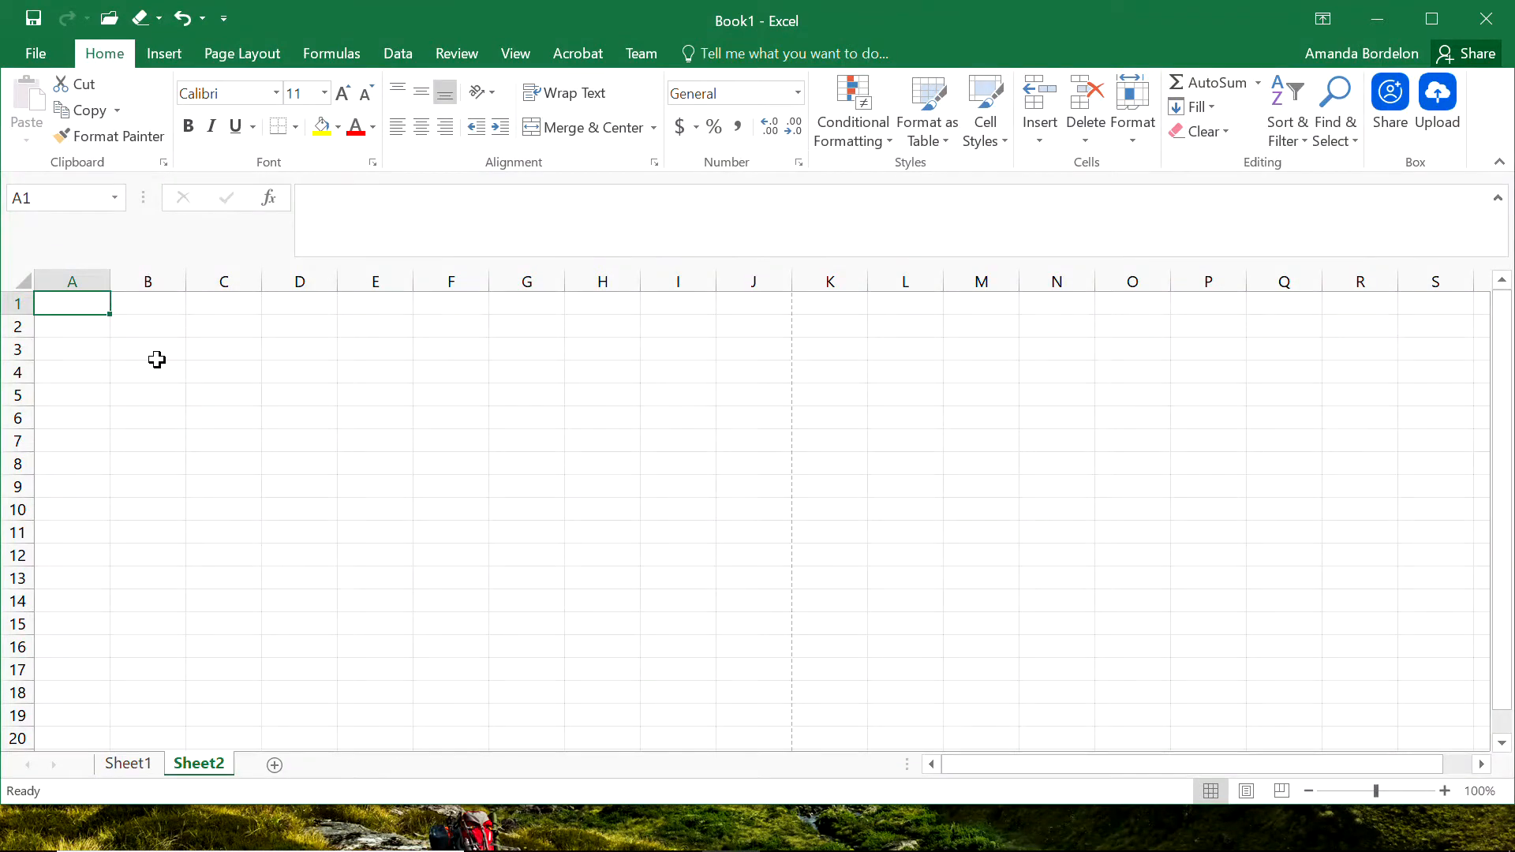
# Enter the heading "Group Names" in cell B3 of Sheet2.
pyautogui.click(157, 358)
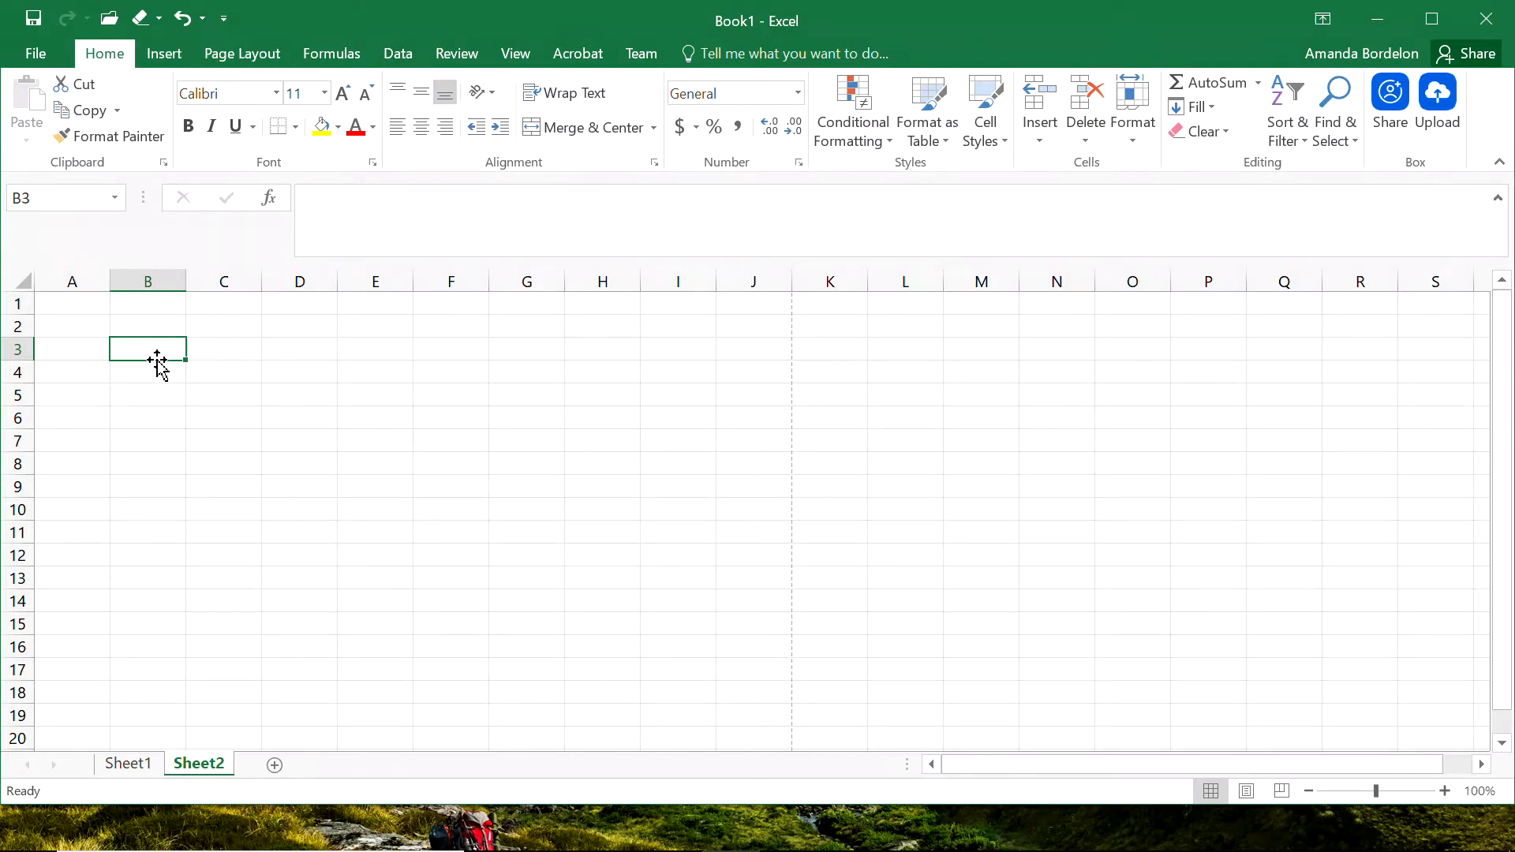
pyautogui.write('Group')
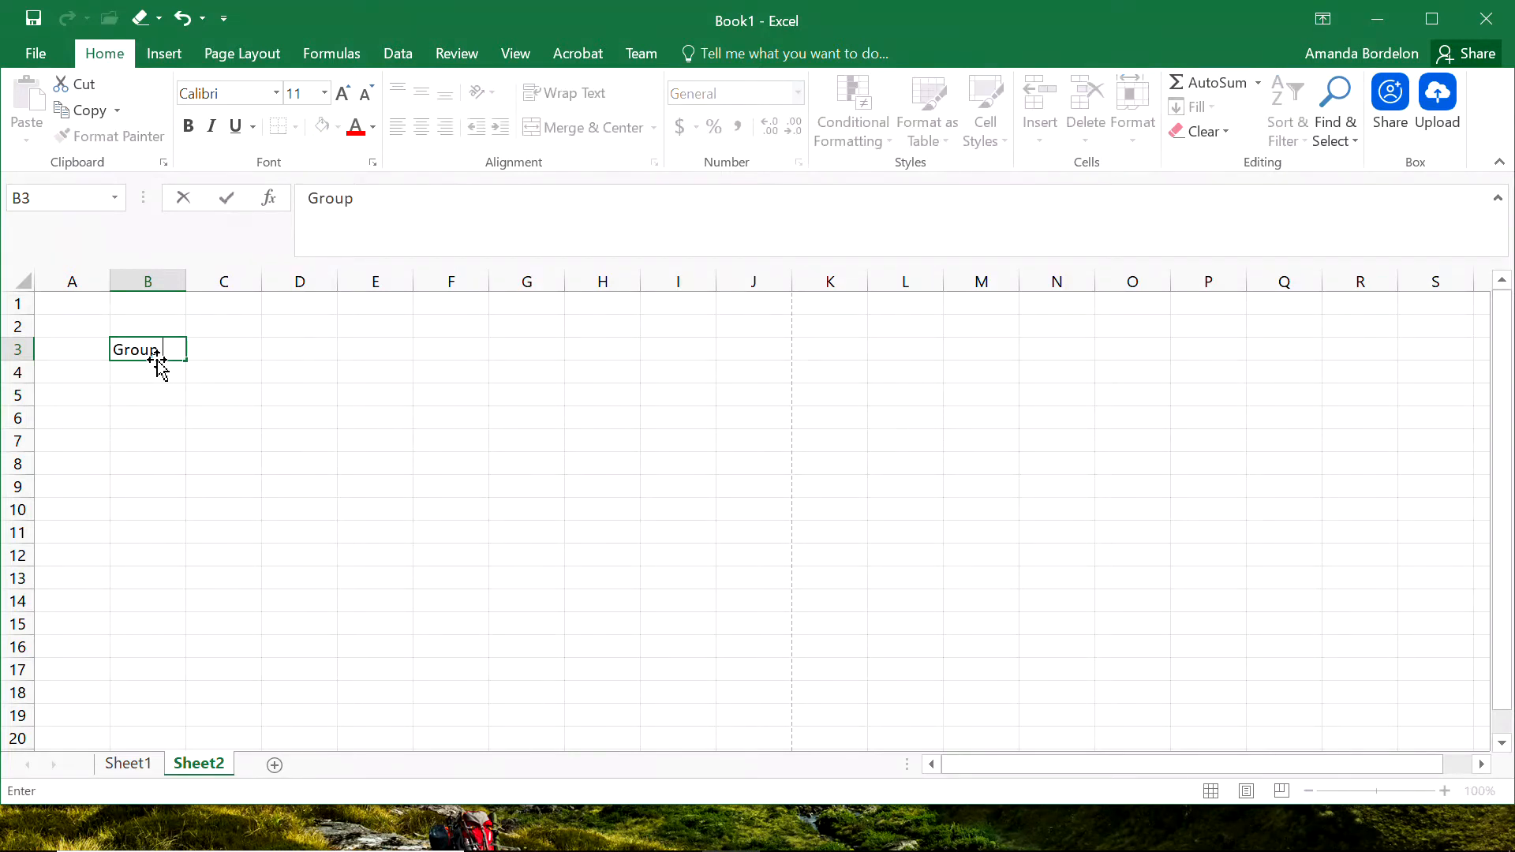
pyautogui.write(' Names')
pyautogui.press('Return')
# List the six group members' first names in cells B4 through B9 under the Group Names heading.
pyautogui.write('La')
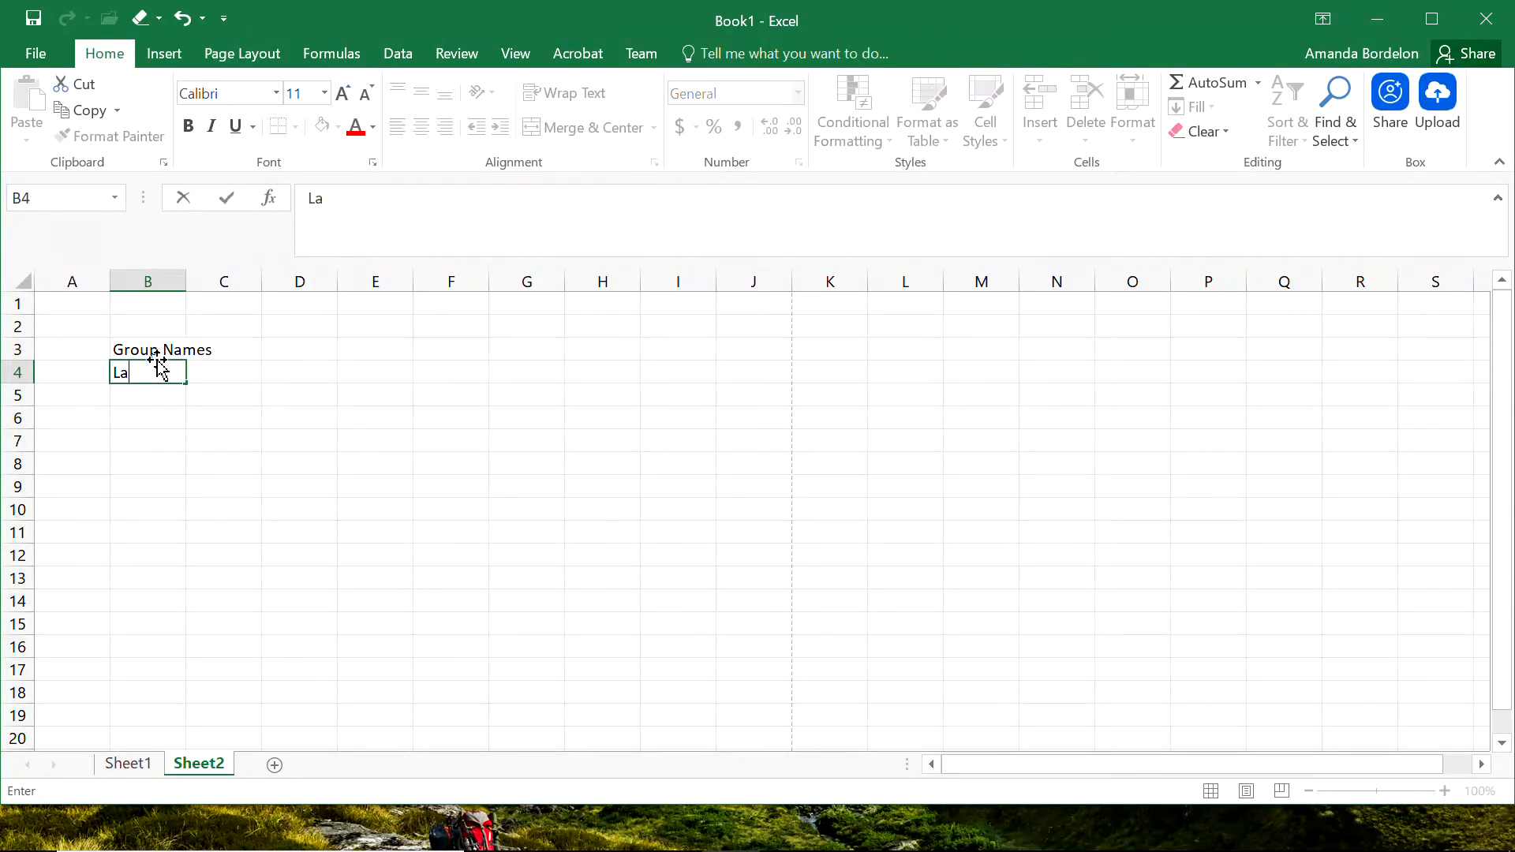
pyautogui.press('BackSpace')
pyautogui.write('ucas')
pyautogui.press('Return')
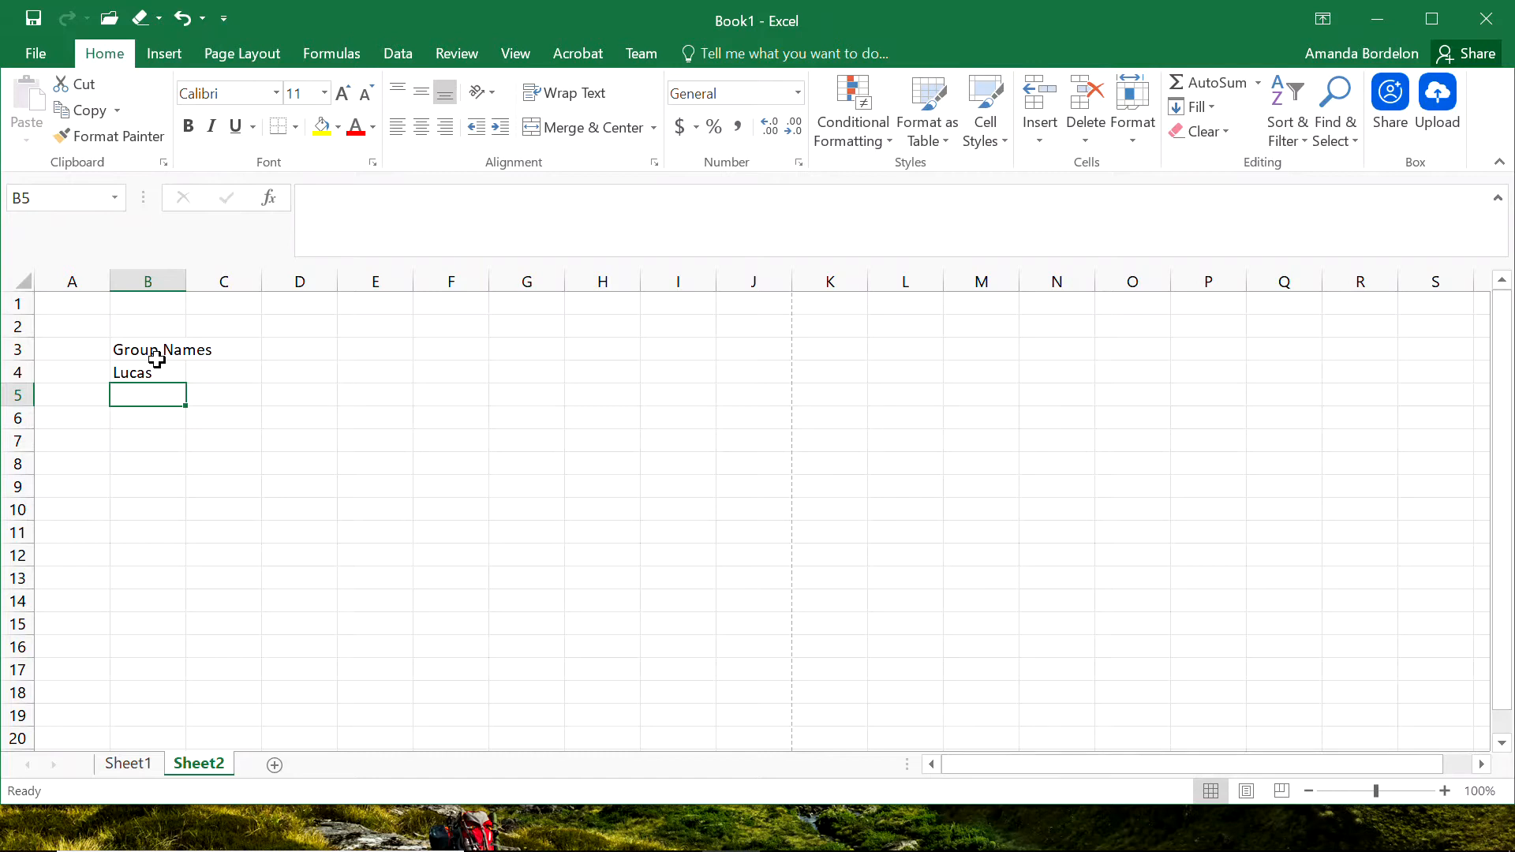
pyautogui.write('George')
pyautogui.press('Return')
pyautogui.write('Leah')
pyautogui.press('Return')
pyautogui.write('Elsie')
pyautogui.press('Return')
pyautogui.write('Matteo')
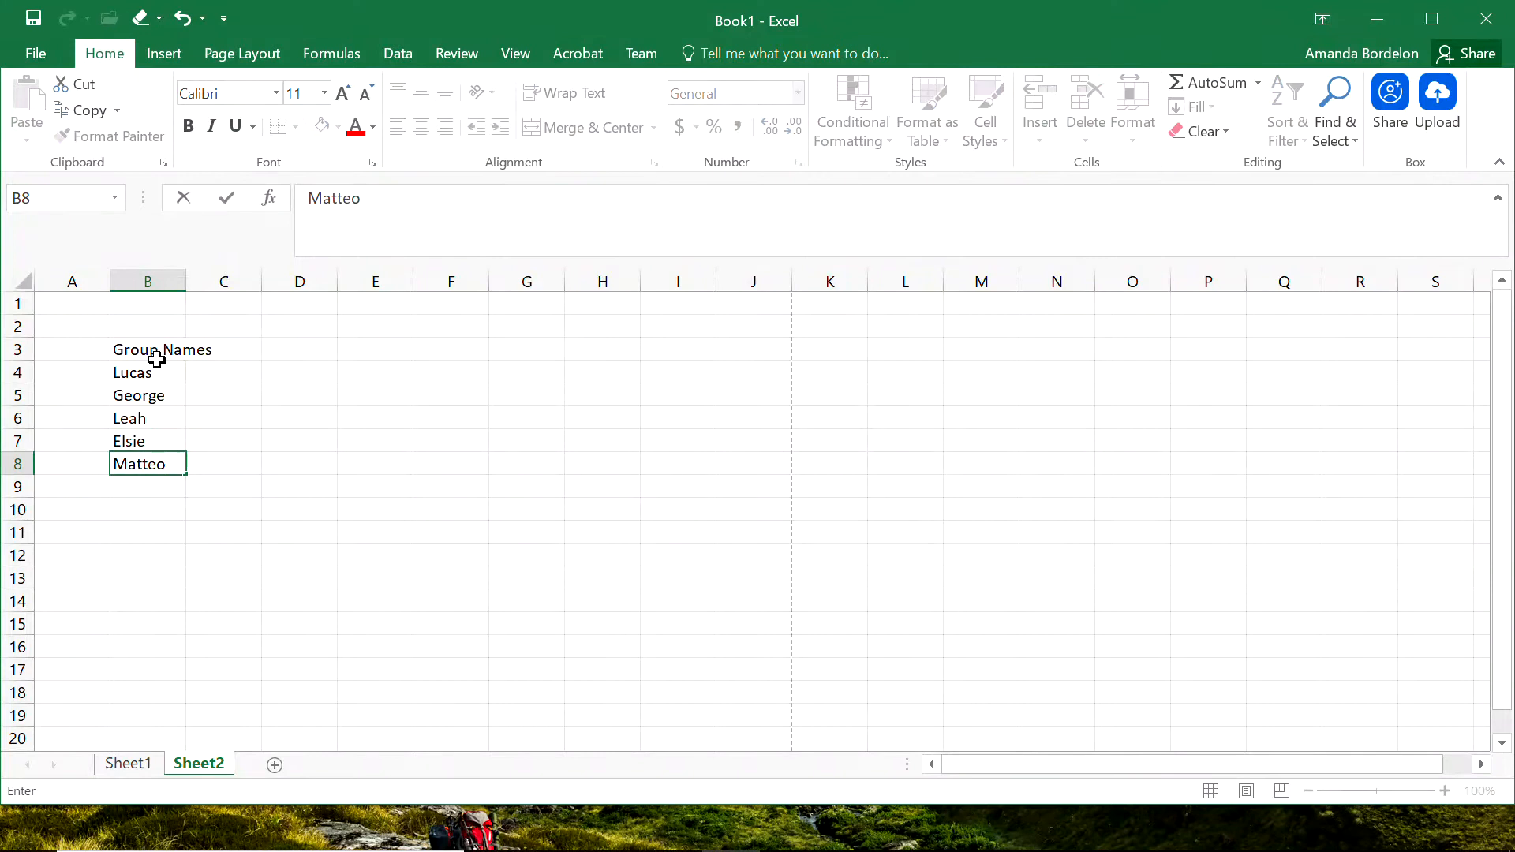
pyautogui.press('Return')
pyautogui.write('Amanda')
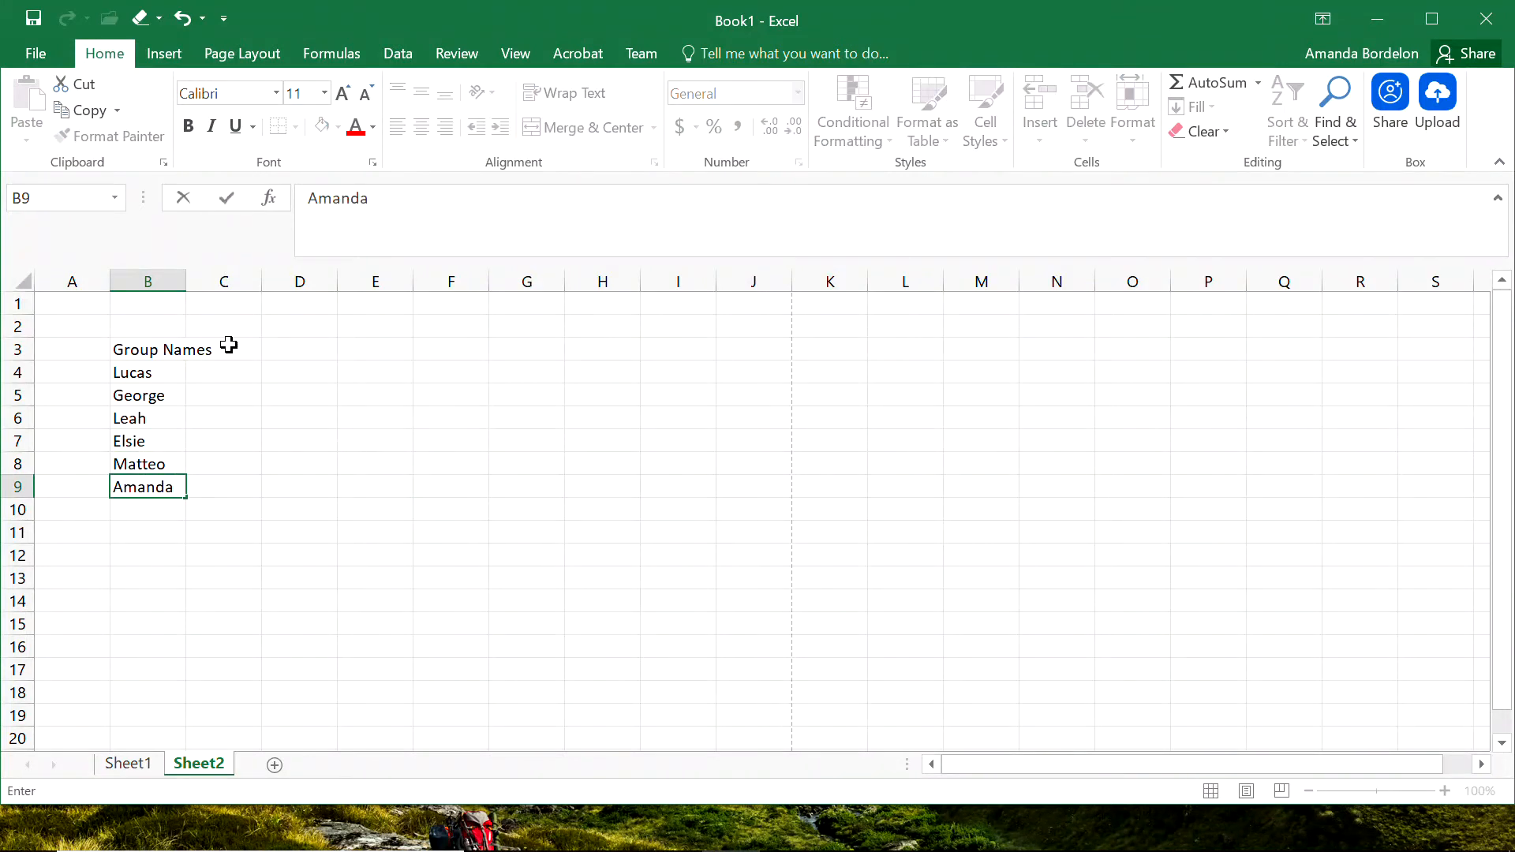
# Enter the heading "Favorite Number" in cell C3.
pyautogui.click(239, 348)
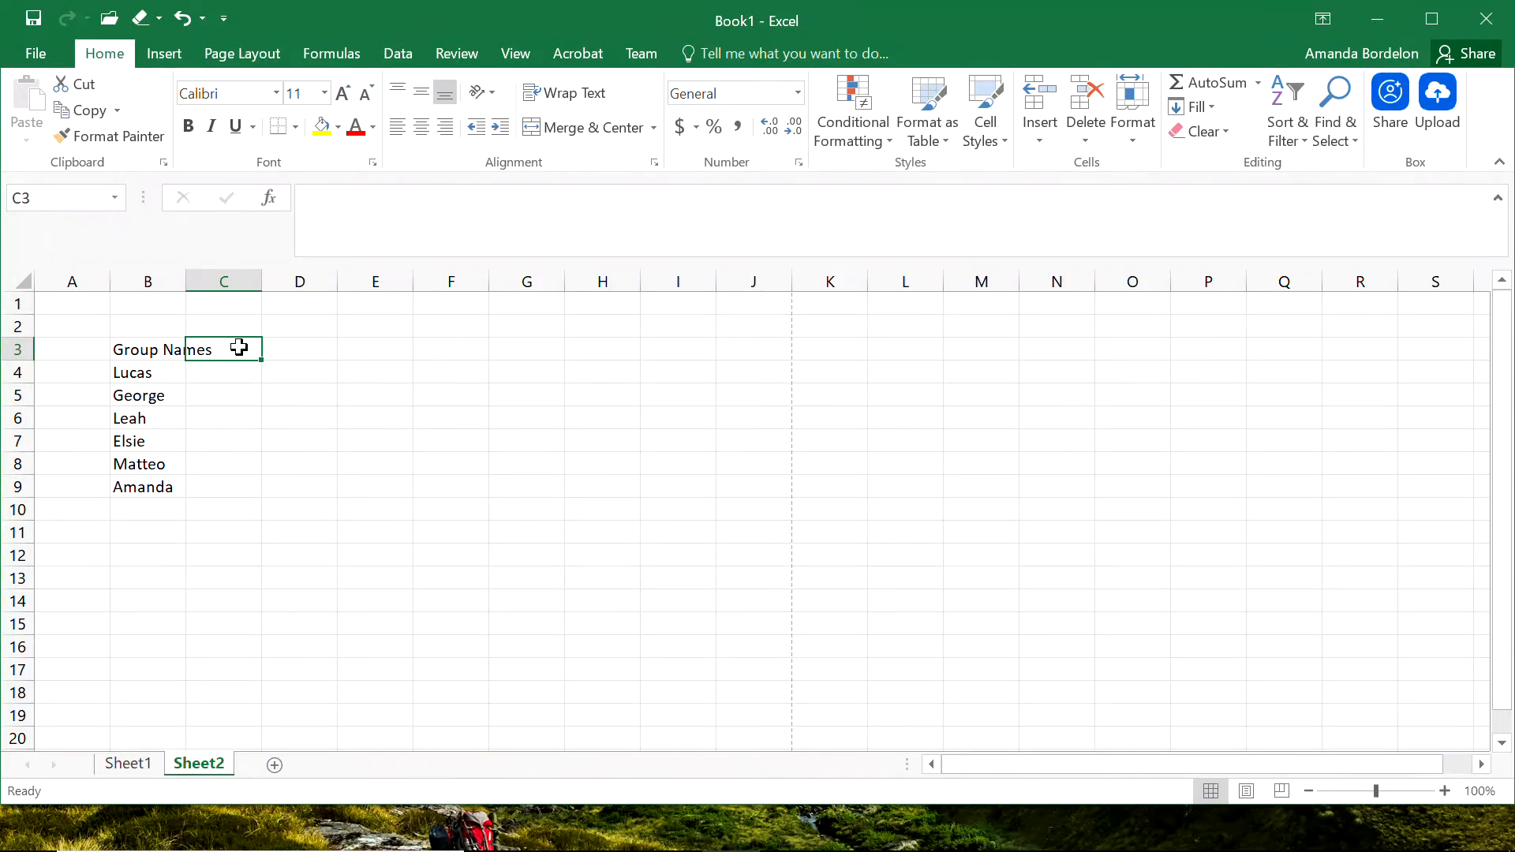
pyautogui.write('Favo')
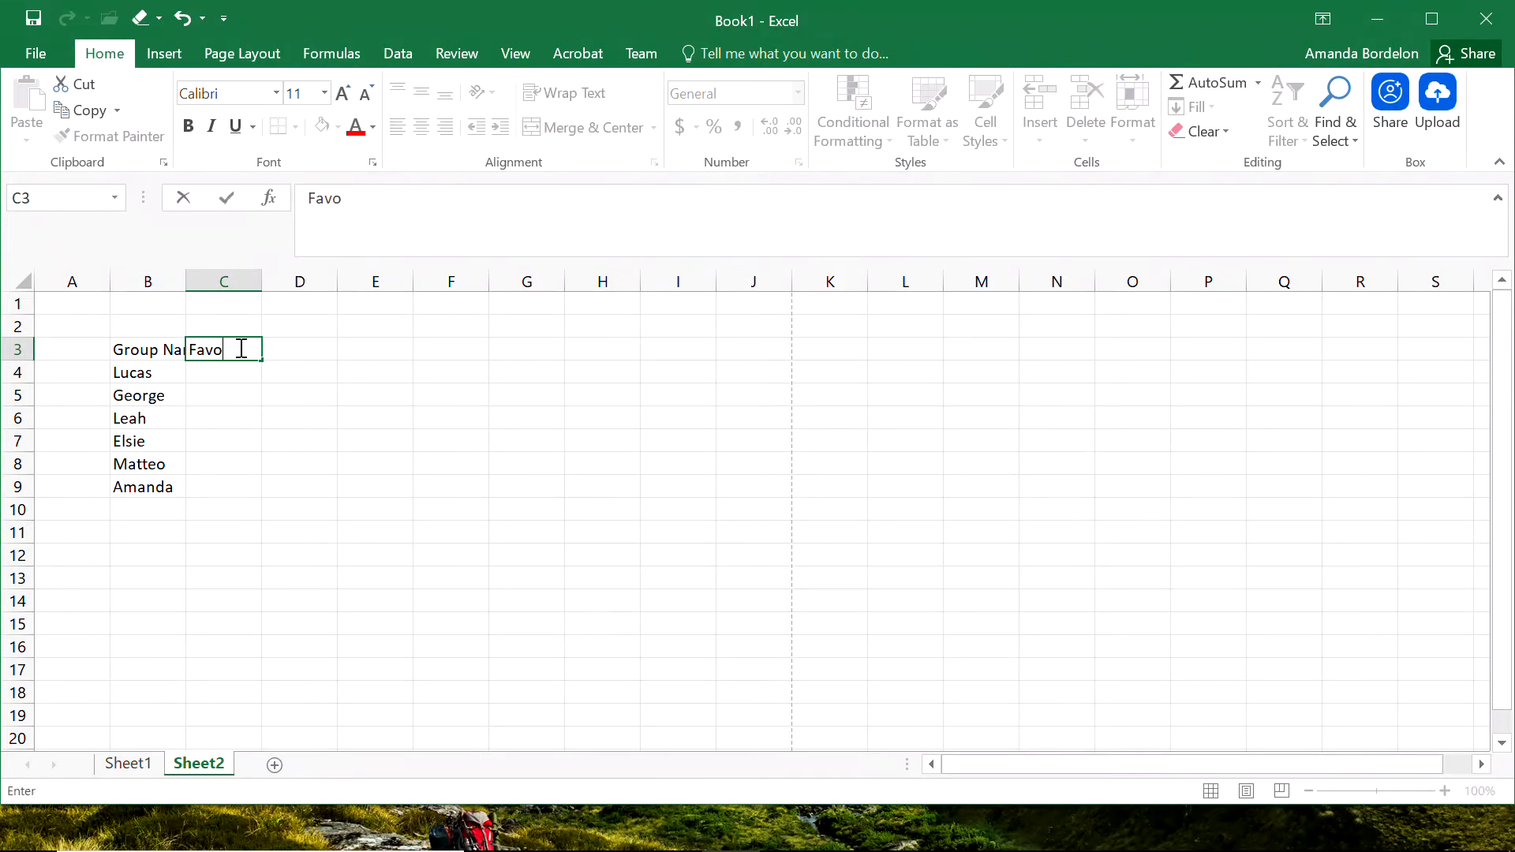
pyautogui.write('rite Number')
pyautogui.press('Return')
# Fill cells C4 through C9 with the favorite numbers 3, 72, 9, 6, 18 and 24.
pyautogui.write('3')
pyautogui.press('Return')
pyautogui.write('72')
pyautogui.press('Return')
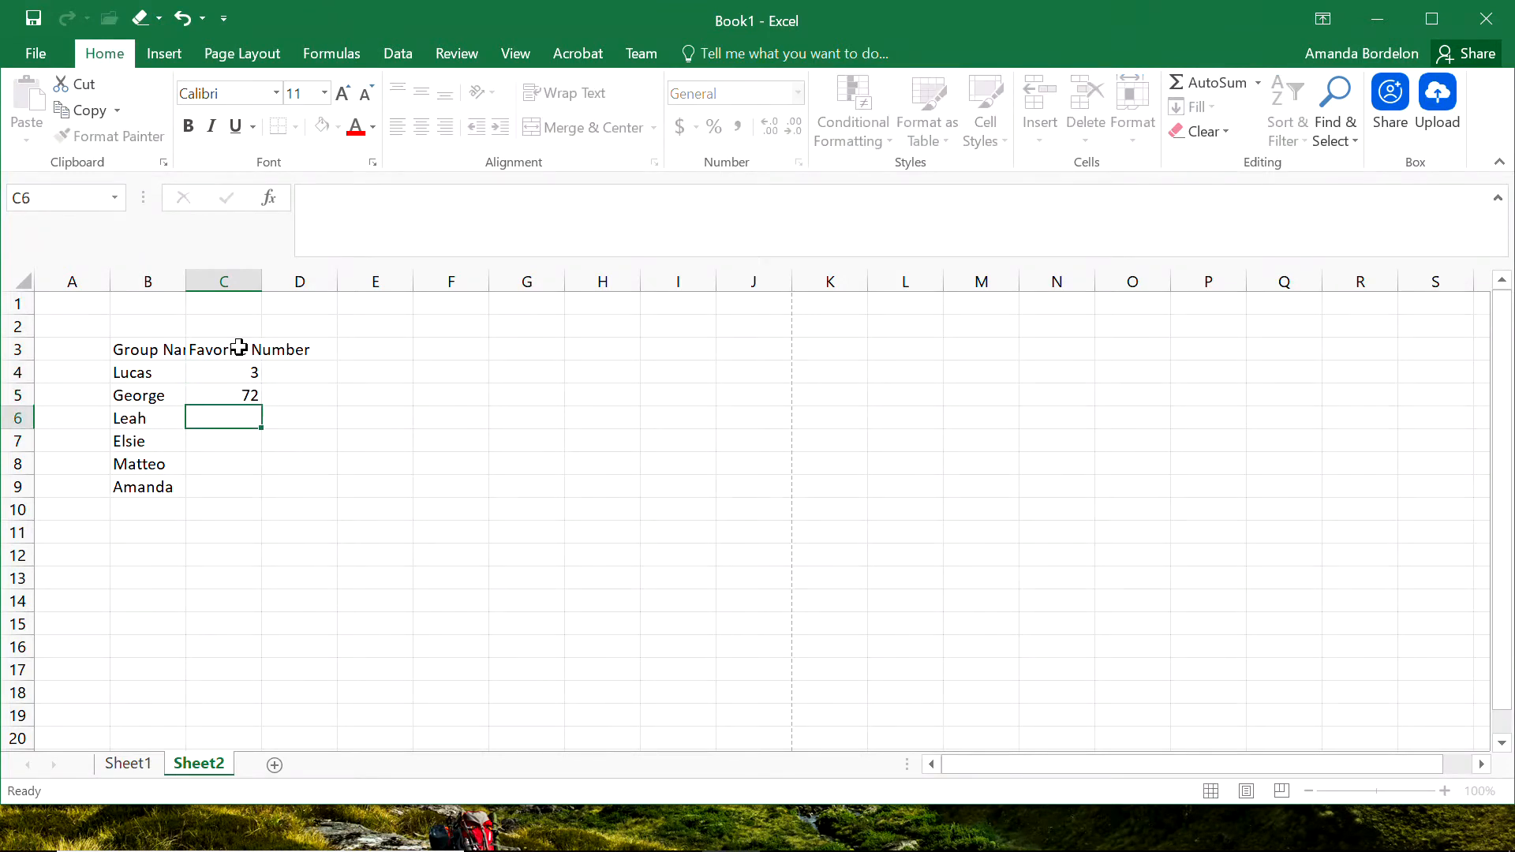
pyautogui.write('9')
pyautogui.press('Return')
pyautogui.write('6')
pyautogui.press('Return')
pyautogui.write('18')
pyautogui.press('Return')
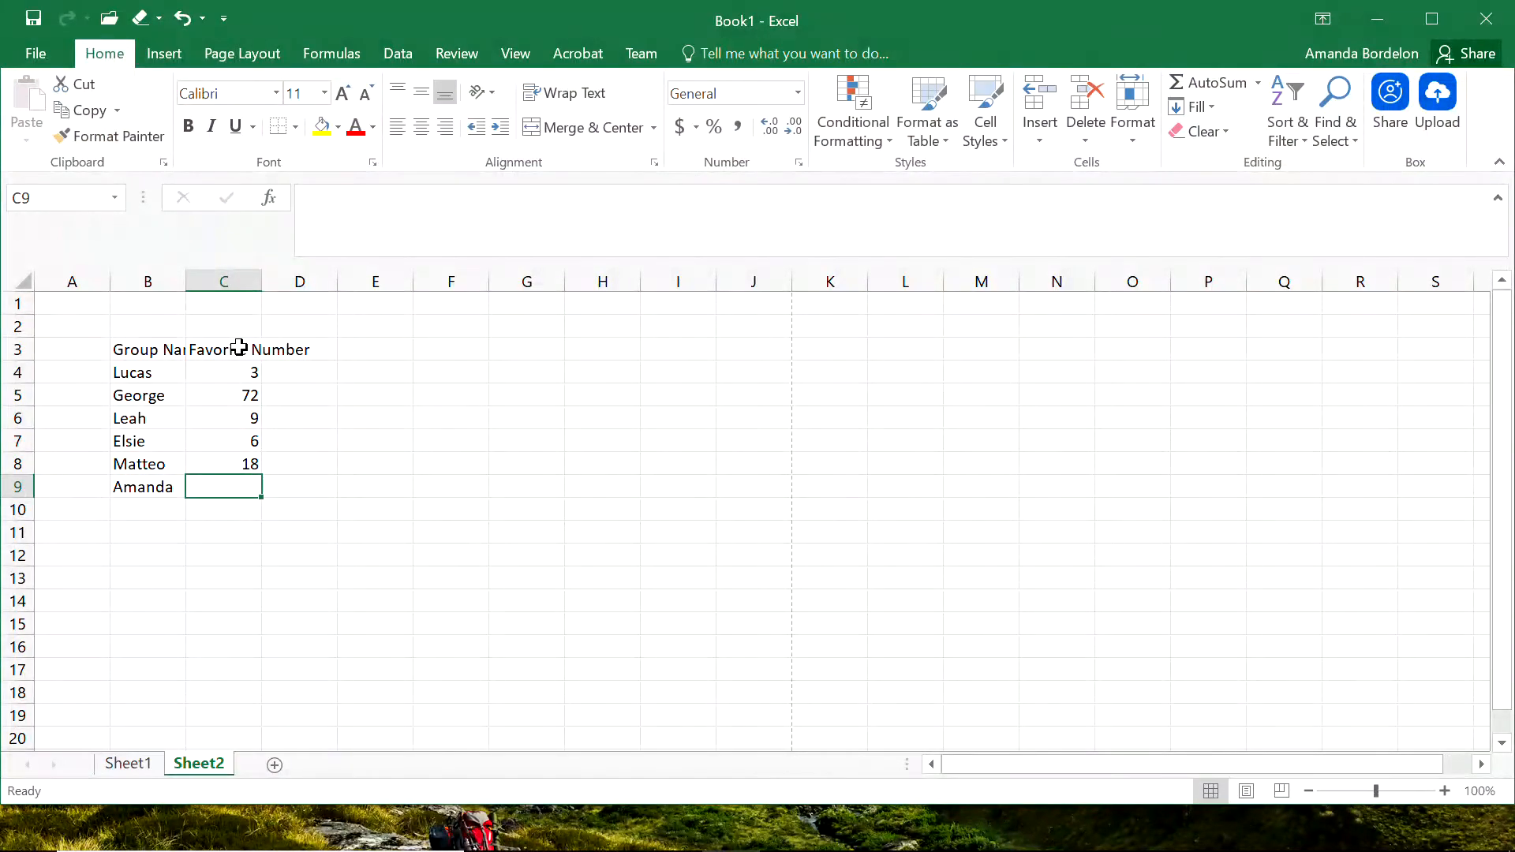
pyautogui.write('24')
pyautogui.press('Return')
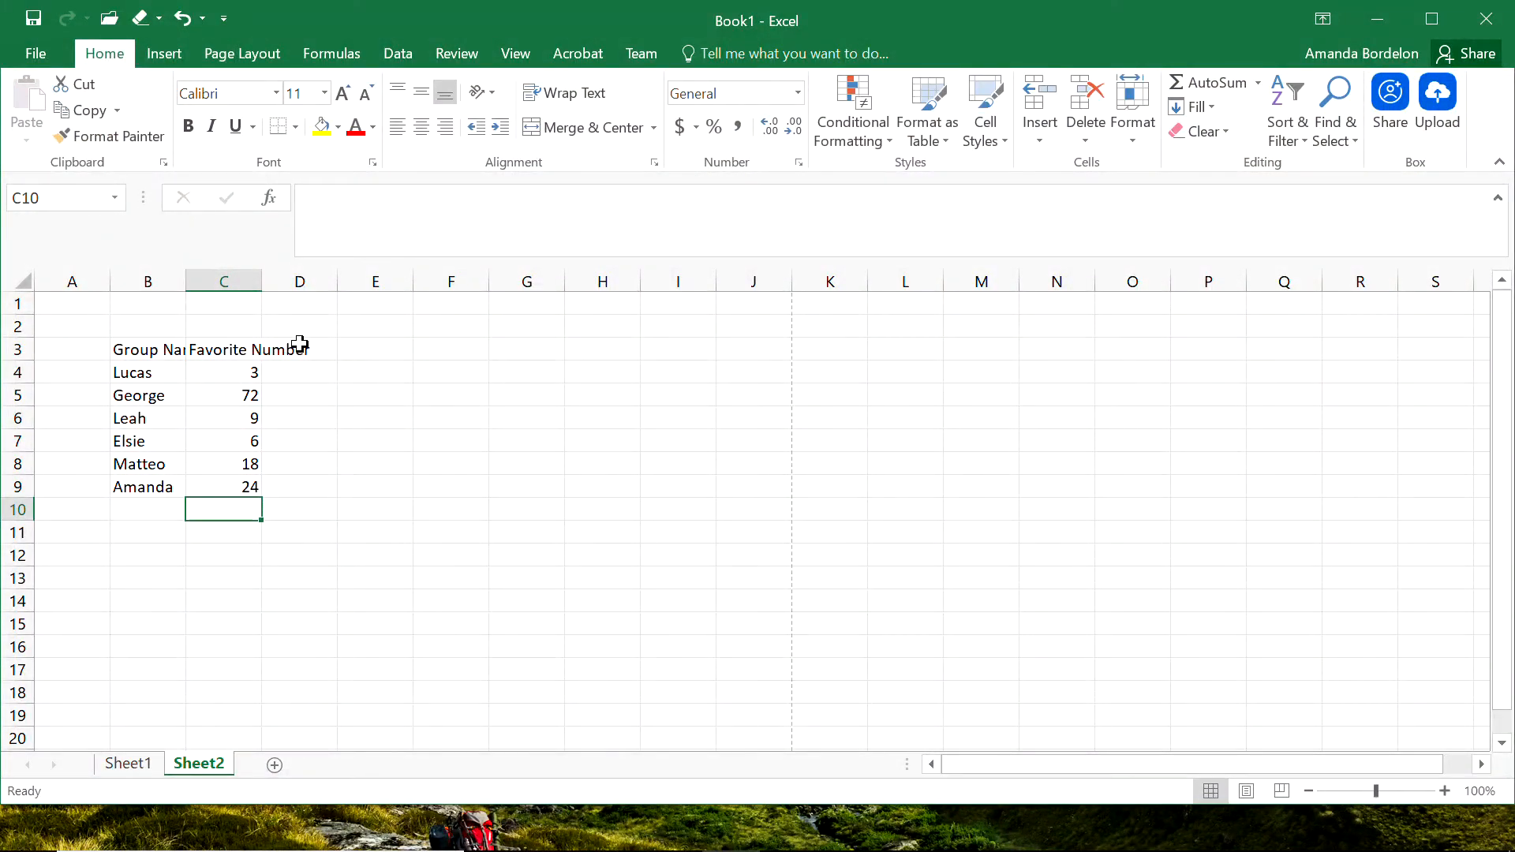
# Enter the heading "Rank by Age" in cell D3.
pyautogui.click(300, 345)
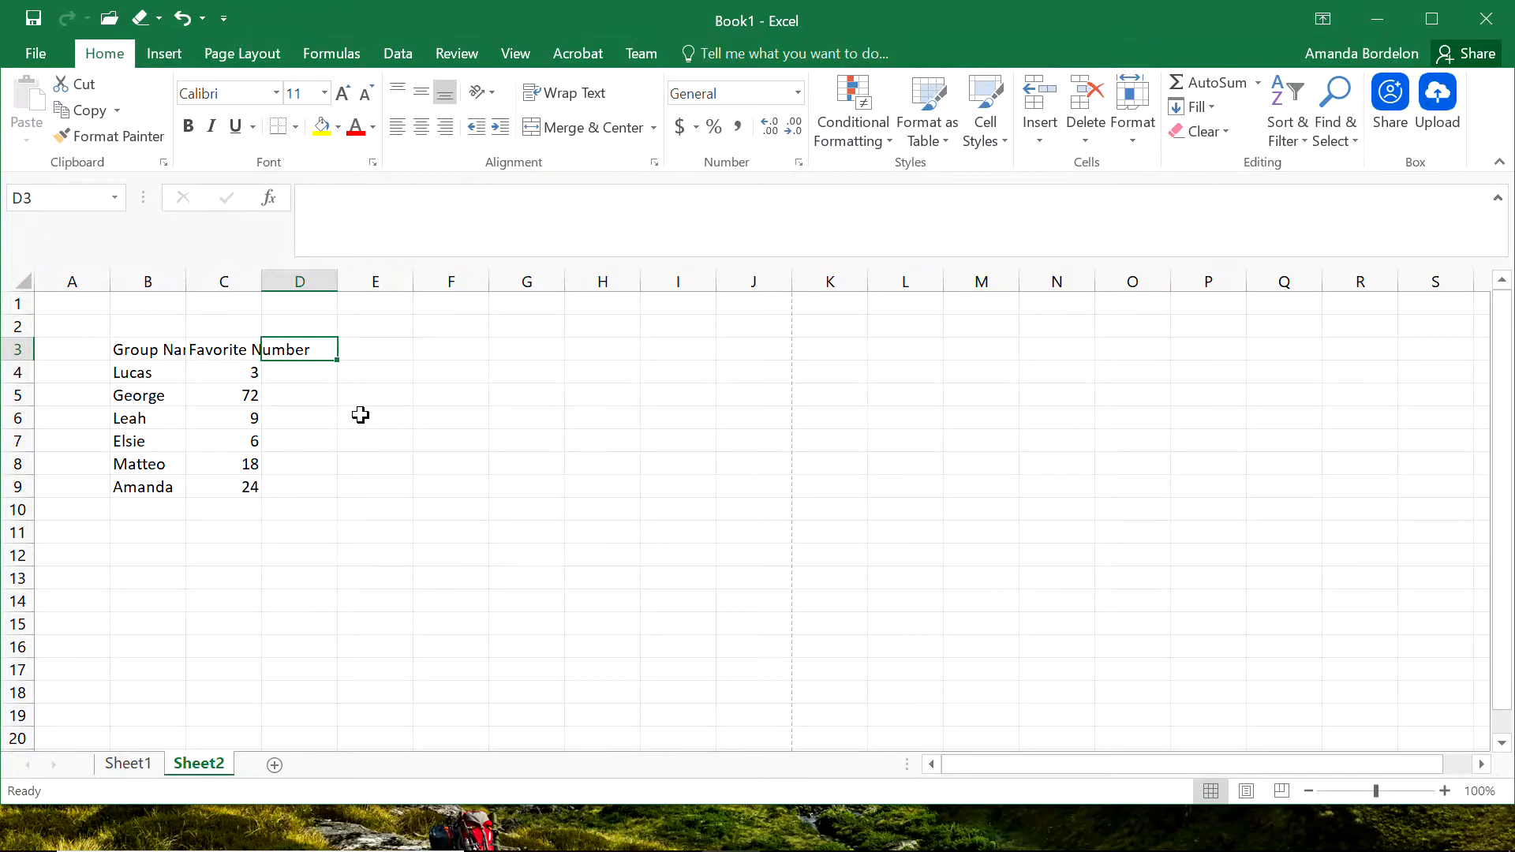
pyautogui.write('Rank')
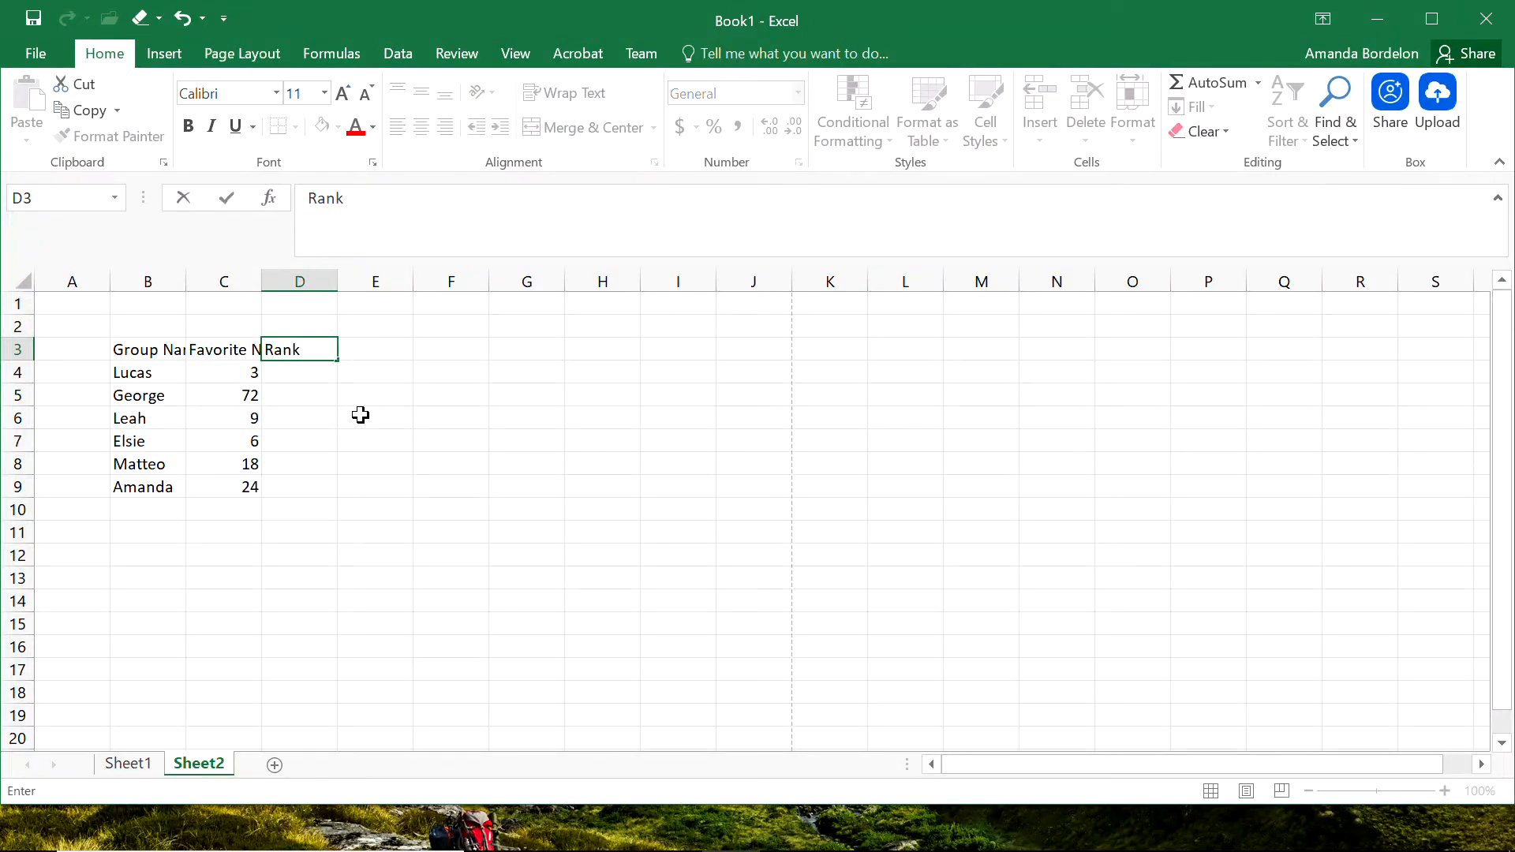
pyautogui.write(' by Age')
pyautogui.press('Return')
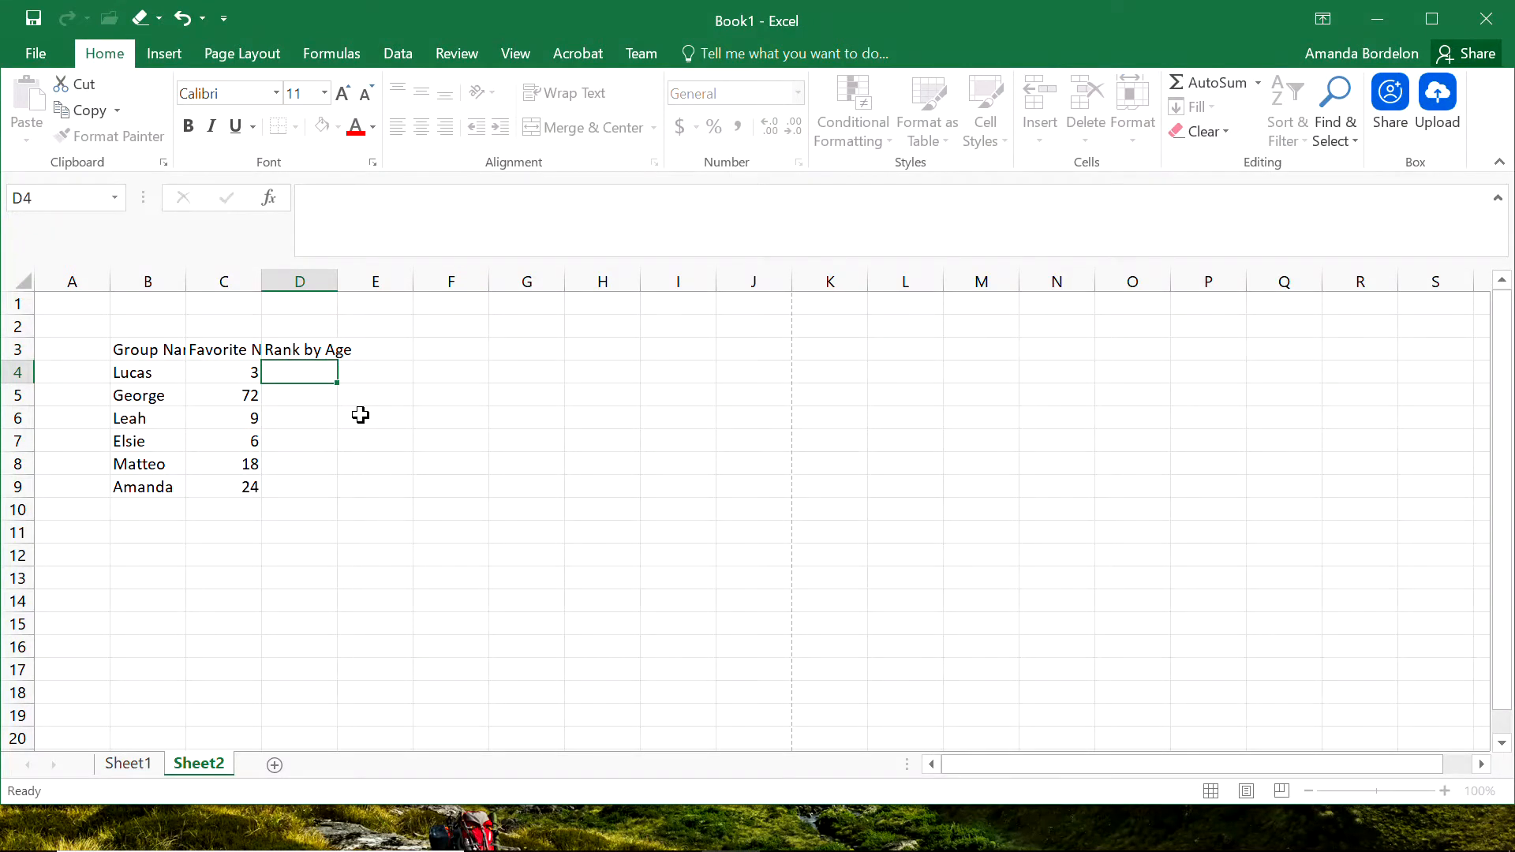
# Enter age rank 1 in cell D5 and ranks 2, 3 and 4 in cells D7, D8 and D9.
pyautogui.press('Down')
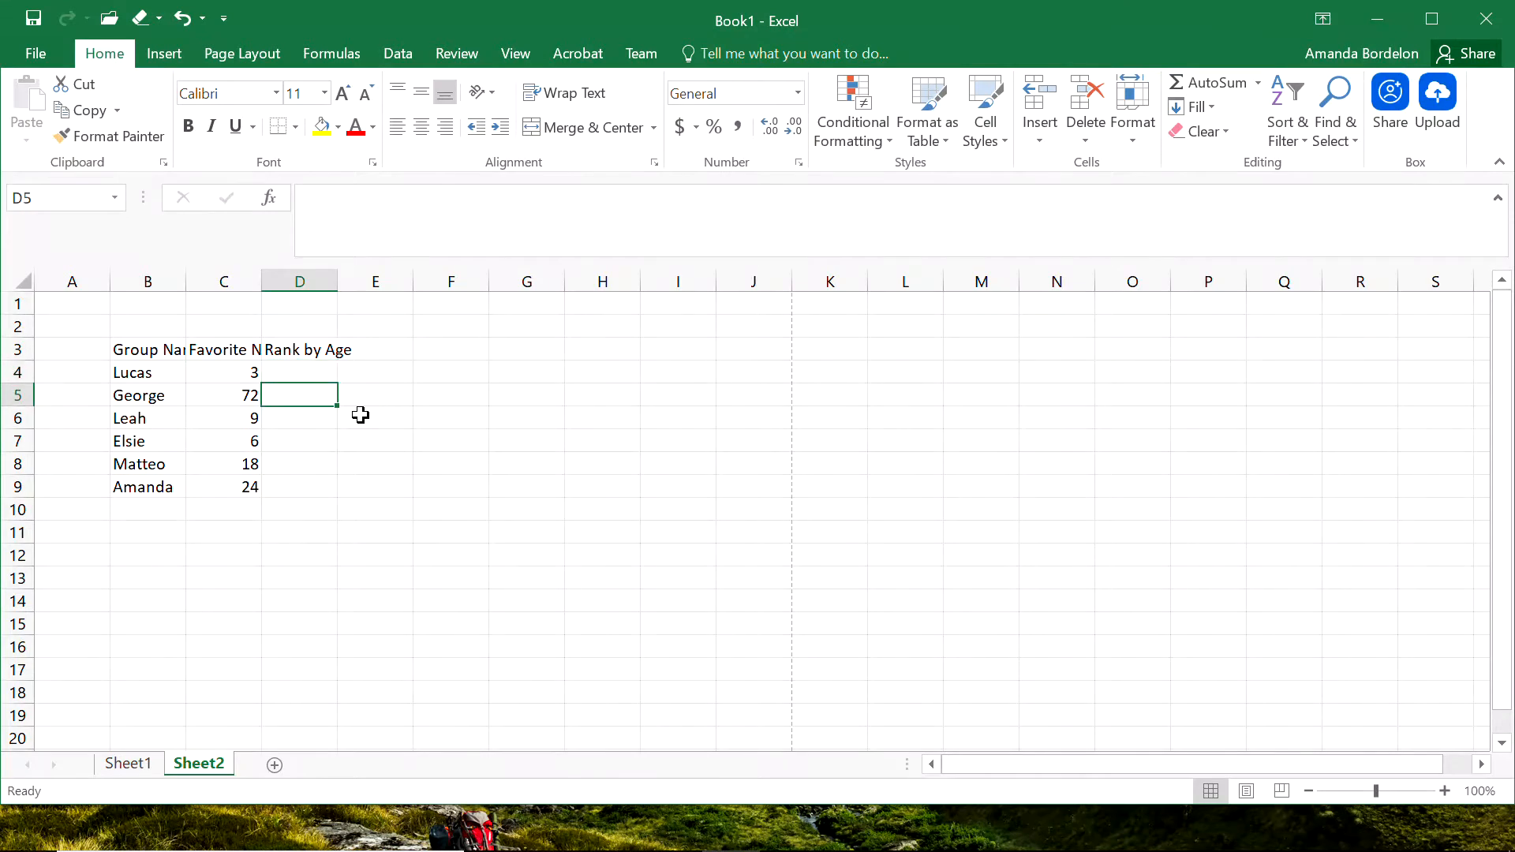
pyautogui.write('1')
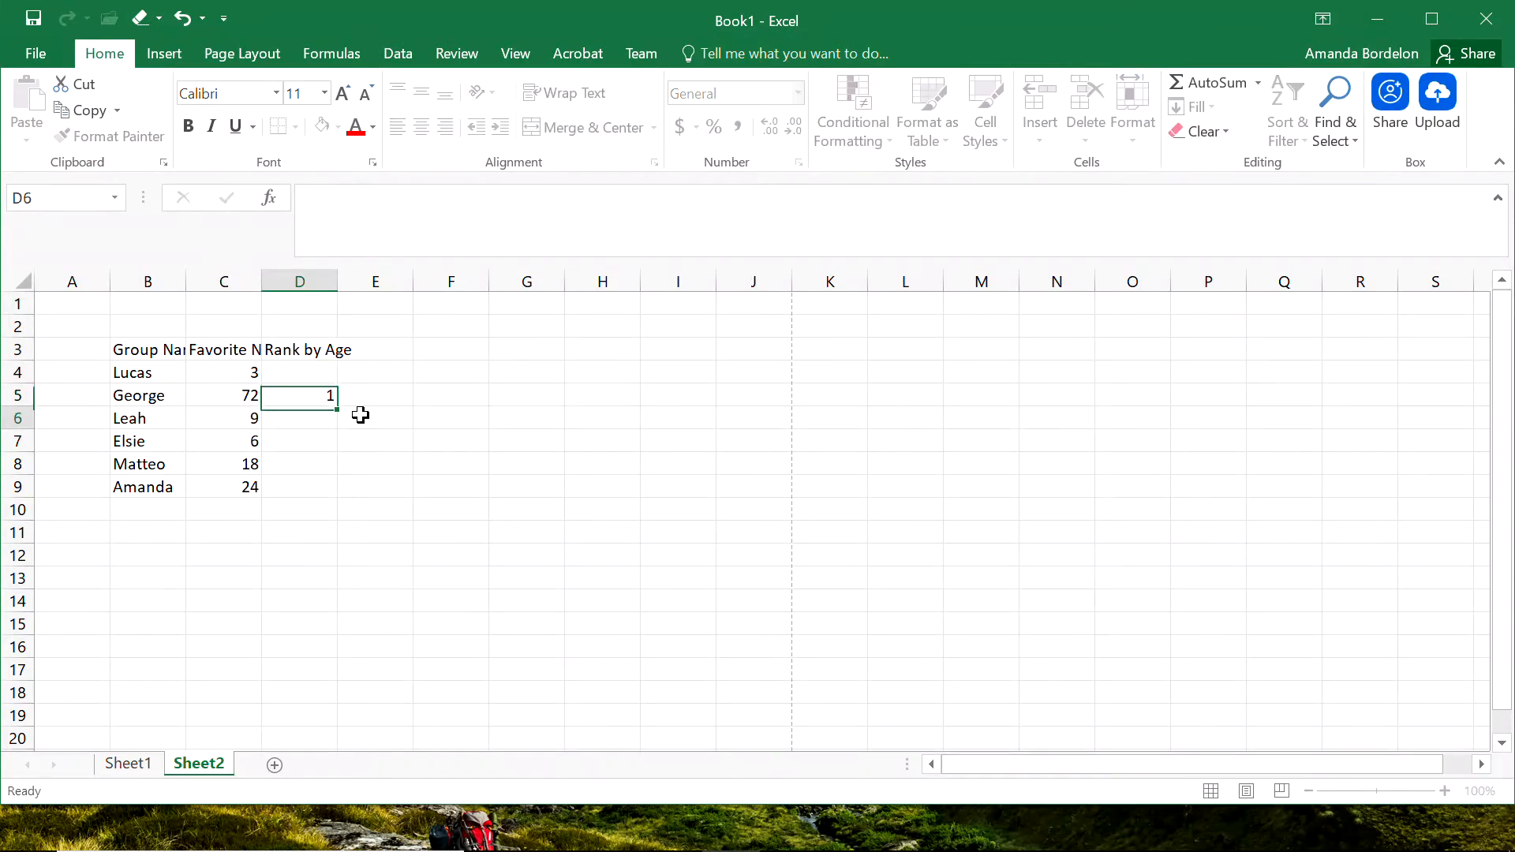
pyautogui.press('Return')
pyautogui.press('Down')
pyautogui.write('2')
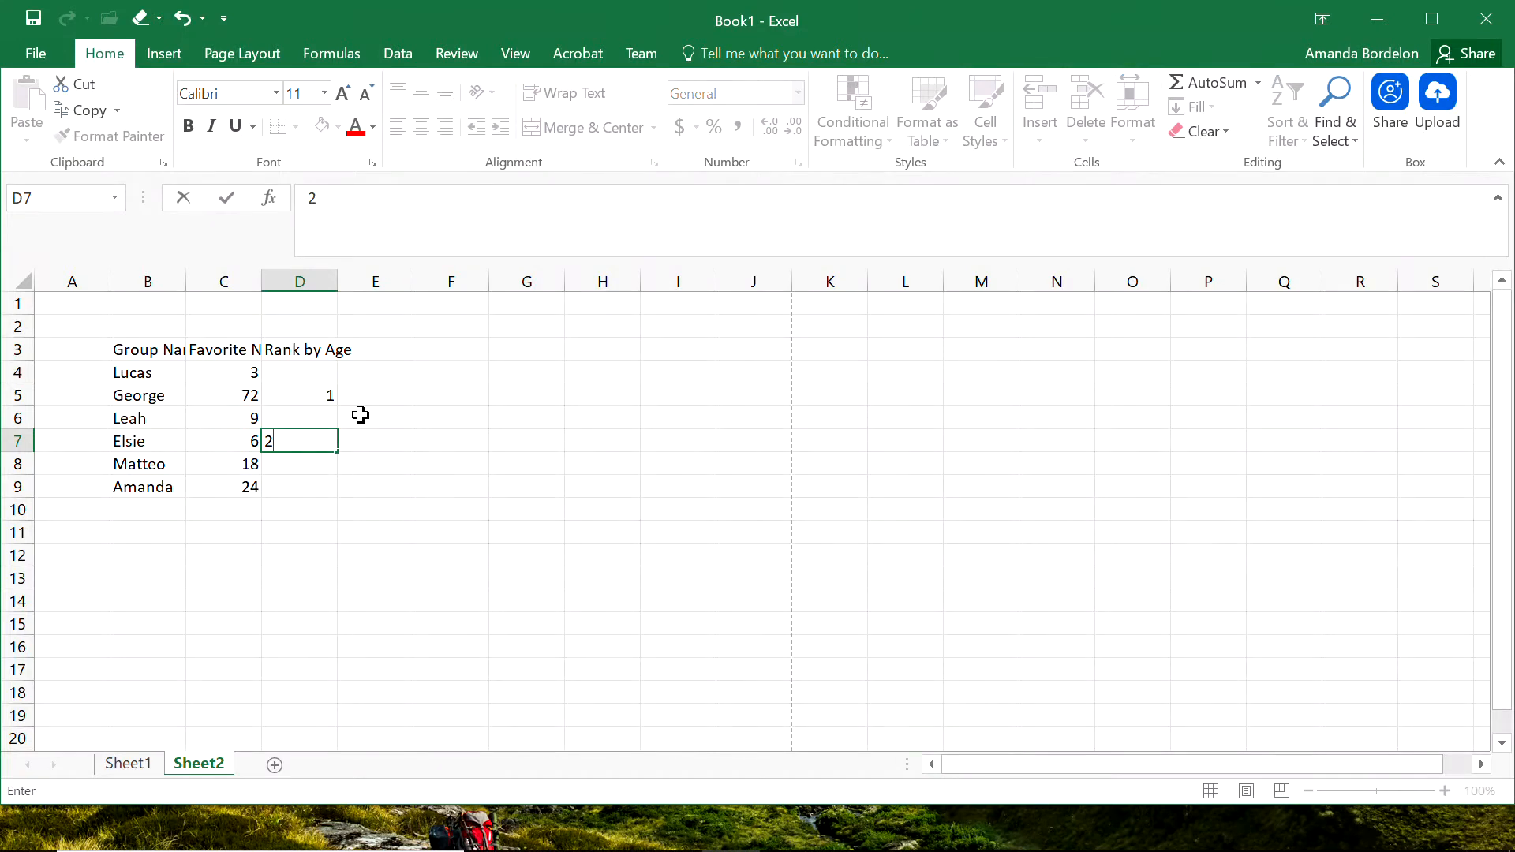
pyautogui.press('Return')
pyautogui.write('3')
pyautogui.press('Return')
pyautogui.write('4')
pyautogui.press('Return')
# Complete the age ranks with 5 in cell D4 and 6 in cell D6.
pyautogui.press('Up')
pyautogui.press('Up')
pyautogui.press('Up')
pyautogui.press('Up')
pyautogui.press('Up')
pyautogui.press('Up')
pyautogui.write('5')
pyautogui.press('Return')
pyautogui.press('Down')
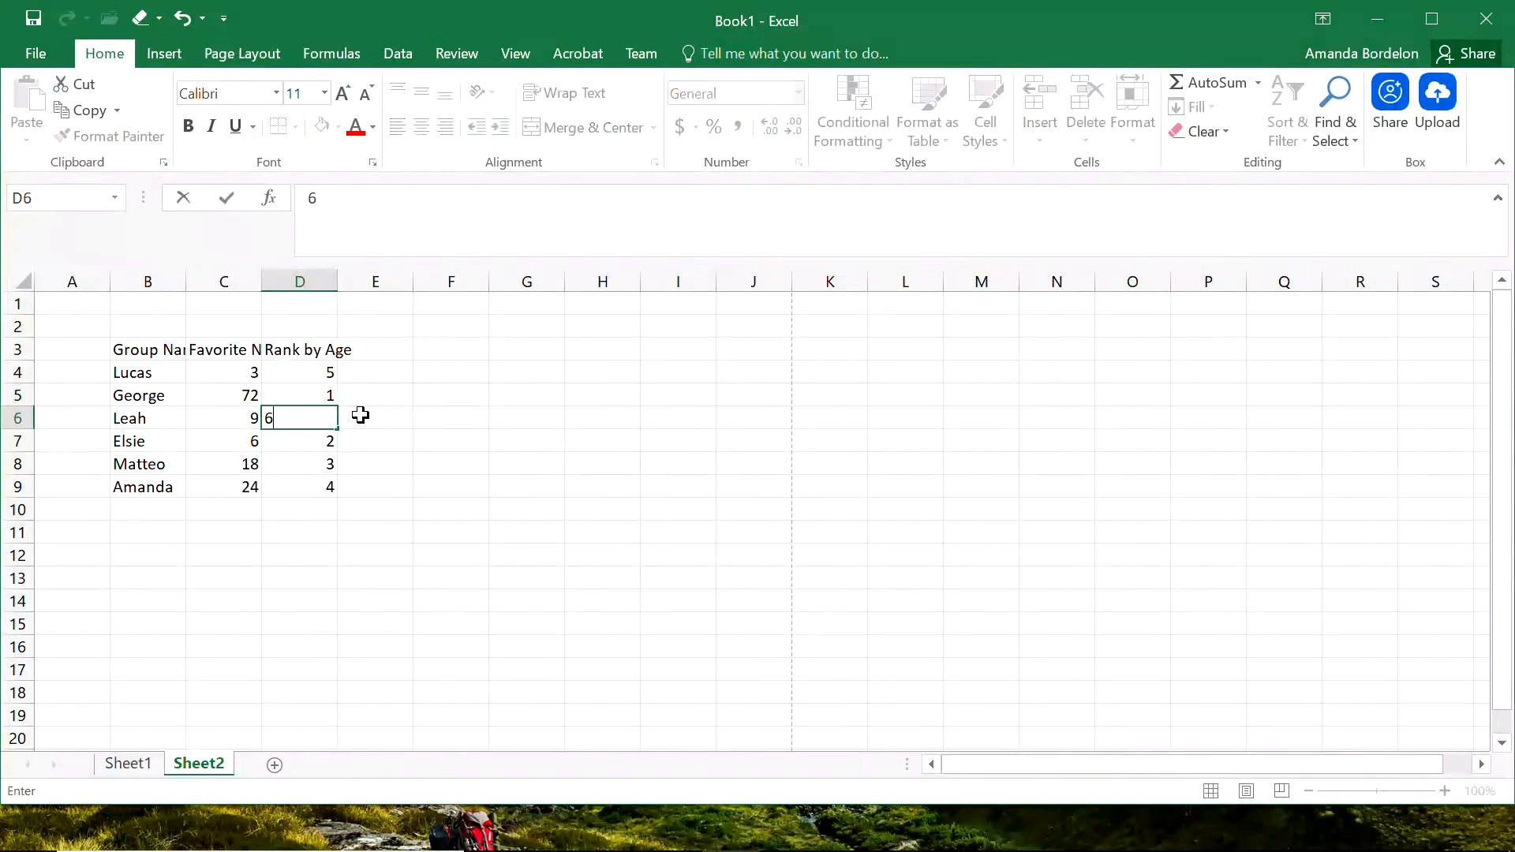
pyautogui.write('6')
pyautogui.press('Return')
pyautogui.click(397, 549)
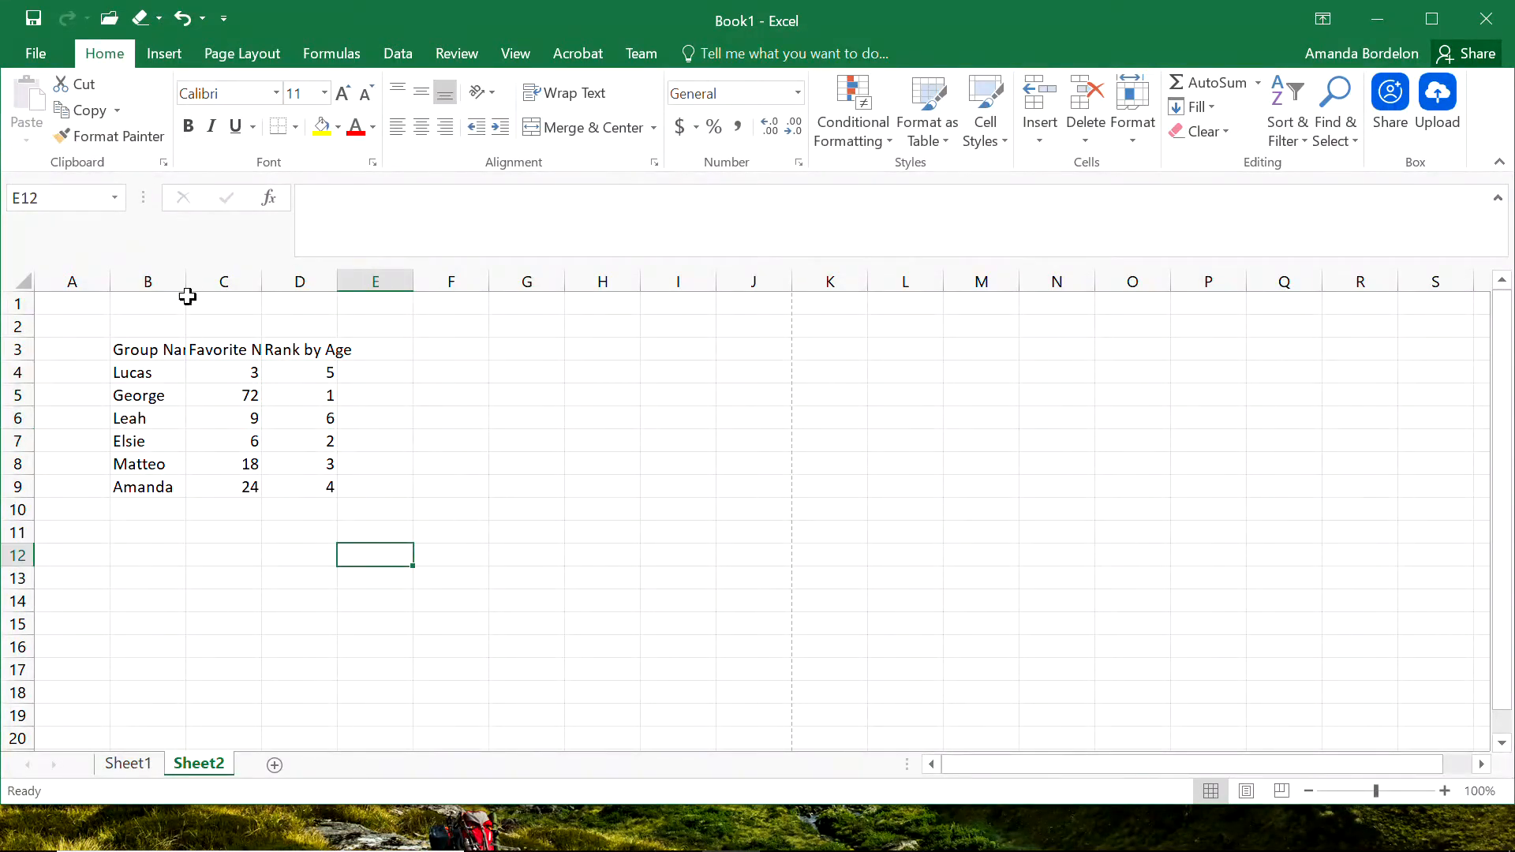
# Widen column B to fit its heading and enter the heading "Height (inches)" in cell E3.
pyautogui.moveTo(187, 296); pyautogui.dragTo(221, 286)
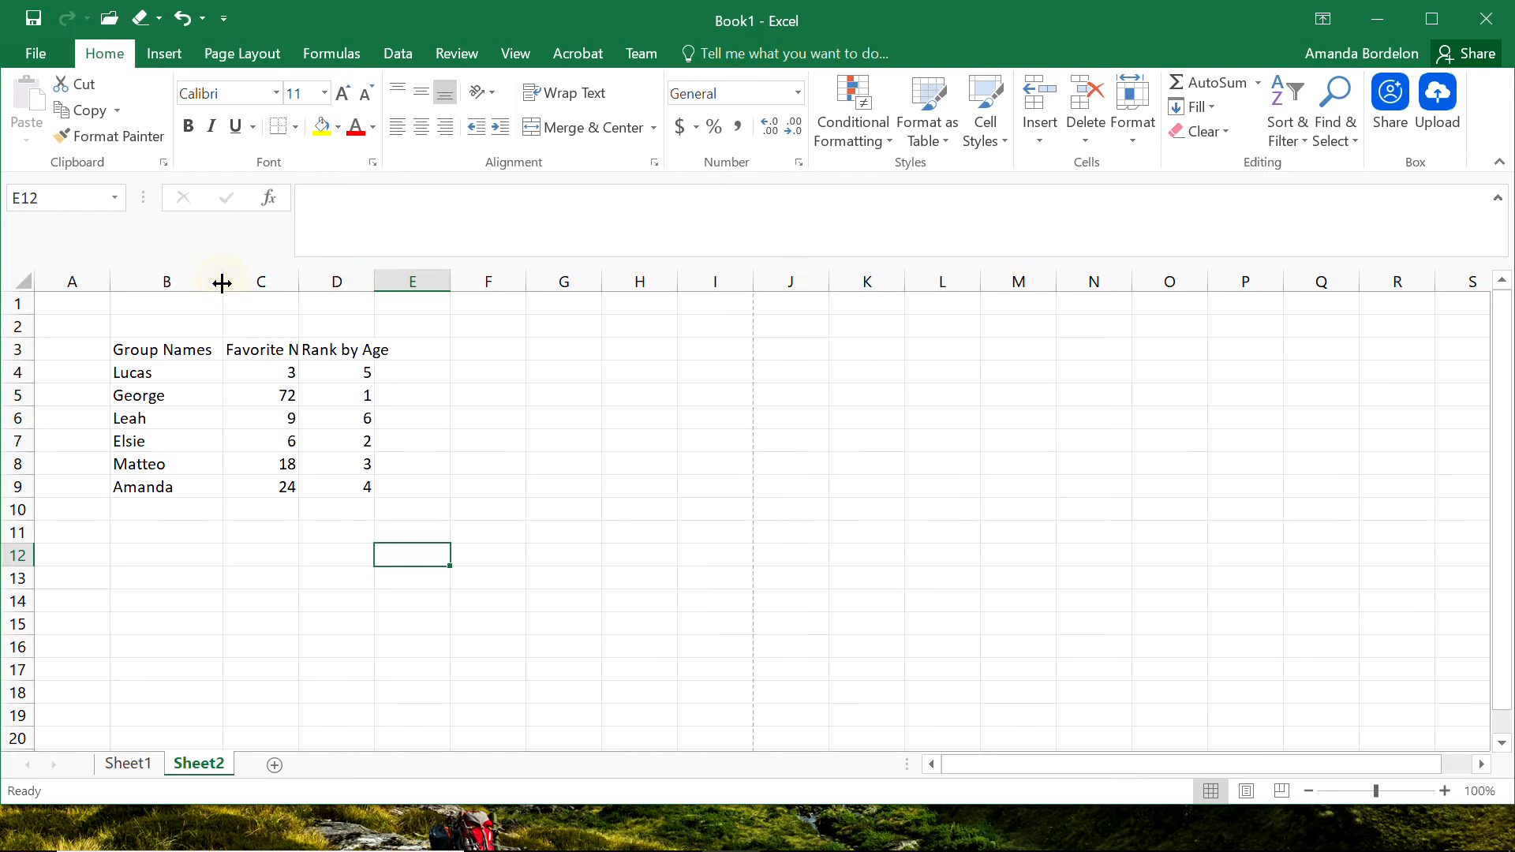
pyautogui.click(408, 343)
pyautogui.write('Heigh')
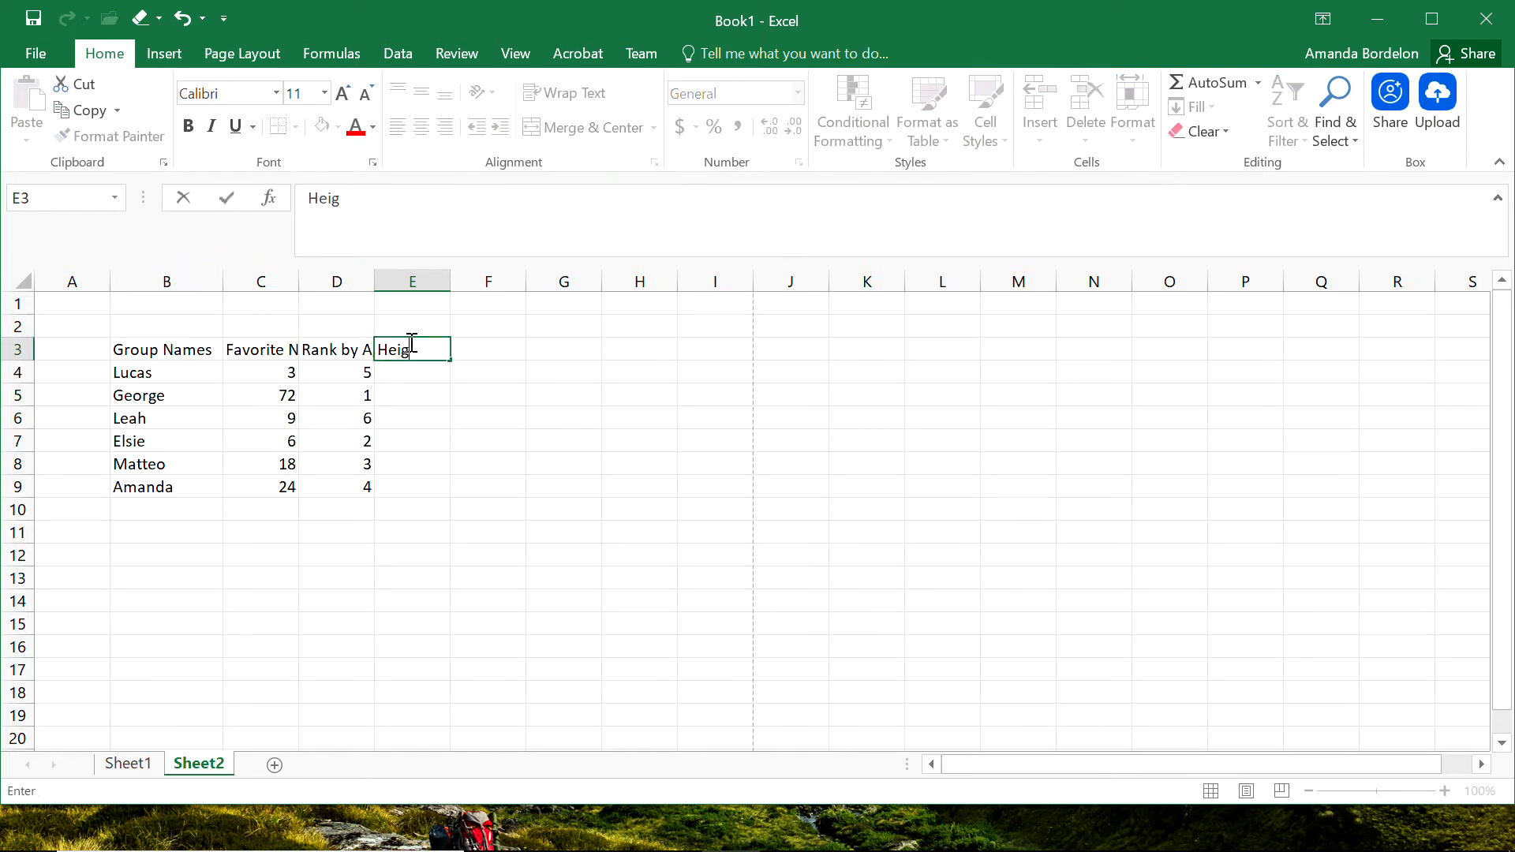
pyautogui.press('BackSpace')
pyautogui.press('BackSpace')
pyautogui.press('BackSpace')
pyautogui.press('BackSpace')
pyautogui.write('eight (inches)')
pyautogui.press('Return')
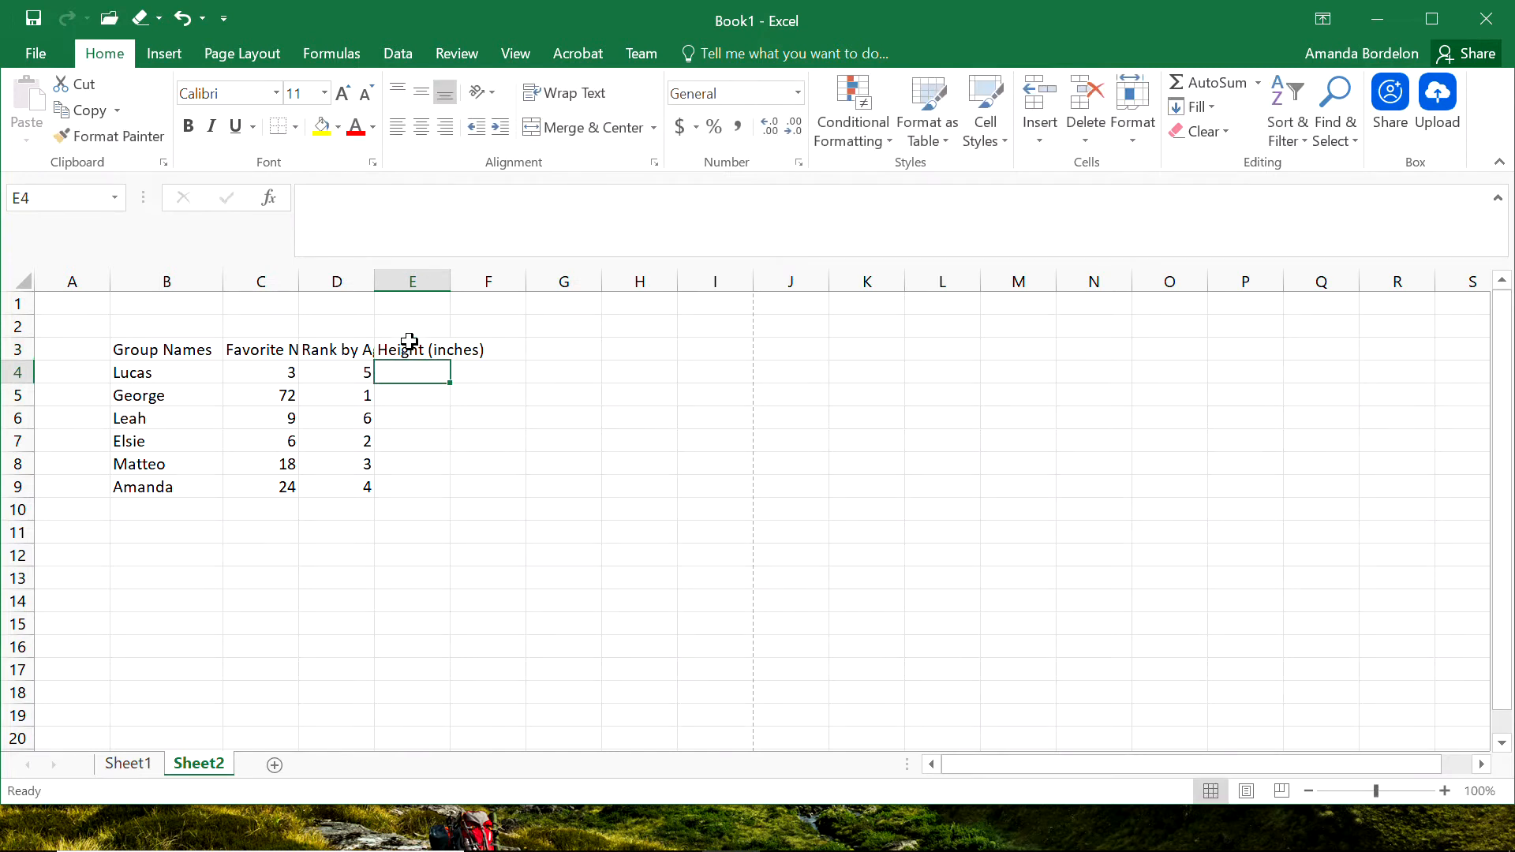
# Autofit the widths of columns C, D and E to their headings.
pyautogui.doubleClick(299, 282)
pyautogui.doubleClick(428, 284)
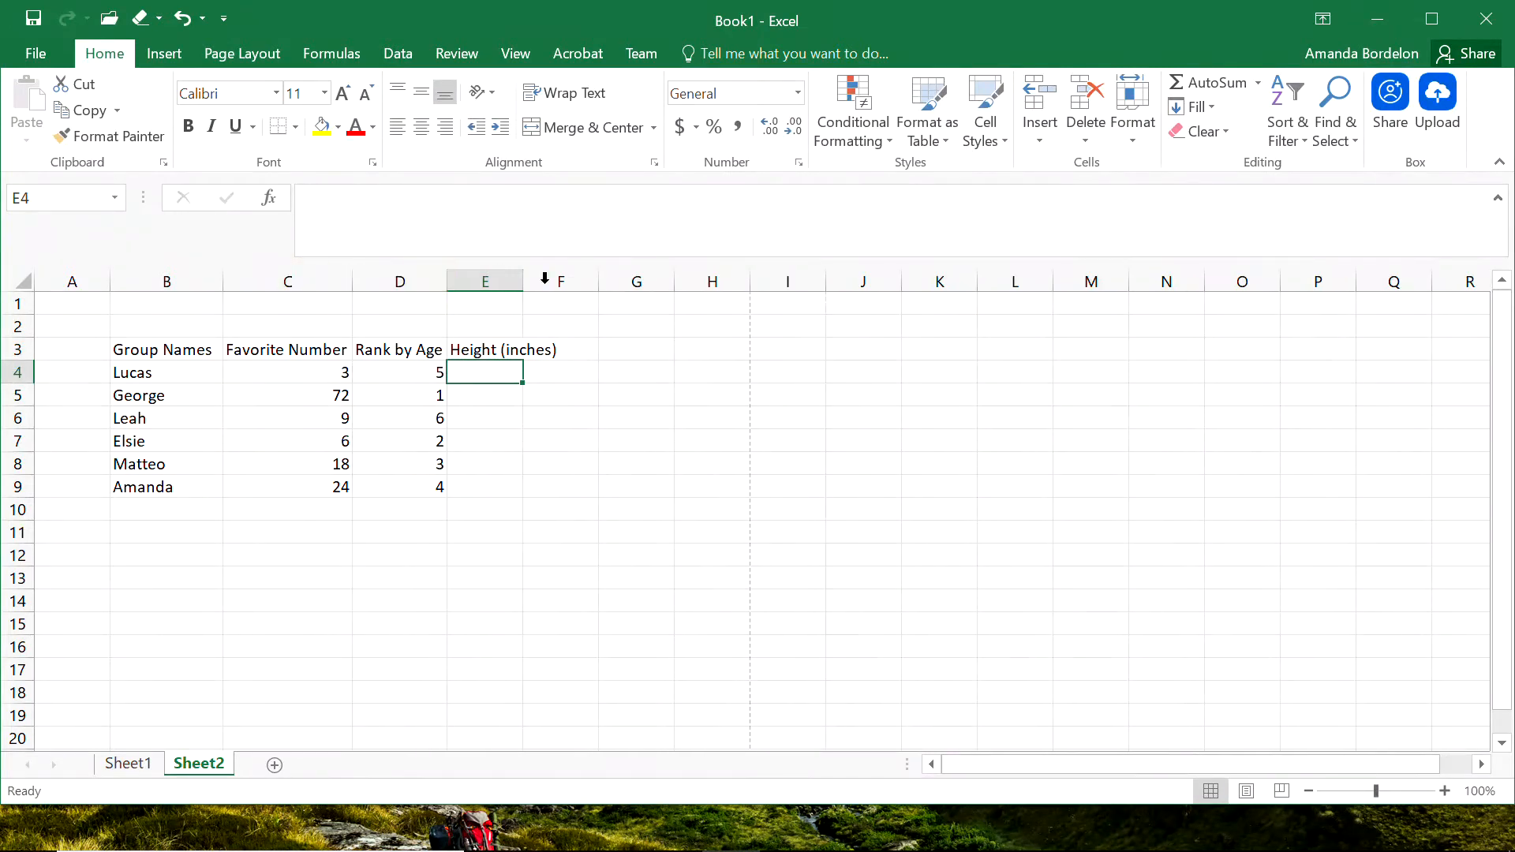
pyautogui.doubleClick(525, 282)
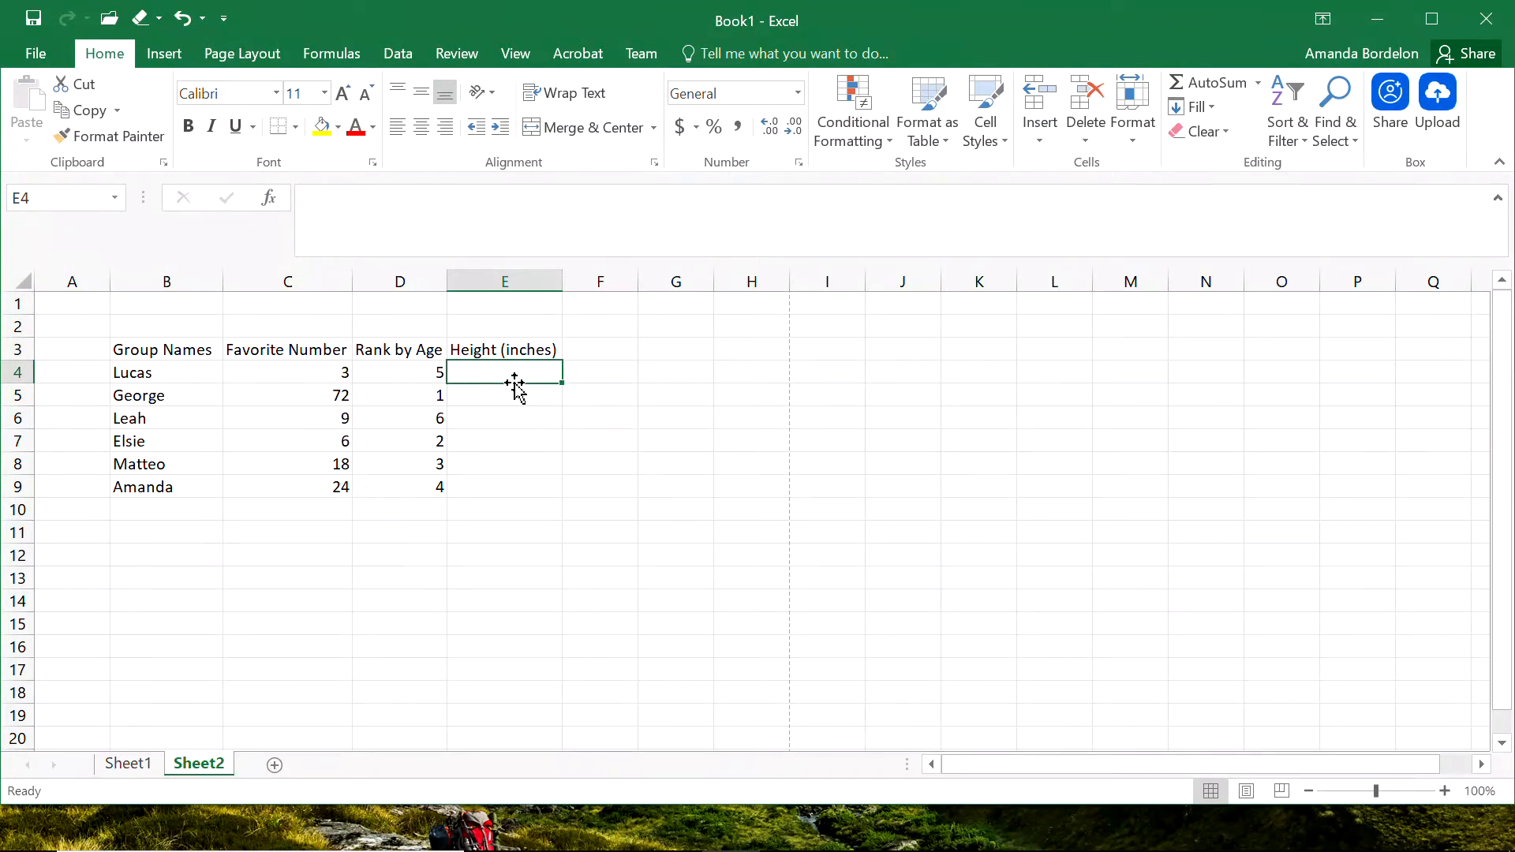
pyautogui.write('59')
pyautogui.press('BackSpace')
pyautogui.press('BackSpace')
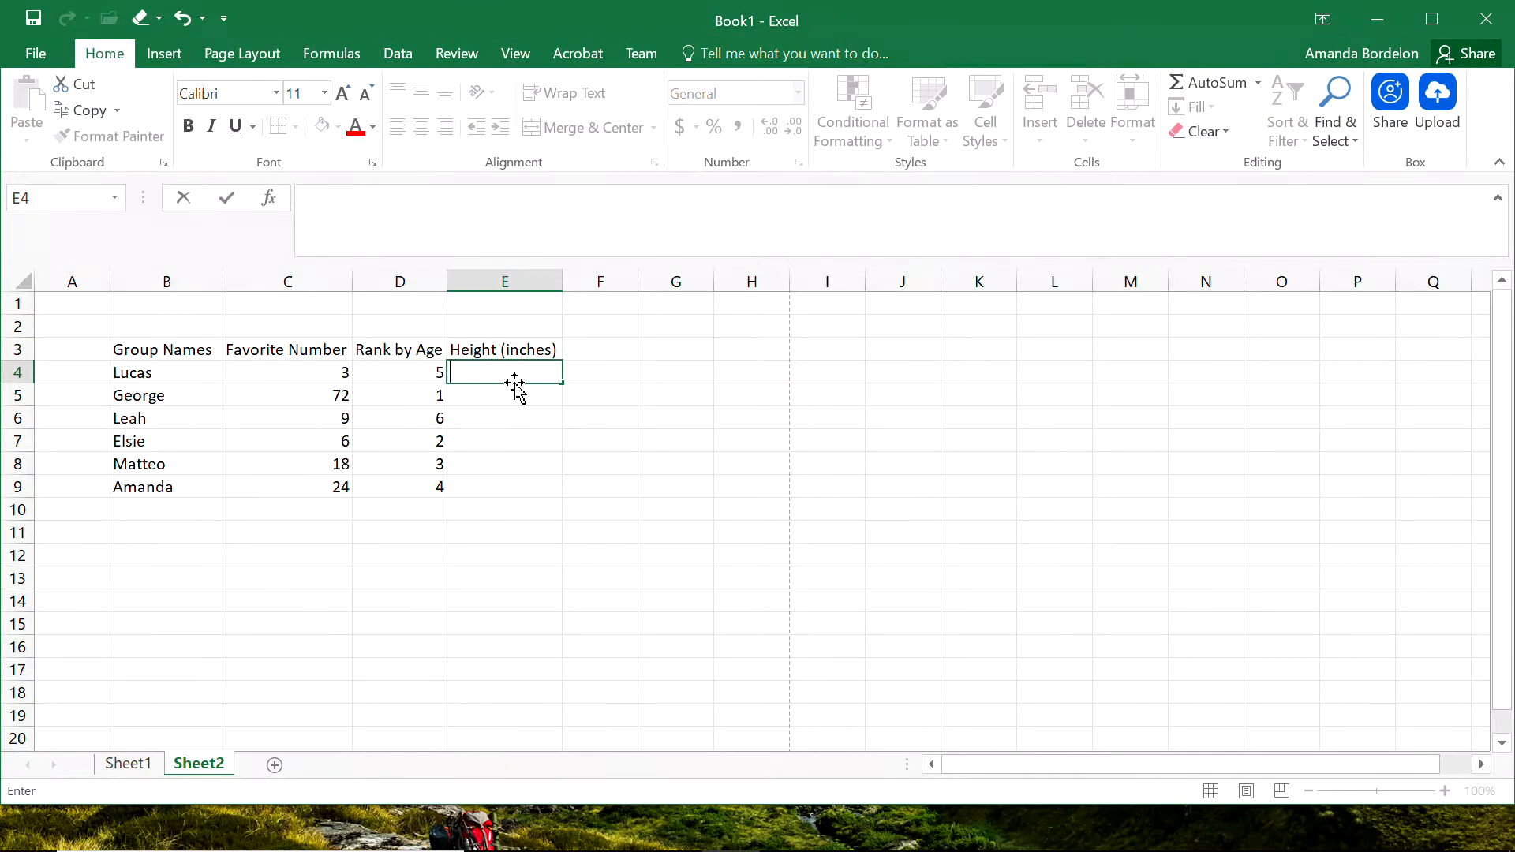
# Enter the formula =RANDBETWEEN(54,73) in cell E4 to generate a random height.
pyautogui.write('=an')
pyautogui.press('BackSpace')
pyautogui.press('BackSpace')
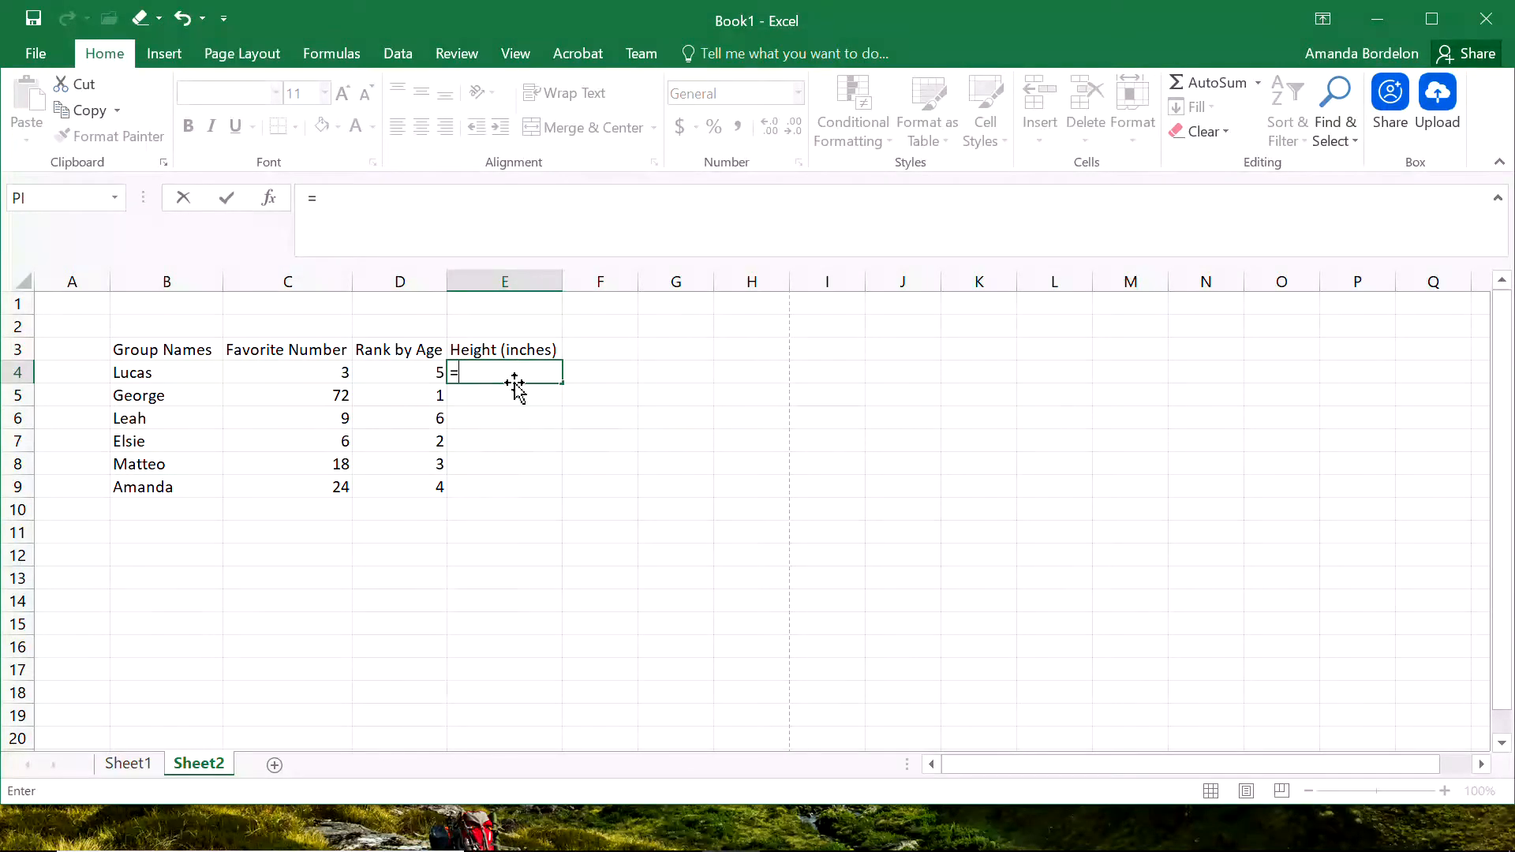
pyautogui.write('rand')
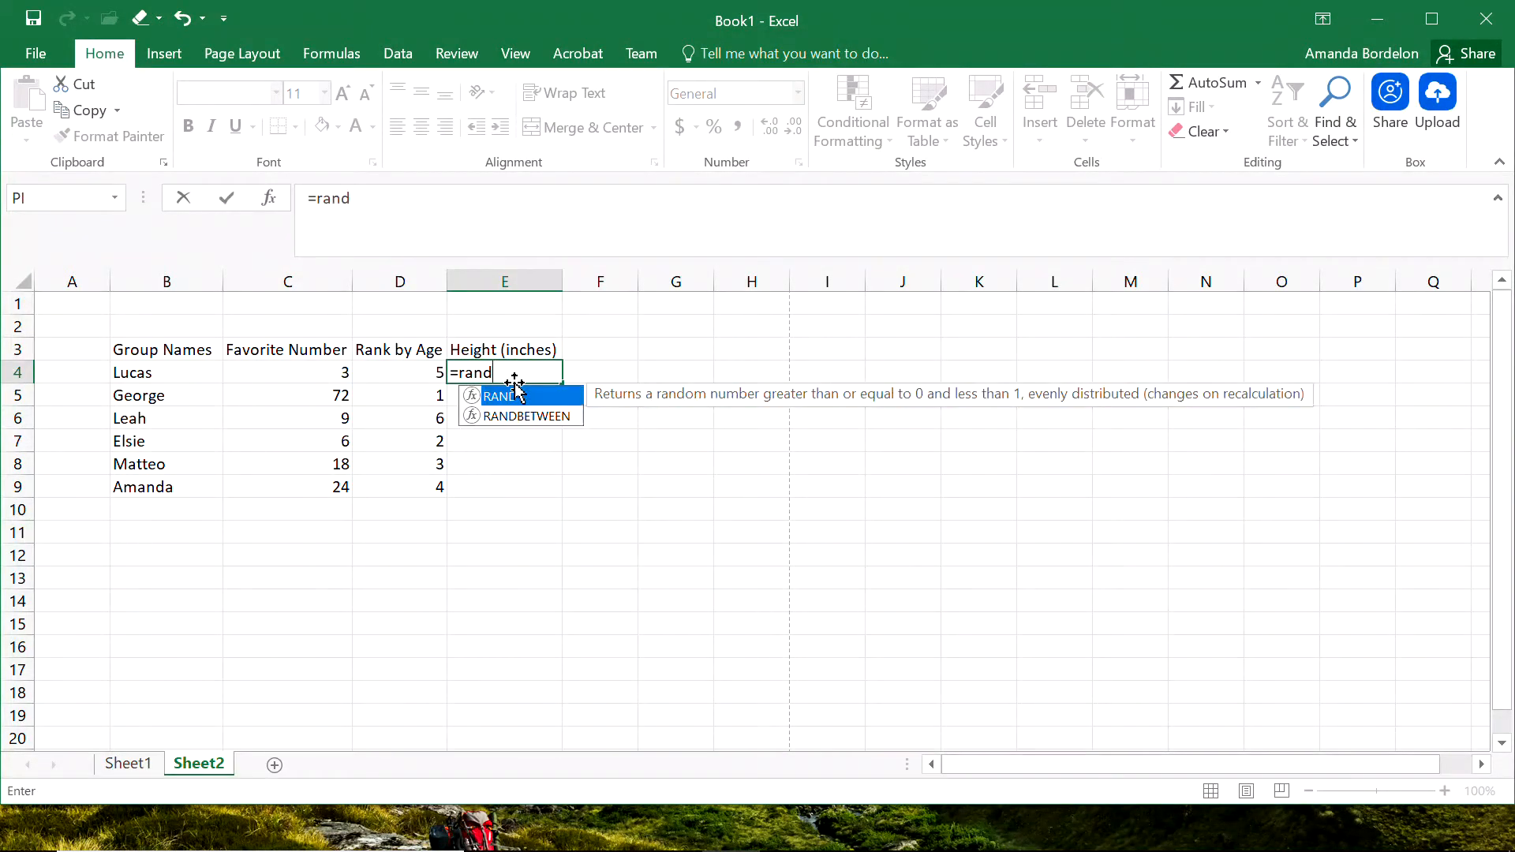
pyautogui.write('between(')
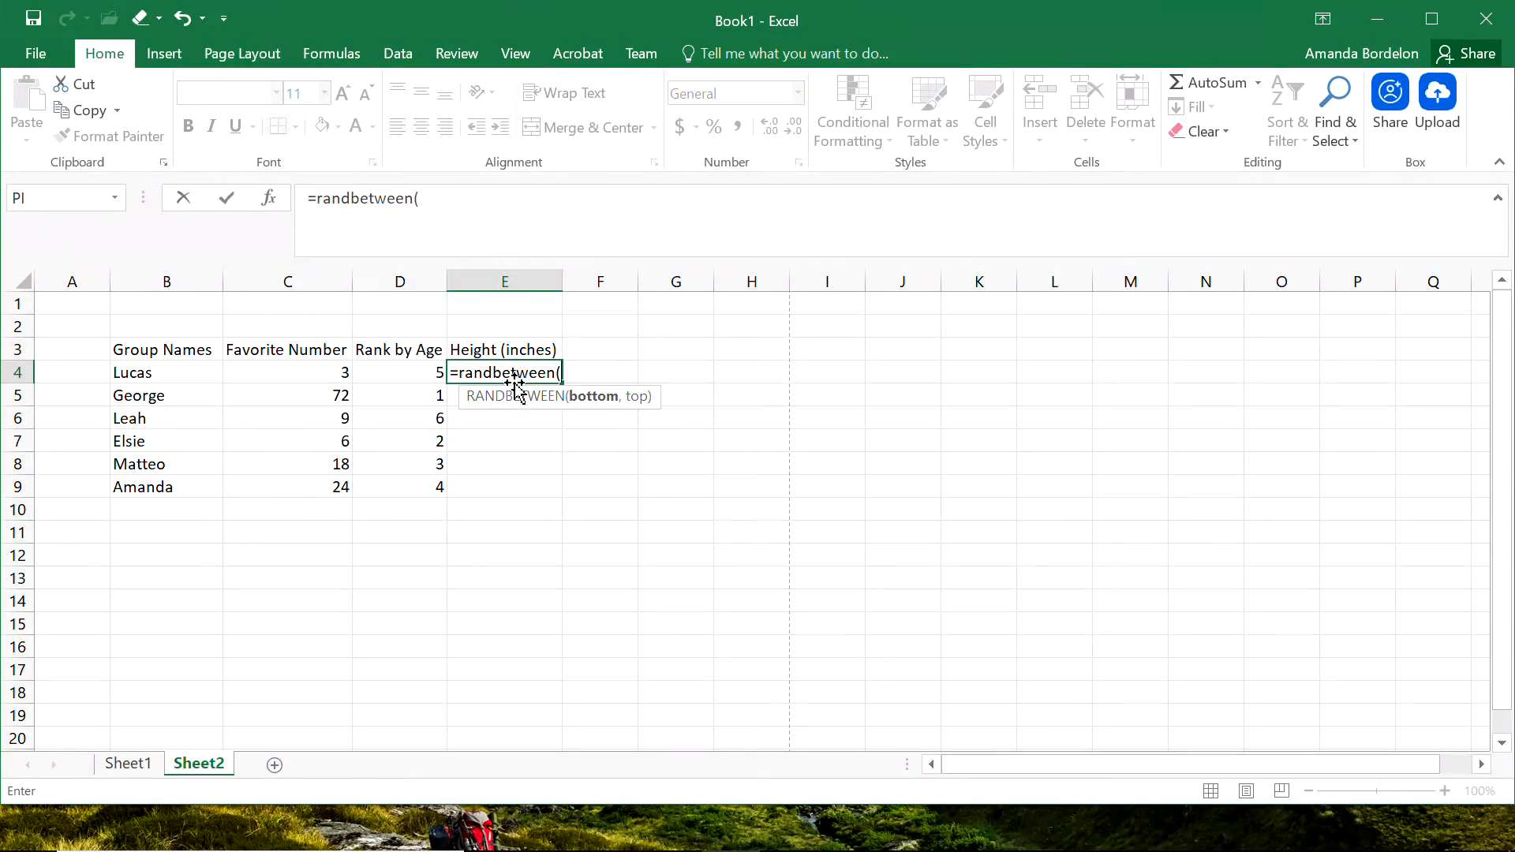
pyautogui.write('54,73)')
pyautogui.press('Return')
# Fill the random height formula from E4 down through E9.
pyautogui.click(540, 373)
pyautogui.moveTo(562, 385); pyautogui.dragTo(561, 385)
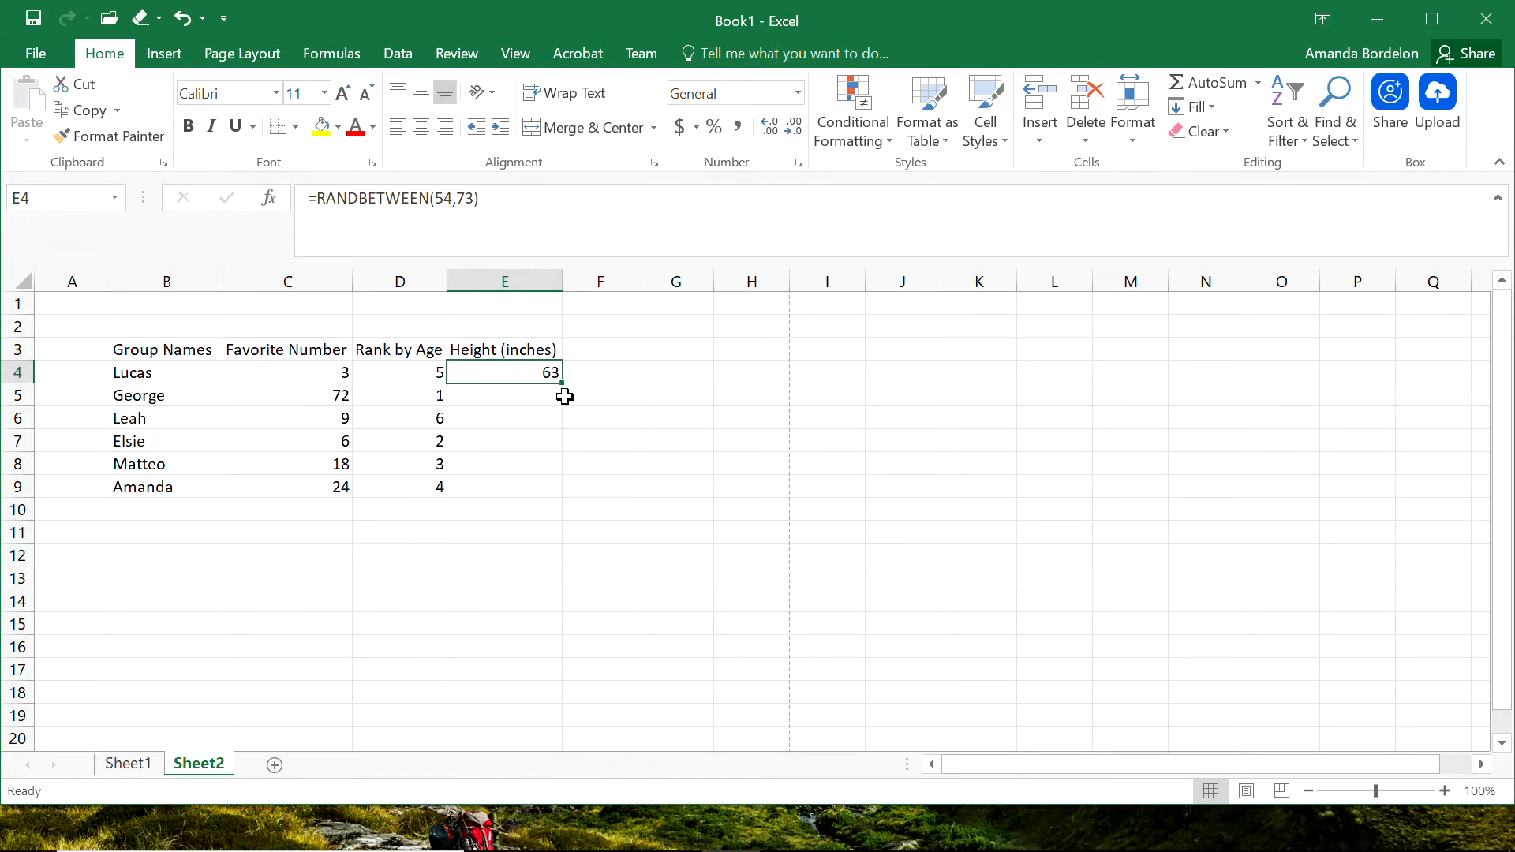
pyautogui.moveTo(562, 384); pyautogui.dragTo(551, 505)
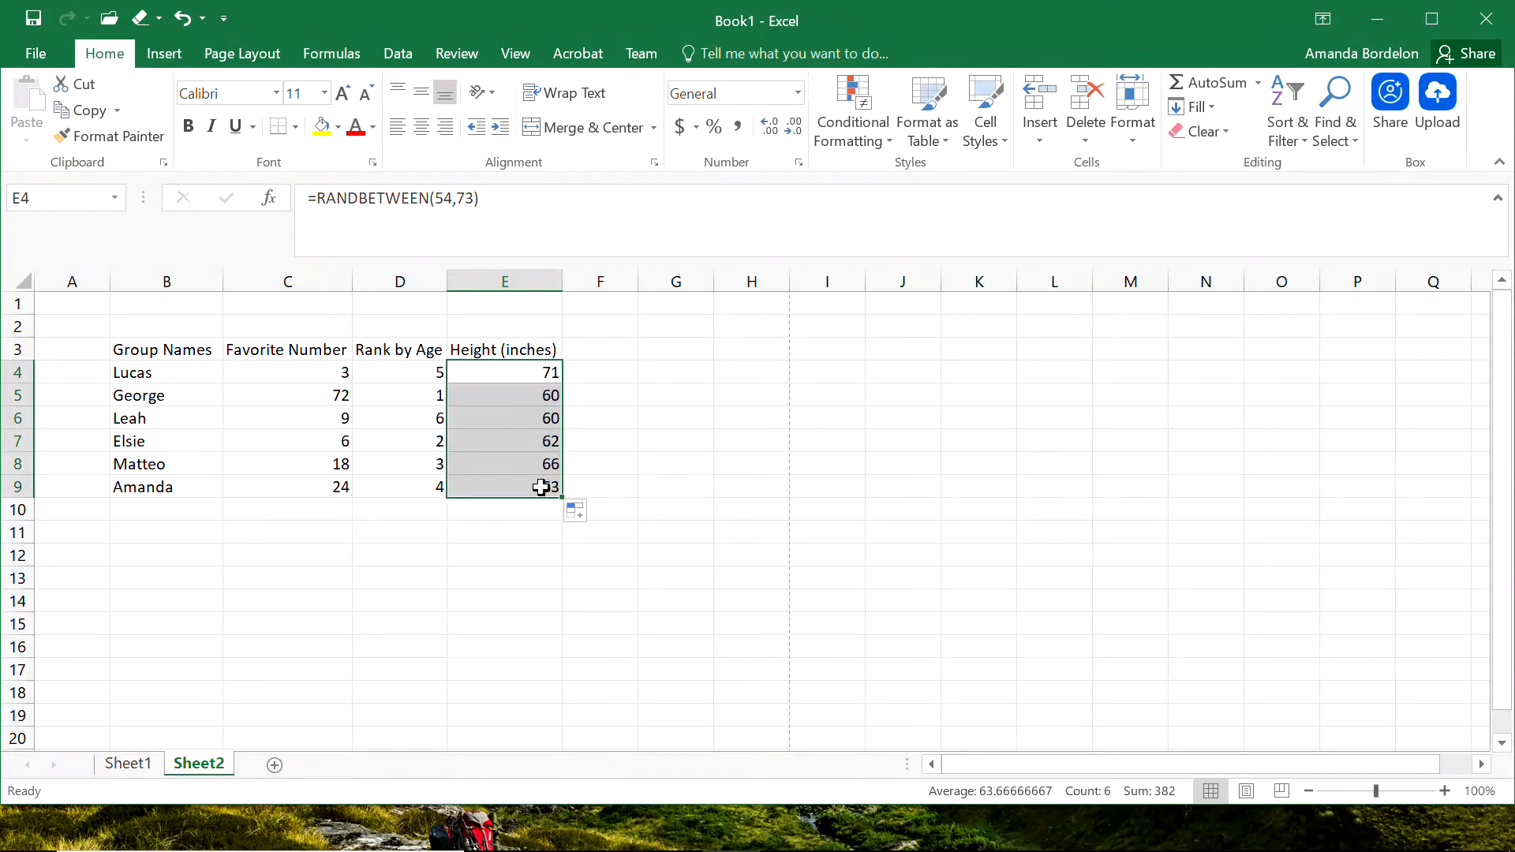
pyautogui.click(599, 371)
# Copy the heights in E4:E9 and paste them back in place as values only, replacing the formulas.
pyautogui.click(527, 364)
pyautogui.moveTo(527, 363); pyautogui.dragTo(527, 485)
pyautogui.hotkey('ctrl', 'c')
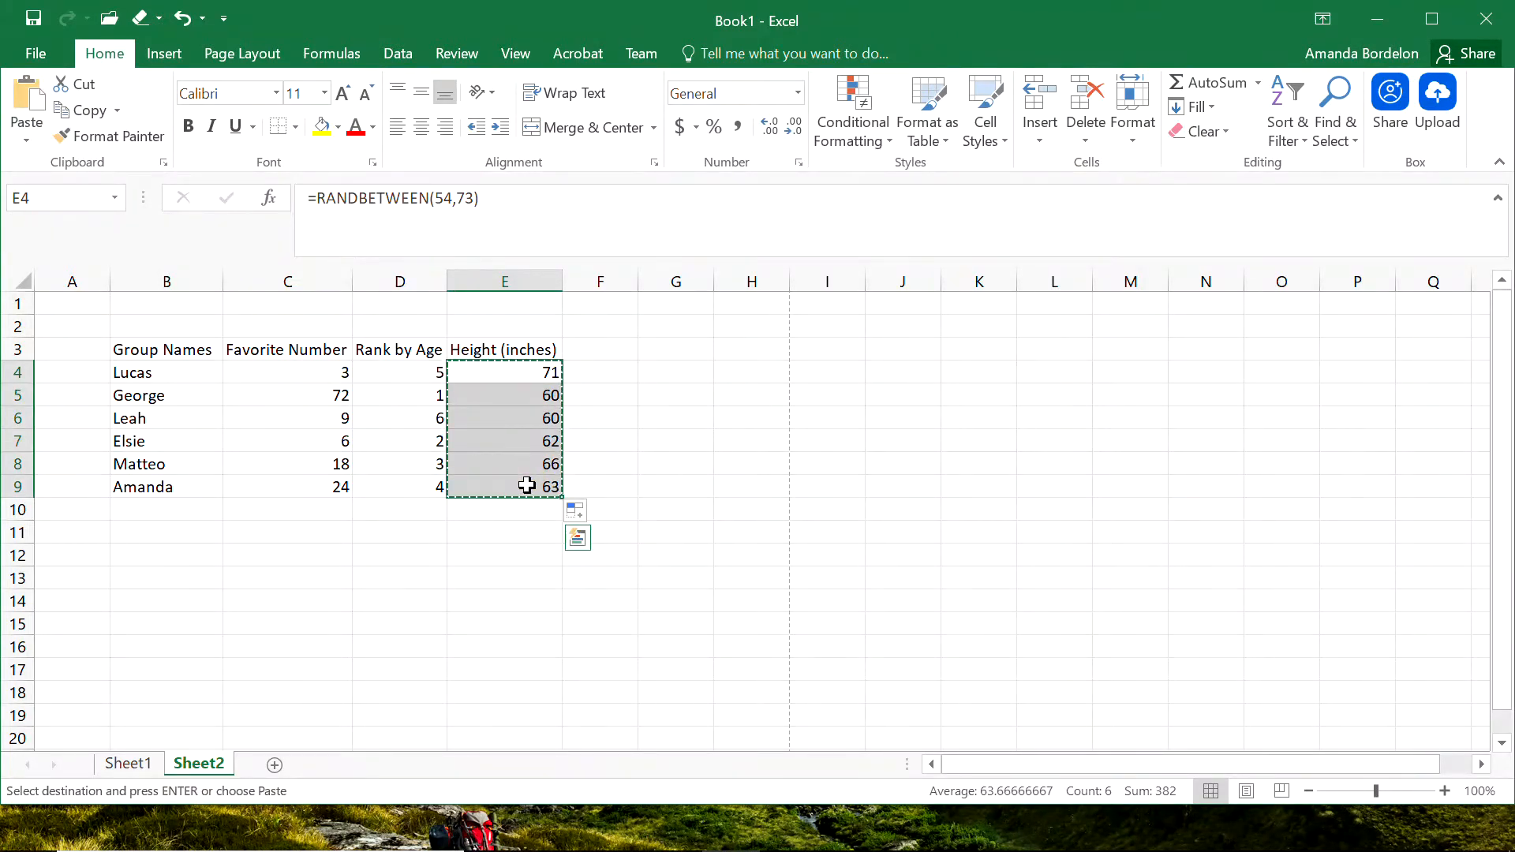
pyautogui.click(524, 368)
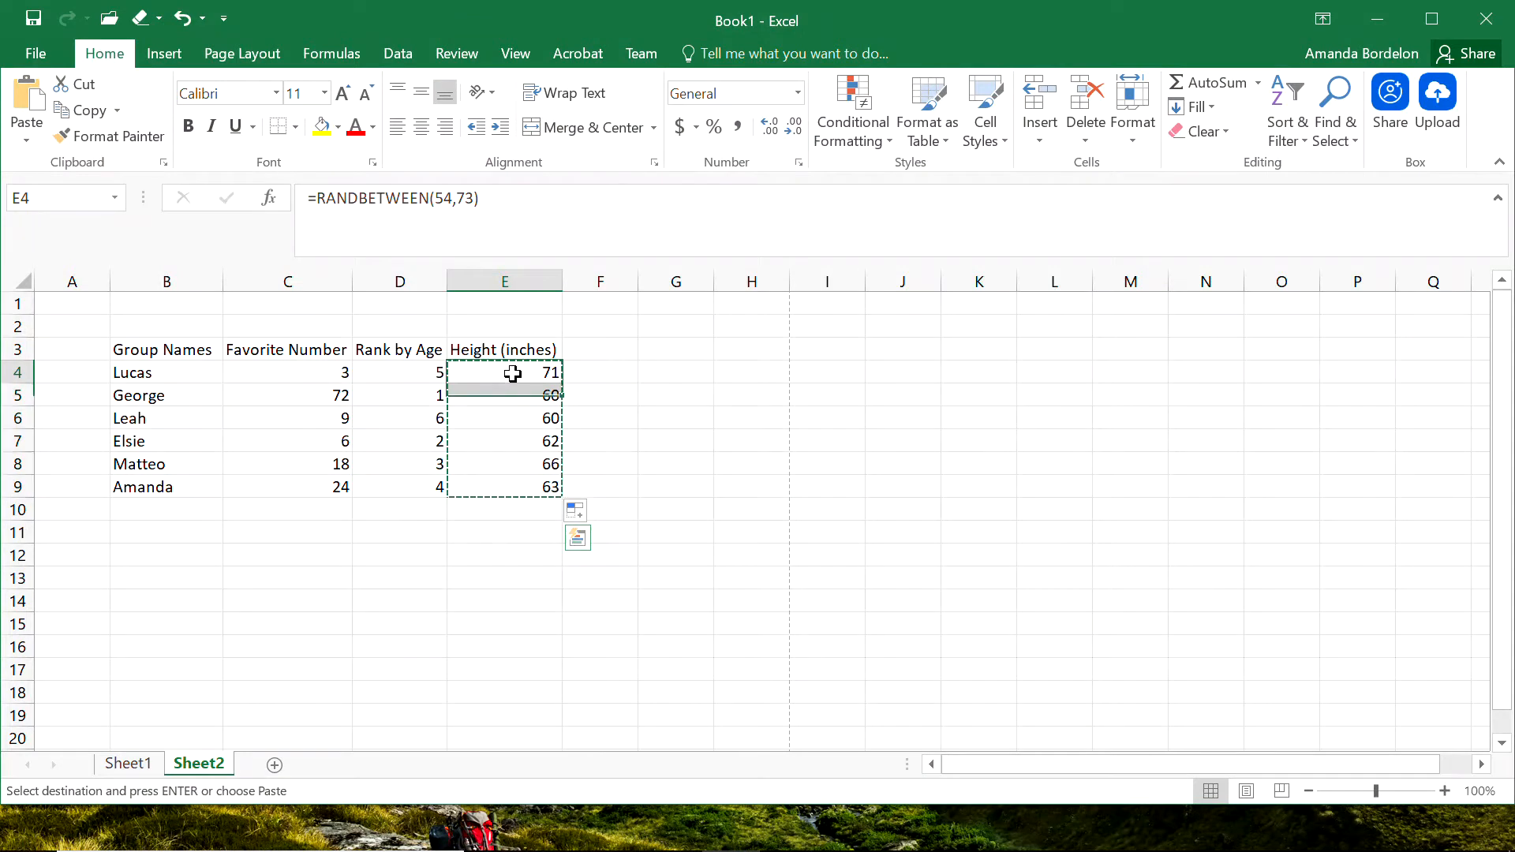
pyautogui.click(31, 141)
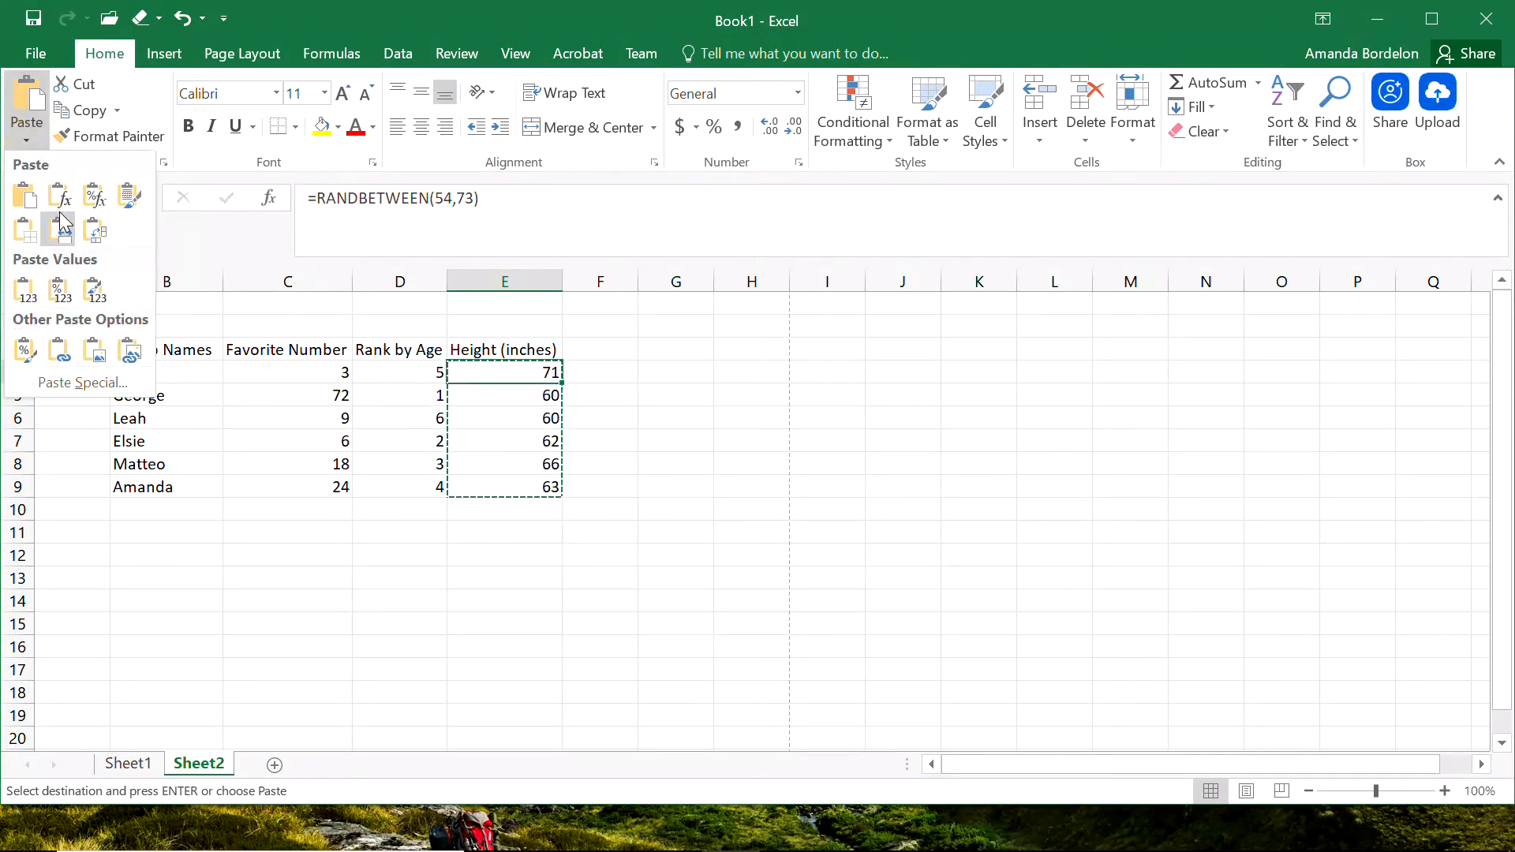
pyautogui.click(31, 292)
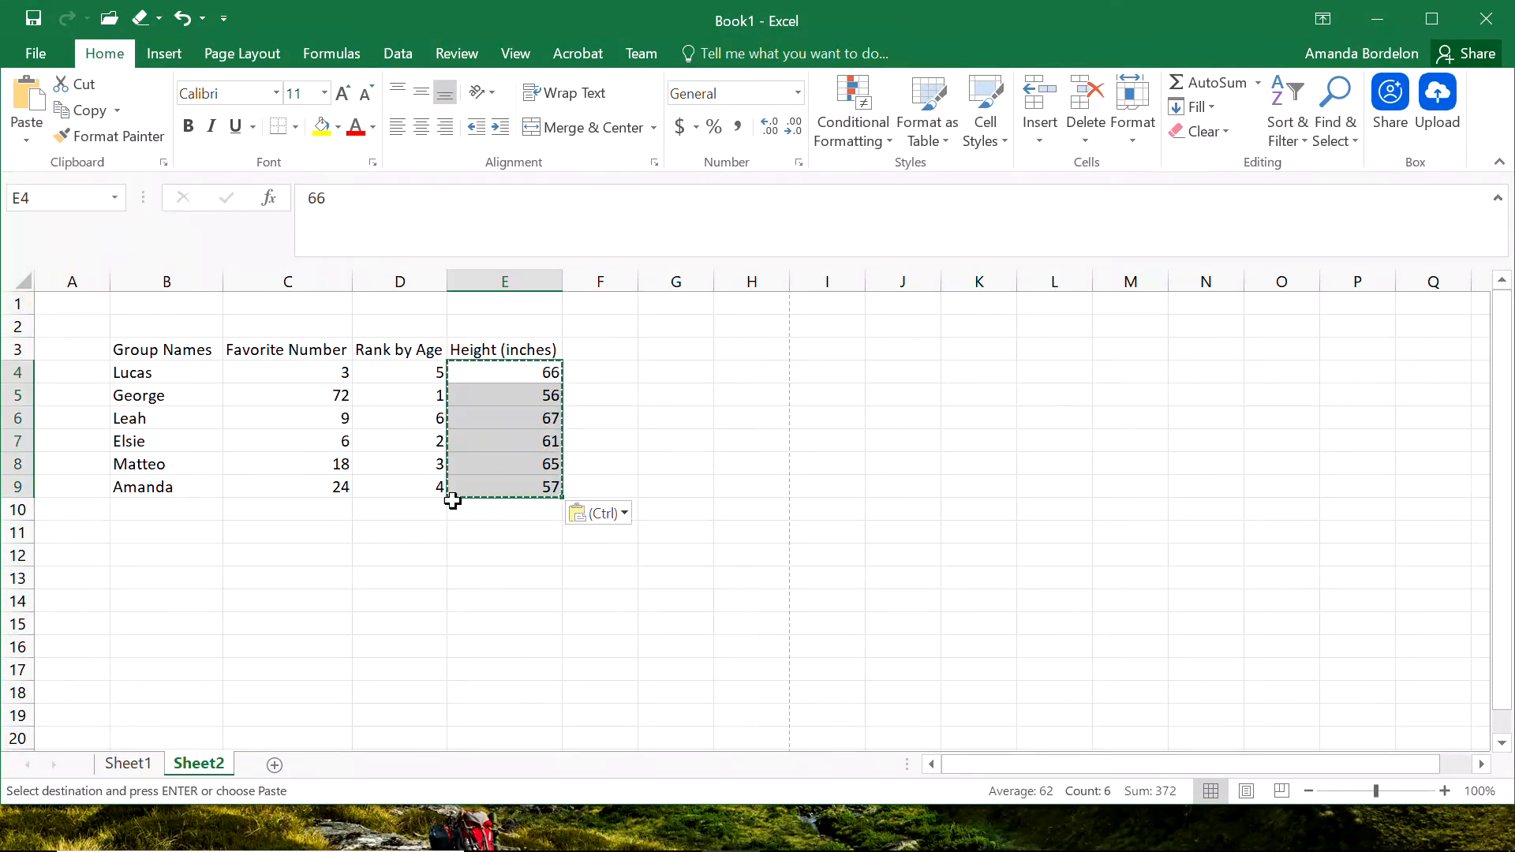
pyautogui.click(490, 574)
pyautogui.click(526, 372)
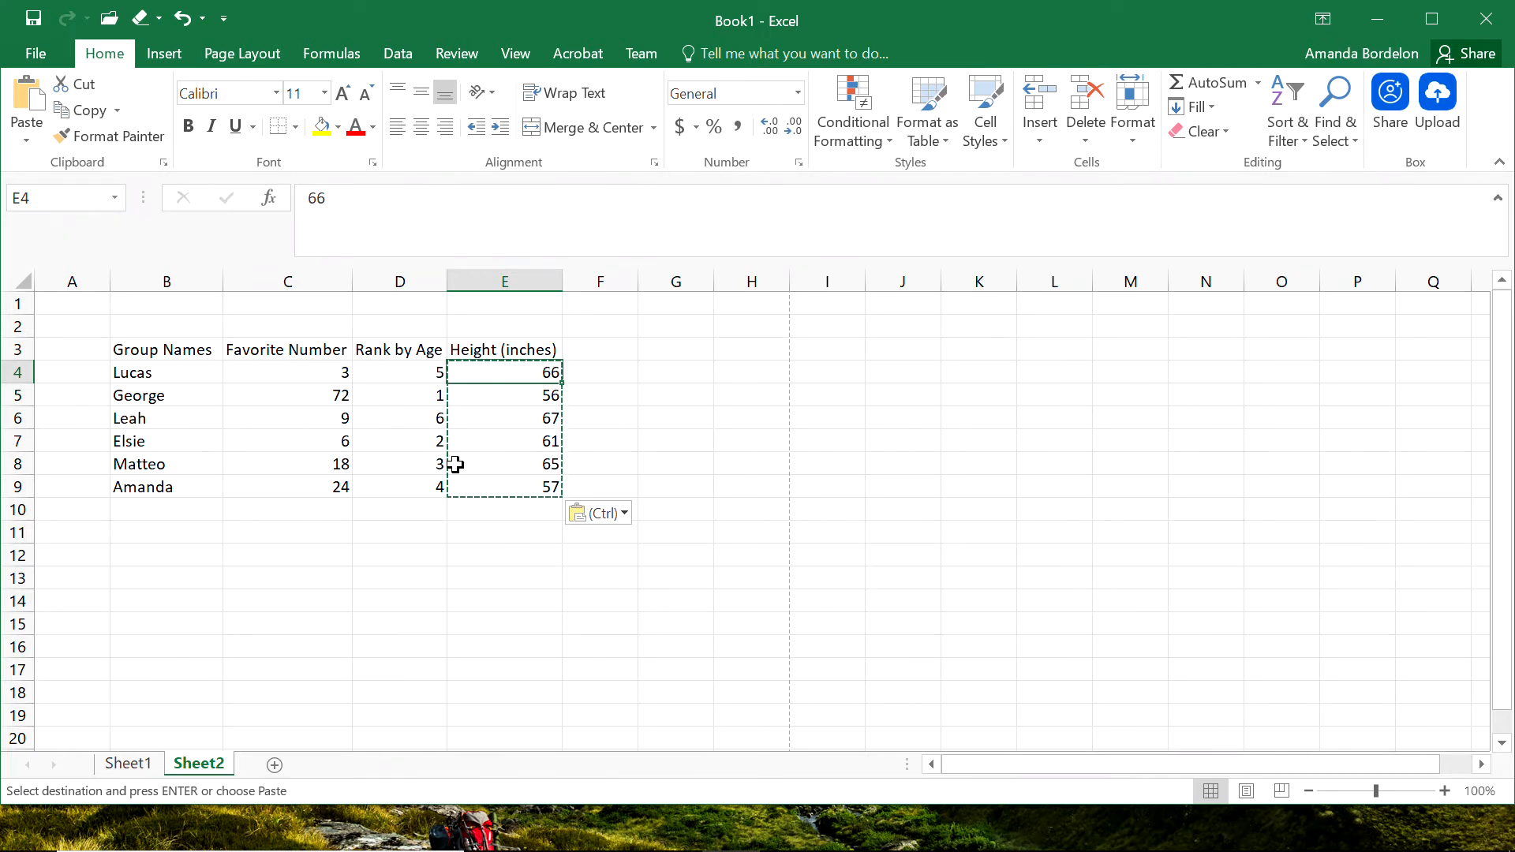
pyautogui.click(495, 691)
pyautogui.click(475, 491)
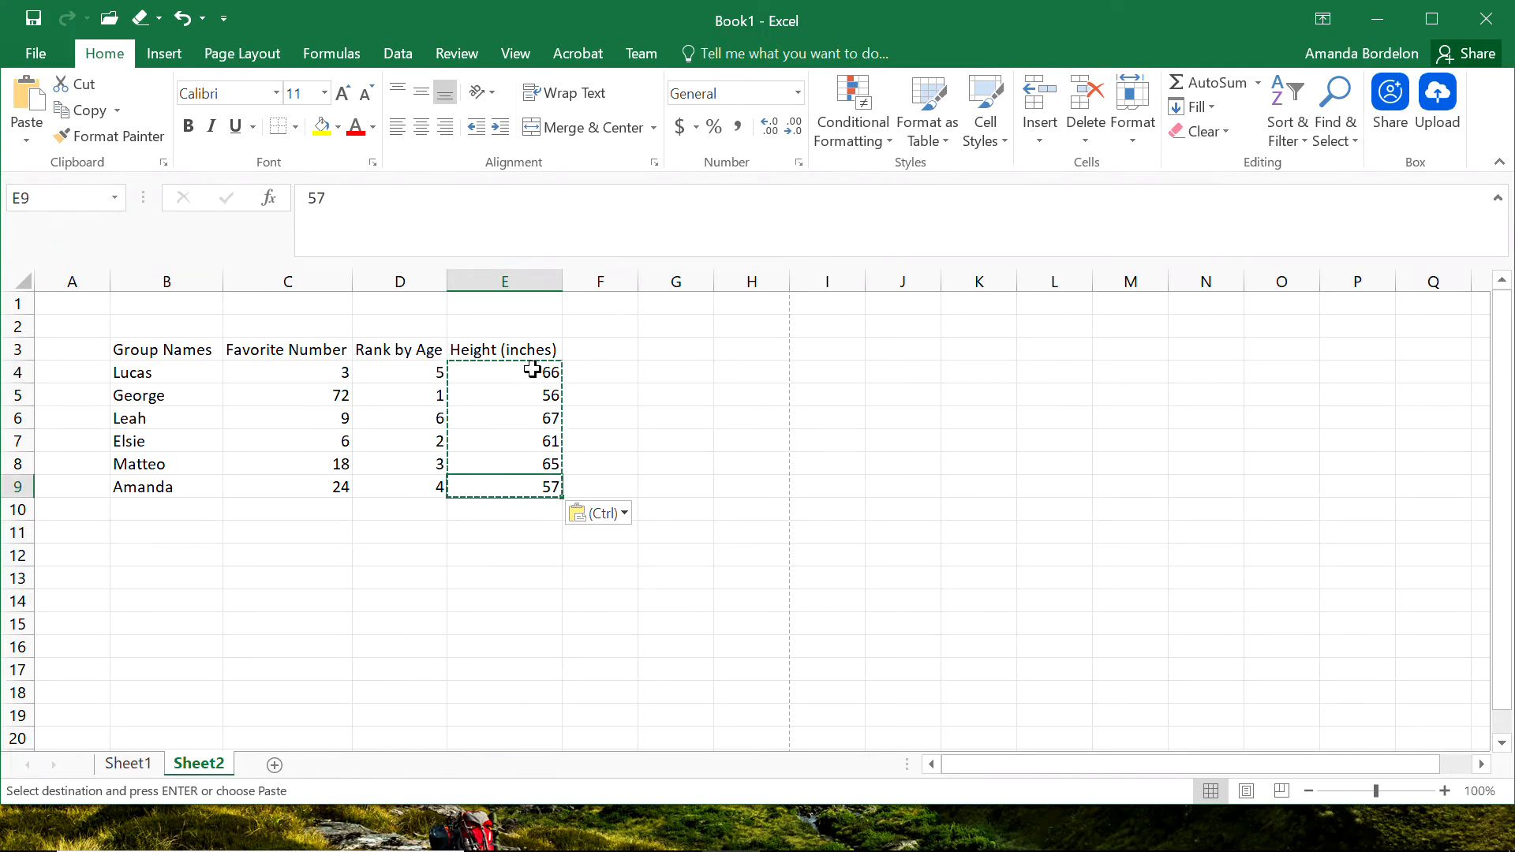
pyautogui.click(251, 325)
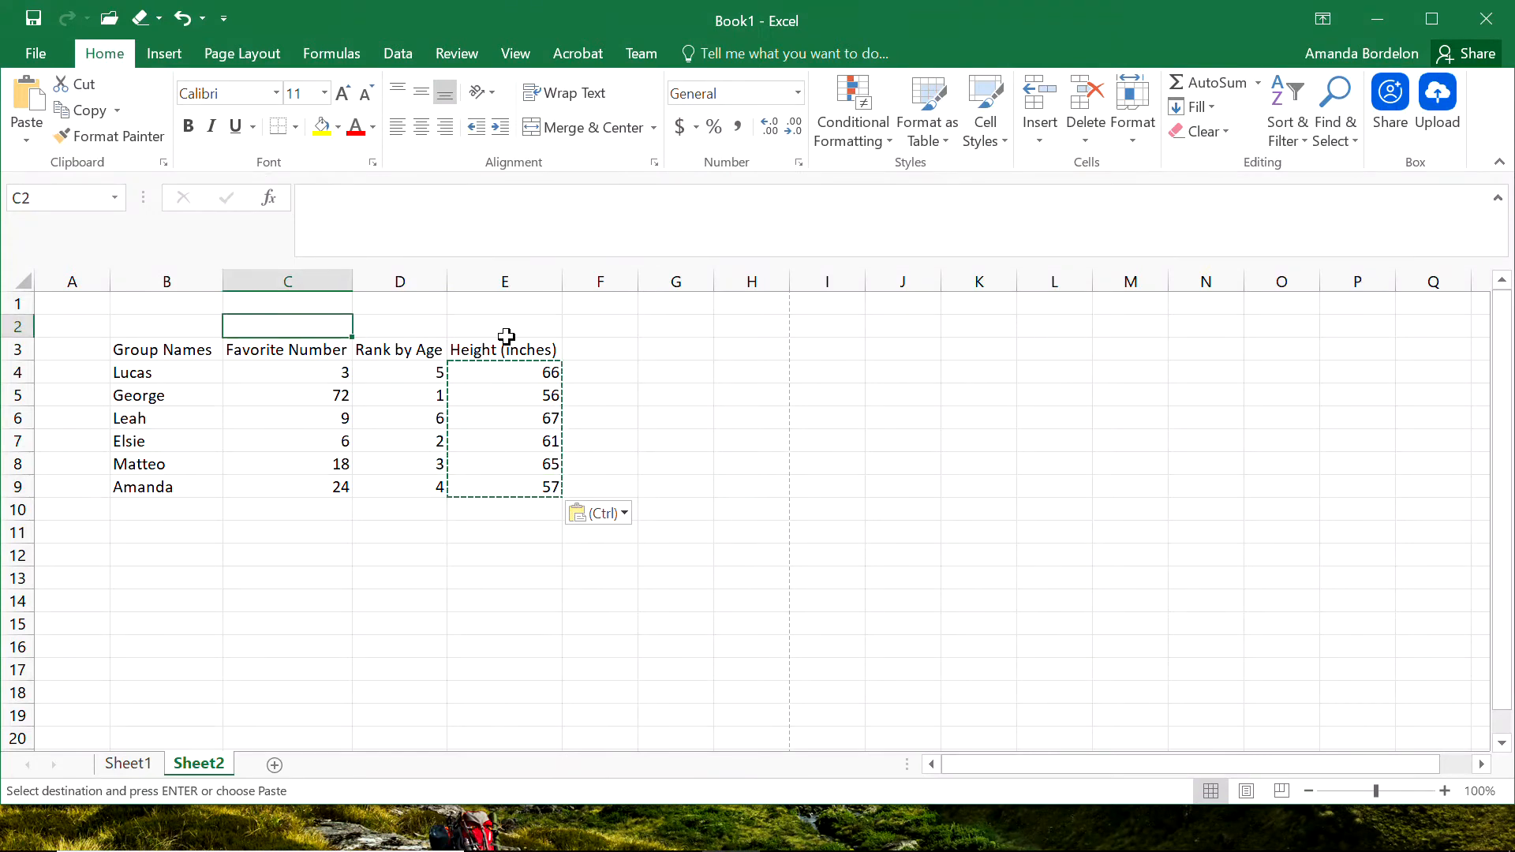
# Enter the heading Age in Dog Years (years) in cell F3.
pyautogui.click(602, 357)
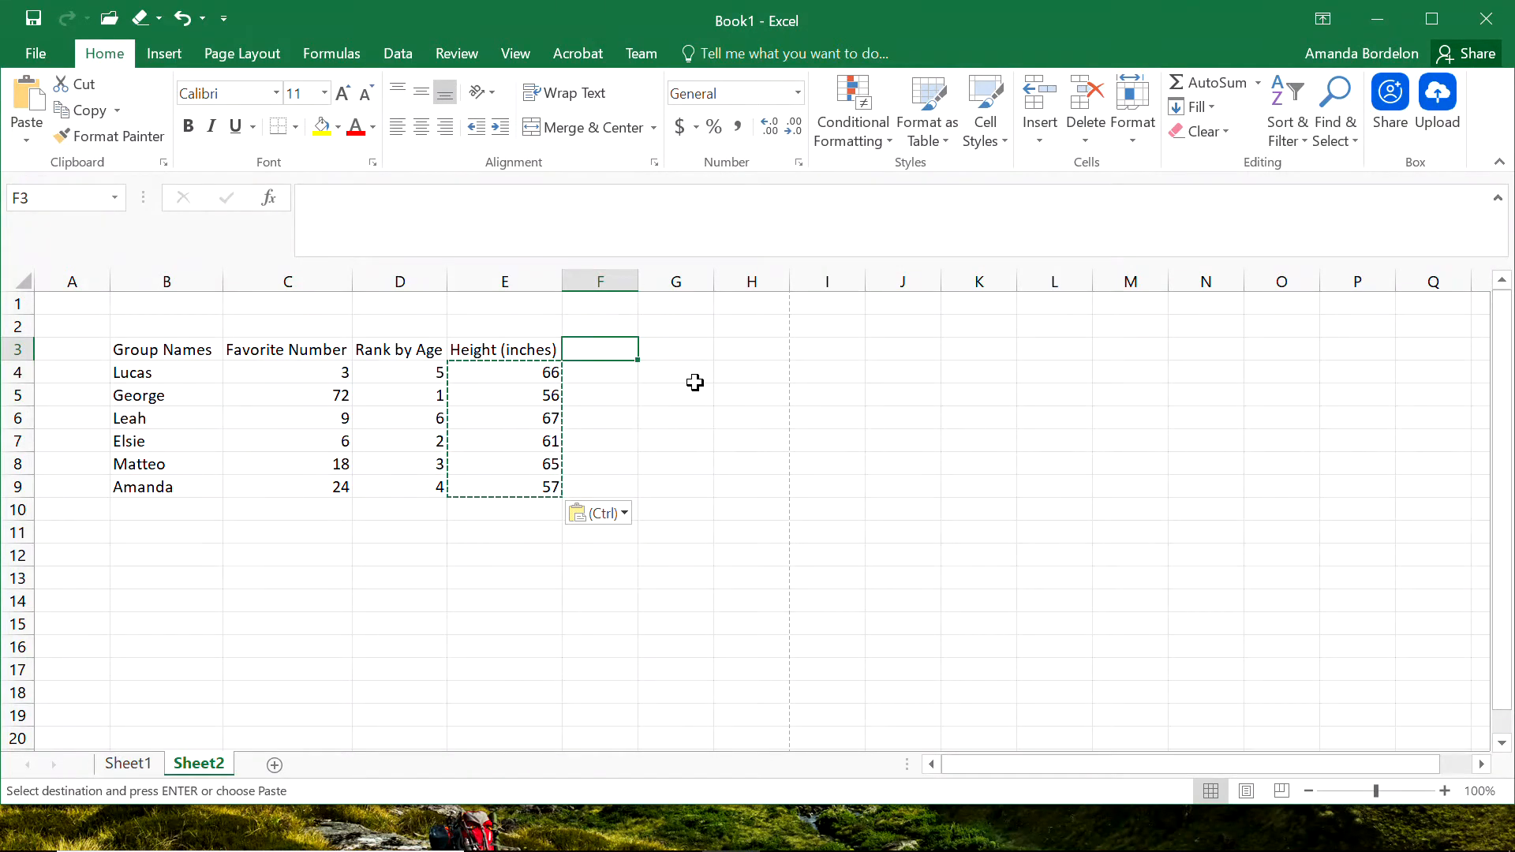
pyautogui.write('Age i')
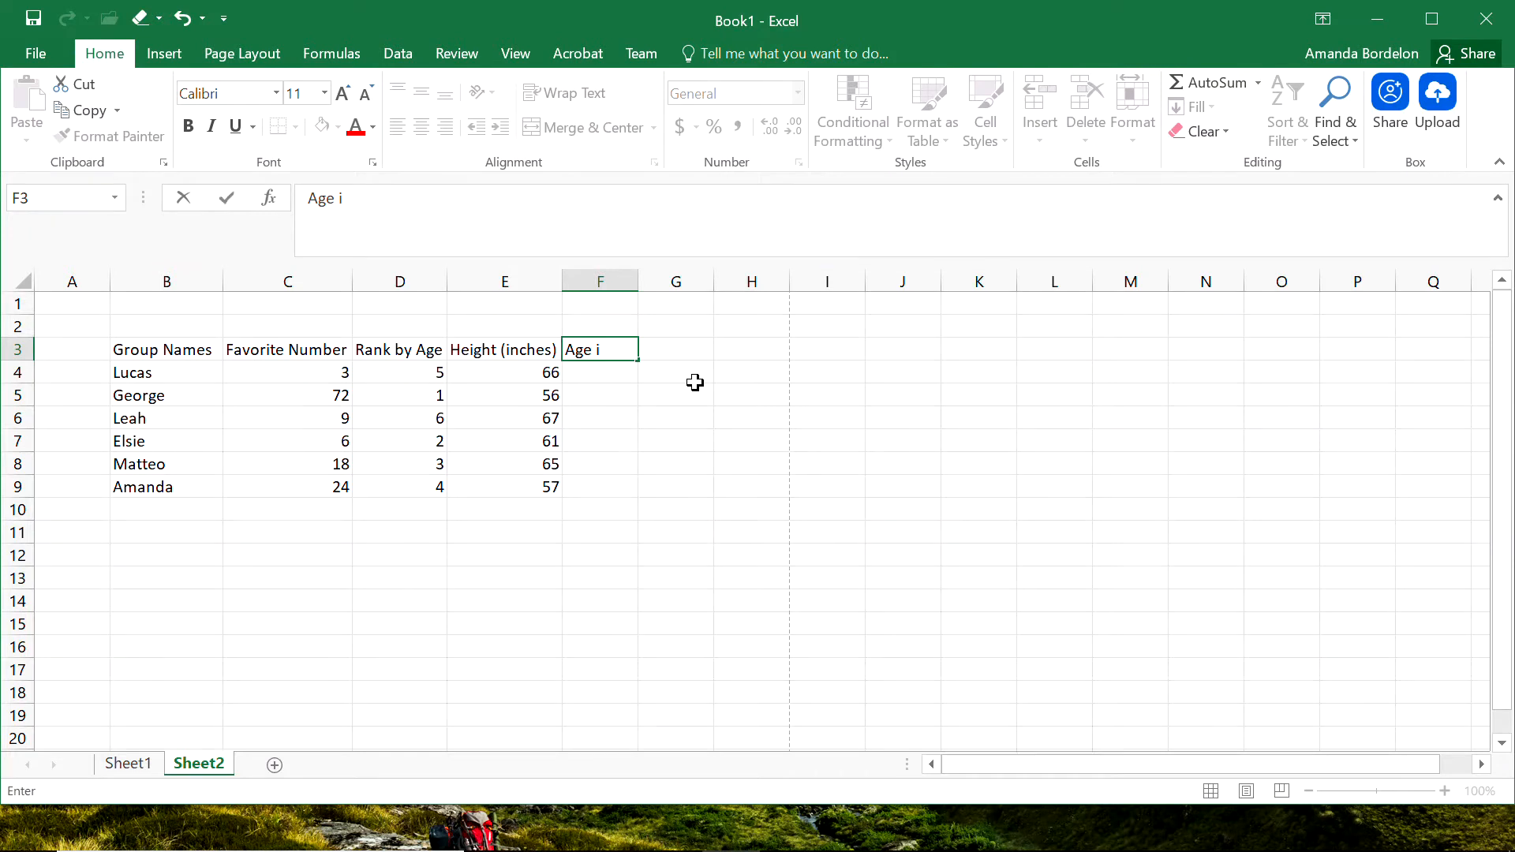
pyautogui.write('n Dog Years (')
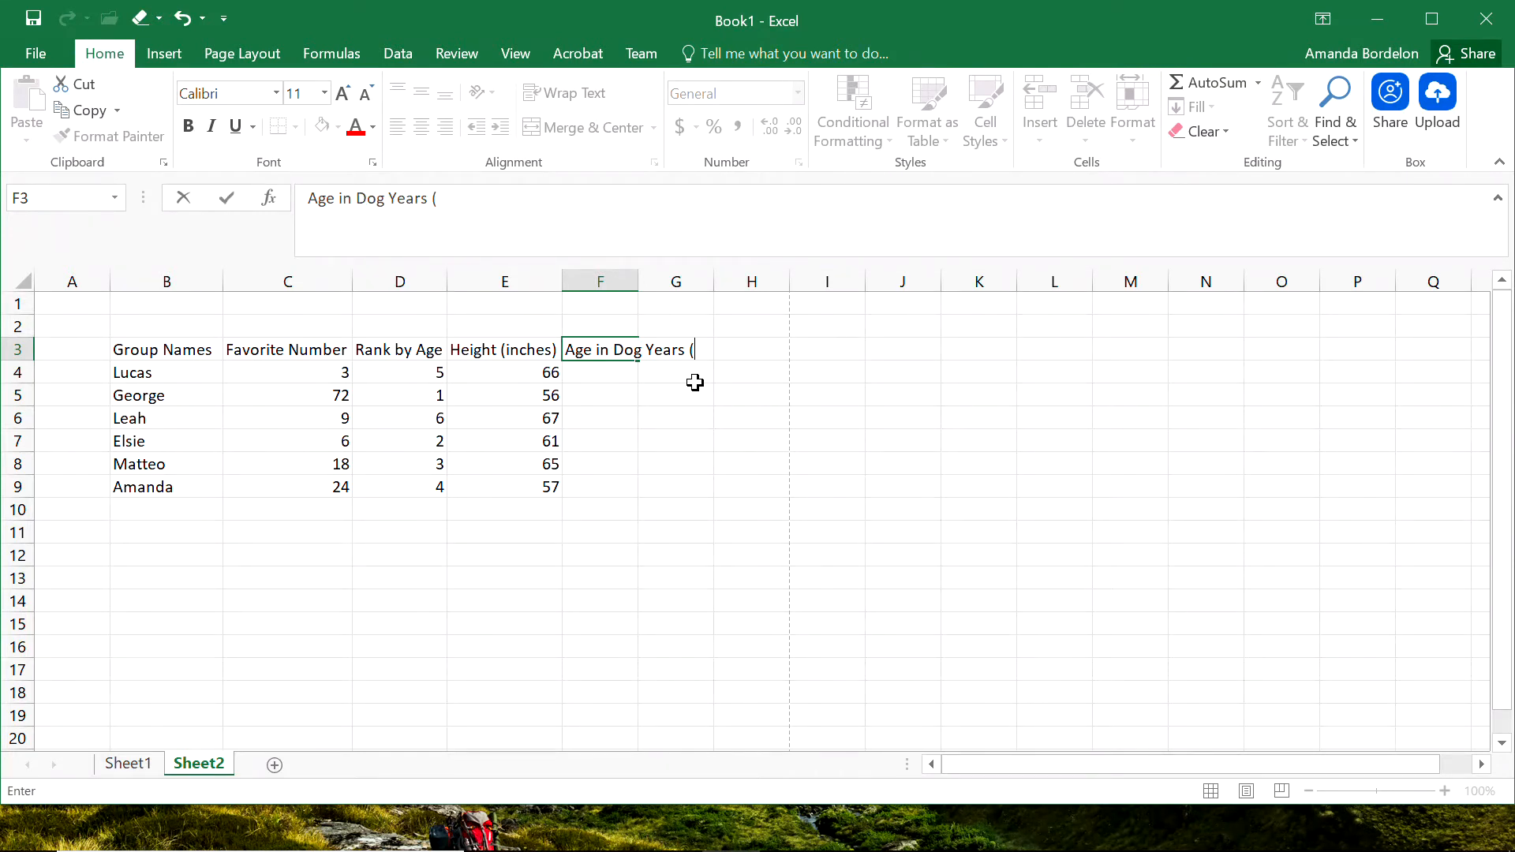
pyautogui.press('BackSpace')
pyautogui.press('BackSpace')
pyautogui.press('BackSpace')
pyautogui.press('BackSpace')
pyautogui.press('BackSpace')
pyautogui.press('BackSpace')
pyautogui.press('BackSpace')
pyautogui.press('BackSpace')
pyautogui.press('BackSpace')
pyautogui.write('g Years (year)')
pyautogui.press('BackSpace')
pyautogui.write('s)')
pyautogui.press('Return')
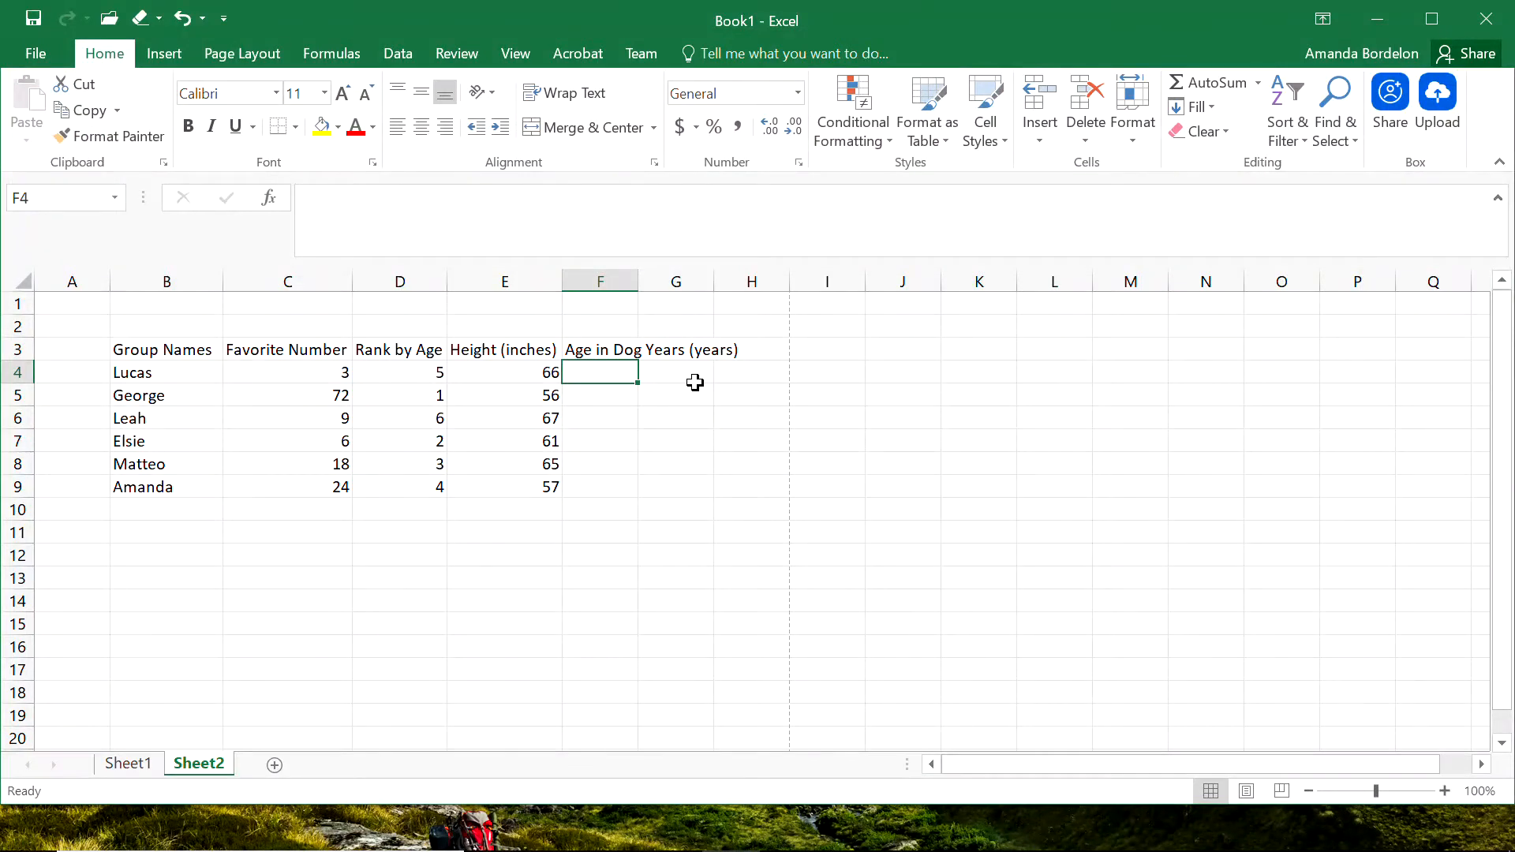
# Enter the formula =D4*7 in cell F4 to calculate the first dog-years age from the age rank.
pyautogui.write('=')
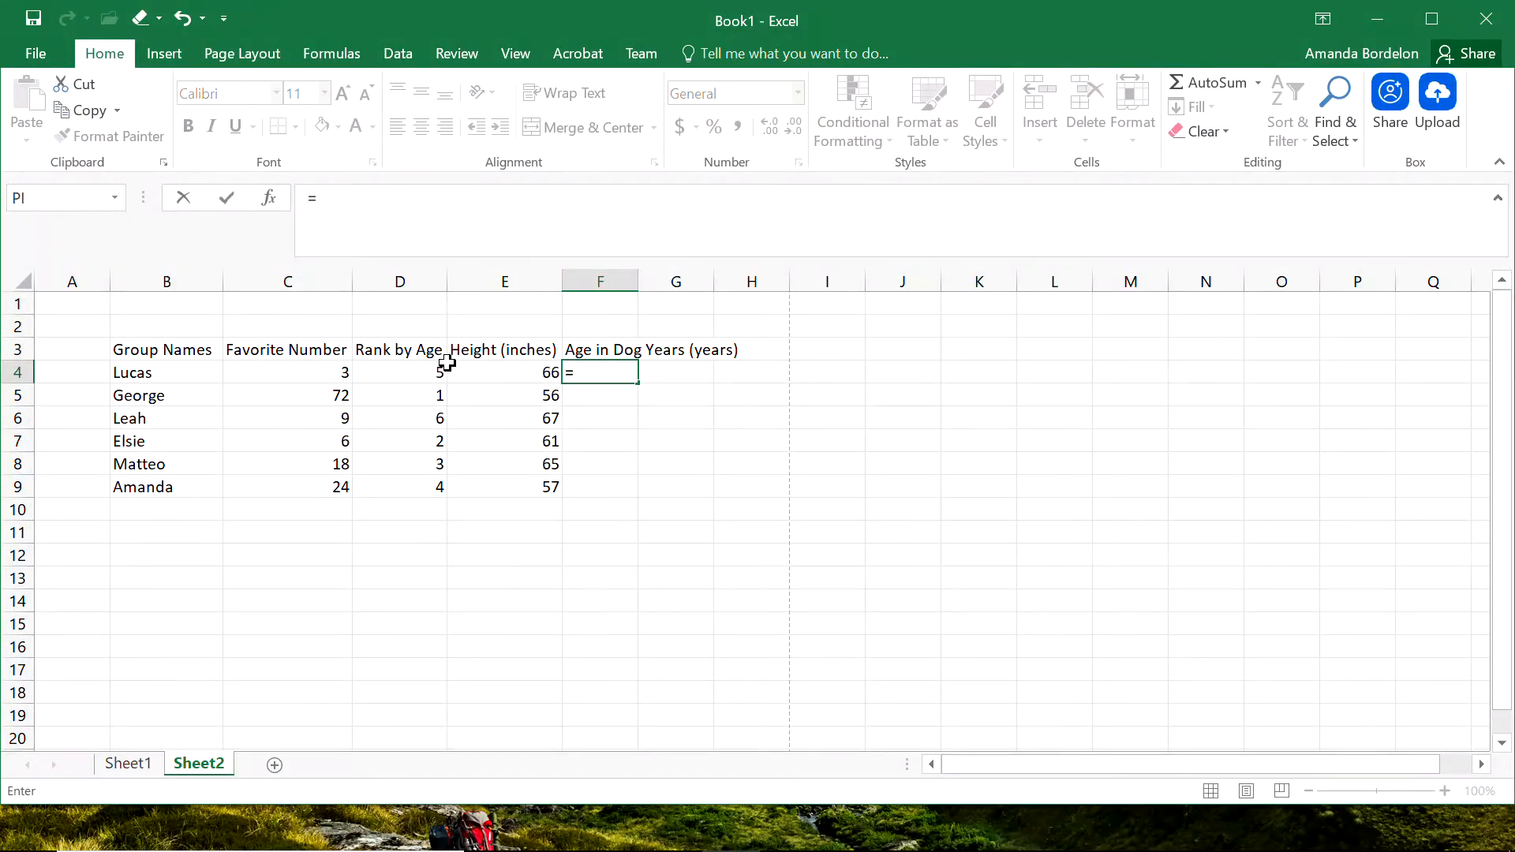
pyautogui.click(399, 372)
pyautogui.write('*7')
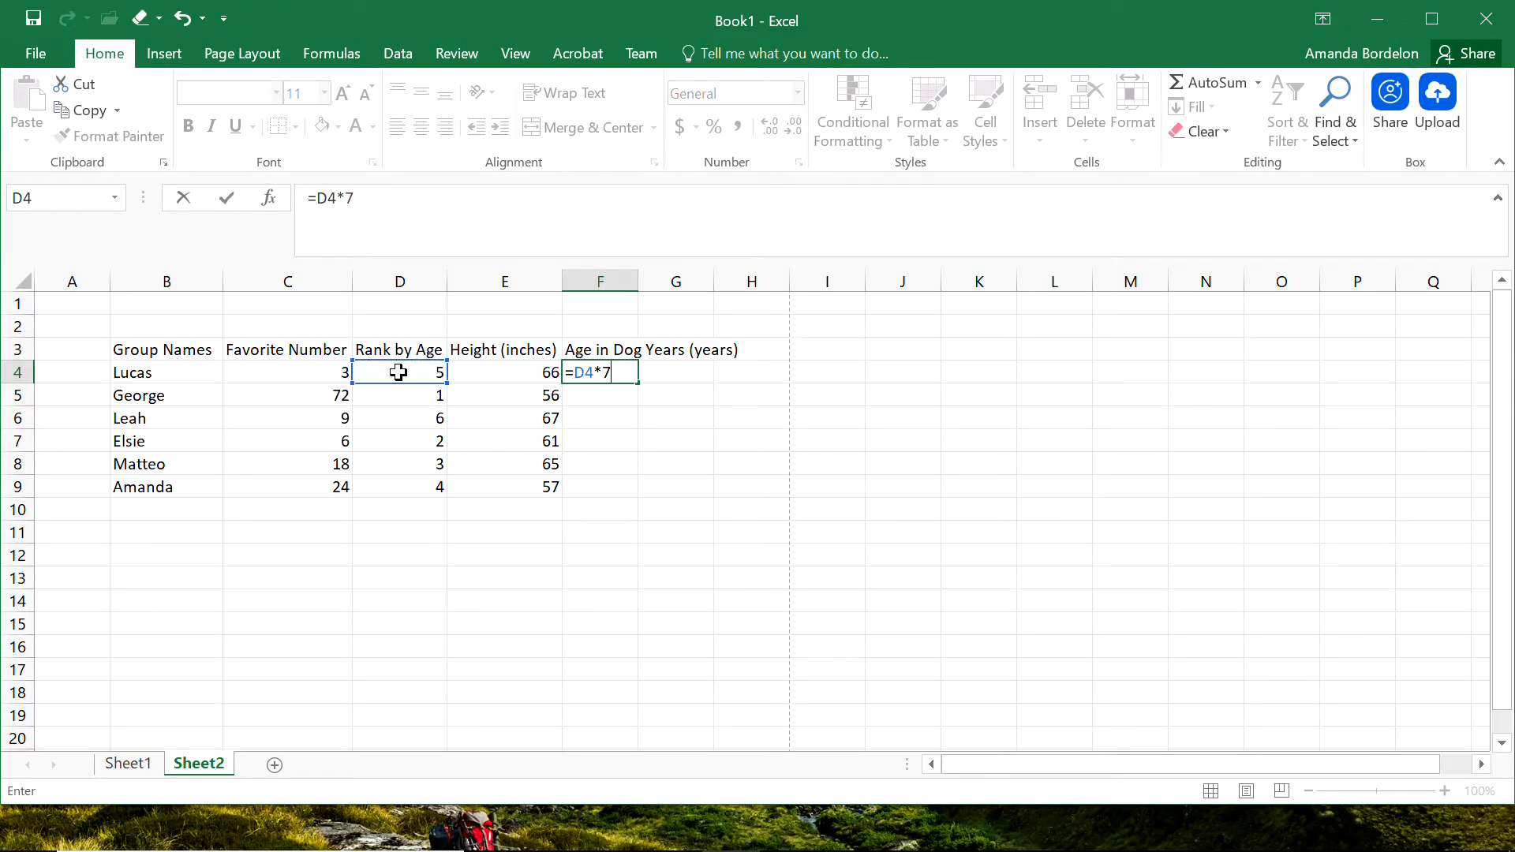
pyautogui.press('Return')
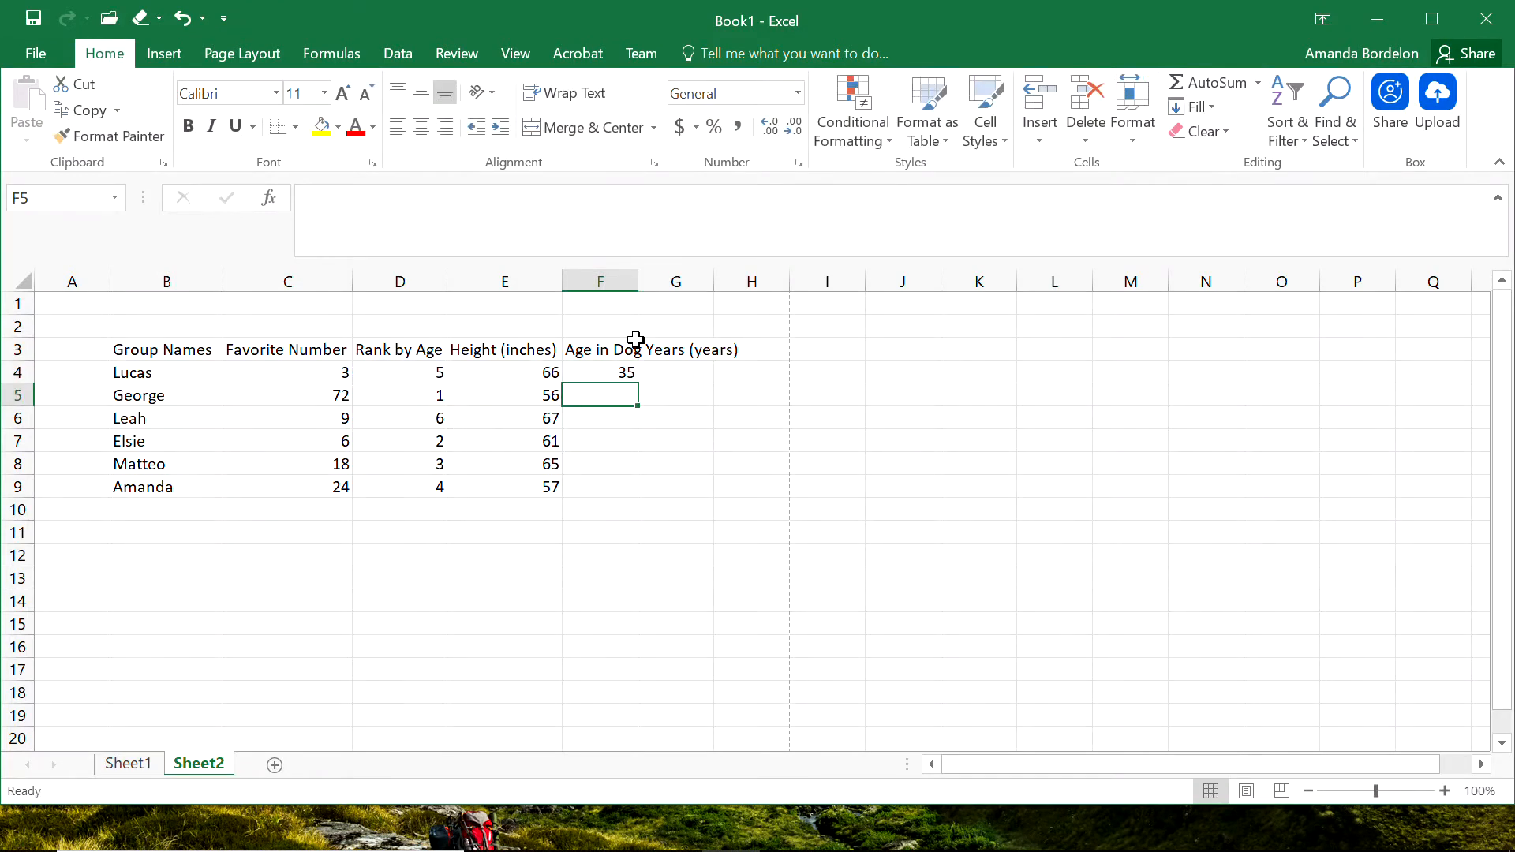
# Fill the dog-years formula from F4 down through F9 and clear the copies in F5:F9 again.
pyautogui.click(623, 373)
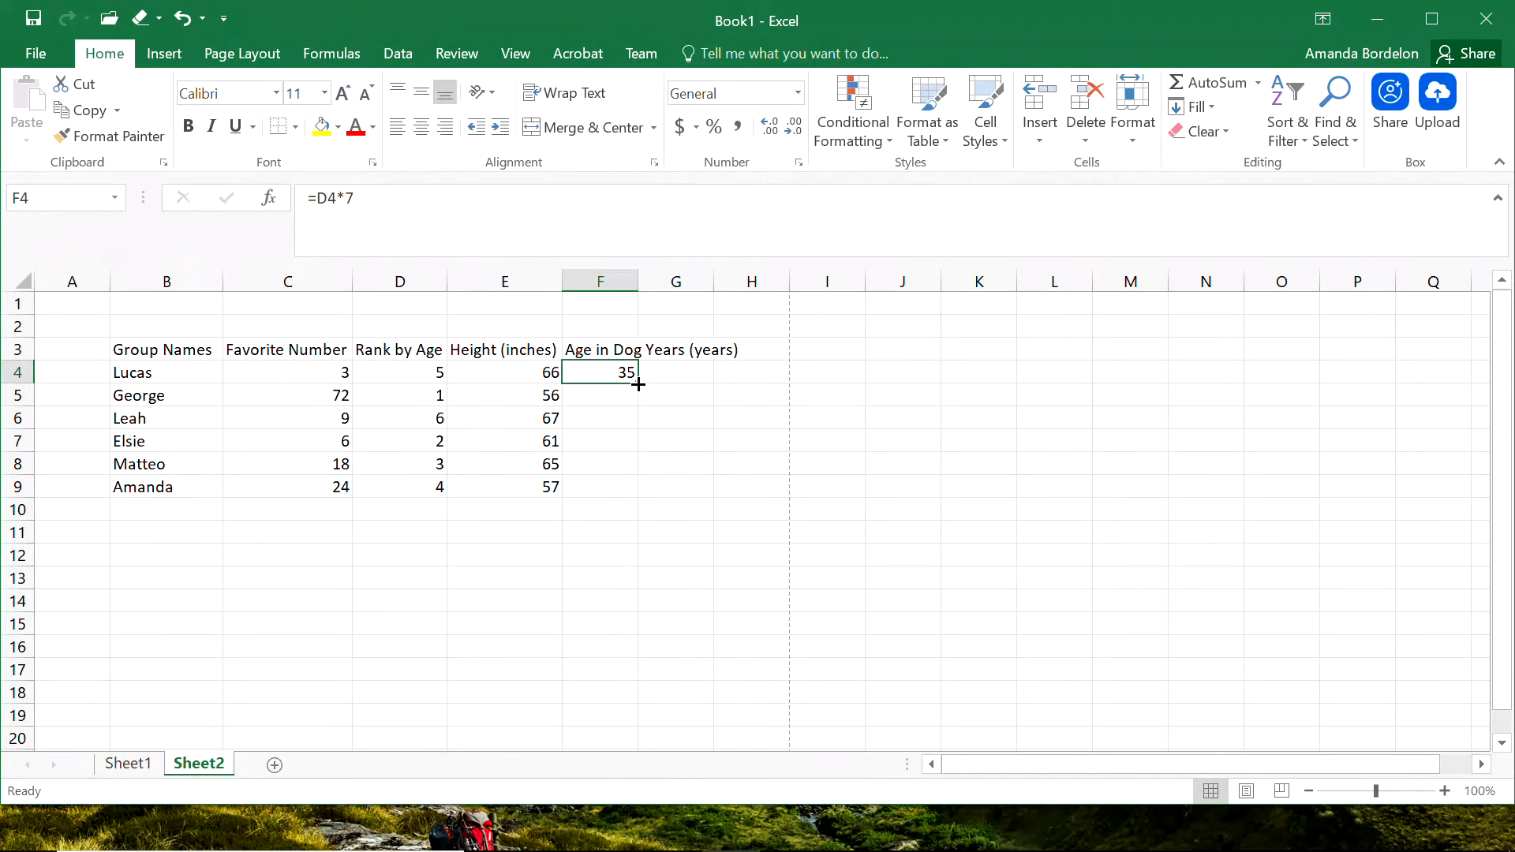
pyautogui.moveTo(637, 383); pyautogui.dragTo(631, 493)
pyautogui.press('Down')
pyautogui.press('BackSpace')
pyautogui.press('Down')
pyautogui.press('BackSpace')
pyautogui.press('Down')
pyautogui.press('BackSpace')
pyautogui.press('Down')
pyautogui.press('BackSpace')
pyautogui.press('Down')
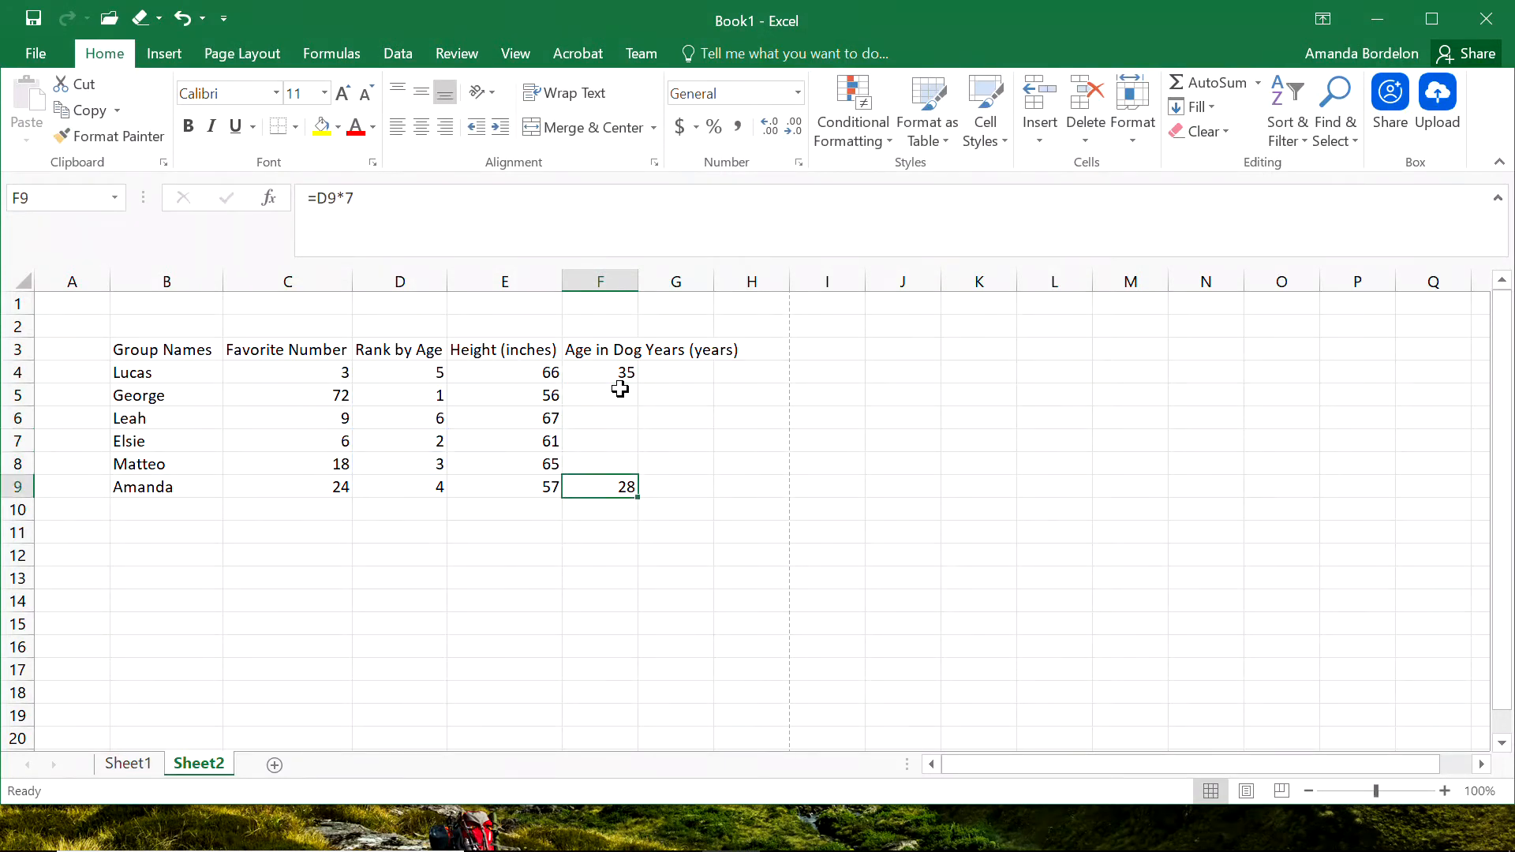
pyautogui.press('BackSpace')
# Fill the dog-years formula from F4 down through F9 and autofit column F to its heading.
pyautogui.click(599, 371)
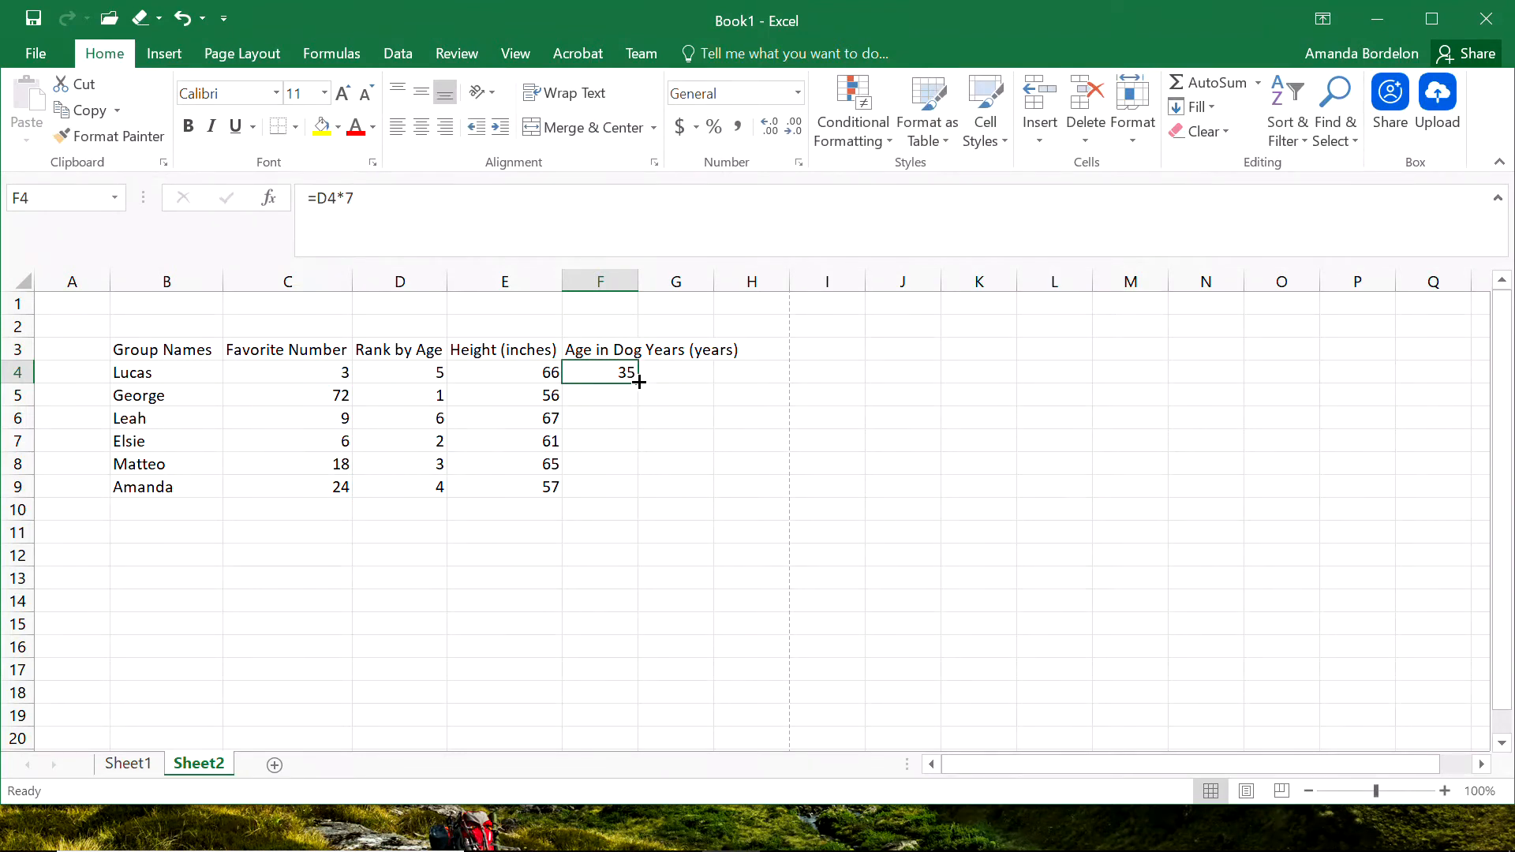
pyautogui.doubleClick(639, 382)
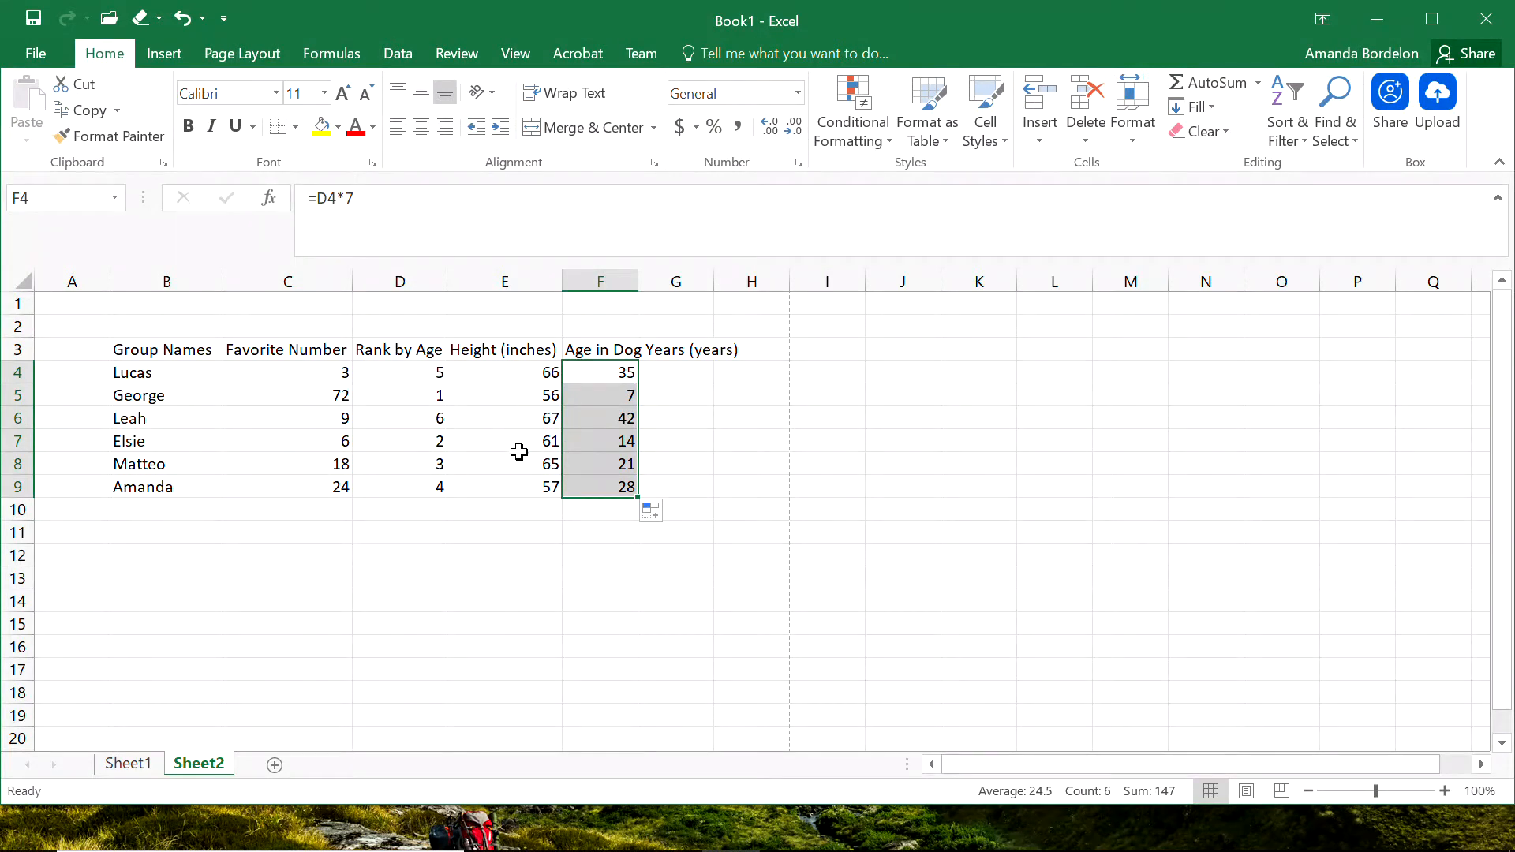
pyautogui.click(623, 554)
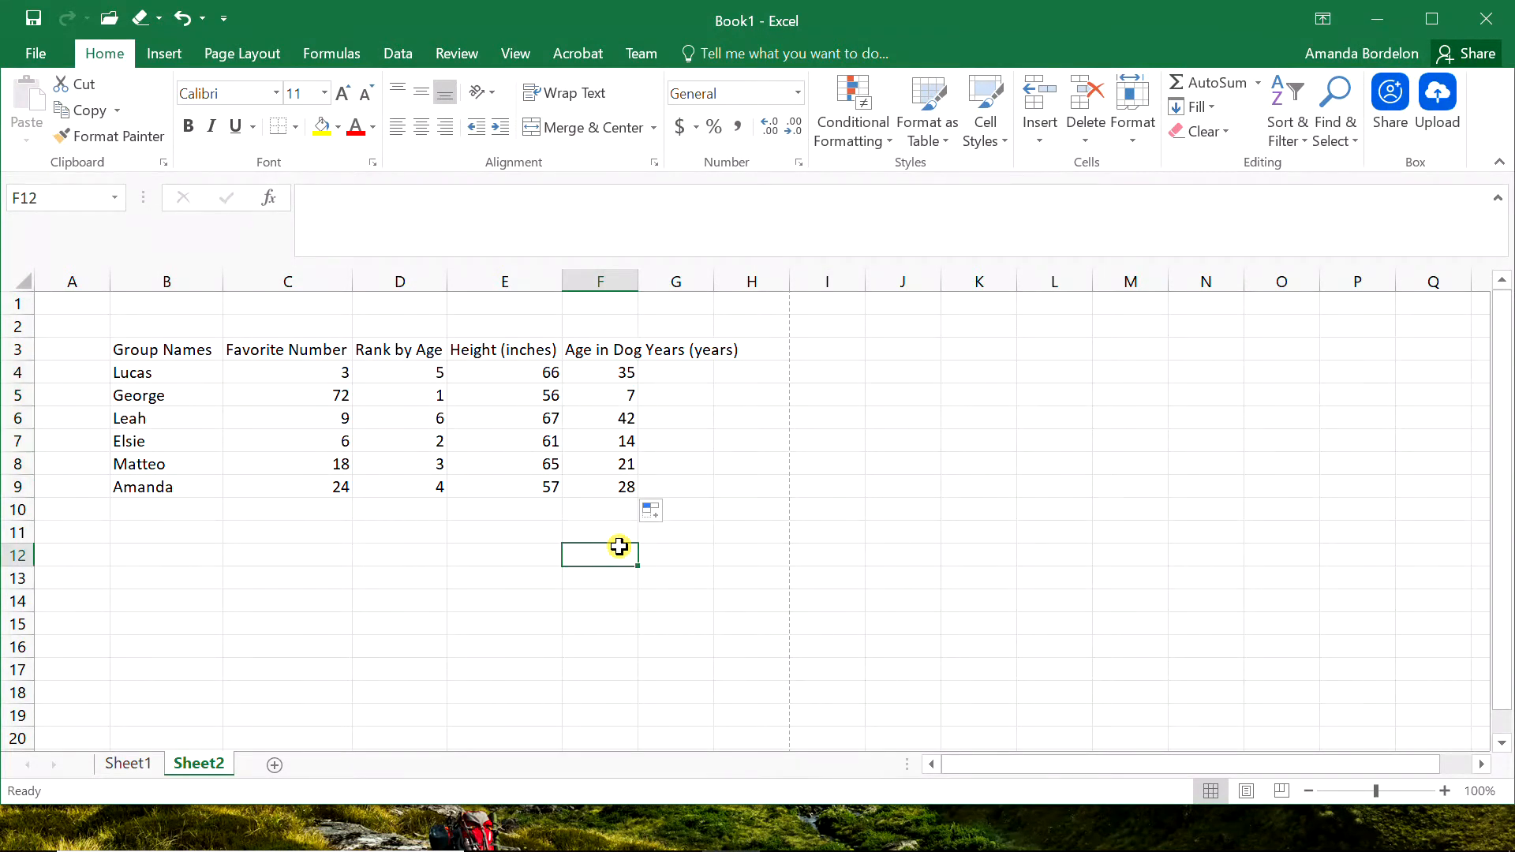
pyautogui.doubleClick(635, 282)
pyautogui.click(566, 575)
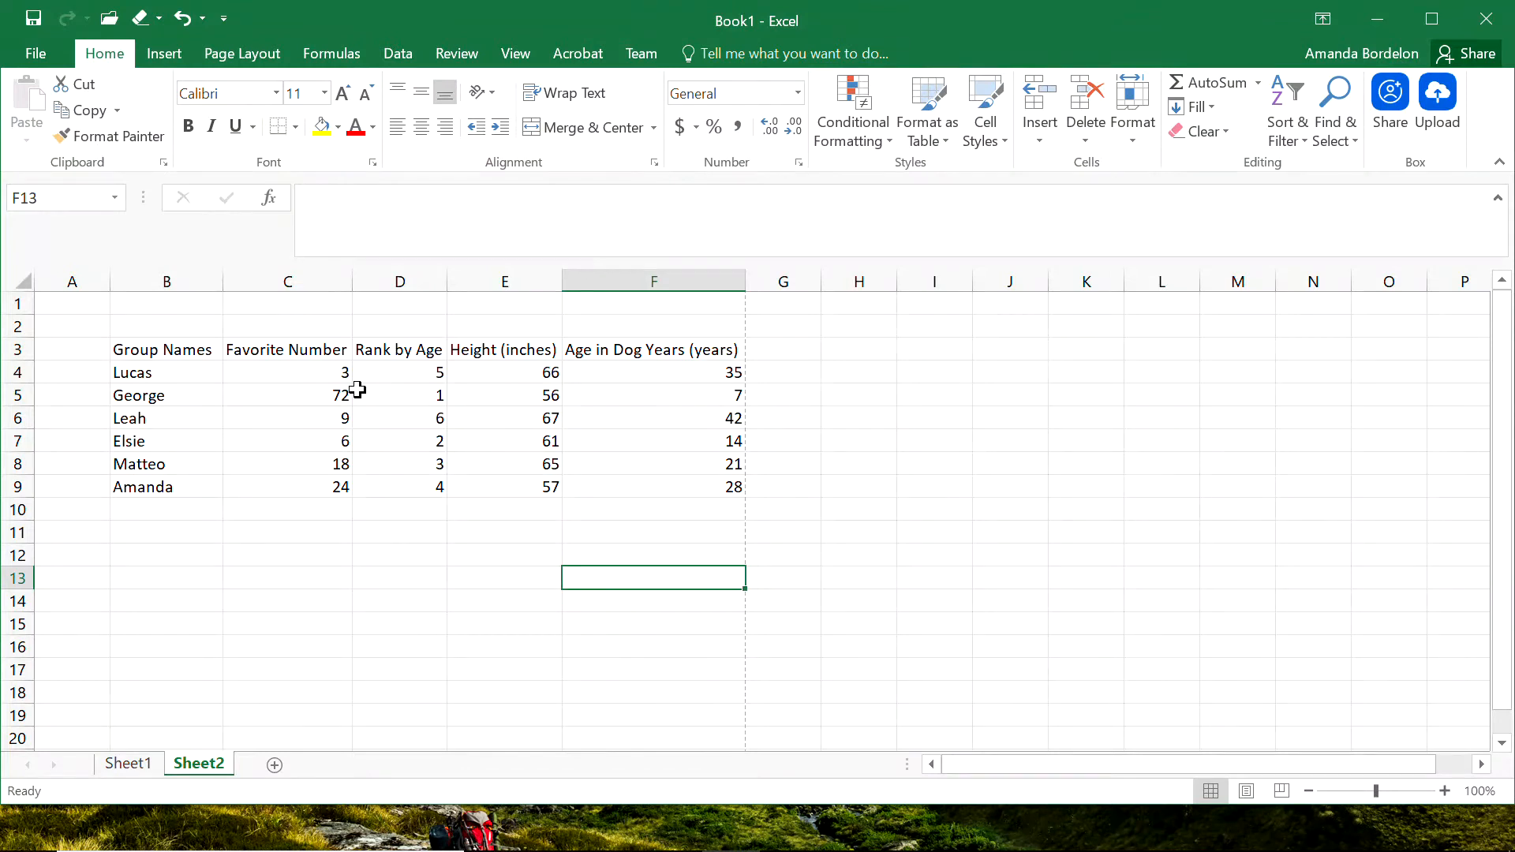
# Copy the whole table range B3:F9 to the clipboard.
pyautogui.moveTo(163, 348); pyautogui.dragTo(664, 482)
pyautogui.hotkey('ctrl', 'c')
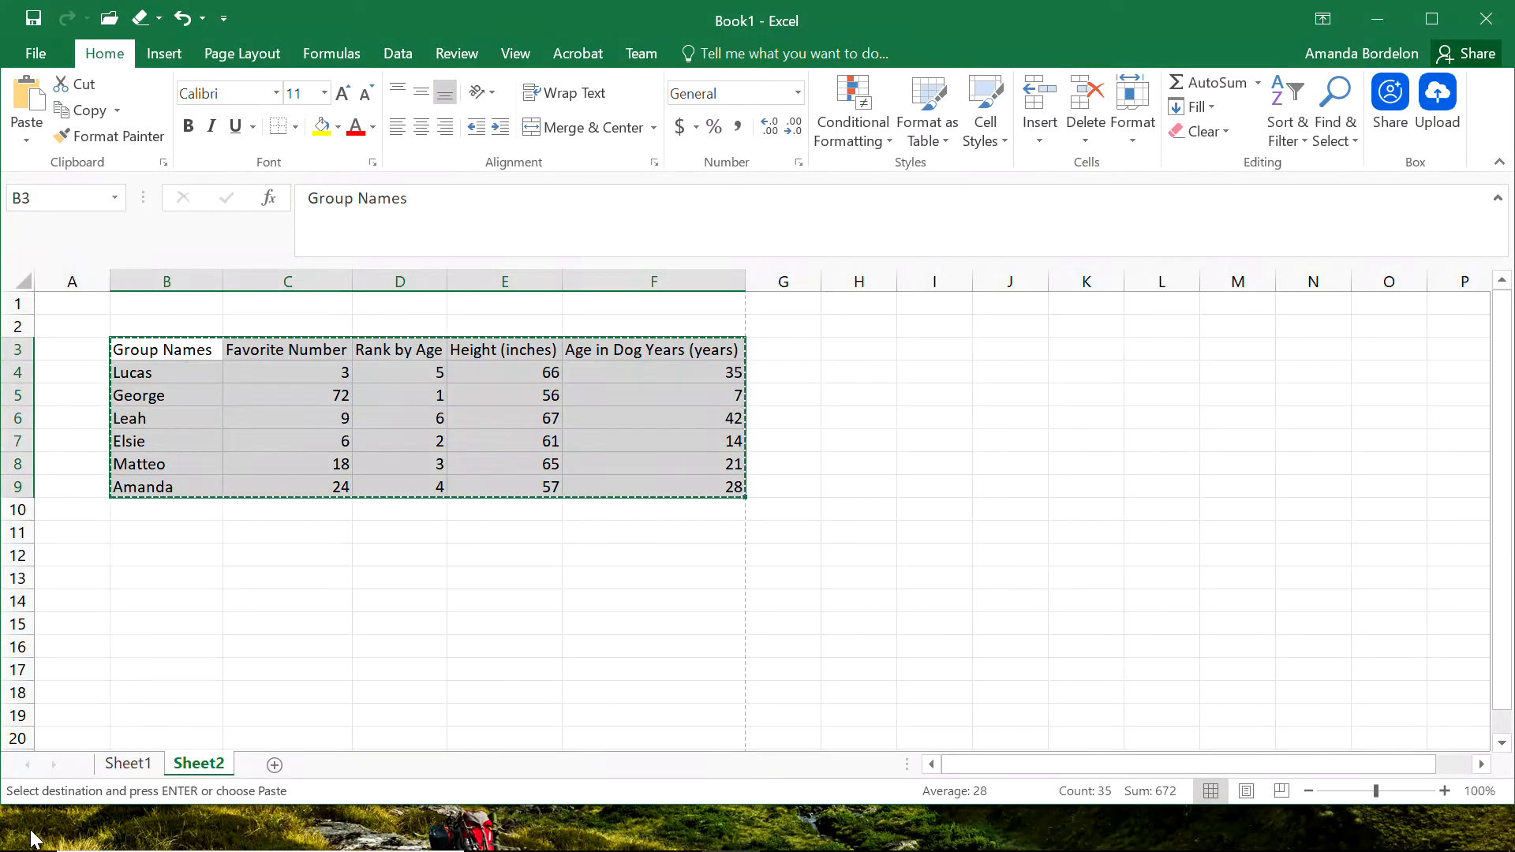
pyautogui.moveTo(32, 838)
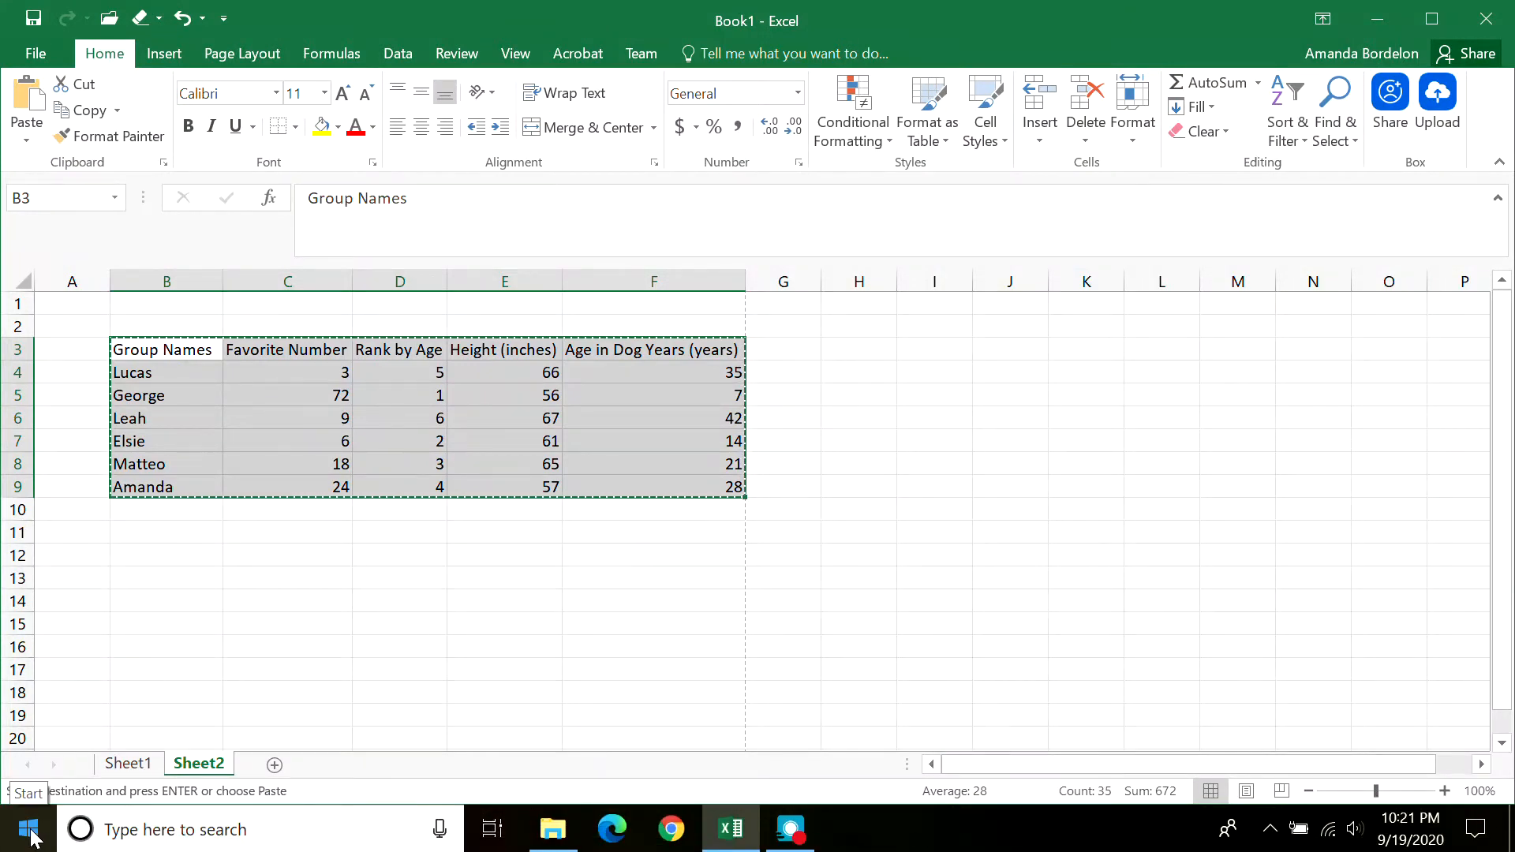
pyautogui.click(184, 671)
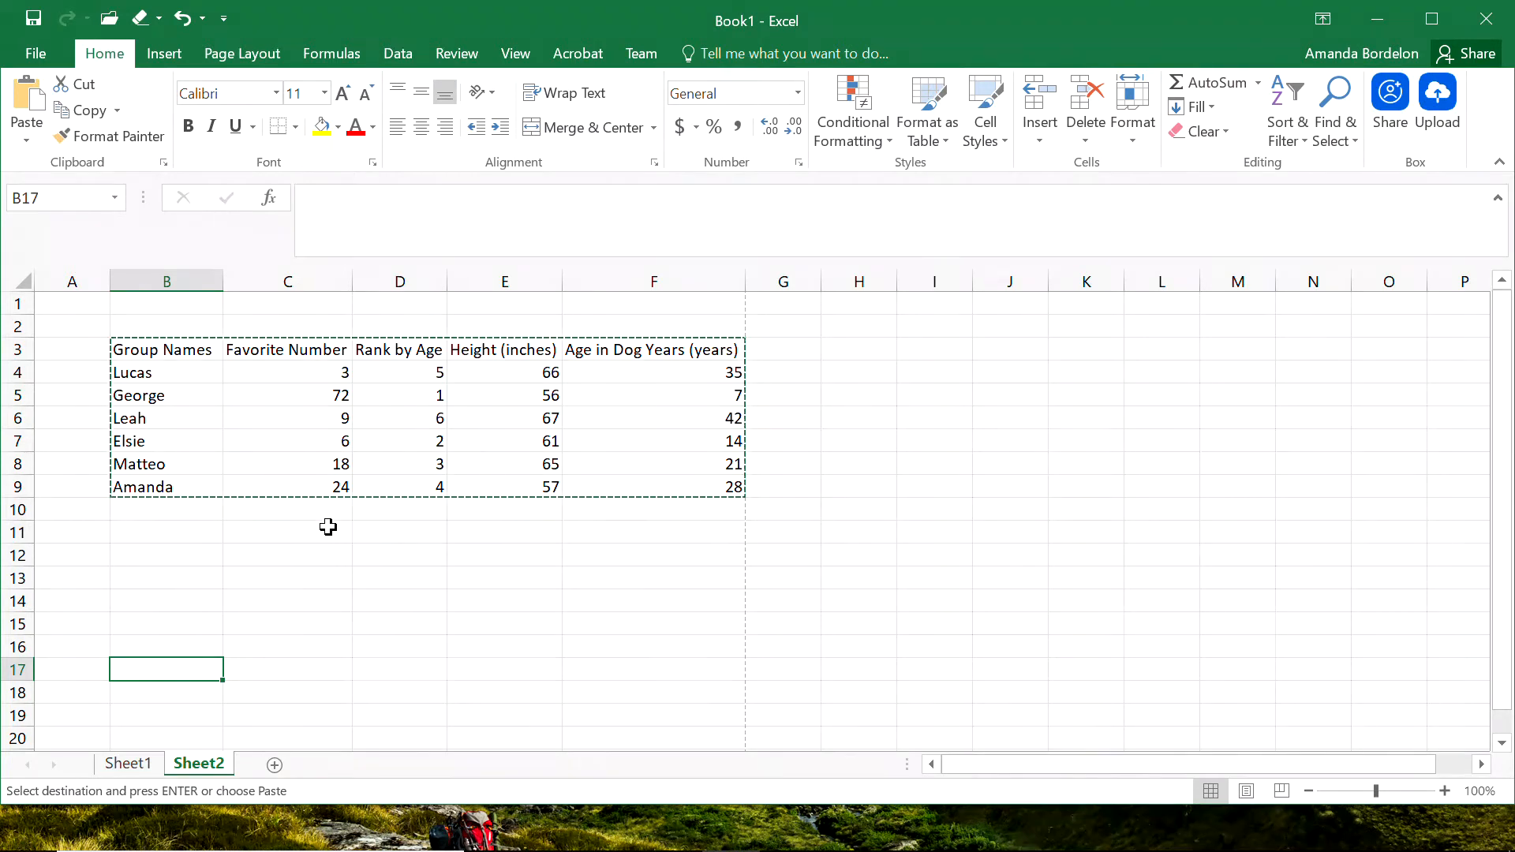
pyautogui.click(330, 577)
pyautogui.click(533, 558)
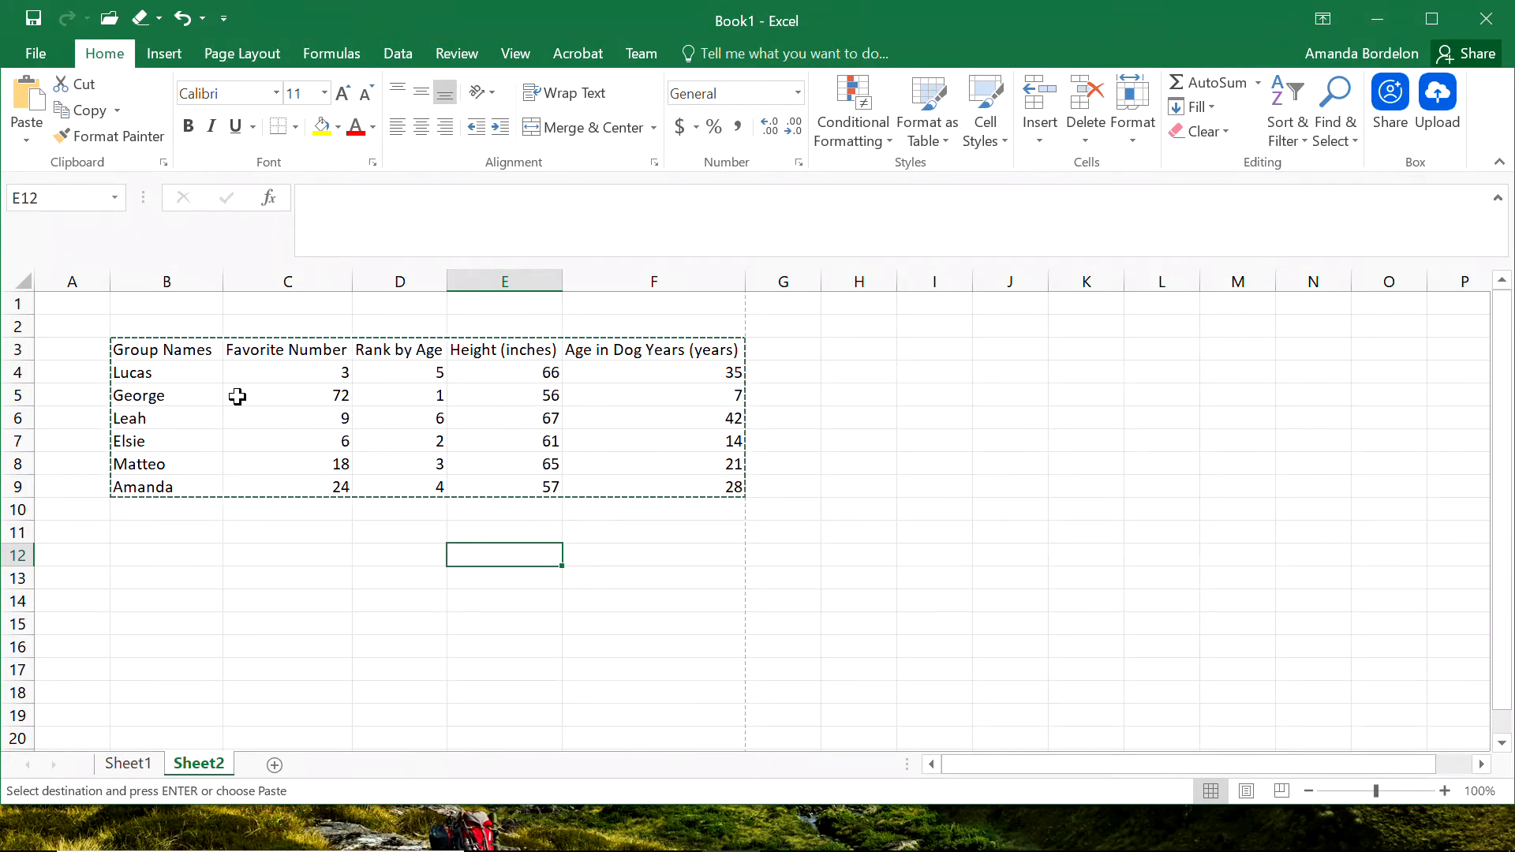
# Enter the heading Seat Number in cell A3 and autofit column A to it.
pyautogui.click(82, 349)
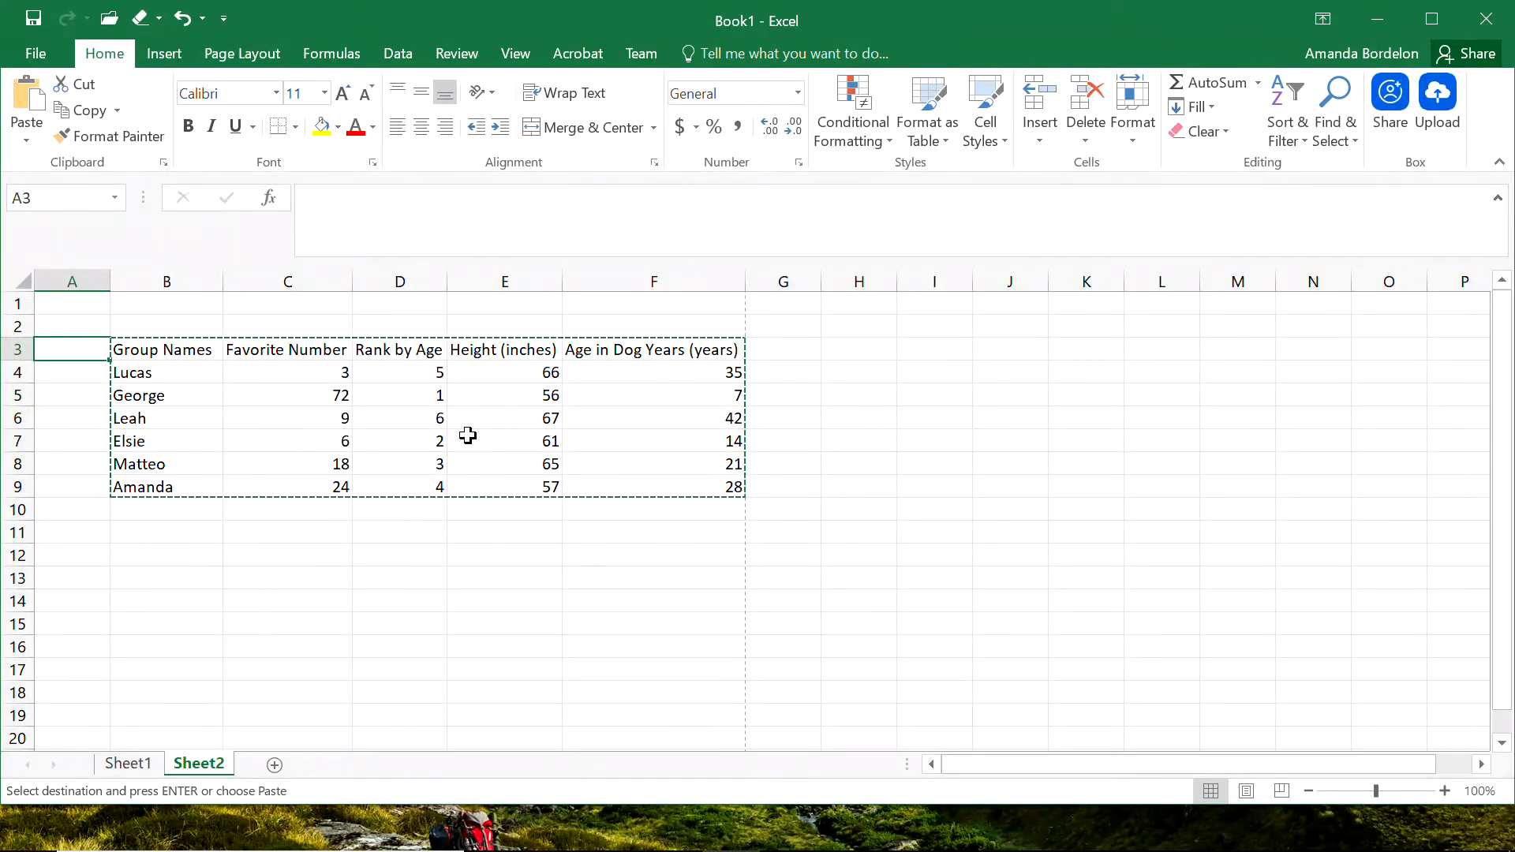
pyautogui.write('Index')
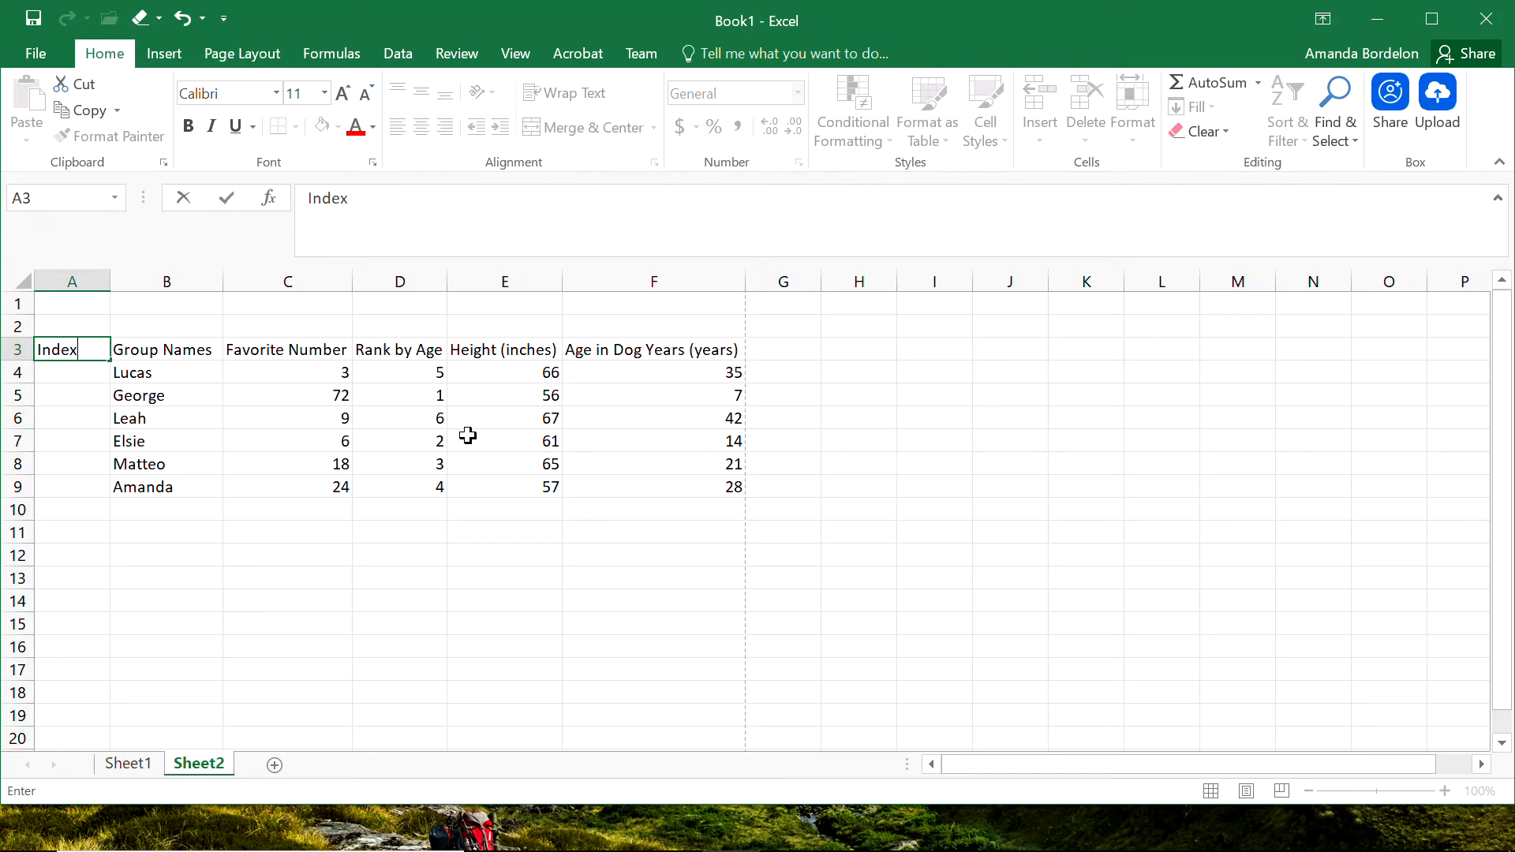
pyautogui.press('BackSpace')
pyautogui.press('BackSpace')
pyautogui.press('BackSpace')
pyautogui.press('BackSpace')
pyautogui.press('BackSpace')
pyautogui.write('Seat Number')
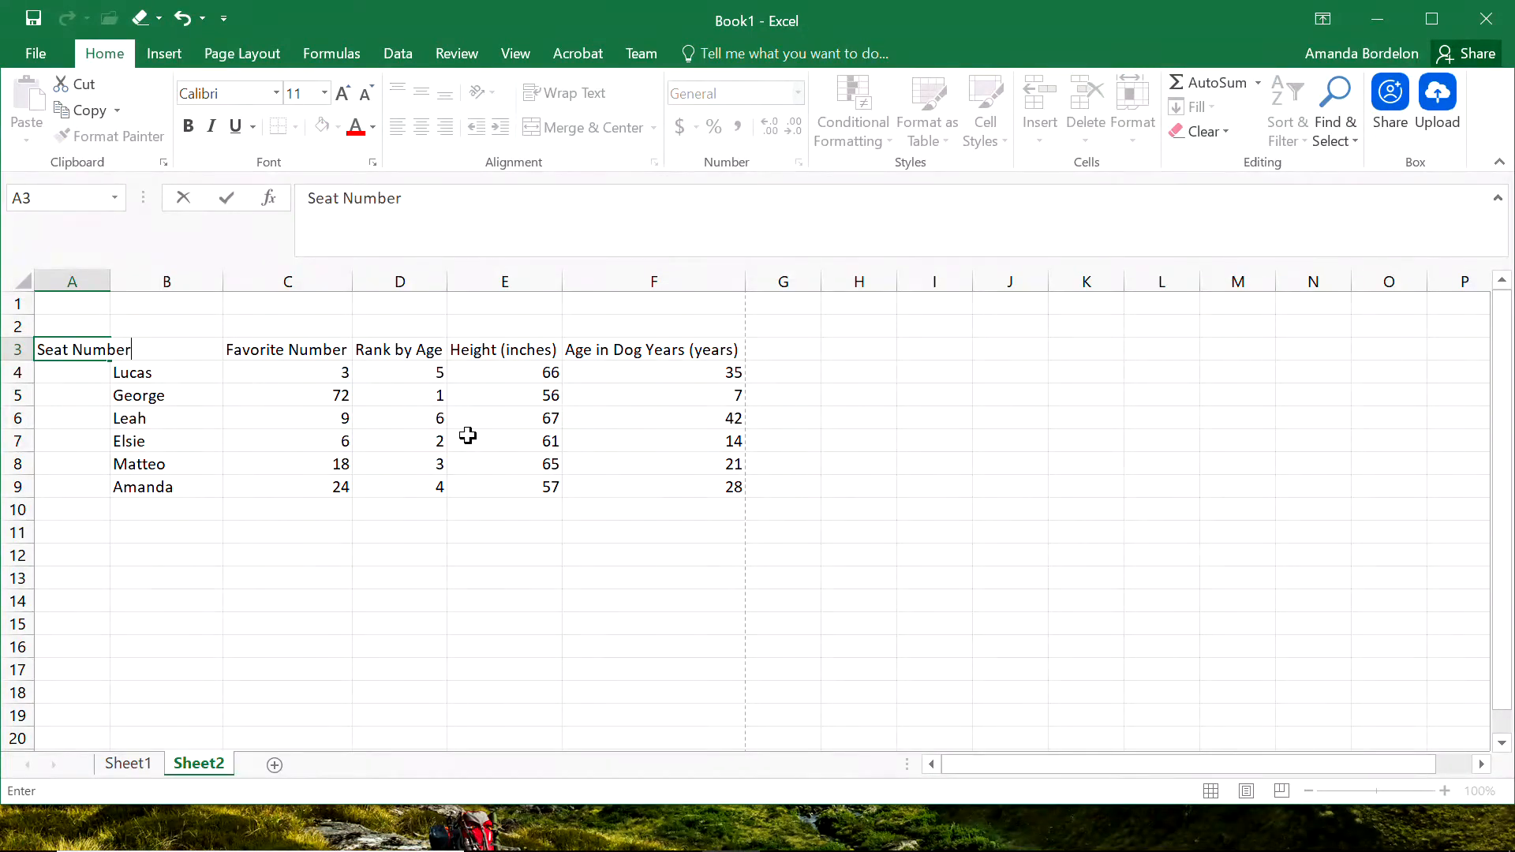
pyautogui.press('Return')
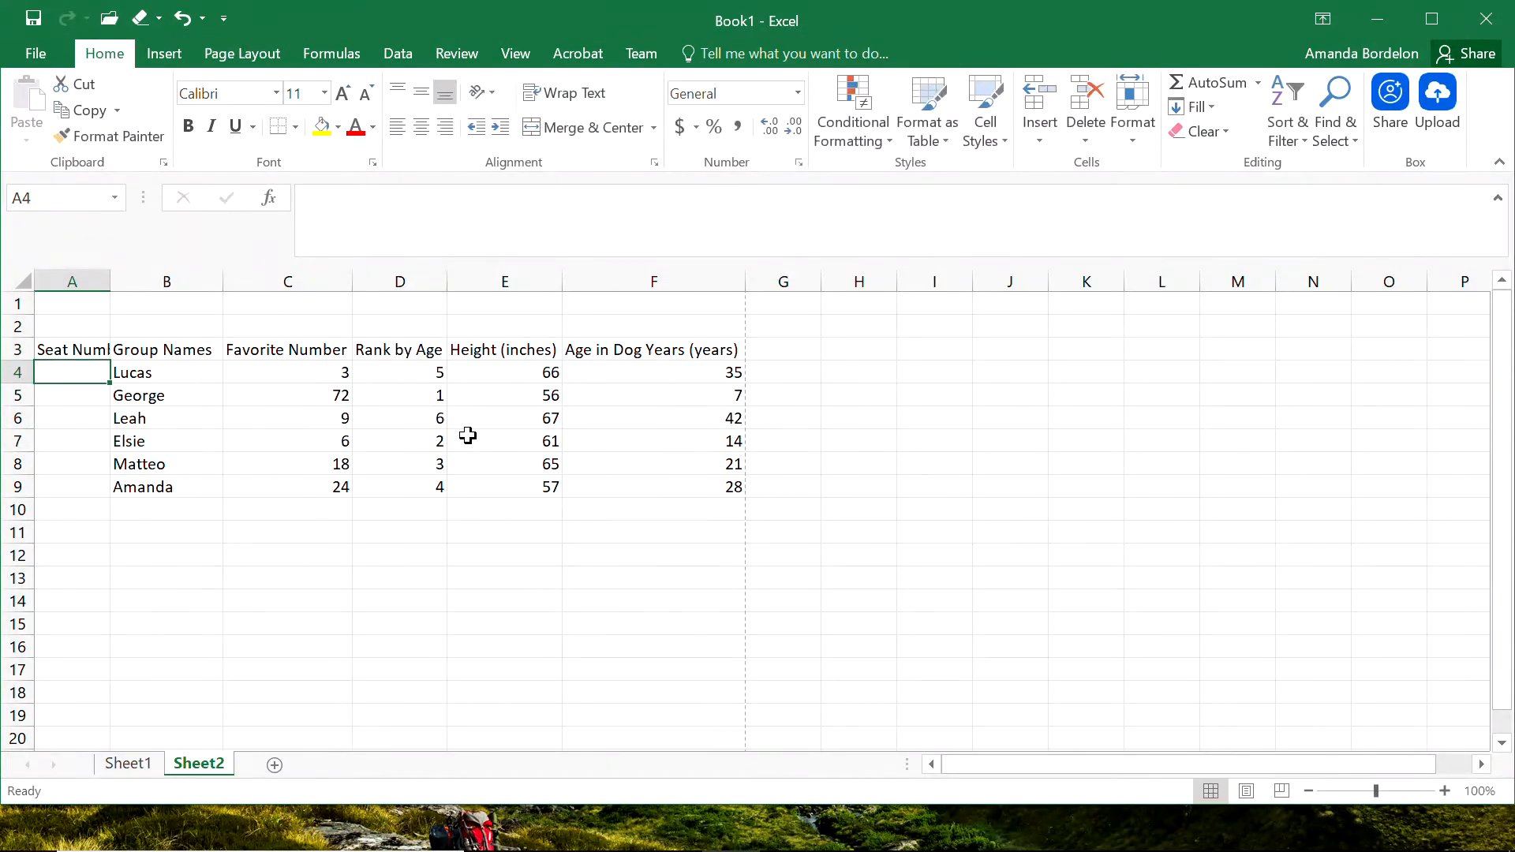
pyautogui.doubleClick(110, 281)
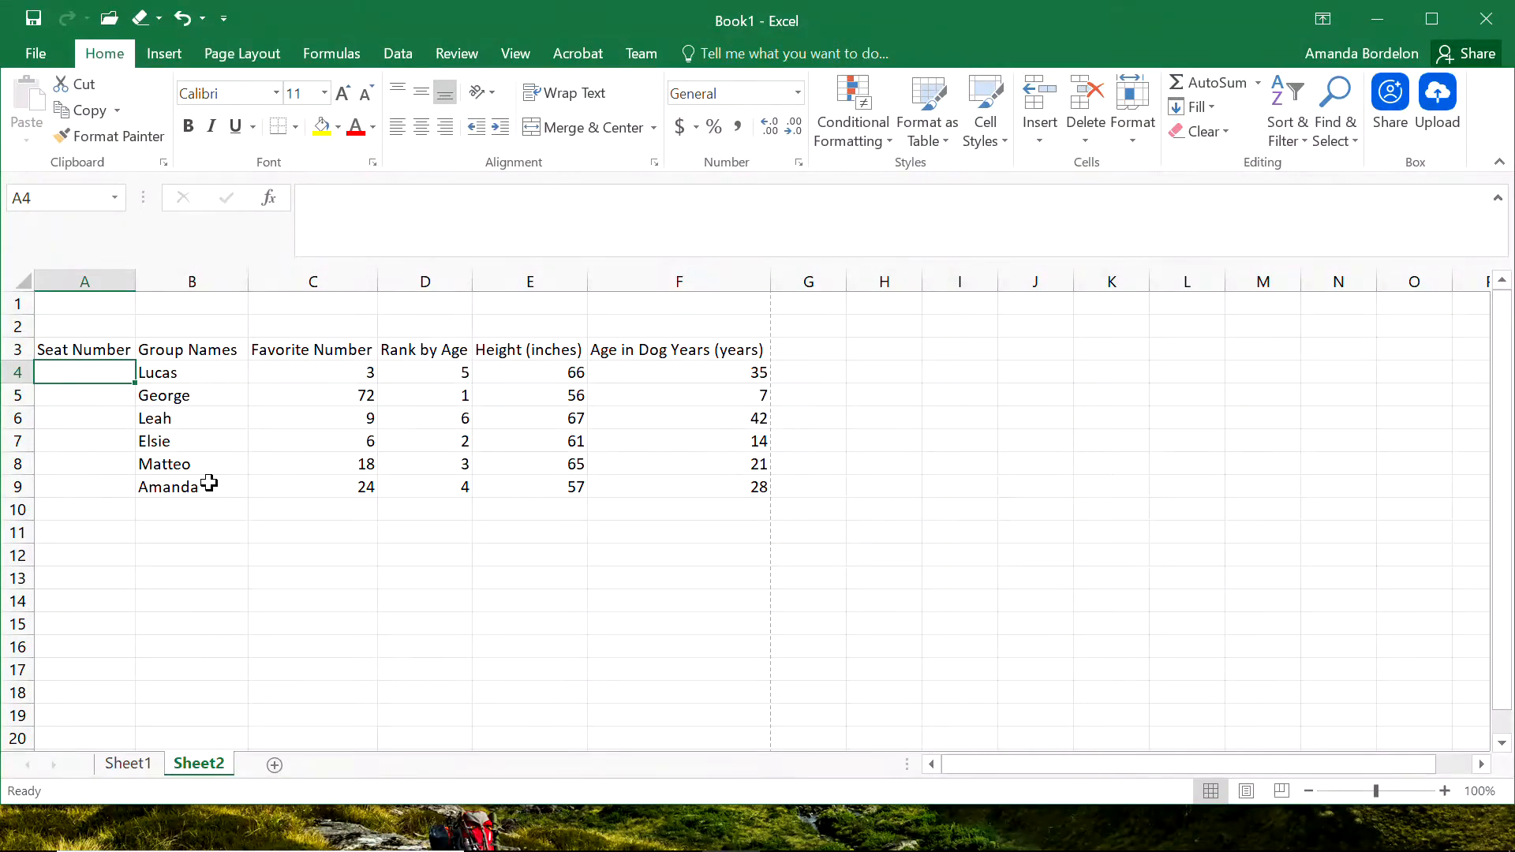
# Enter 0 in cell A4 and replace the heading in A3 with Seat Distance (ft).
pyautogui.write('0')
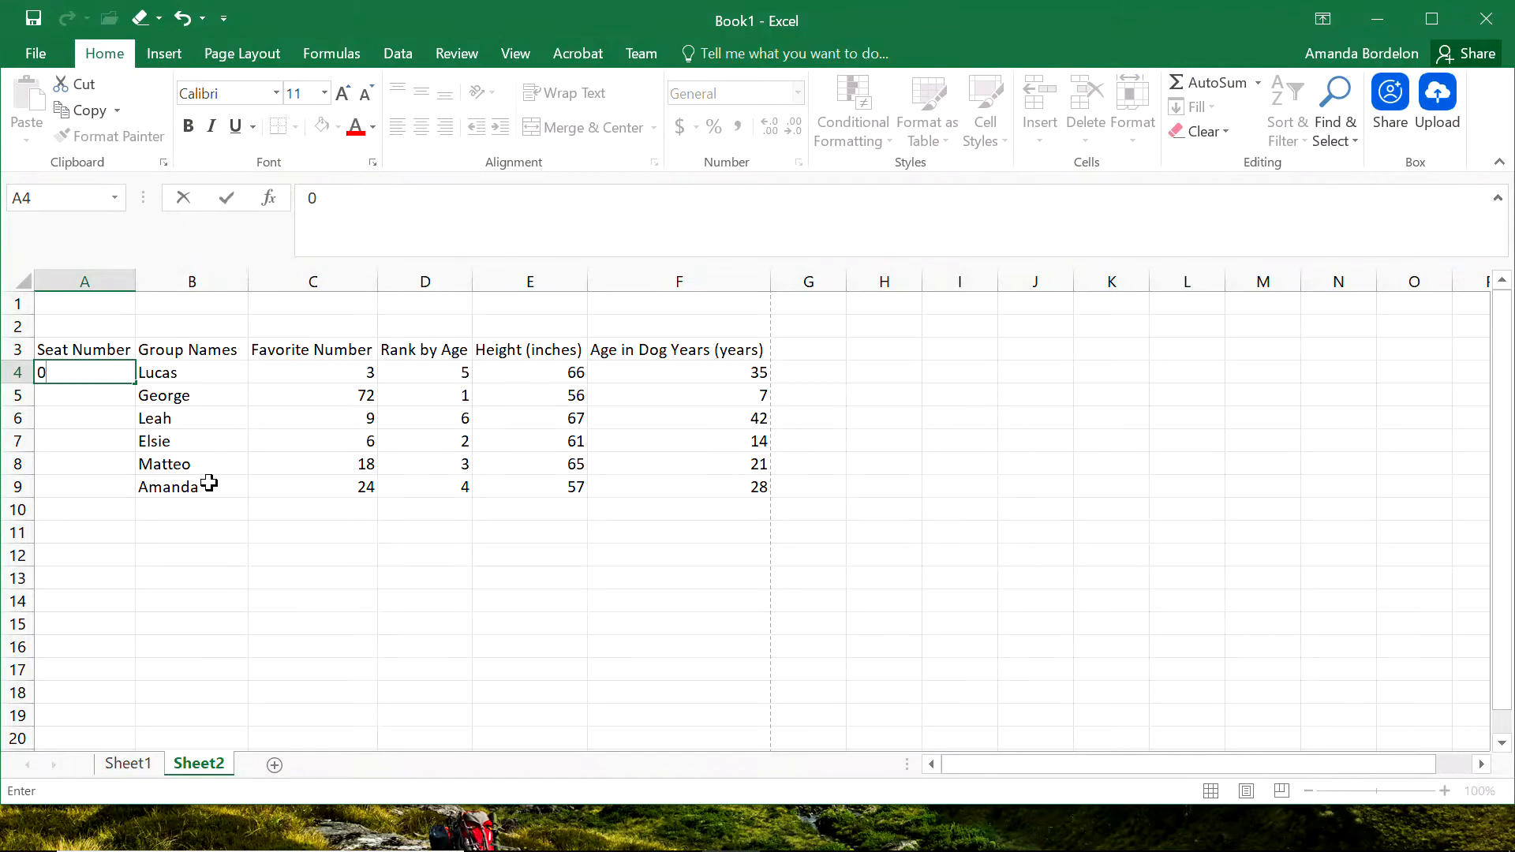
pyautogui.press('Up')
pyautogui.write('Seat Distanc')
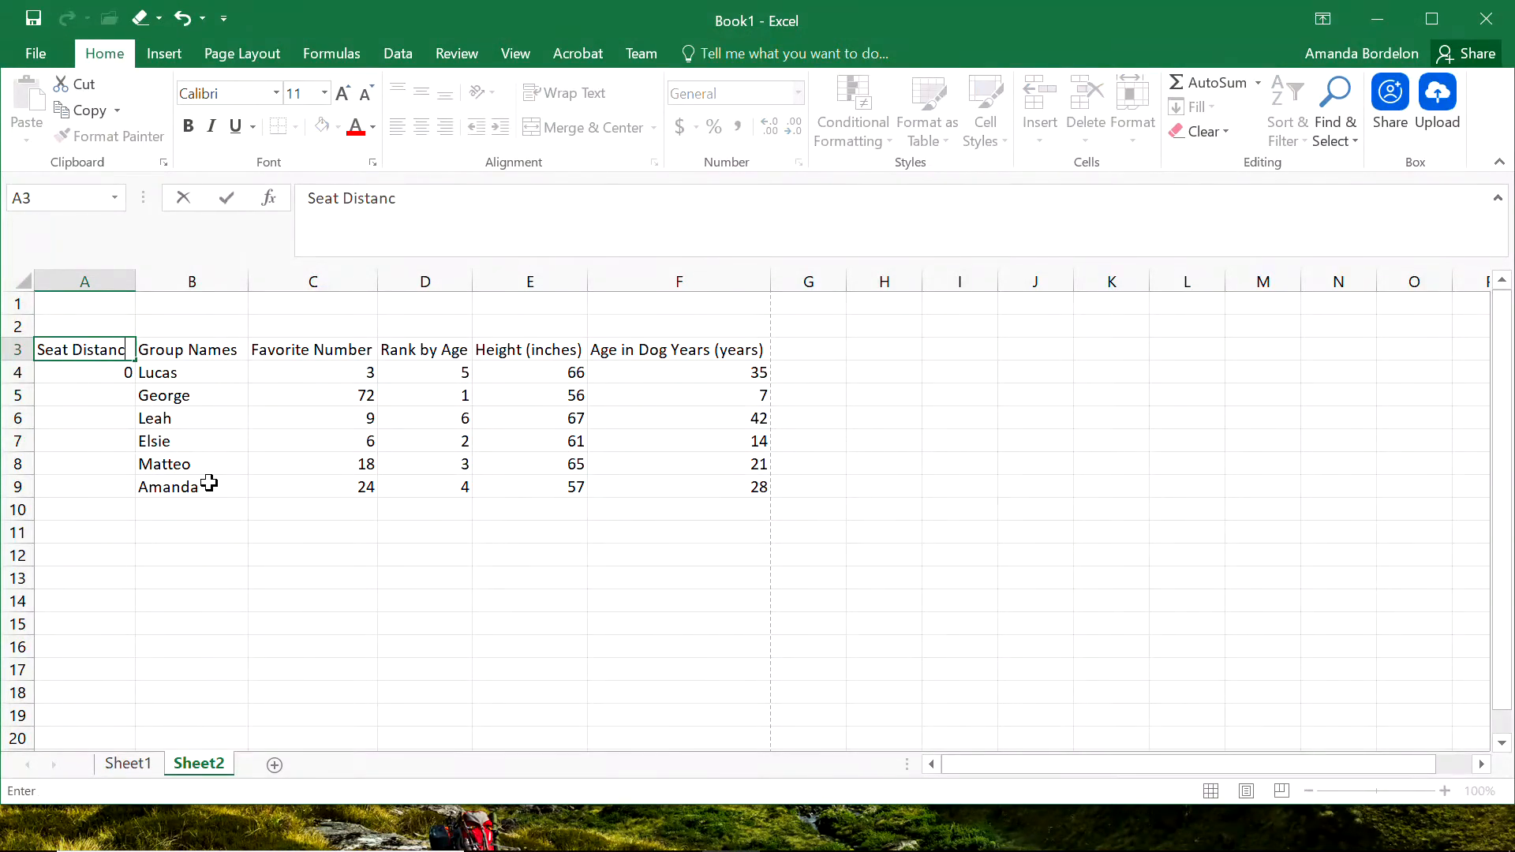
pyautogui.write('e (ft)')
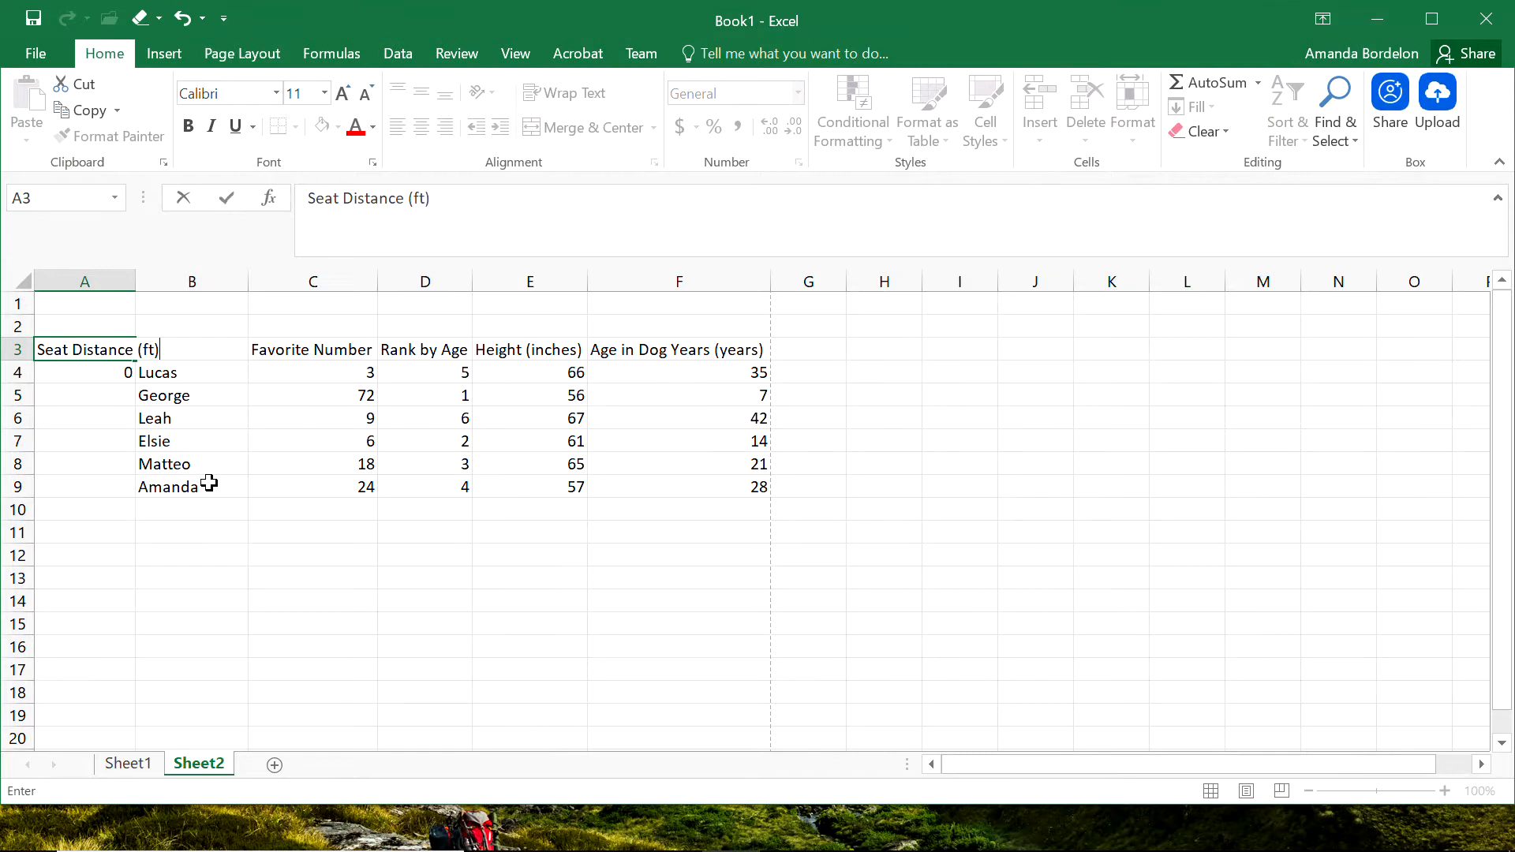
pyautogui.hotkey('ctrl', 'Return')
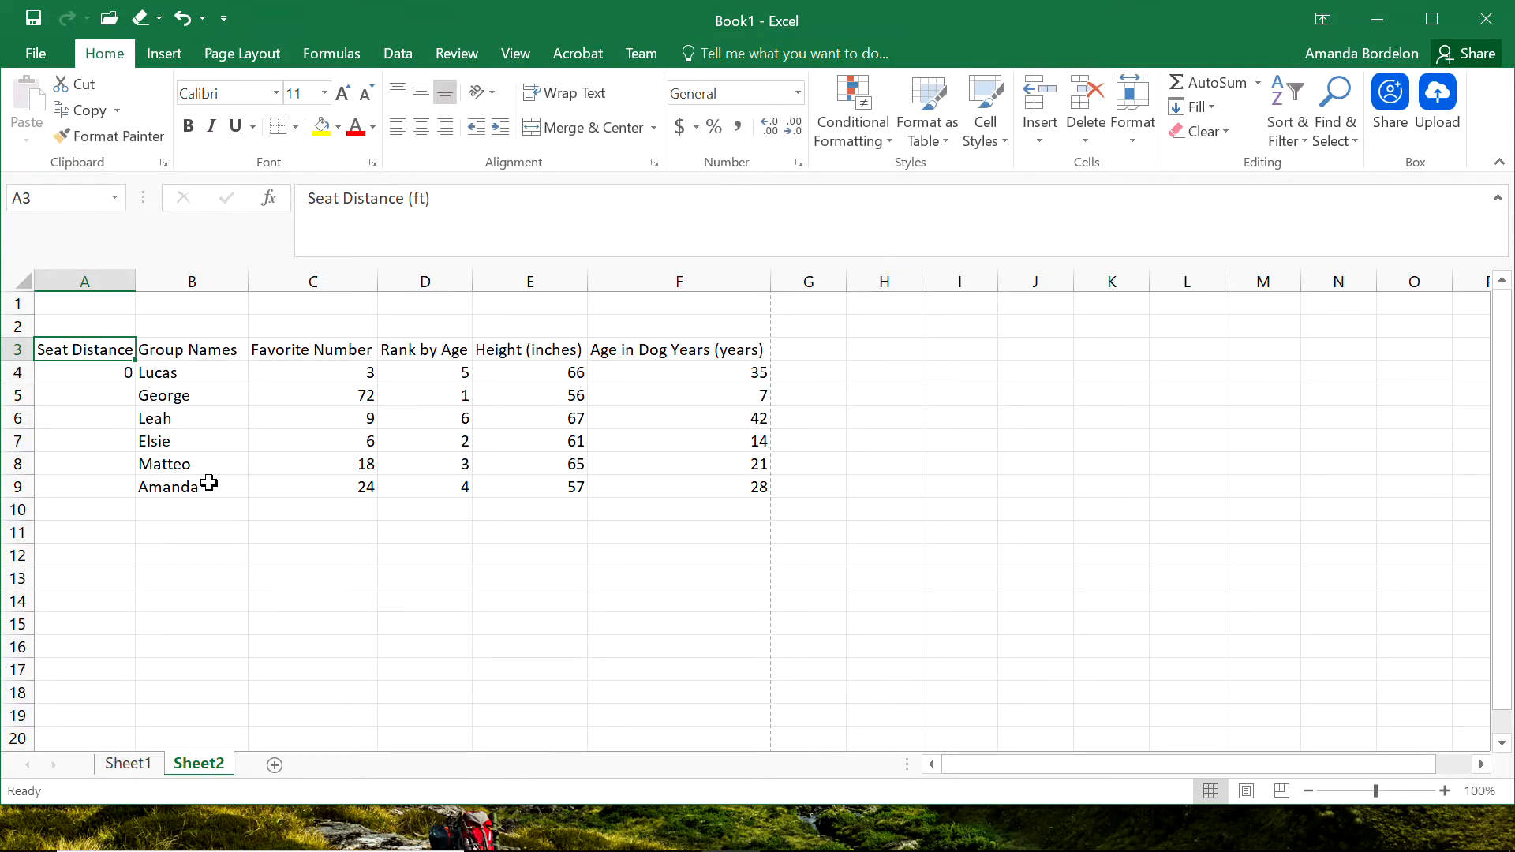
# Extend the heading in A3 to Seat Distance from Front (ft) and autofit column A to it.
pyautogui.click(408, 201)
pyautogui.write('fr')
pyautogui.write('om Front')
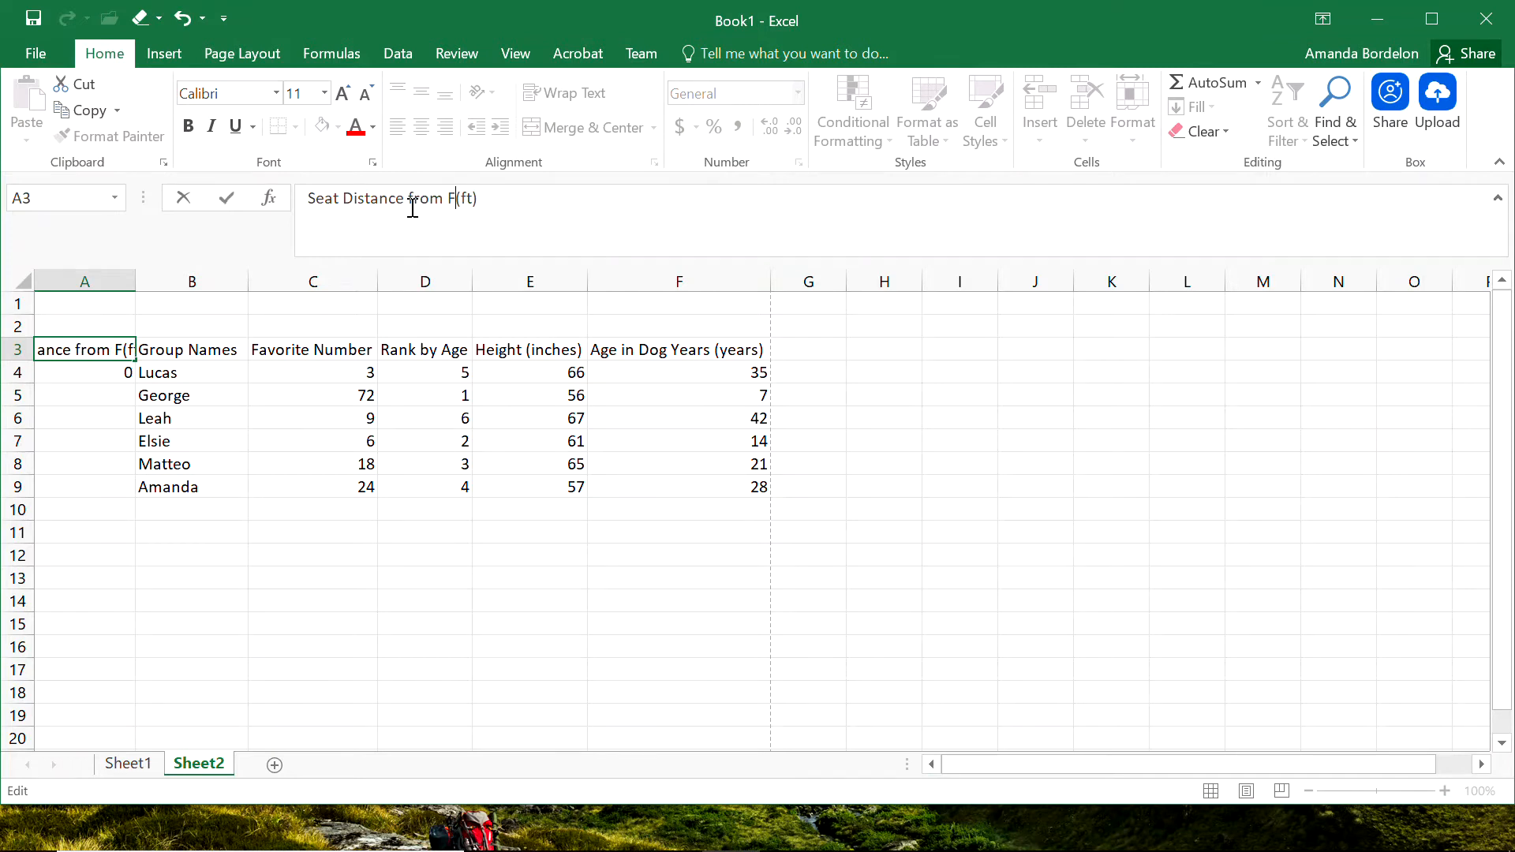
pyautogui.press('Return')
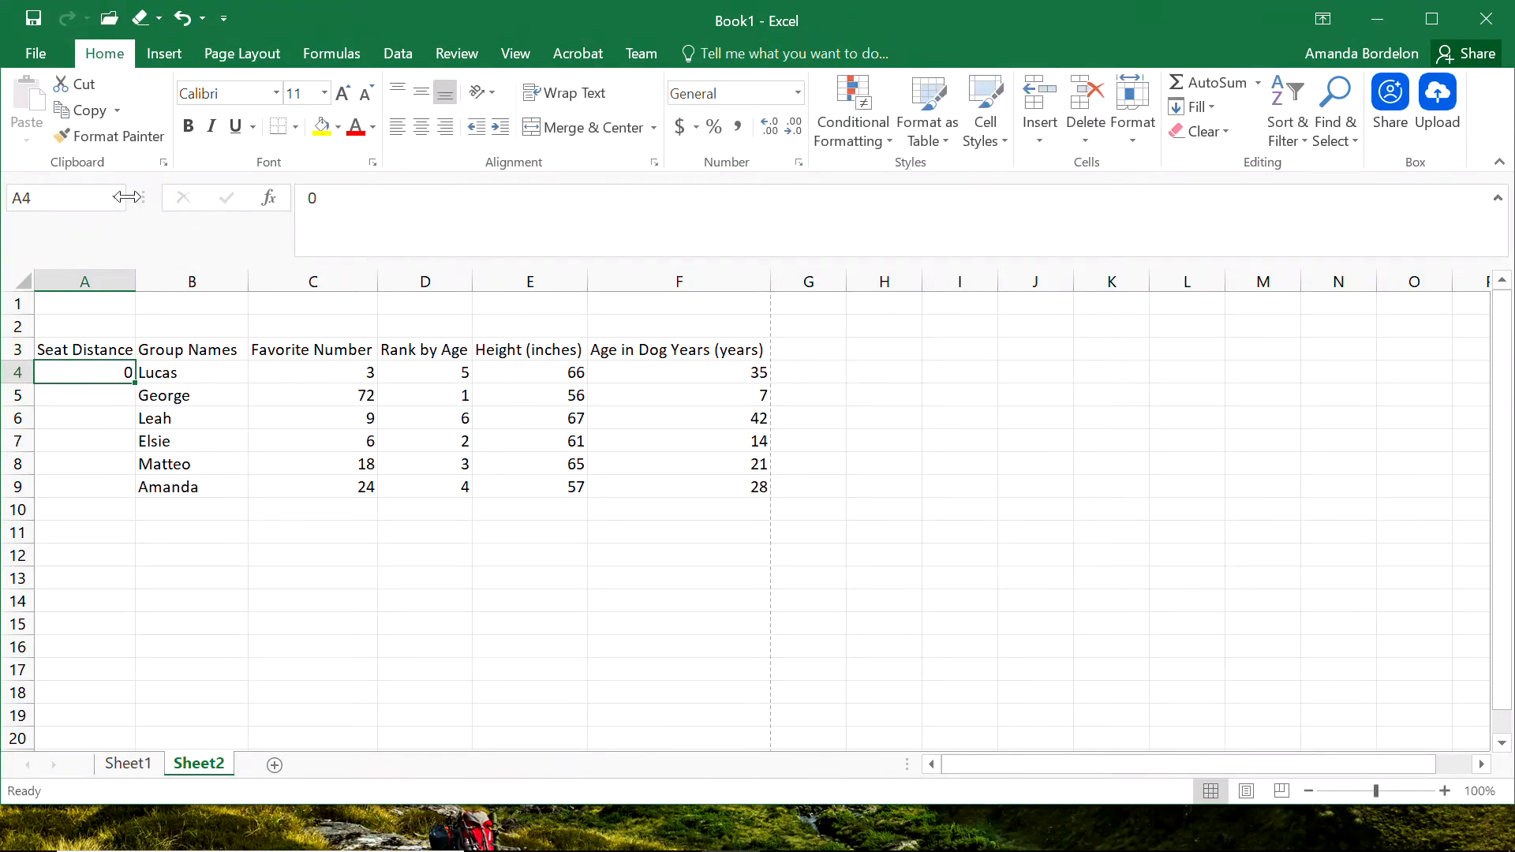
pyautogui.doubleClick(135, 281)
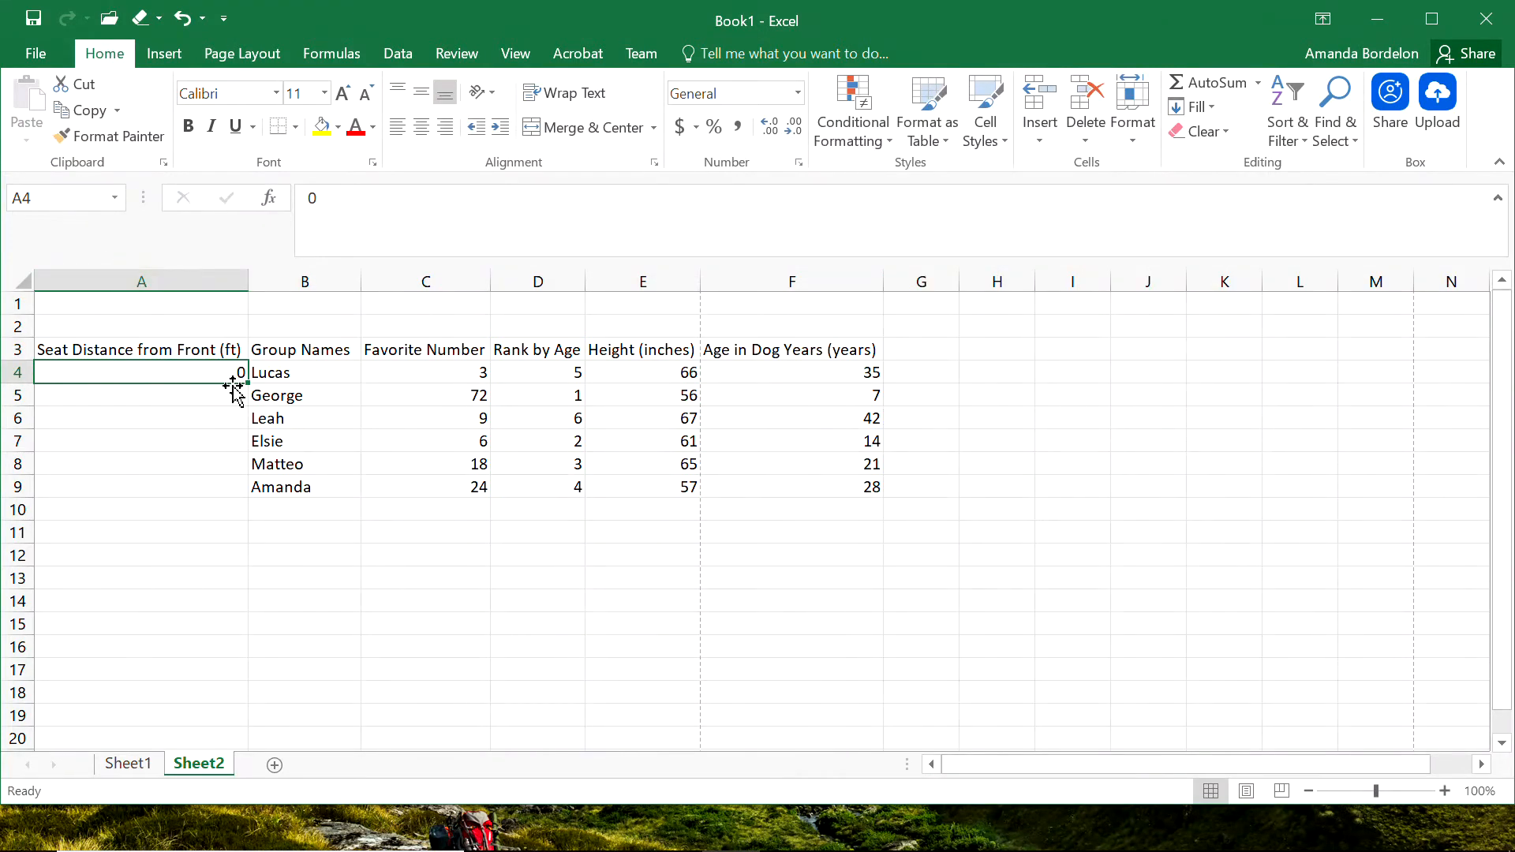
# Enter the formula =A4+6 in cell A5 to calculate the second seat distance.
pyautogui.click(234, 393)
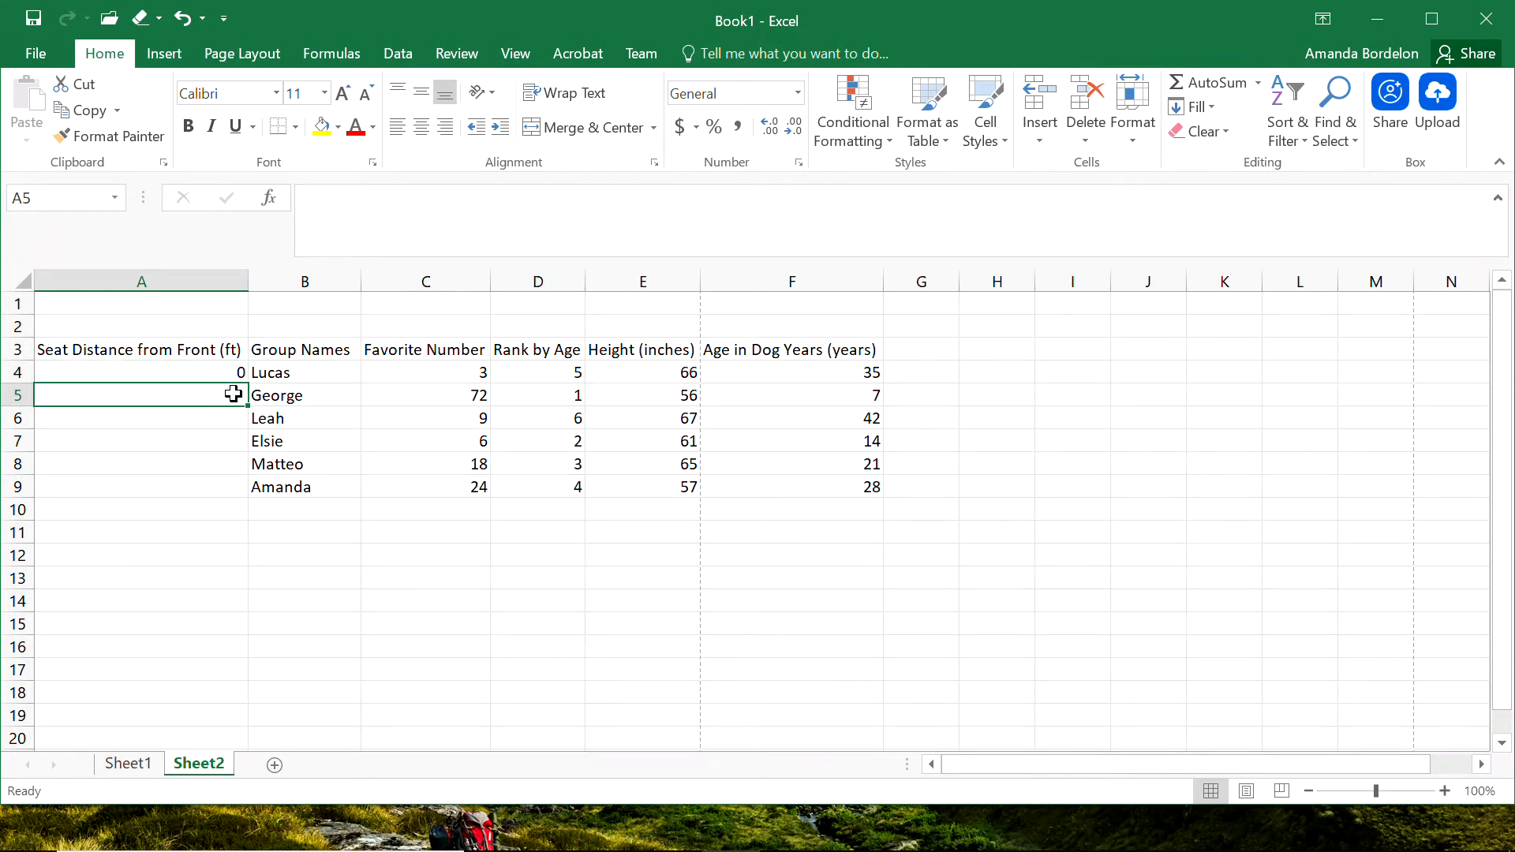
pyautogui.write('=')
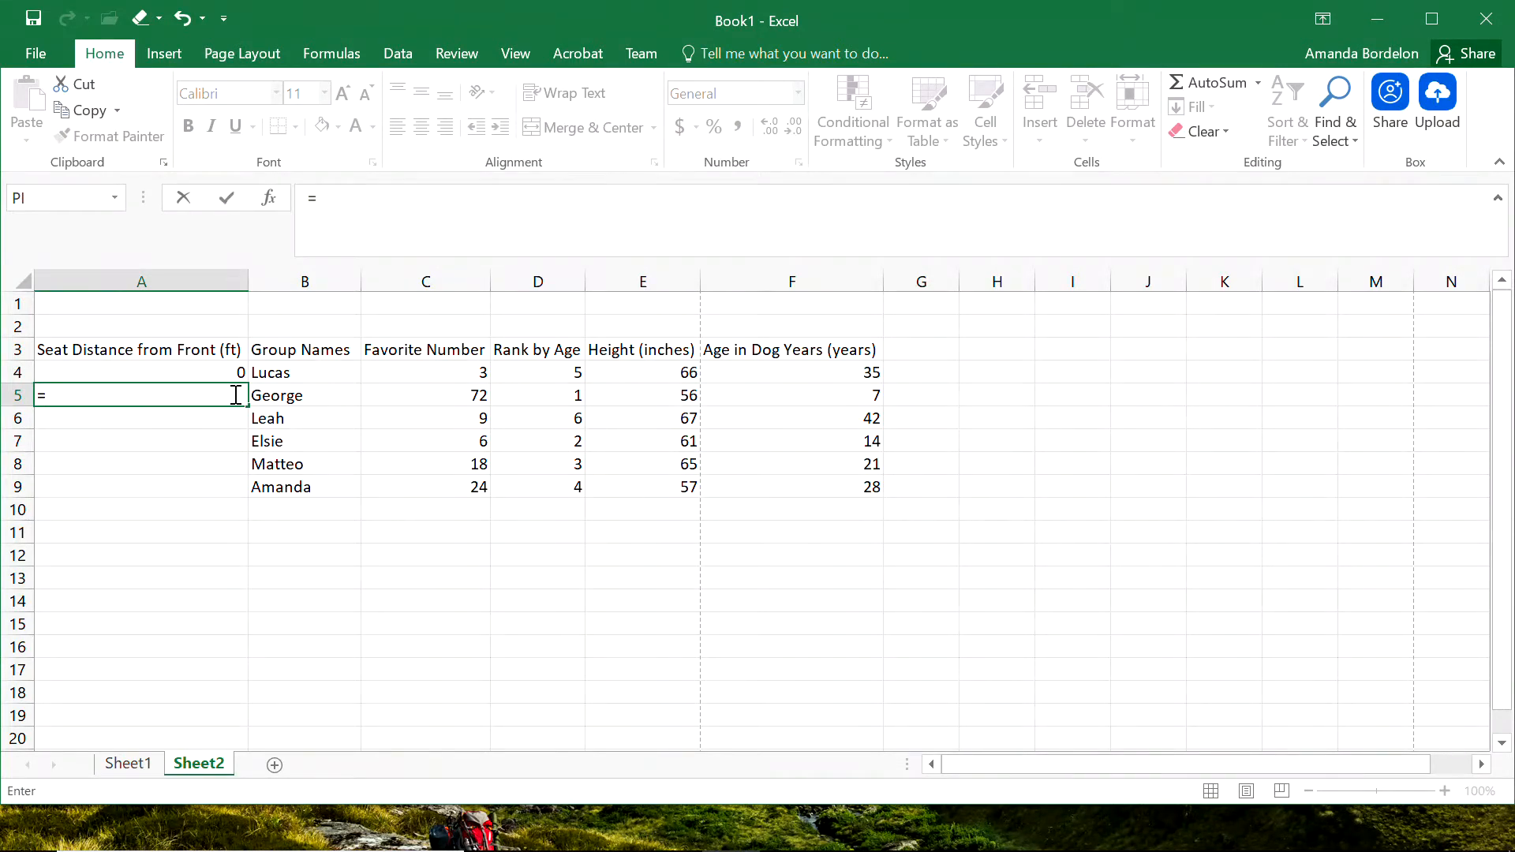
pyautogui.press('Up')
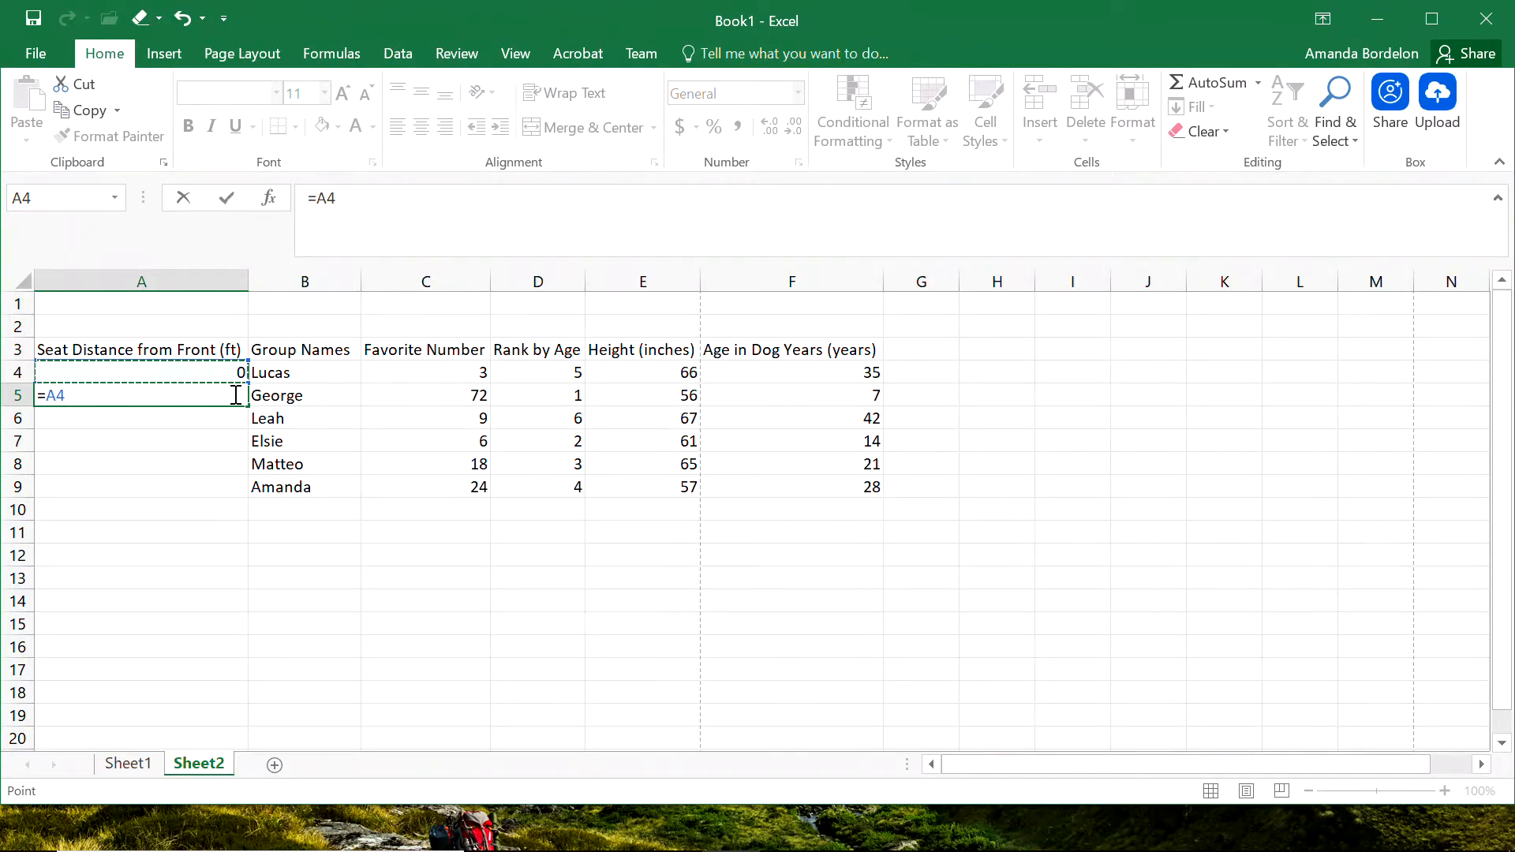
pyautogui.write('+6')
pyautogui.press('Return')
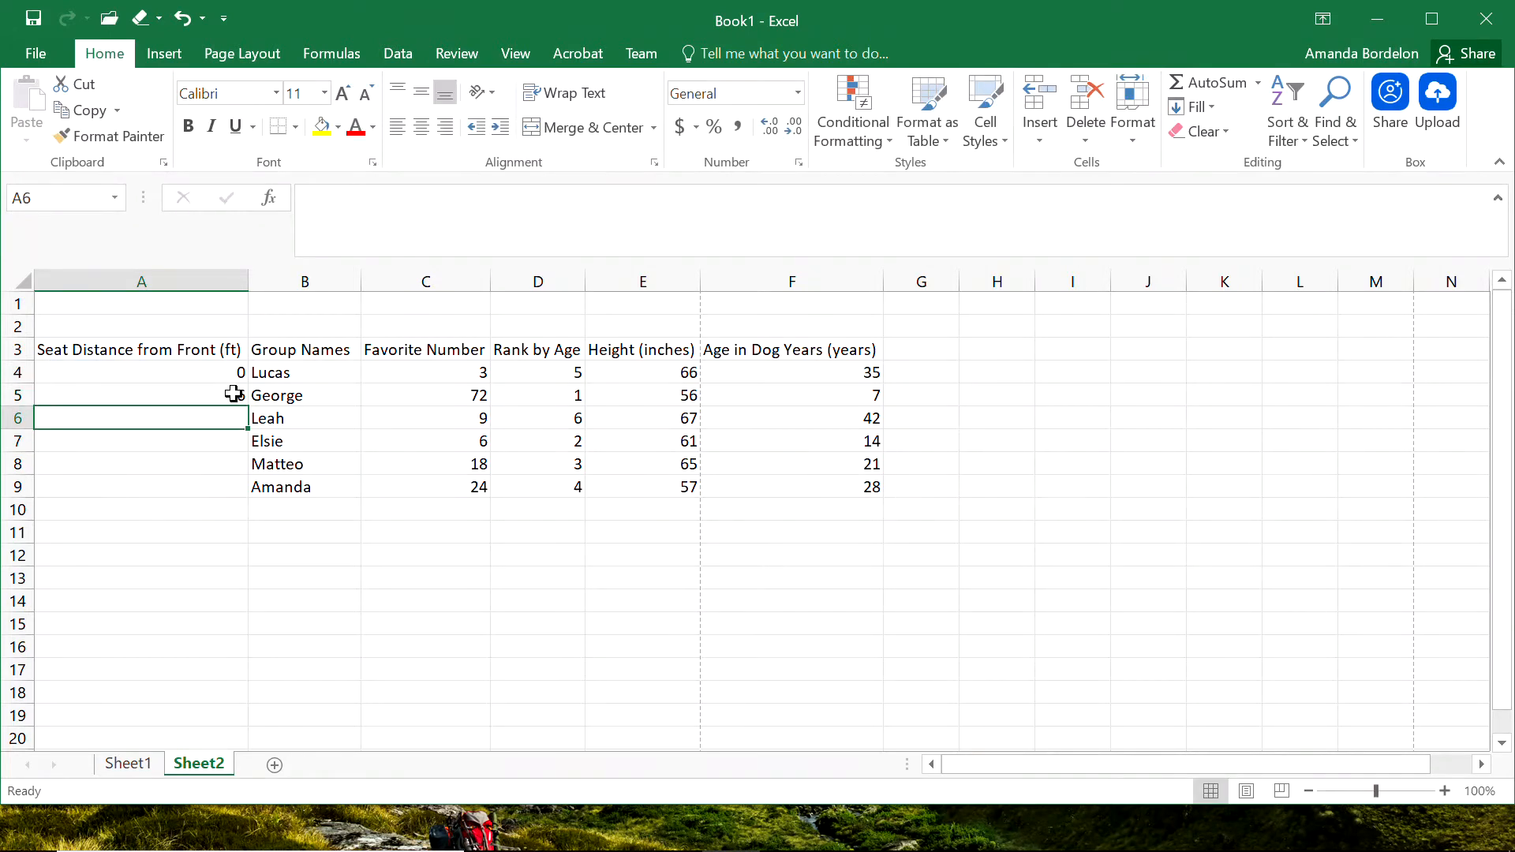
# Fill the seat distance formula from cell A5 down through A9.
pyautogui.click(224, 394)
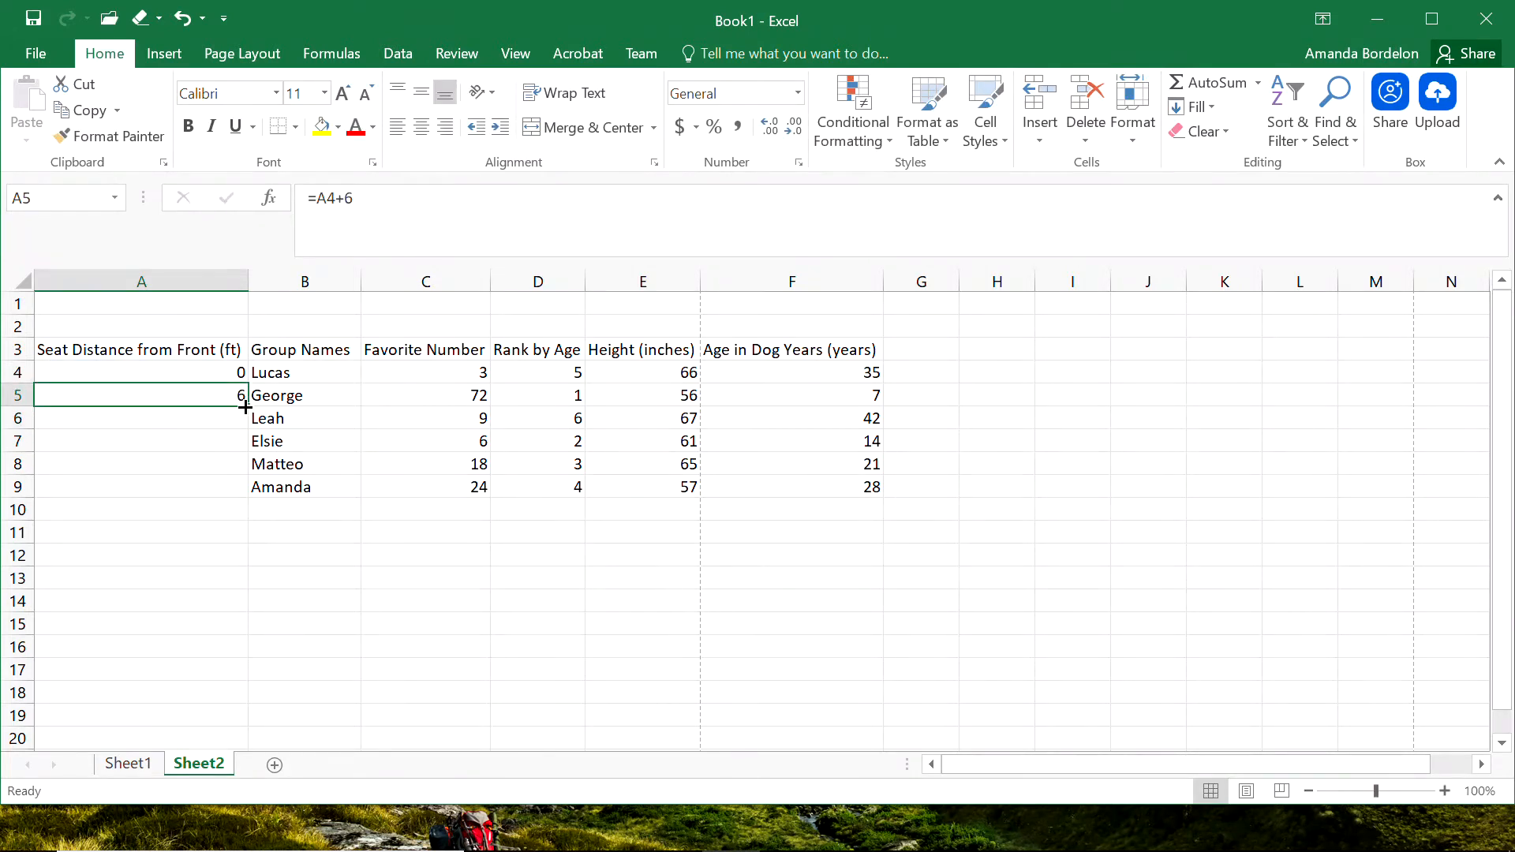
pyautogui.moveTo(249, 402); pyautogui.dragTo(239, 460)
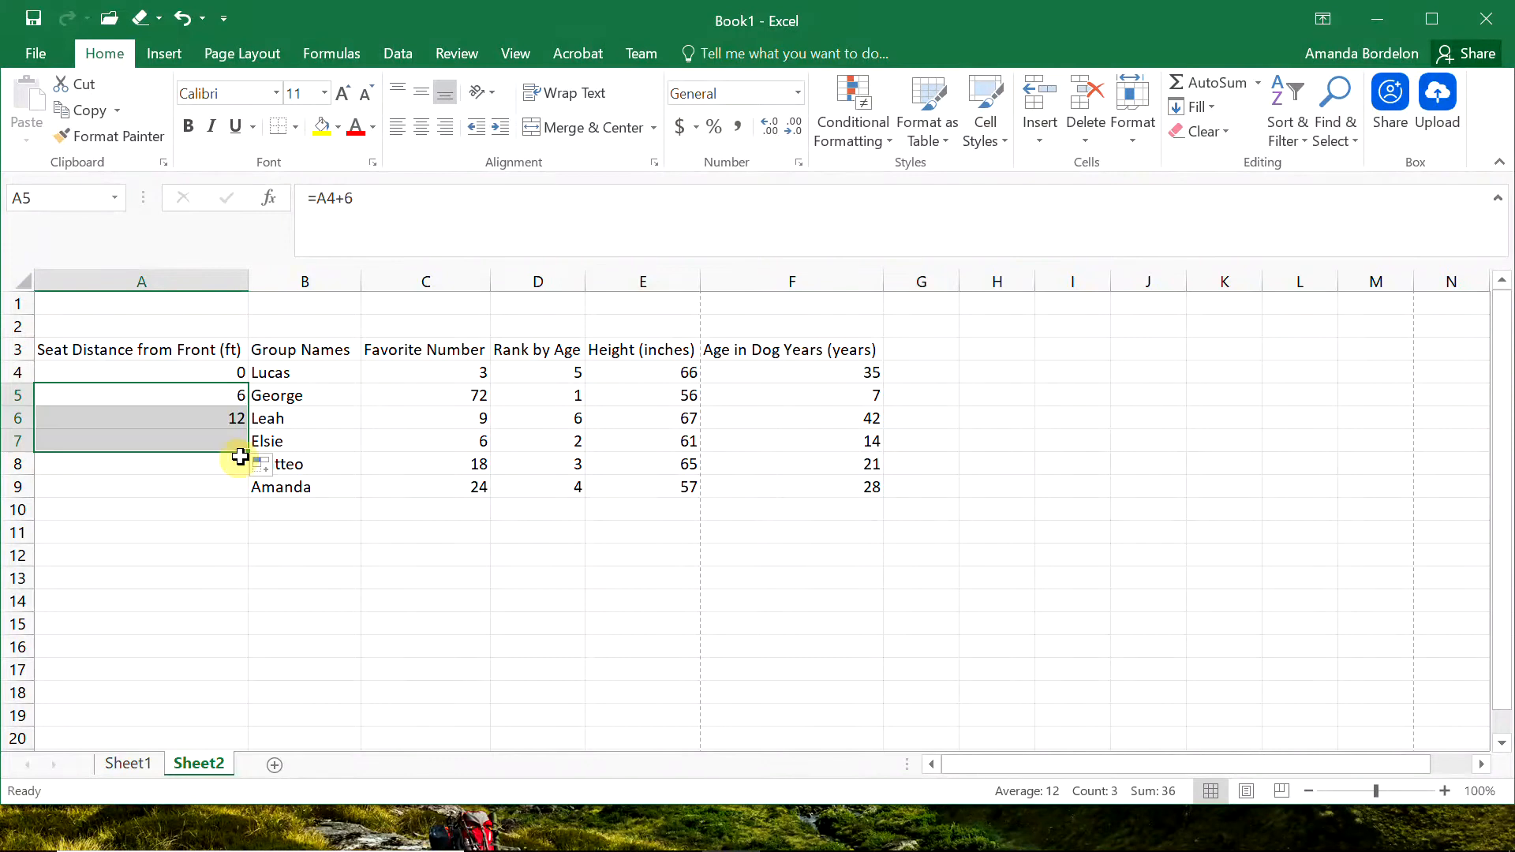
pyautogui.doubleClick(249, 455)
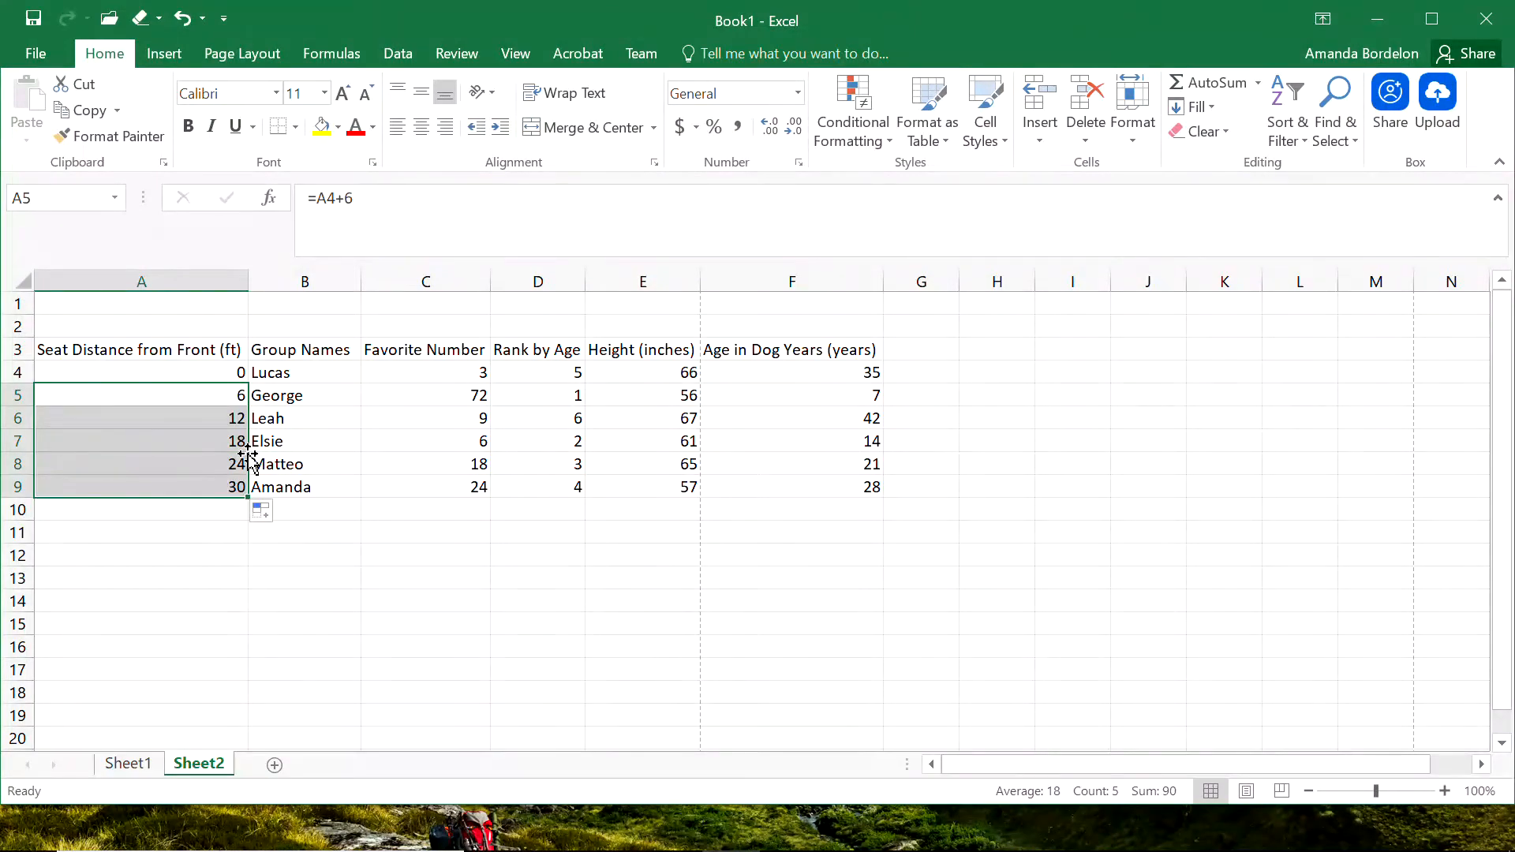
pyautogui.click(228, 528)
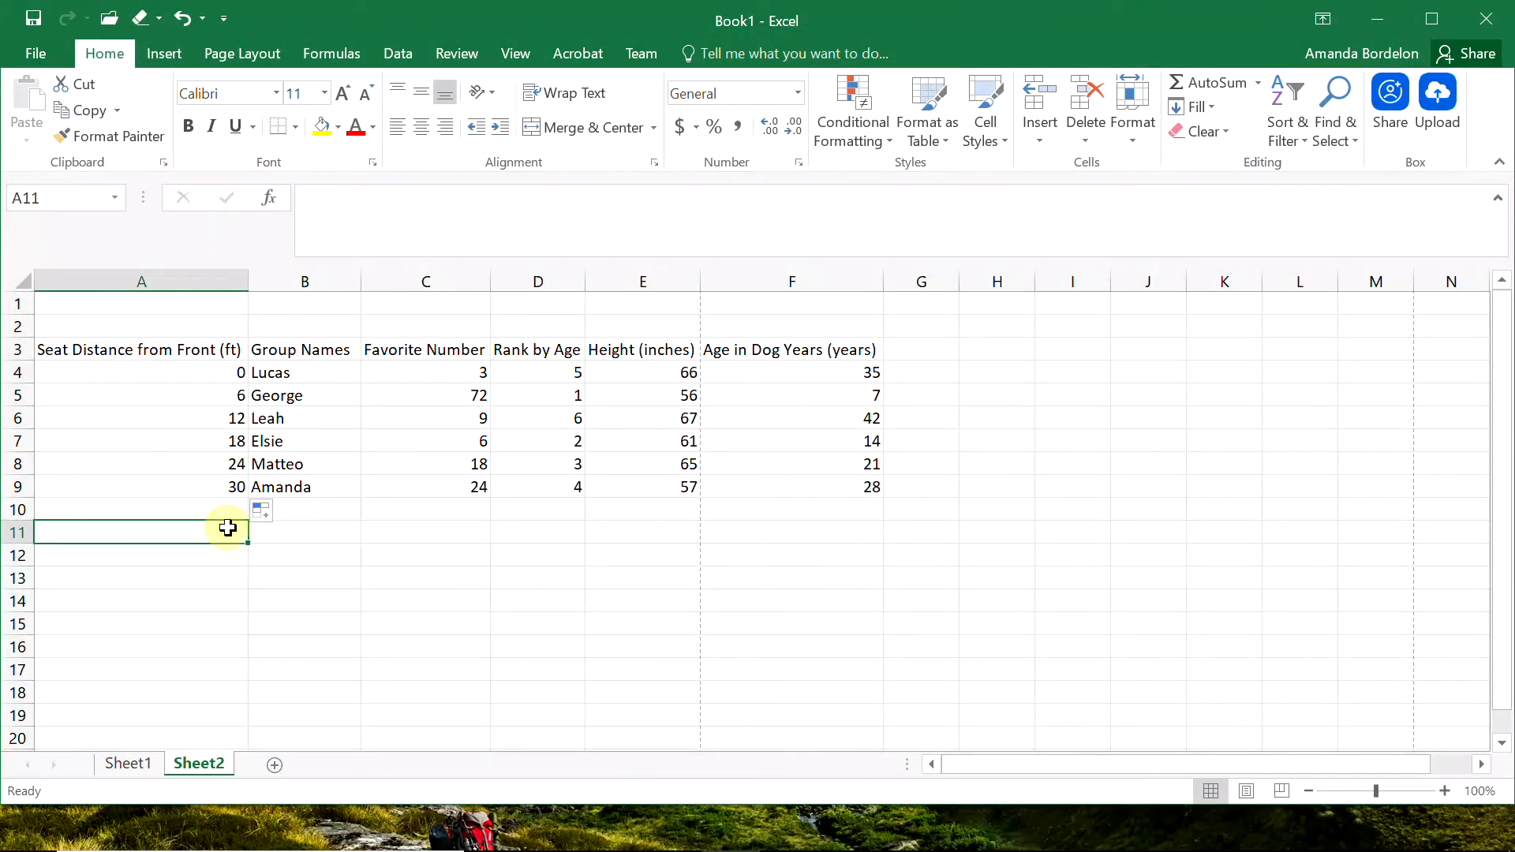
# Enter the label Distance between seats in cell B1.
pyautogui.click(291, 299)
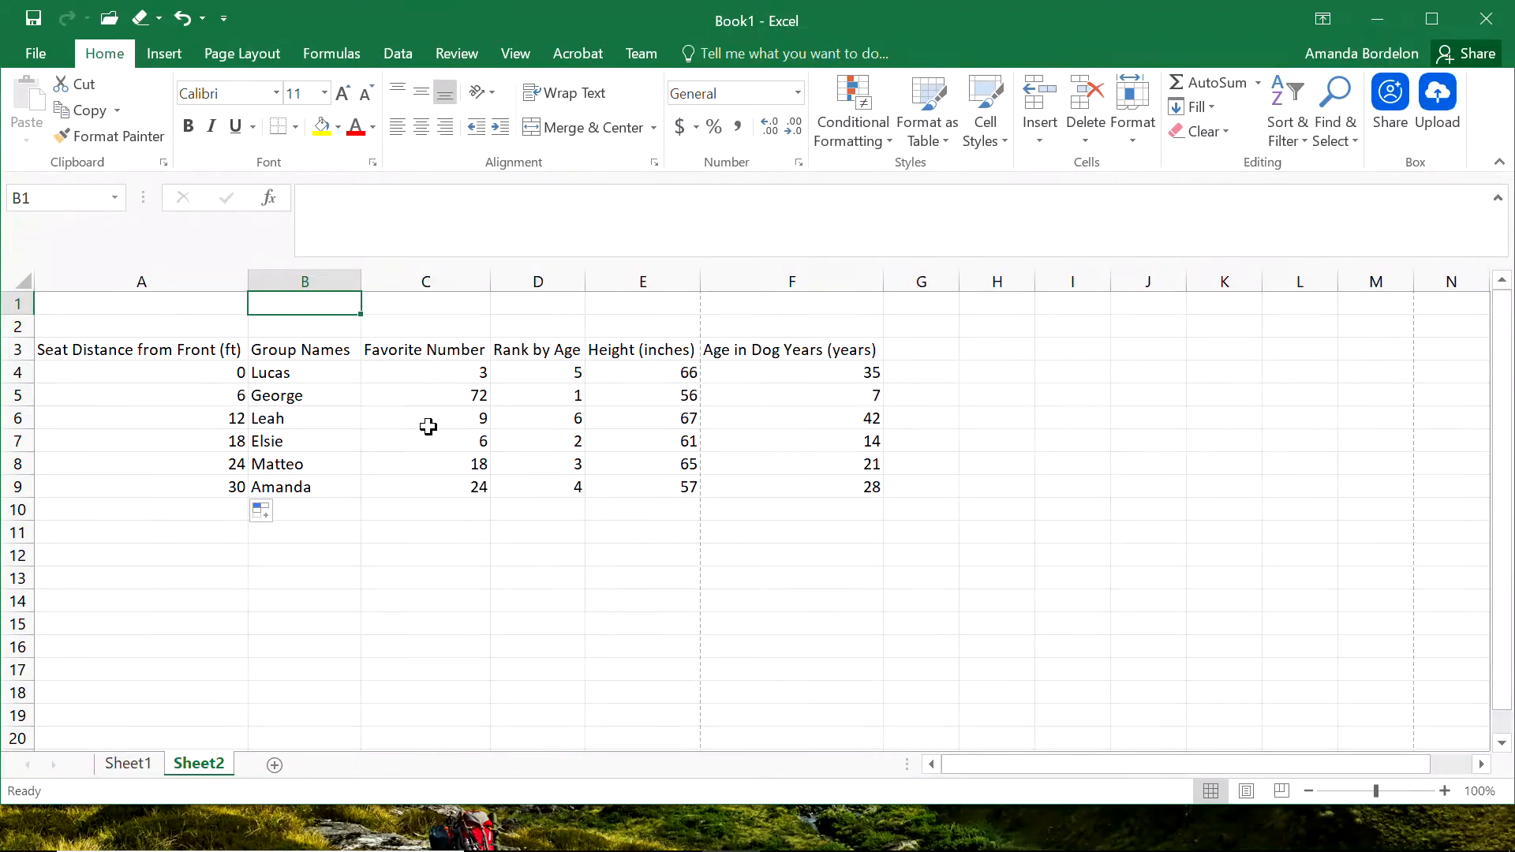
pyautogui.write('Distance')
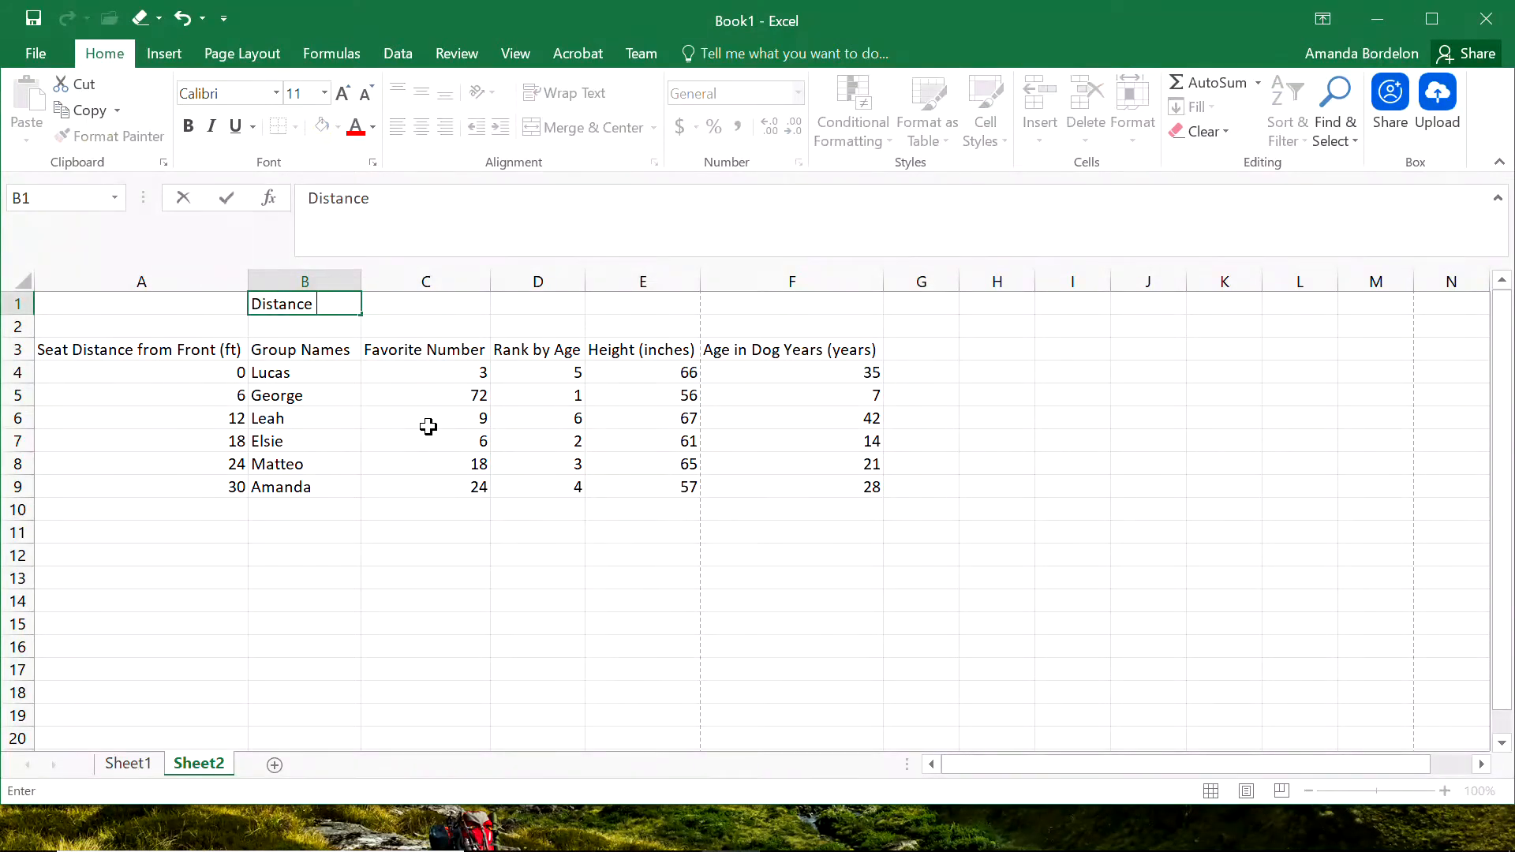
pyautogui.write(' between seats')
pyautogui.press('Tab')
pyautogui.press('Left')
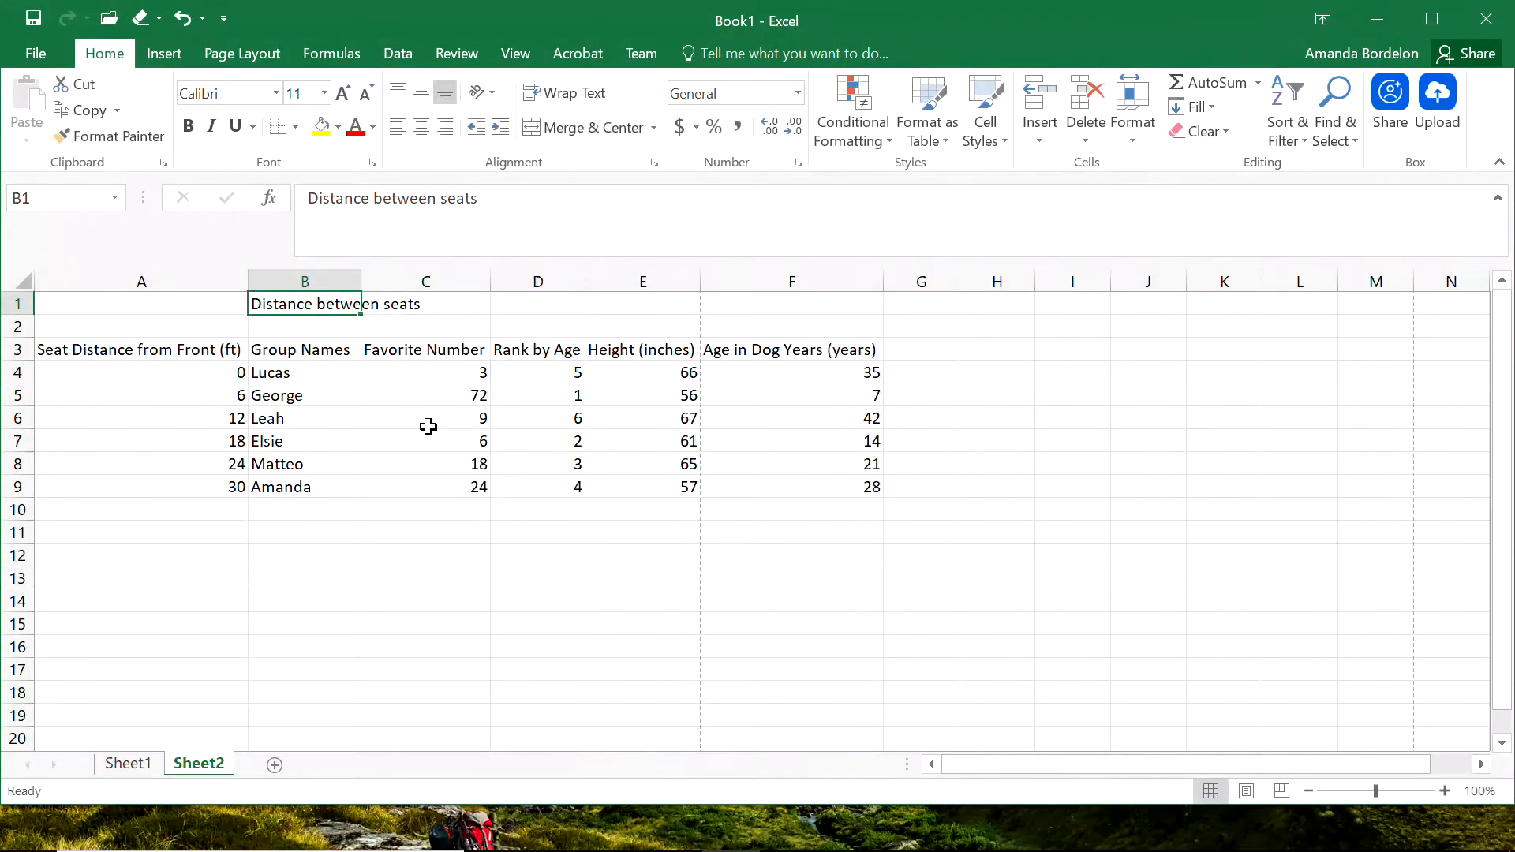
# Extend the label in B1 to Distance between seats (ft) and enter 6 in cell D1.
pyautogui.click(540, 226)
pyautogui.write('(ft')
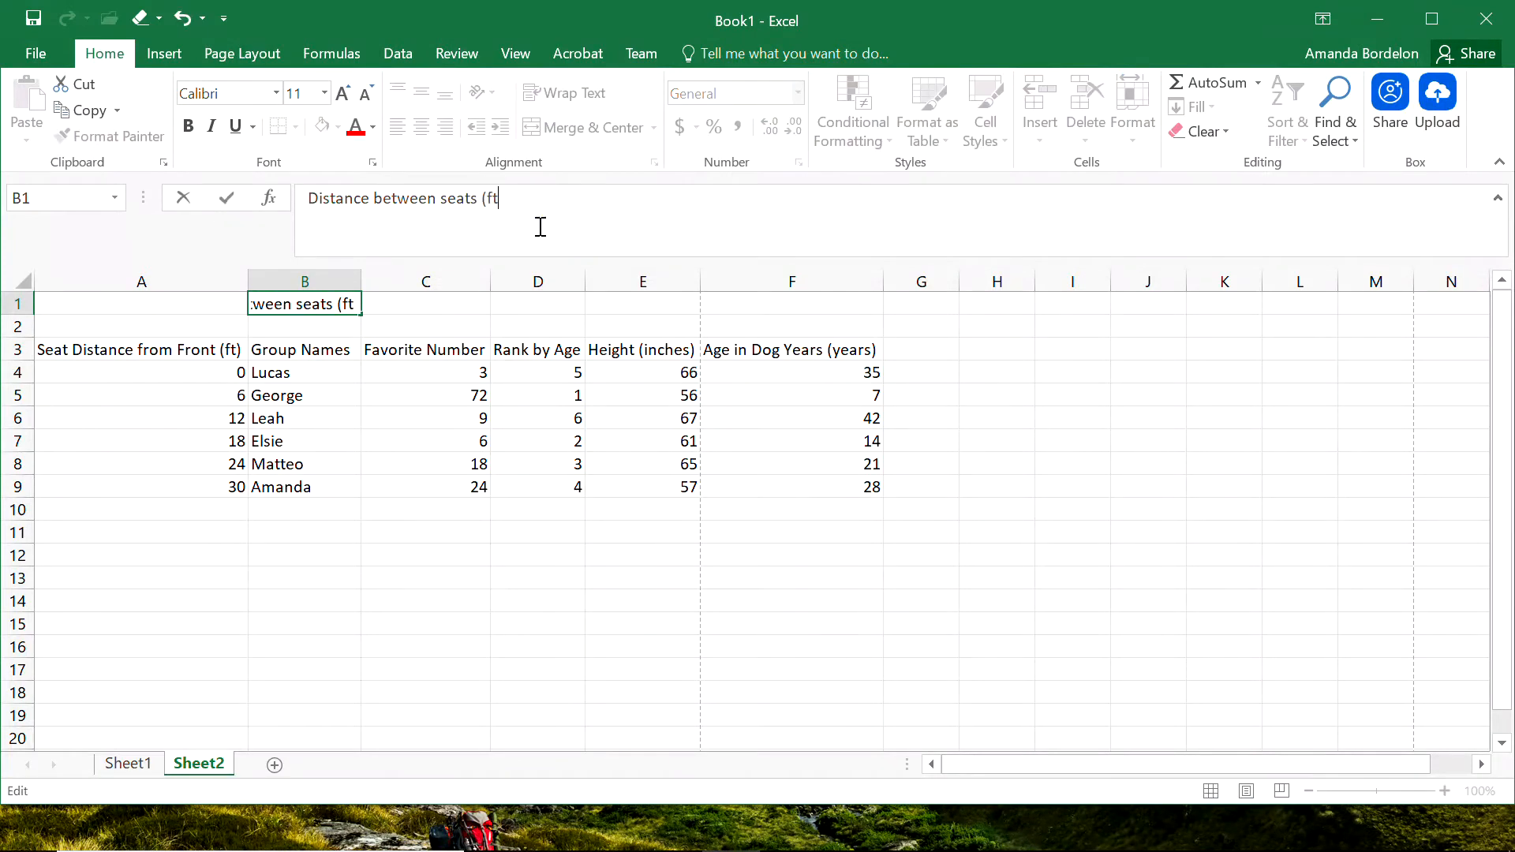
pyautogui.write(')')
pyautogui.press('Tab')
pyautogui.click(523, 302)
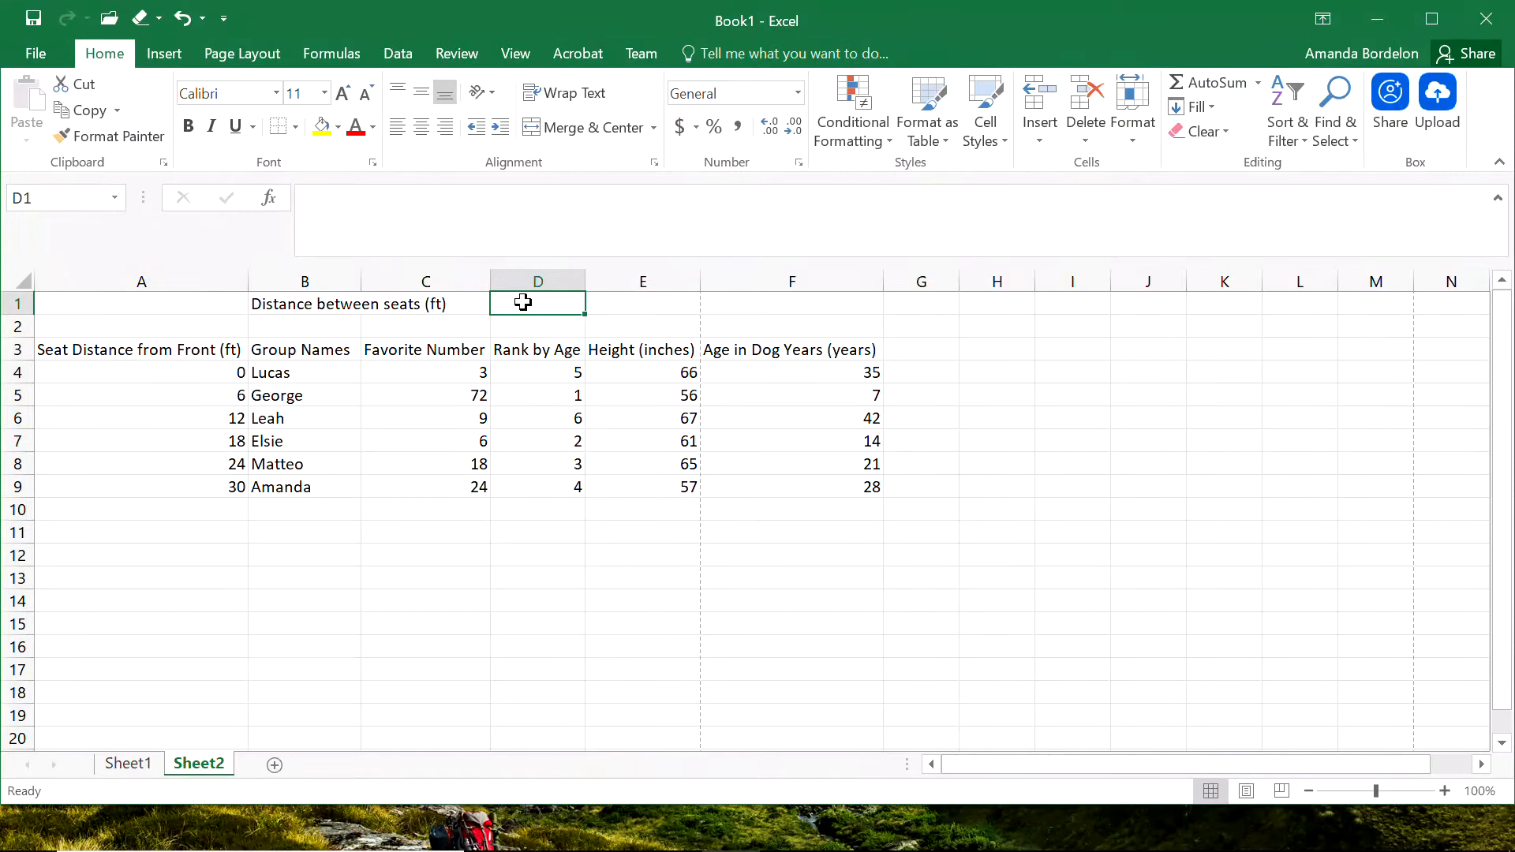
pyautogui.write('6')
pyautogui.press('Return')
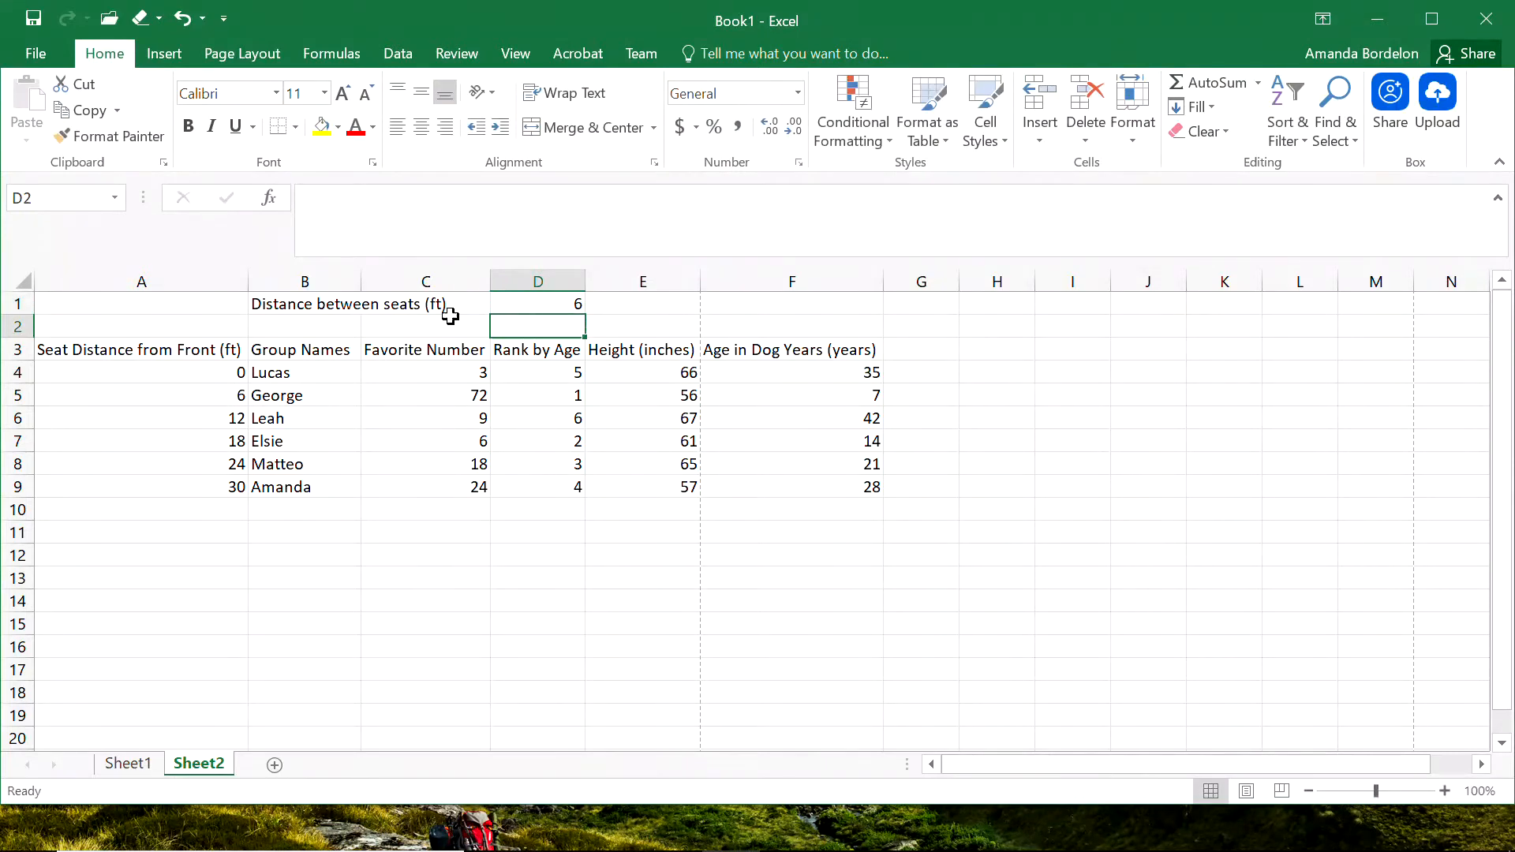
# Change the formula in cell A5 to =A4+D1 so it references the seat spacing cell.
pyautogui.click(196, 395)
pyautogui.click(377, 194)
pyautogui.press('BackSpace')
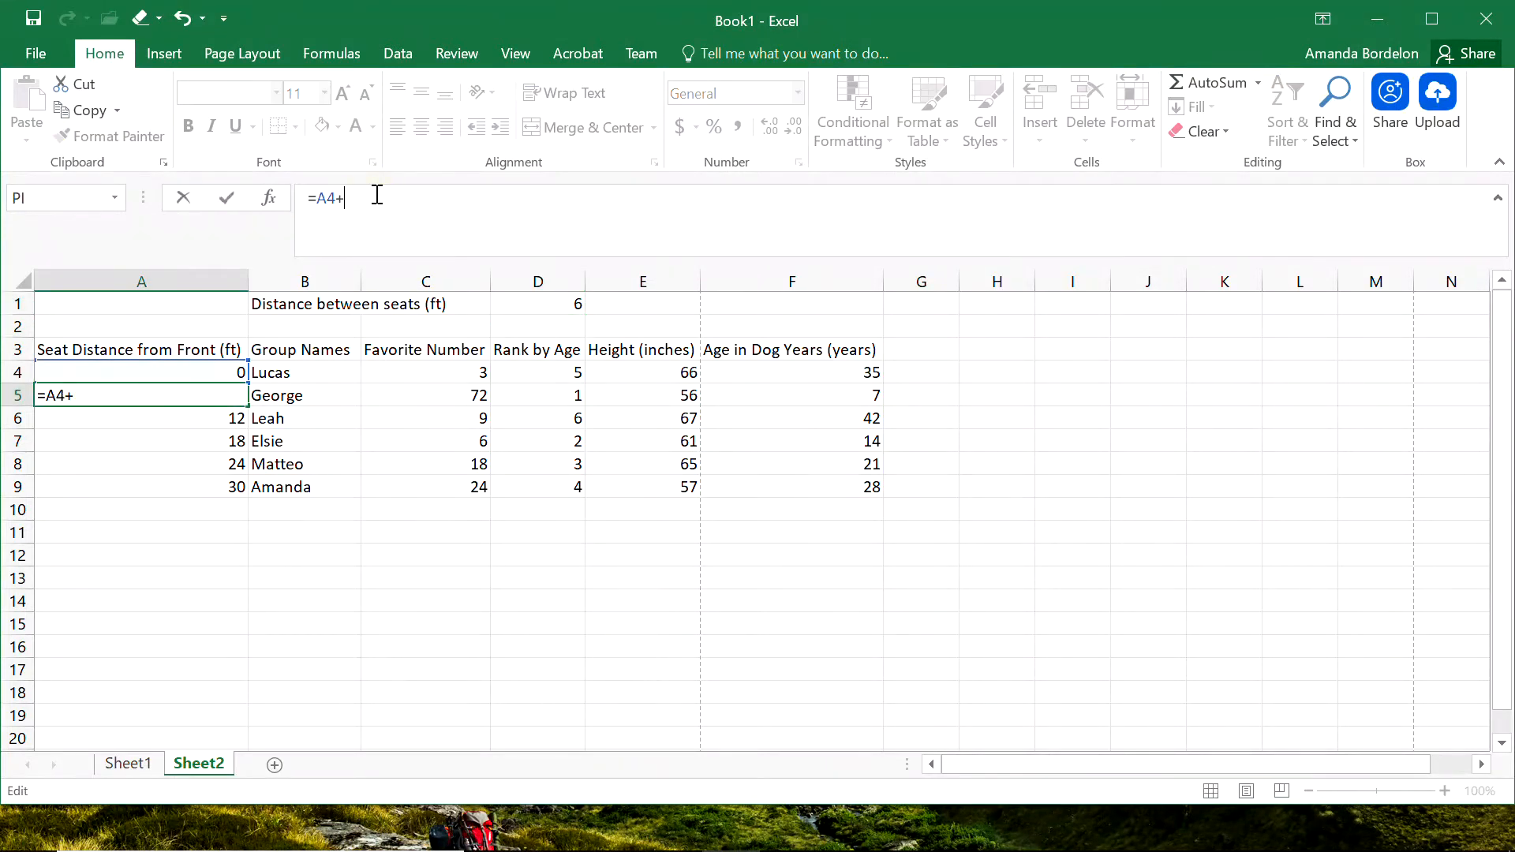
pyautogui.click(535, 303)
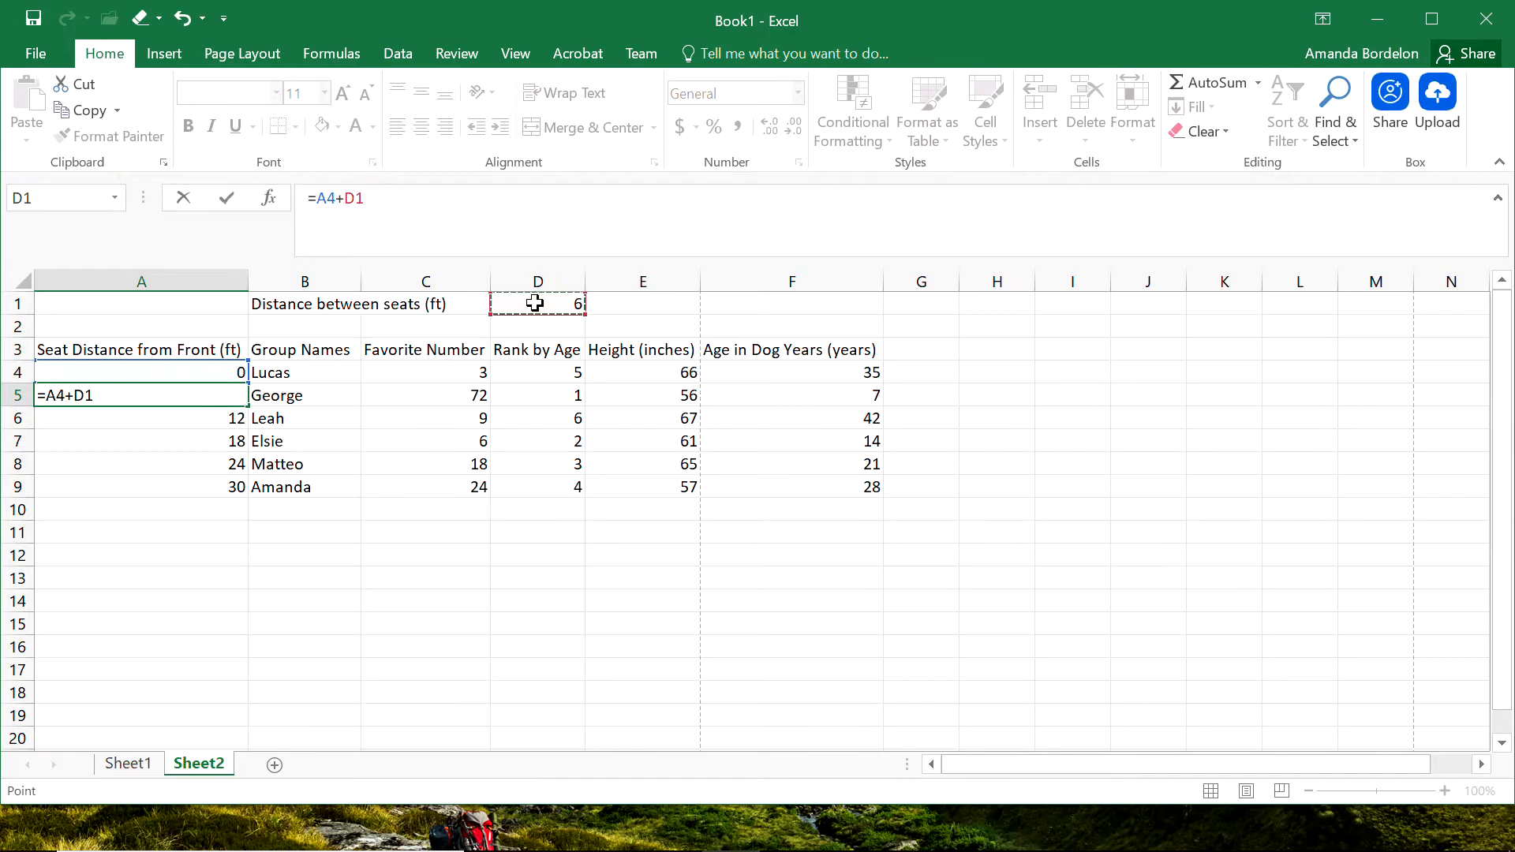
pyautogui.press('Return')
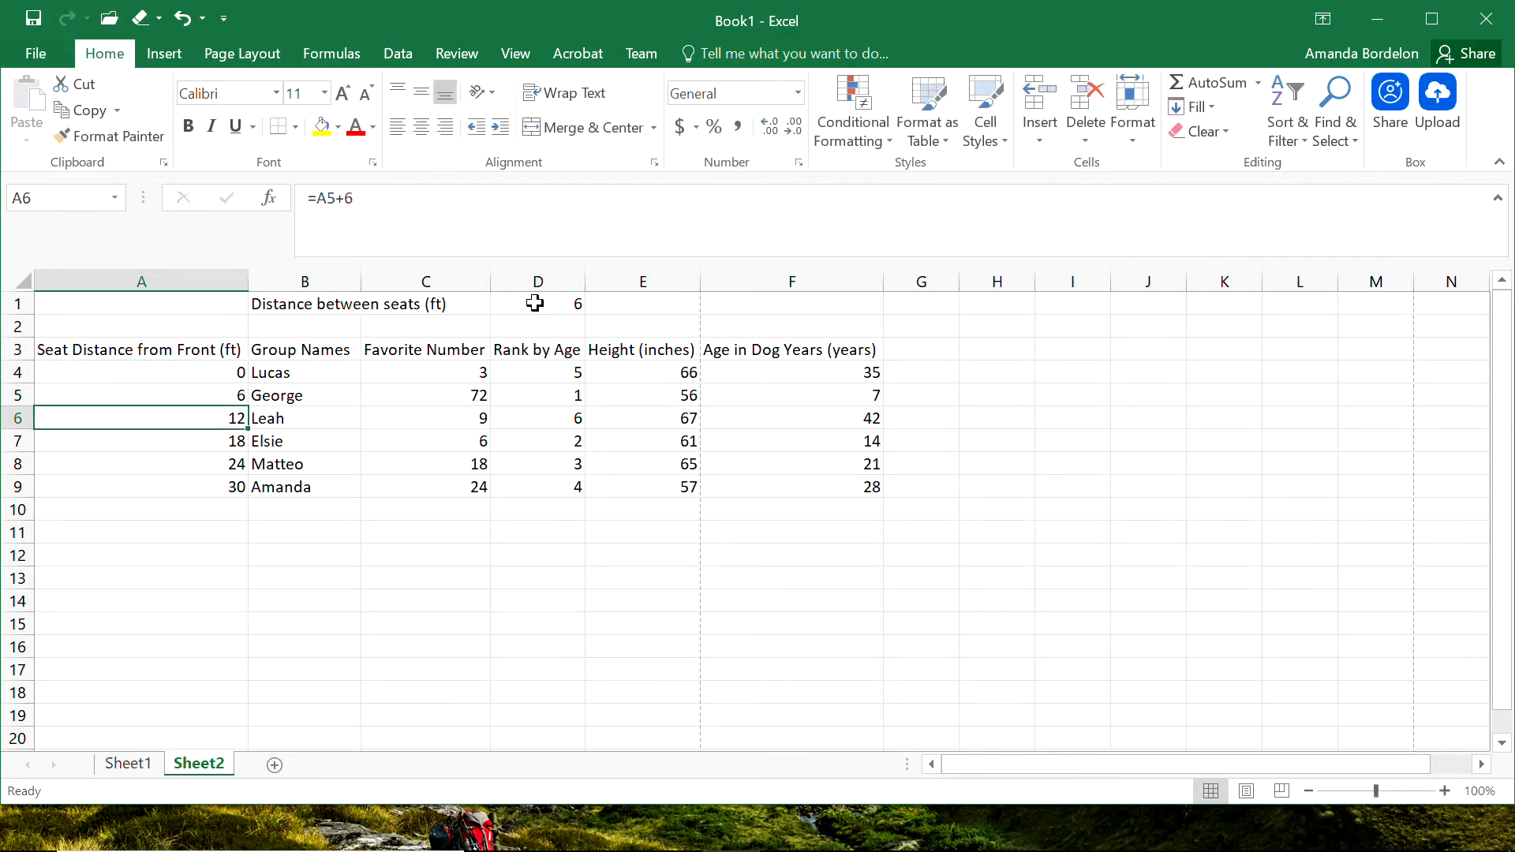
# Try to fill the A5 formula down through A9 with the relative D1 reference and inspect the formula in A6.
pyautogui.click(228, 394)
pyautogui.moveTo(248, 407); pyautogui.dragTo(246, 489)
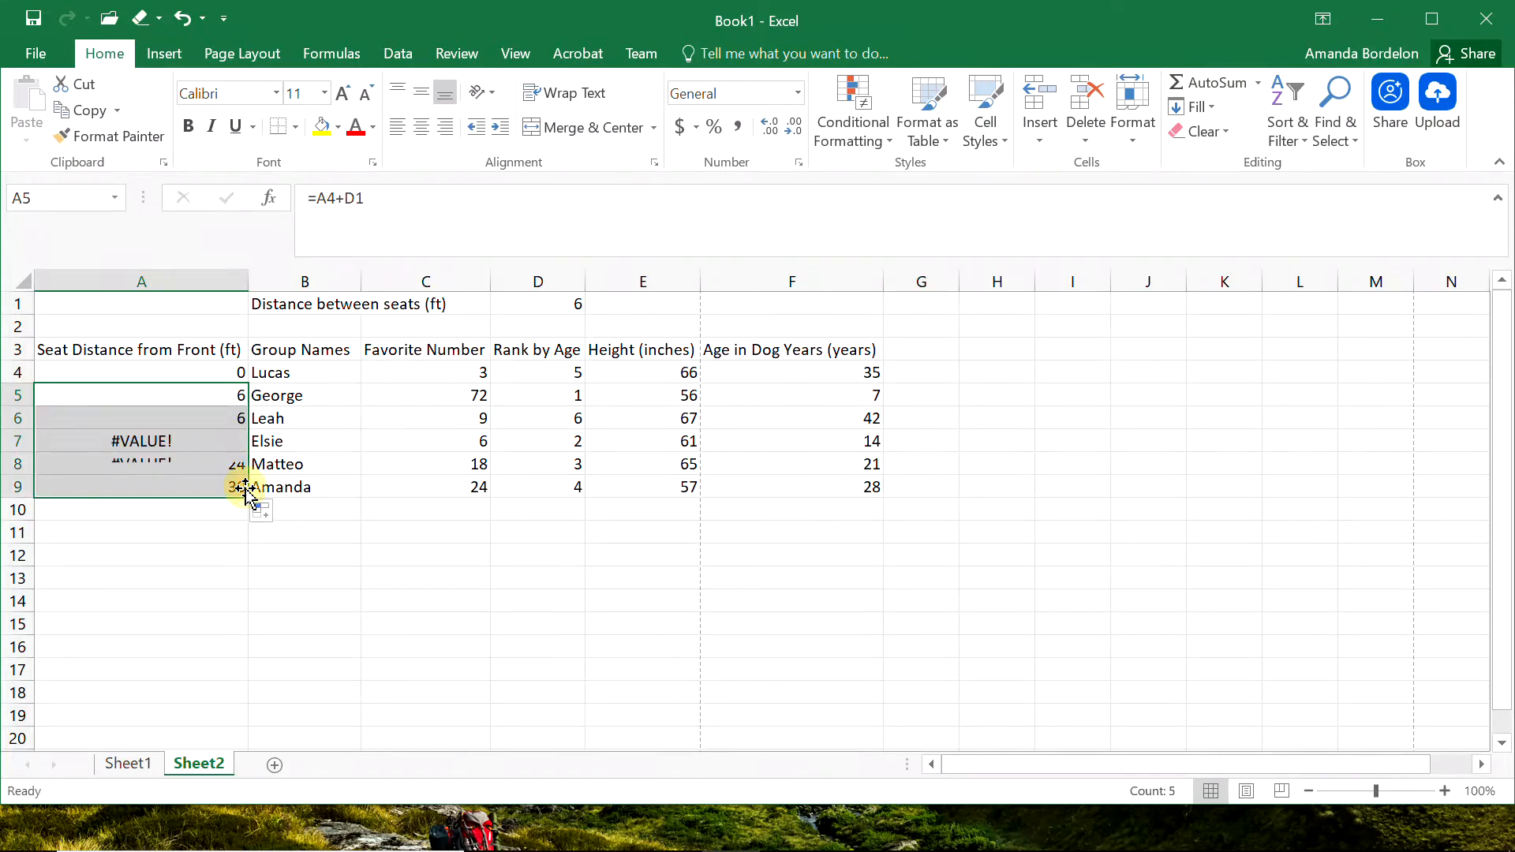
pyautogui.doubleClick(223, 418)
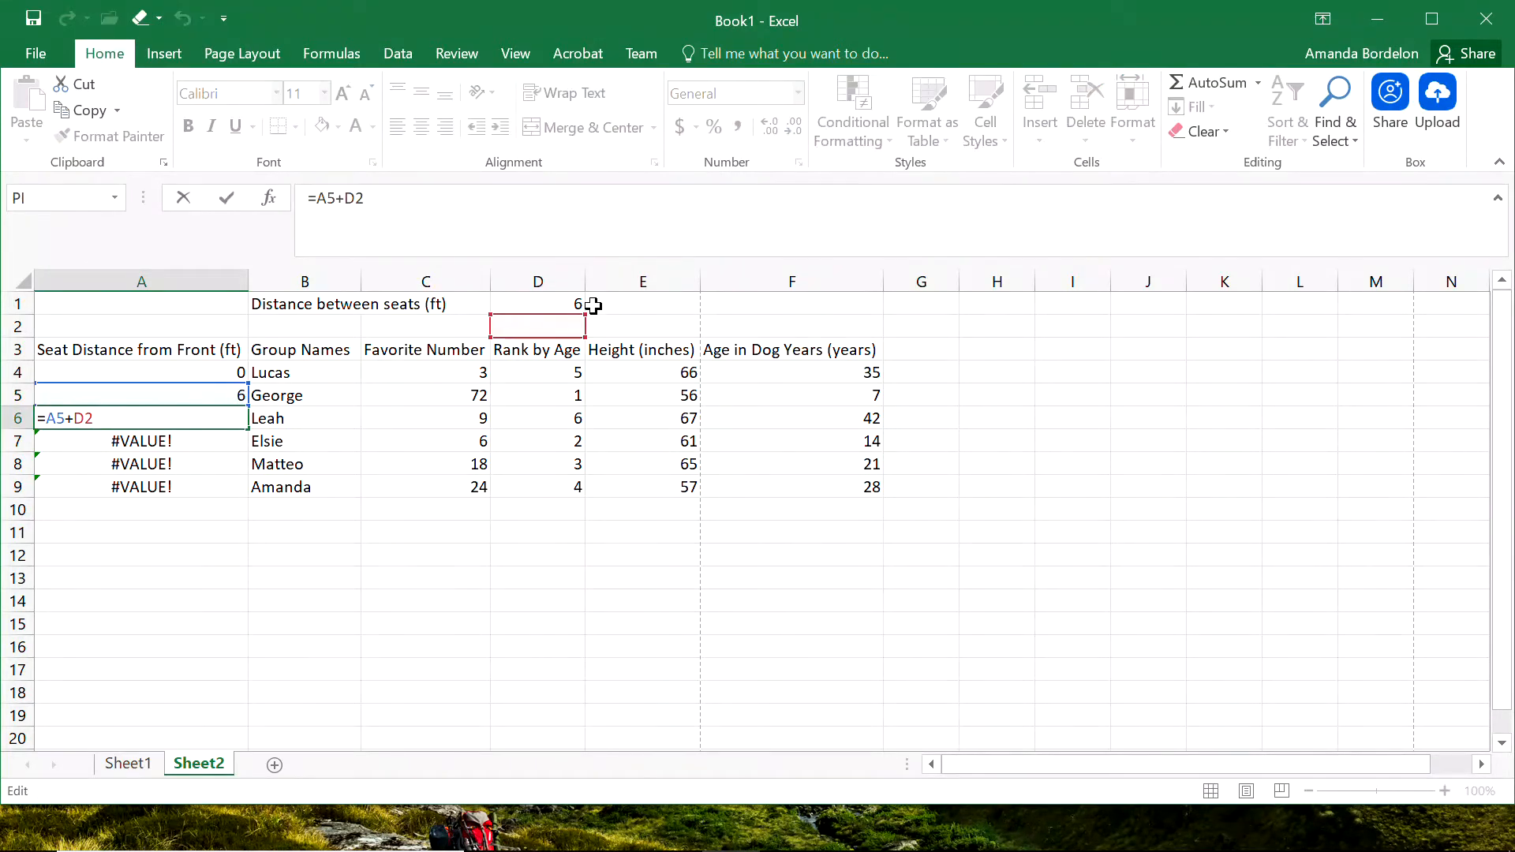
pyautogui.press('Return')
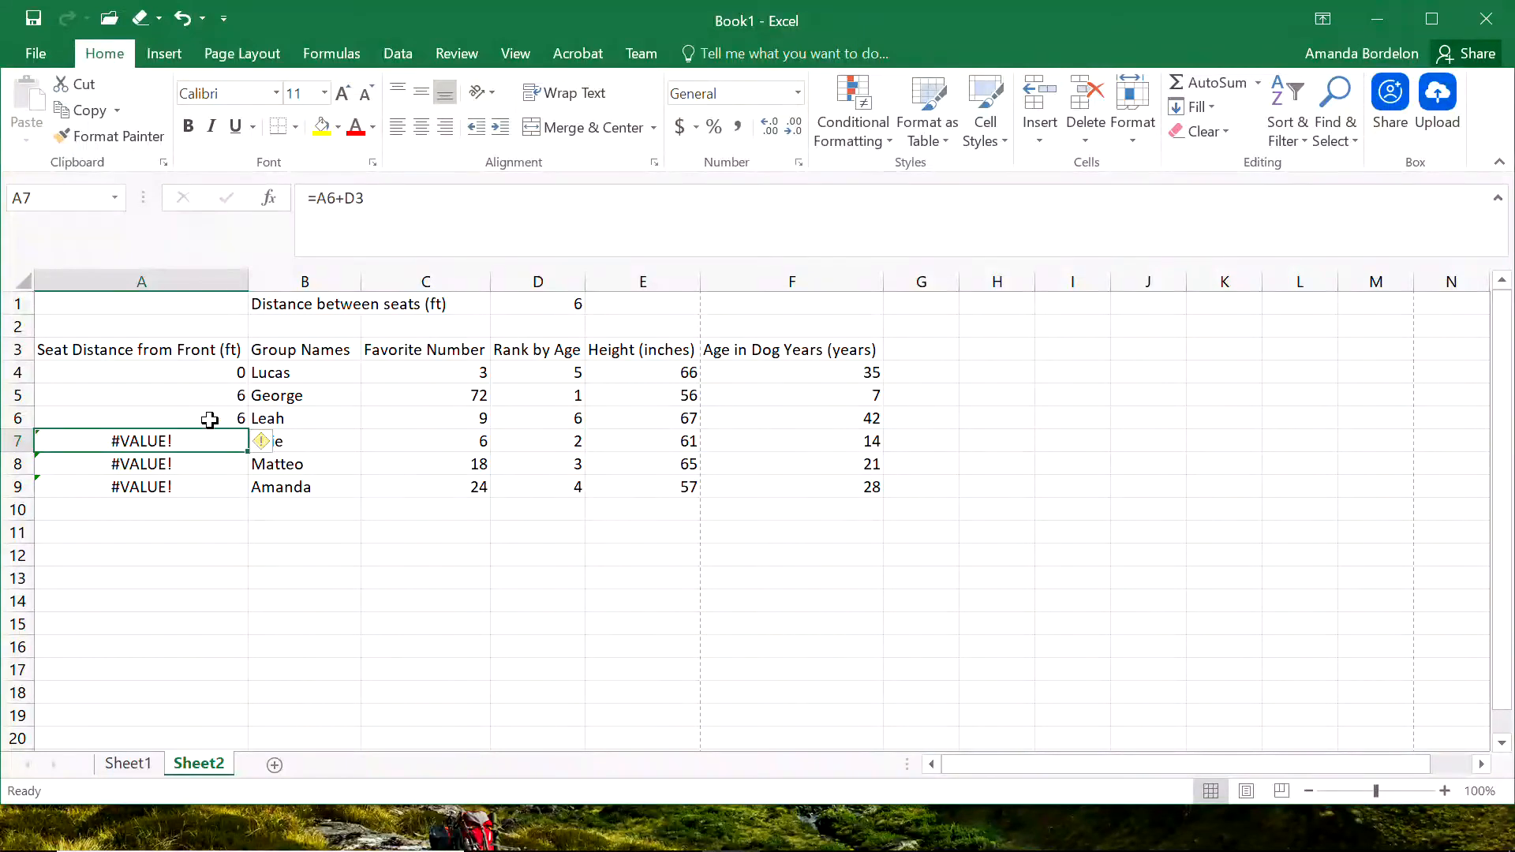
# Lock the row of the seat spacing reference in A5 so the formula reads =A4+D$1.
pyautogui.click(229, 396)
pyautogui.click(378, 198)
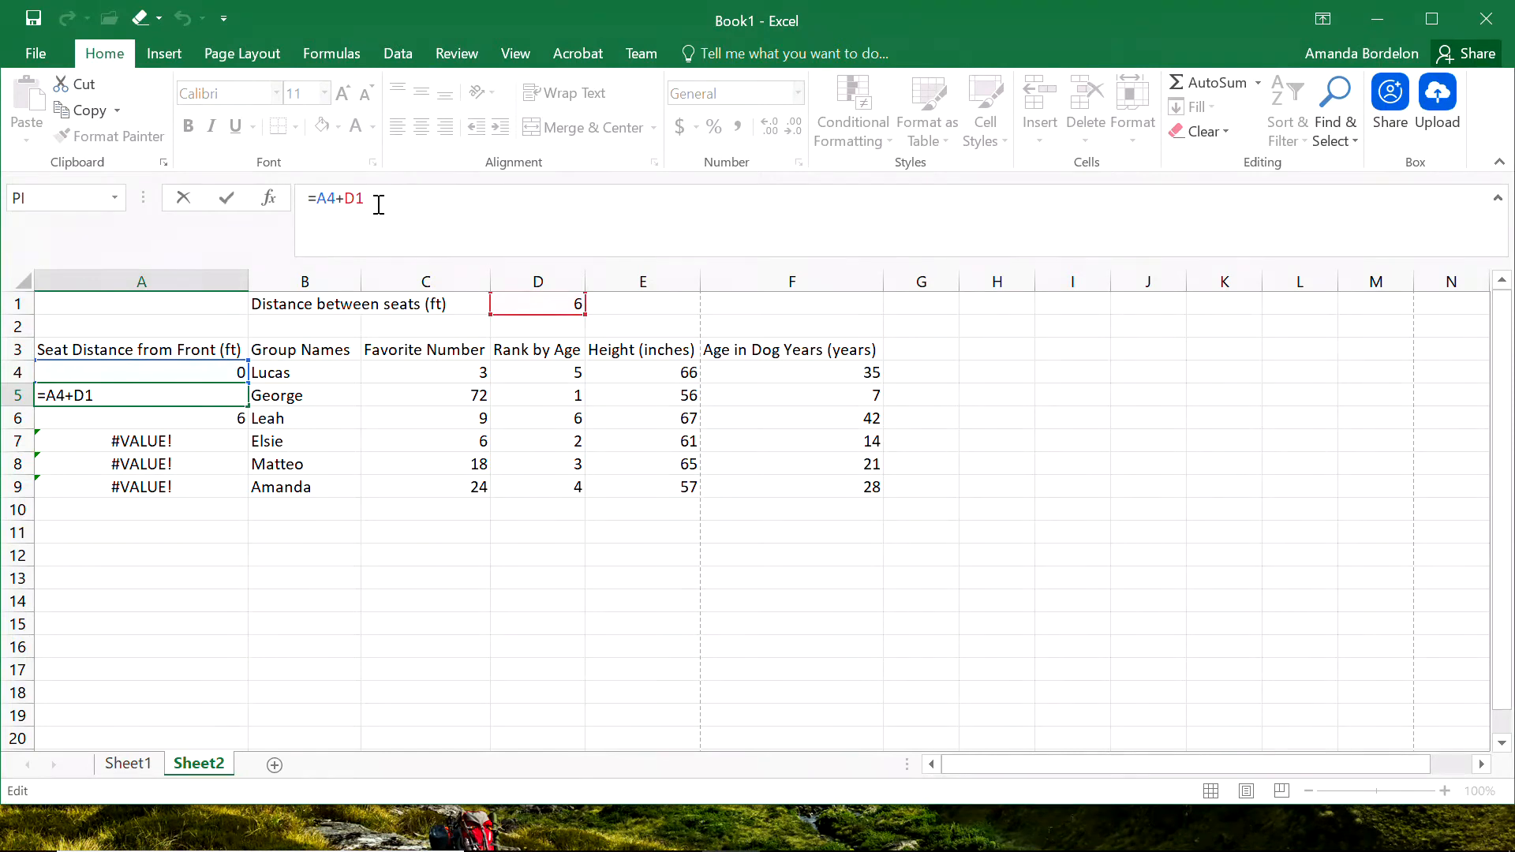
pyautogui.press('F4')
pyautogui.press('Left')
pyautogui.press('Left')
pyautogui.press('Left')
pyautogui.press('F4')
pyautogui.press('F4')
pyautogui.press('F4')
pyautogui.press('F4')
pyautogui.press('F4')
pyautogui.press('Return')
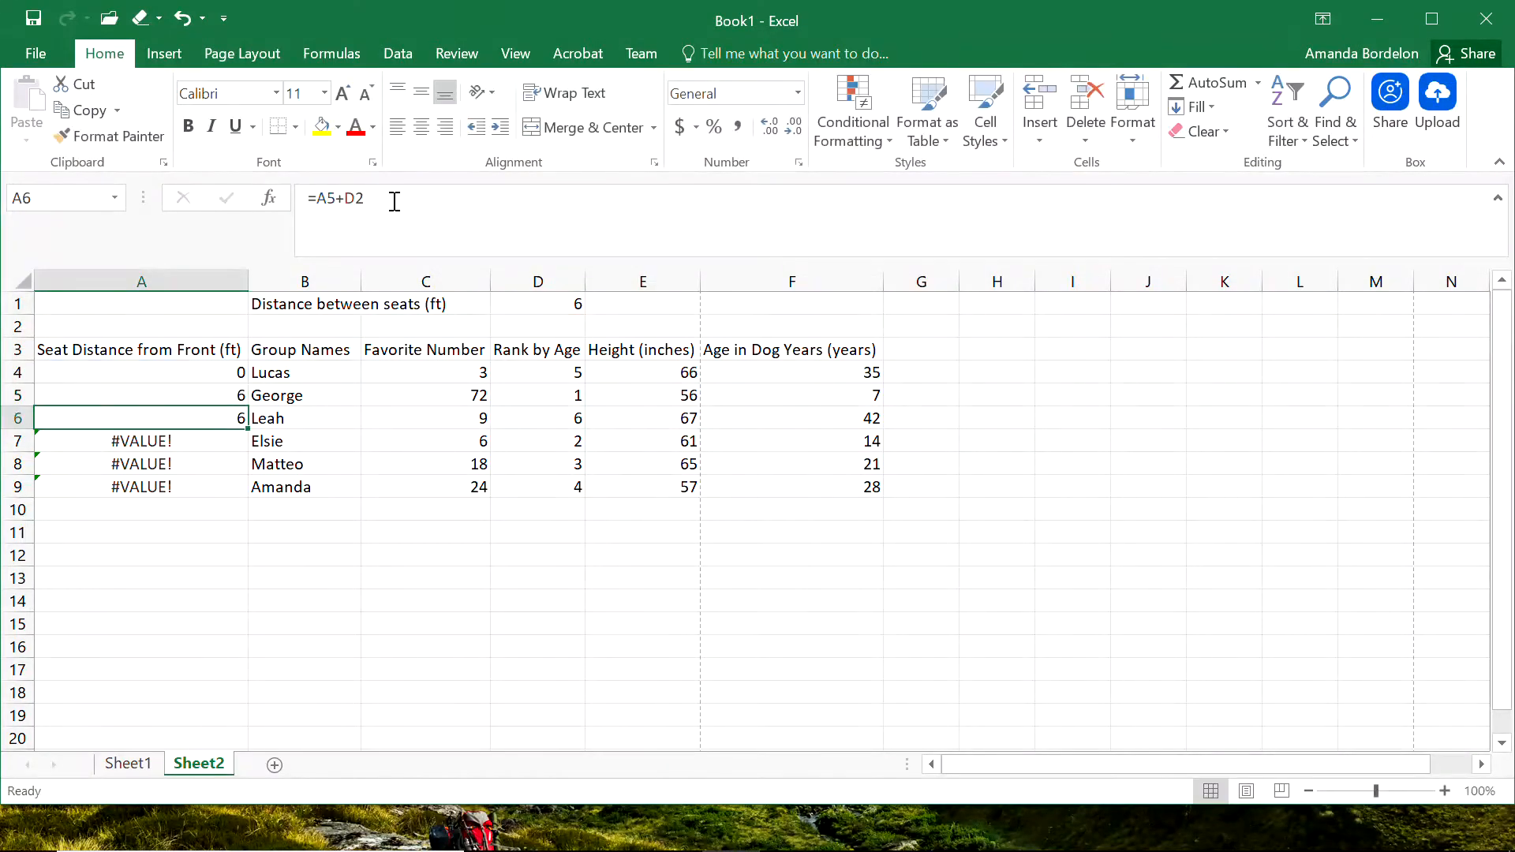
# Fill the formula with the locked row reference from A5 down through A9 and check the references in A9.
pyautogui.click(219, 395)
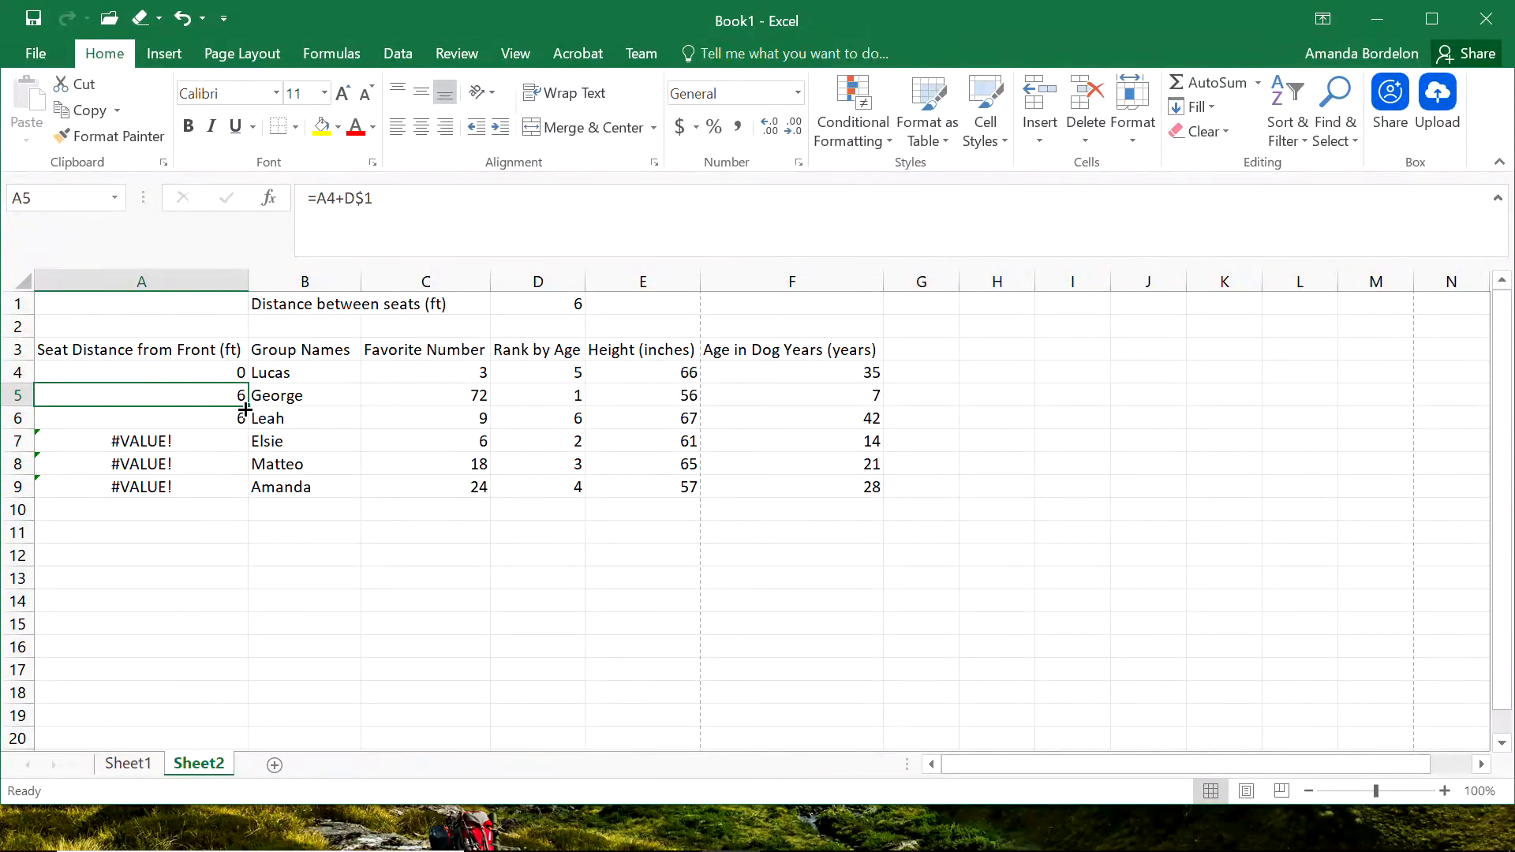
pyautogui.moveTo(247, 405); pyautogui.dragTo(240, 489)
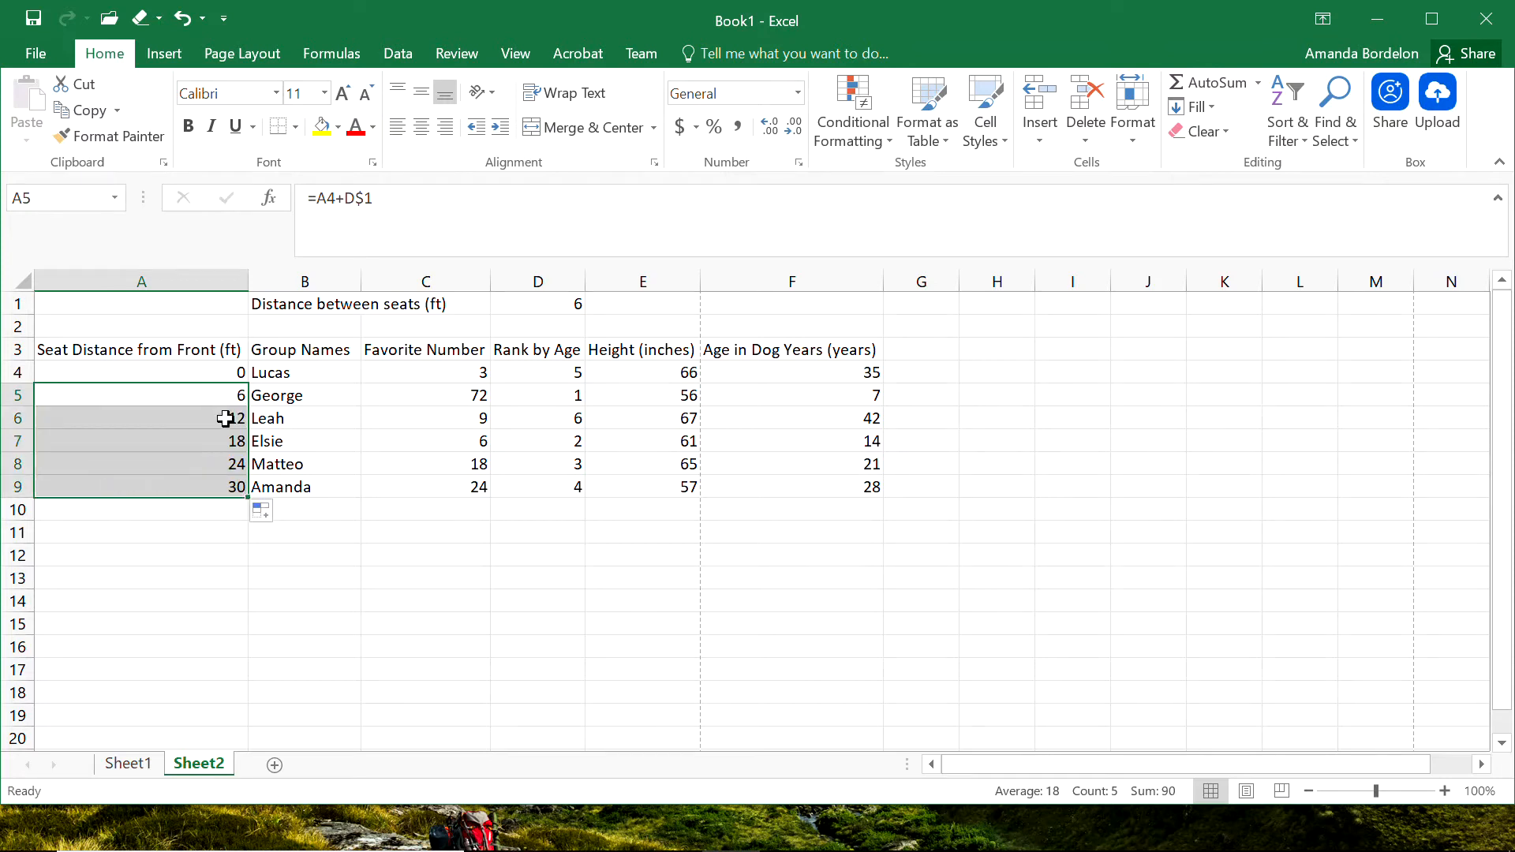
pyautogui.click(214, 486)
pyautogui.click(385, 213)
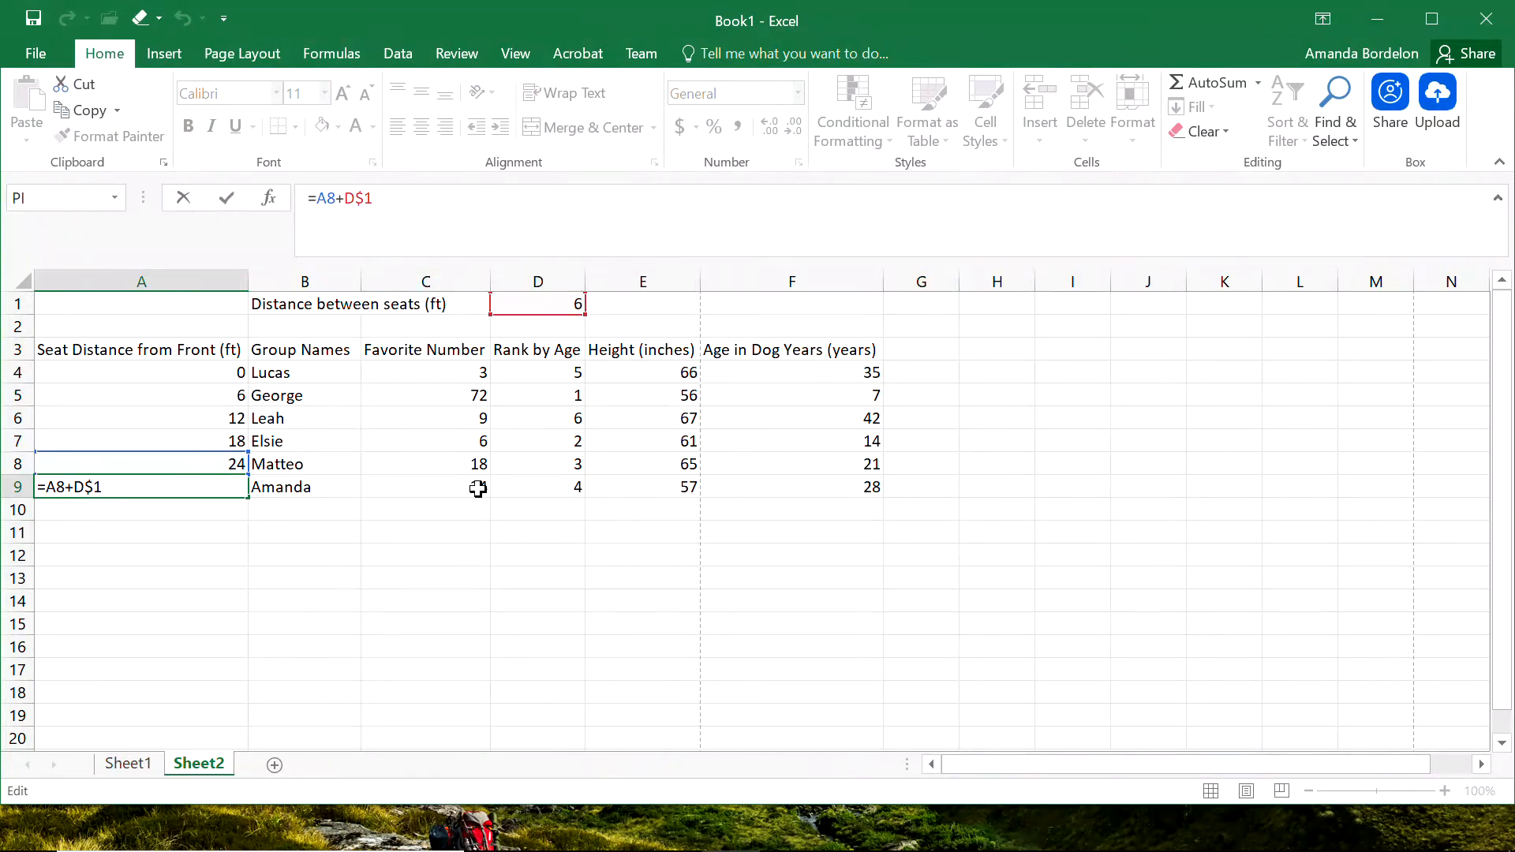
pyautogui.press('Return')
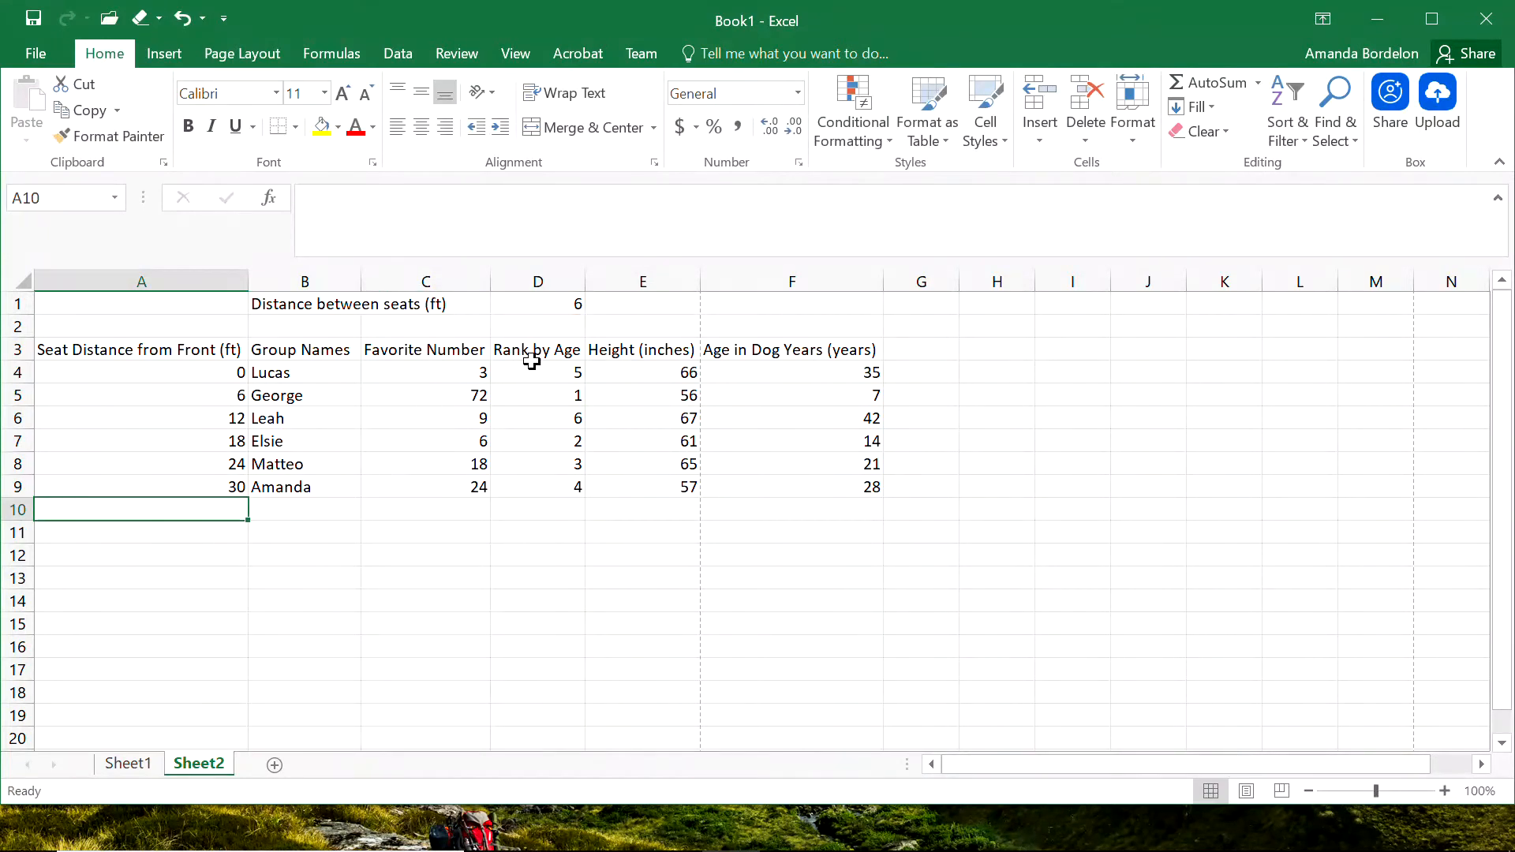
# Set the distance between seats in cell D1 to 17.
pyautogui.click(541, 309)
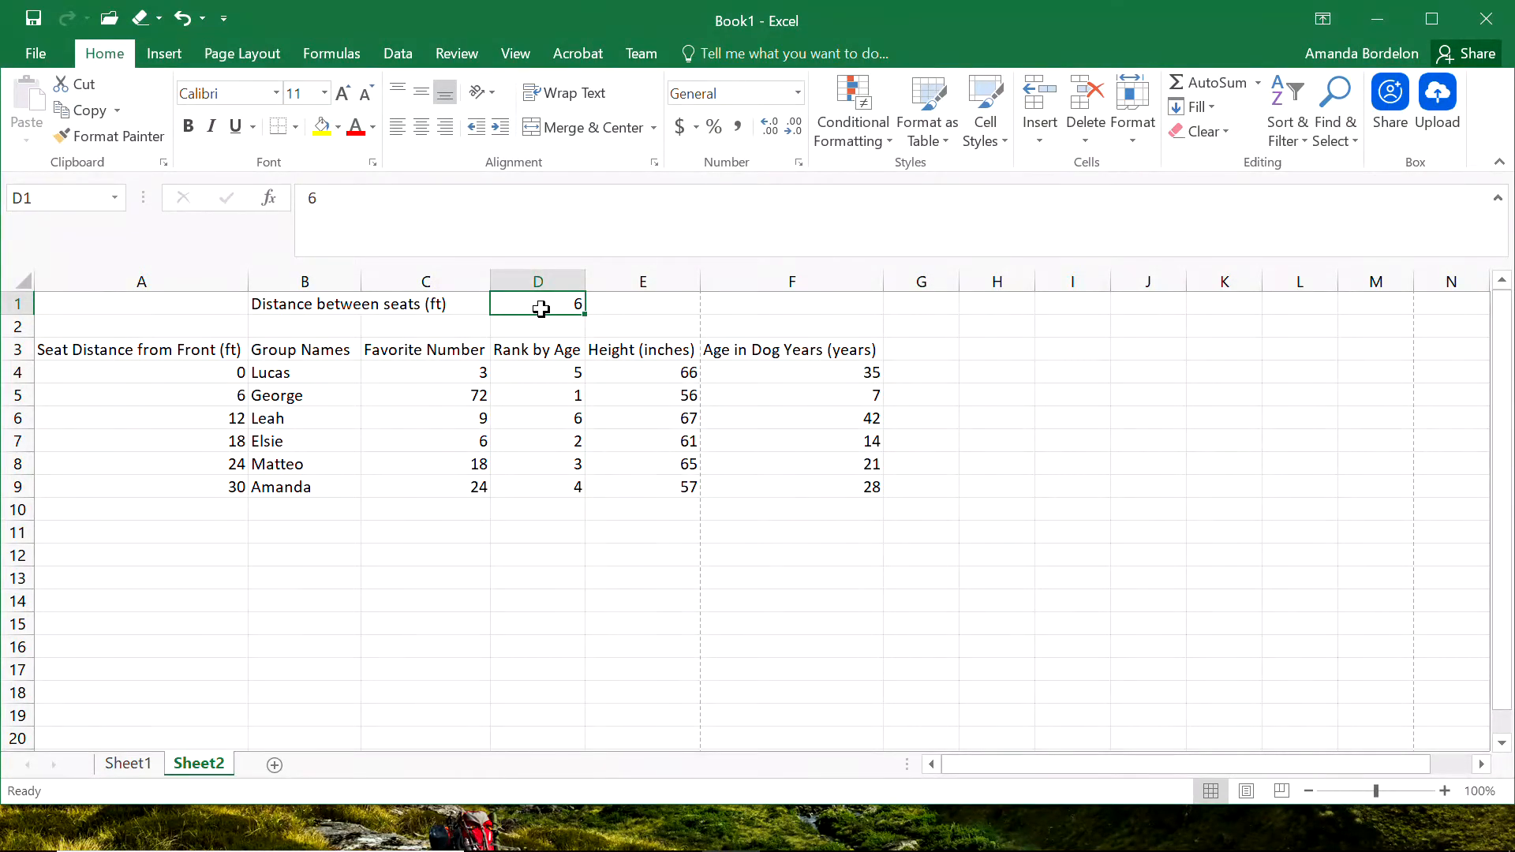
pyautogui.write('17')
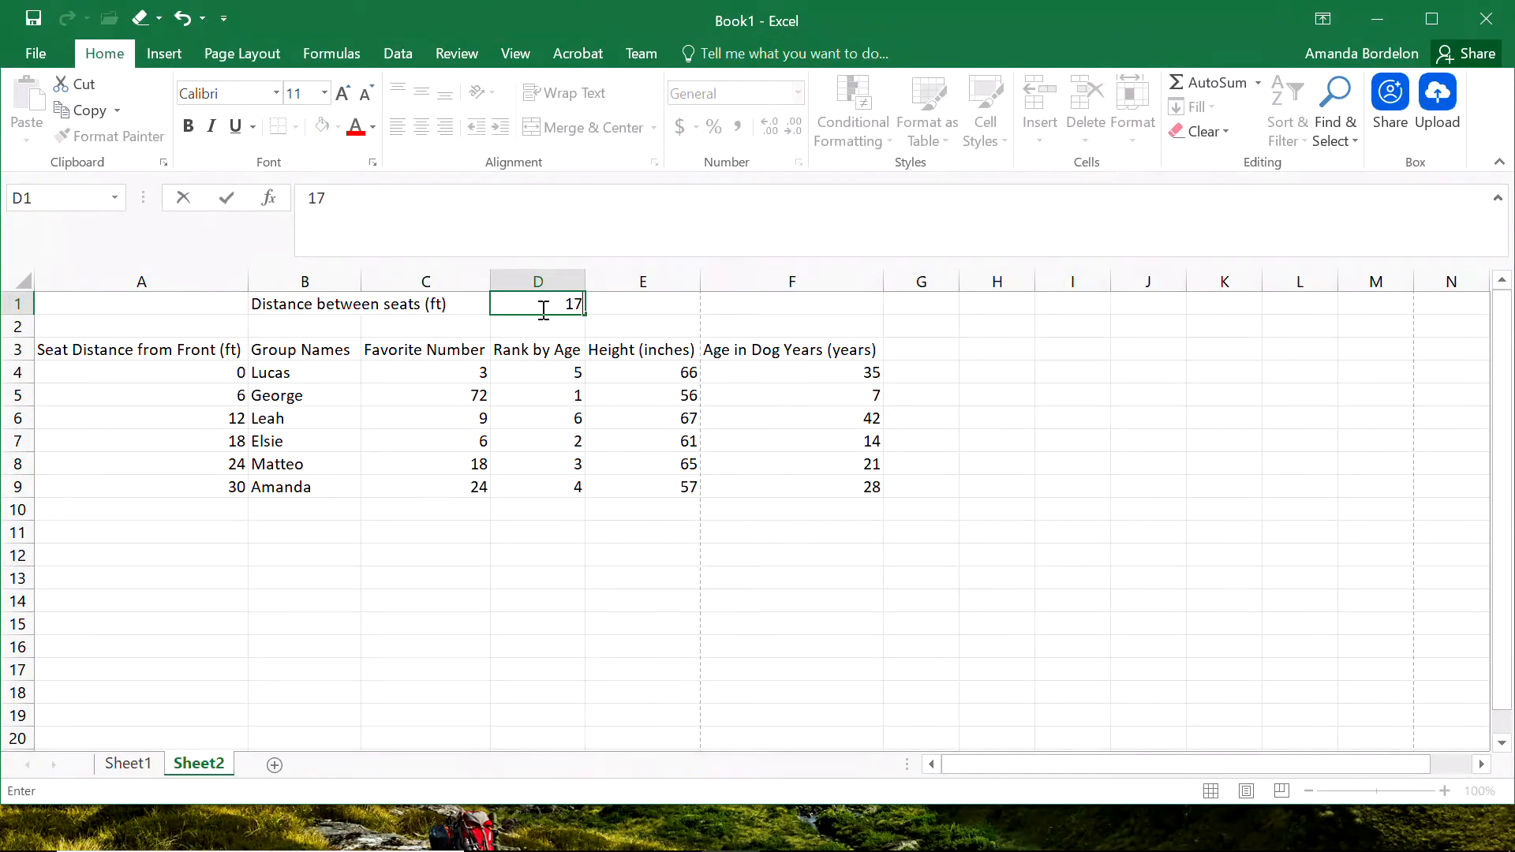
pyautogui.press('Return')
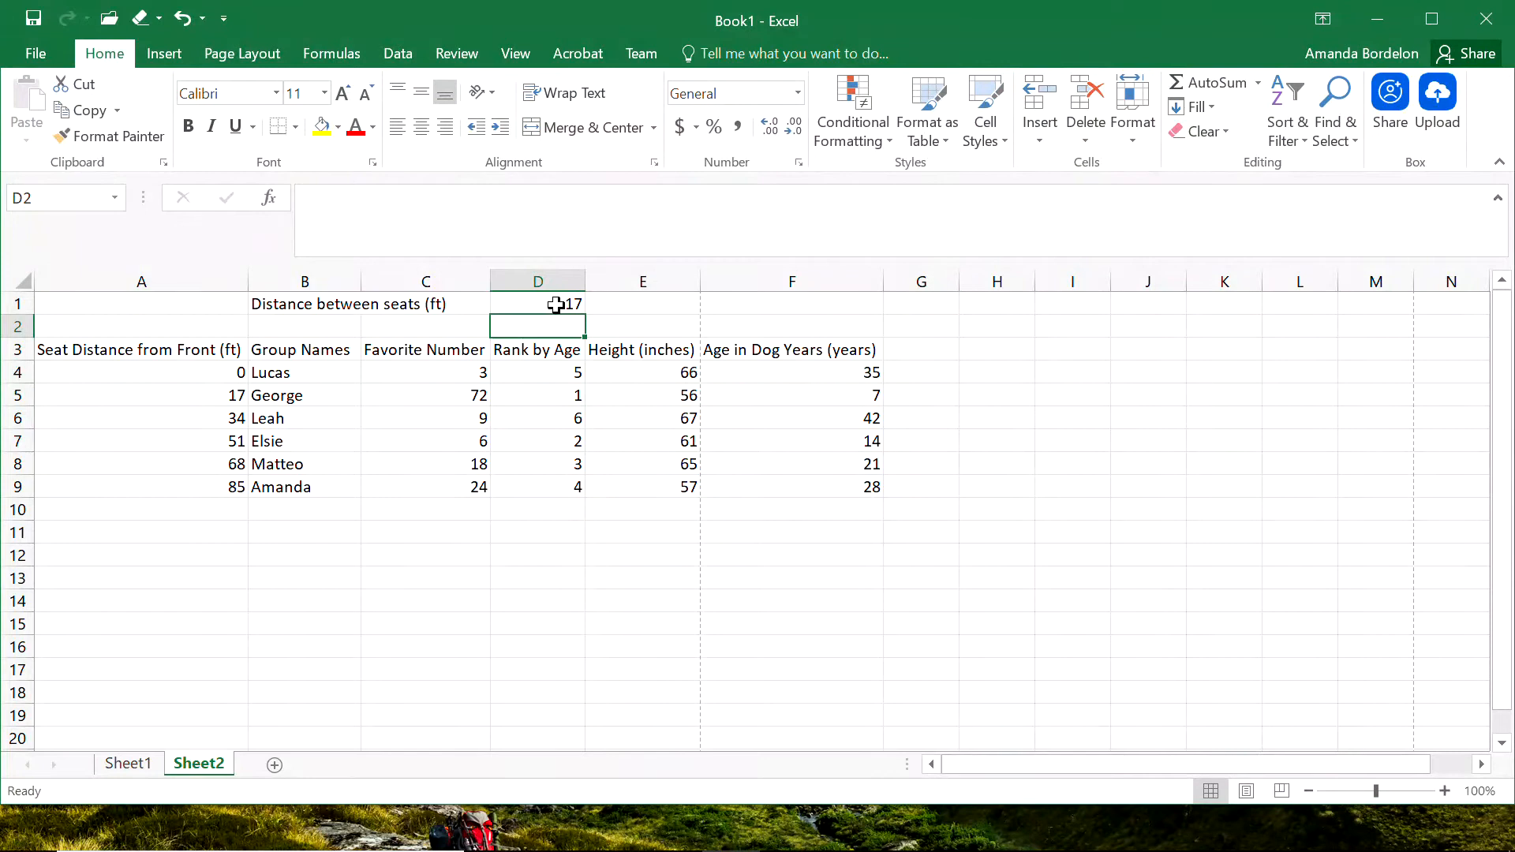
pyautogui.click(443, 519)
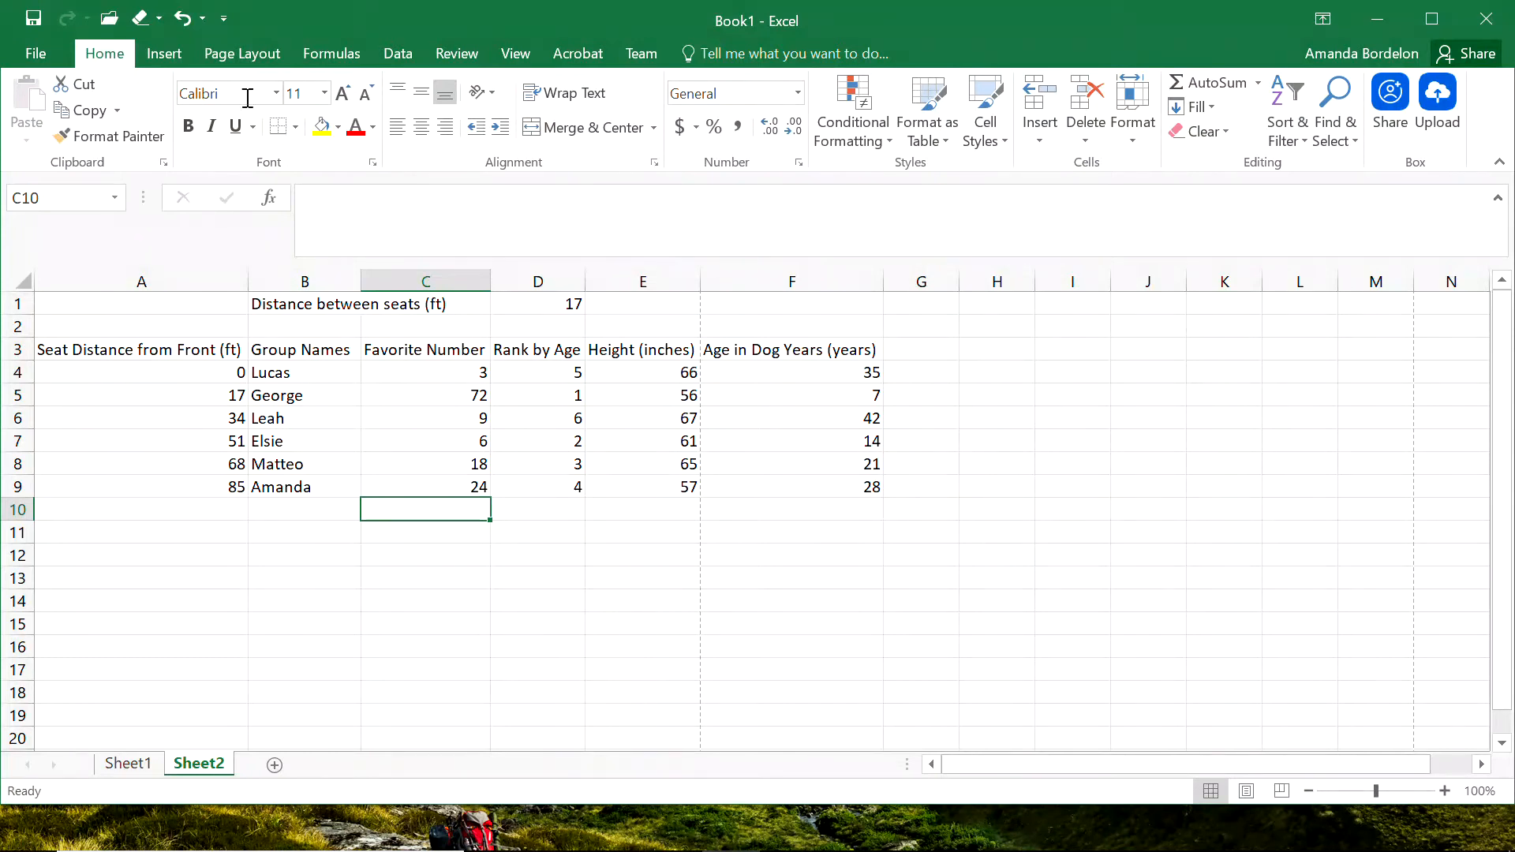
# Insert a Scatter with Straight Lines and Markers chart from B3:C9 and move it clear of the Rank by Age column.
pyautogui.click(161, 54)
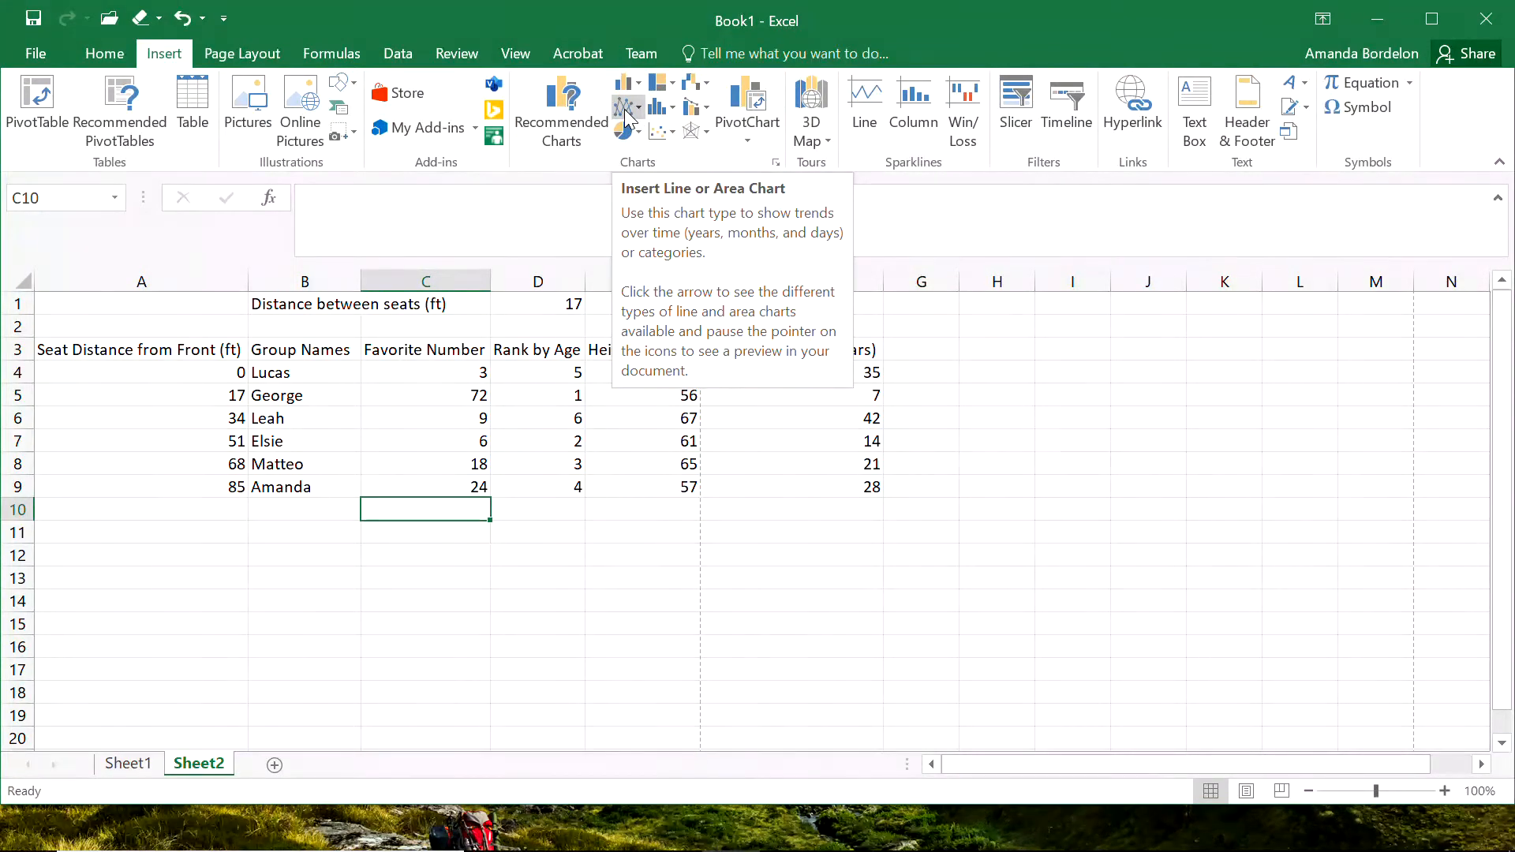
pyautogui.click(510, 584)
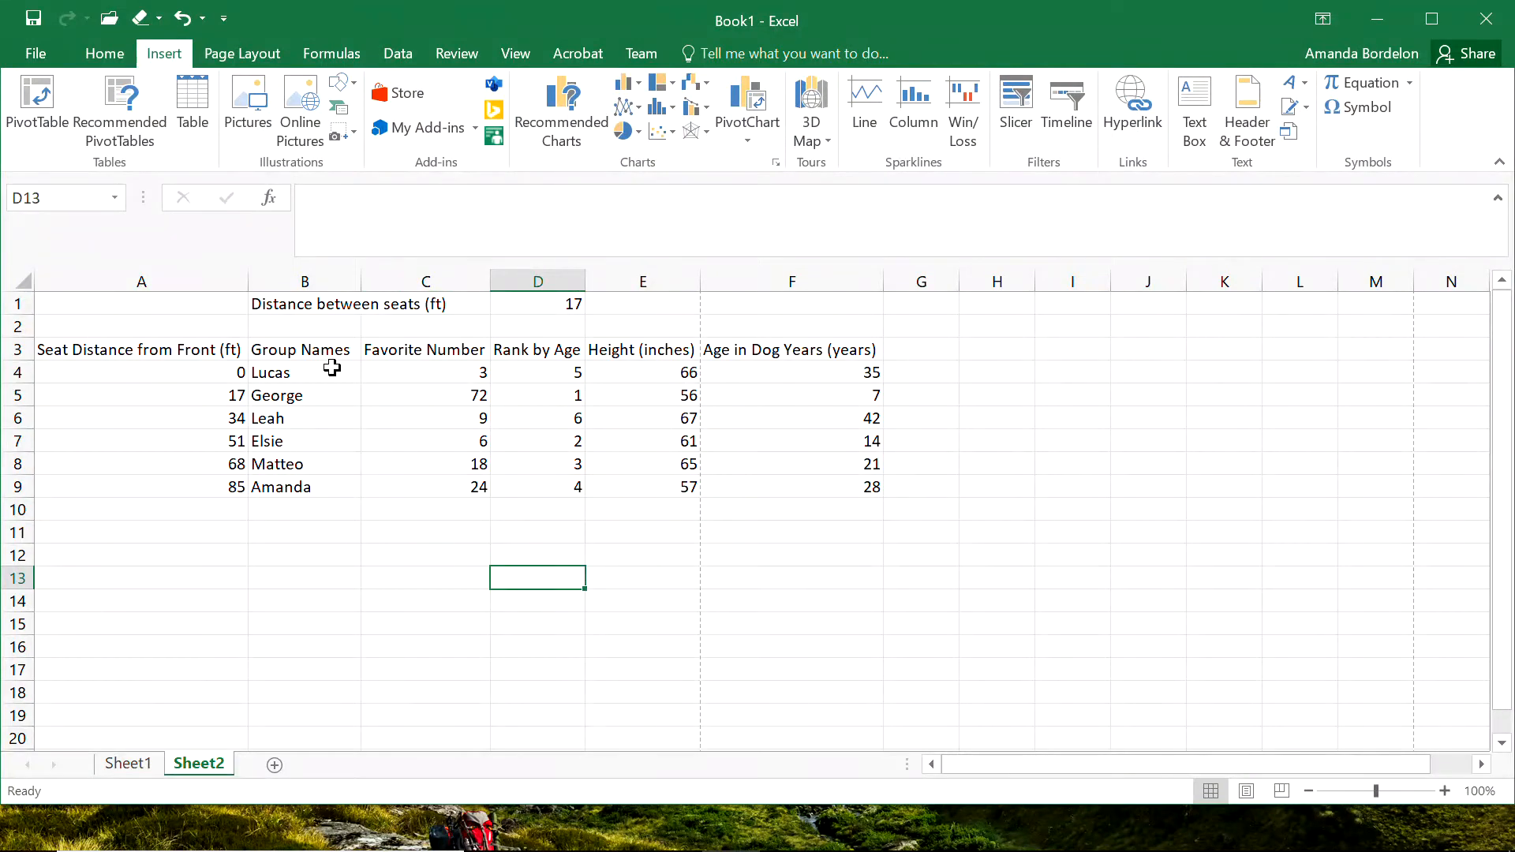
pyautogui.moveTo(303, 348); pyautogui.dragTo(403, 490)
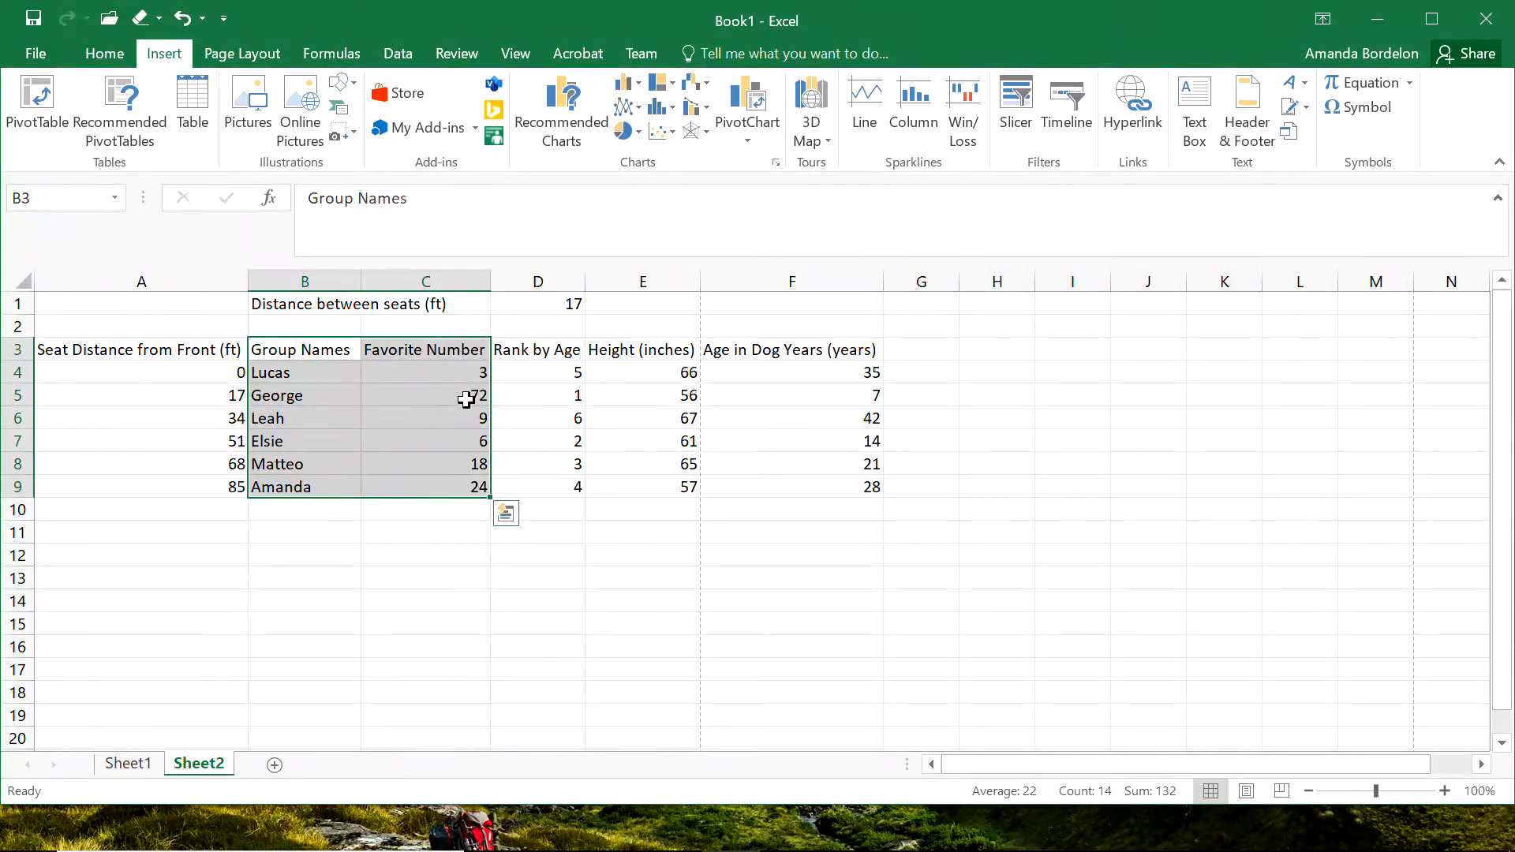
pyautogui.click(673, 134)
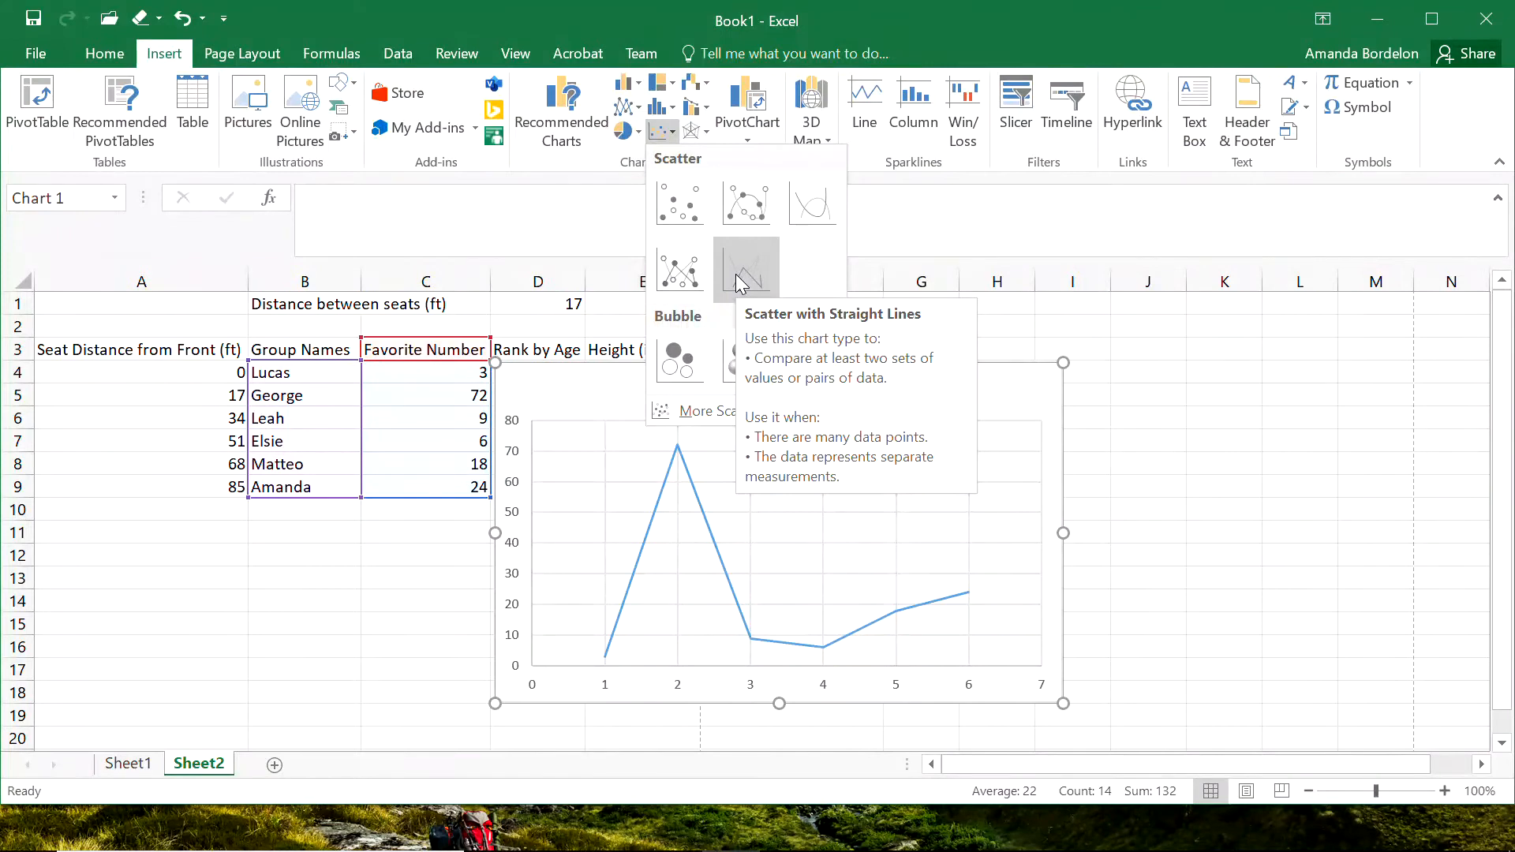
pyautogui.click(679, 270)
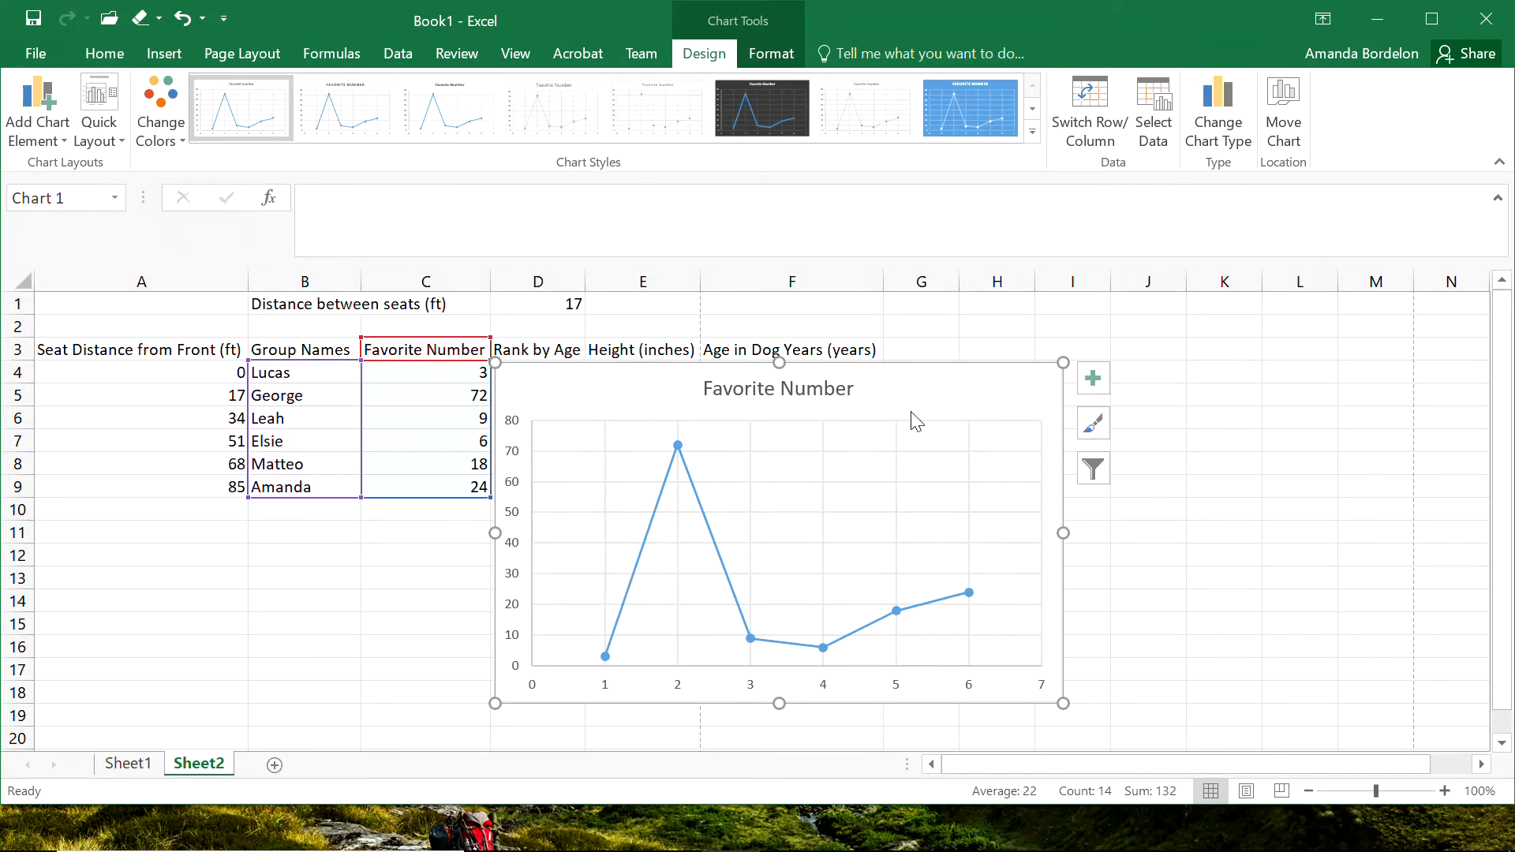
pyautogui.moveTo(605, 376); pyautogui.dragTo(726, 324)
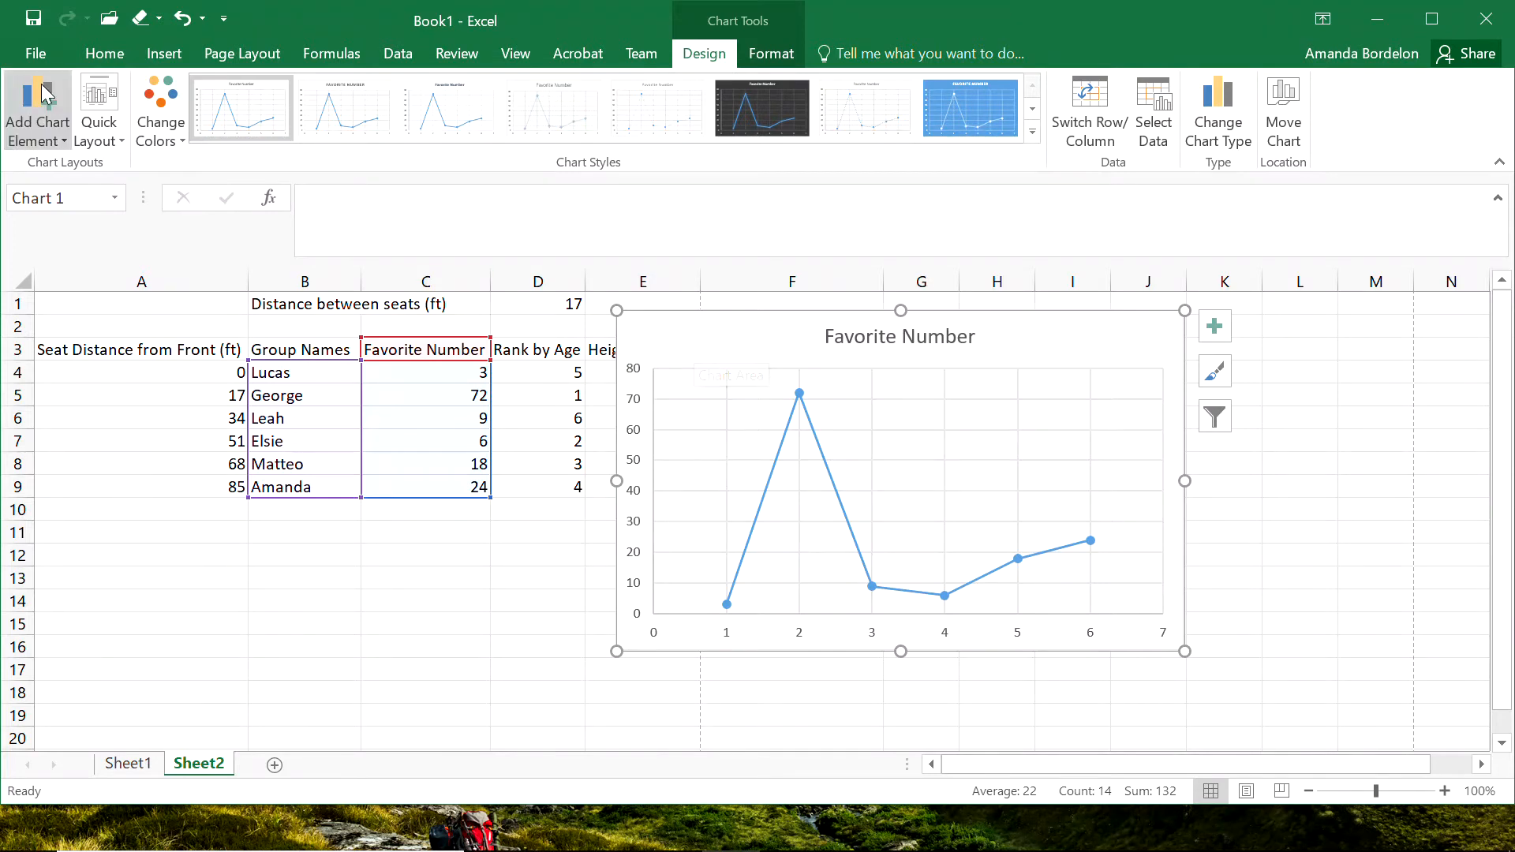
pyautogui.click(41, 142)
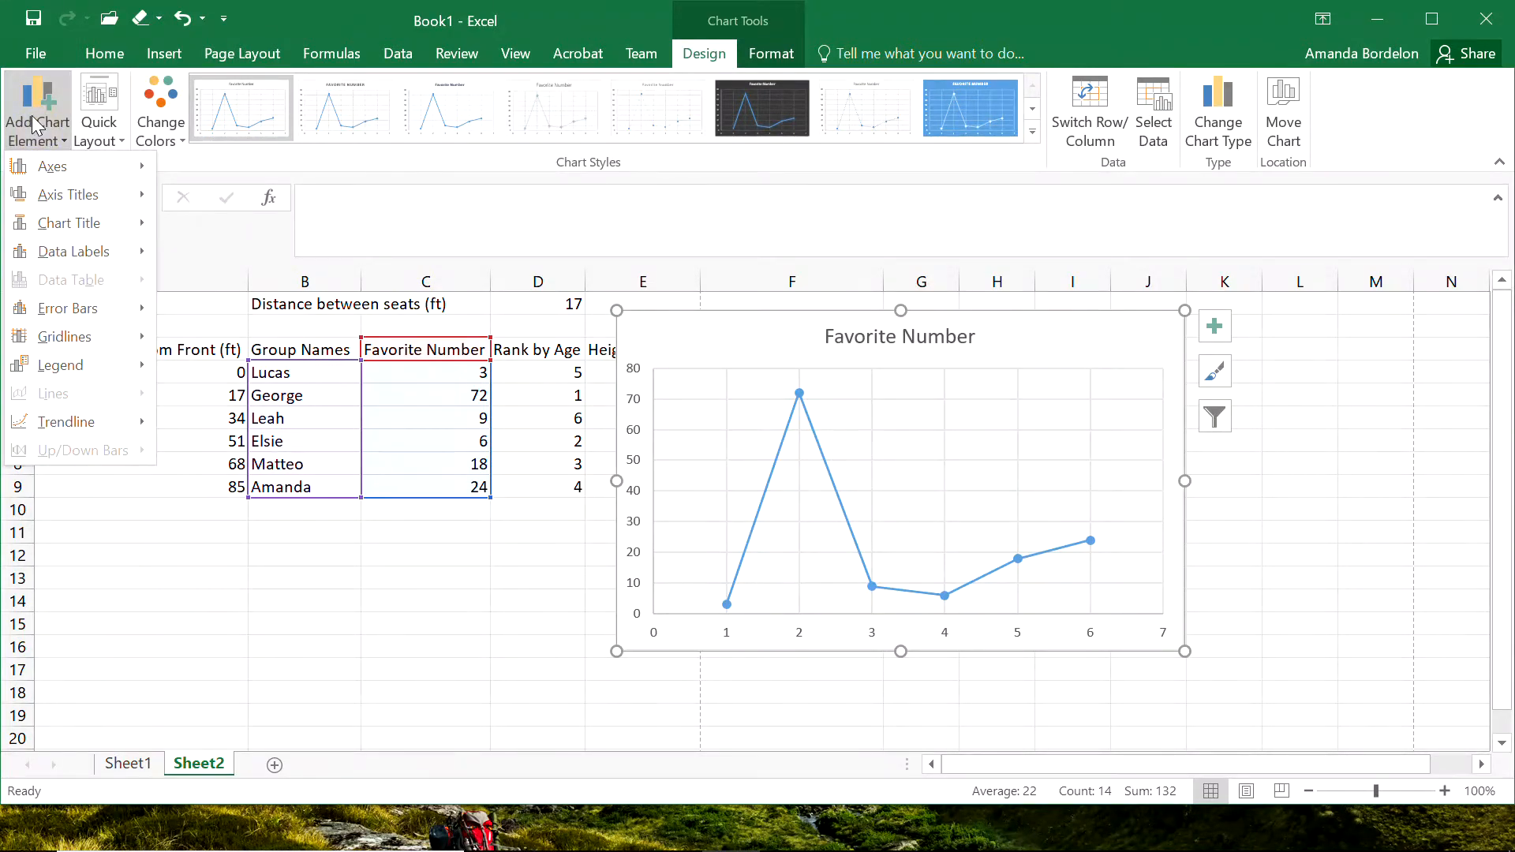
pyautogui.click(553, 599)
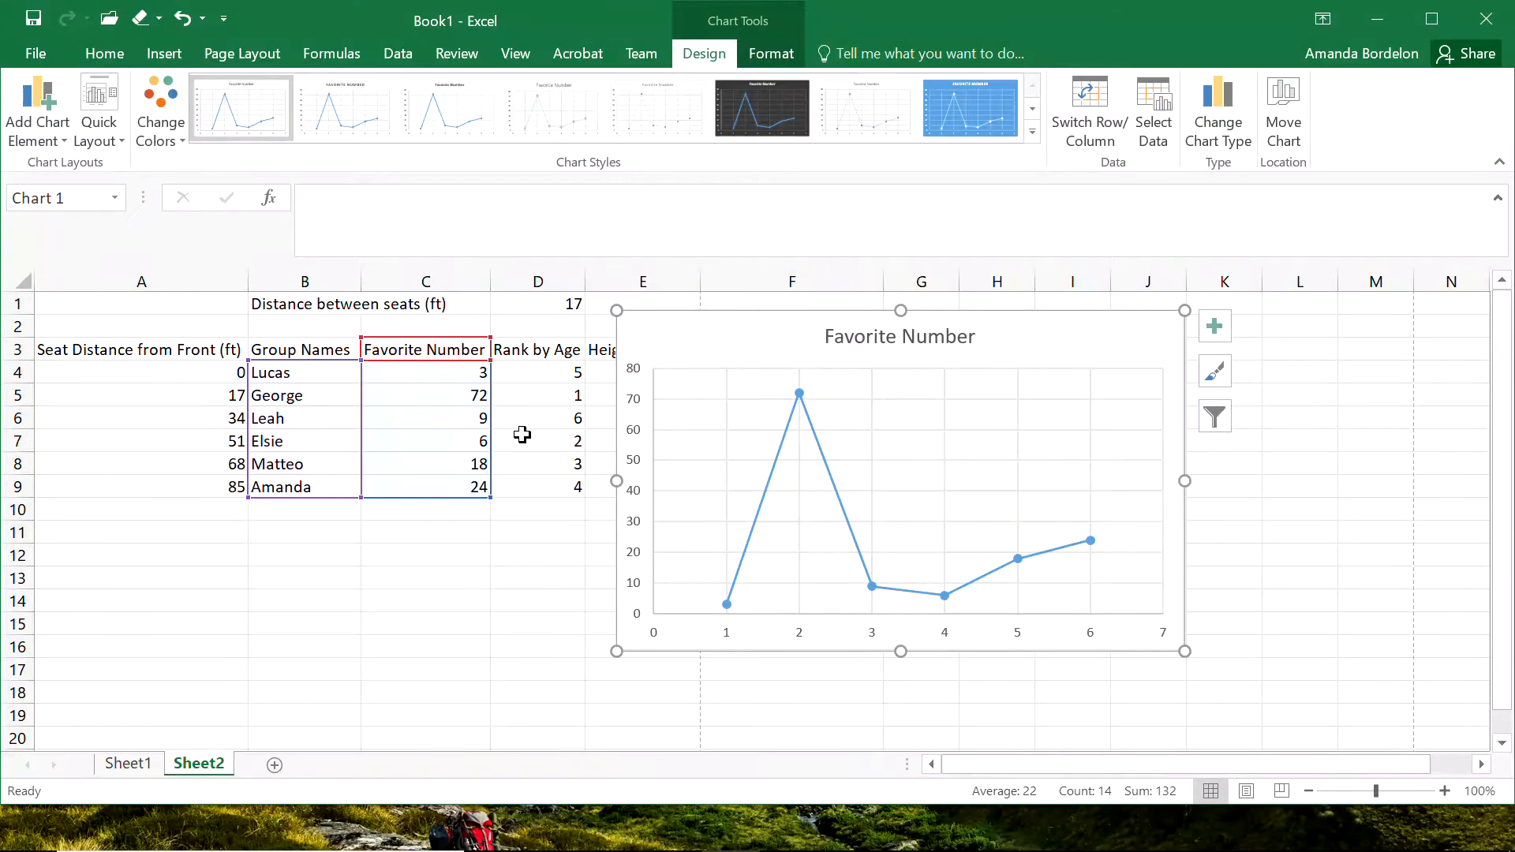
pyautogui.click(547, 602)
pyautogui.click(766, 359)
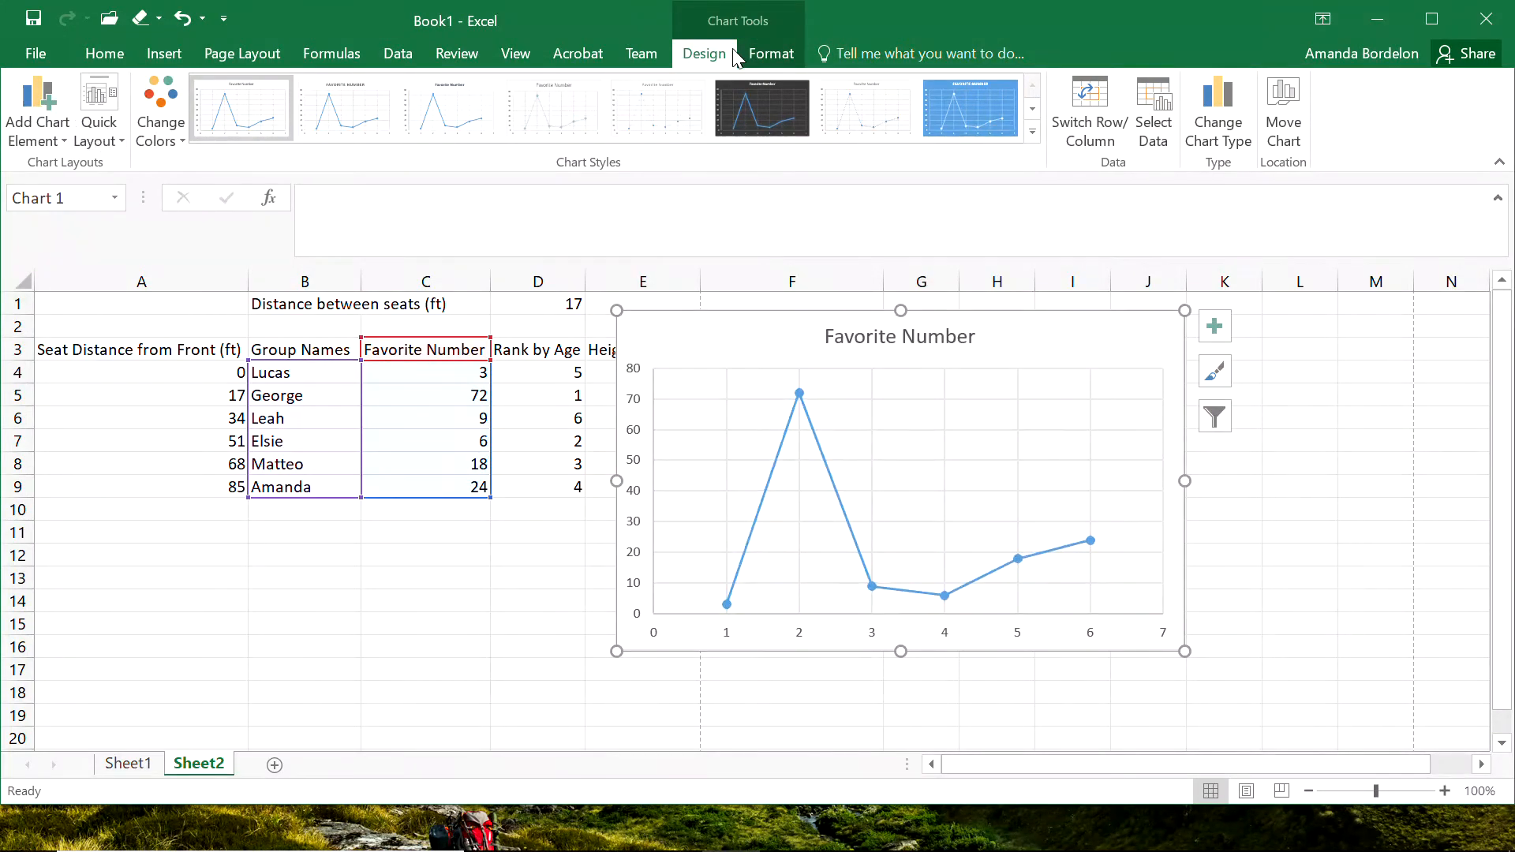
# Add a primary horizontal axis title to the favorite number chart and set its text to "Group Names".
pyautogui.click(34, 138)
pyautogui.moveTo(51, 197)
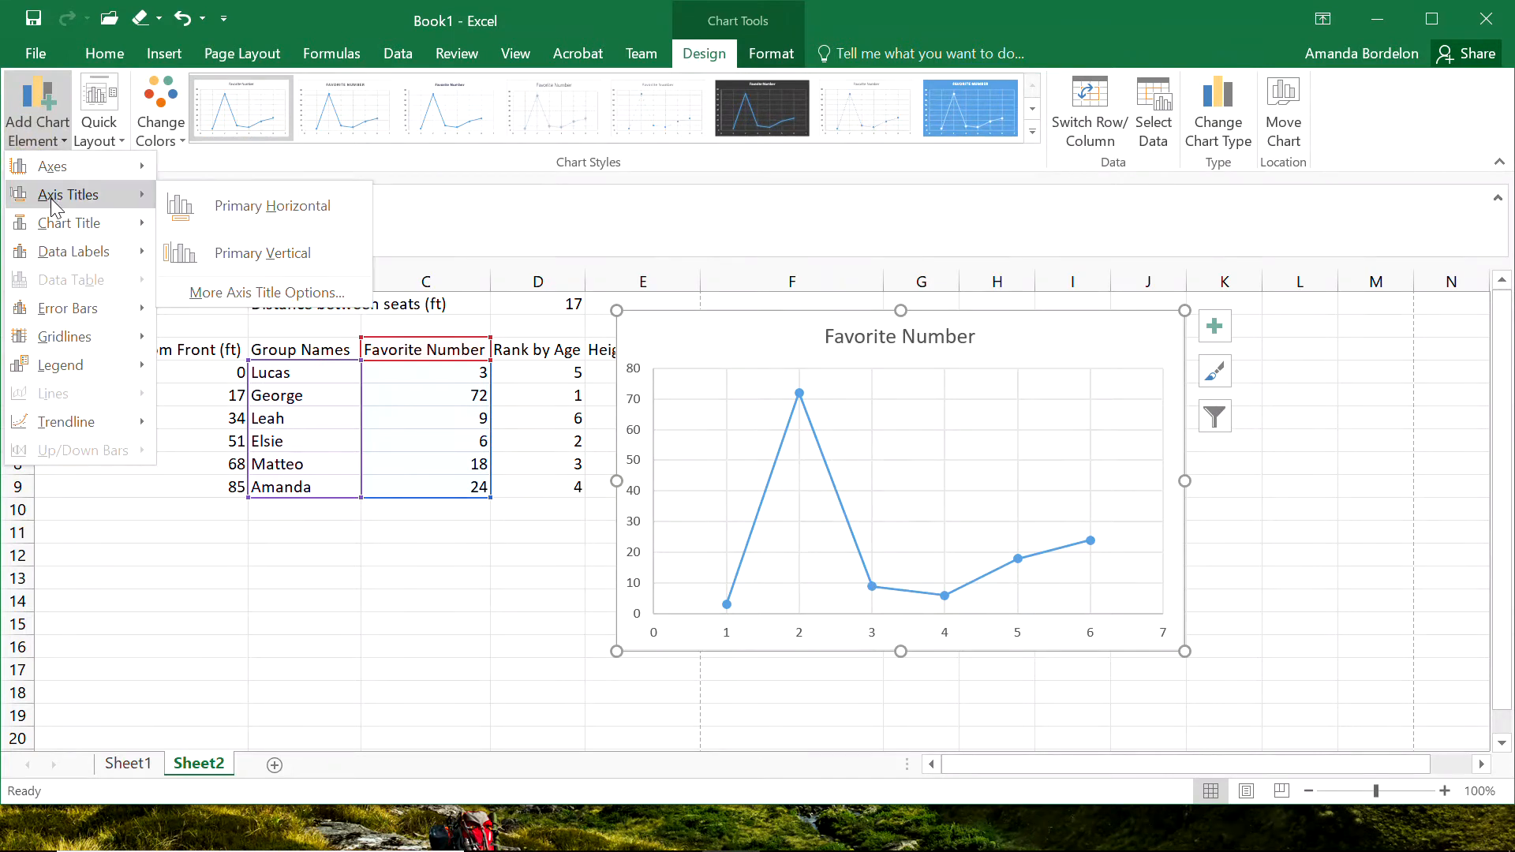
pyautogui.click(268, 209)
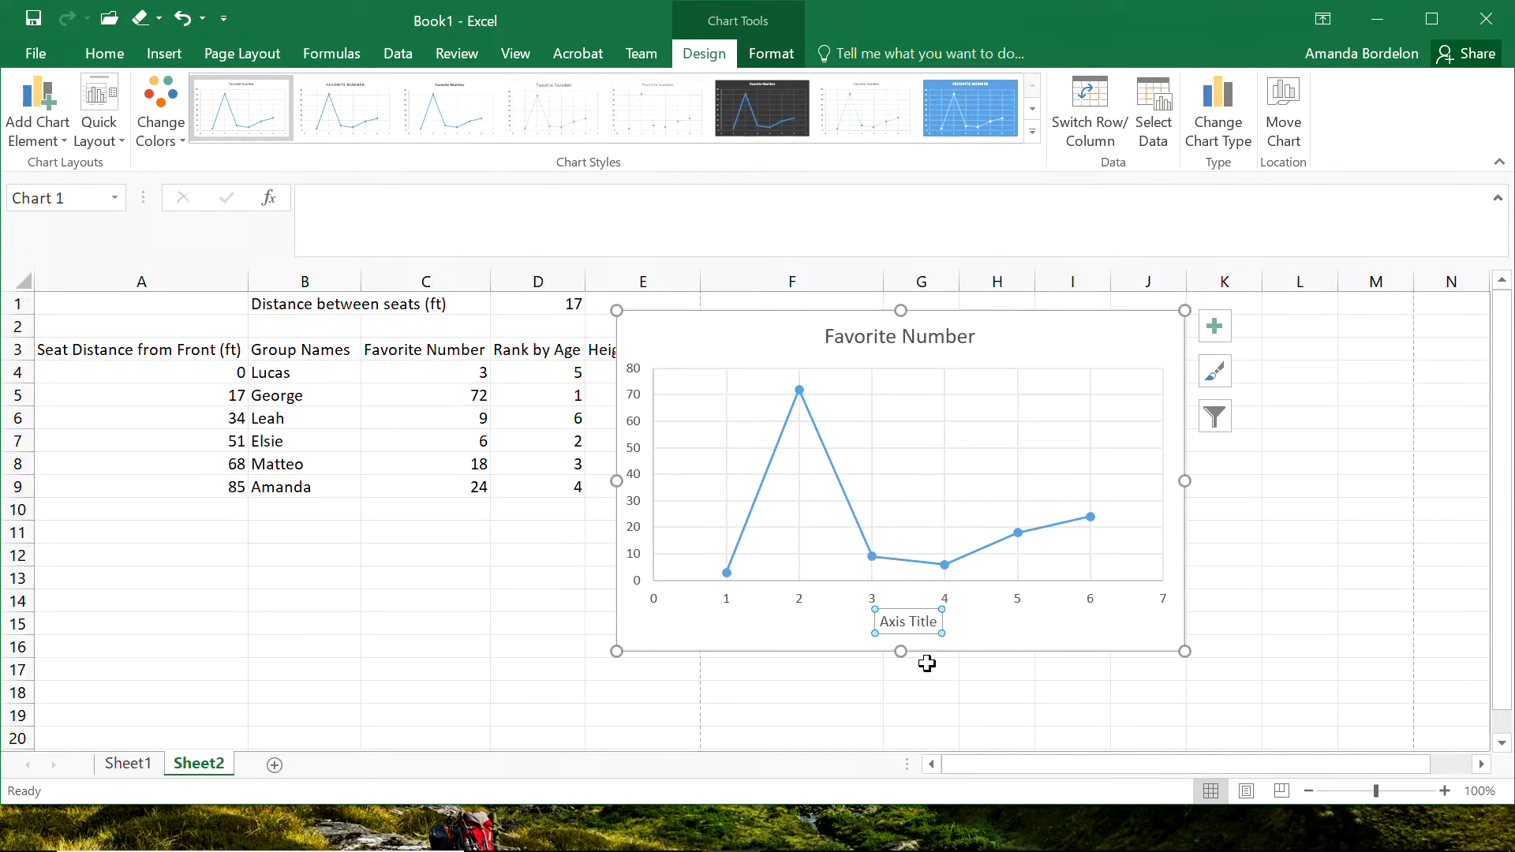
pyautogui.write('Group Names')
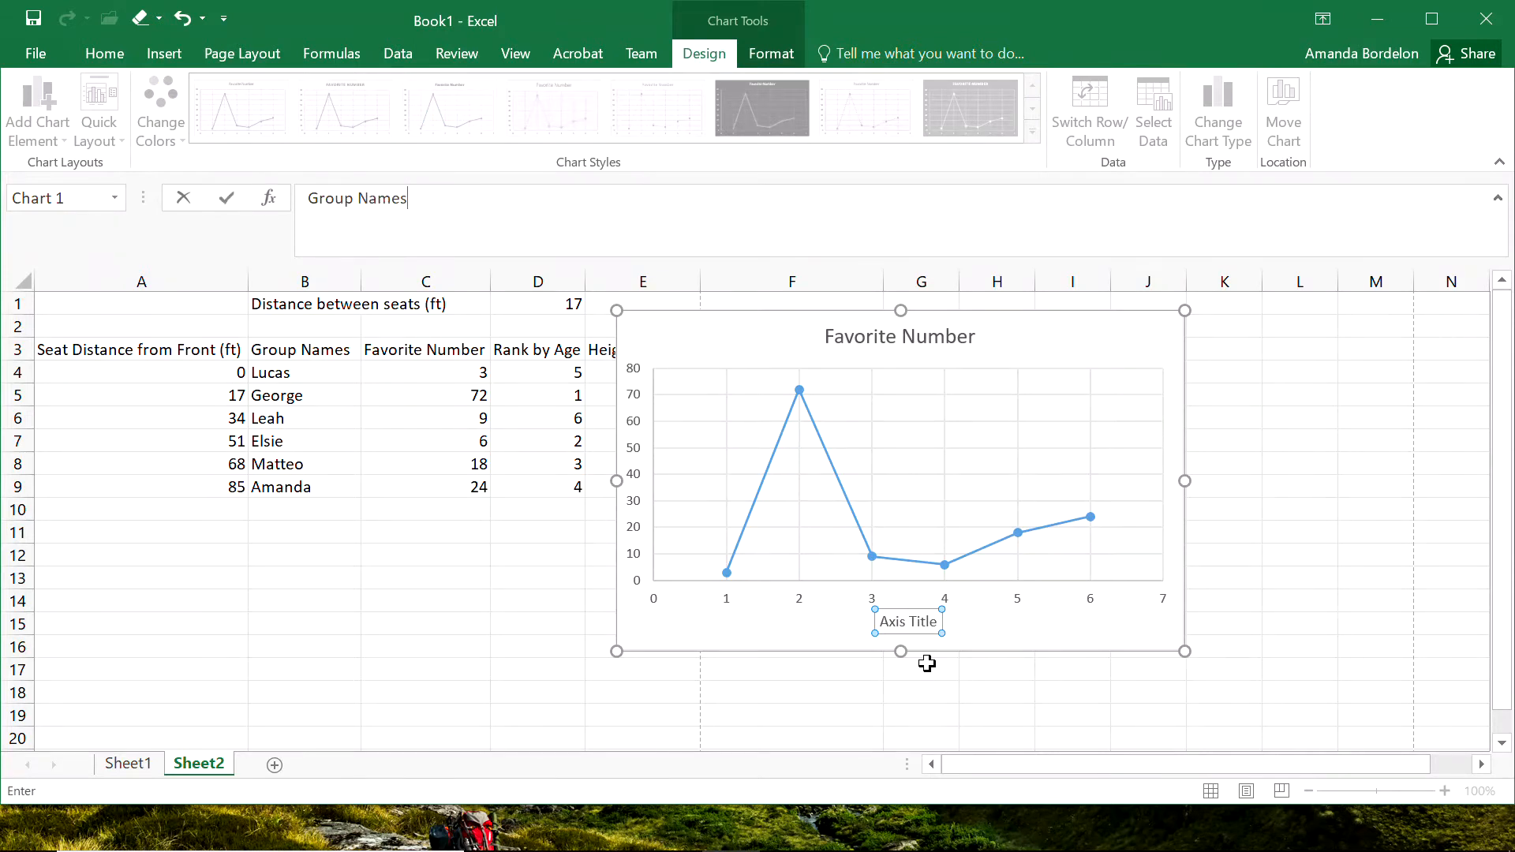
pyautogui.press('Return')
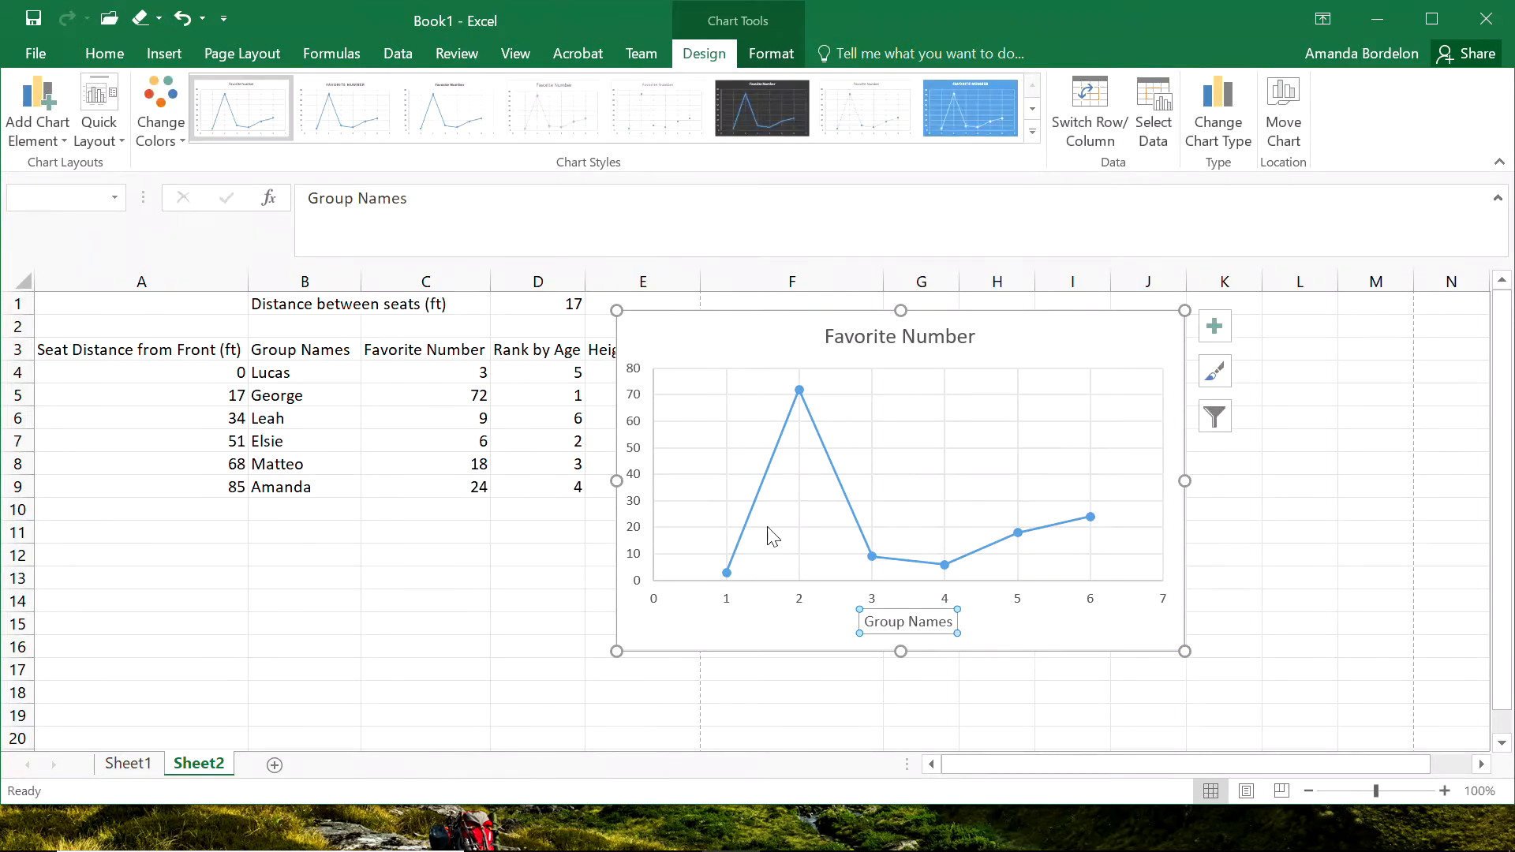
# Add a primary vertical axis title to the chart and set its text to "Favorite Number".
pyautogui.click(41, 120)
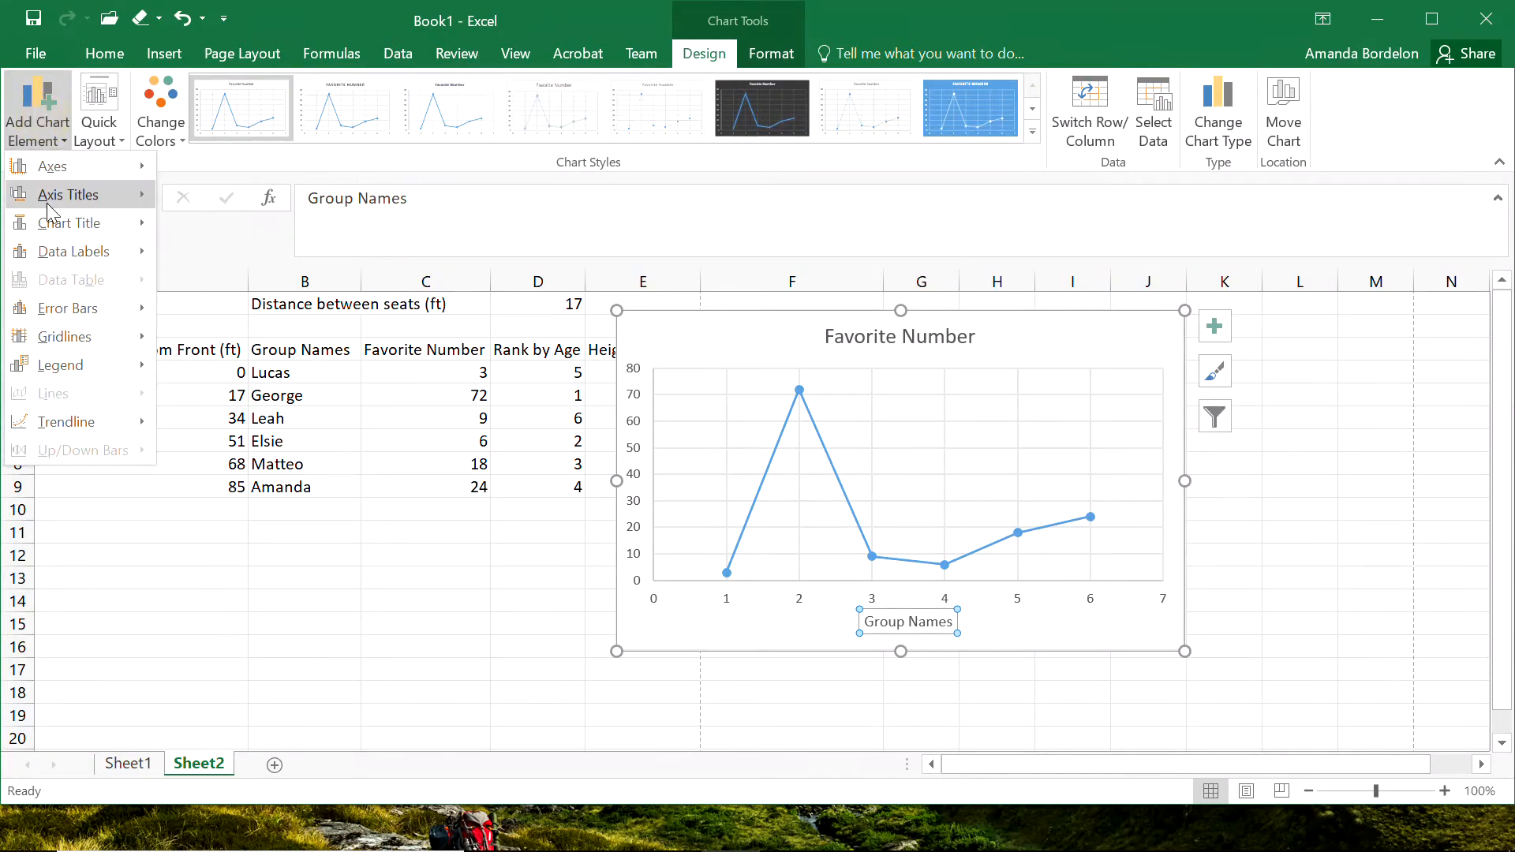
pyautogui.moveTo(50, 197)
pyautogui.click(263, 260)
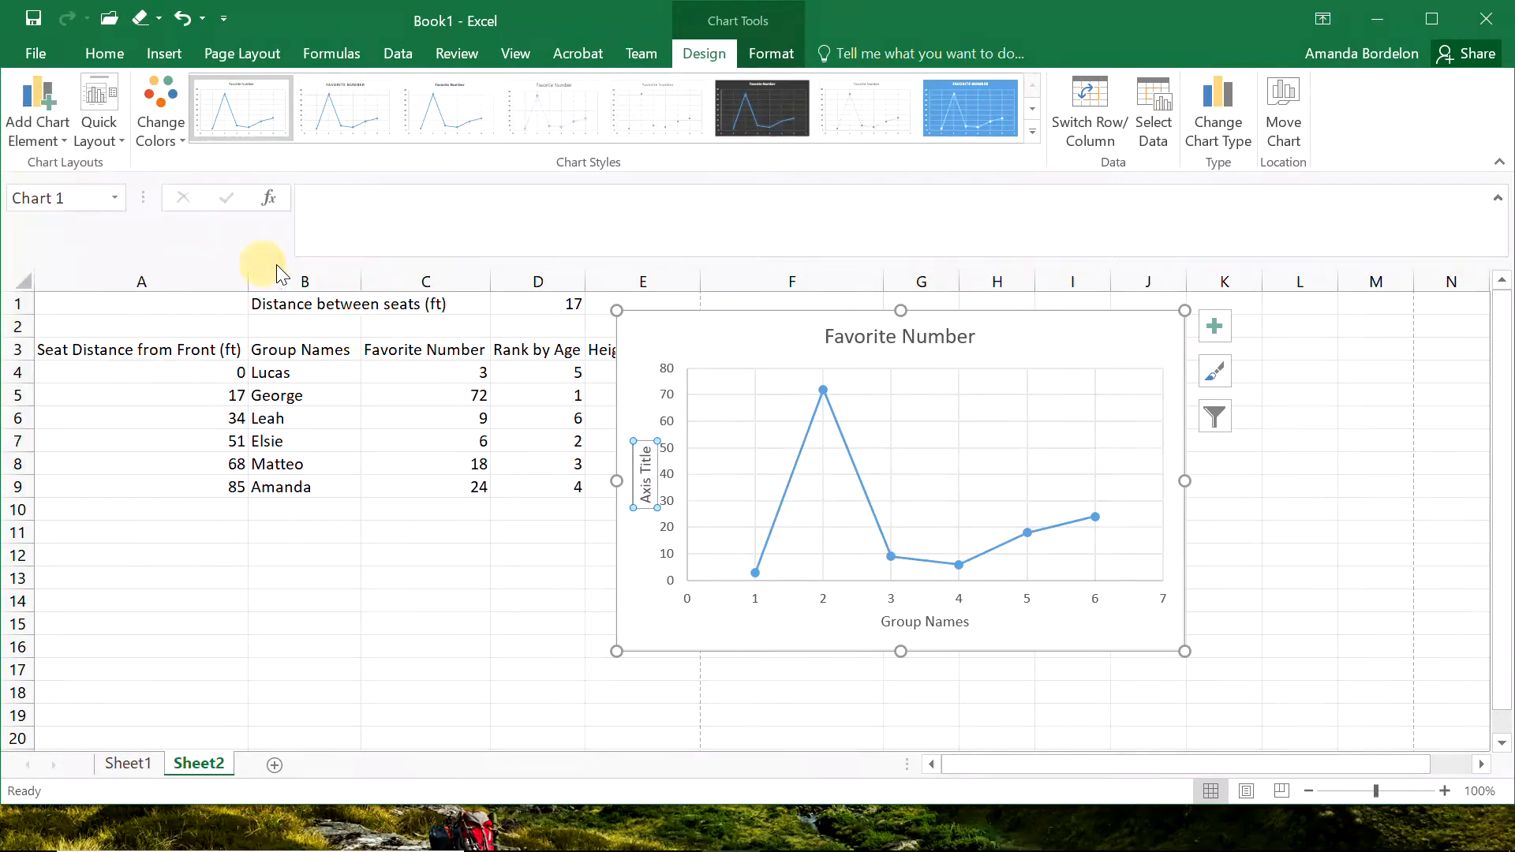
pyautogui.write('Fav')
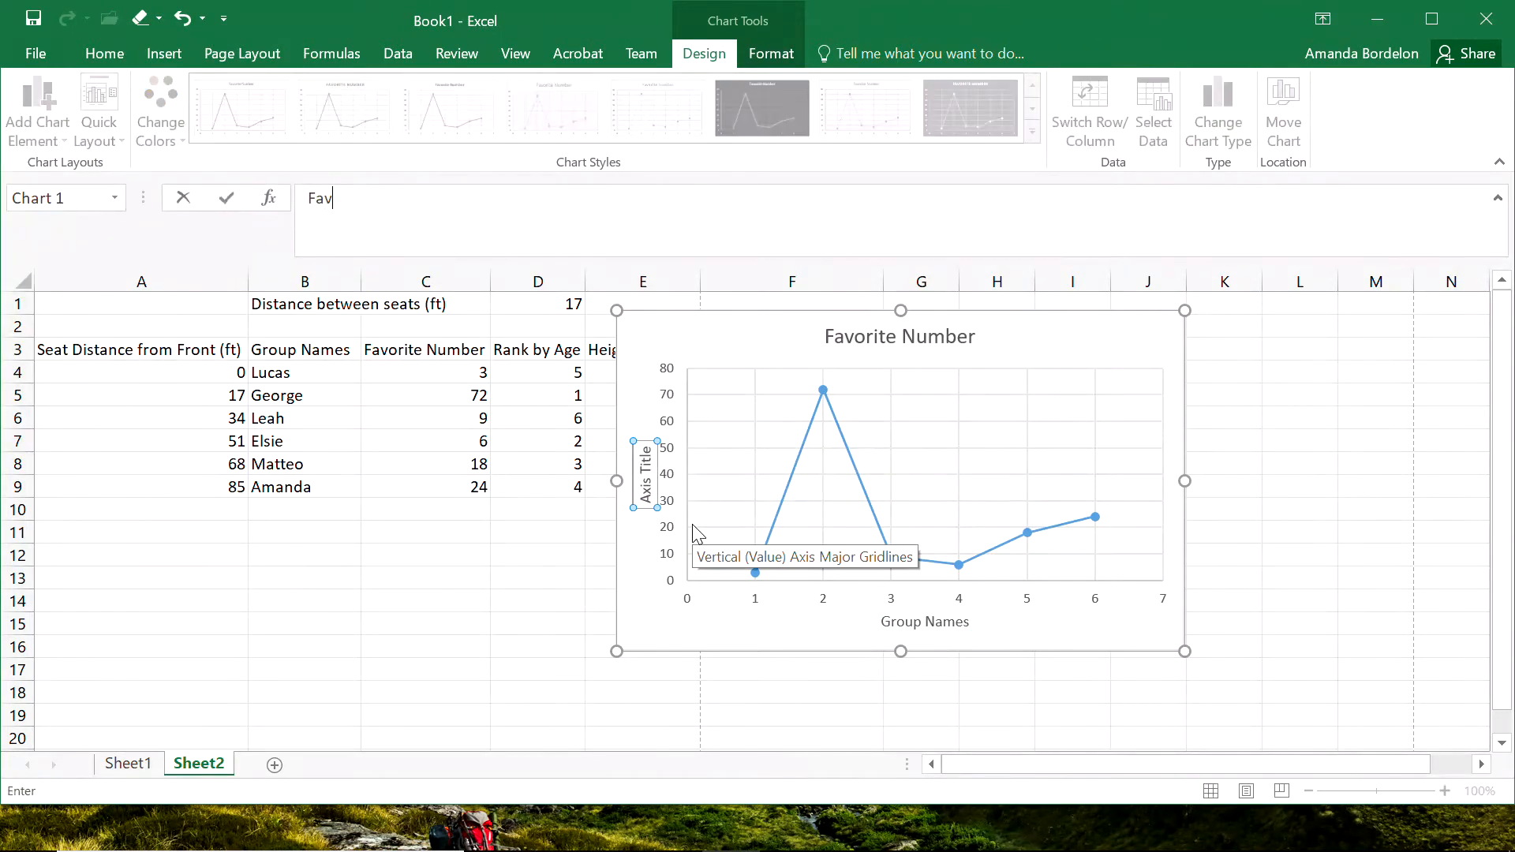
pyautogui.write('orite Number')
pyautogui.press('Return')
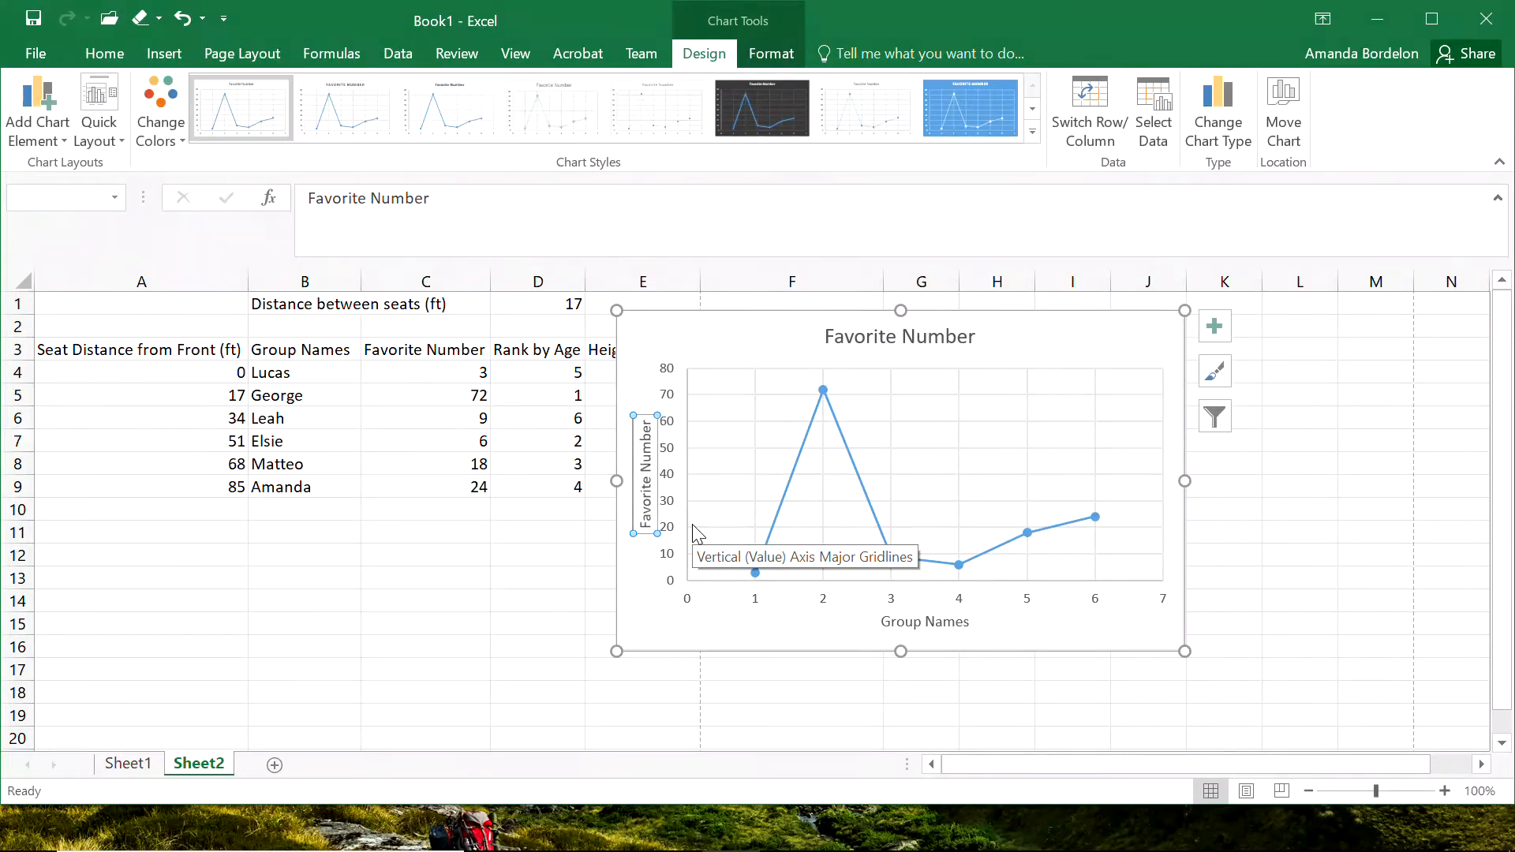
pyautogui.click(577, 692)
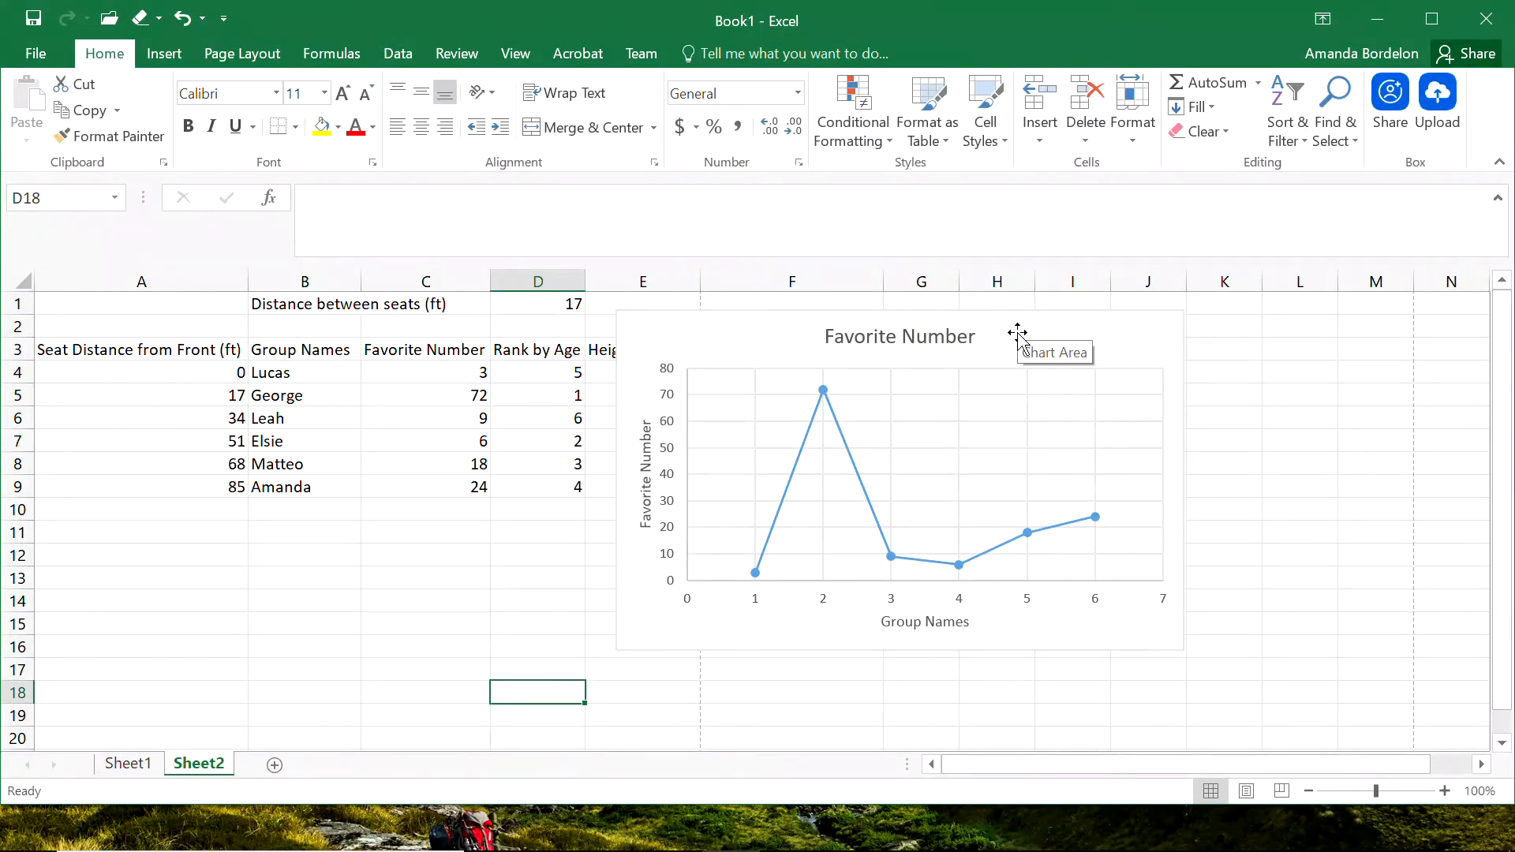
# Shift the chart down off the column headers and replace its title with "Scatter Plot here".
pyautogui.moveTo(1047, 344); pyautogui.dragTo(1076, 412)
pyautogui.click(912, 405)
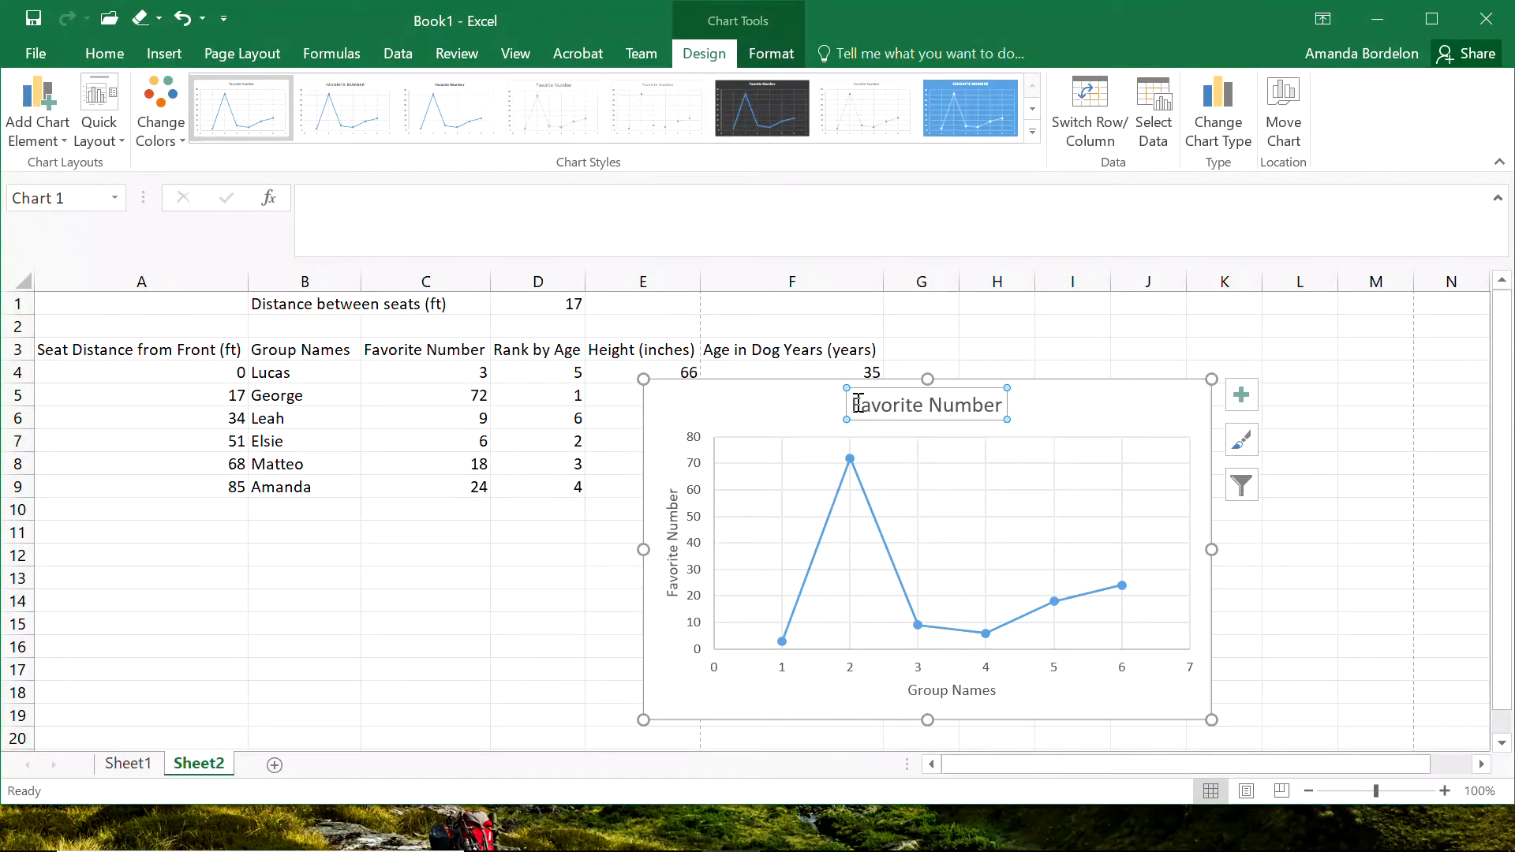
pyautogui.moveTo(858, 405); pyautogui.dragTo(1014, 419)
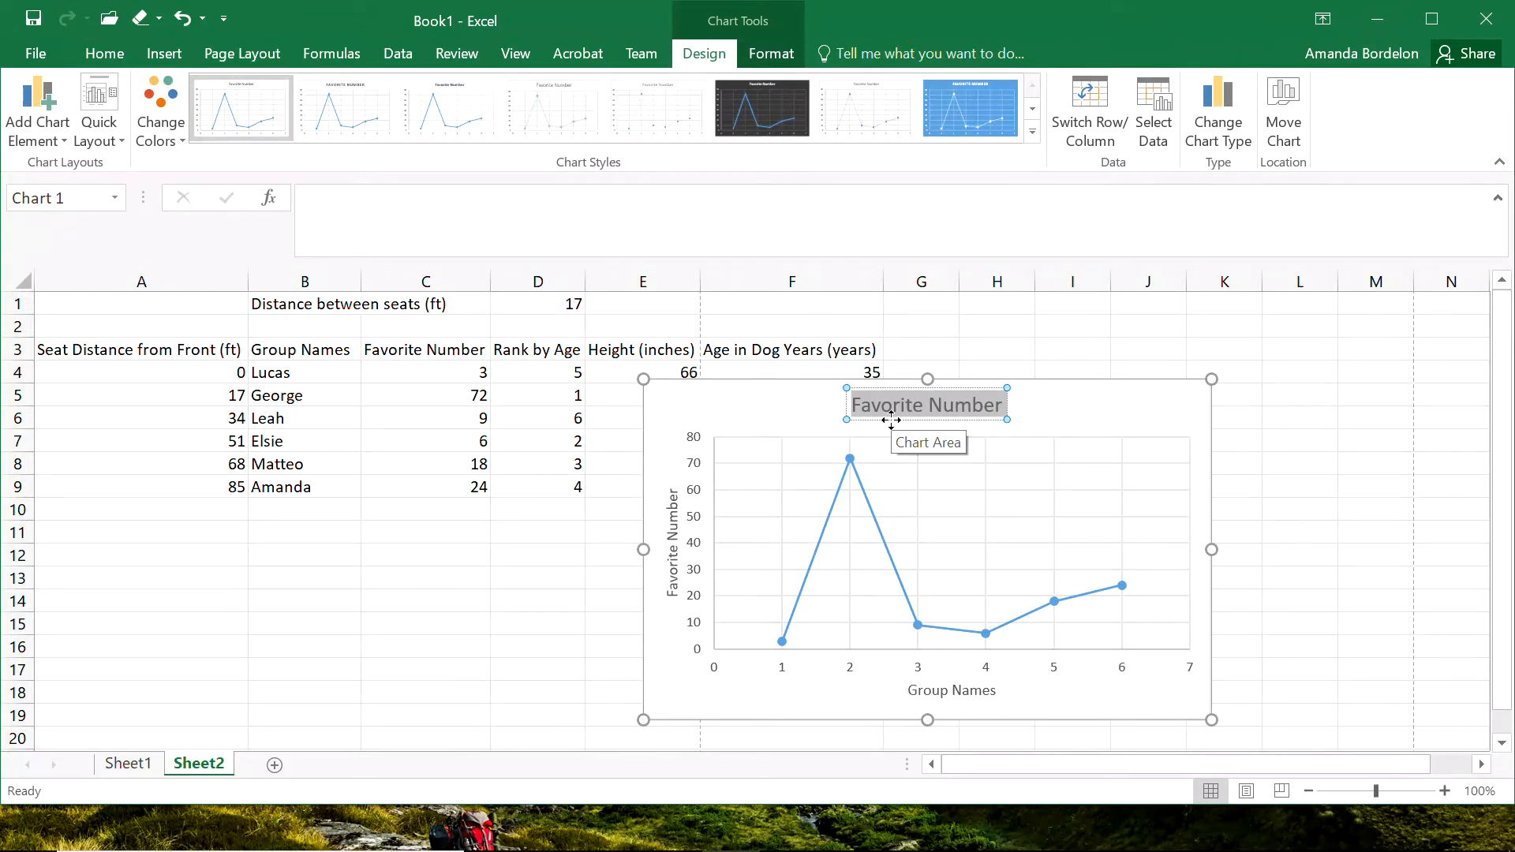
pyautogui.write('Scatt')
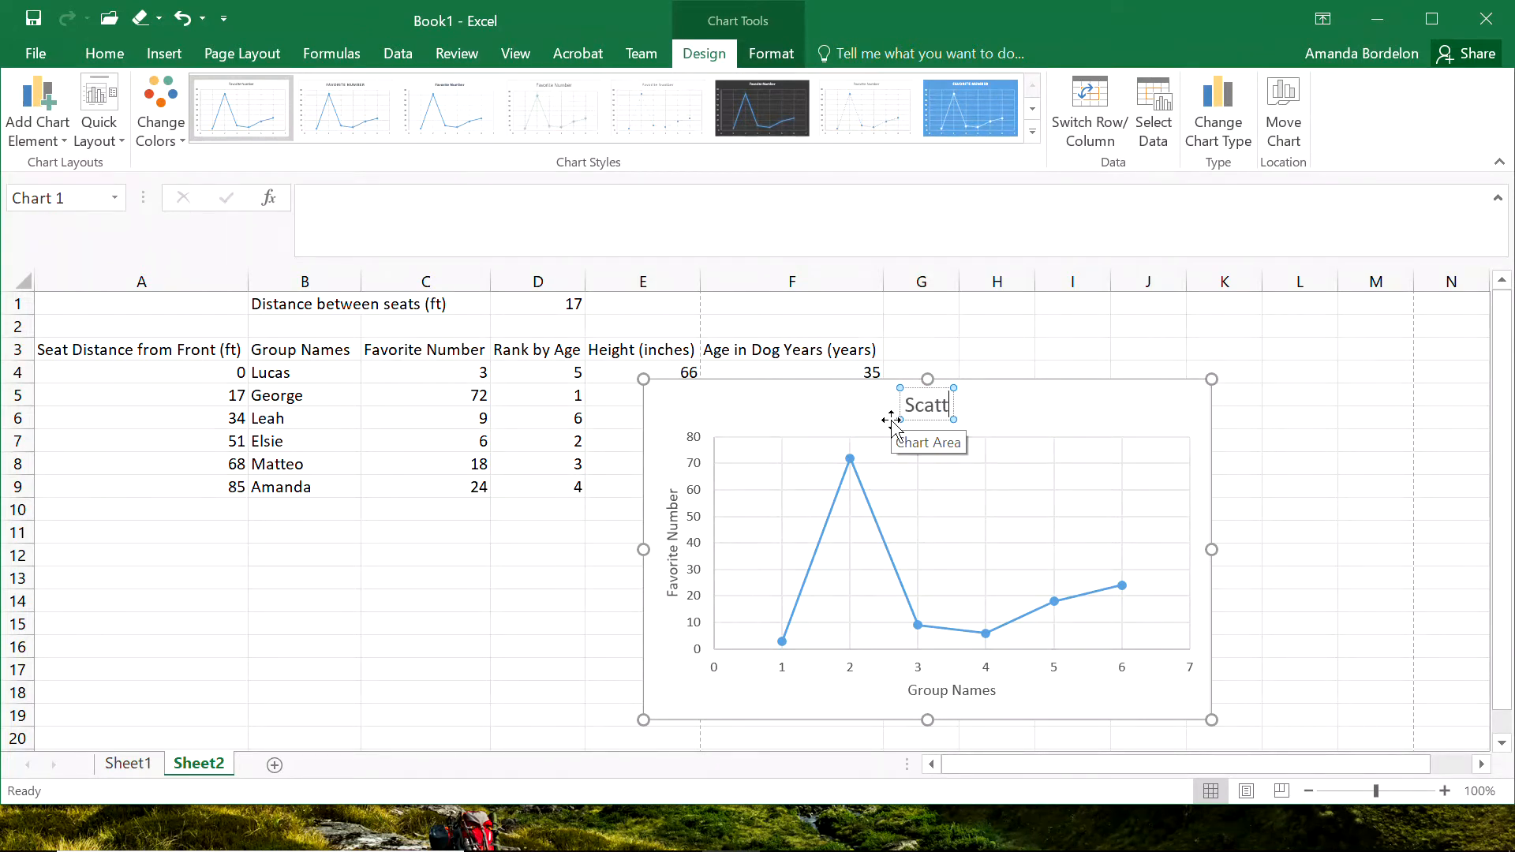
pyautogui.write('er Plot')
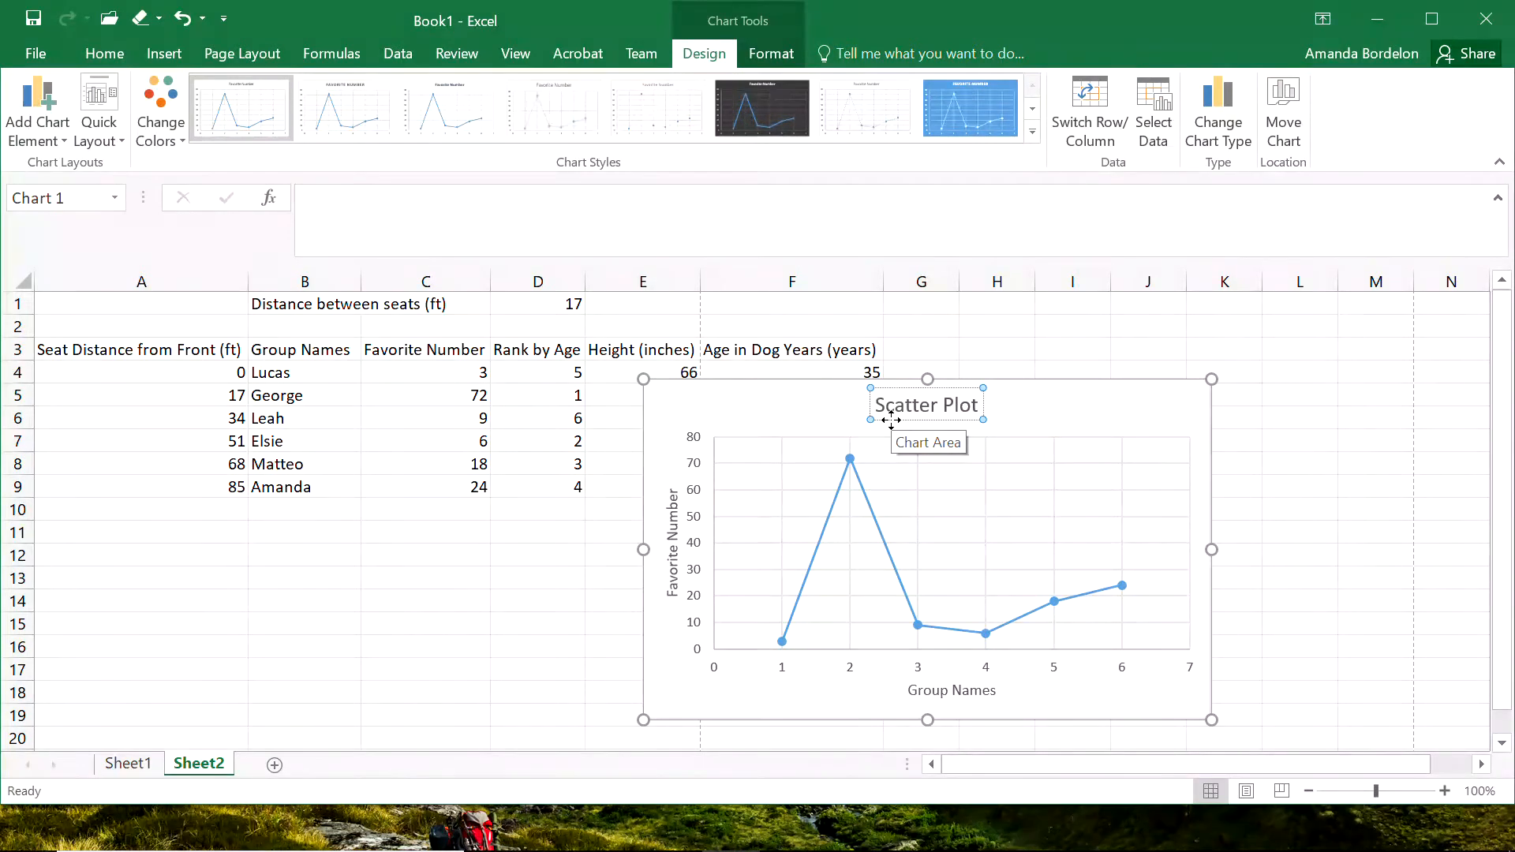
pyautogui.write(' here')
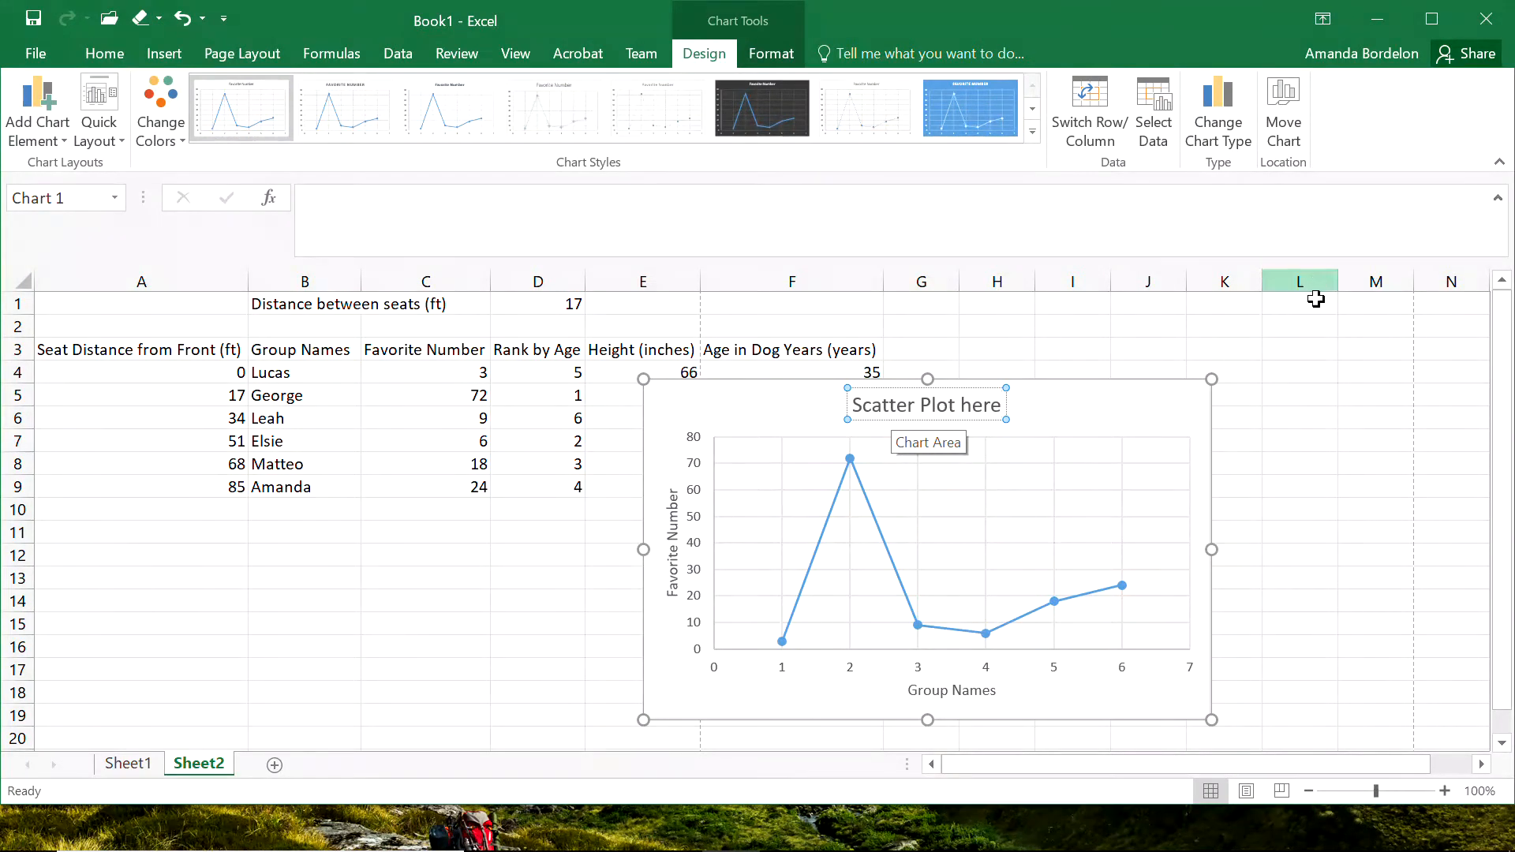
# Move the scatter chart to the empty columns beside Age in Dog Years so the whole table is uncovered.
pyautogui.click(1264, 427)
pyautogui.moveTo(1105, 413); pyautogui.dragTo(1372, 335)
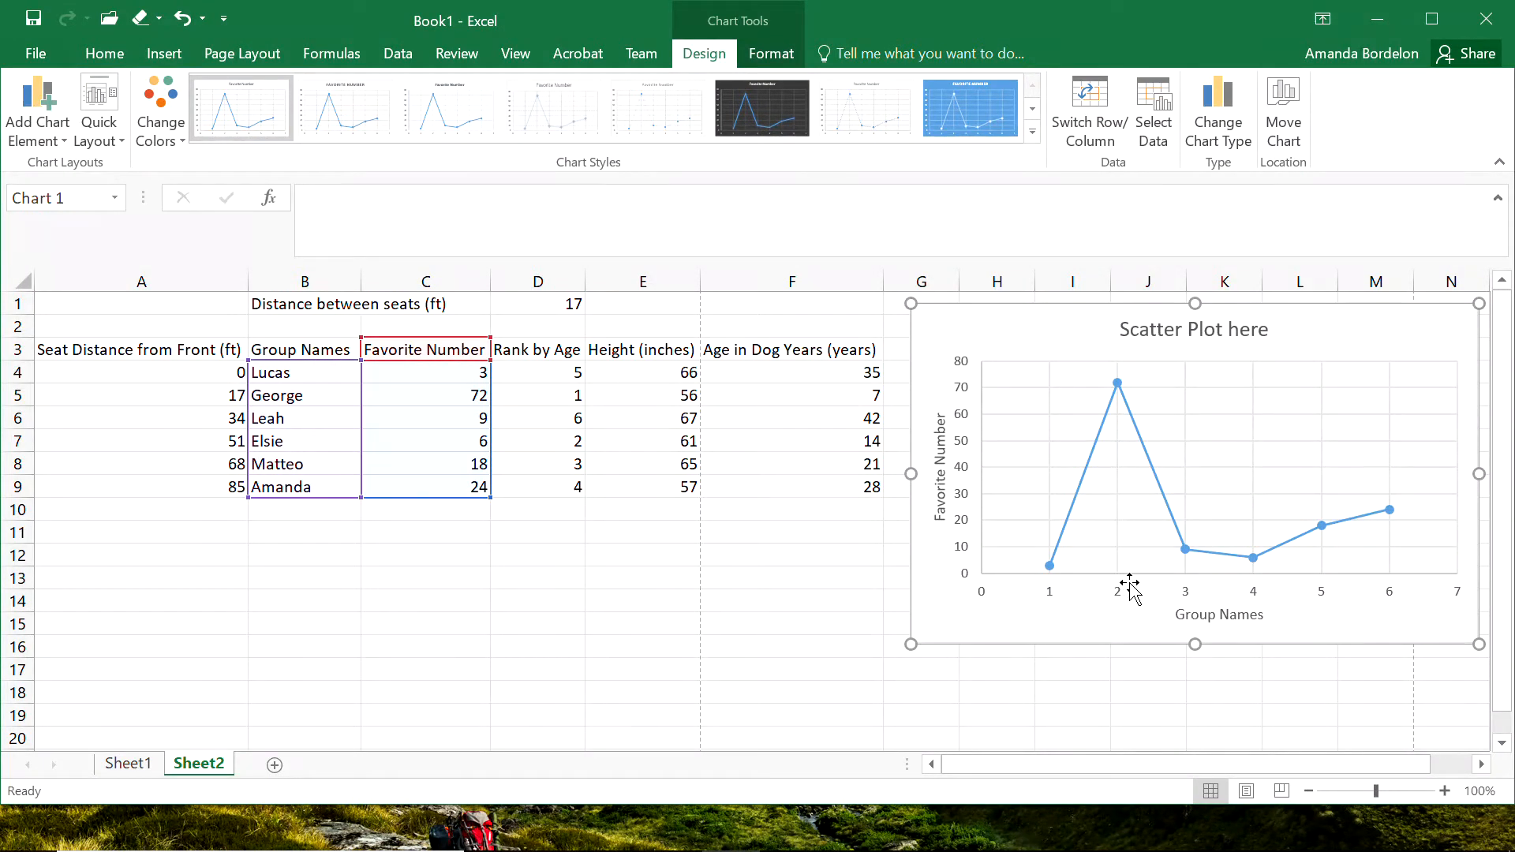
pyautogui.click(822, 626)
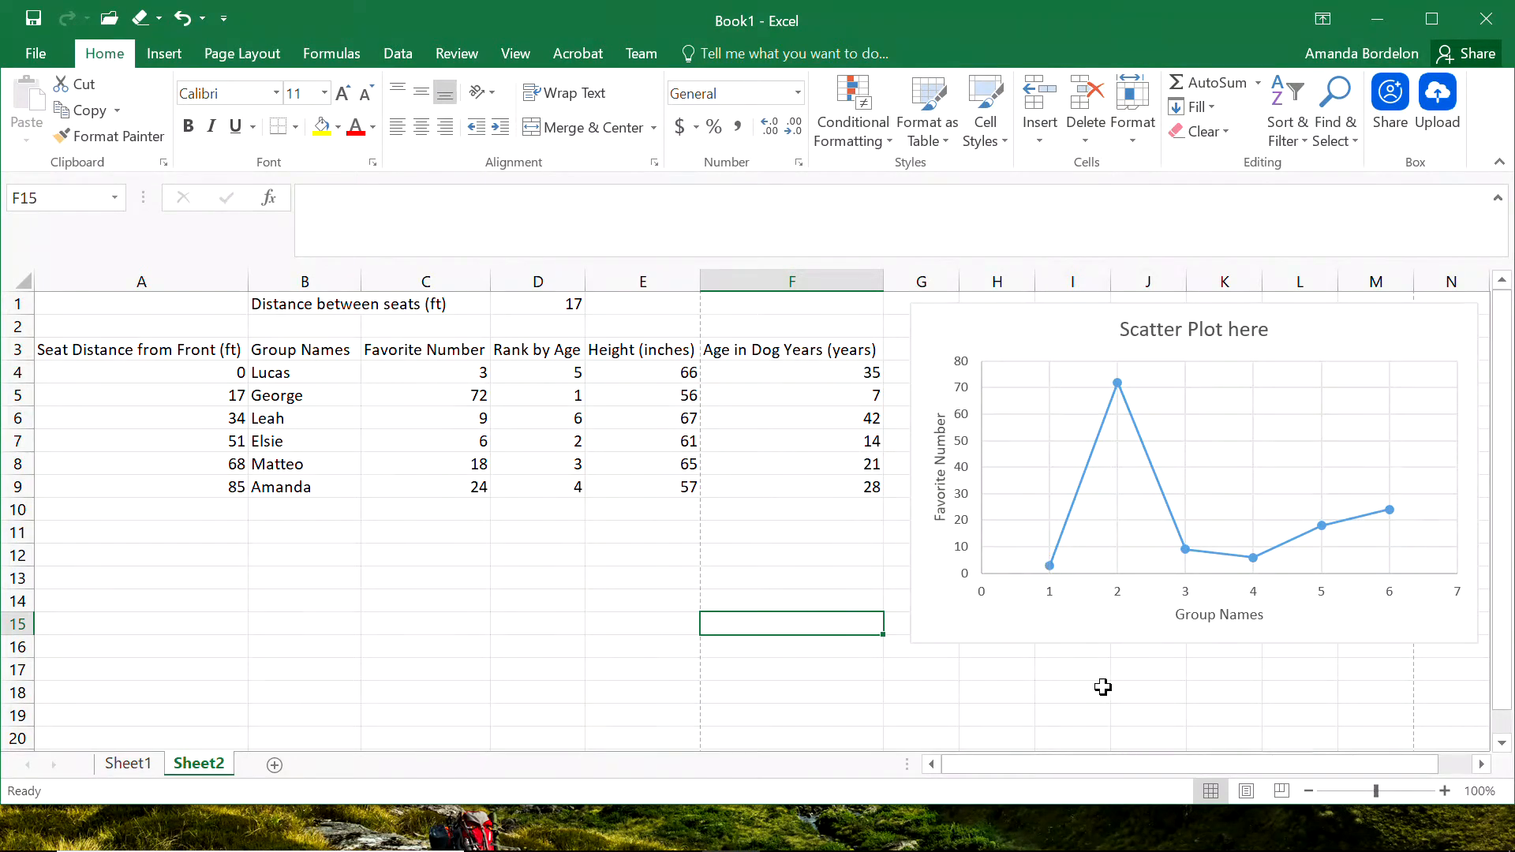
# Copy the scatter chart and paste the duplicate at cell C13 below the table.
pyautogui.click(992, 637)
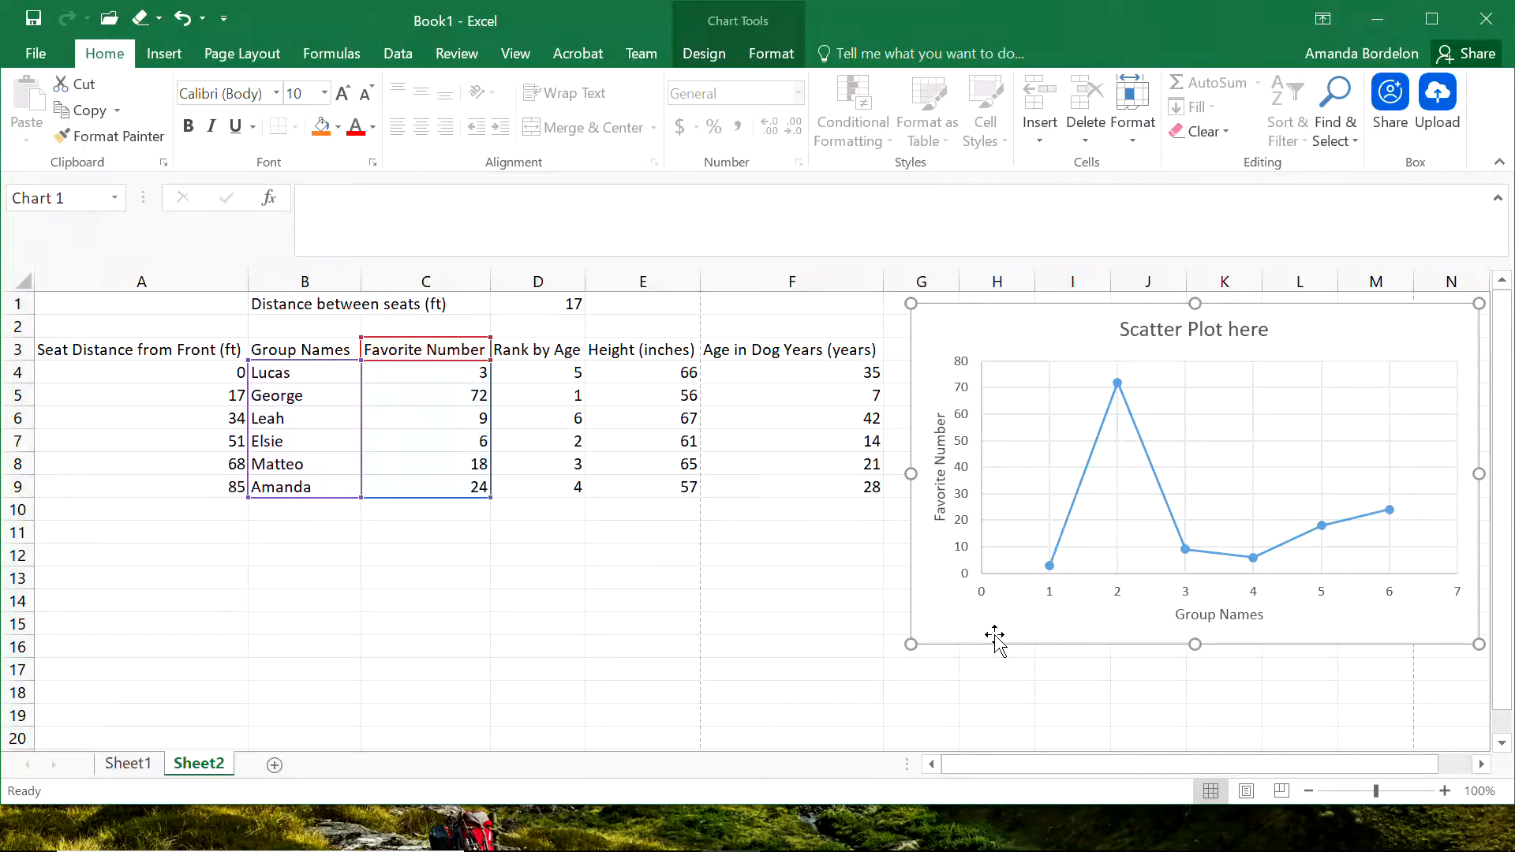
pyautogui.hotkey('ctrl', 'c')
pyautogui.click(435, 581)
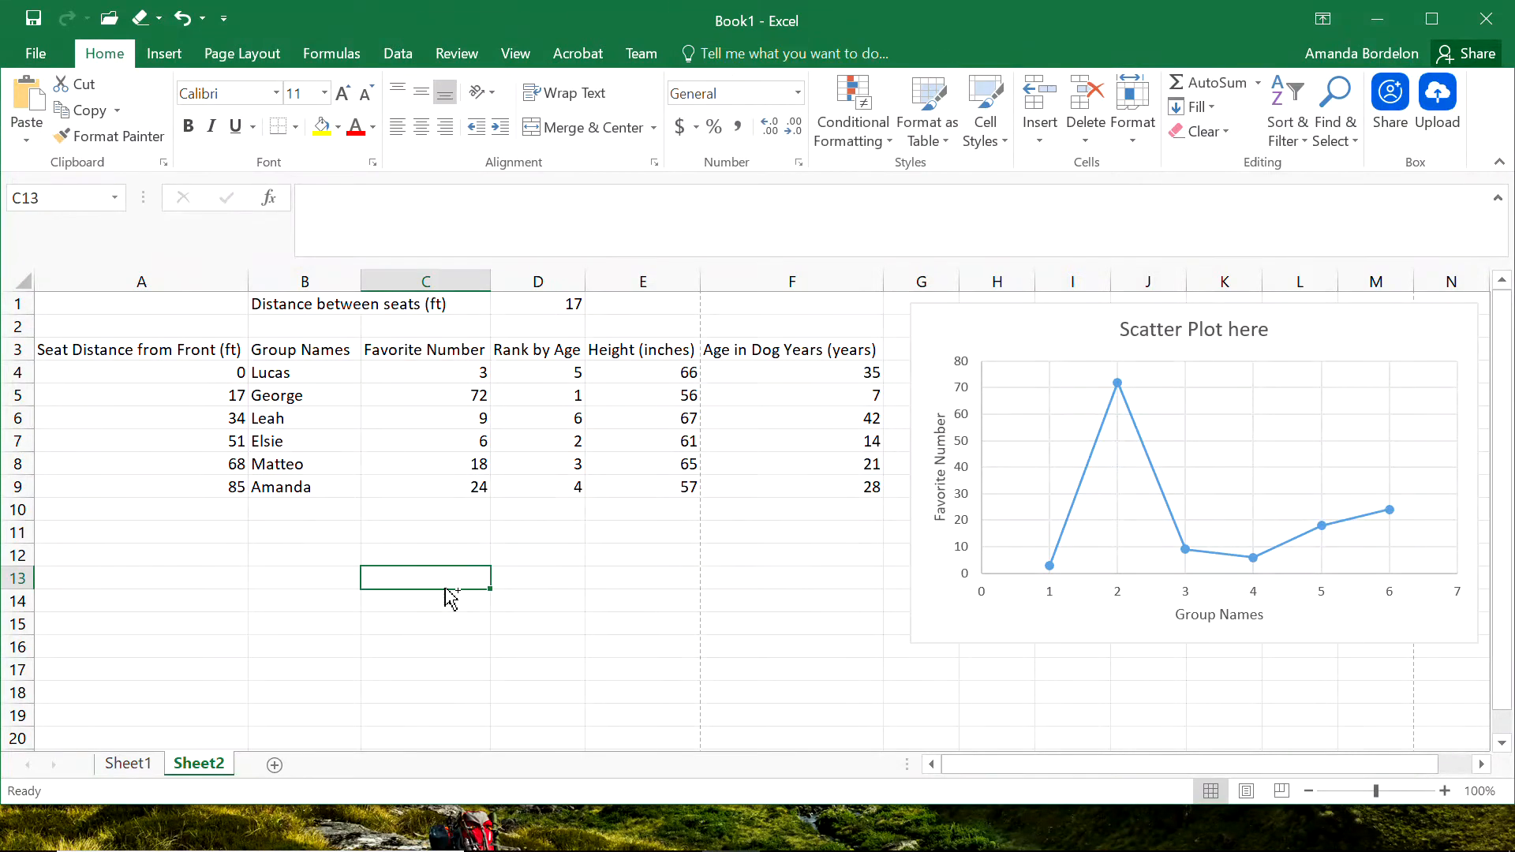
pyautogui.hotkey('ctrl', 'v')
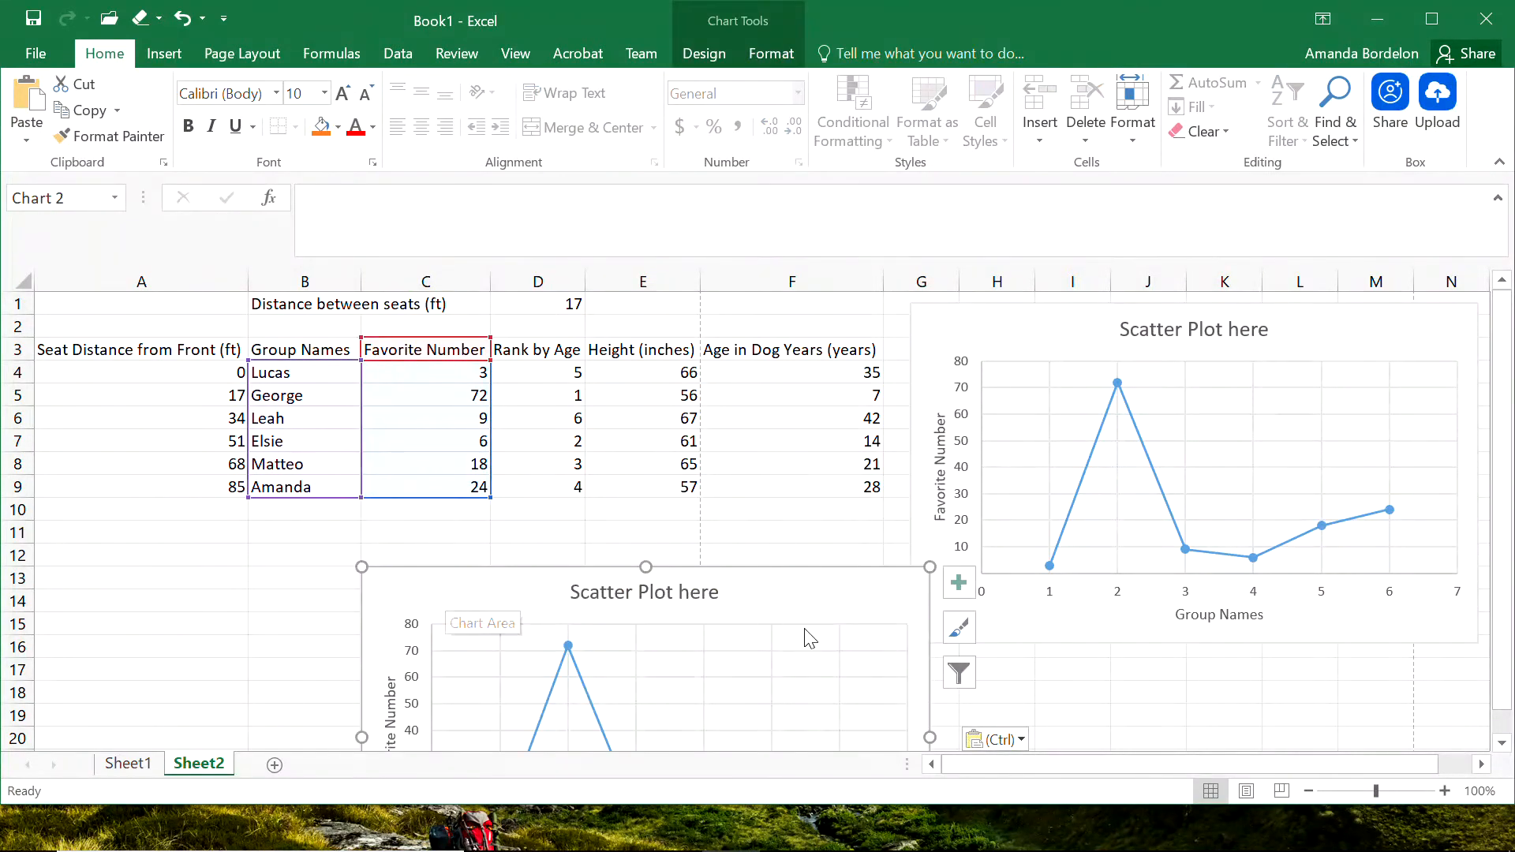
# Change the title of the pasted chart to "Line Chart here".
pyautogui.click(614, 591)
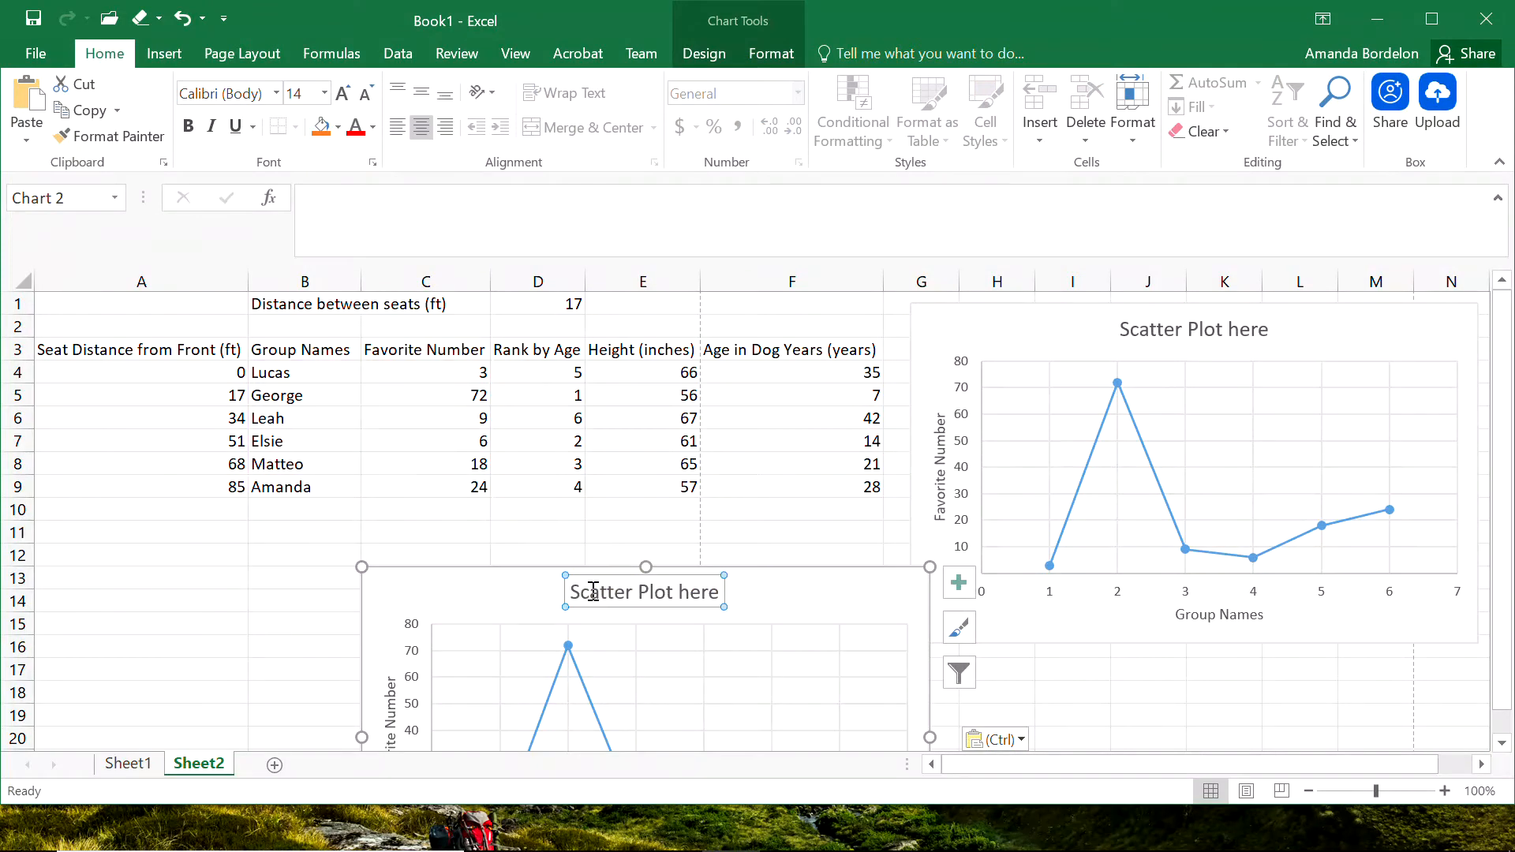
pyautogui.doubleClick(594, 591)
pyautogui.write('Line')
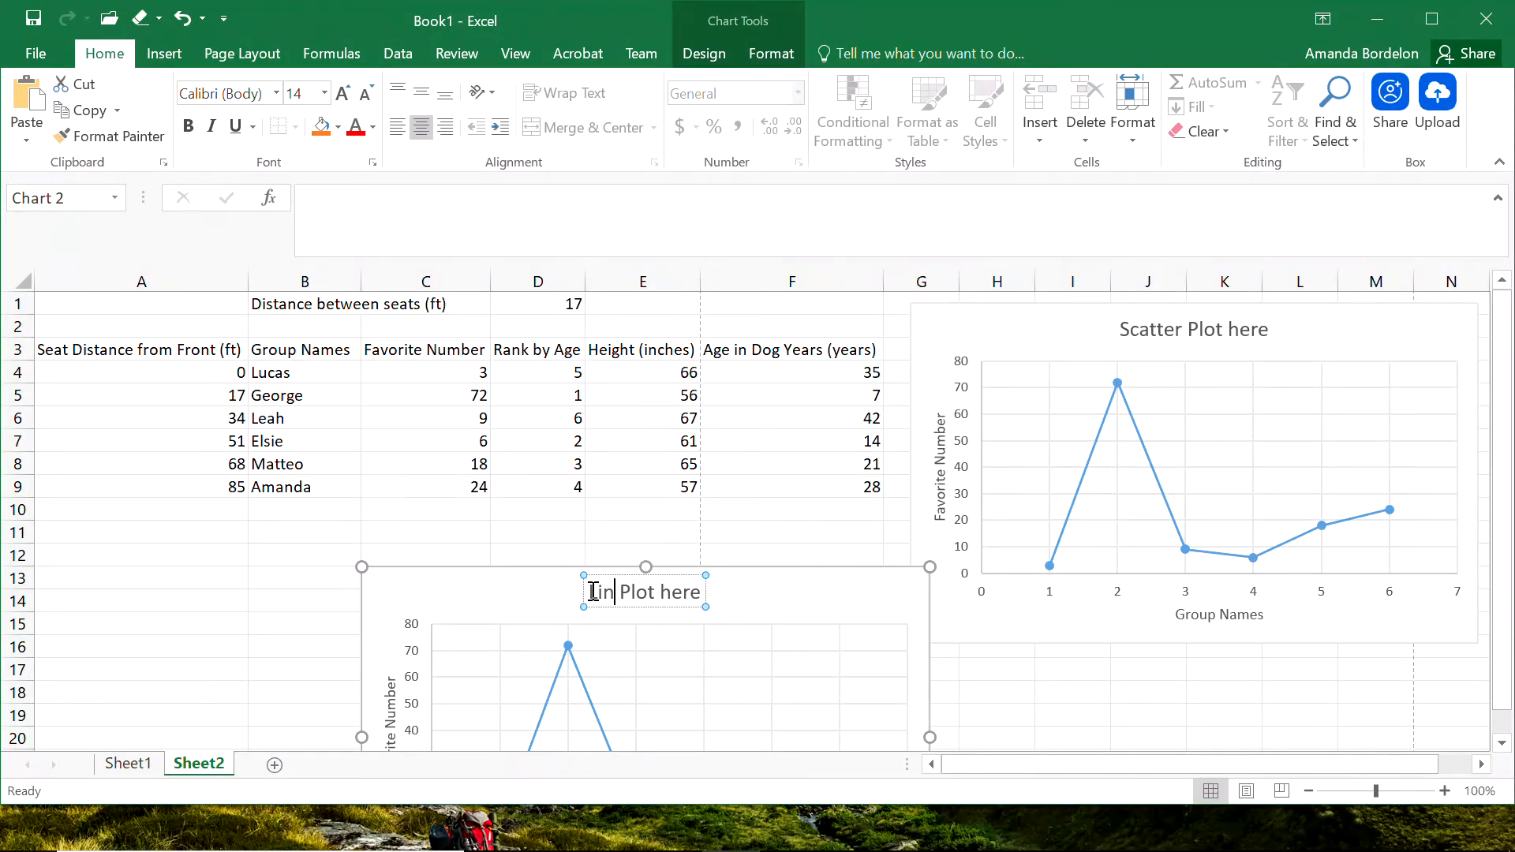
pyautogui.write('e')
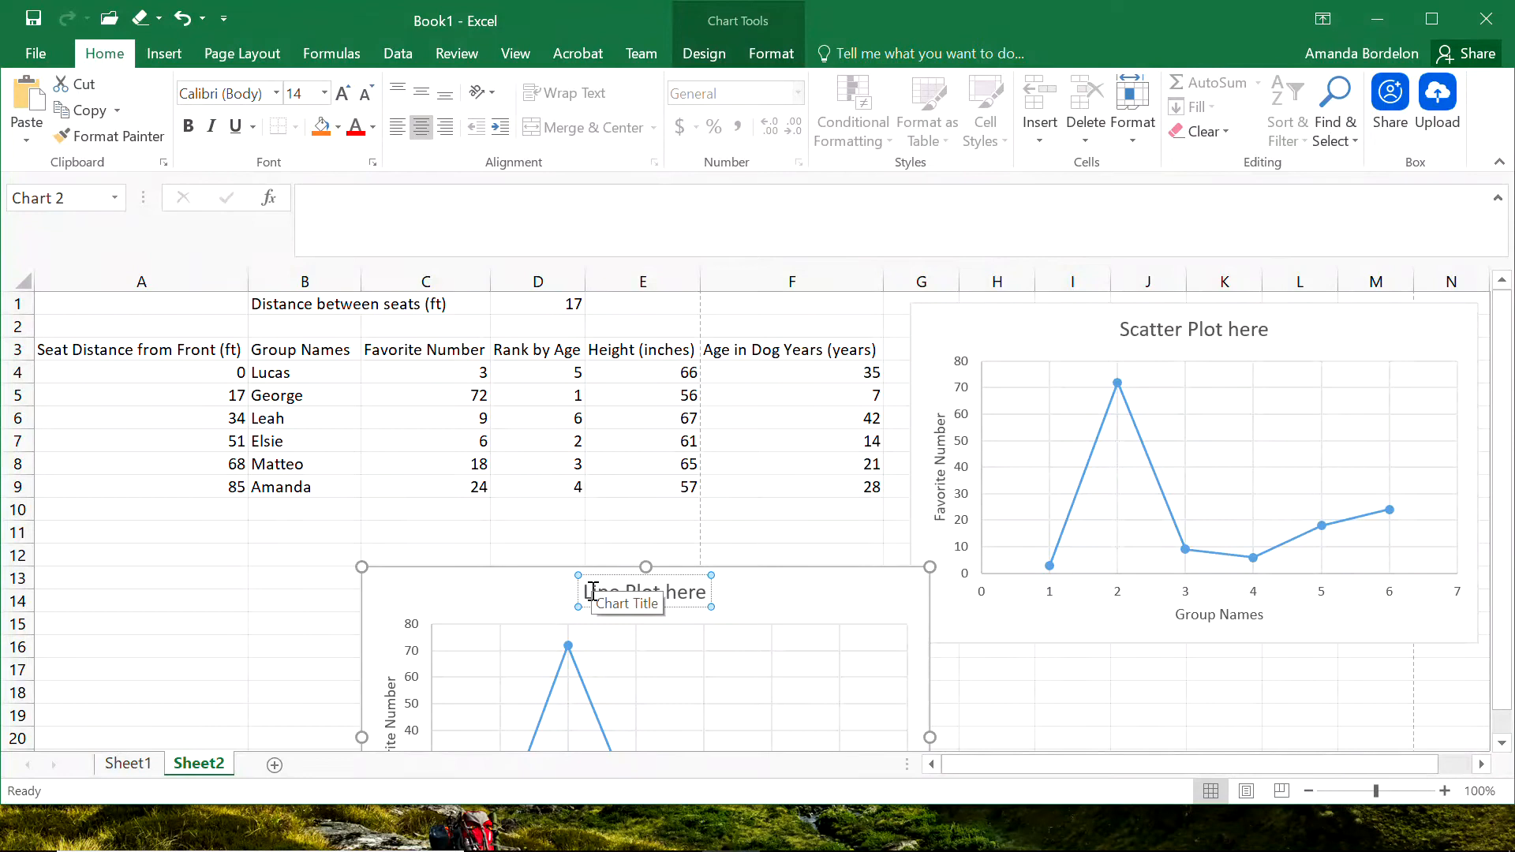
pyautogui.doubleClick(643, 590)
pyautogui.write('Chart')
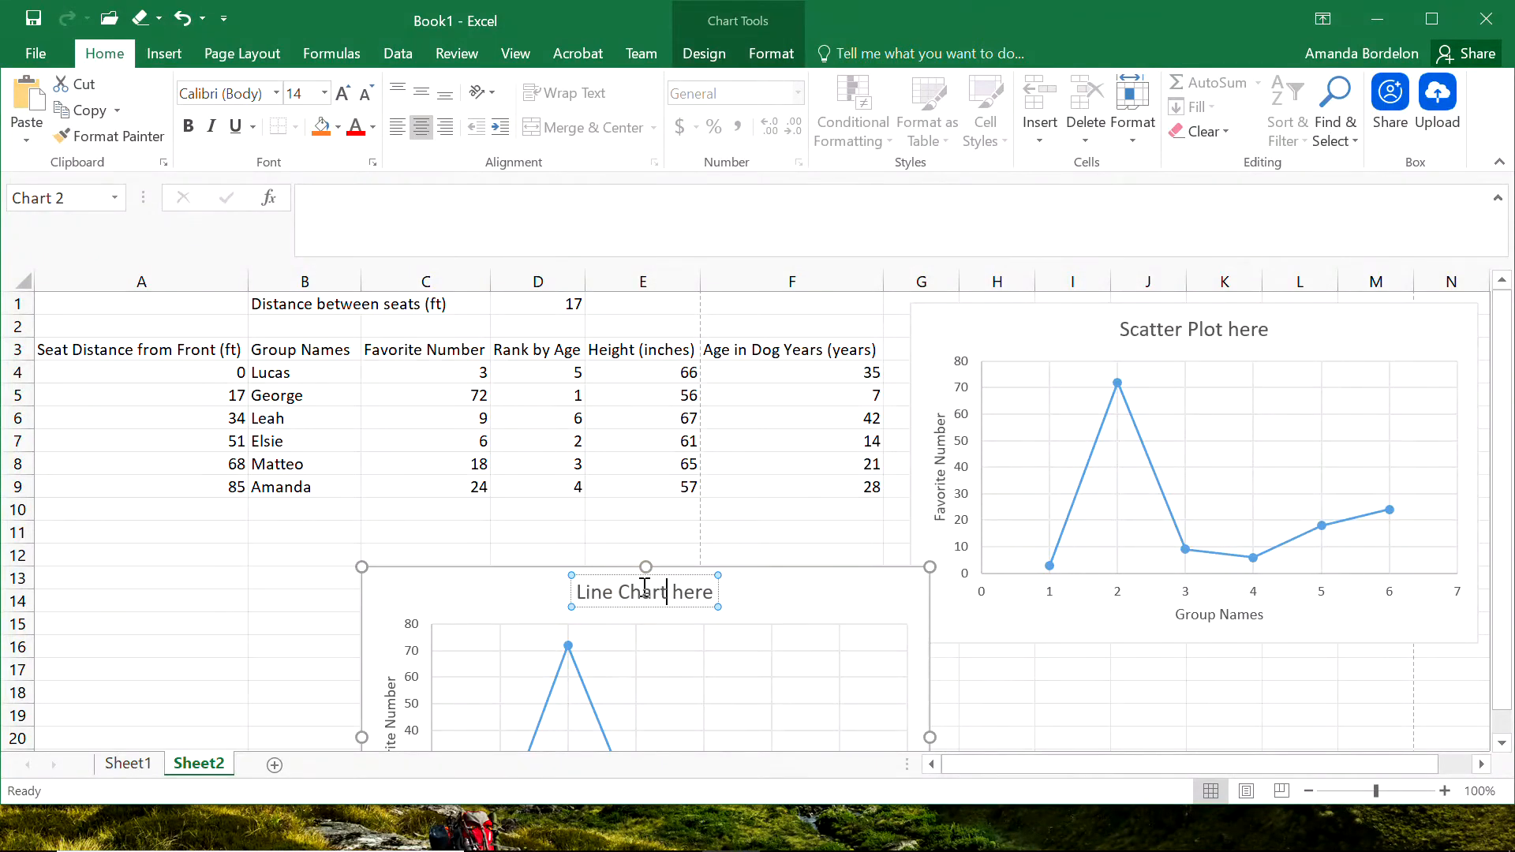
pyautogui.click(970, 670)
# Change the chart type of the "Line Chart here" copy to a plain Line chart.
pyautogui.click(805, 614)
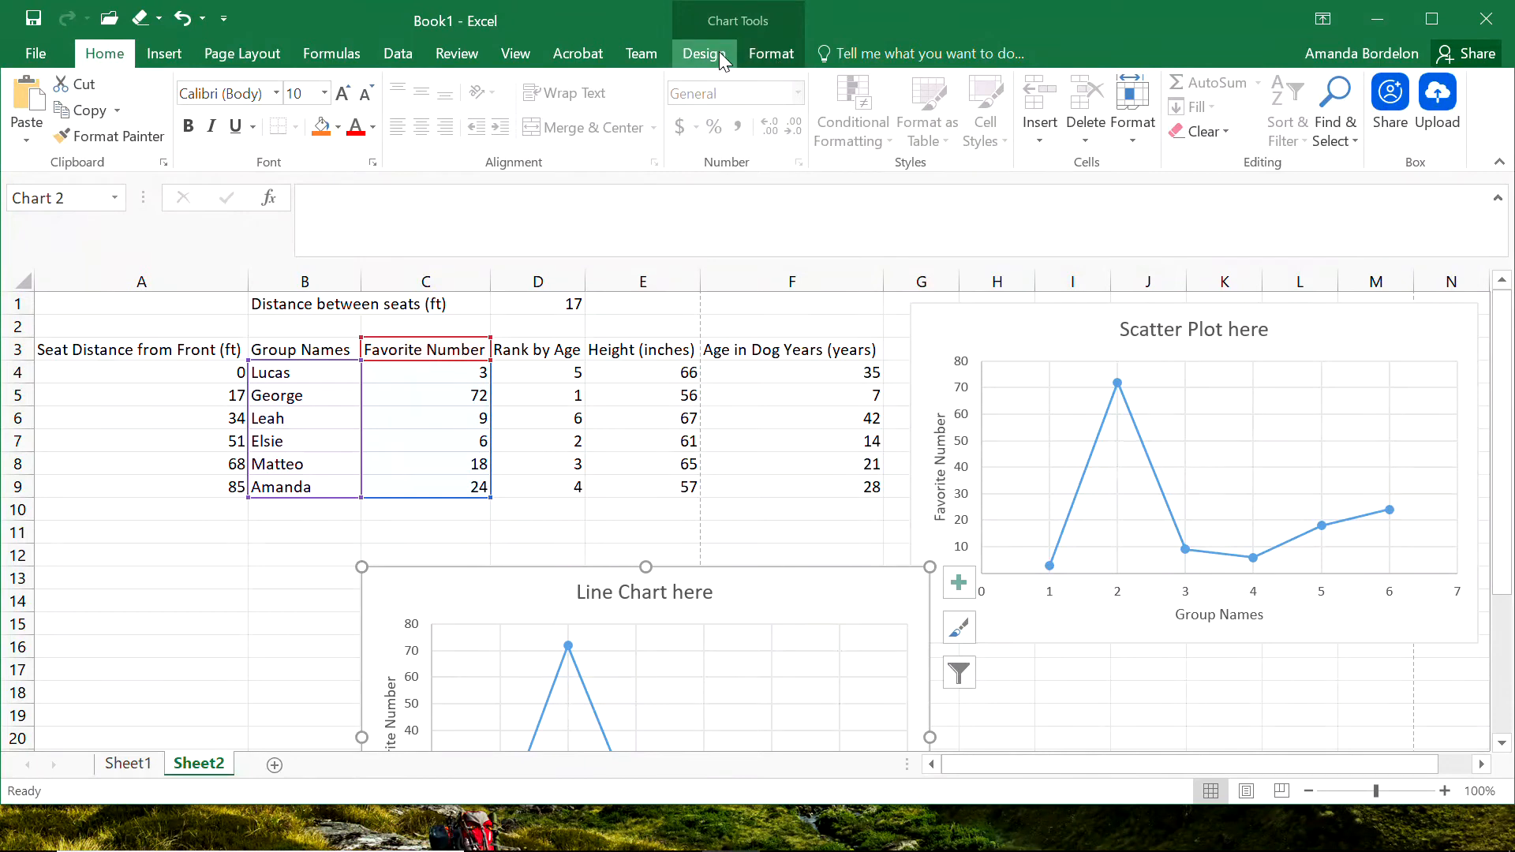
pyautogui.click(705, 55)
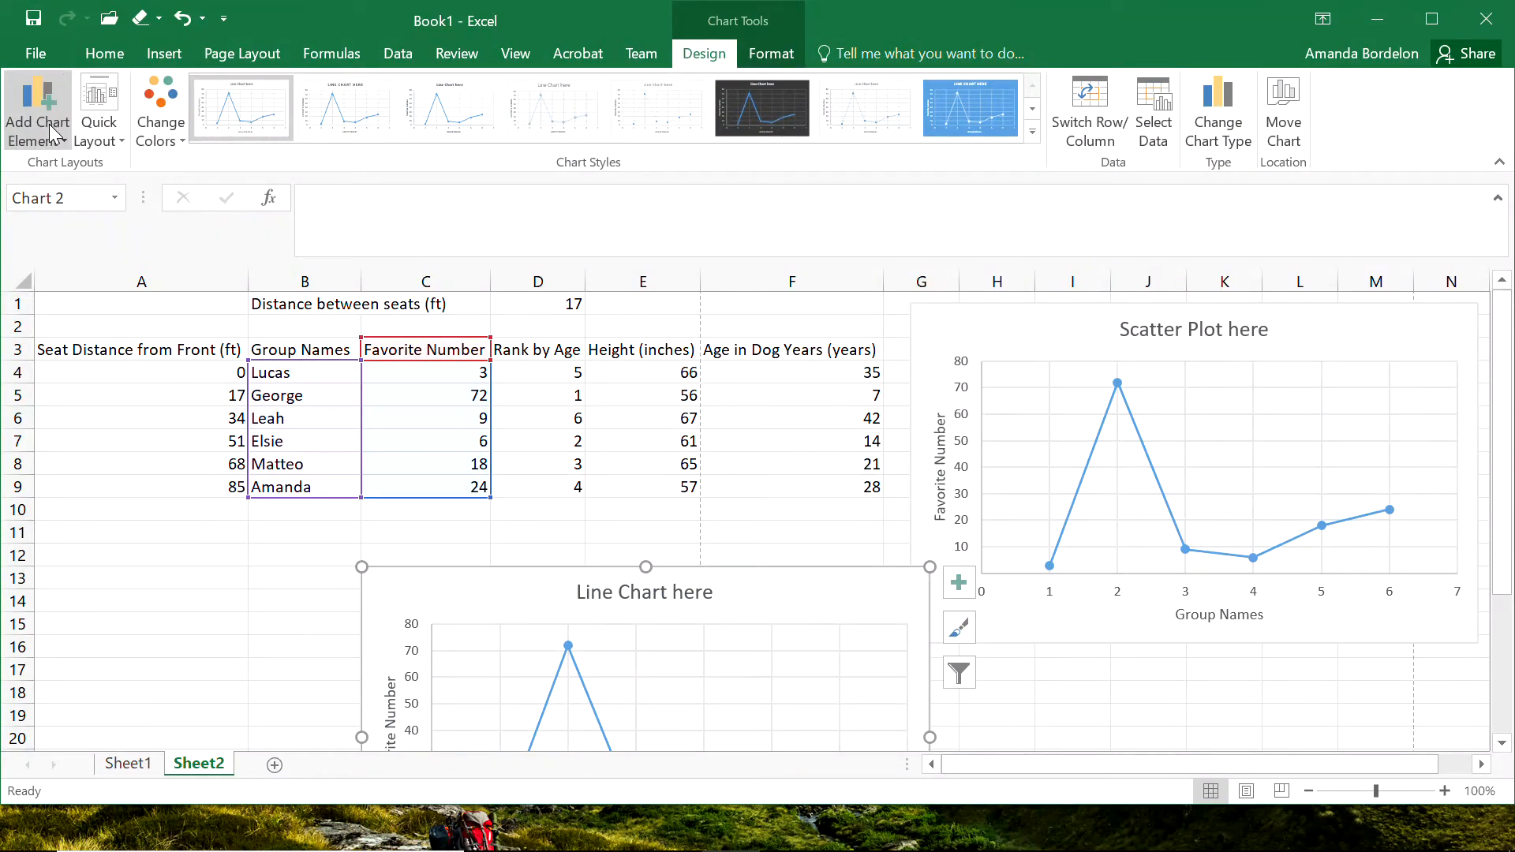
pyautogui.click(1228, 119)
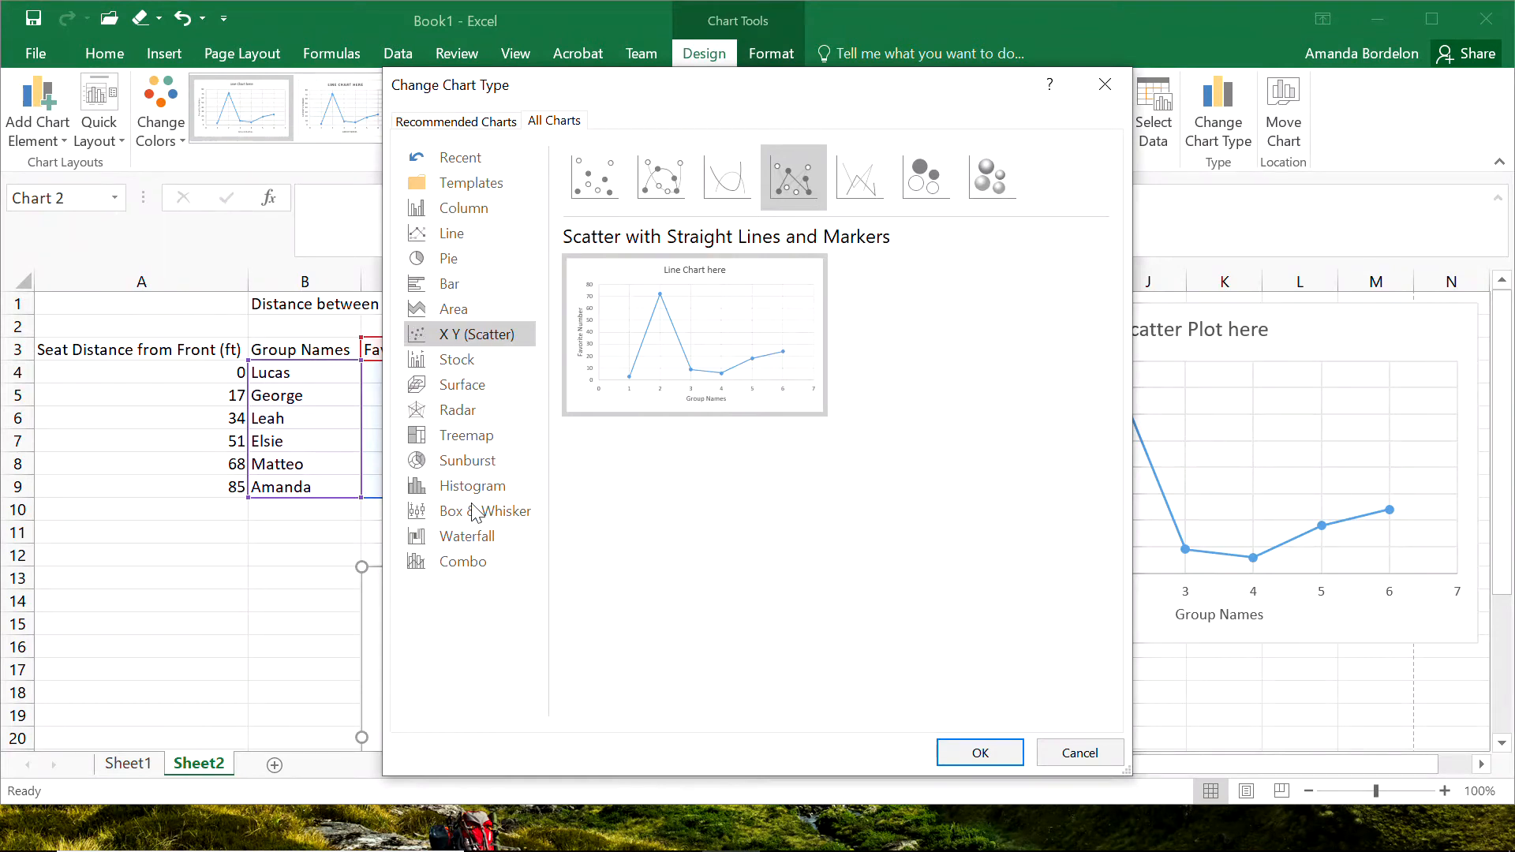
pyautogui.click(443, 240)
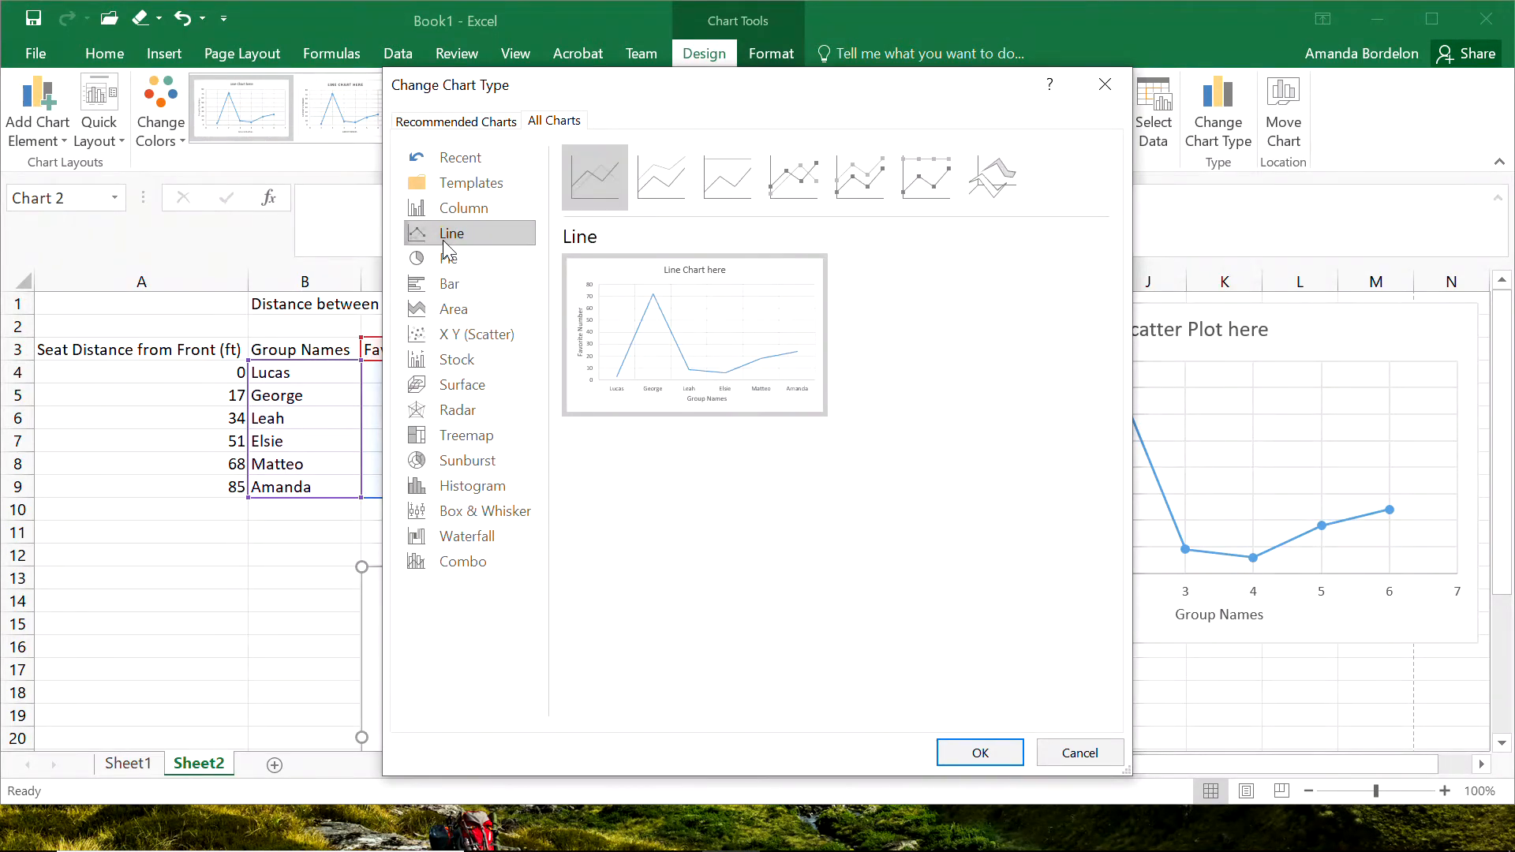
pyautogui.moveTo(737, 408)
pyautogui.click(980, 751)
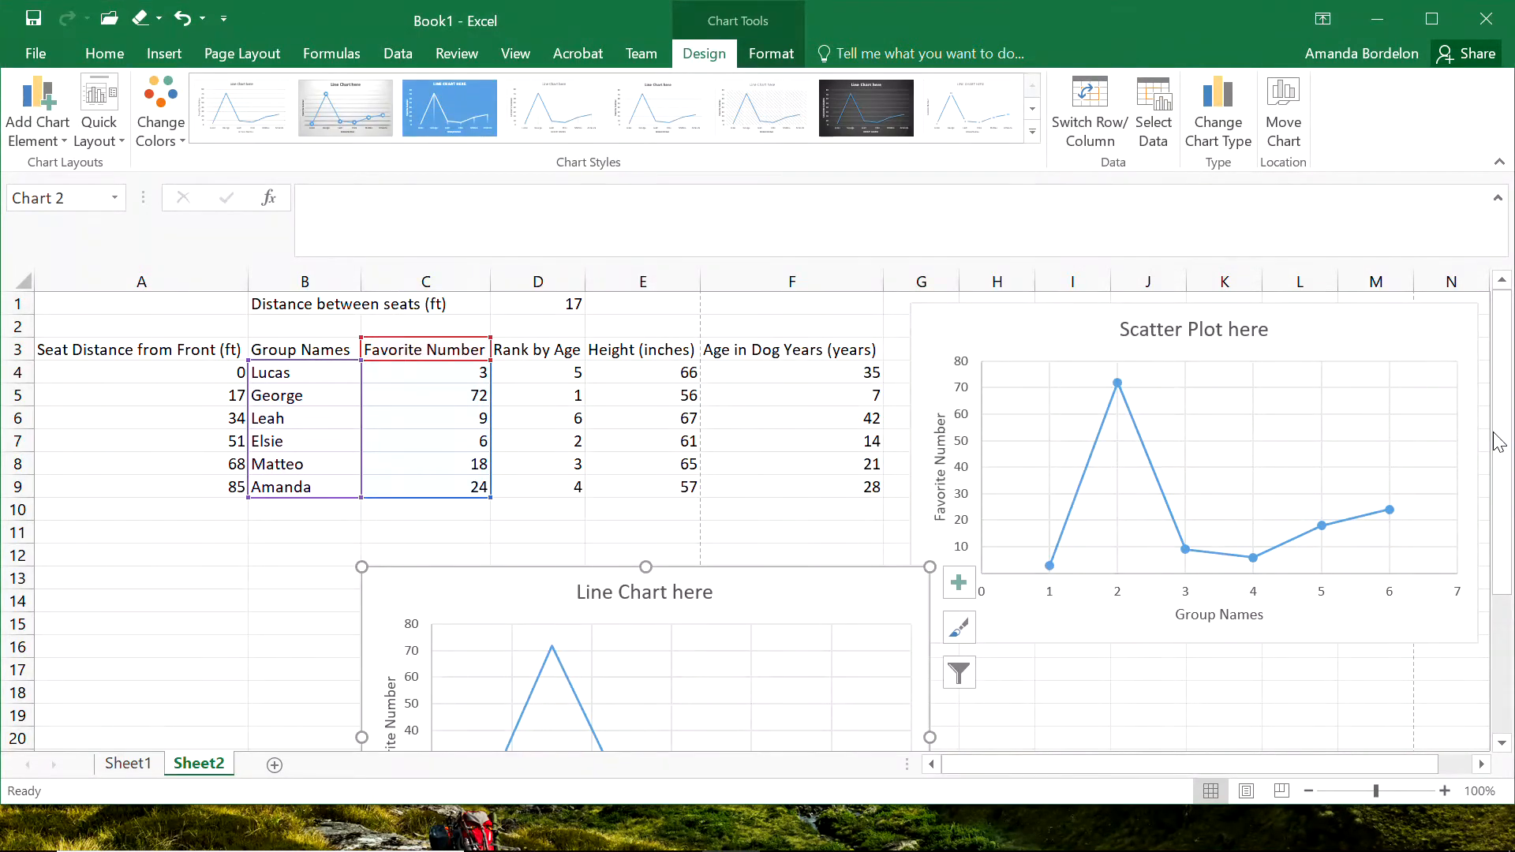
# Change the line chart's subtype to Line with Markers.
pyautogui.moveTo(1503, 442); pyautogui.dragTo(1506, 570)
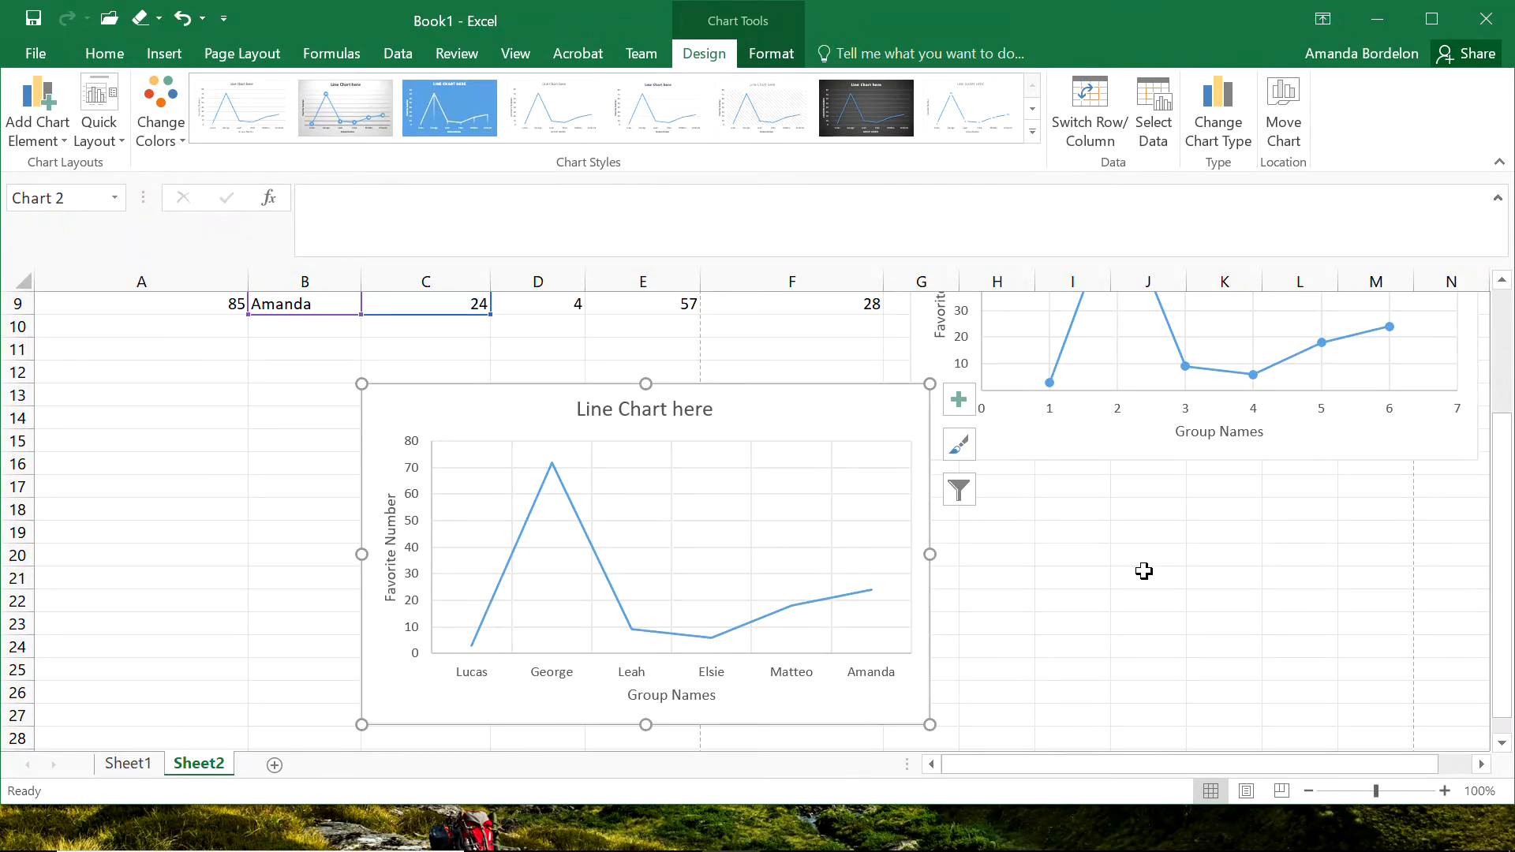
pyautogui.moveTo(1503, 545); pyautogui.dragTo(1502, 499)
pyautogui.click(789, 556)
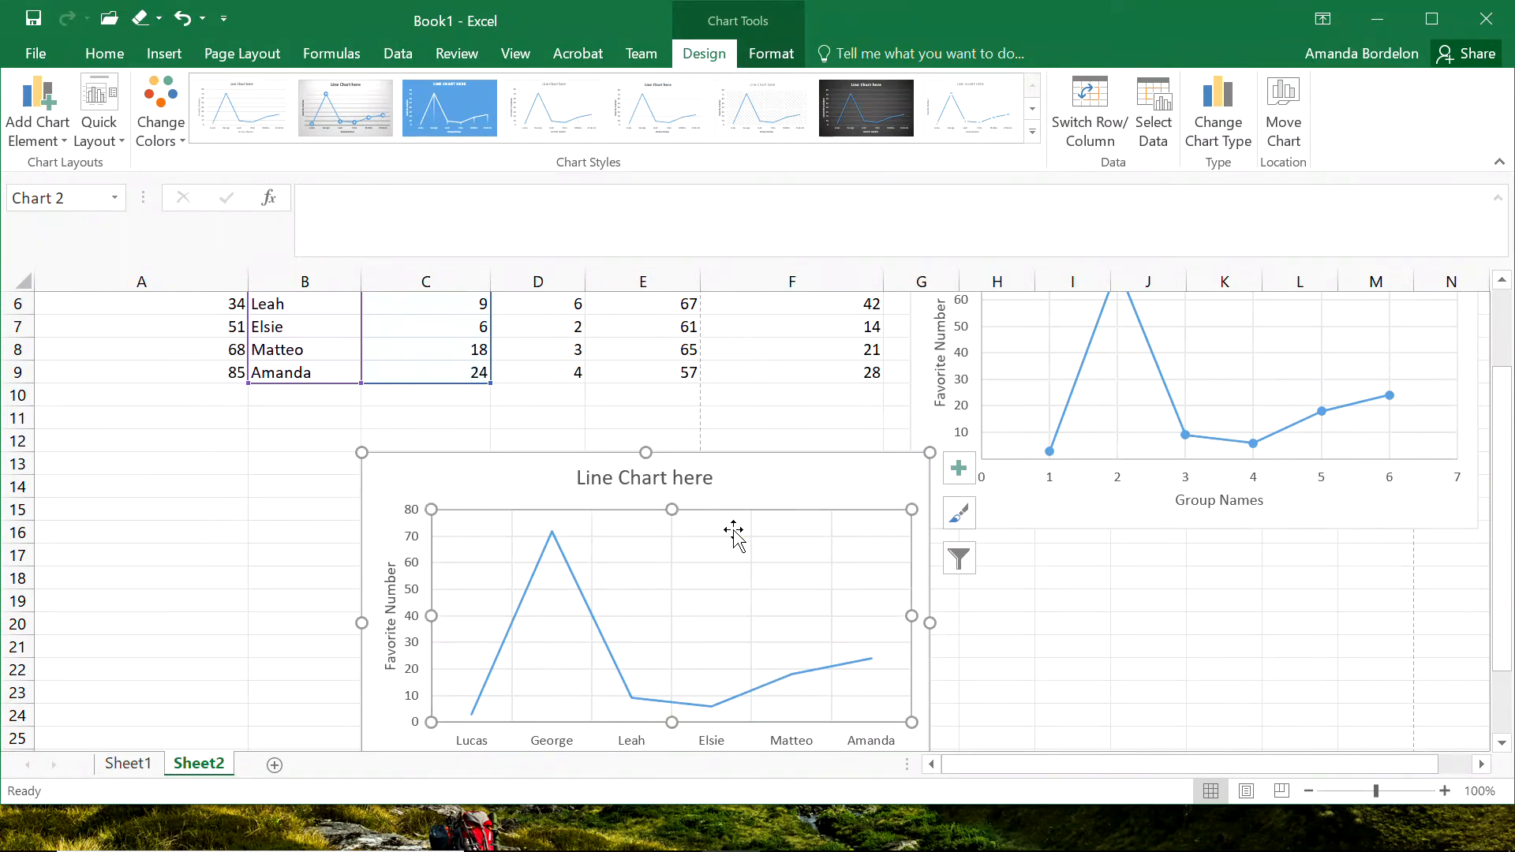
pyautogui.click(1218, 105)
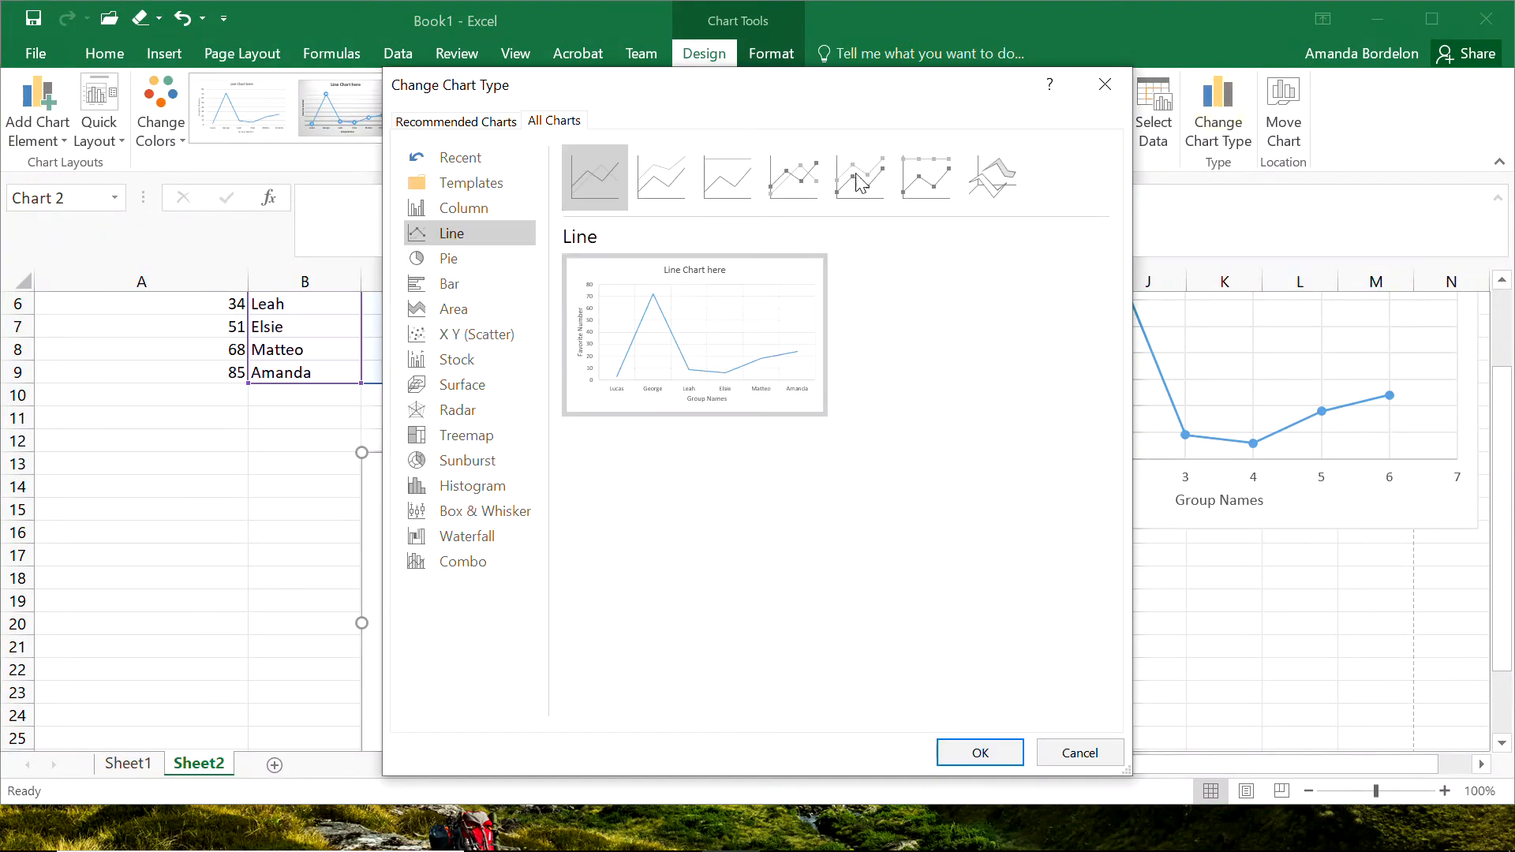
pyautogui.click(793, 177)
pyautogui.click(980, 755)
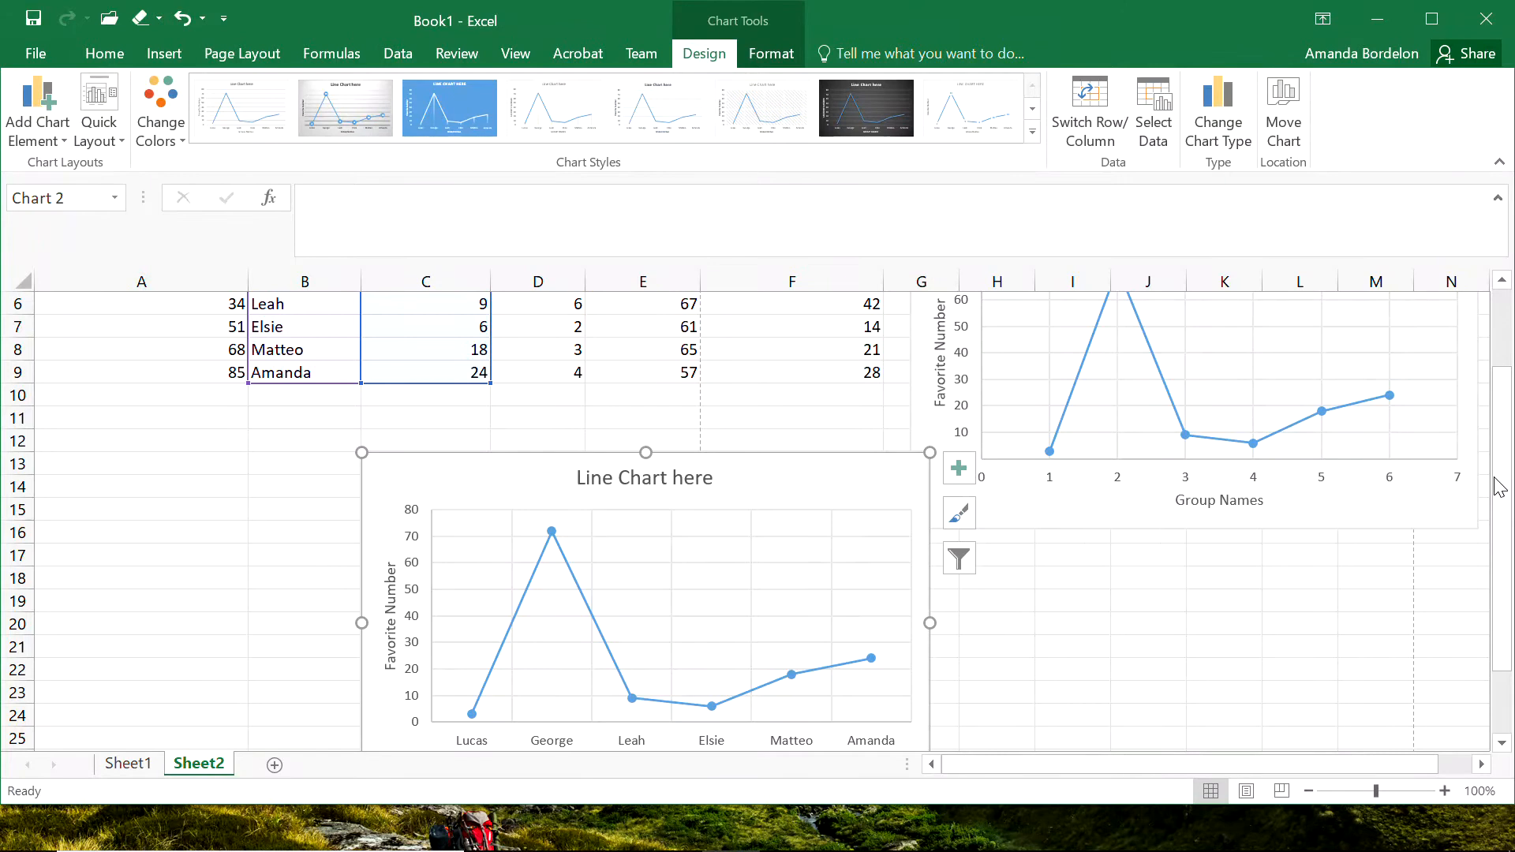
# Move the line chart directly below the table, starting at row 11, and place the scatter chart beside it.
pyautogui.click(1143, 673)
pyautogui.moveTo(766, 468); pyautogui.dragTo(526, 423)
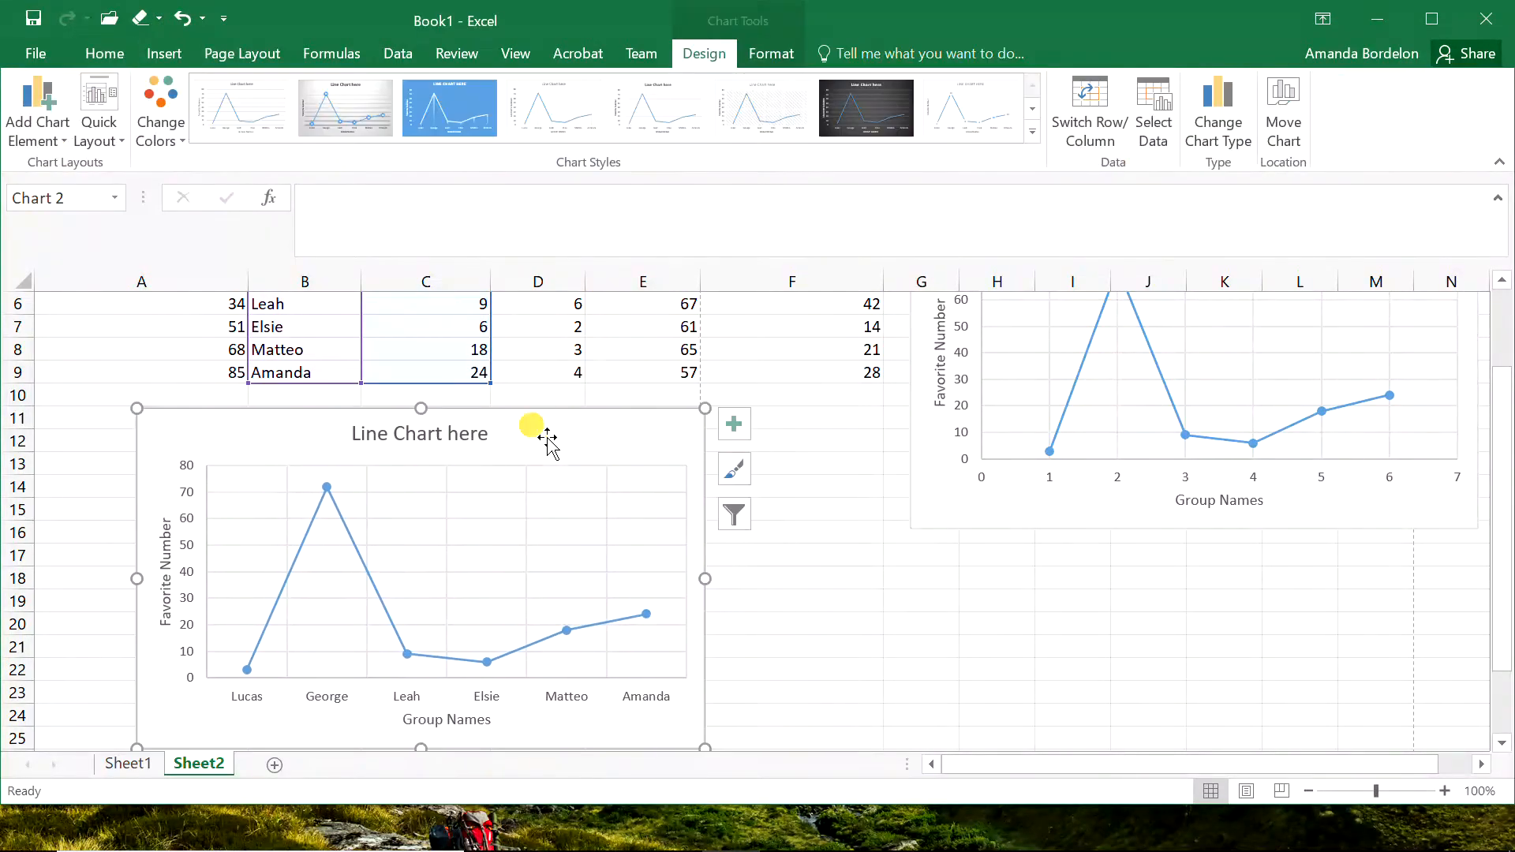
pyautogui.click(972, 624)
pyautogui.moveTo(1503, 446); pyautogui.dragTo(1503, 364)
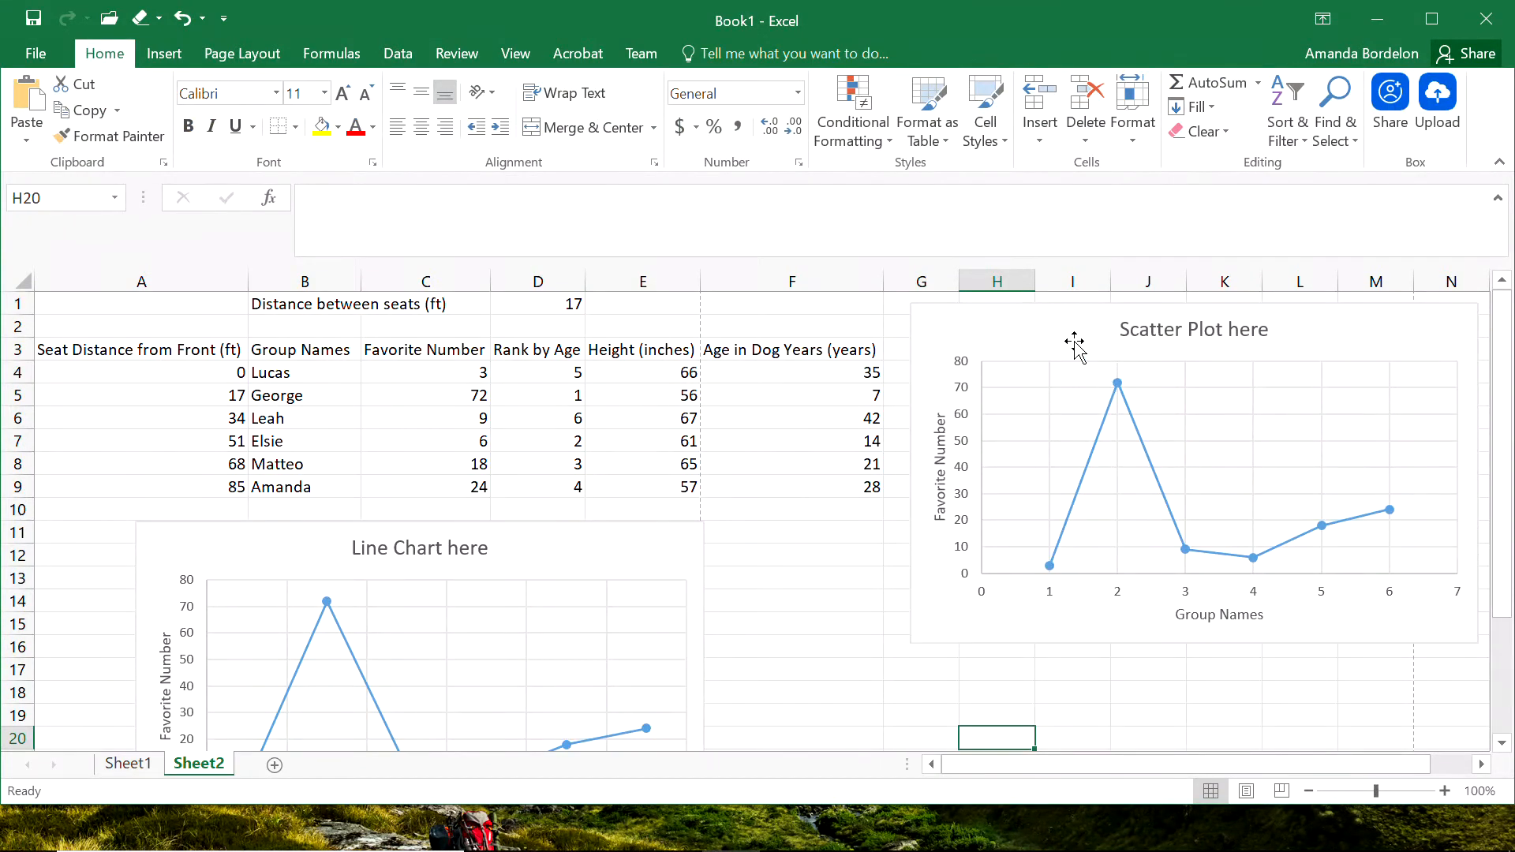
pyautogui.moveTo(1039, 332); pyautogui.dragTo(847, 553)
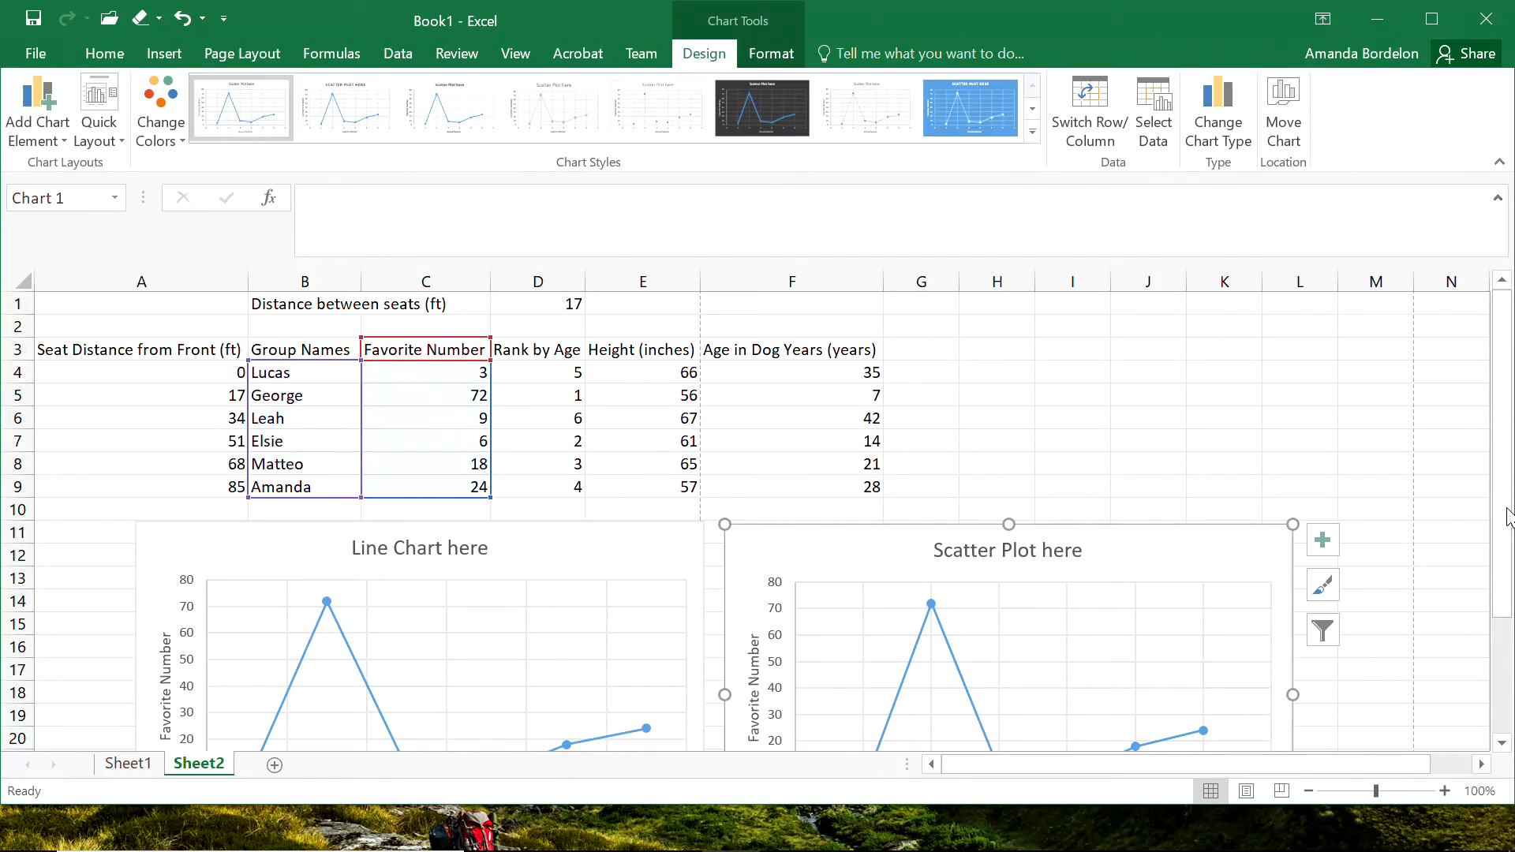
# Move the scatter chart below the line chart and paste a copy of it beside the table around cell H3.
pyautogui.moveTo(1506, 517); pyautogui.dragTo(1503, 520)
pyautogui.moveTo(856, 382); pyautogui.dragTo(255, 643)
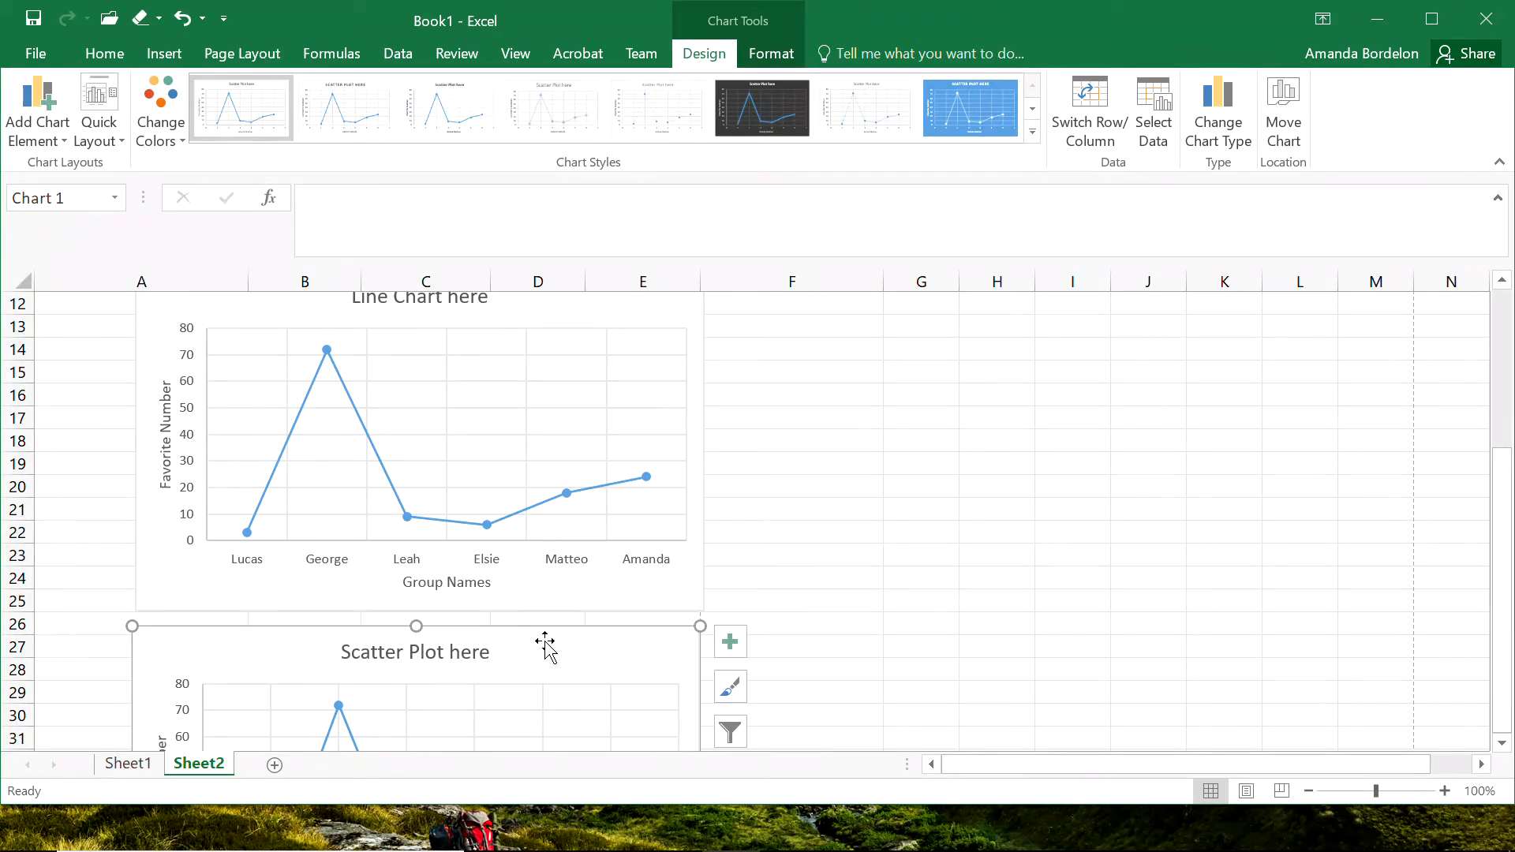
pyautogui.click(1084, 418)
pyautogui.moveTo(1503, 453); pyautogui.dragTo(1501, 309)
pyautogui.click(972, 346)
pyautogui.hotkey('ctrl', 'v')
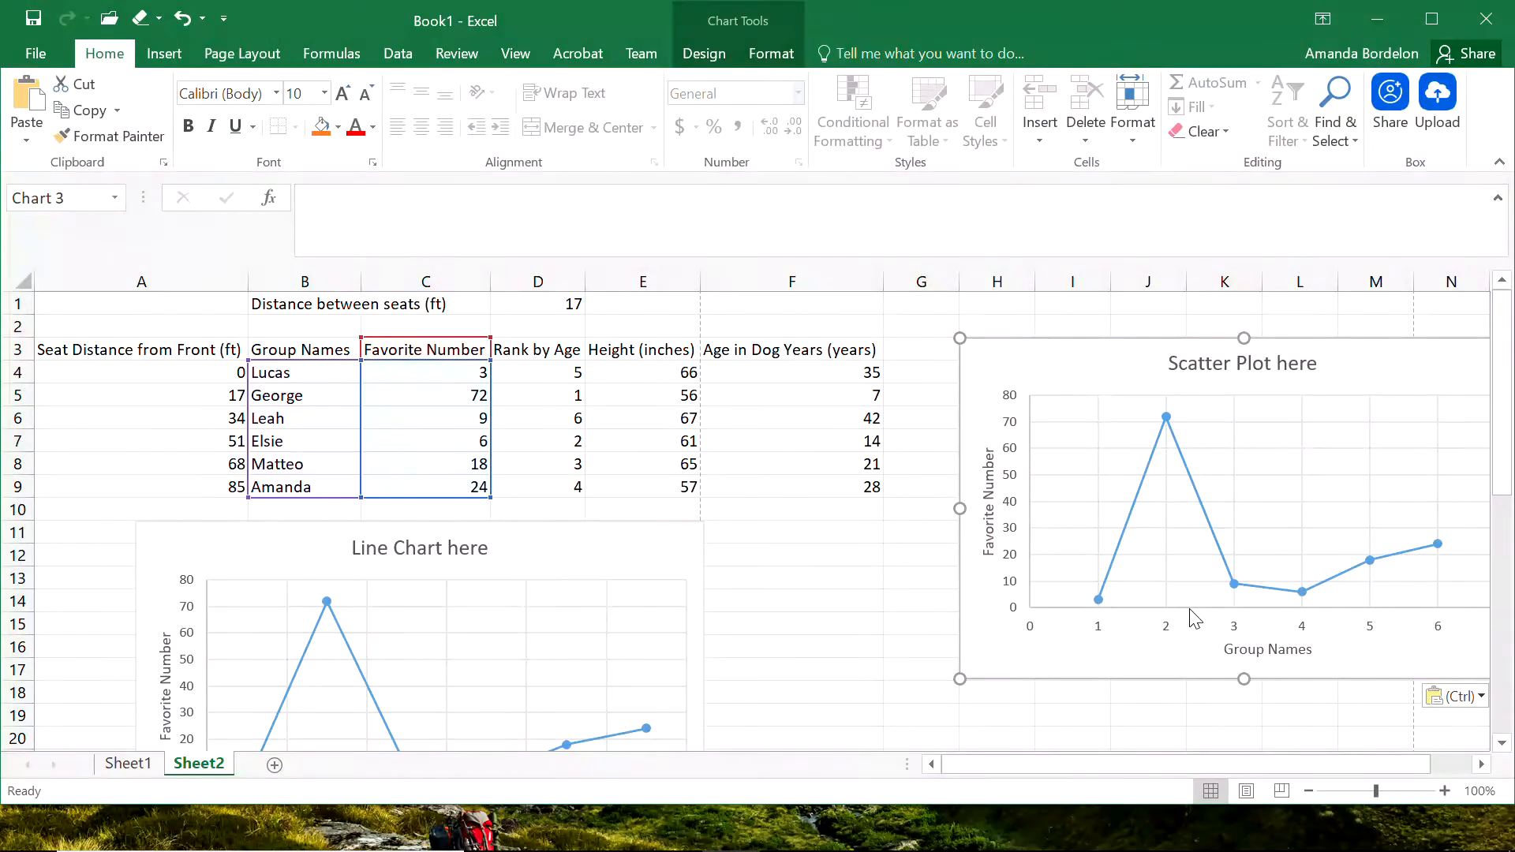
# Examine which table columns supply the X and Y values of the scatter chart copy and its data series.
pyautogui.click(1071, 418)
pyautogui.click(1070, 353)
pyautogui.click(868, 566)
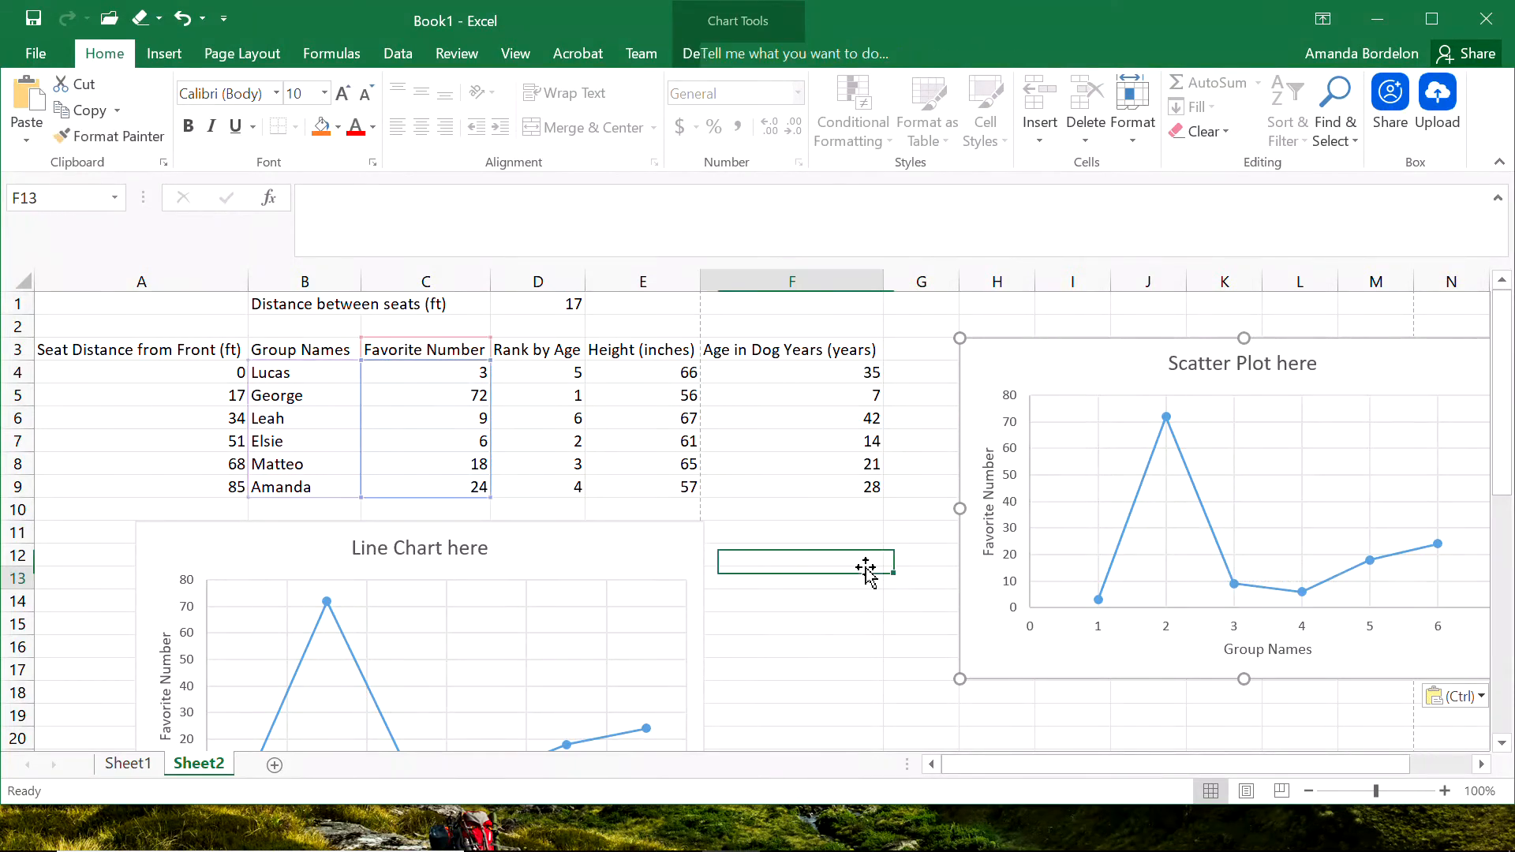
pyautogui.click(1030, 368)
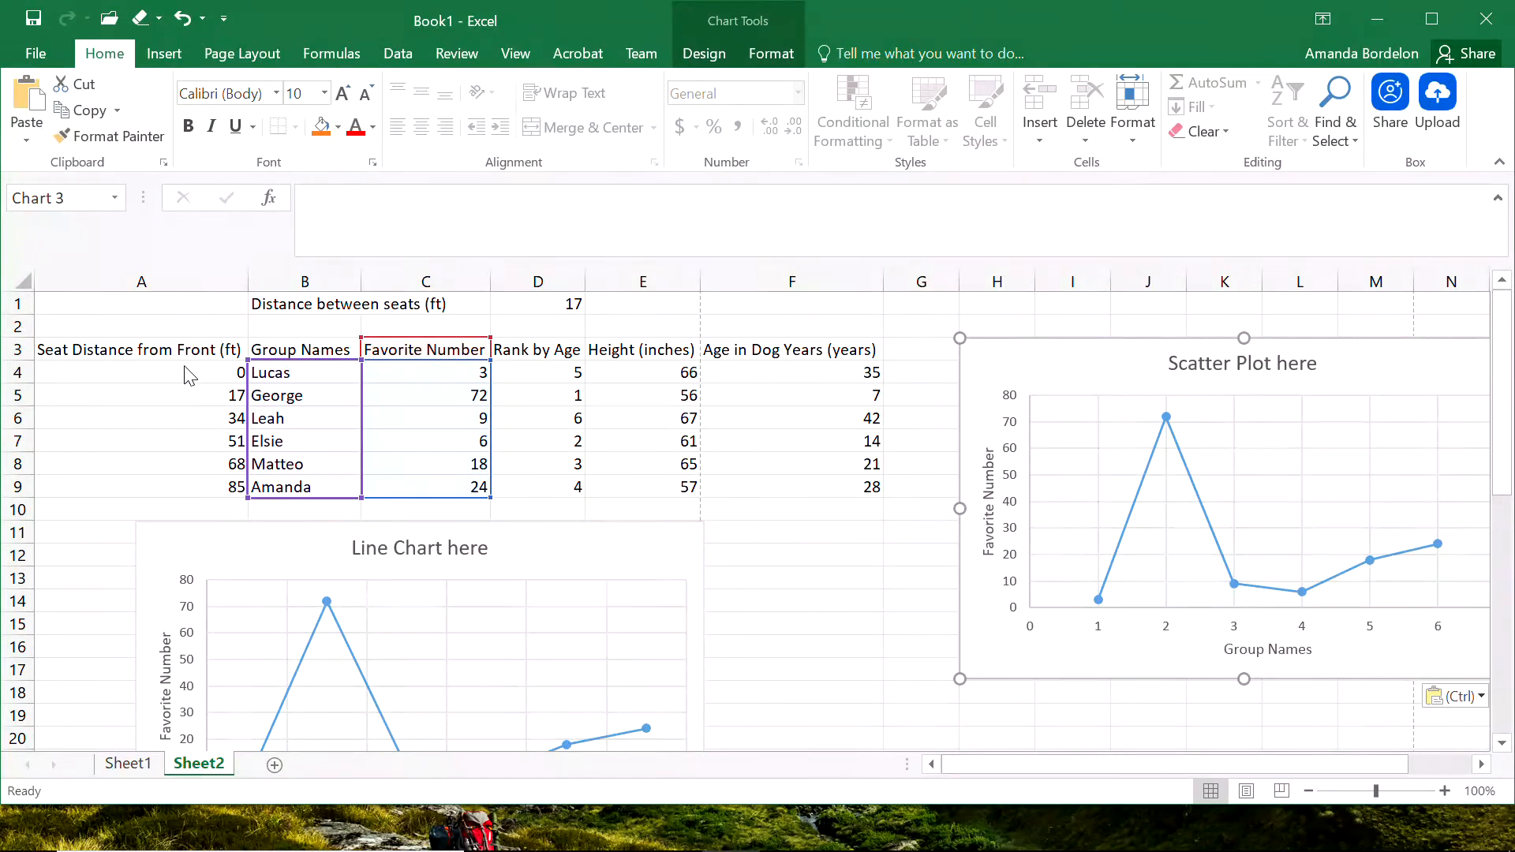
pyautogui.moveTo(377, 373)
pyautogui.mouseDown()
pyautogui.moveTo(379, 439)
pyautogui.moveTo(380, 355)
pyautogui.moveTo(379, 457)
pyautogui.moveTo(386, 375)
pyautogui.mouseUp()
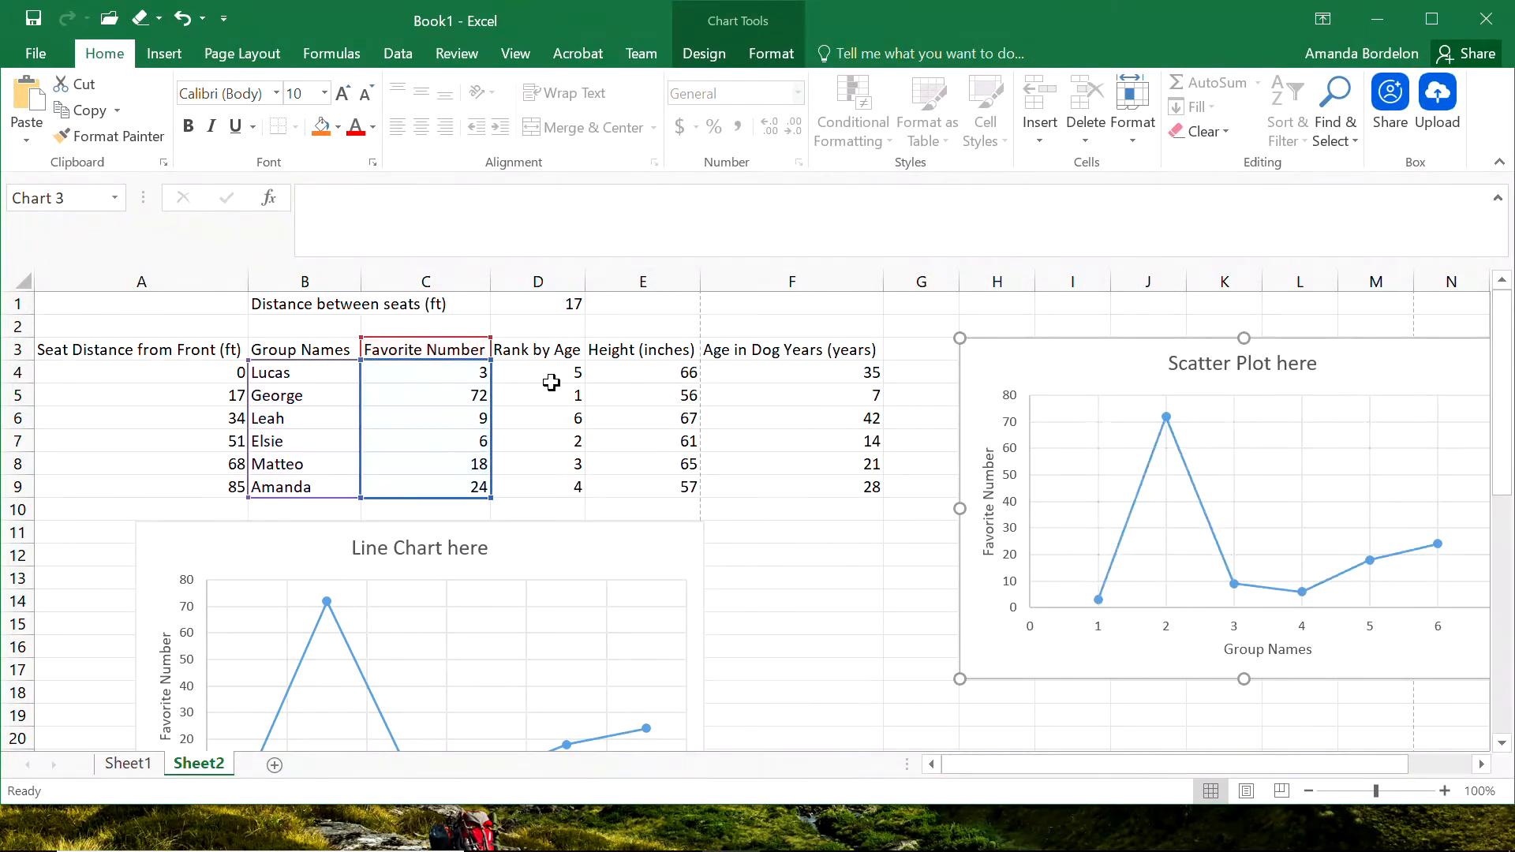
pyautogui.moveTo(489, 438)
pyautogui.mouseDown()
pyautogui.moveTo(604, 446)
pyautogui.moveTo(464, 436)
pyautogui.mouseUp()
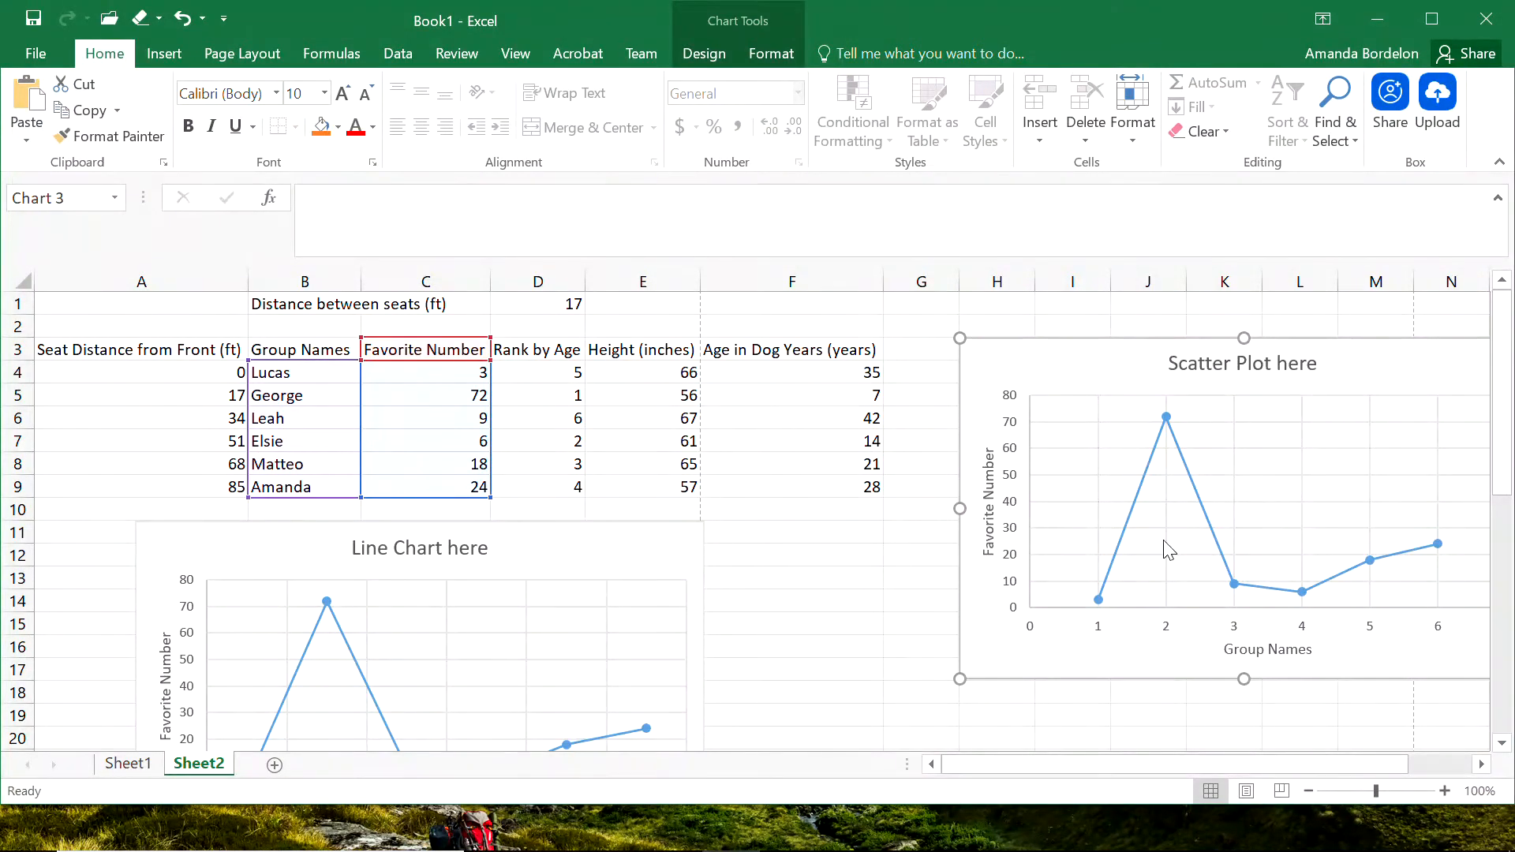
pyautogui.click(1062, 496)
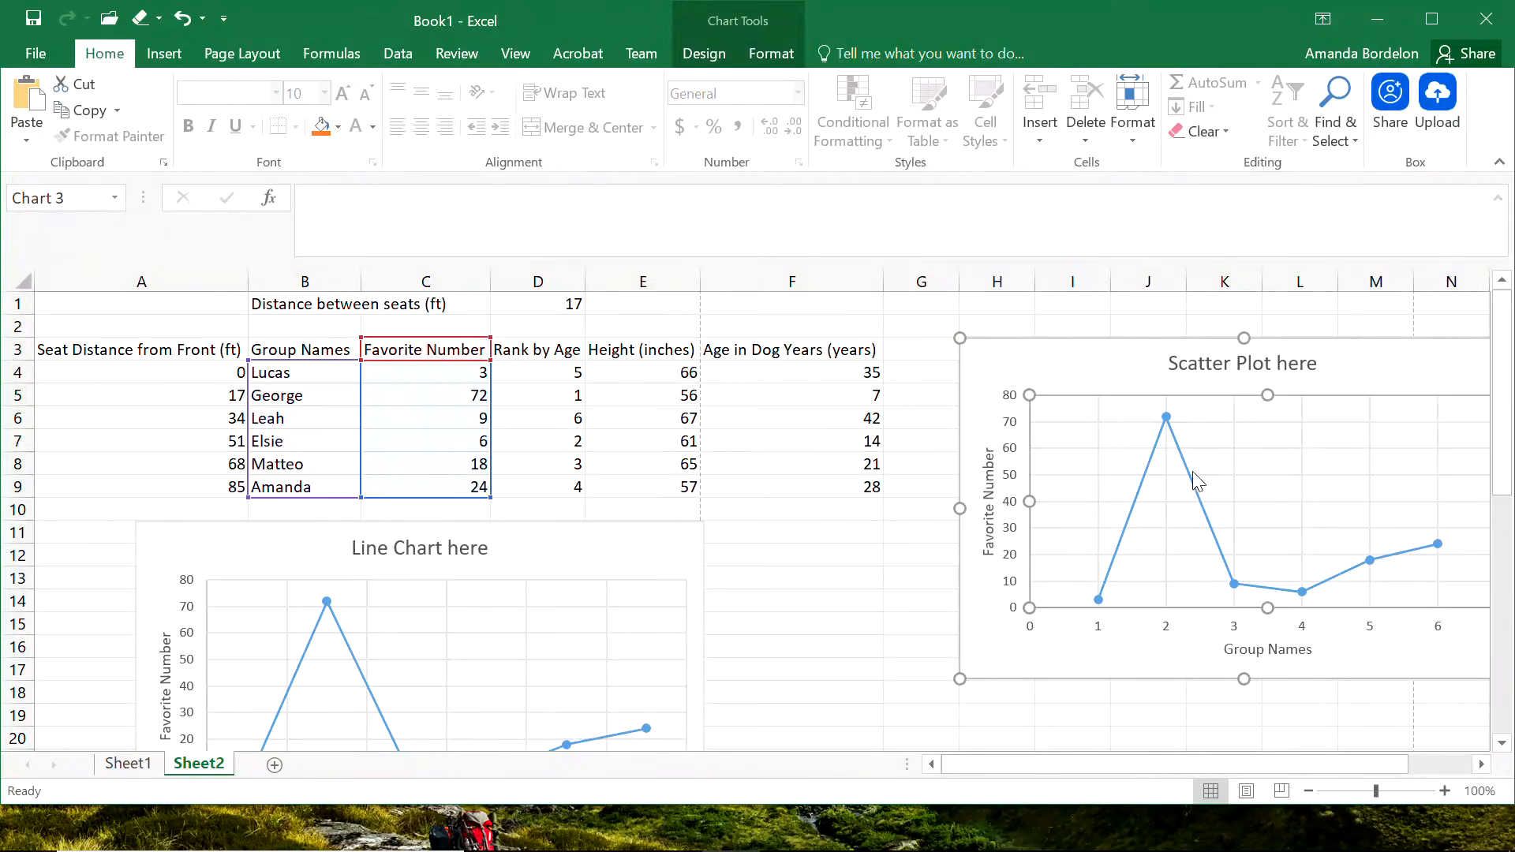
pyautogui.click(1141, 497)
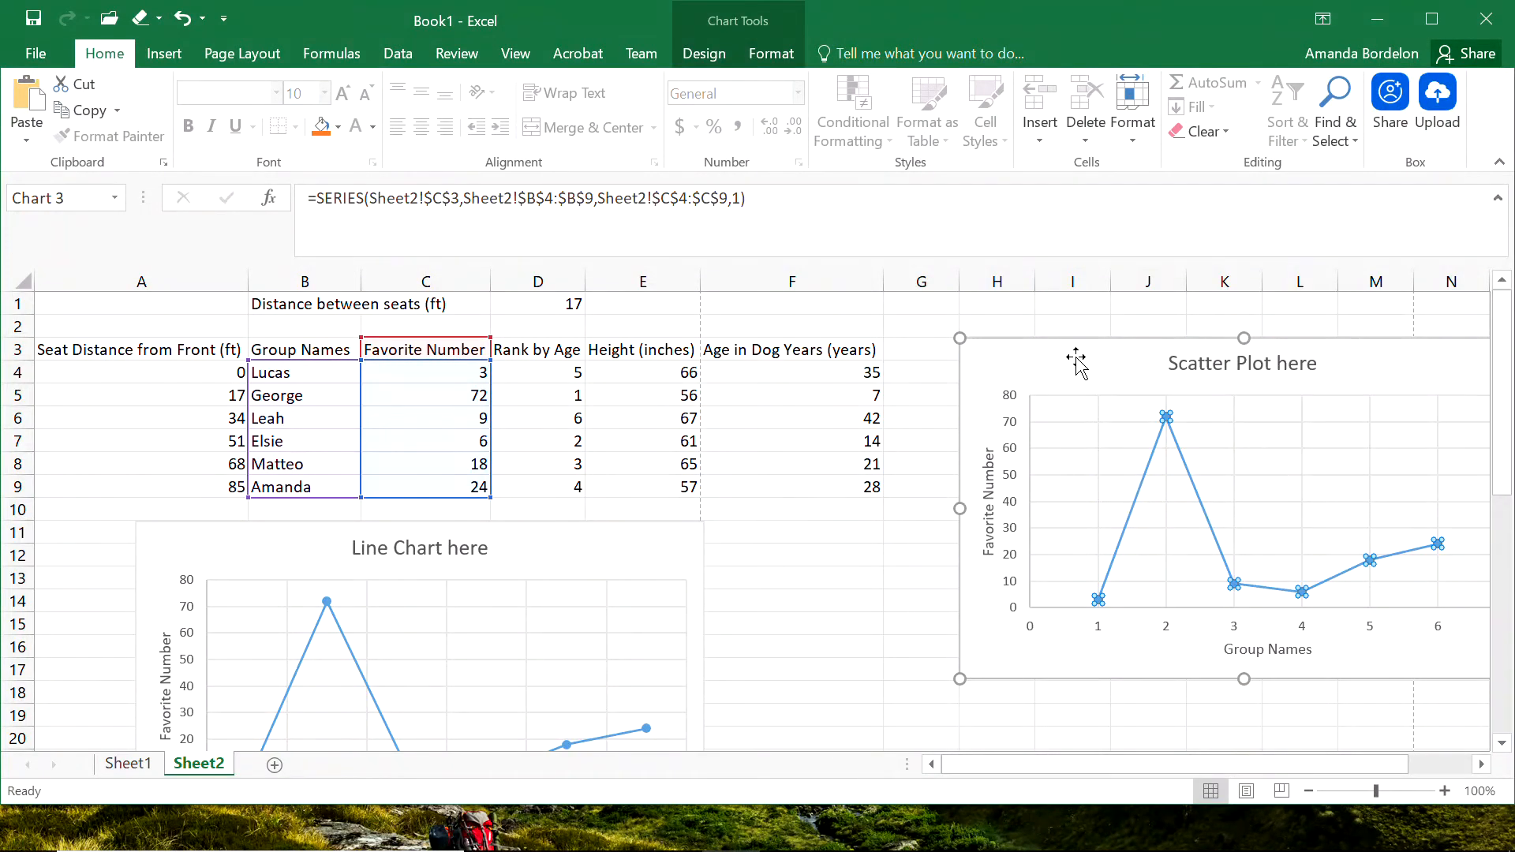
pyautogui.click(1056, 376)
pyautogui.click(879, 524)
pyautogui.click(1088, 376)
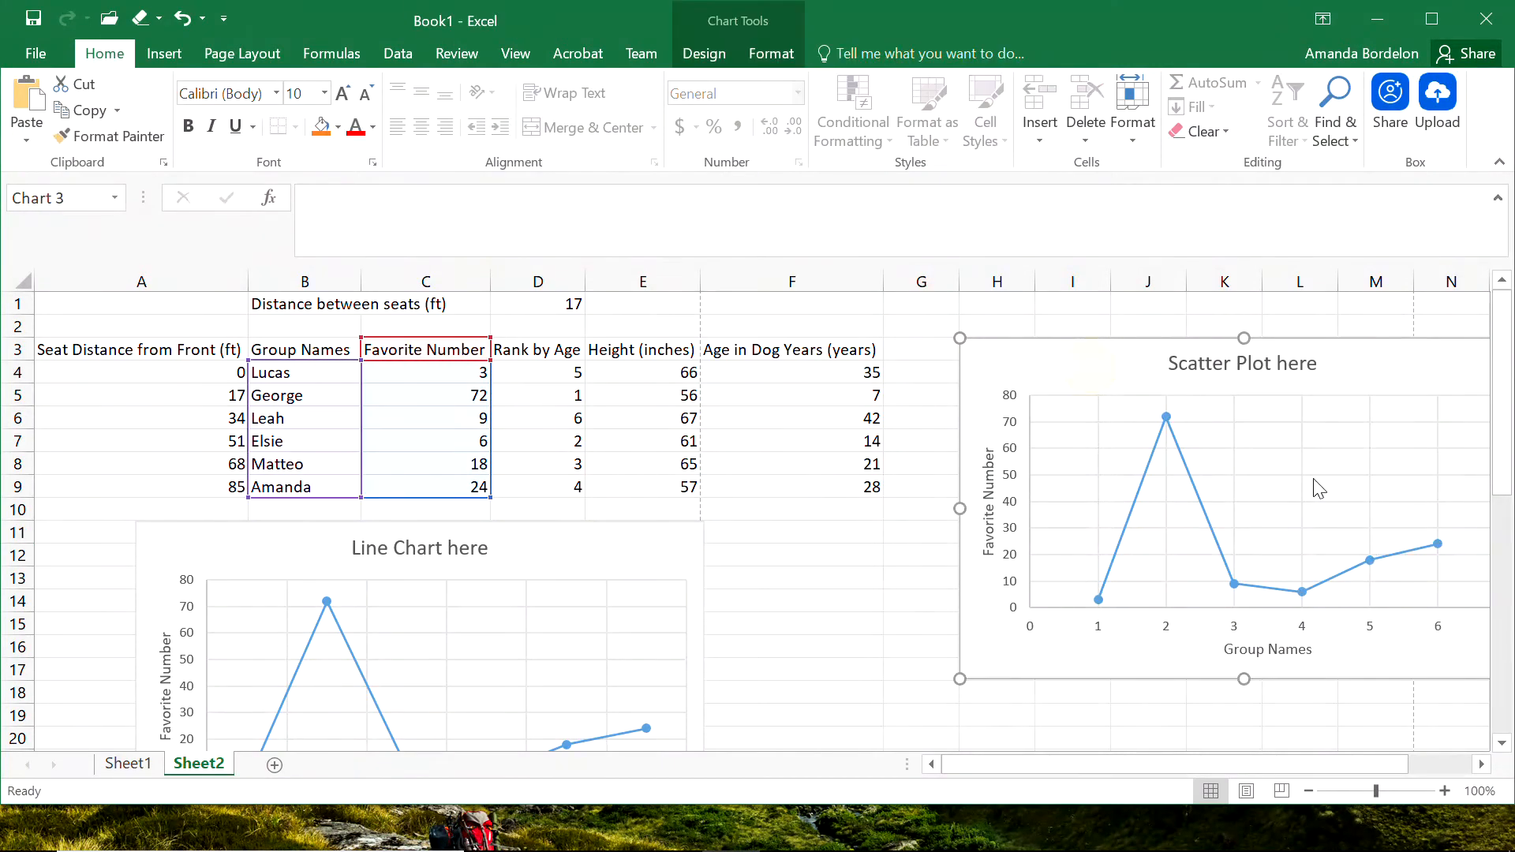
# Open the data source of the scatter chart copy and its Favorite Number series for editing.
pyautogui.click(713, 57)
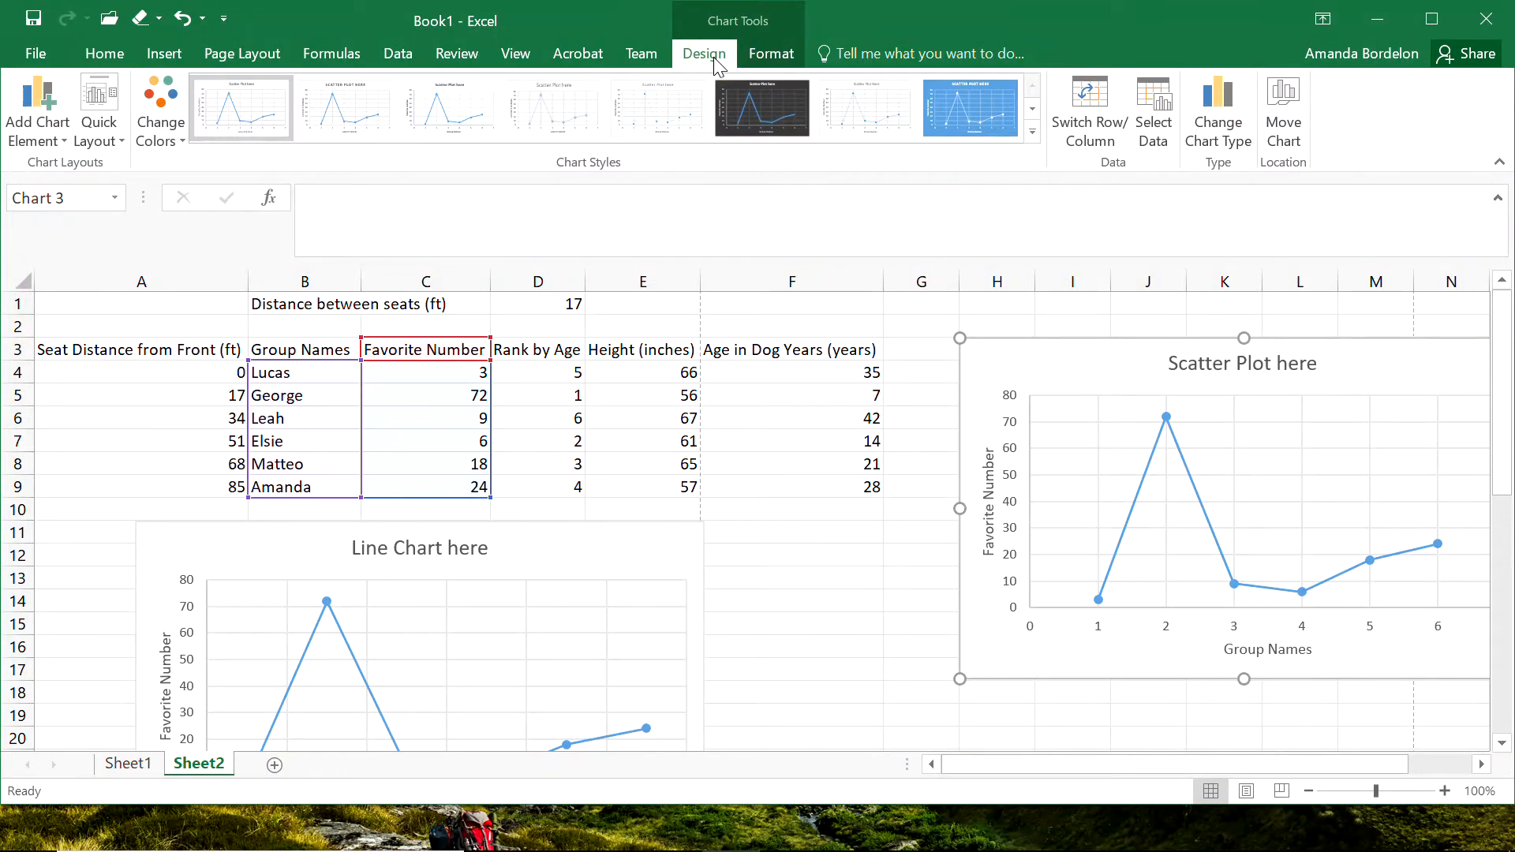
pyautogui.click(1156, 116)
pyautogui.moveTo(477, 119); pyautogui.dragTo(1198, 61)
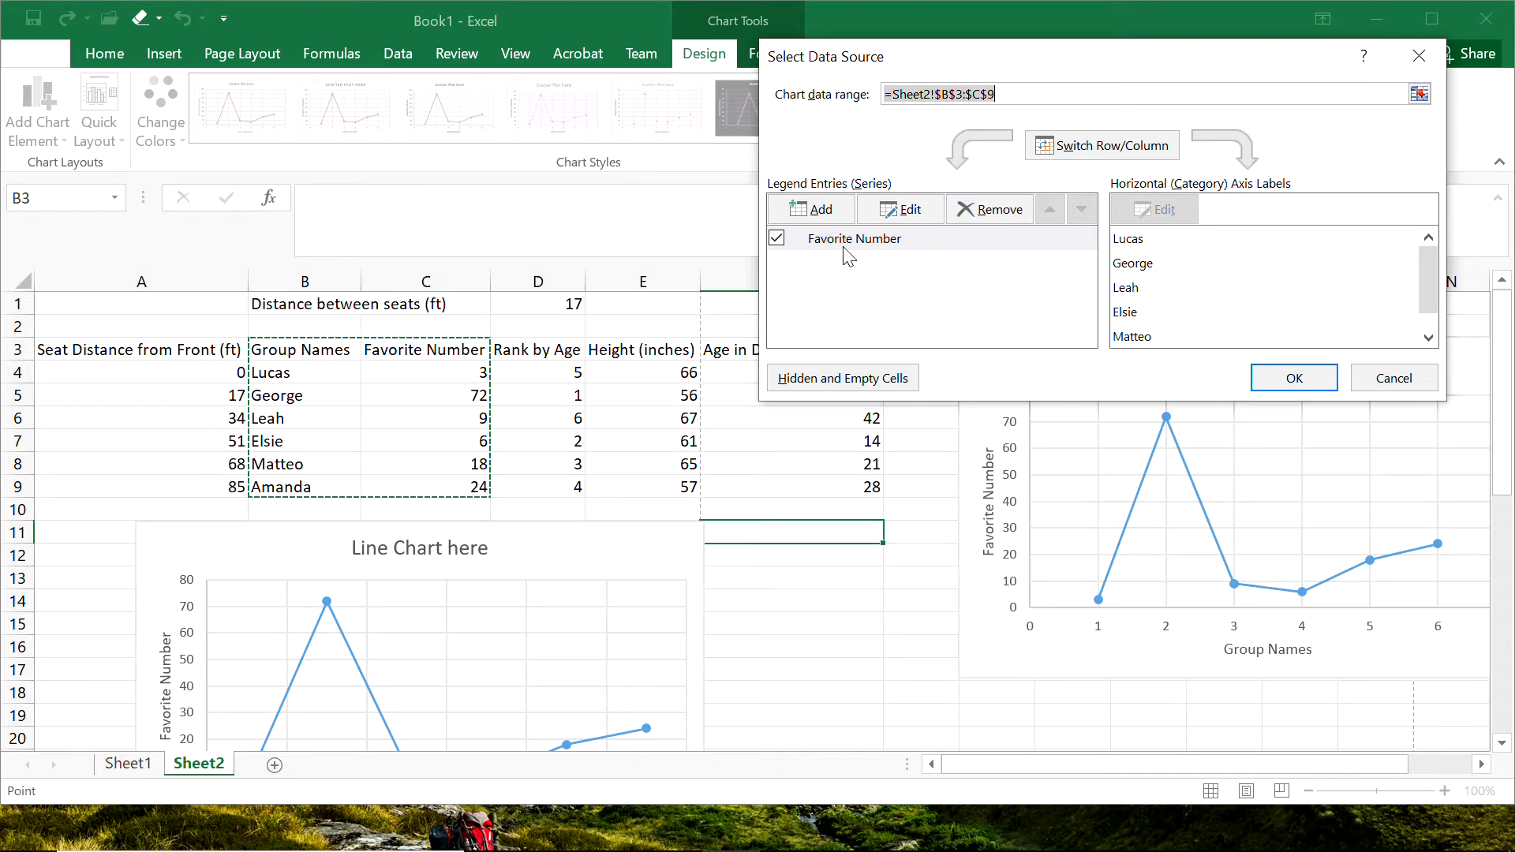
pyautogui.click(900, 215)
pyautogui.moveTo(422, 178); pyautogui.dragTo(1102, 58)
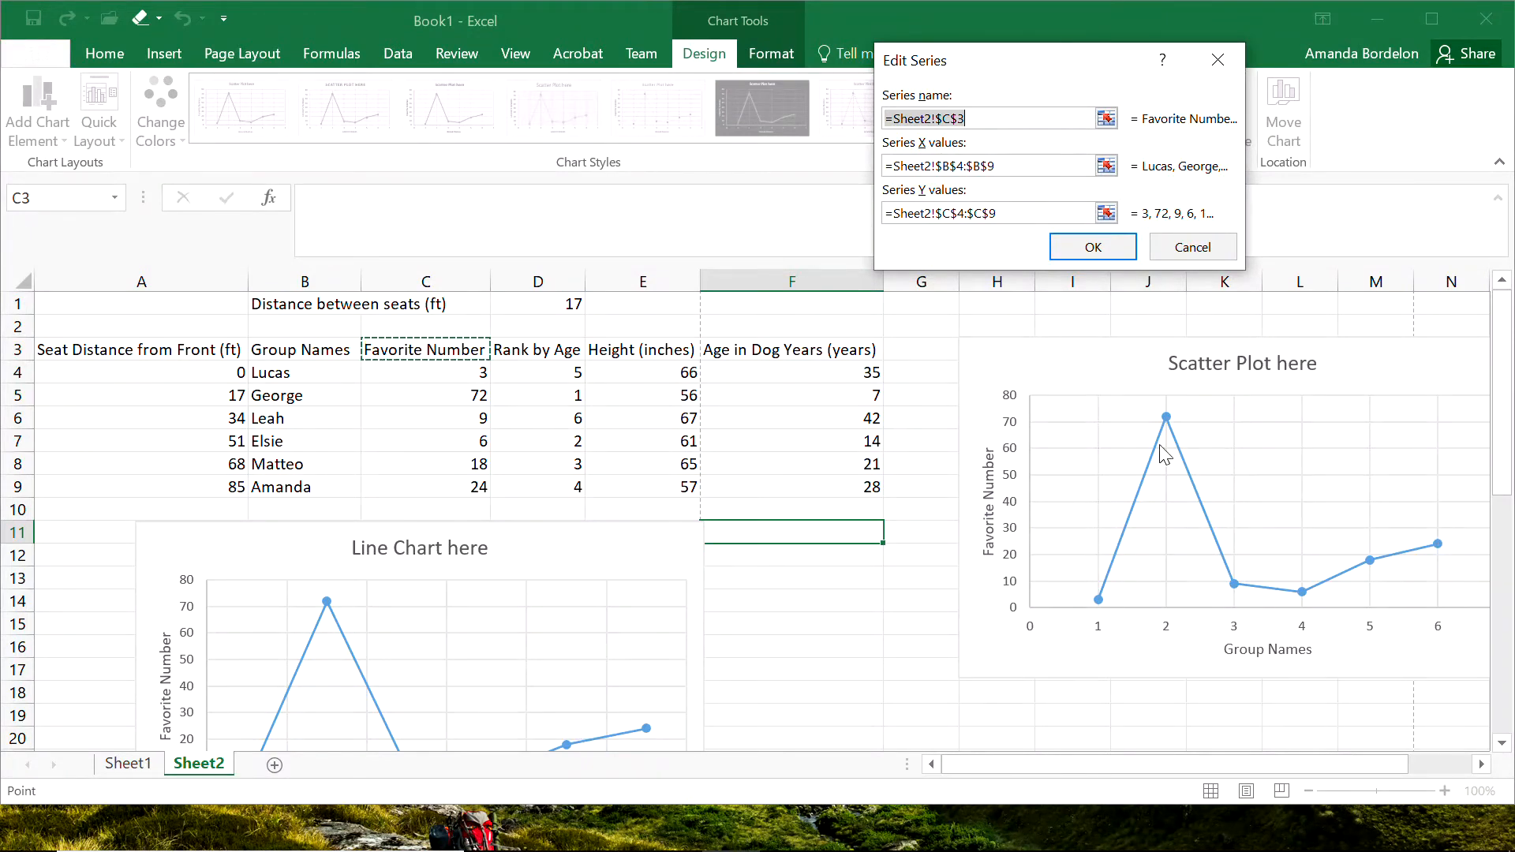
# Replace the series name reference with the text "Favorite Number".
pyautogui.moveTo(1440, 552)
pyautogui.click(986, 118)
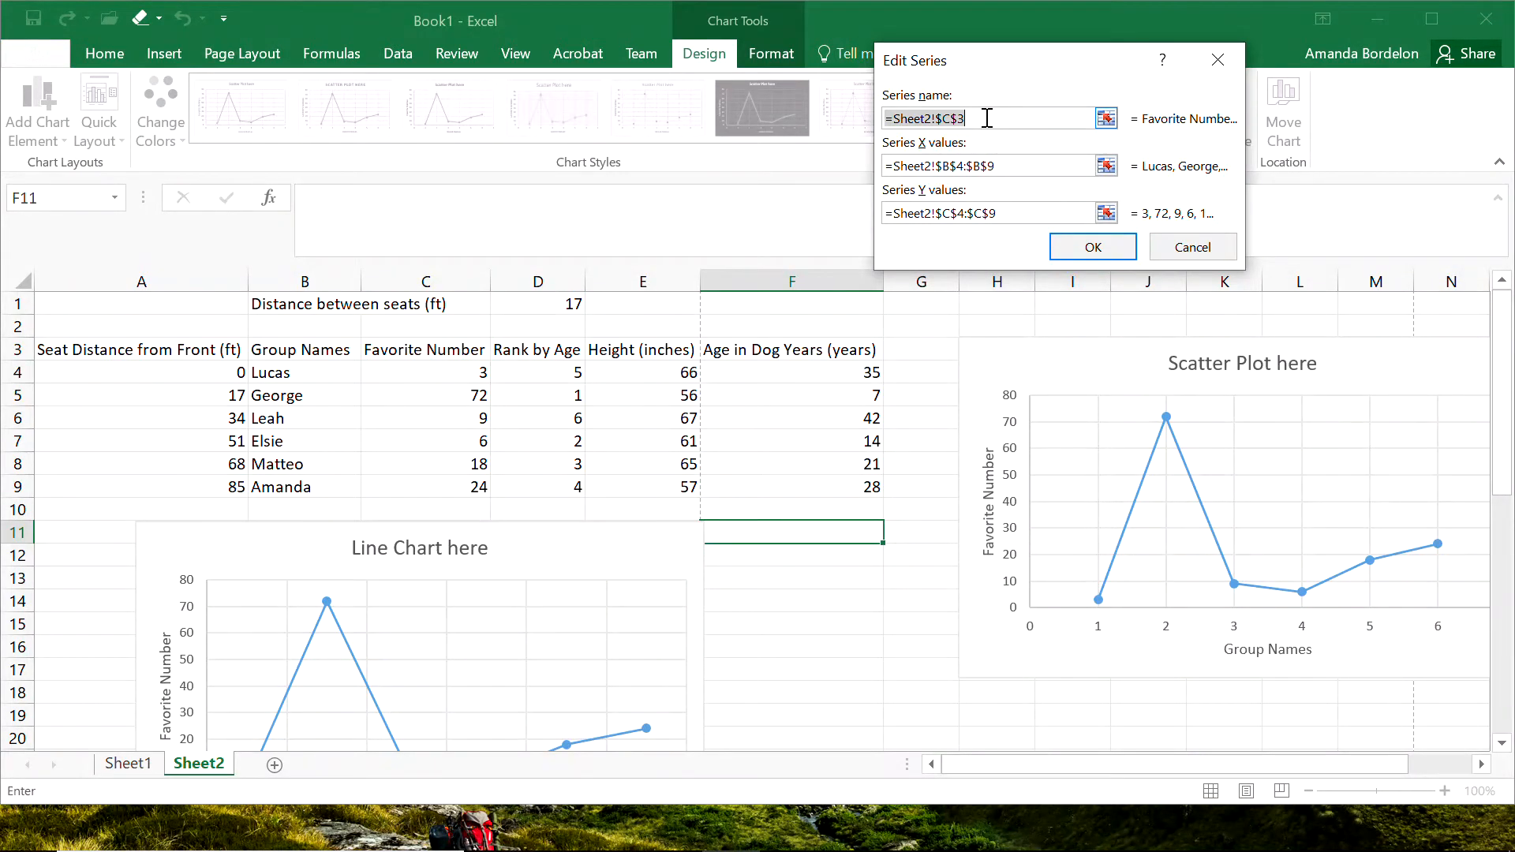
pyautogui.click(1106, 118)
pyautogui.press('BackSpace')
pyautogui.write('Favorie')
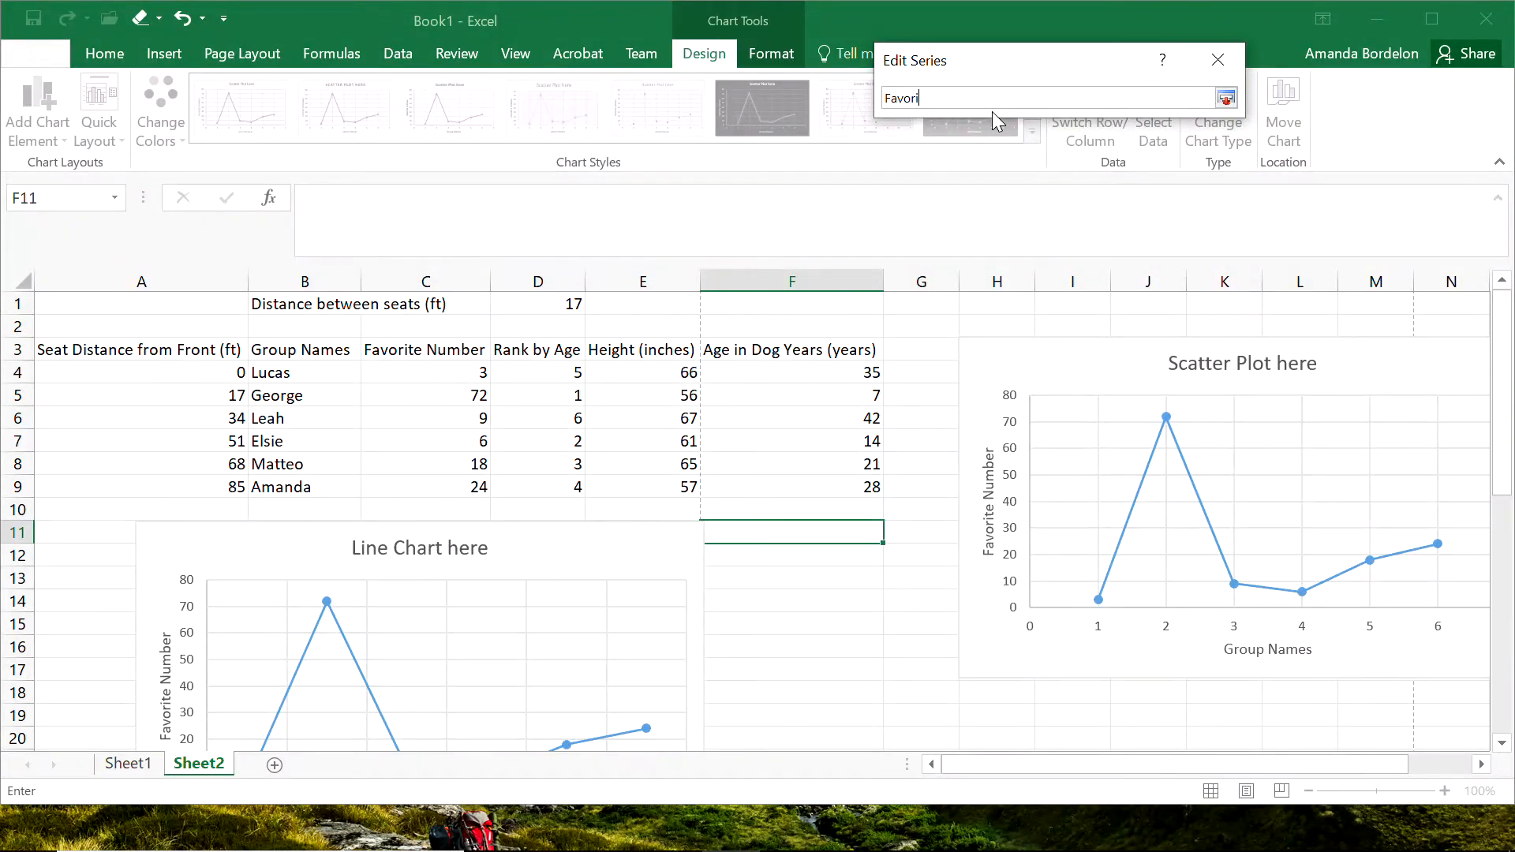
pyautogui.press('BackSpace')
pyautogui.write('te Nu')
pyautogui.press('Return')
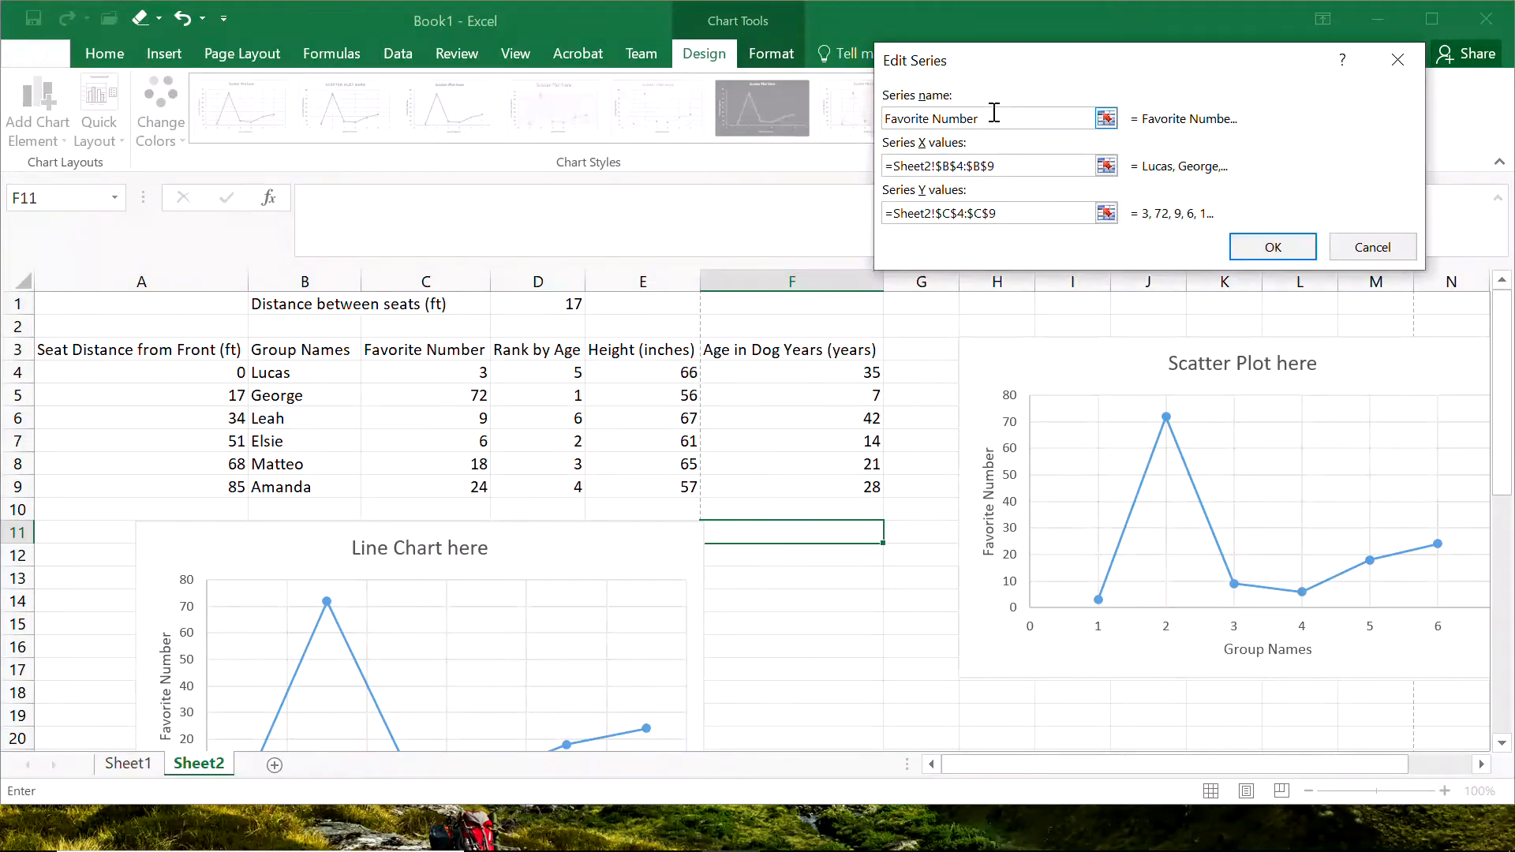
# Link the series name to the "Seat Distance from Front (ft)" header in cell A3 of Sheet2.
pyautogui.click(1106, 118)
pyautogui.moveTo(998, 98); pyautogui.dragTo(892, 98)
pyautogui.press('BackSpace')
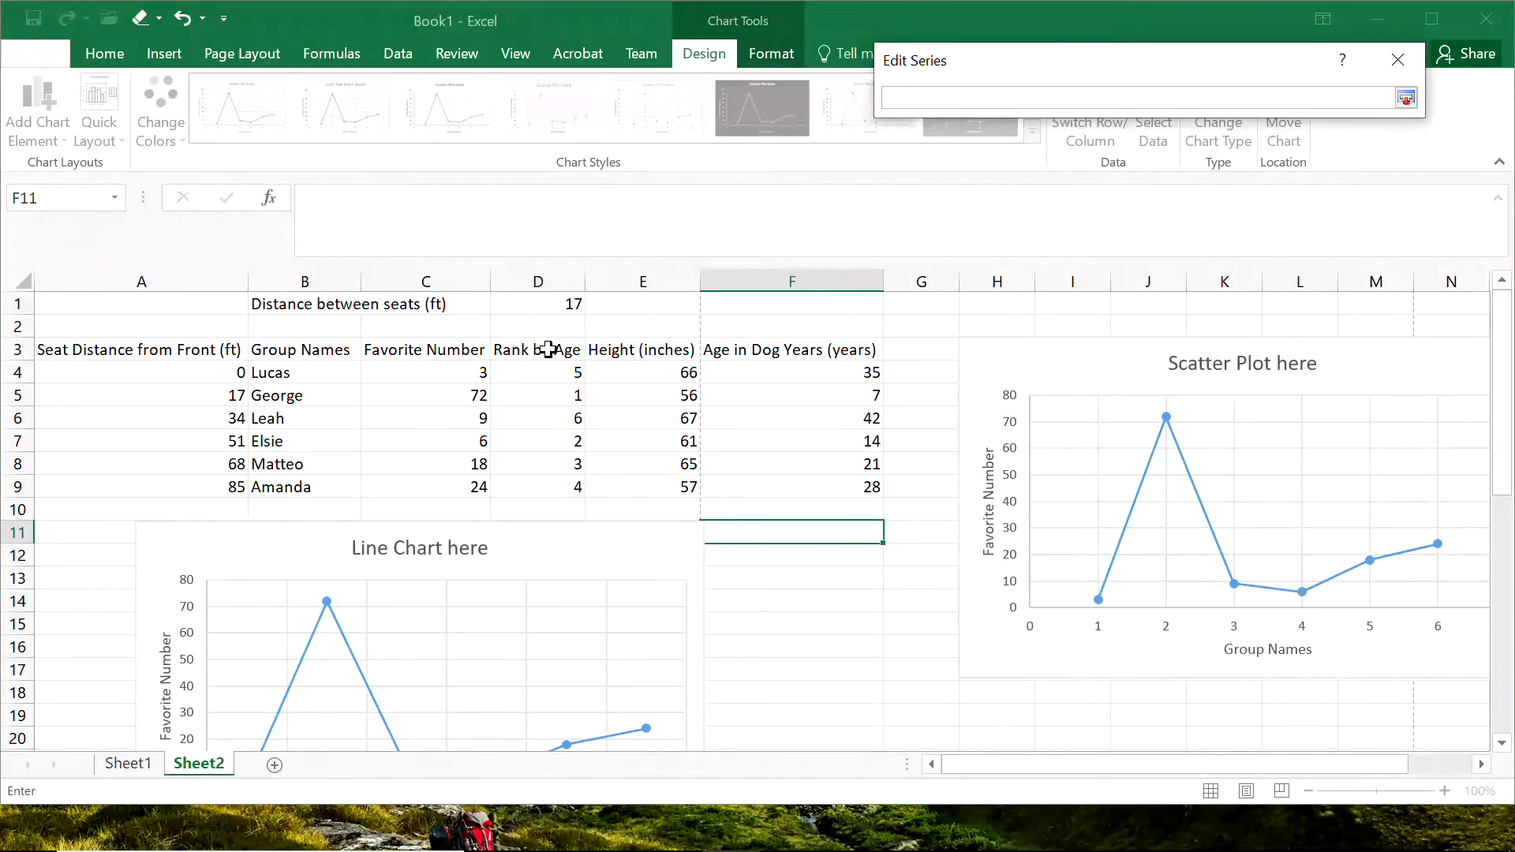
pyautogui.click(150, 347)
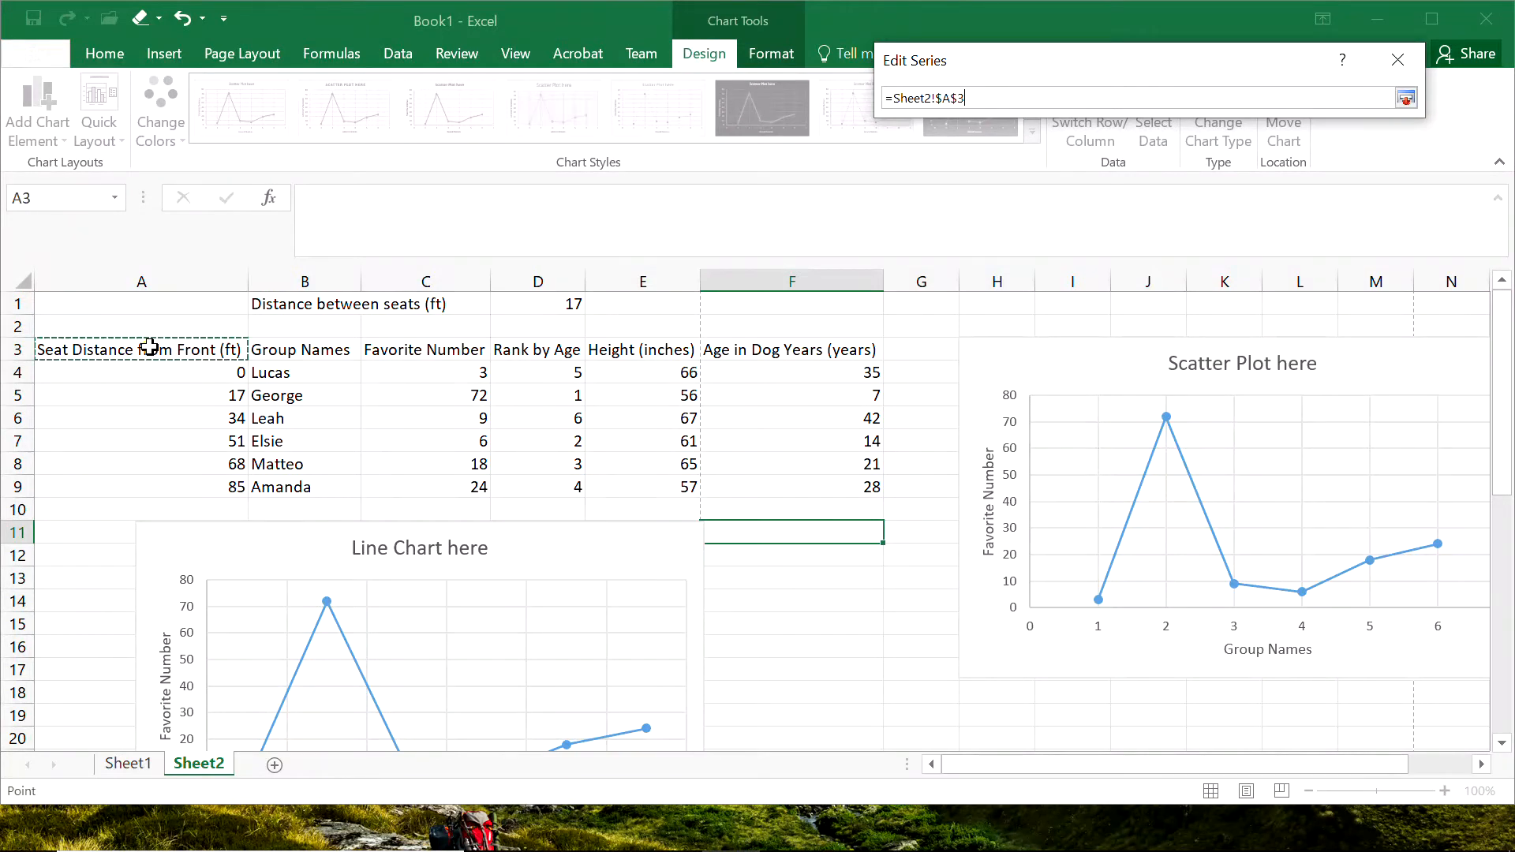
pyautogui.click(1406, 99)
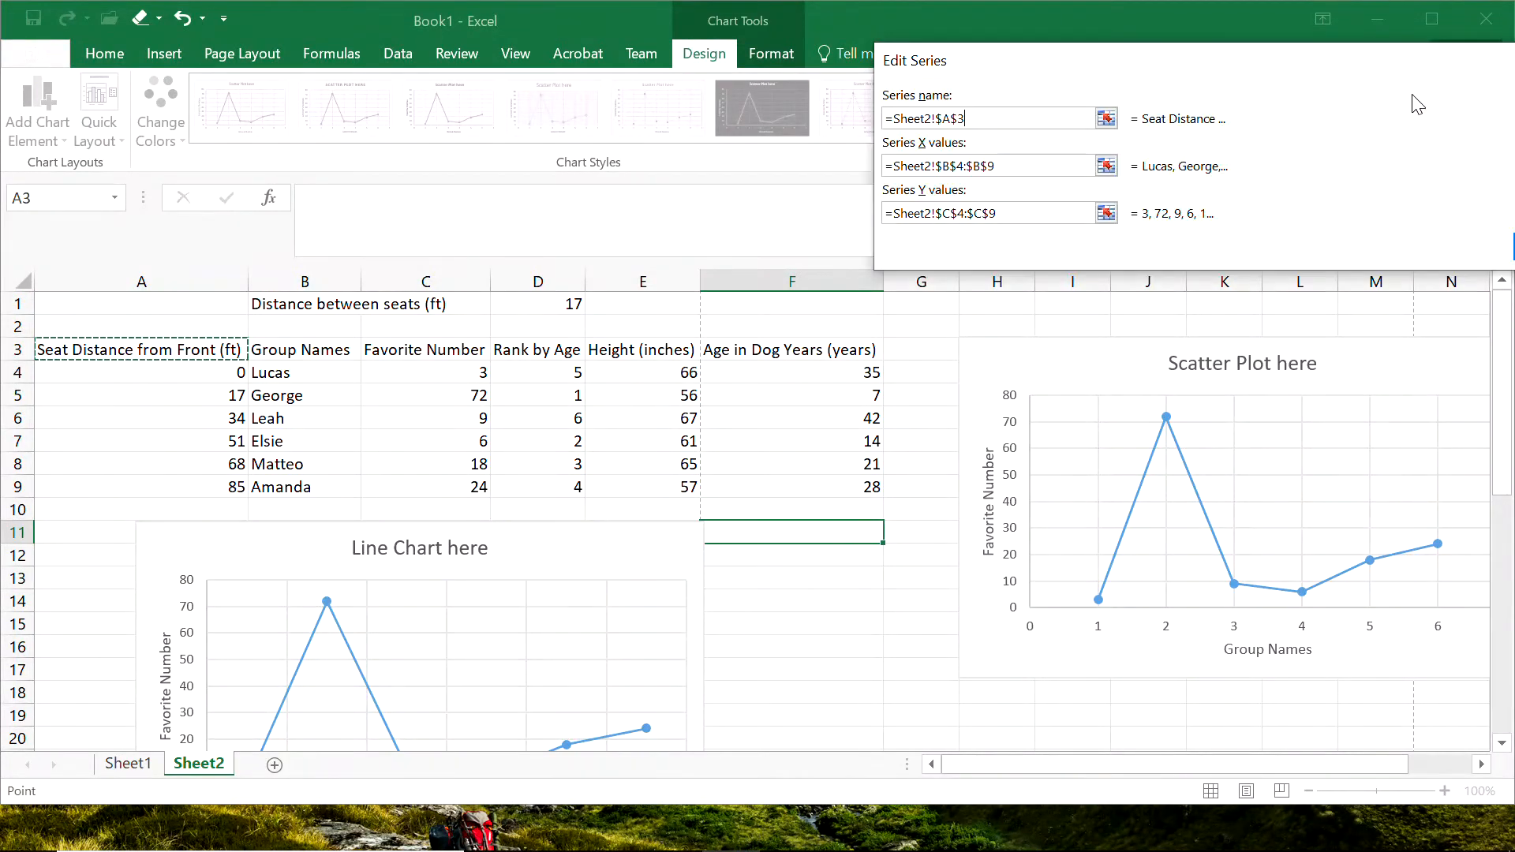
# Set the series X values to the seat distances in Sheet2 cells A4:A9.
pyautogui.click(1106, 167)
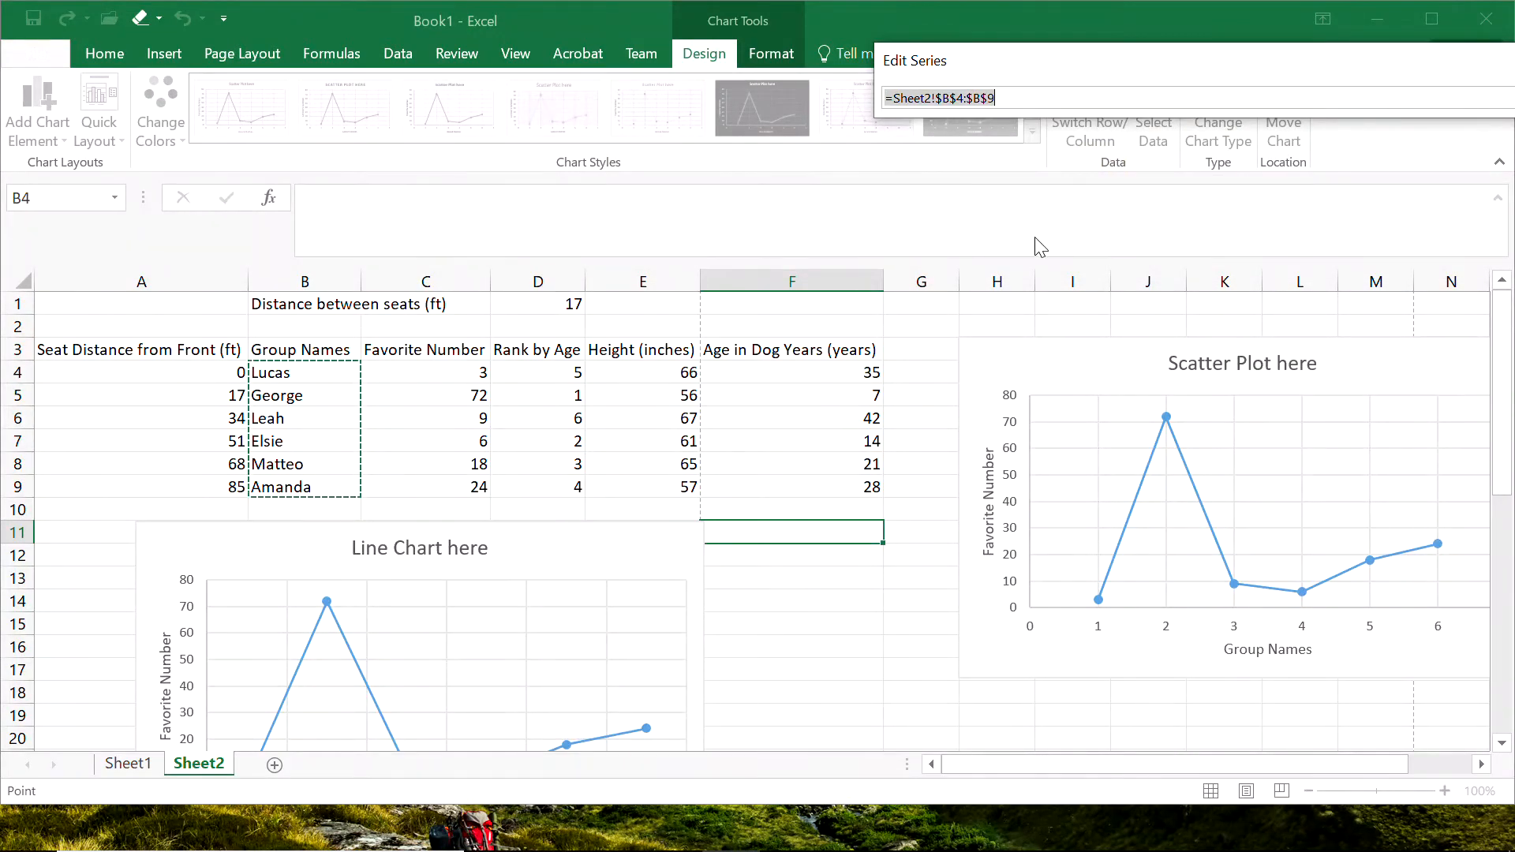
pyautogui.click(173, 379)
pyautogui.moveTo(174, 379); pyautogui.dragTo(186, 488)
pyautogui.moveTo(1232, 58); pyautogui.dragTo(931, 83)
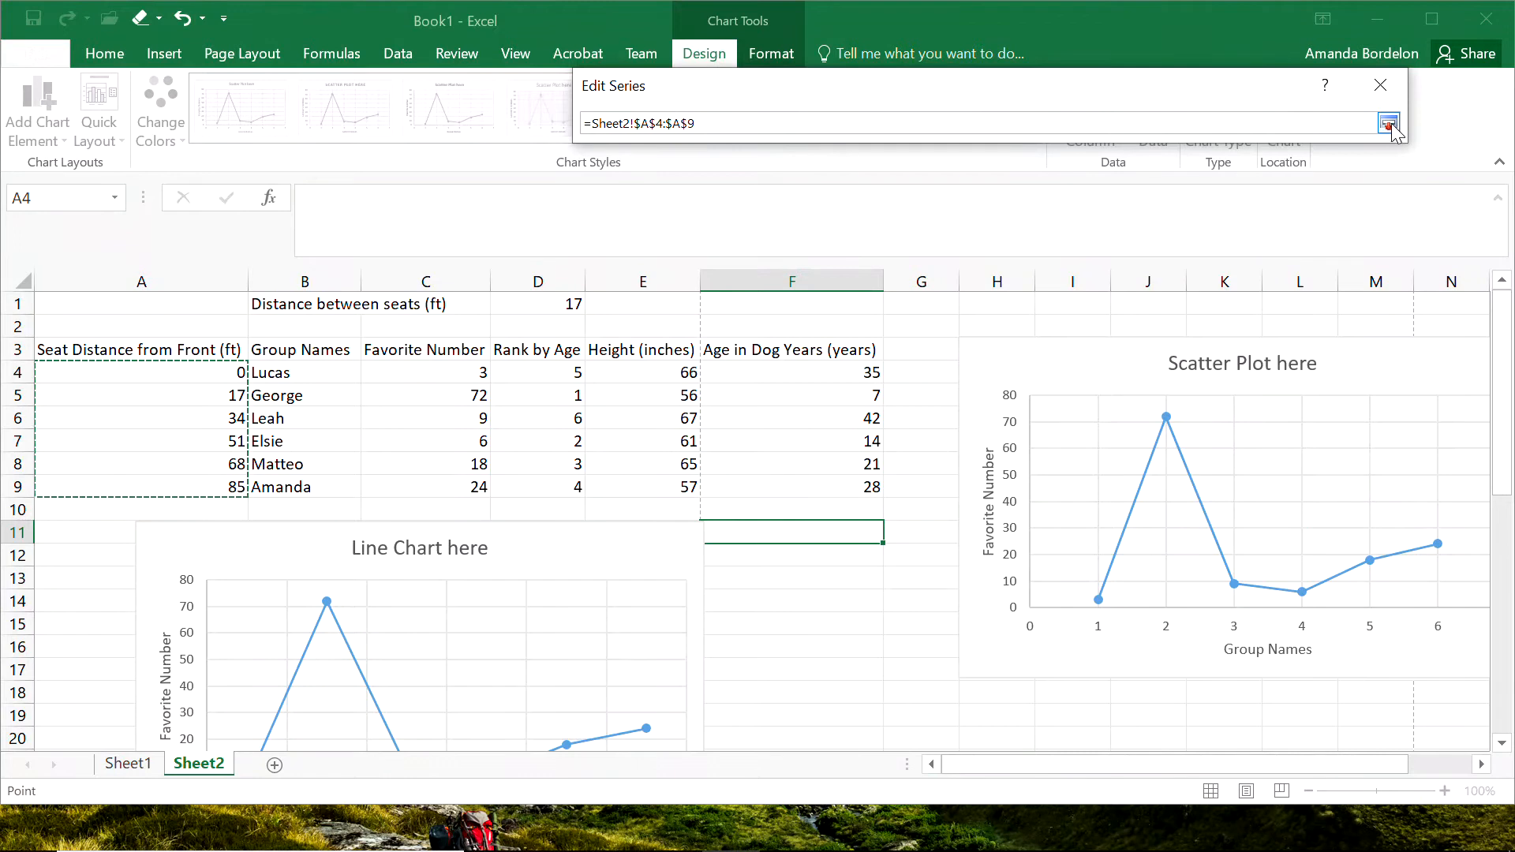
pyautogui.click(1387, 124)
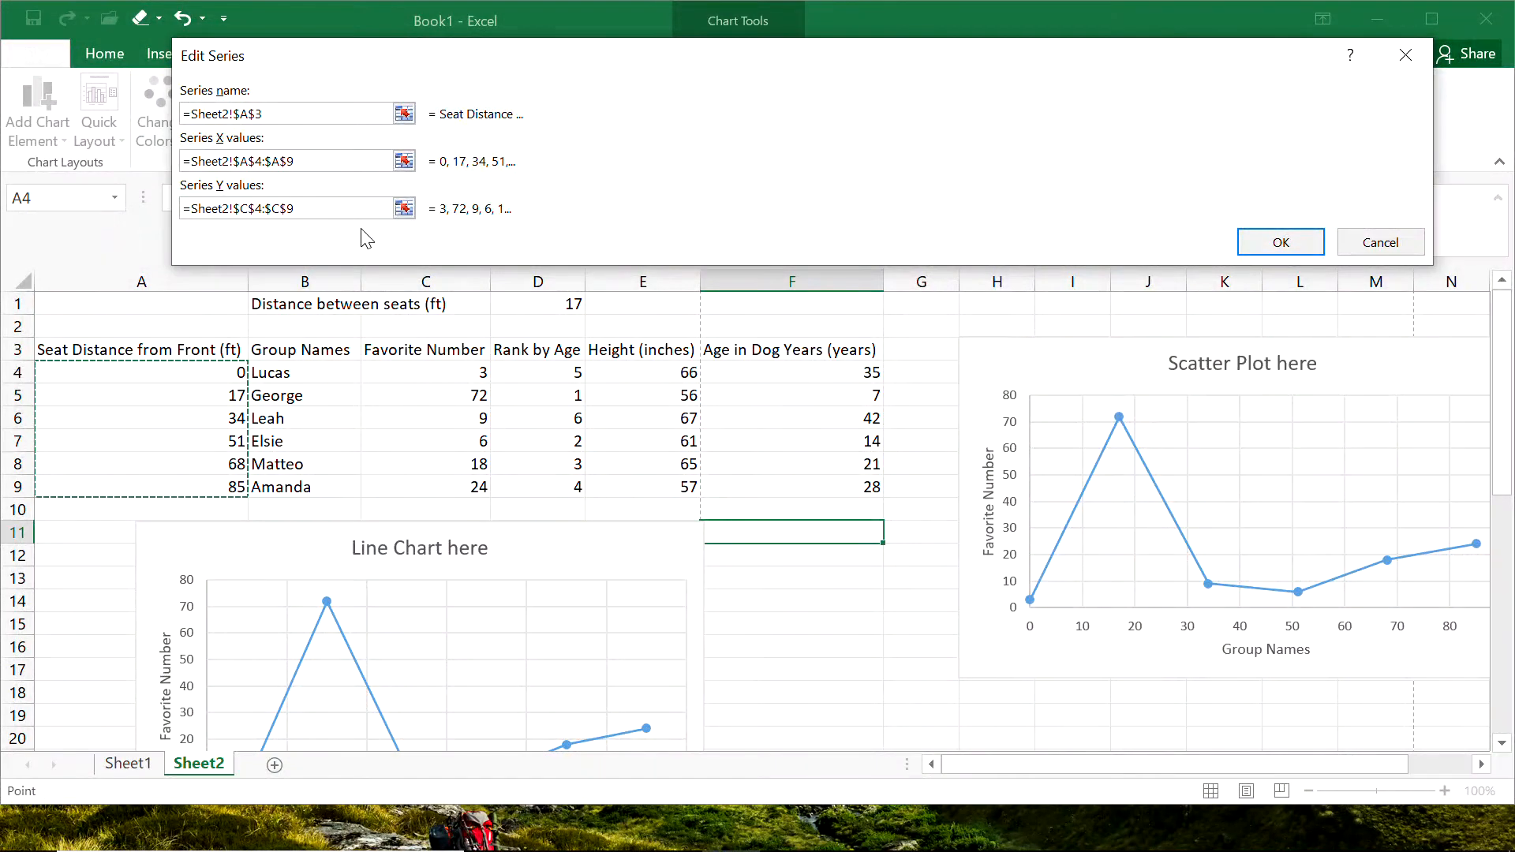
# Check that the series Y values use C4:C9 and apply the edited data source to the scatter chart.
pyautogui.click(403, 208)
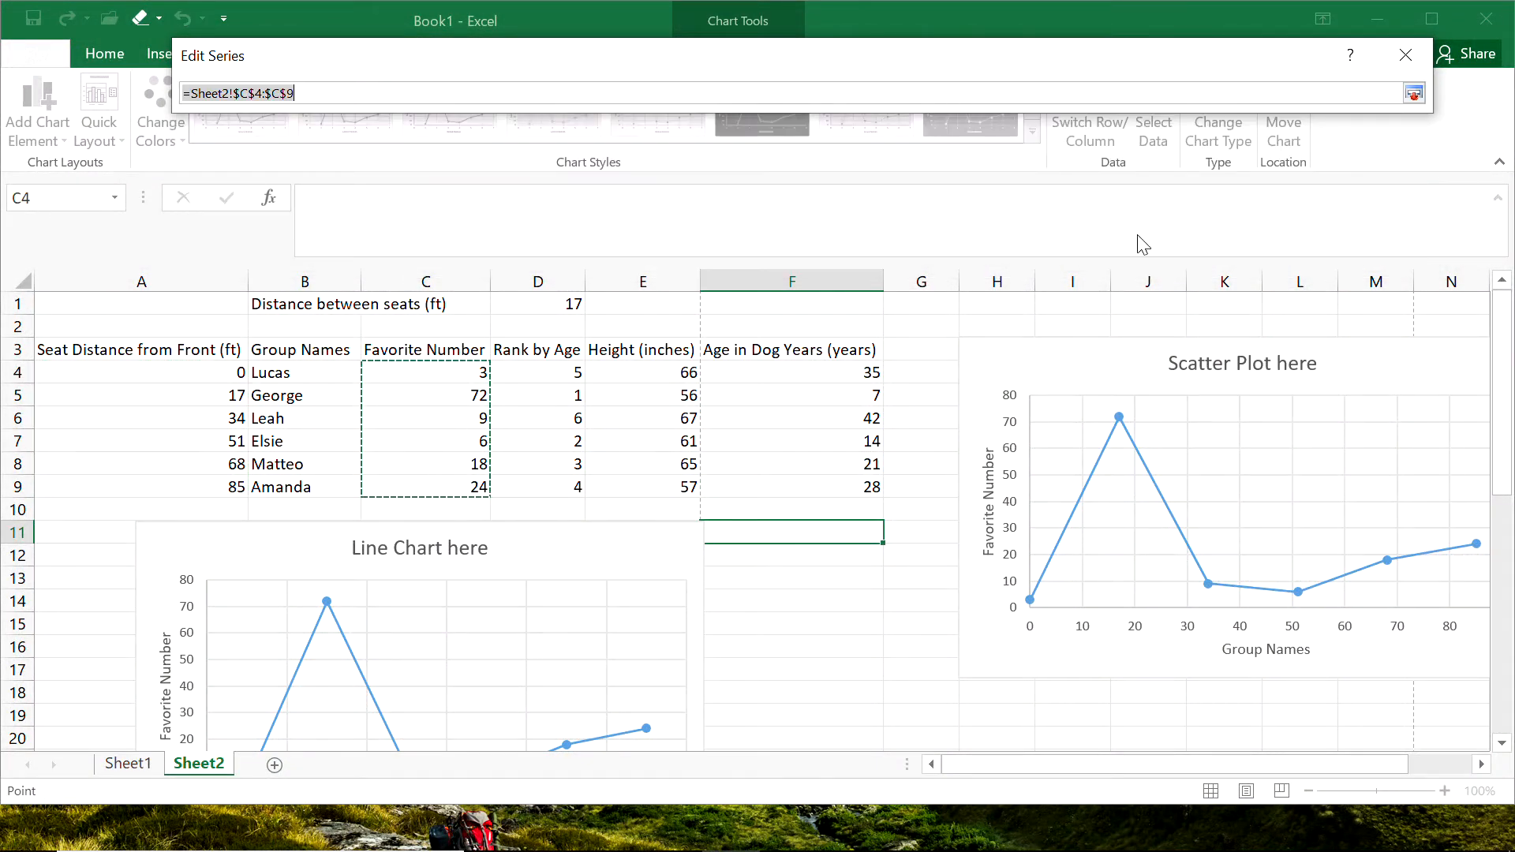
pyautogui.click(1413, 93)
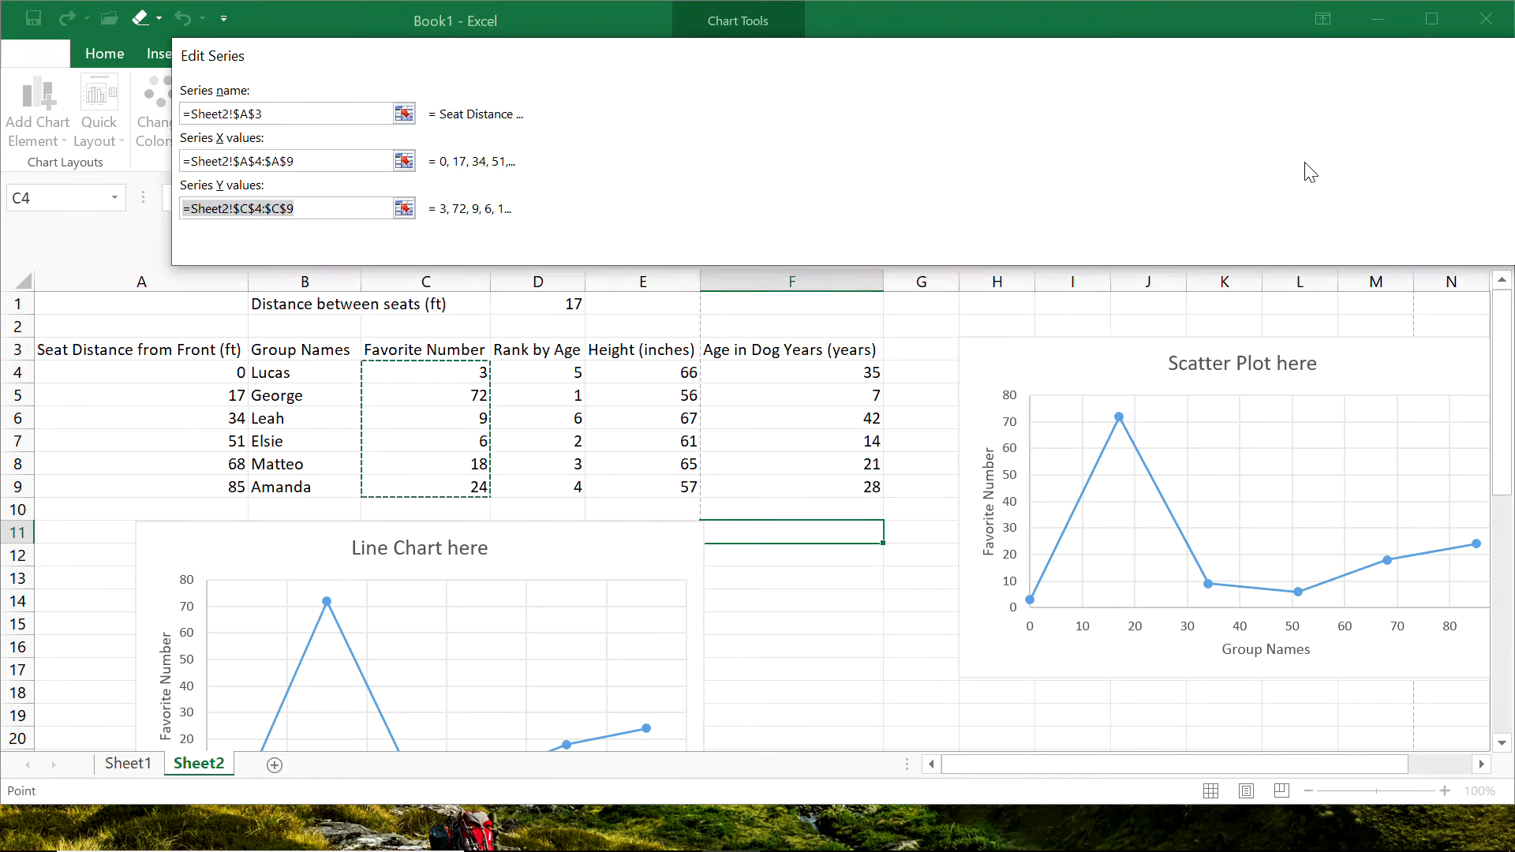
pyautogui.moveTo(1119, 72); pyautogui.dragTo(668, 55)
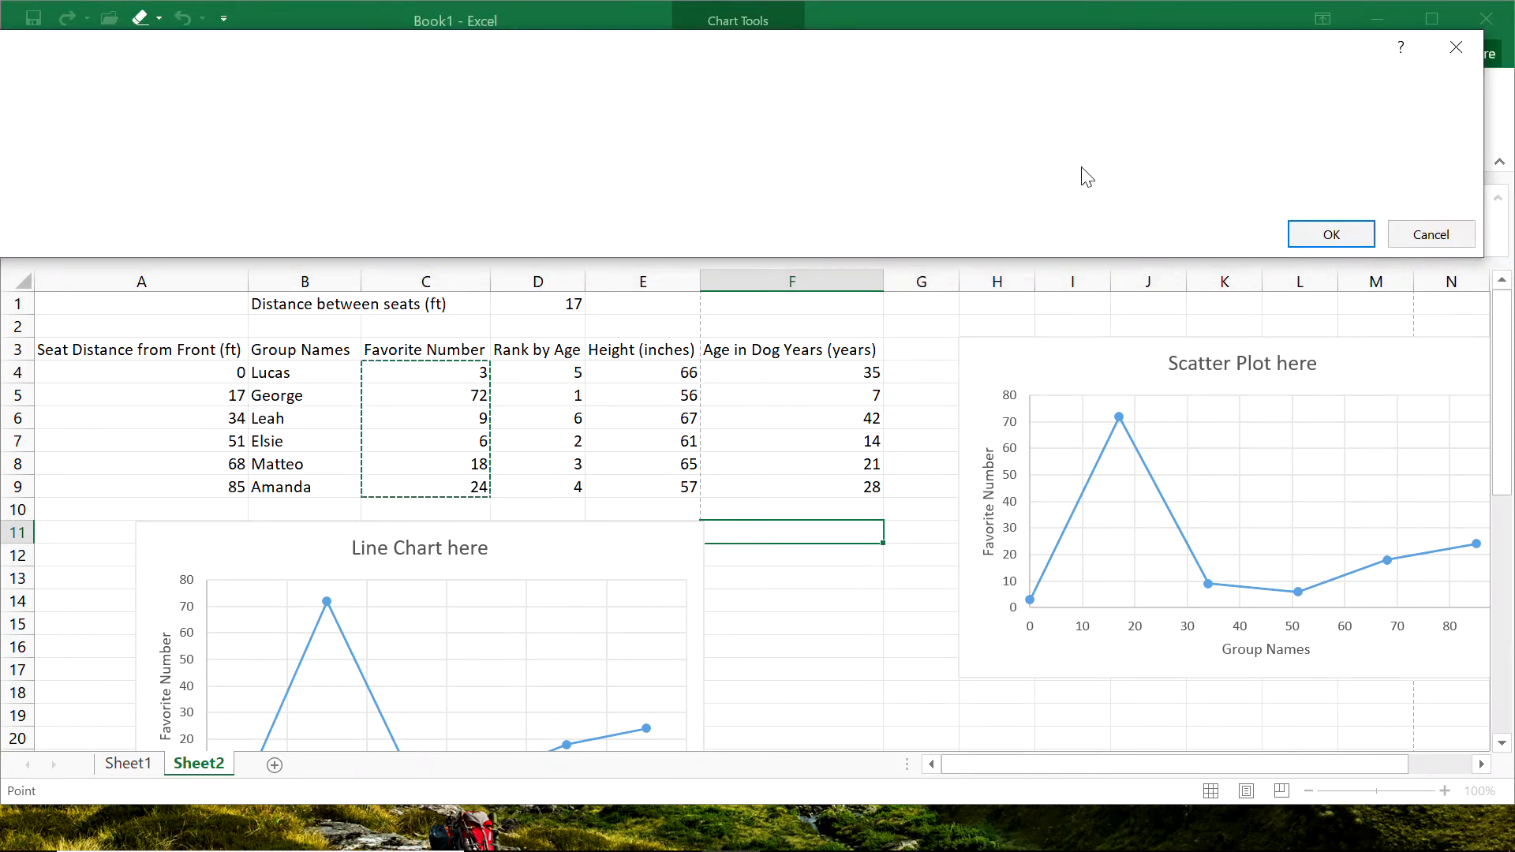
pyautogui.click(1325, 235)
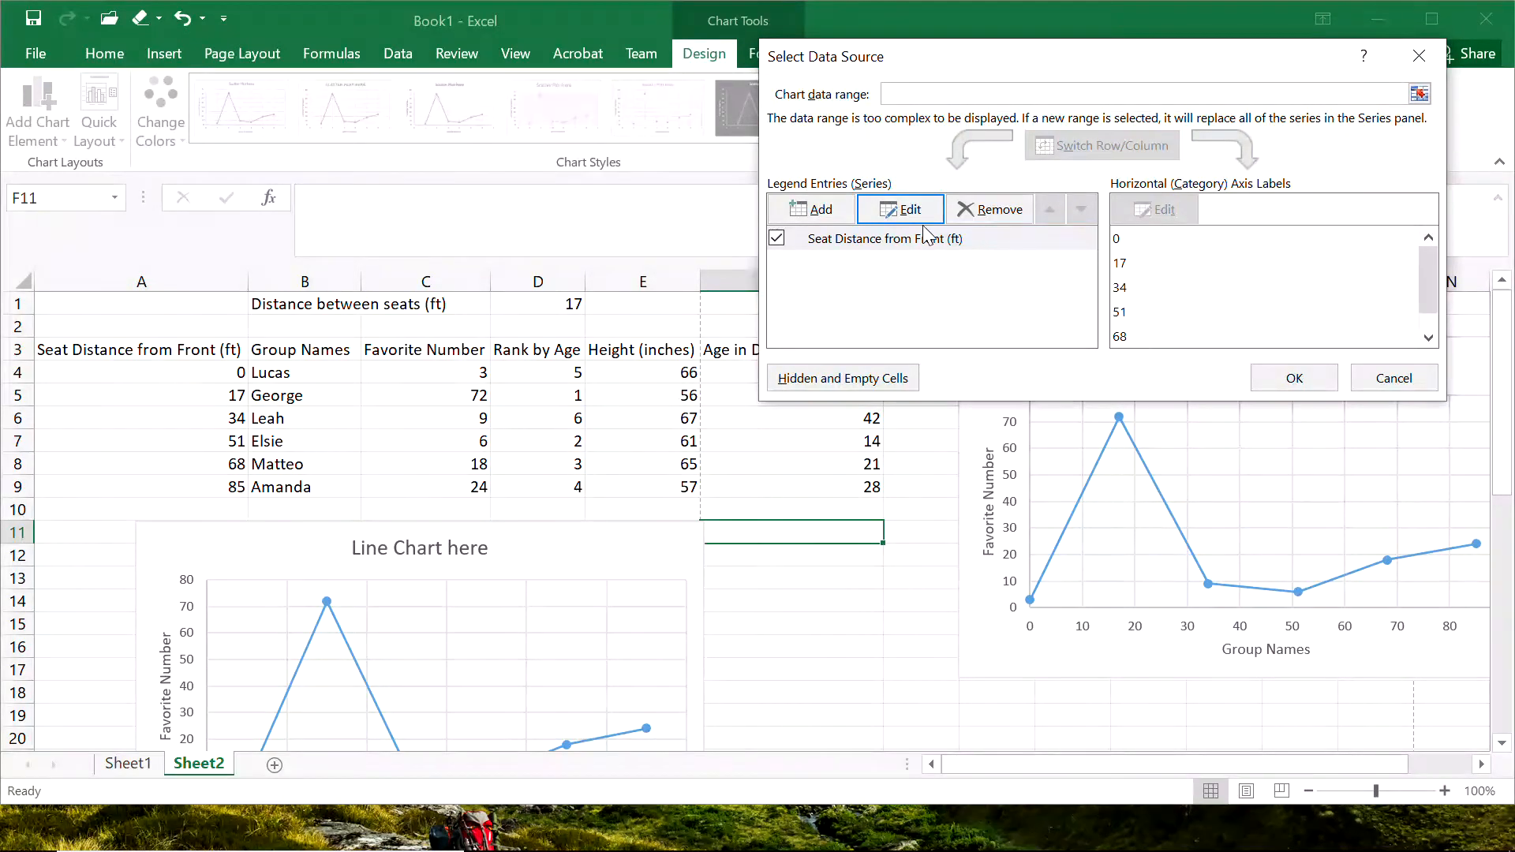
pyautogui.click(1294, 379)
pyautogui.click(795, 695)
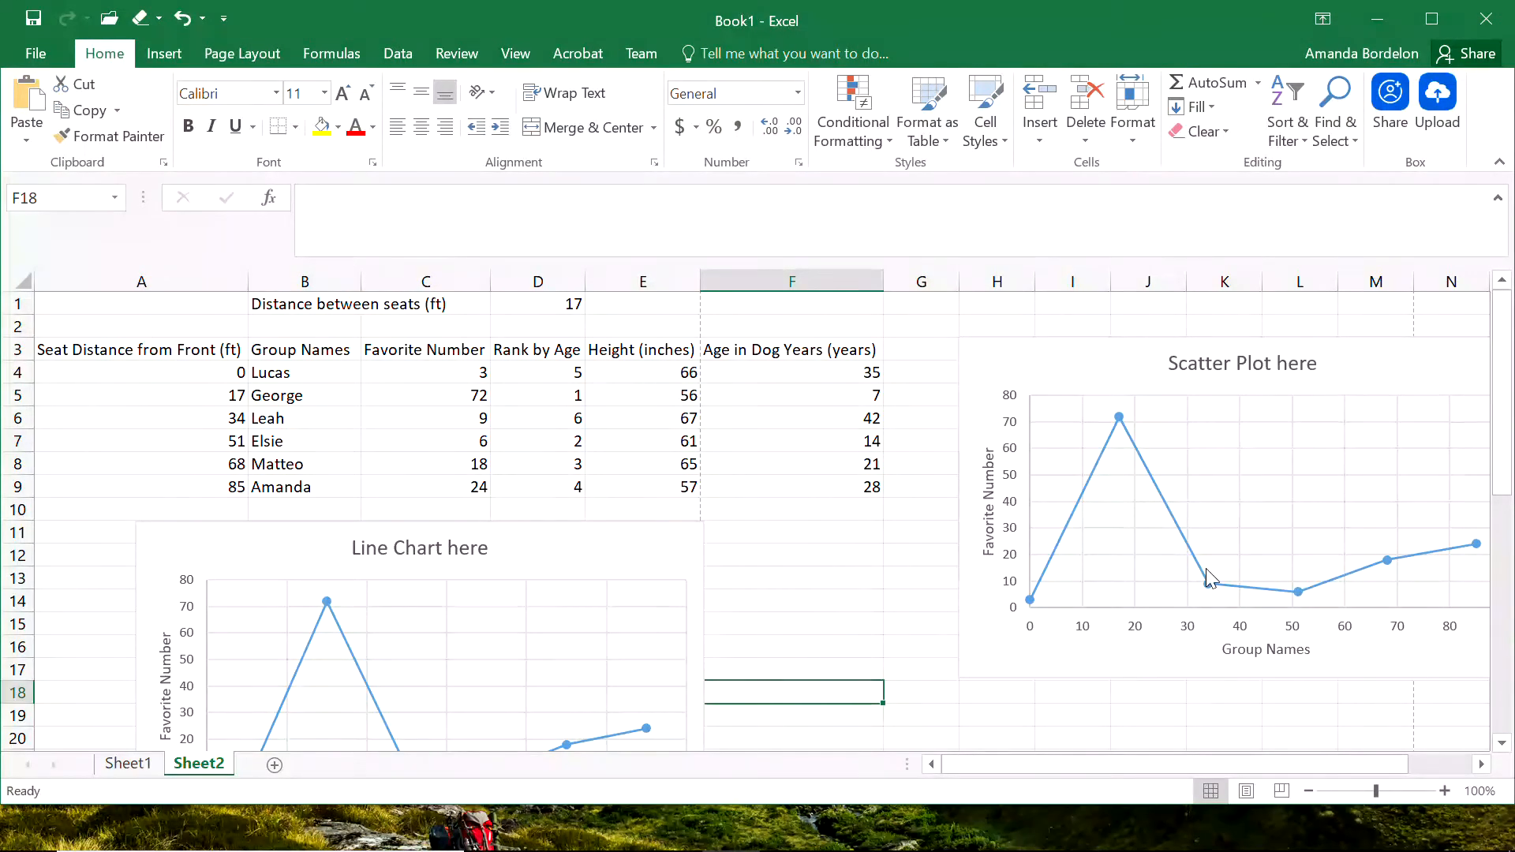
# Change the horizontal axis title of the scatter chart copy to "Seat Distance from Front (ft)".
pyautogui.click(1255, 652)
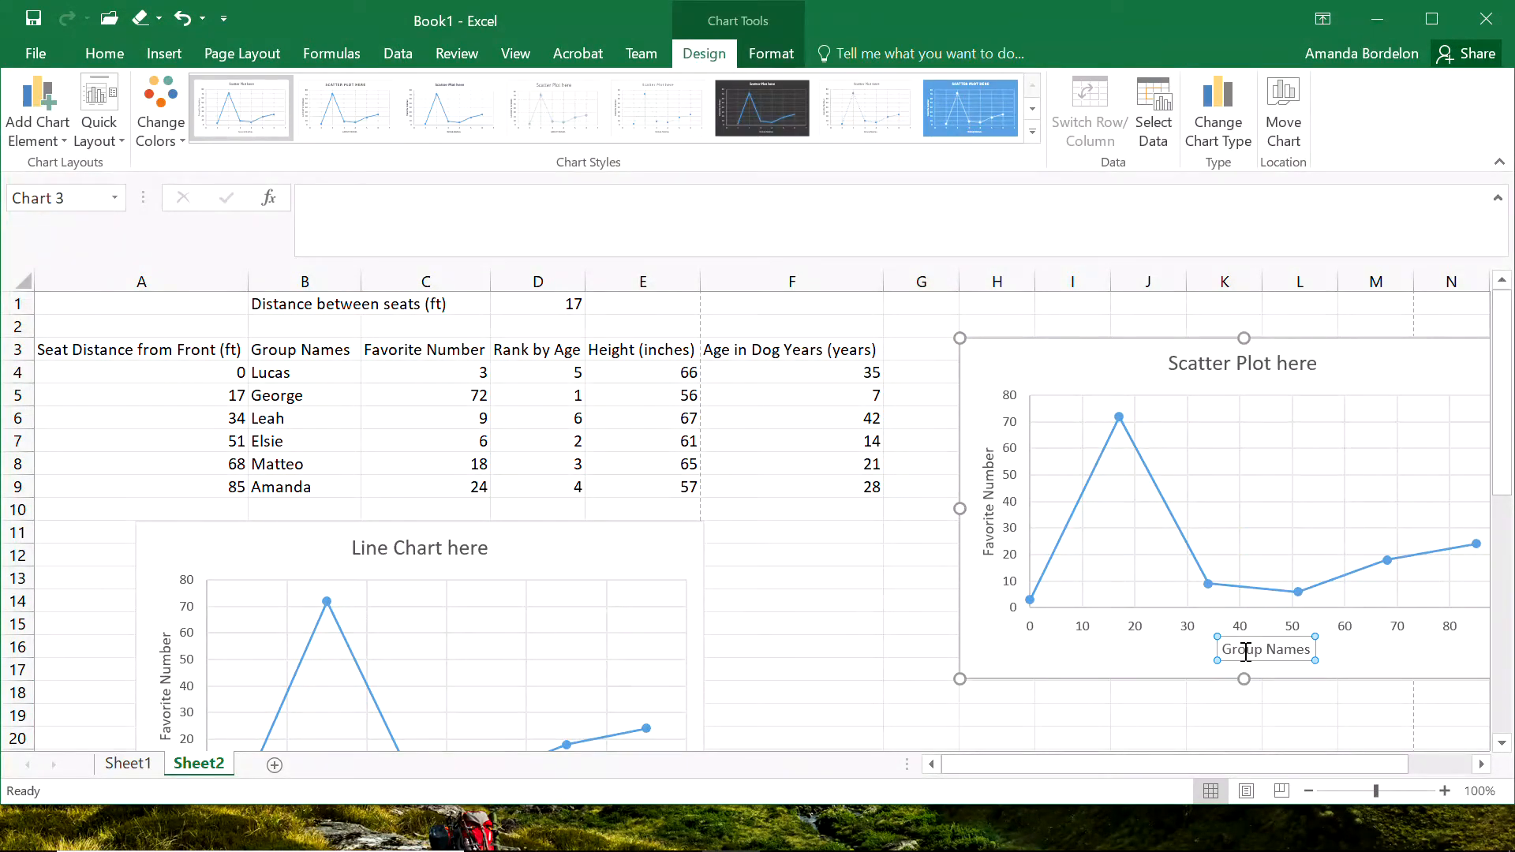
pyautogui.moveTo(1227, 650); pyautogui.dragTo(1352, 645)
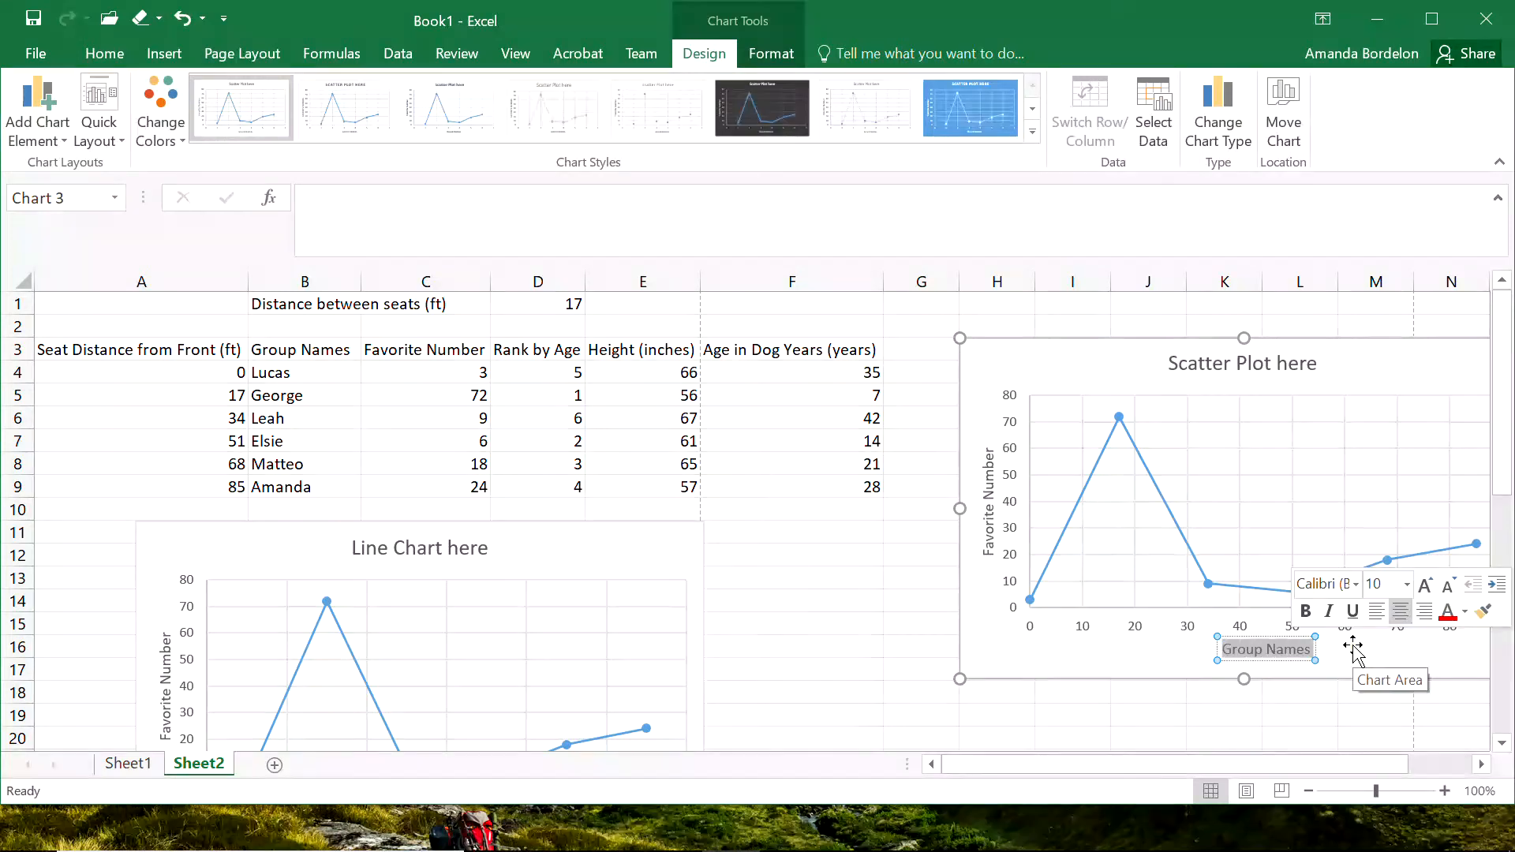
pyautogui.click(1099, 676)
pyautogui.click(1138, 647)
pyautogui.click(1262, 644)
pyautogui.moveTo(1226, 645); pyautogui.dragTo(1325, 658)
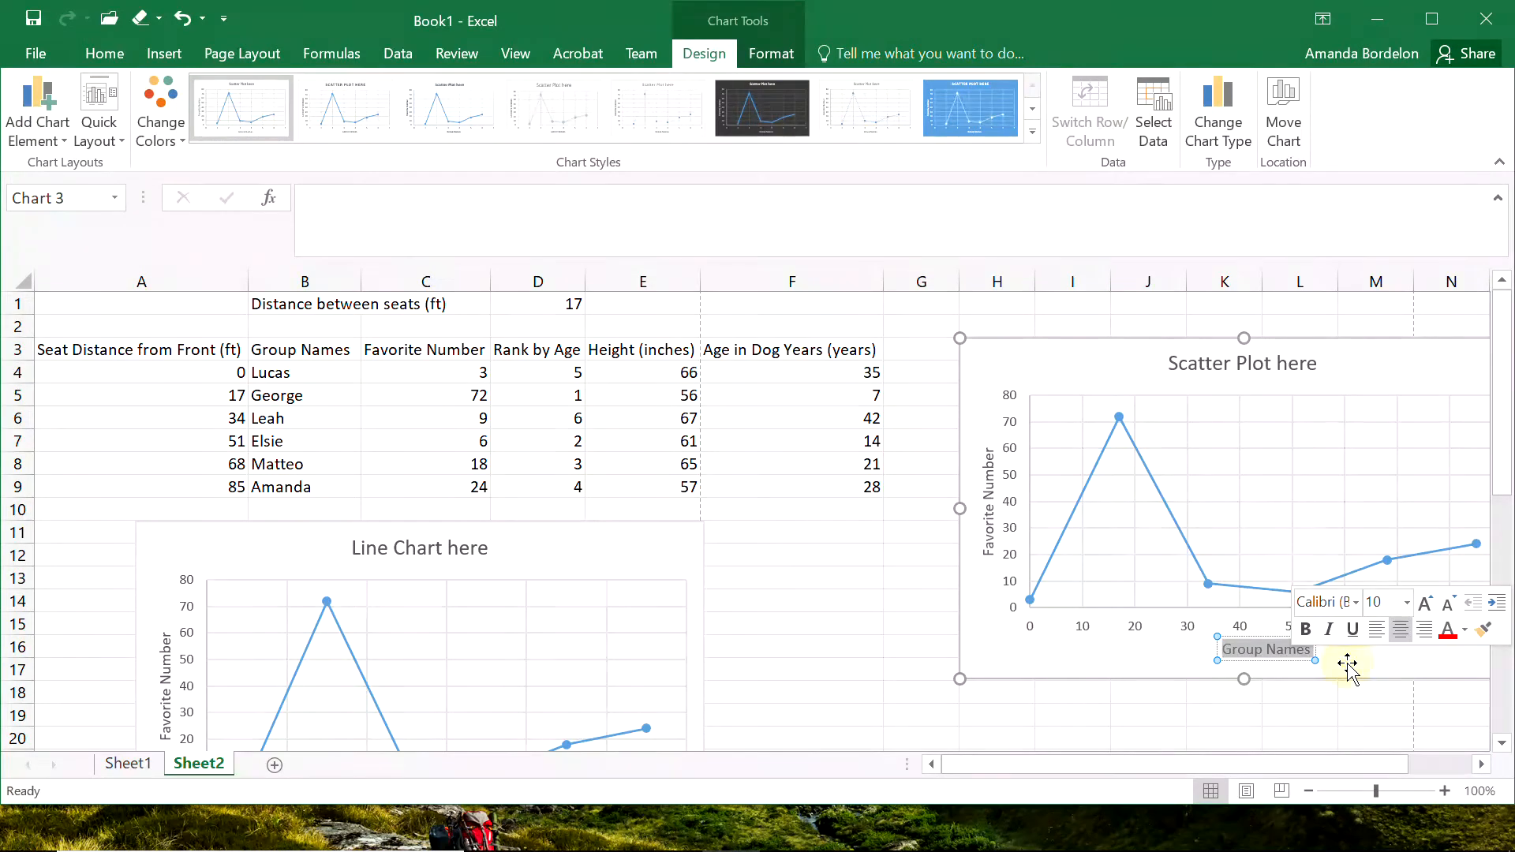
pyautogui.write('S')
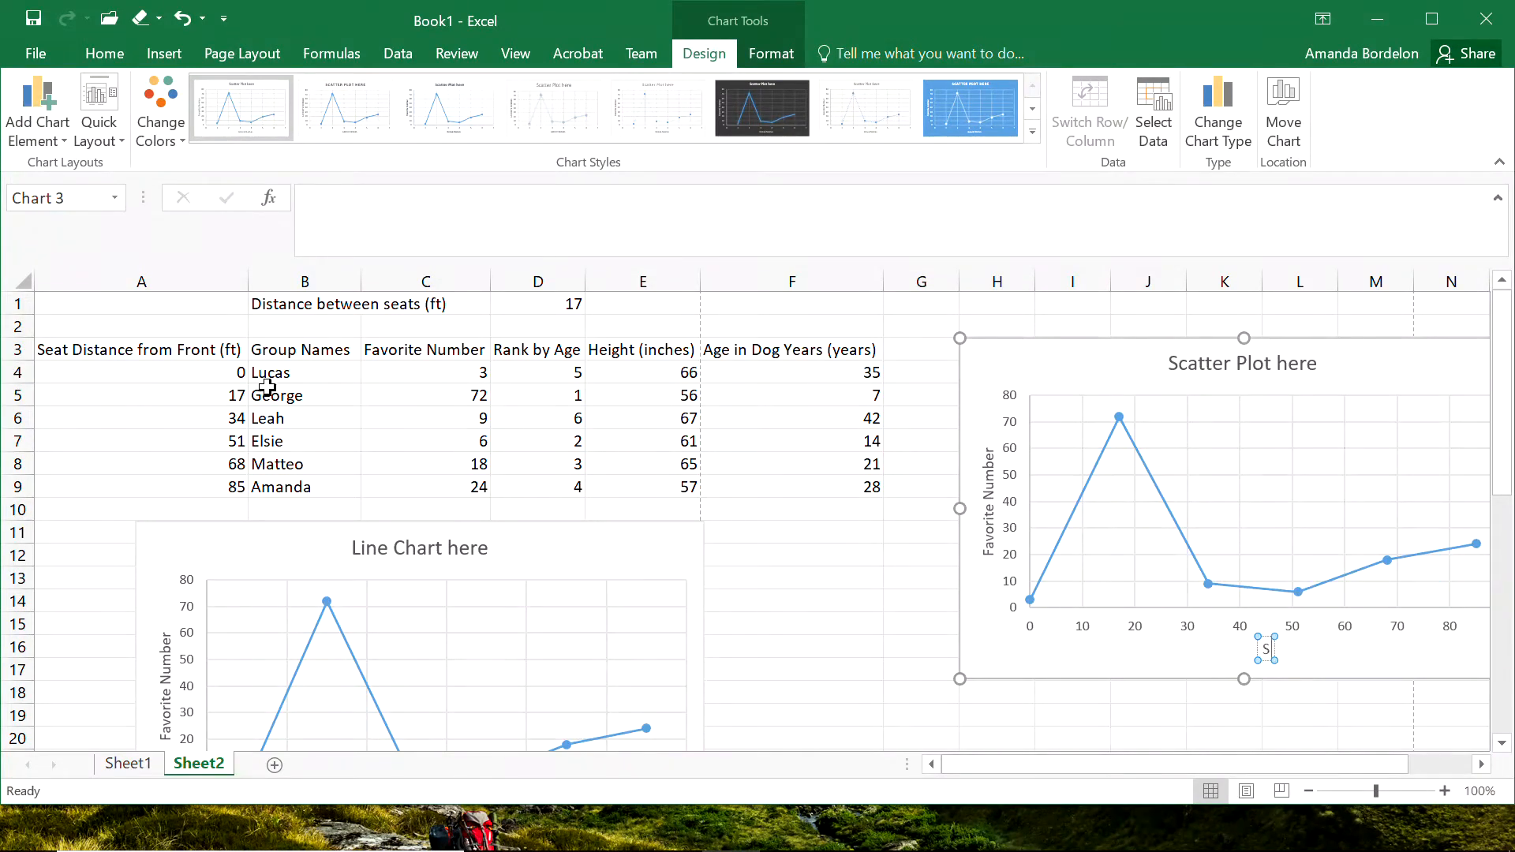
pyautogui.write('eat Distance f')
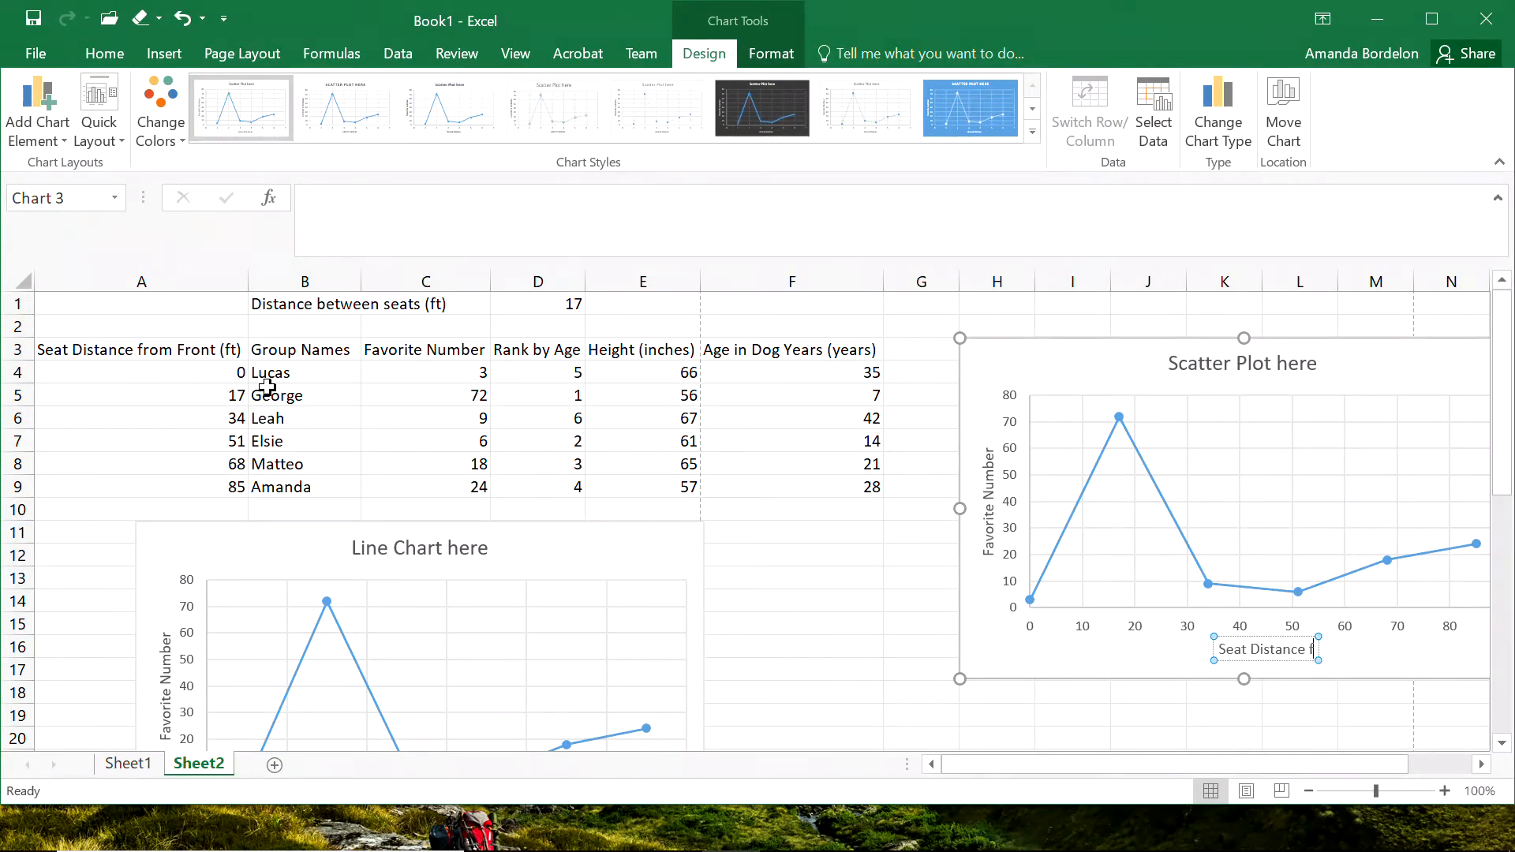
pyautogui.write('rom Front')
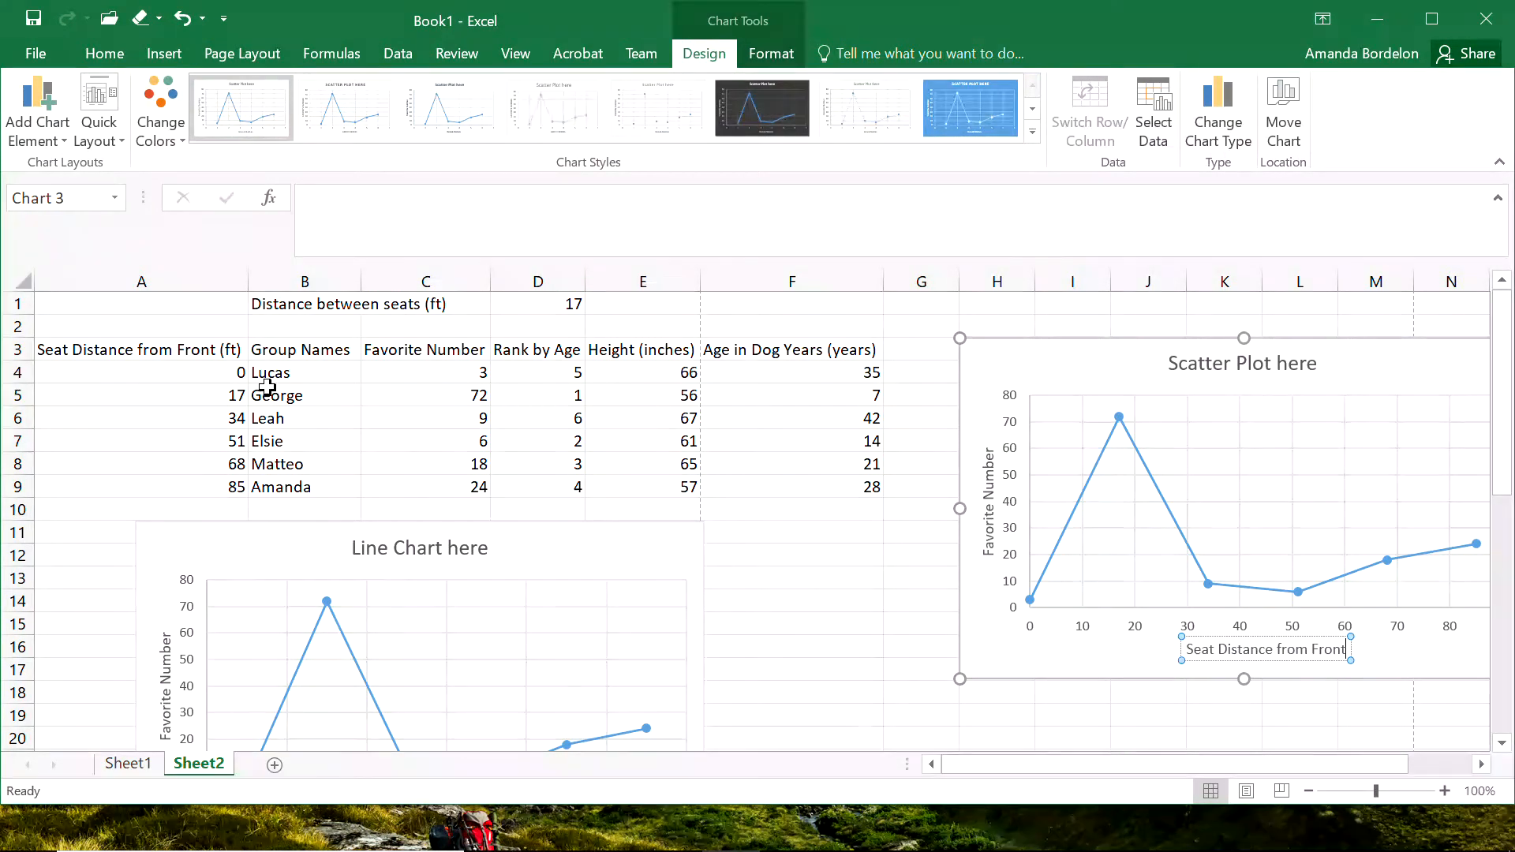
pyautogui.write(' (ft)')
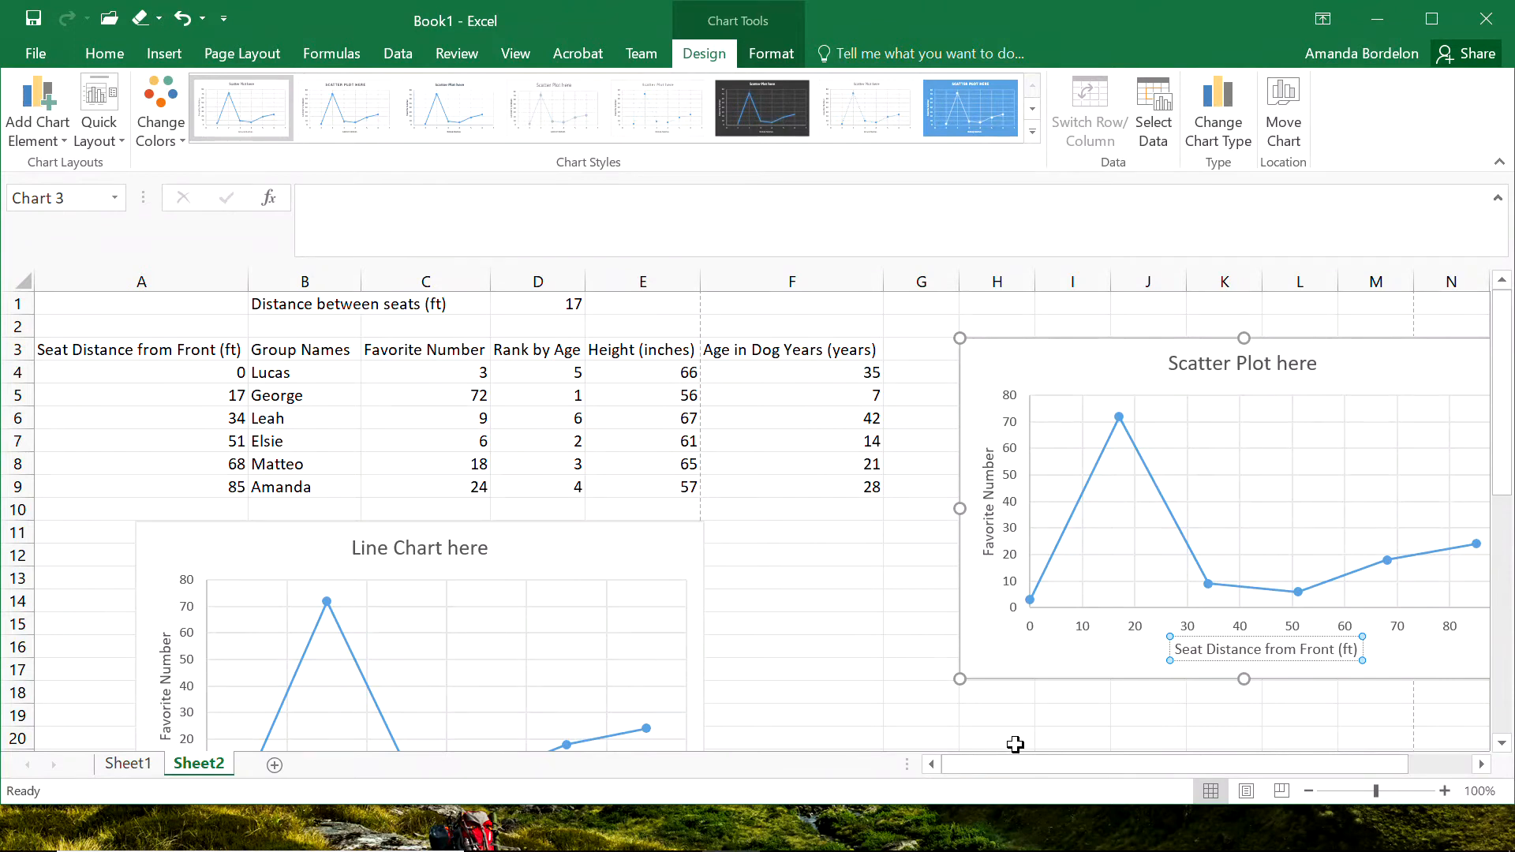
pyautogui.click(1117, 714)
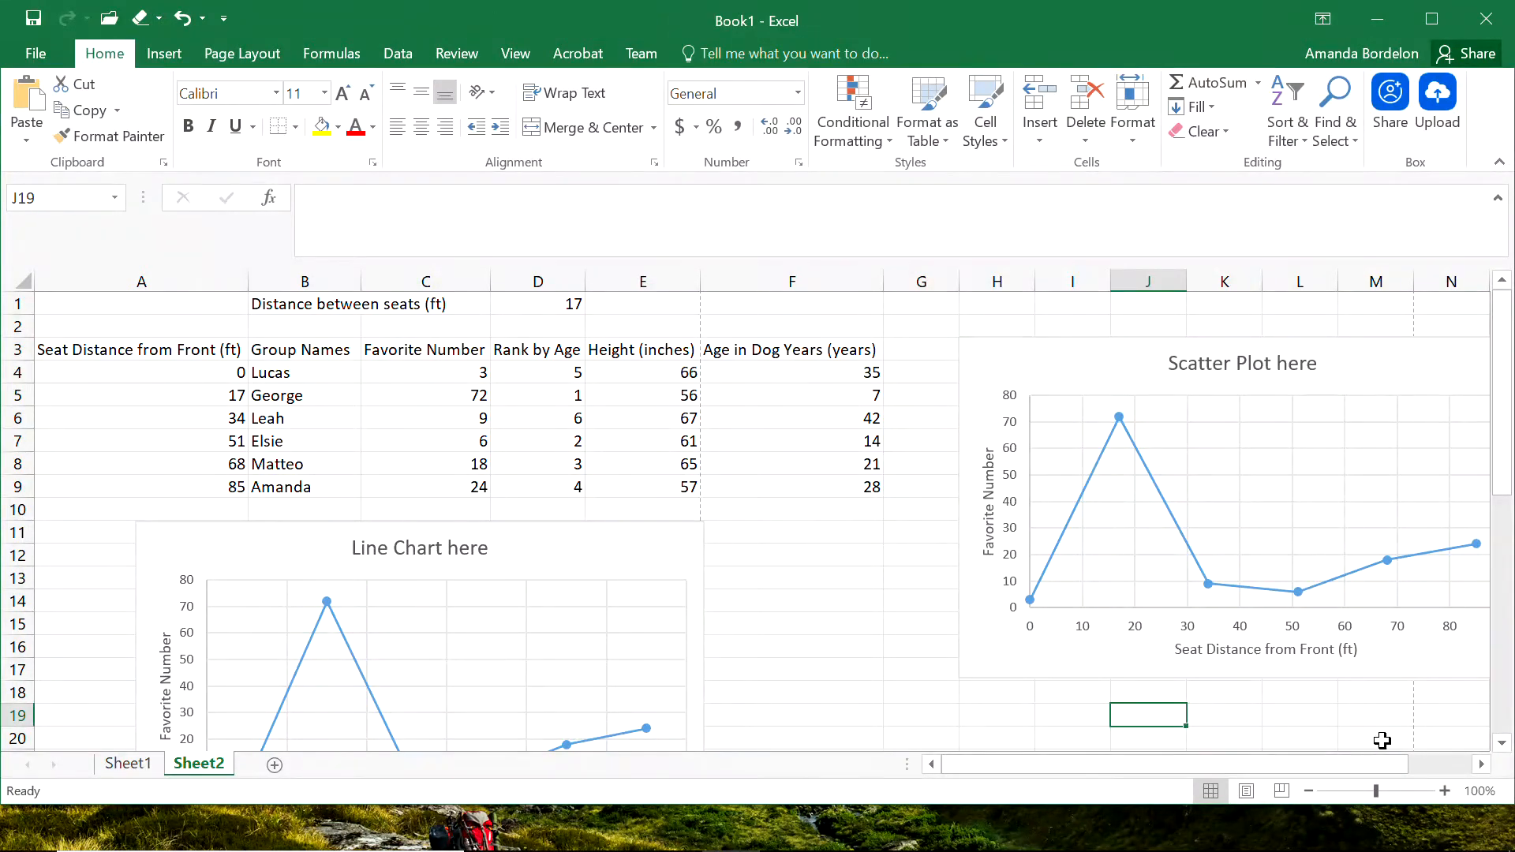
pyautogui.moveTo(1365, 761); pyautogui.dragTo(1443, 758)
pyautogui.click(1291, 672)
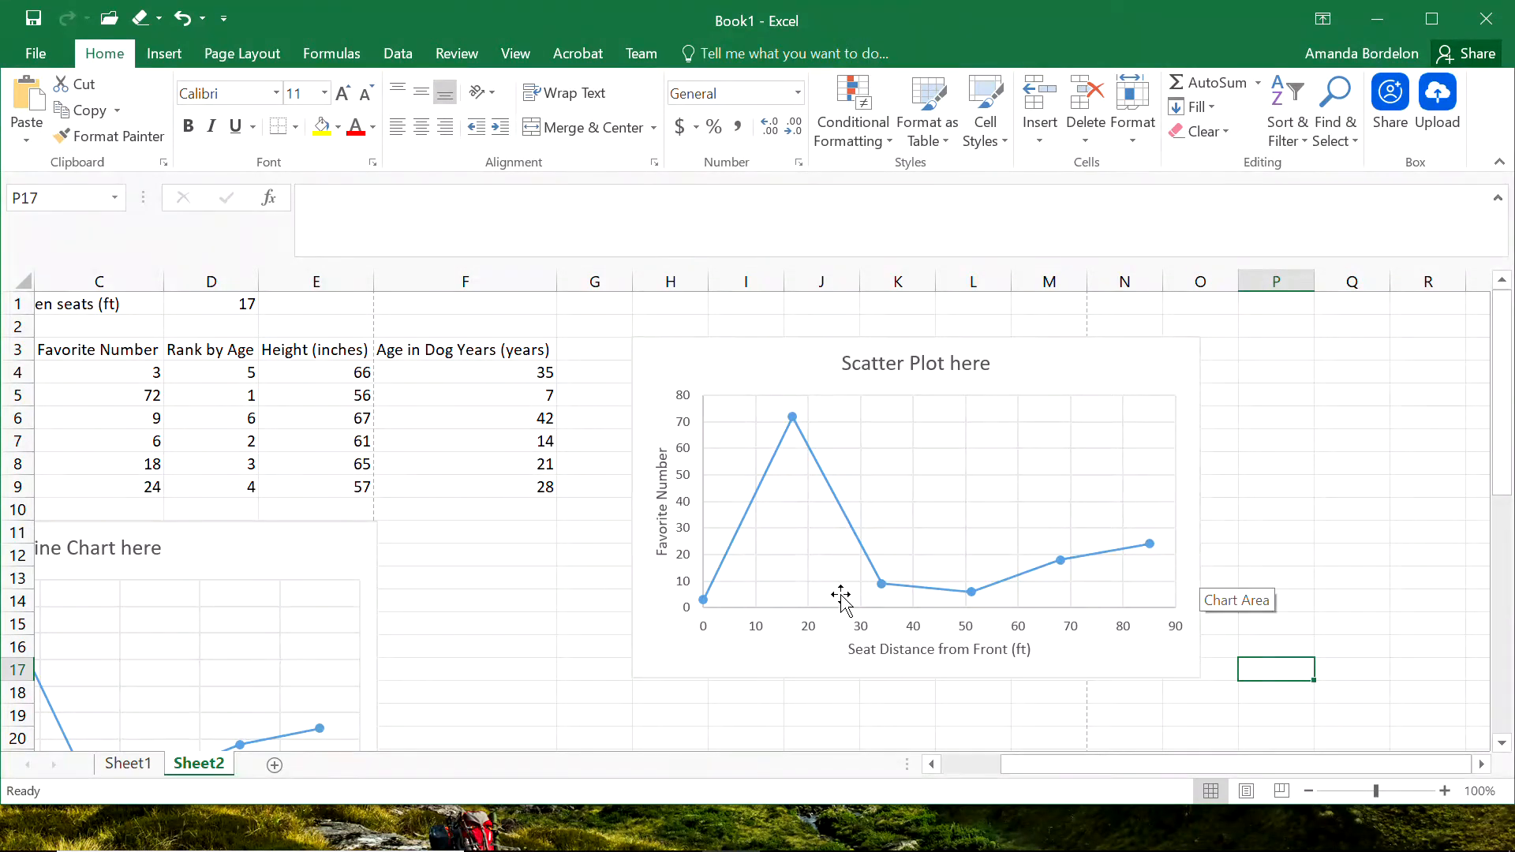
# Add a new series to the scatter chart, named from the "Height (inches)" header in cell E3 of Sheet2.
pyautogui.click(750, 659)
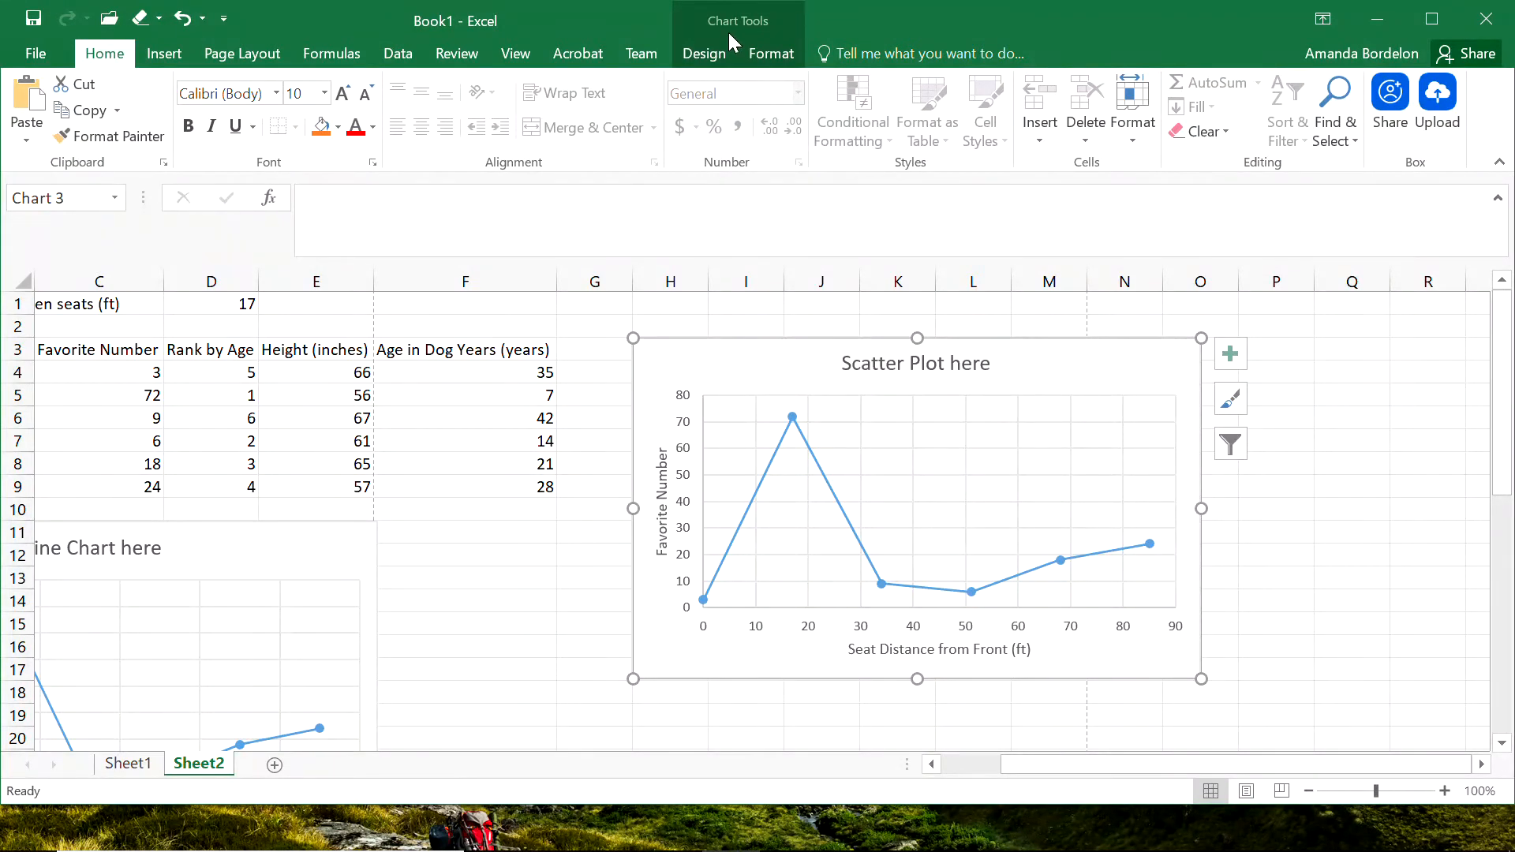
pyautogui.click(697, 53)
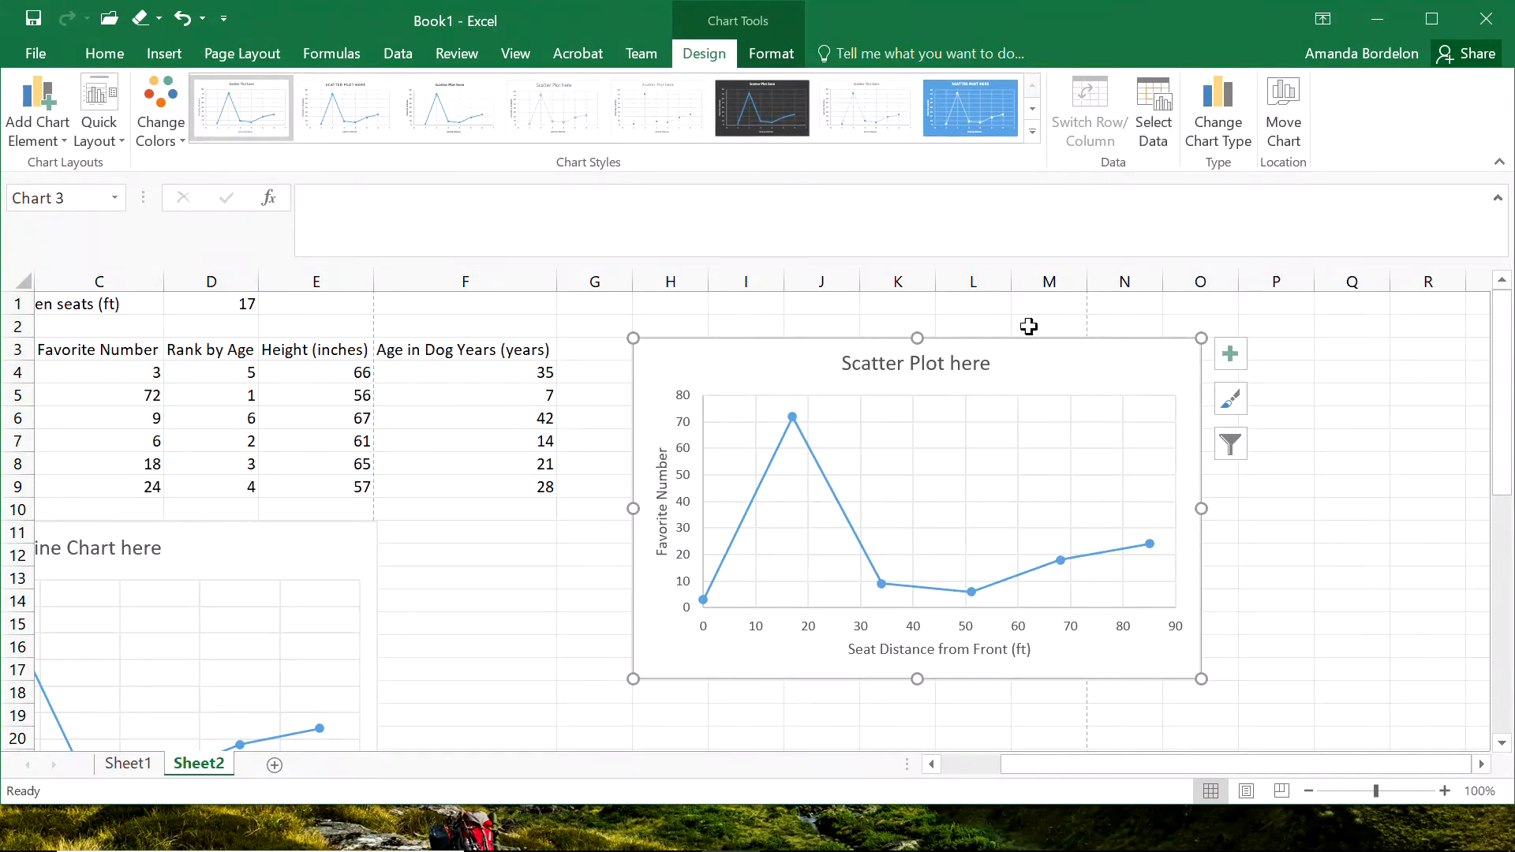
pyautogui.rightClick(1045, 377)
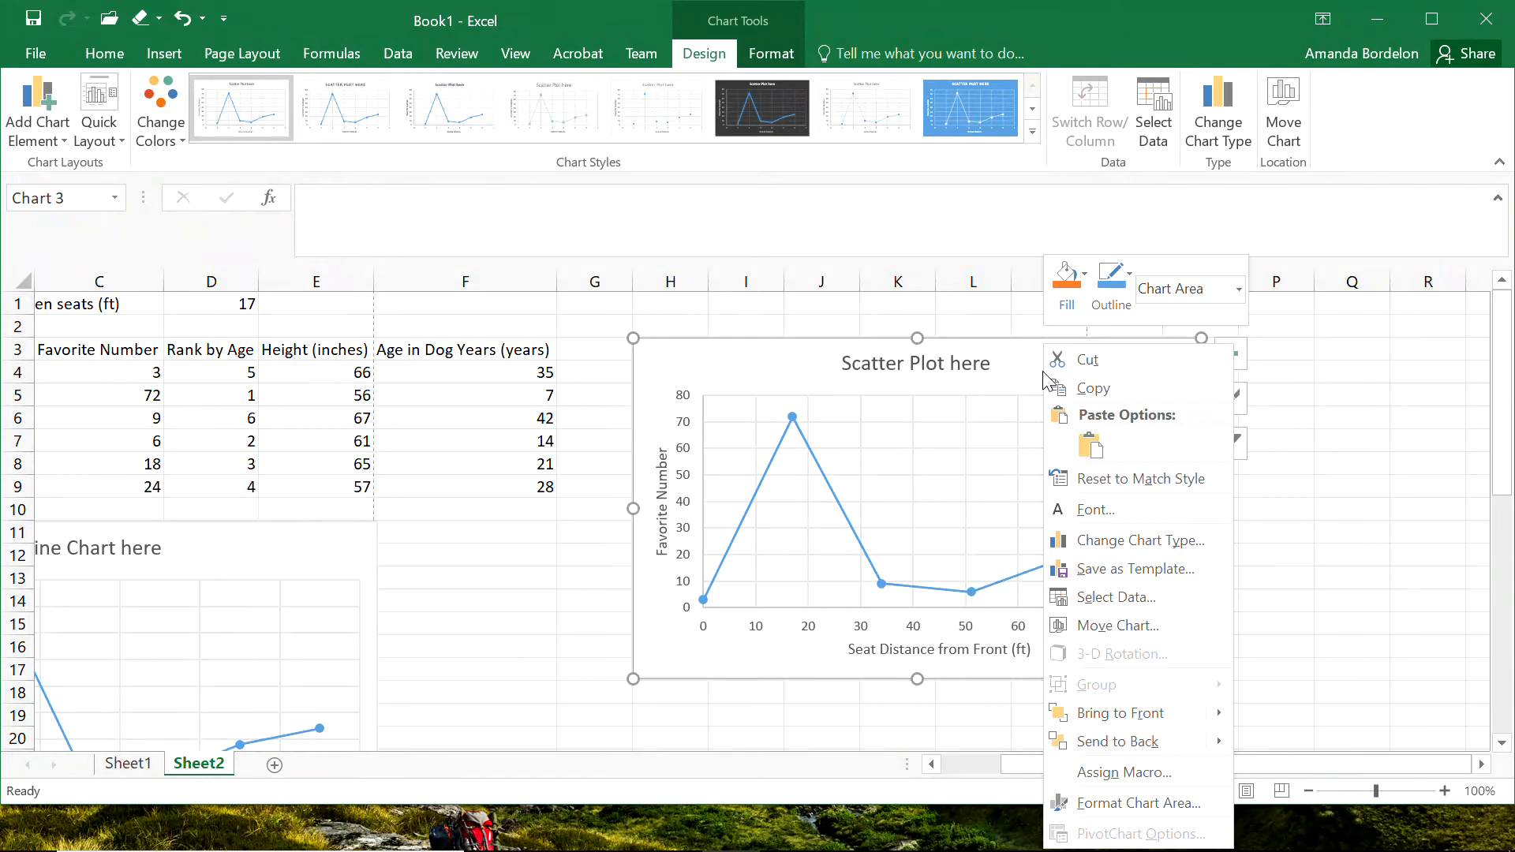
pyautogui.click(1137, 601)
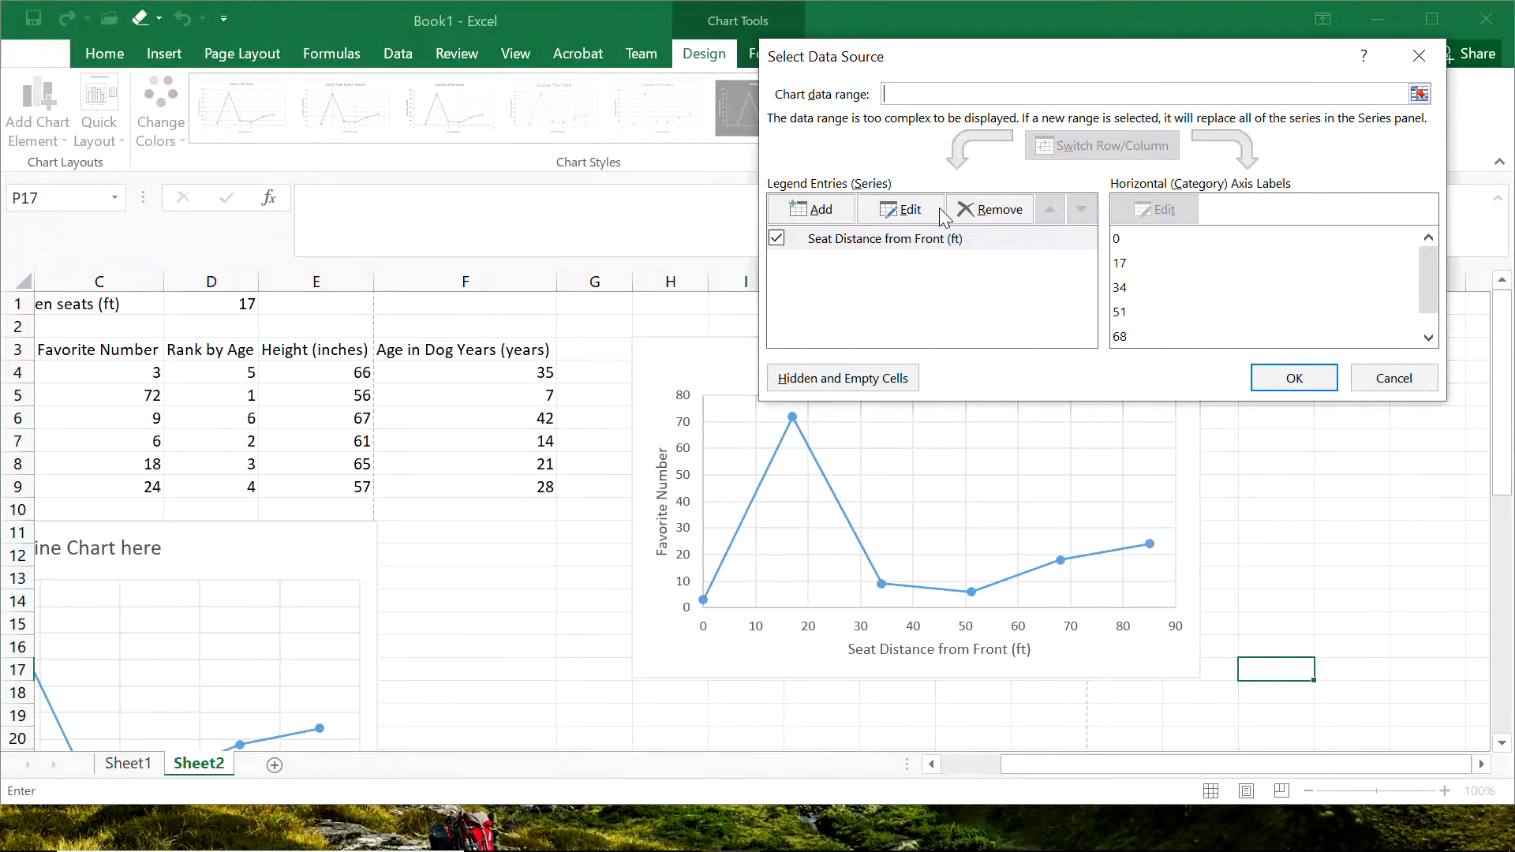
pyautogui.click(821, 209)
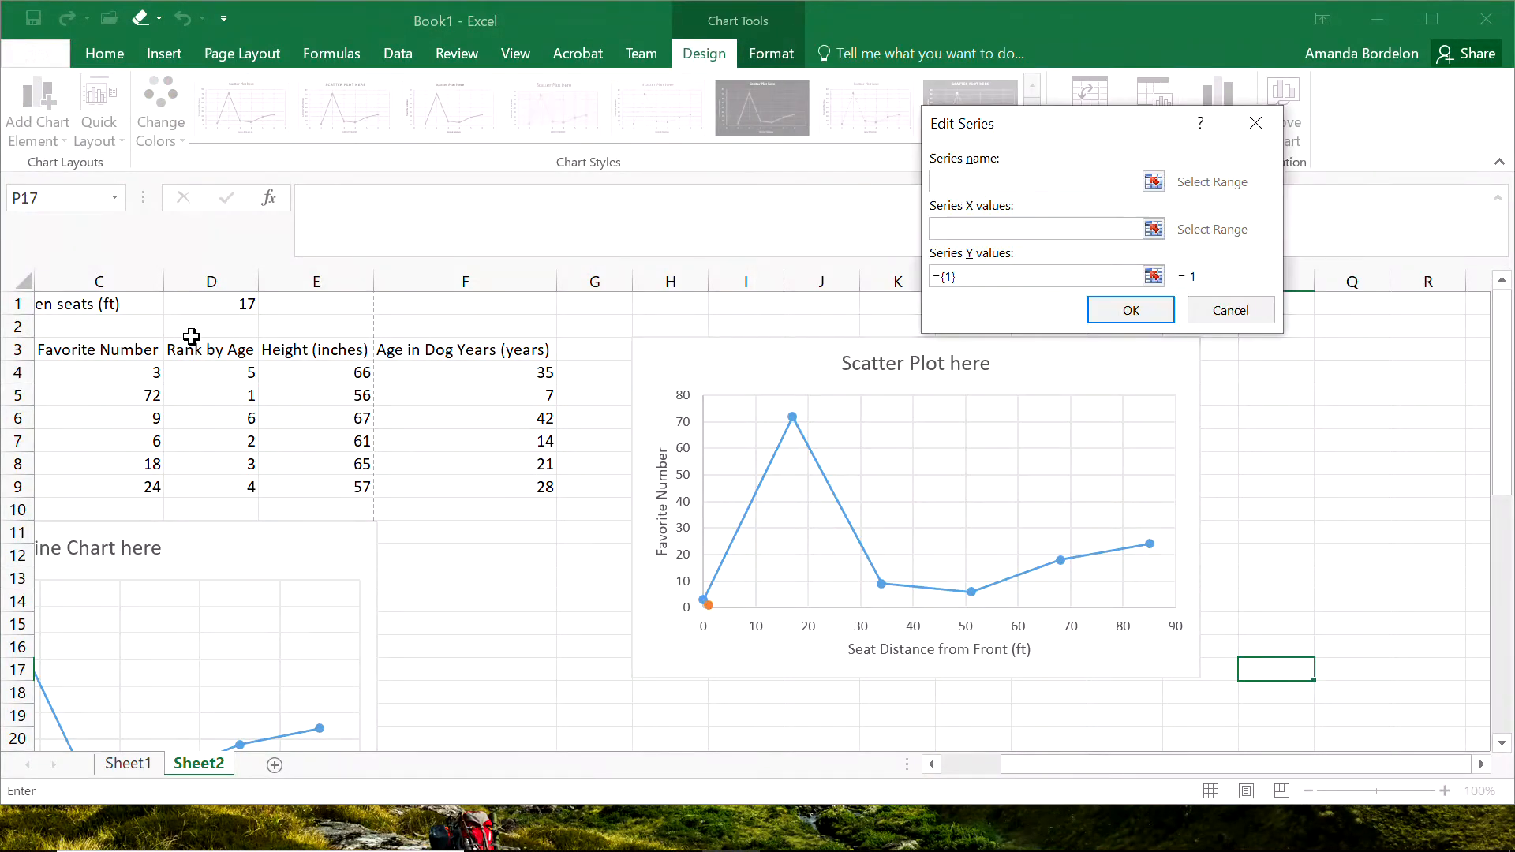
pyautogui.click(301, 352)
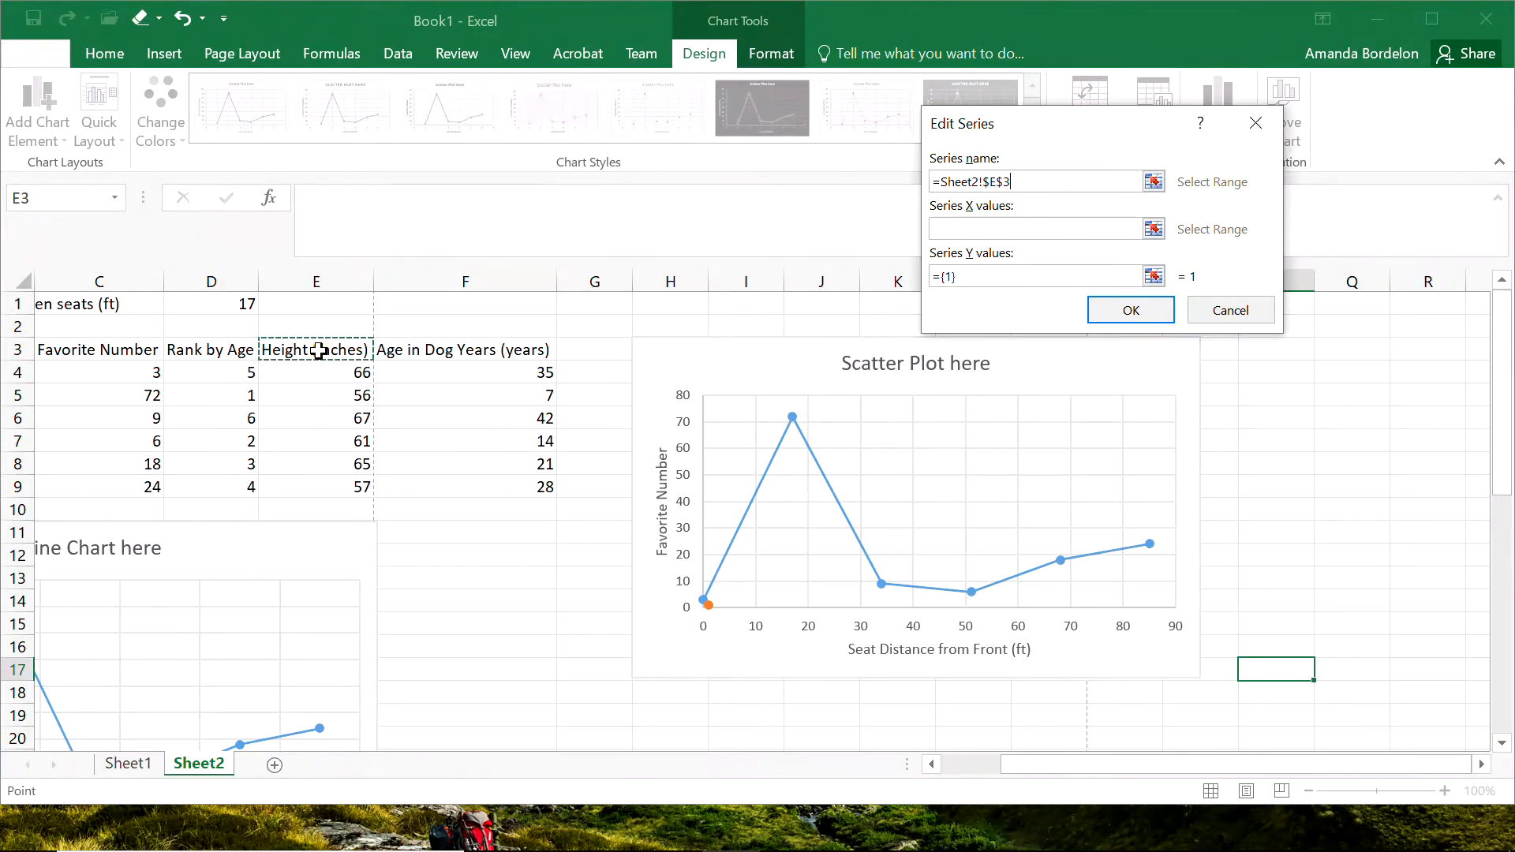
# Set the new series' X values to the seat distances in Sheet2 cells A4:A9.
pyautogui.click(1154, 228)
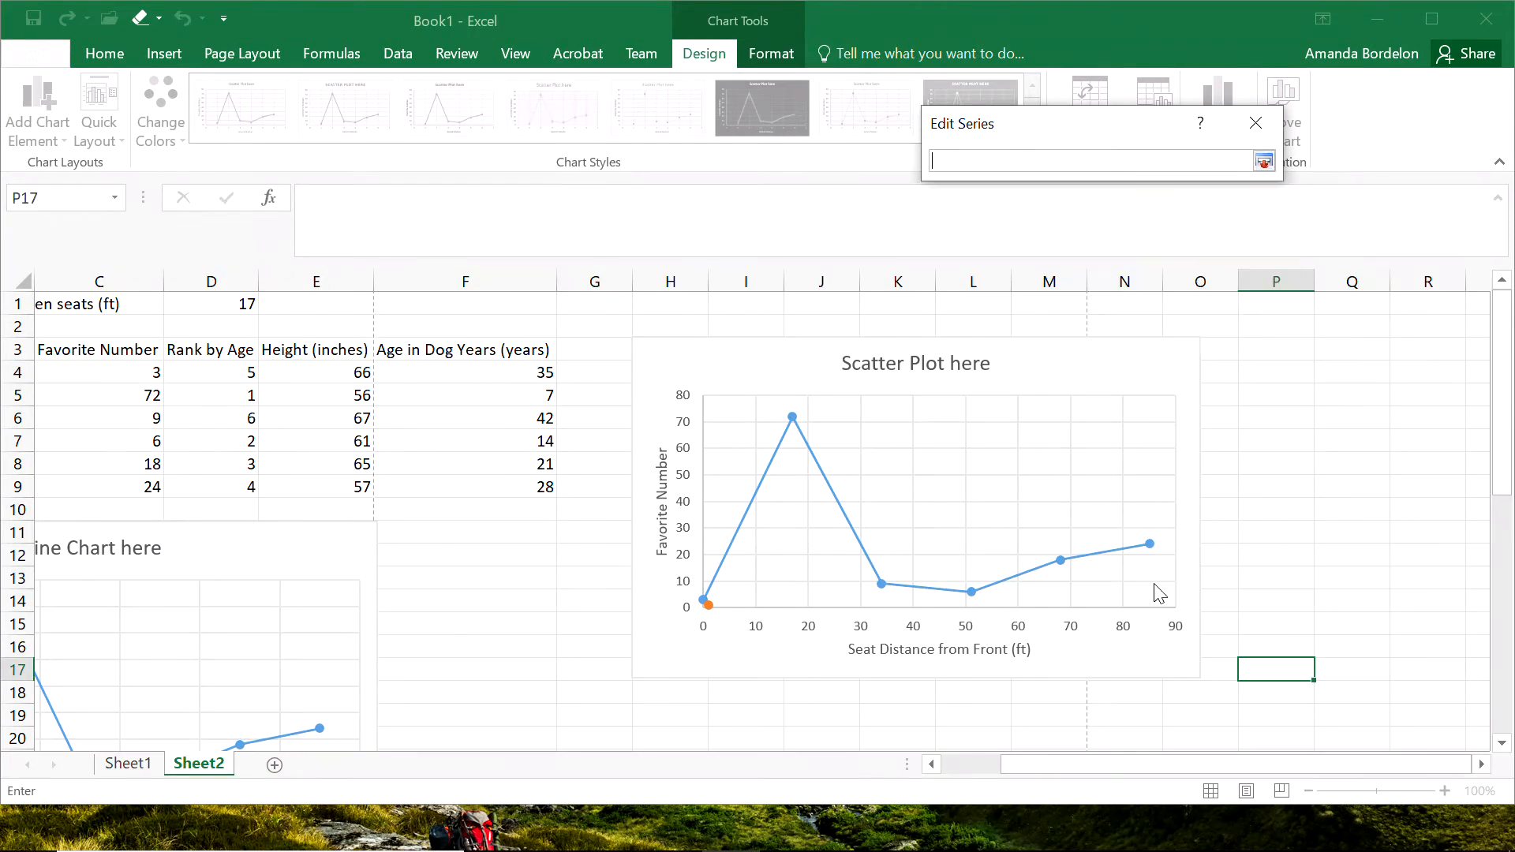
pyautogui.moveTo(1038, 771); pyautogui.dragTo(863, 761)
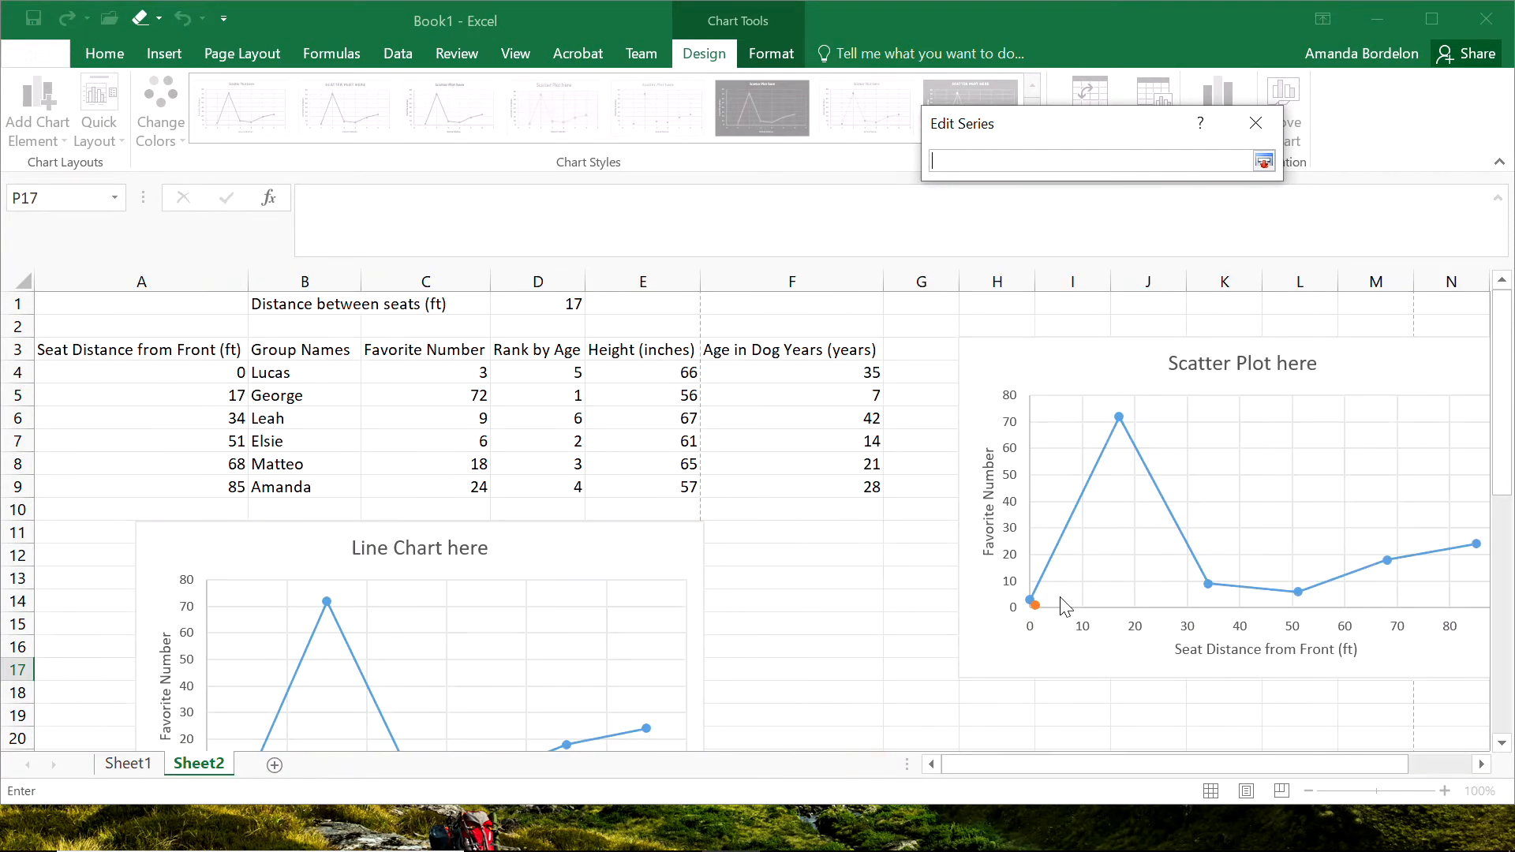
pyautogui.moveTo(187, 366); pyautogui.dragTo(179, 483)
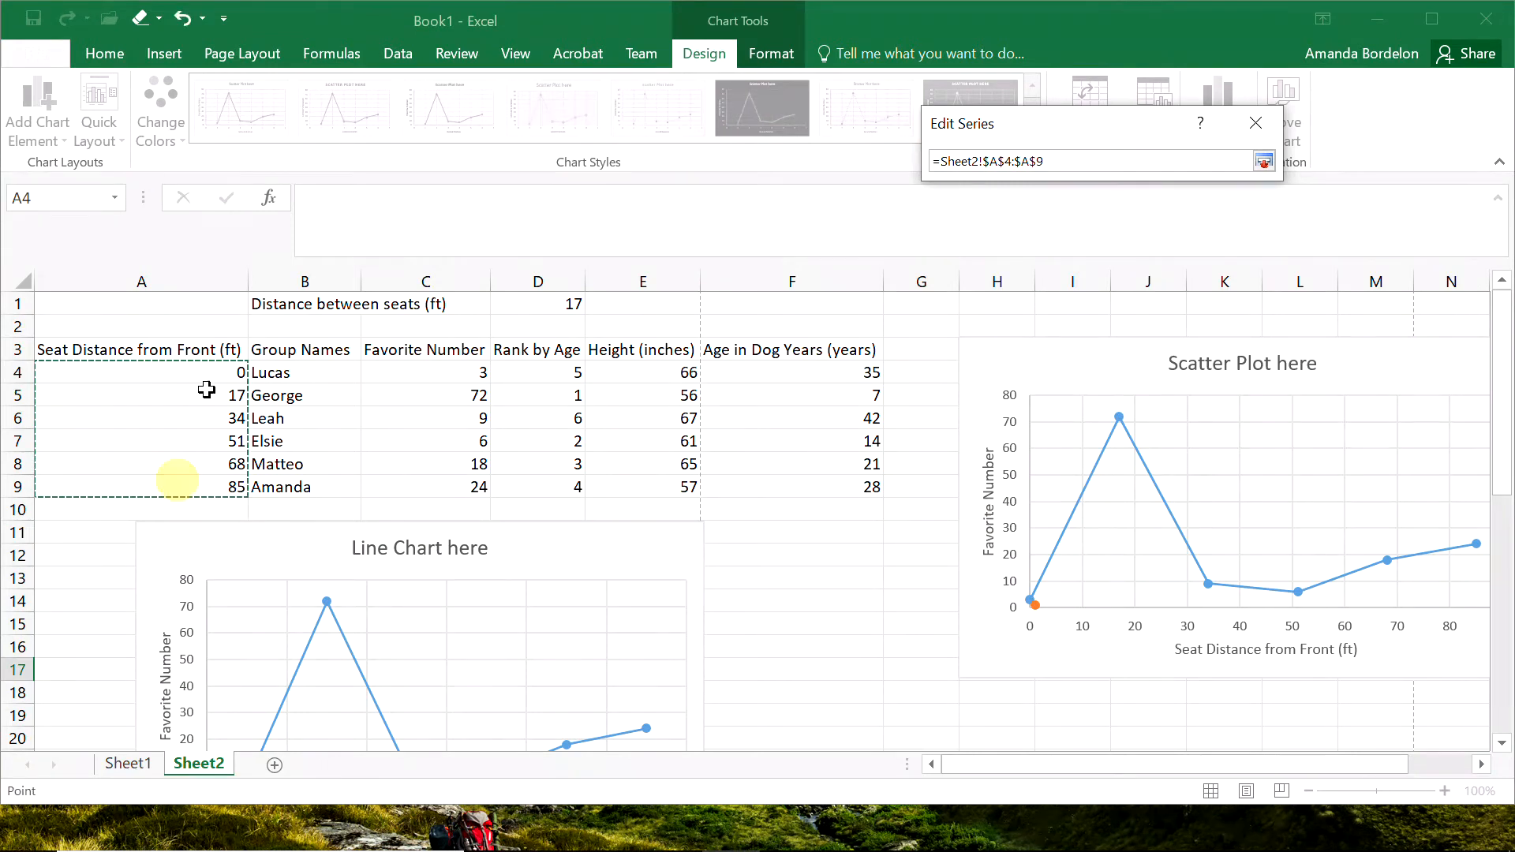
pyautogui.click(1263, 161)
# Set the height series' Y values to Sheet2 cells E4:E9 and apply the new data source to the scatter chart.
pyautogui.click(1154, 276)
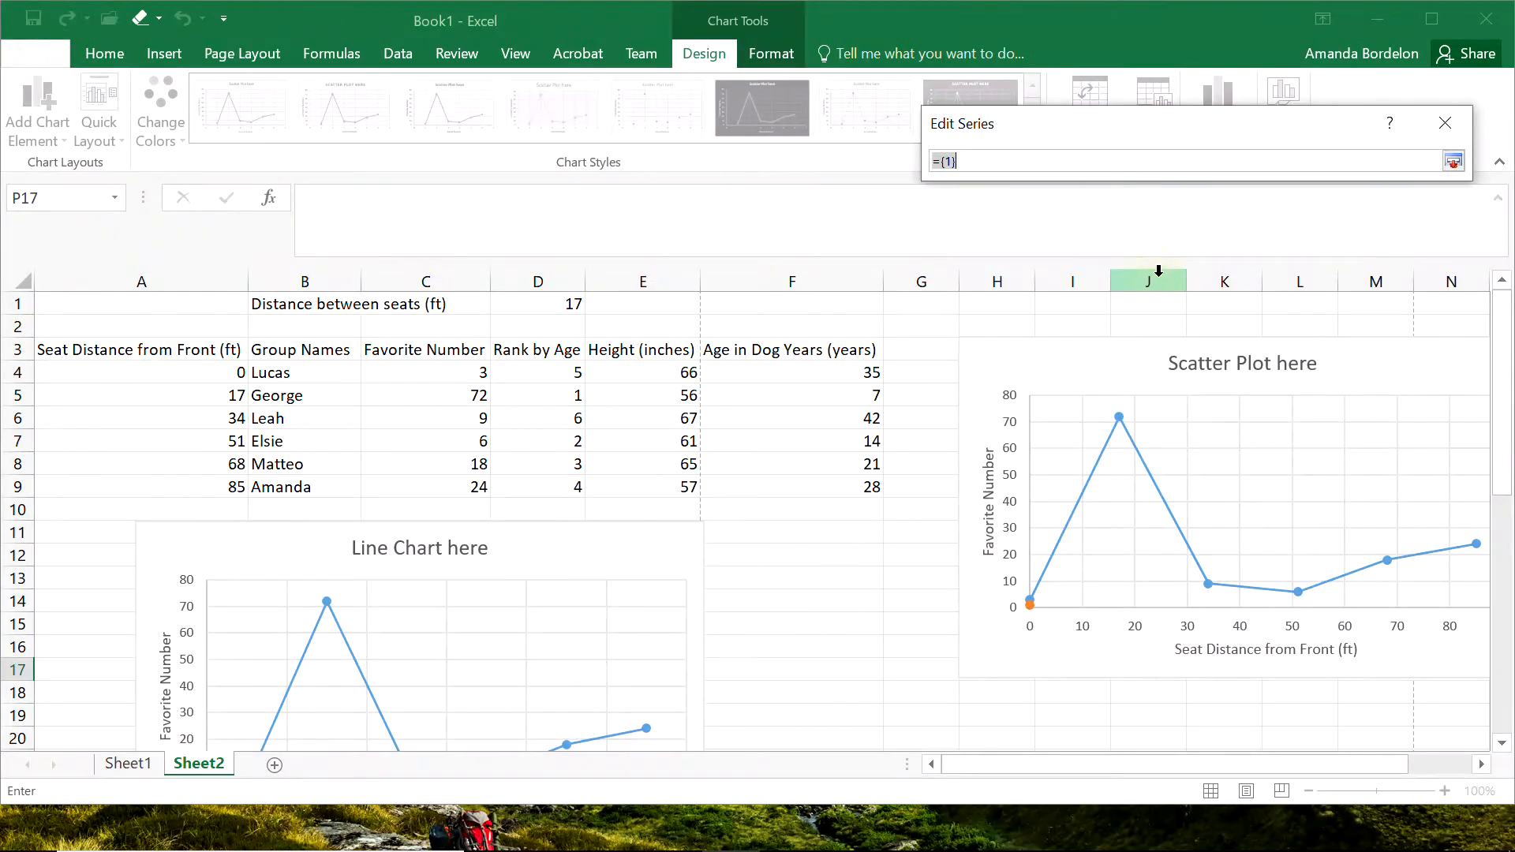
pyautogui.moveTo(640, 371); pyautogui.dragTo(627, 482)
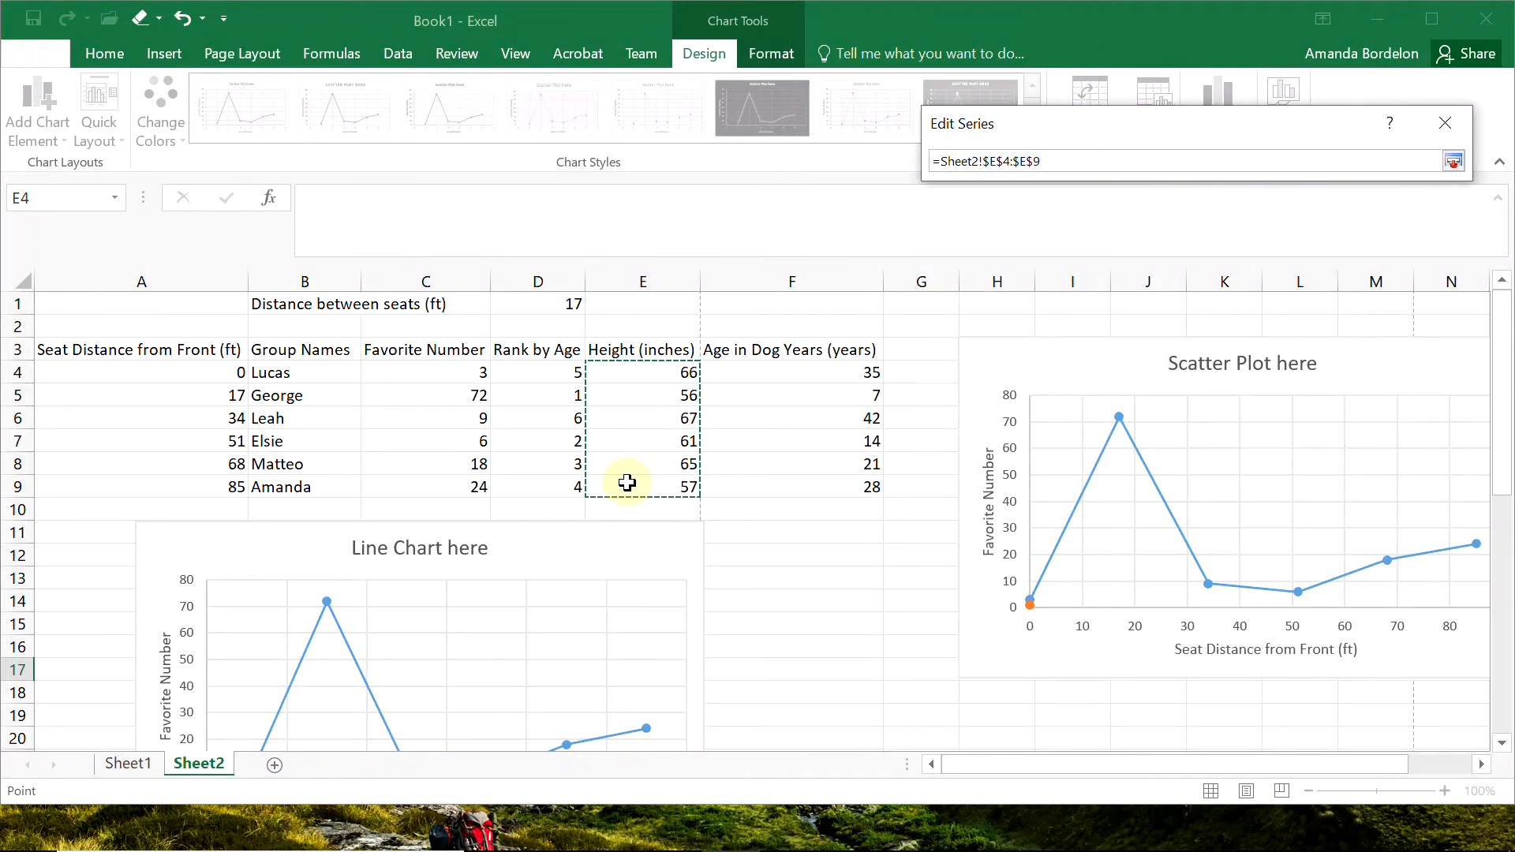
pyautogui.click(1453, 161)
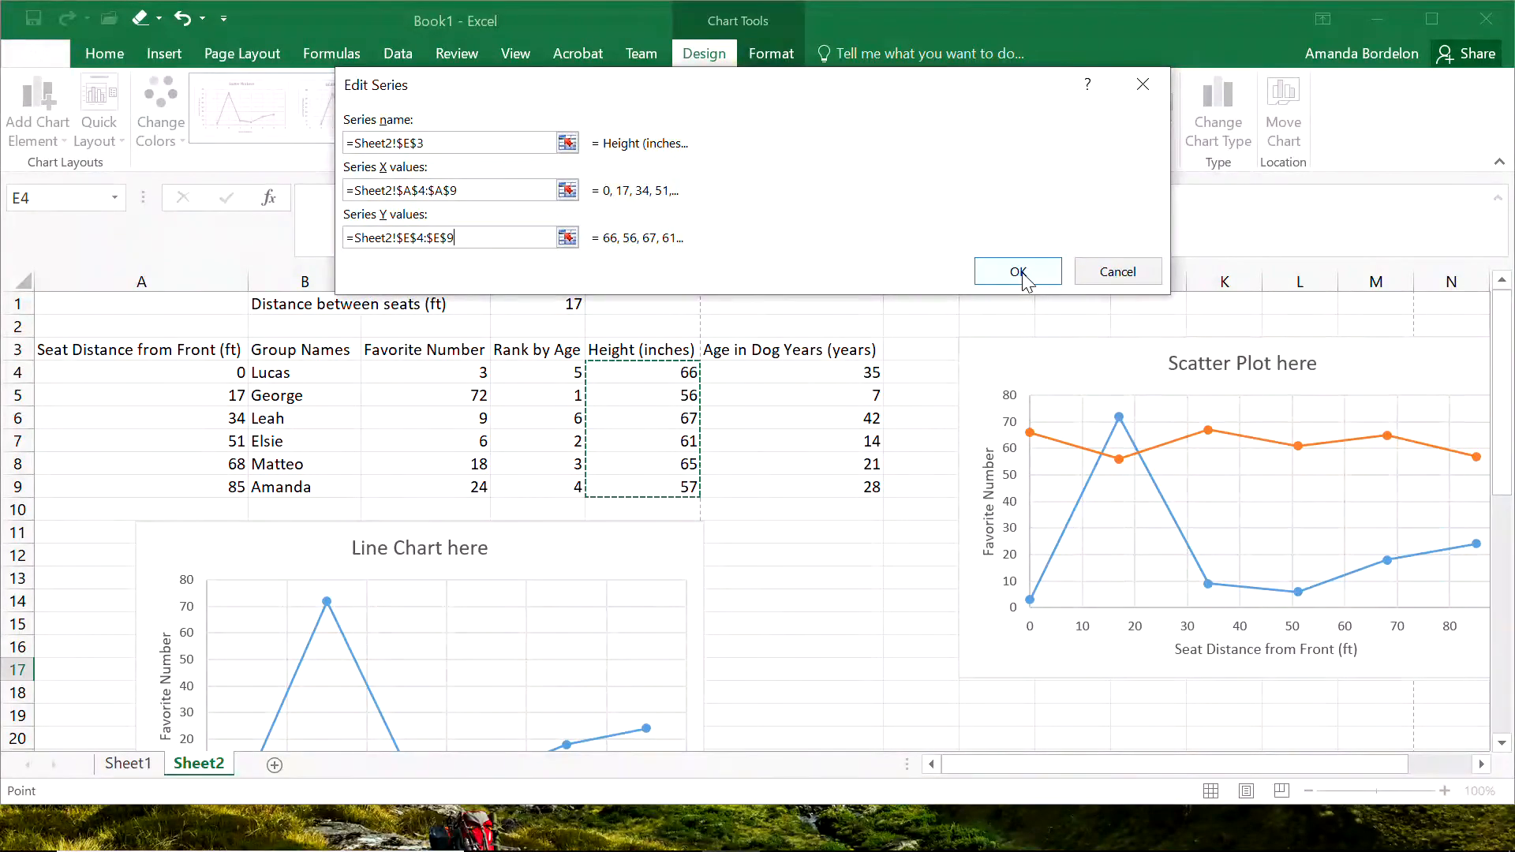
pyautogui.click(1018, 271)
pyautogui.click(1278, 377)
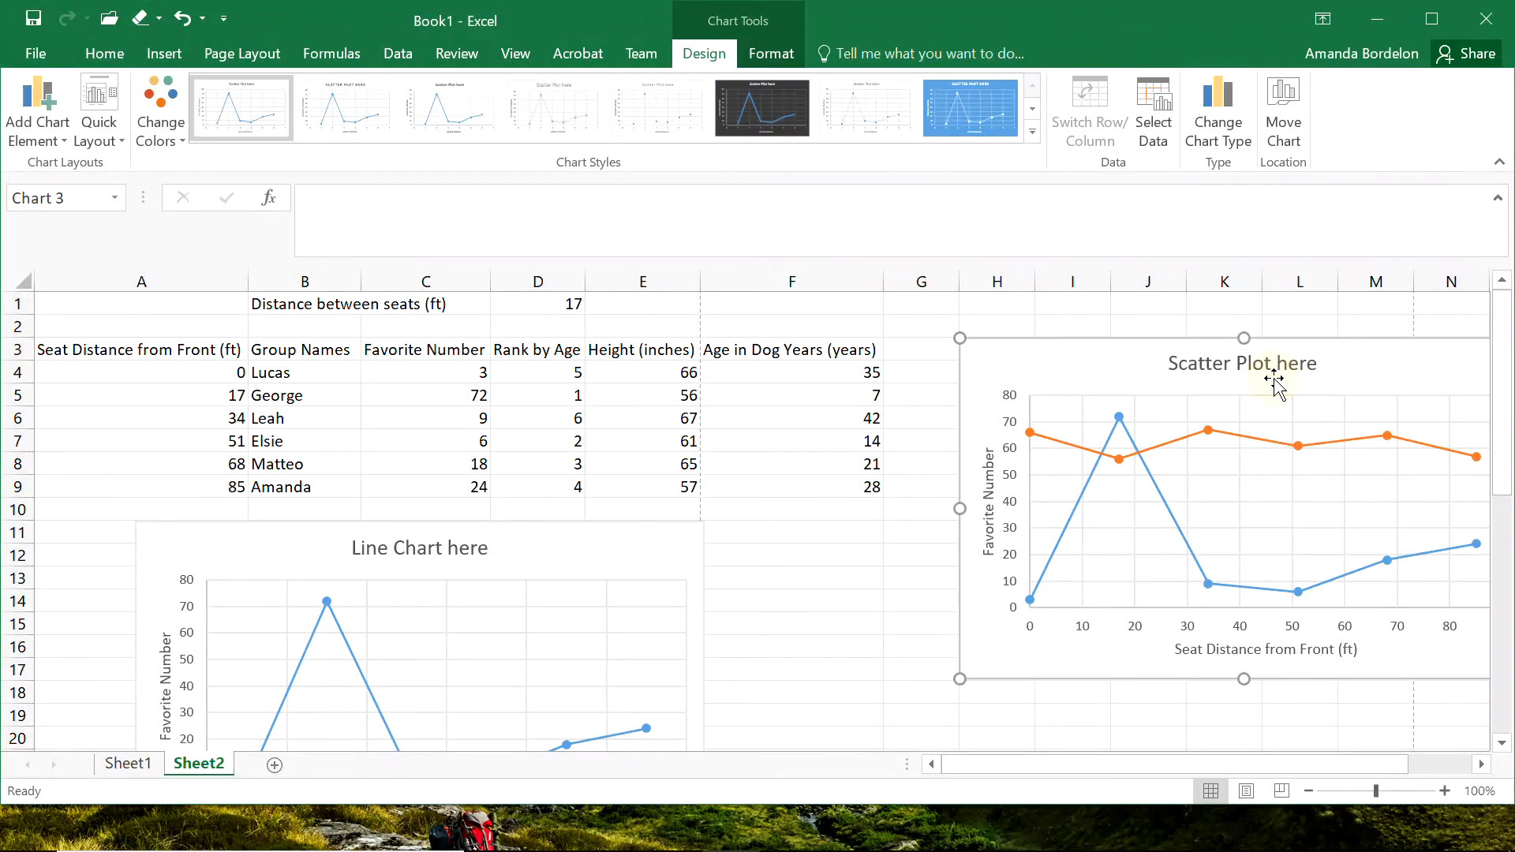
# Examine the two series in the scatter chart and identify which line plots the heights.
pyautogui.click(795, 669)
pyautogui.moveTo(1101, 772); pyautogui.dragTo(1179, 767)
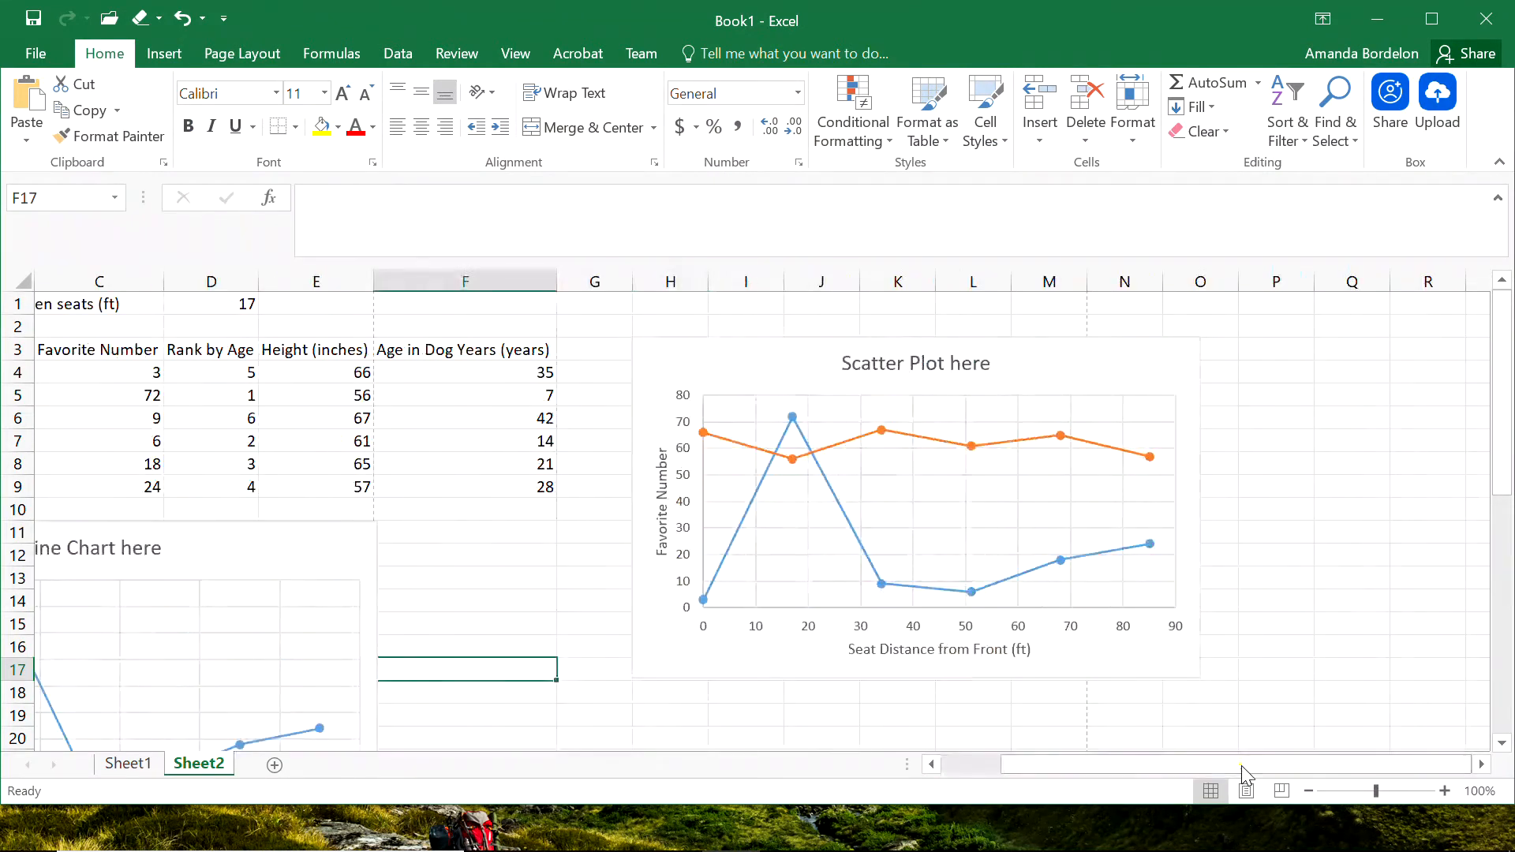
pyautogui.click(1315, 483)
pyautogui.moveTo(1498, 443); pyautogui.dragTo(1501, 494)
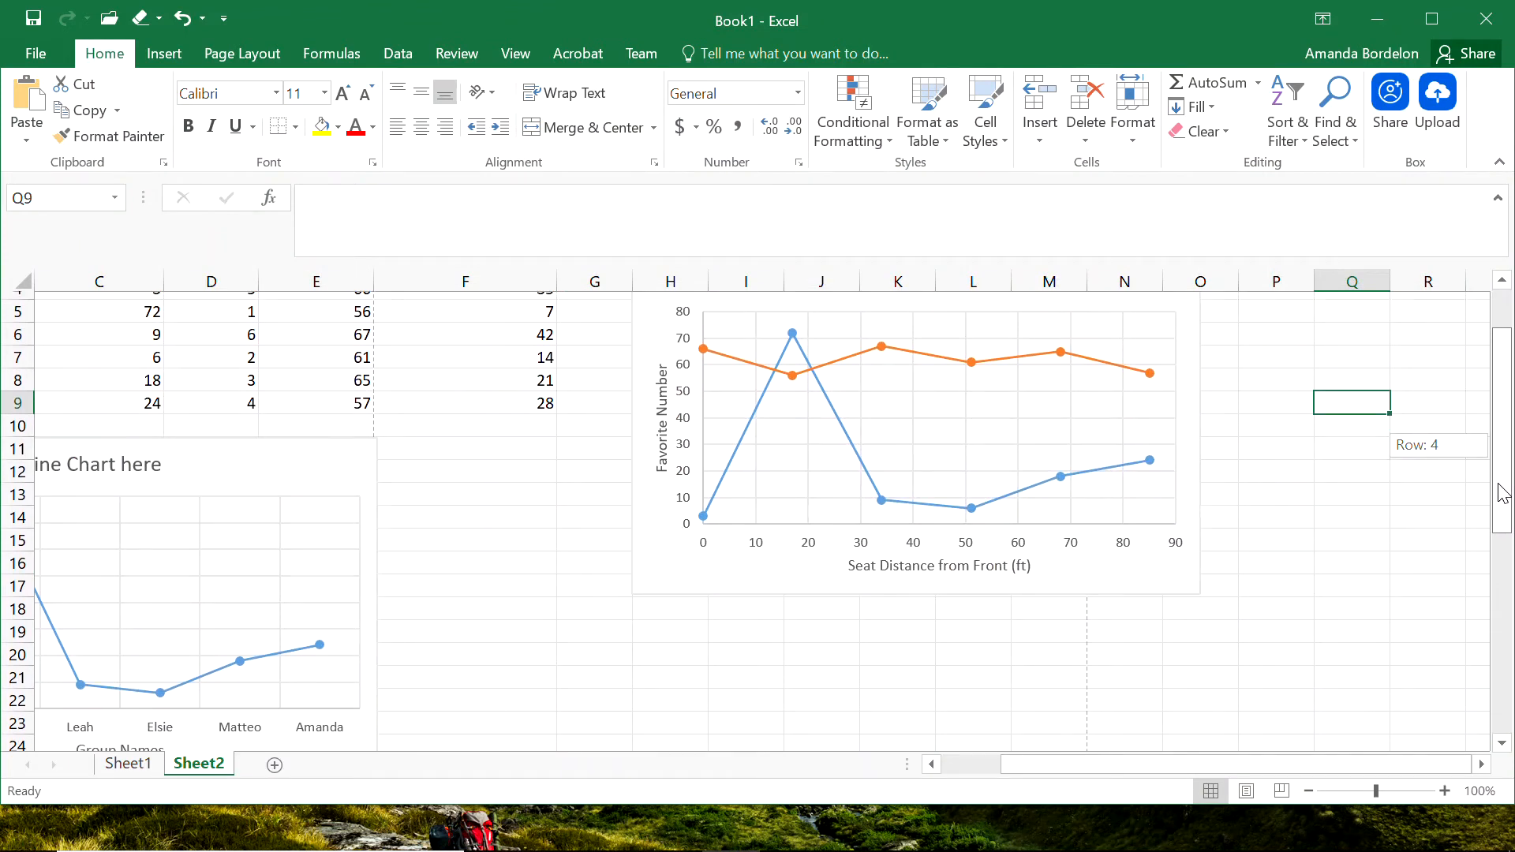
pyautogui.moveTo(1501, 495); pyautogui.dragTo(1501, 474)
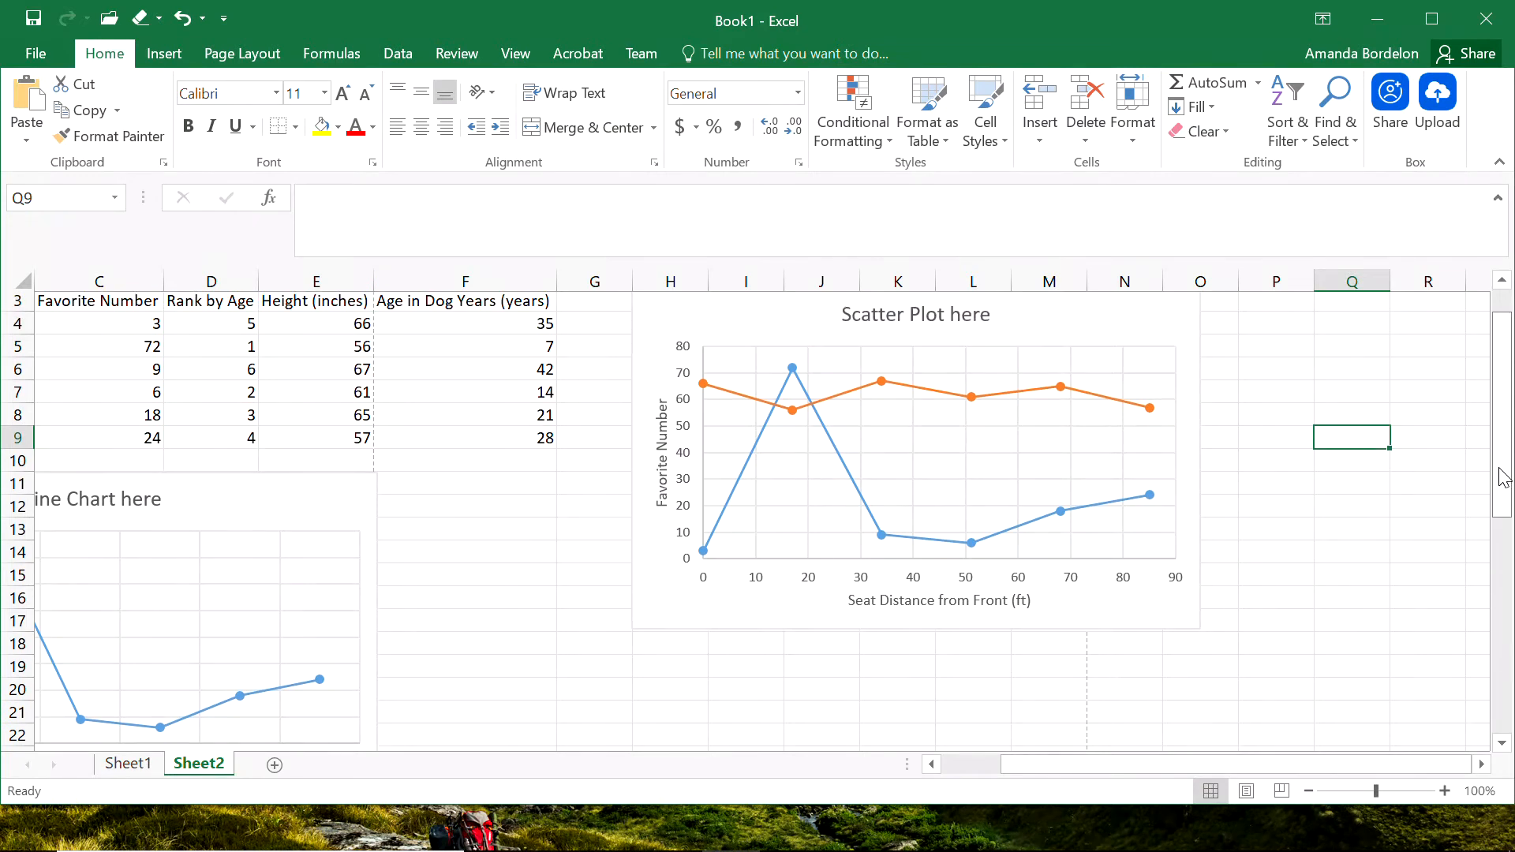
pyautogui.moveTo(1099, 769); pyautogui.dragTo(1040, 769)
pyautogui.moveTo(1149, 769); pyautogui.dragTo(1211, 769)
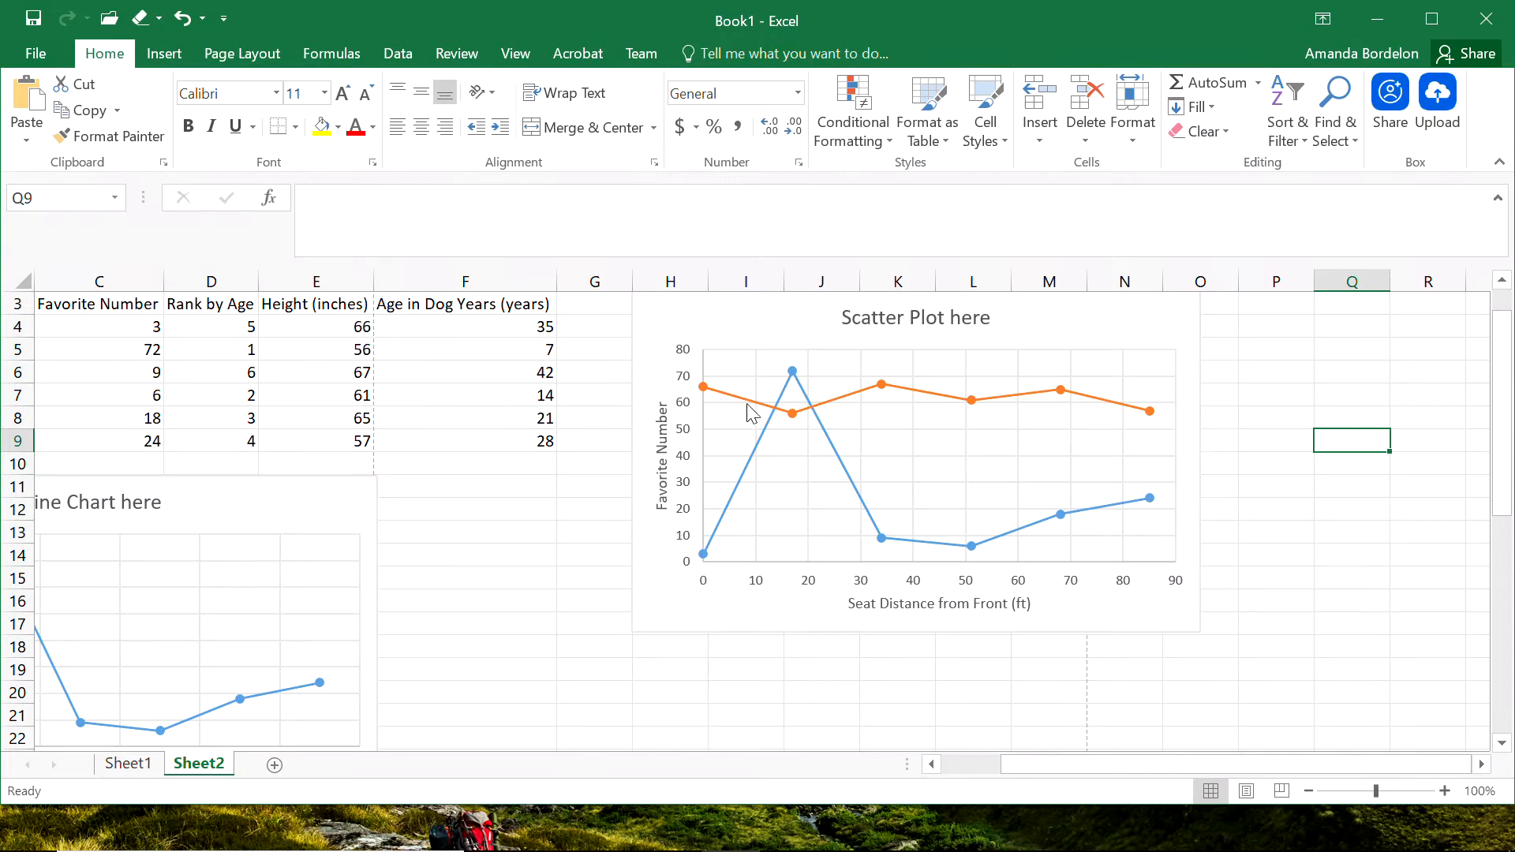
pyautogui.moveTo(722, 401)
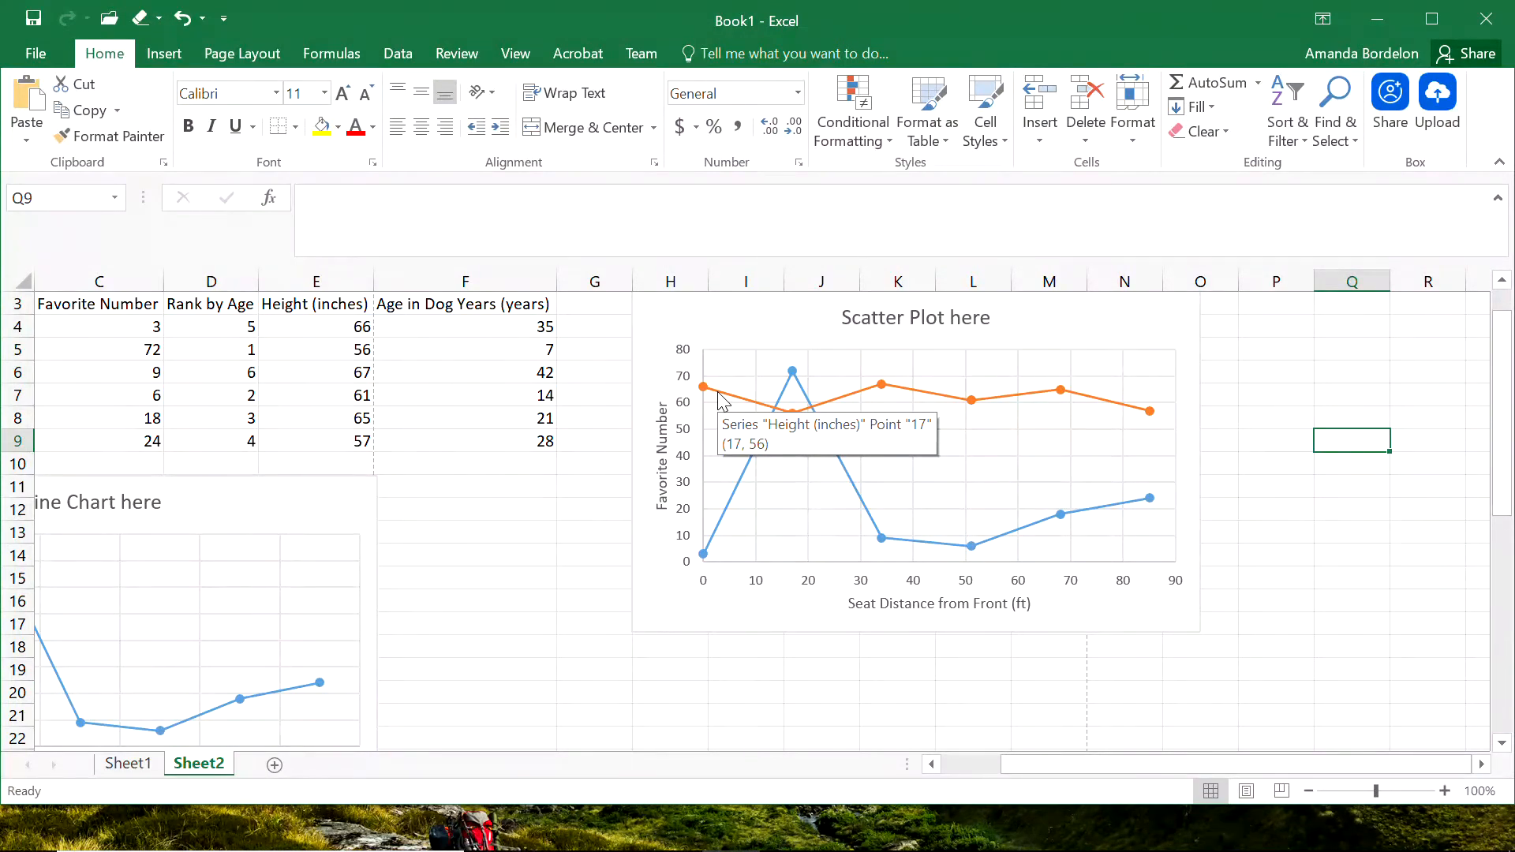
pyautogui.click(661, 566)
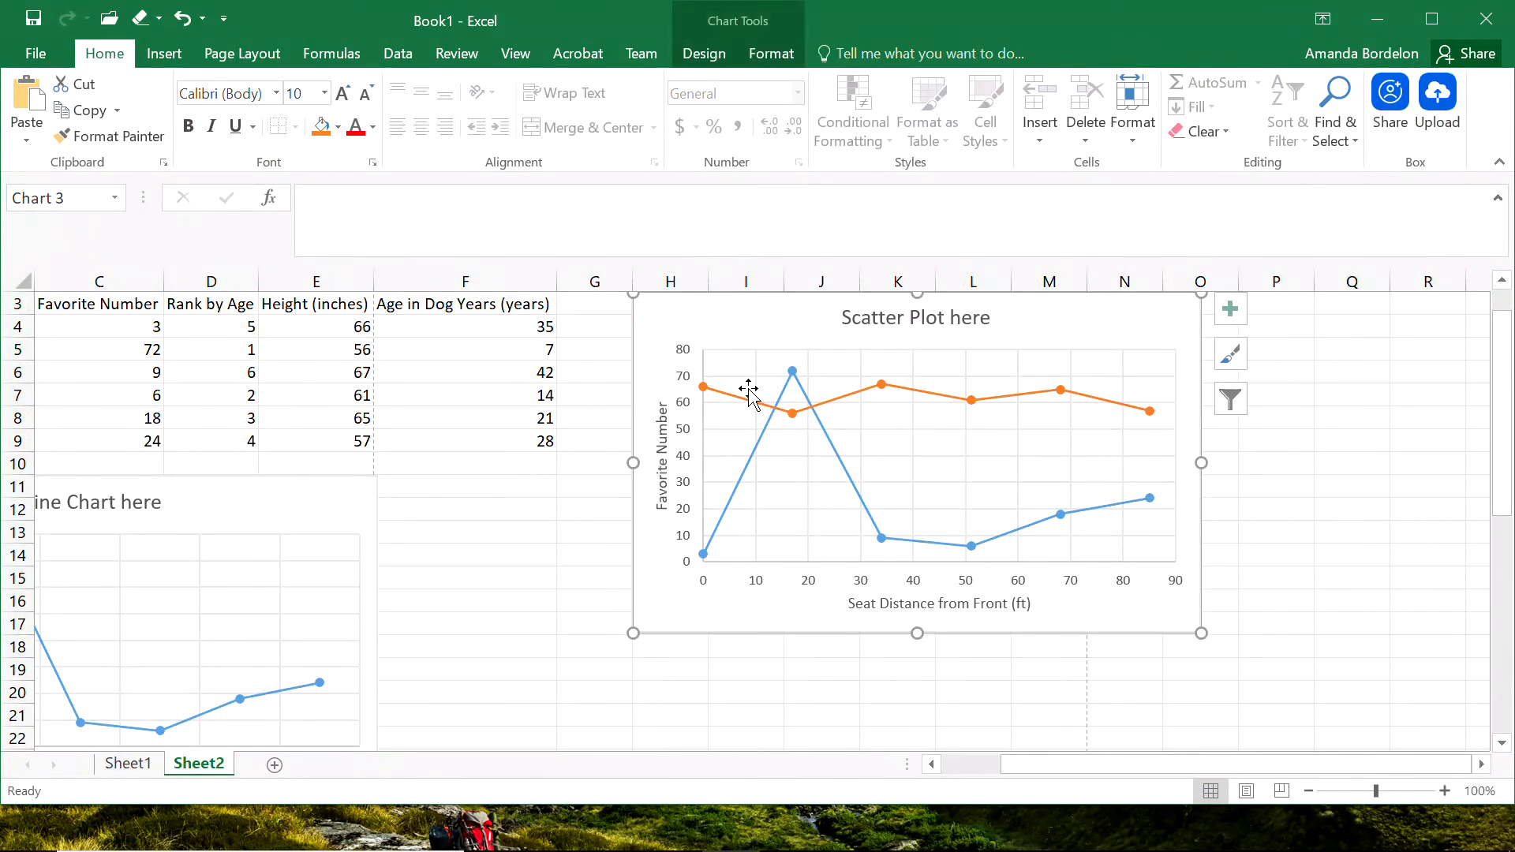
# Inspect the blue series' SERIES formula, covering its name reference and its X and Y value ranges.
pyautogui.click(754, 448)
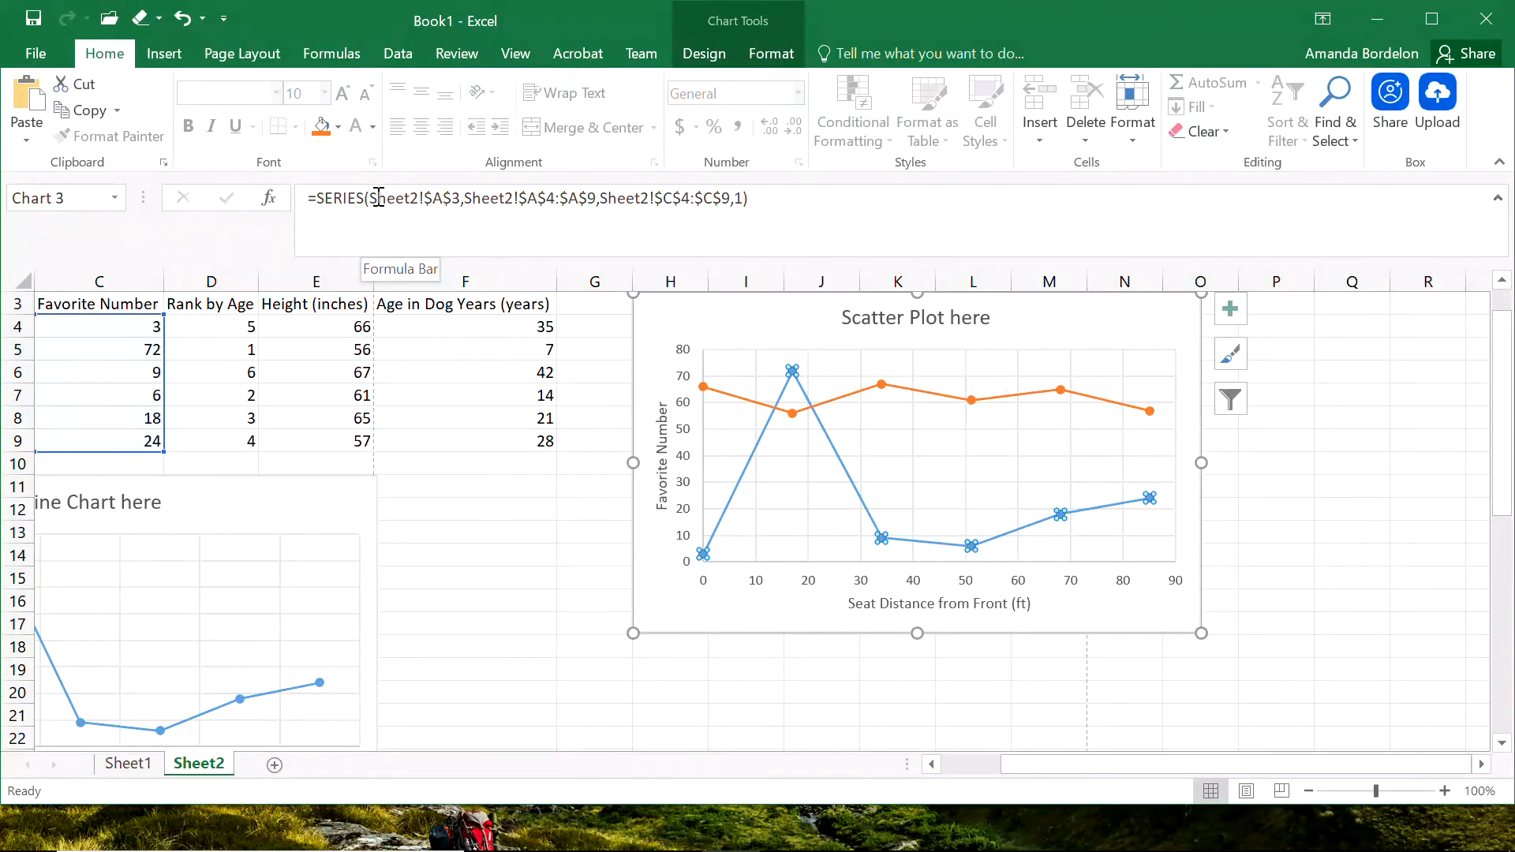
pyautogui.moveTo(371, 197); pyautogui.dragTo(460, 201)
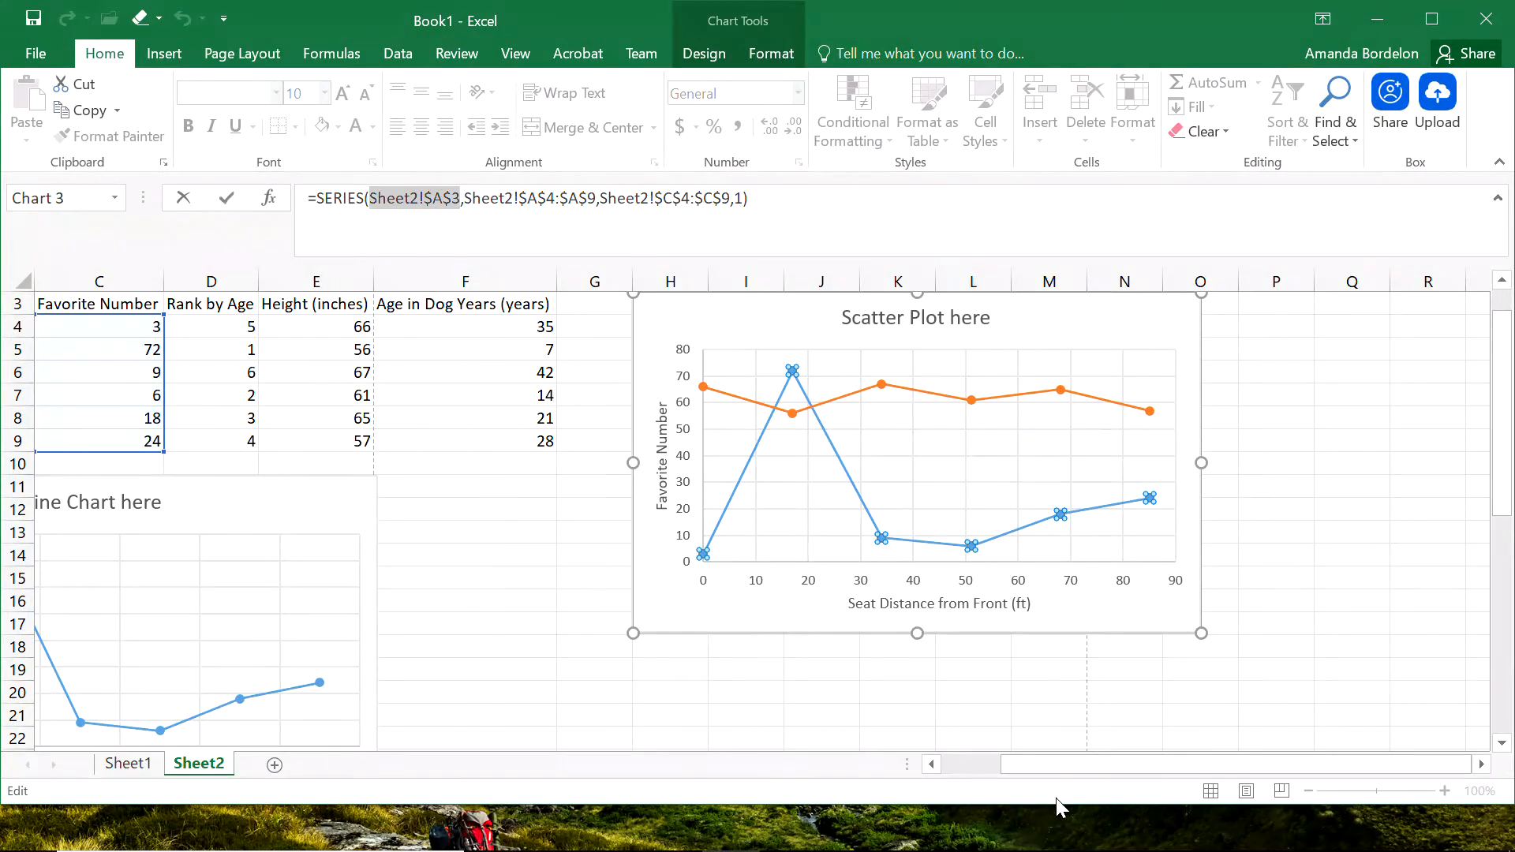
pyautogui.moveTo(1069, 772); pyautogui.dragTo(981, 760)
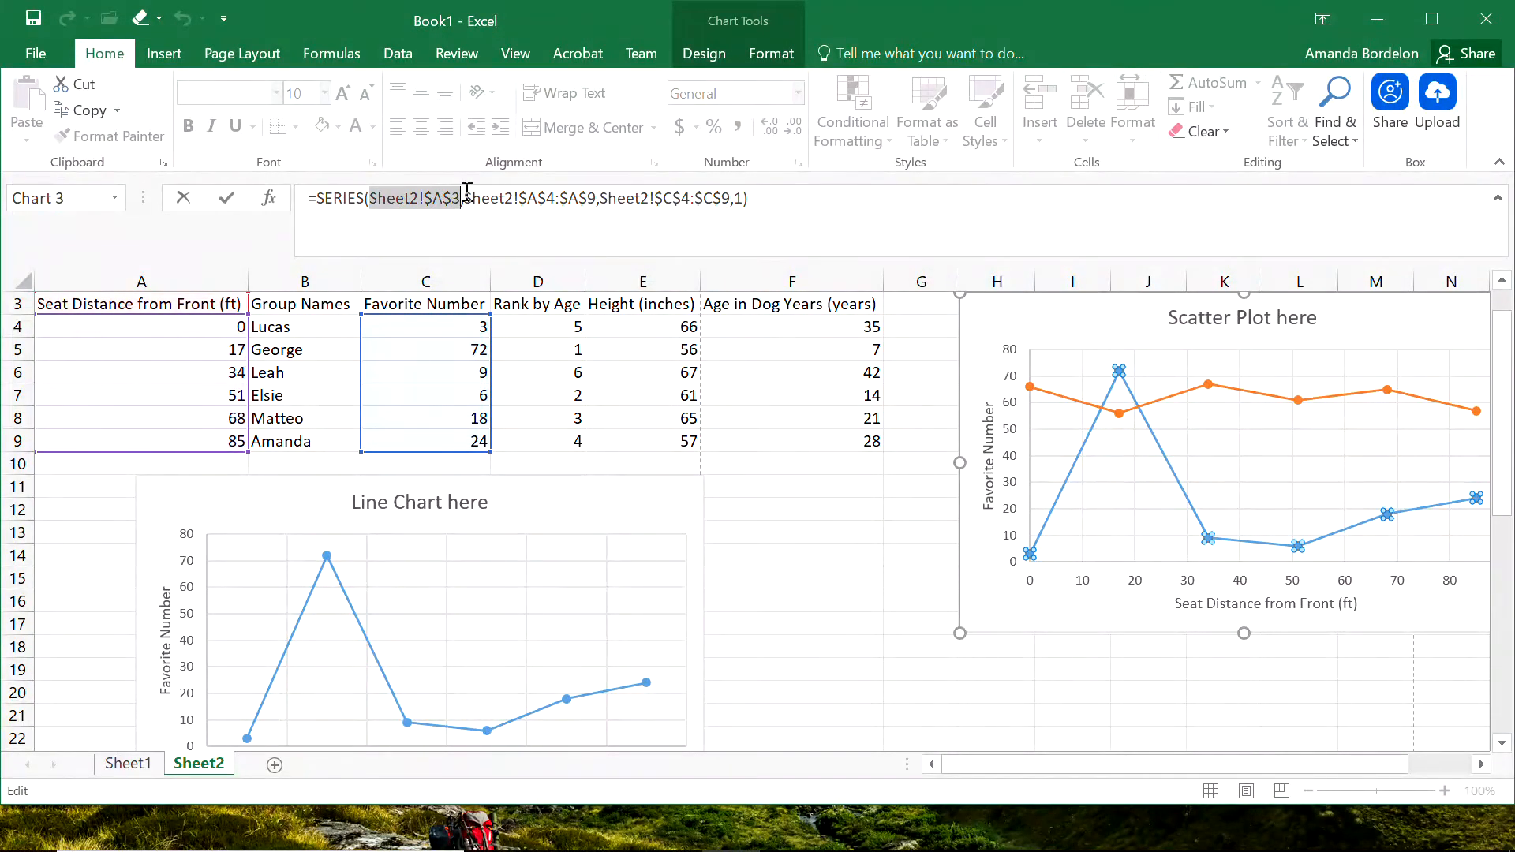
pyautogui.moveTo(463, 198); pyautogui.dragTo(733, 201)
pyautogui.click(839, 531)
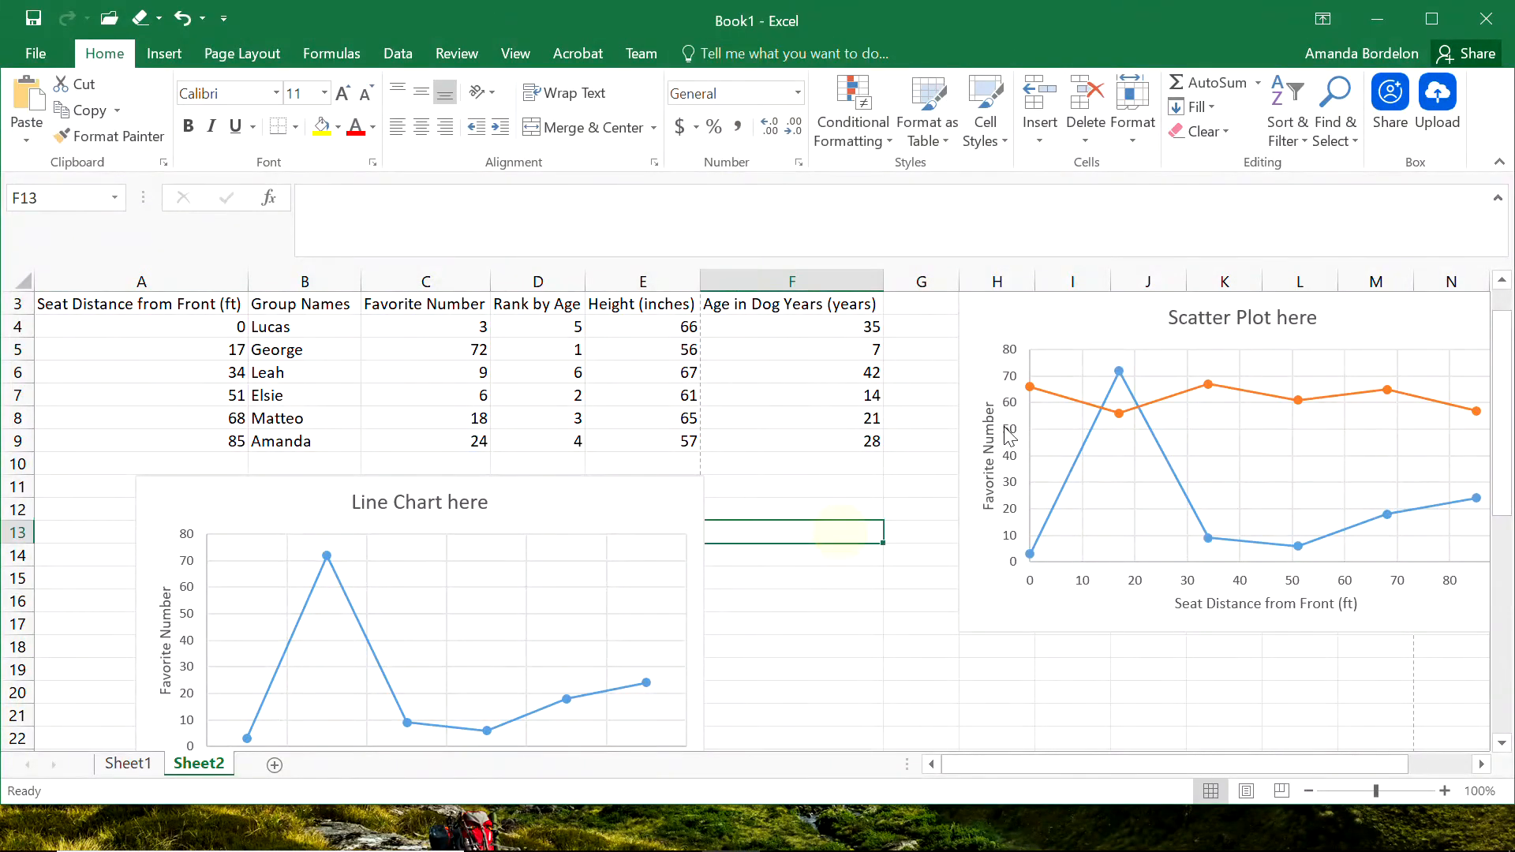
pyautogui.click(1086, 438)
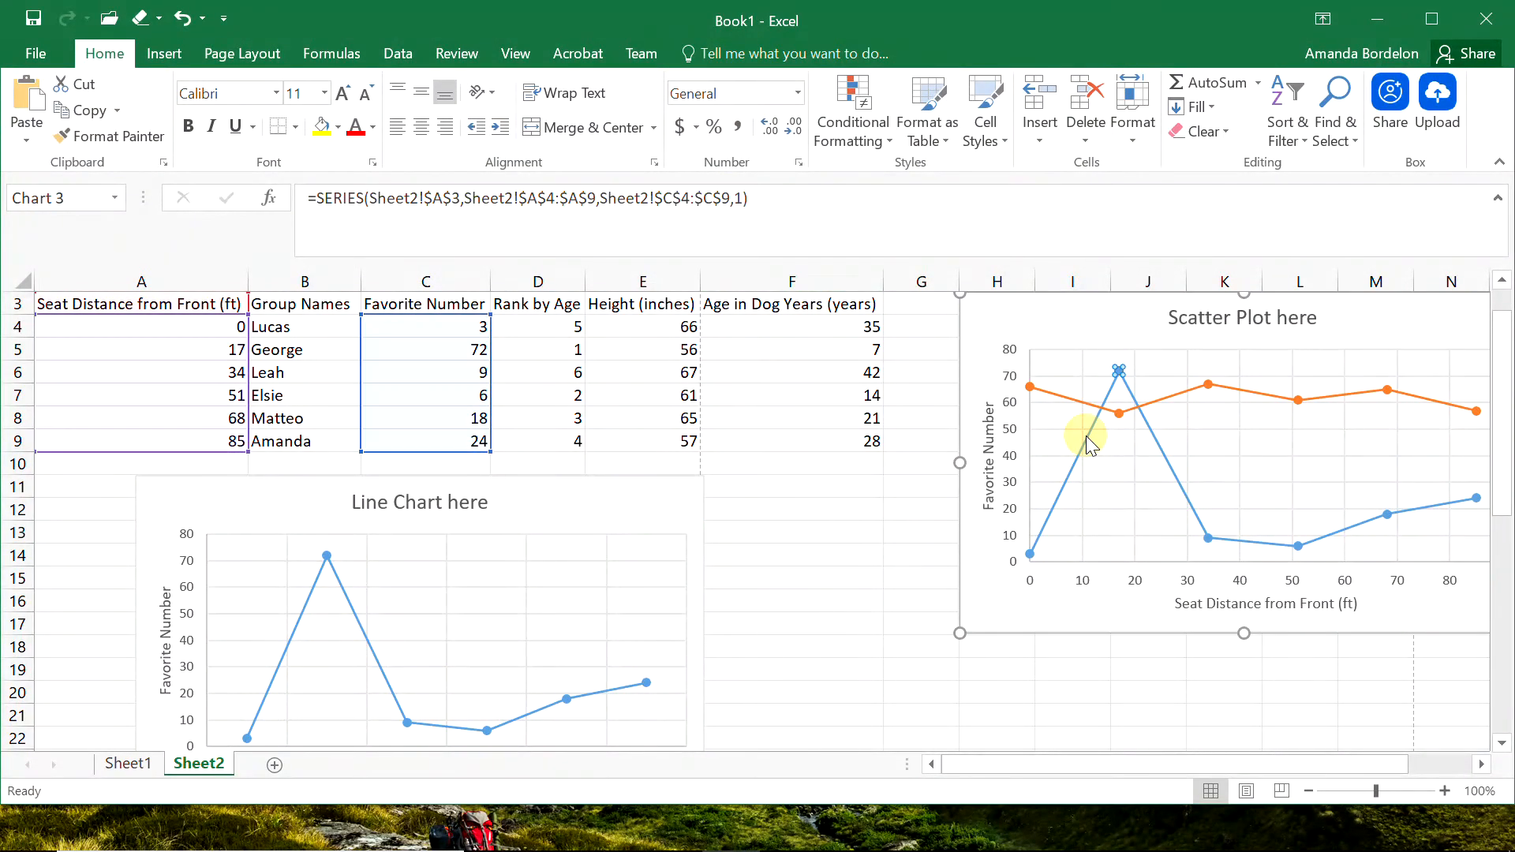
pyautogui.doubleClick(1086, 439)
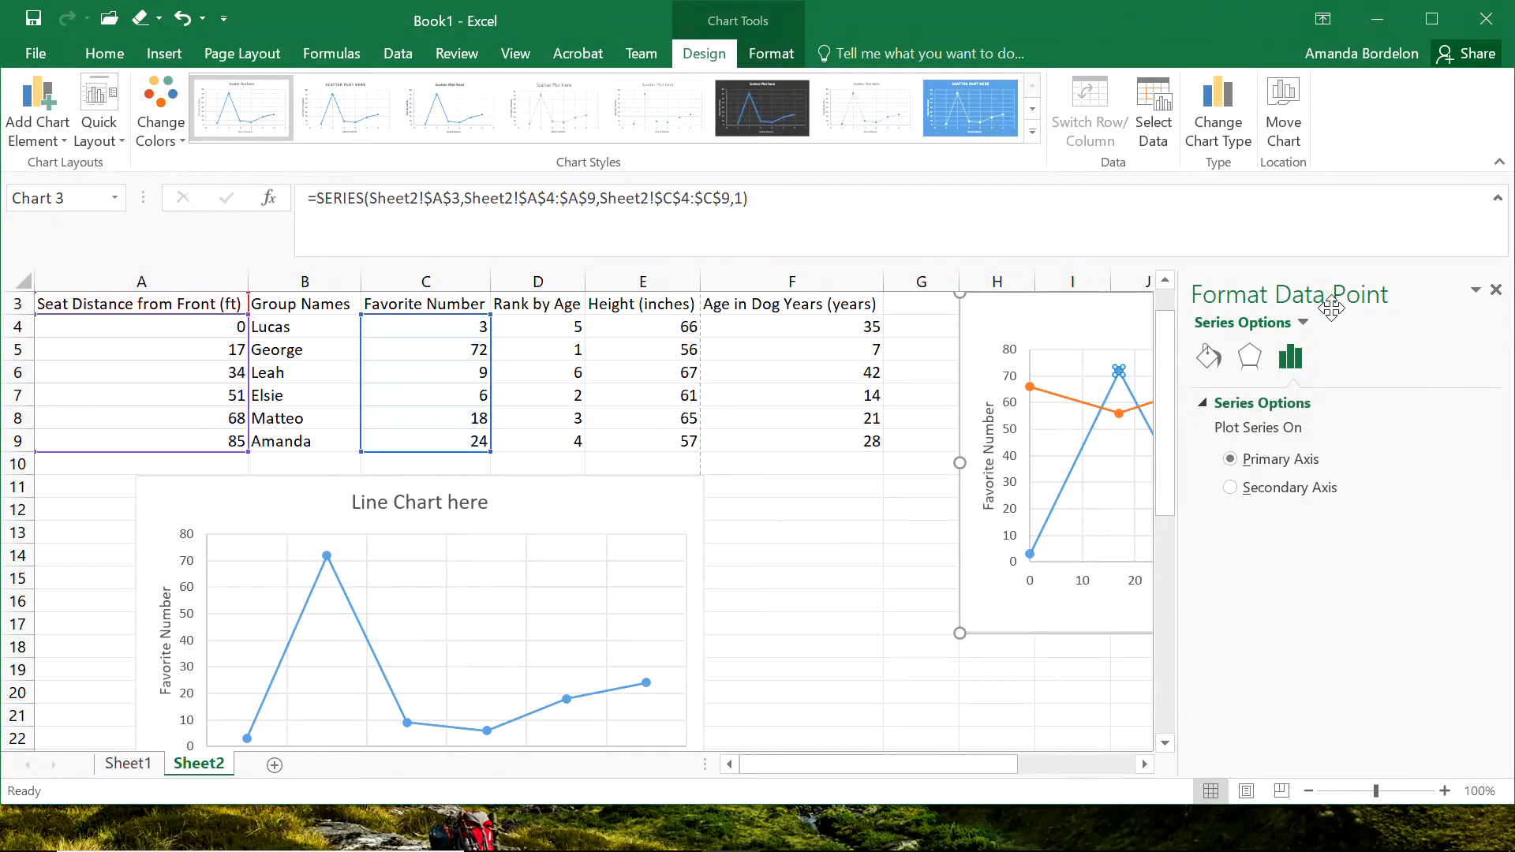
pyautogui.moveTo(895, 763); pyautogui.dragTo(990, 758)
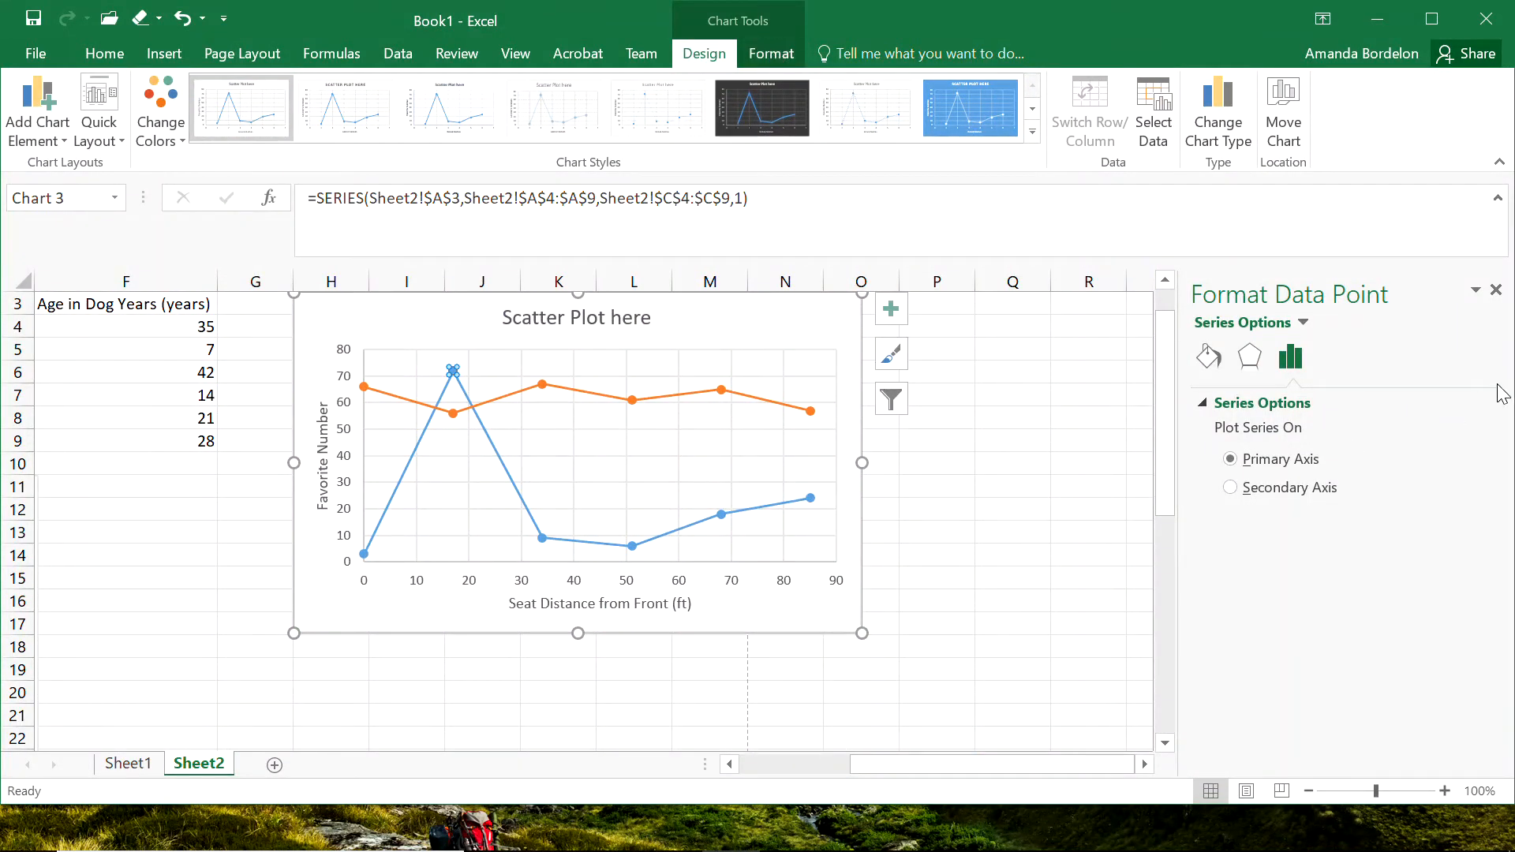
pyautogui.click(1495, 292)
pyautogui.click(951, 372)
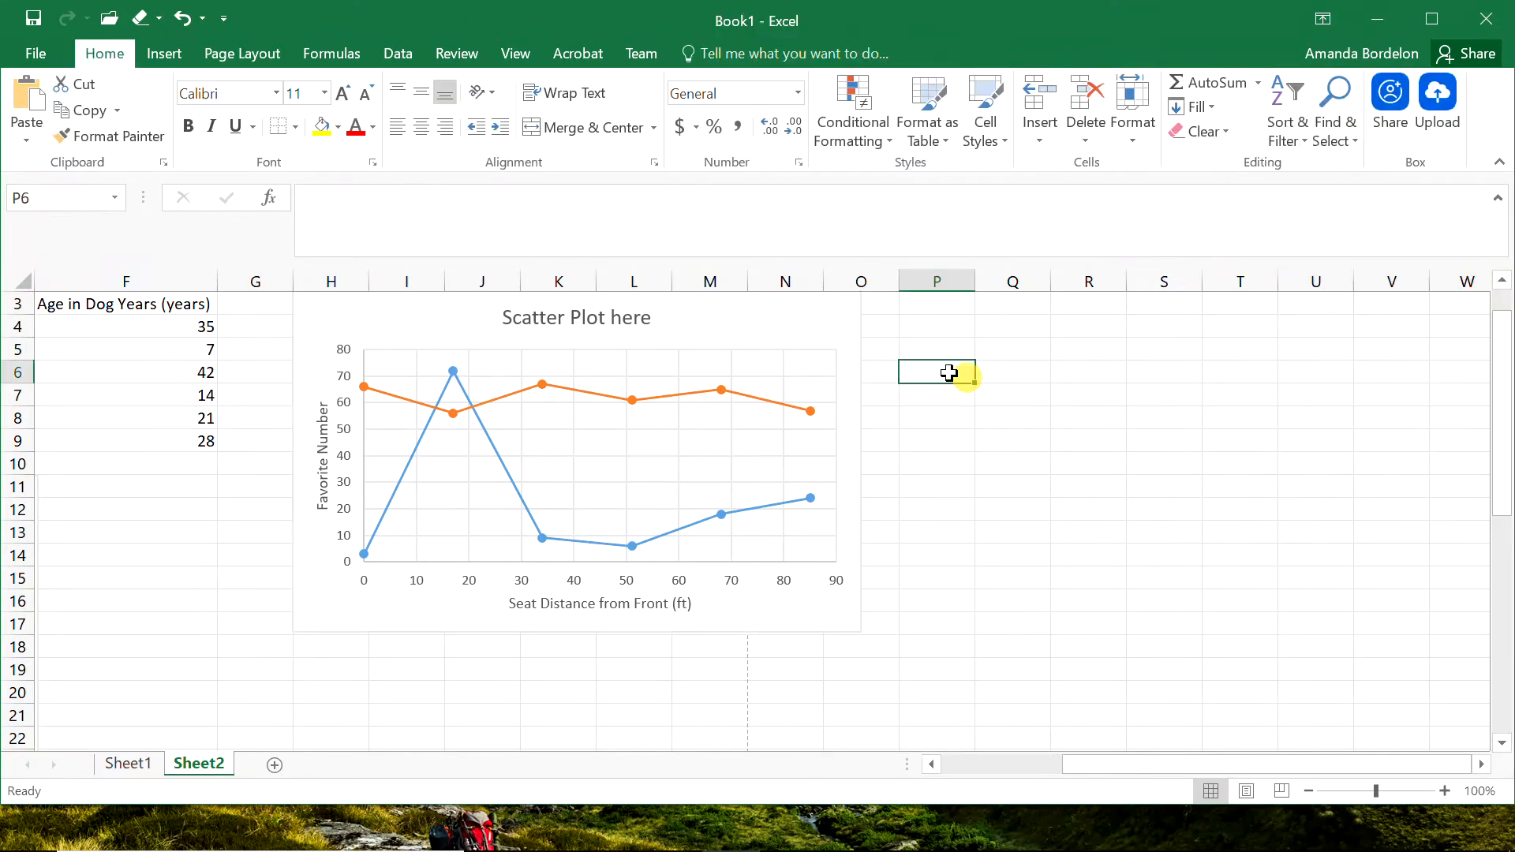
# Select the blue series, vertical axis, vertical axis title and horizontal gridlines of the scatter chart in turn to identify its elements.
pyautogui.click(484, 431)
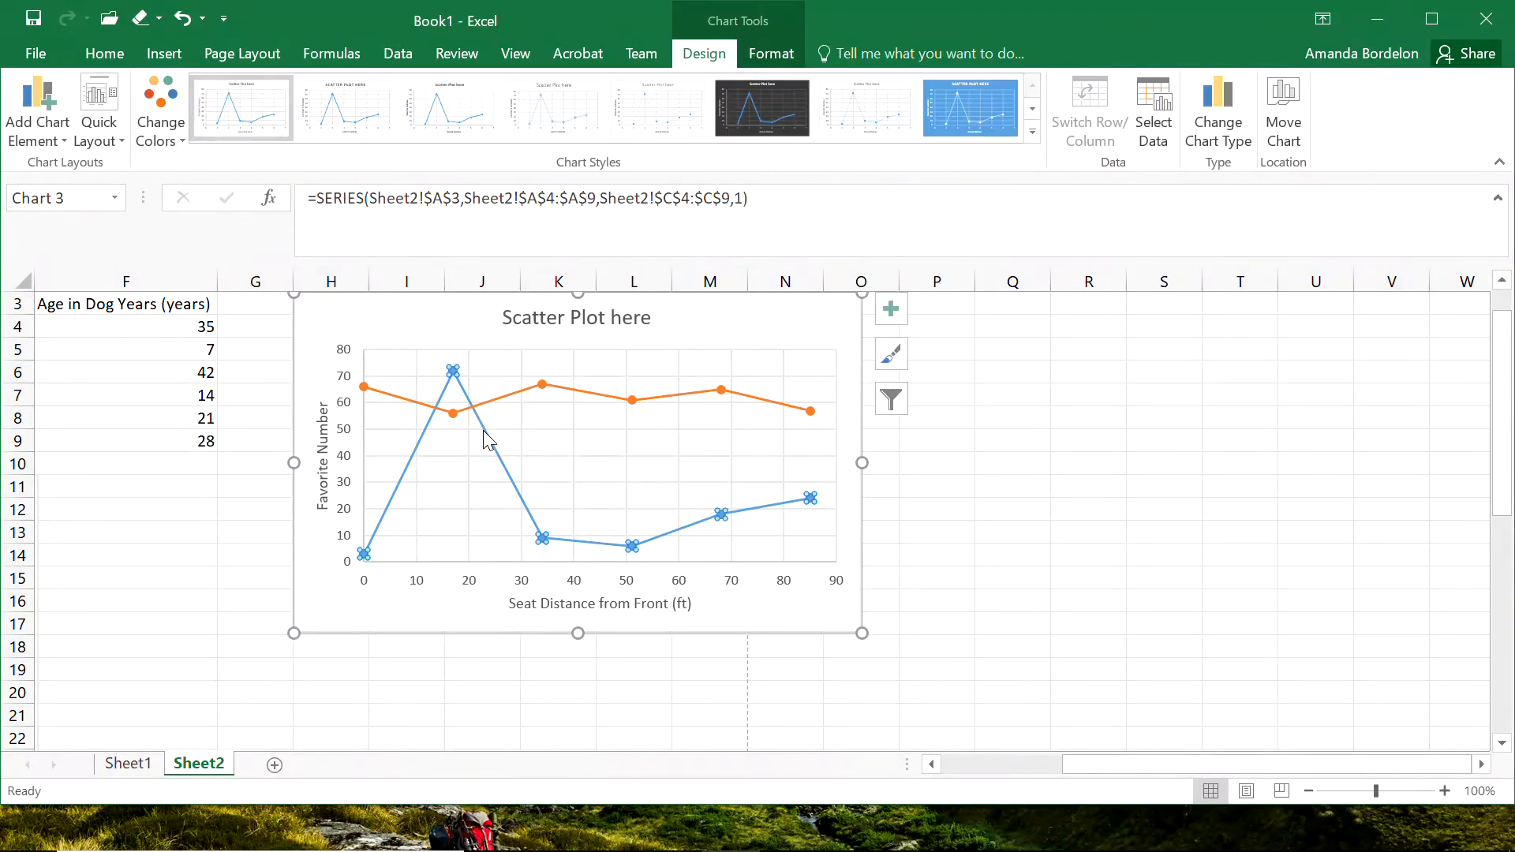
pyautogui.click(552, 318)
pyautogui.click(339, 395)
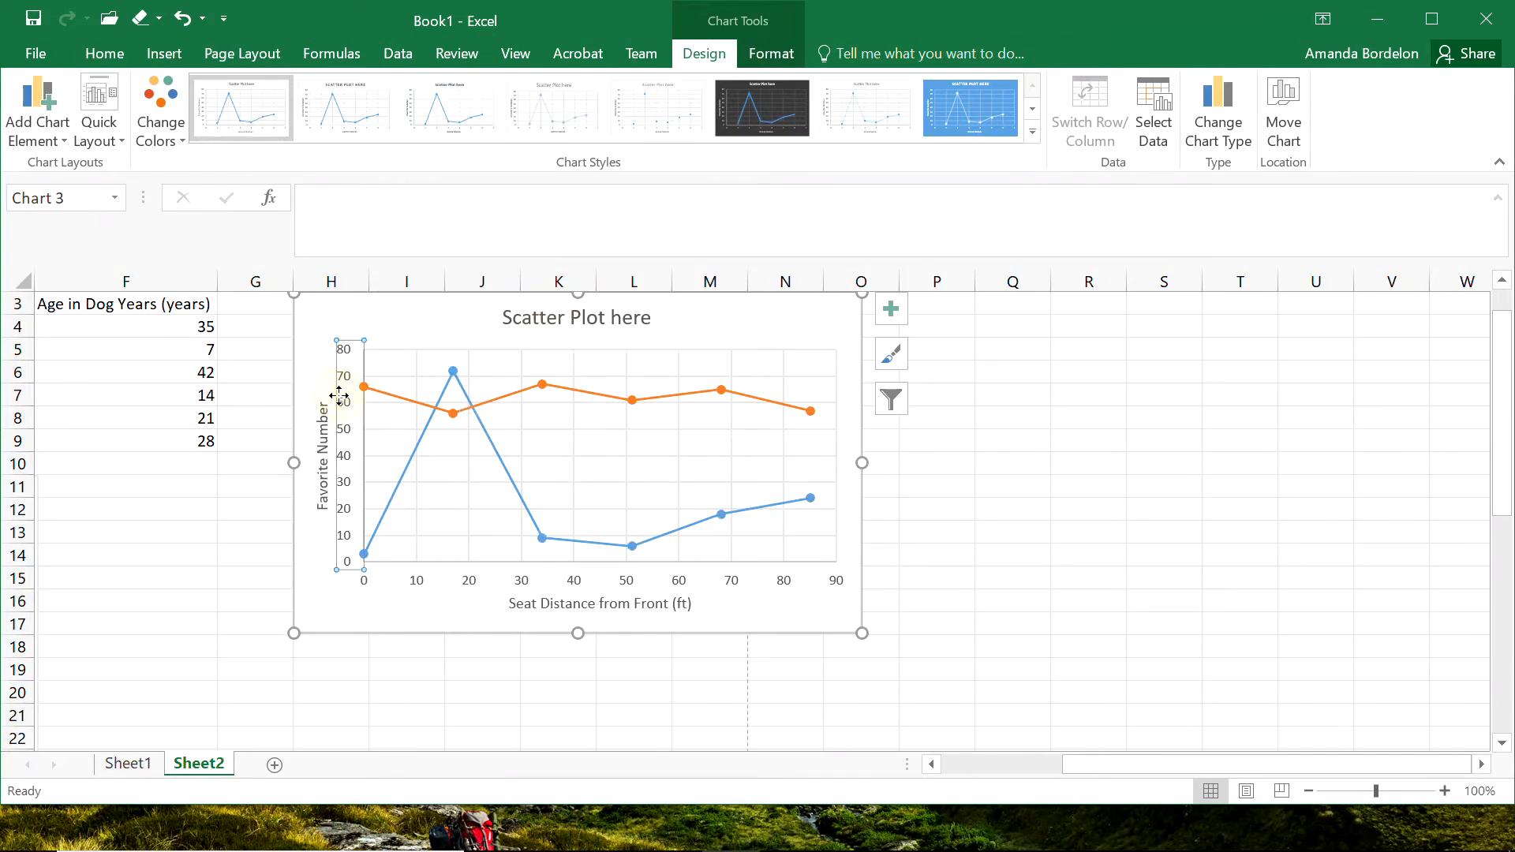
pyautogui.click(322, 426)
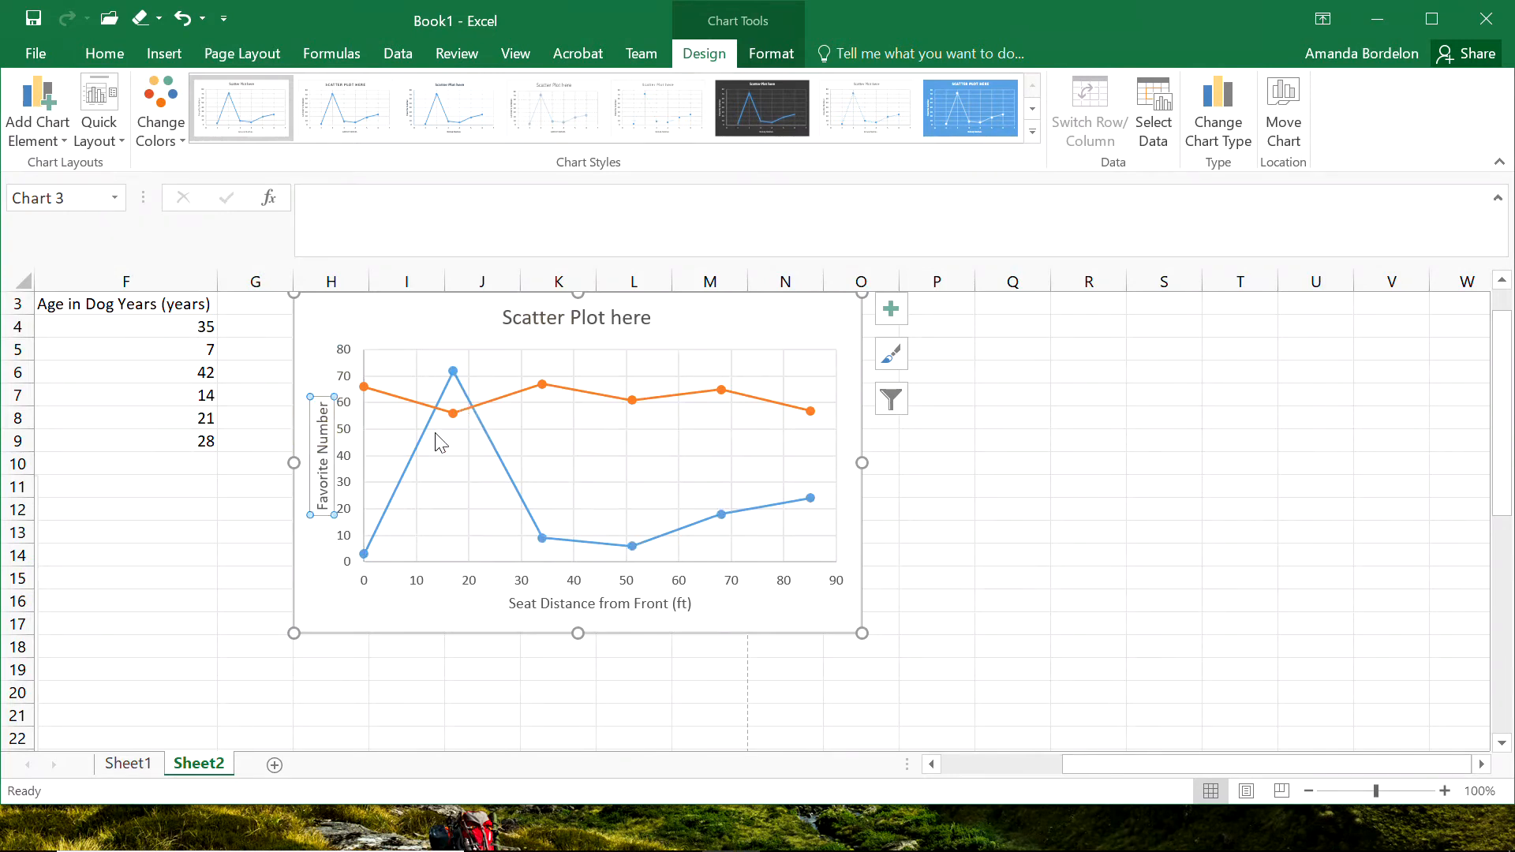
pyautogui.click(447, 455)
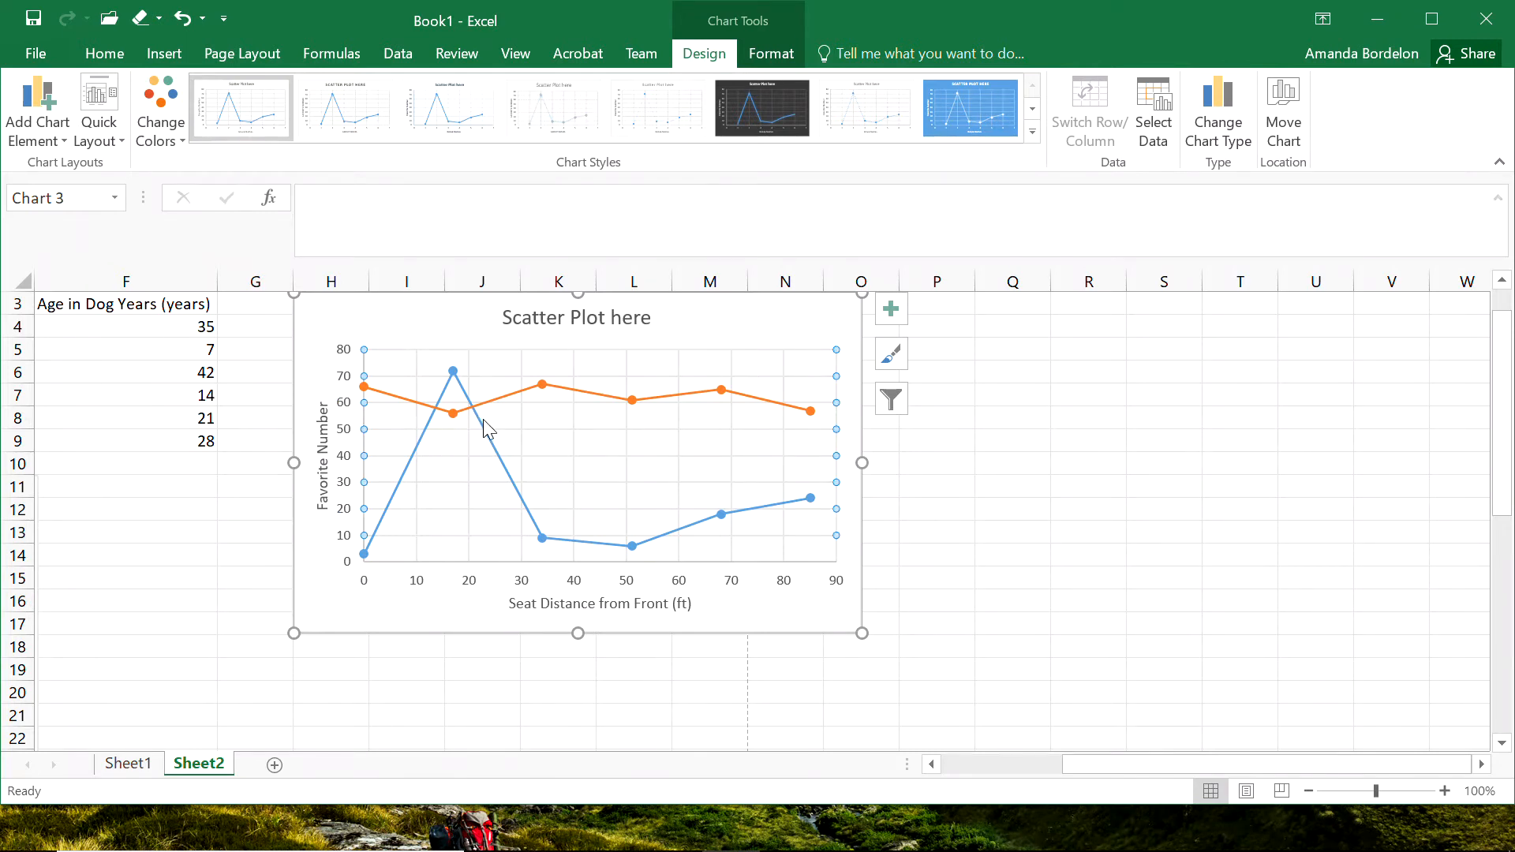
# Change the line colour of the blue "Seat Distance from Front (ft)" series in the scatter chart to standard red.
pyautogui.moveTo(484, 432)
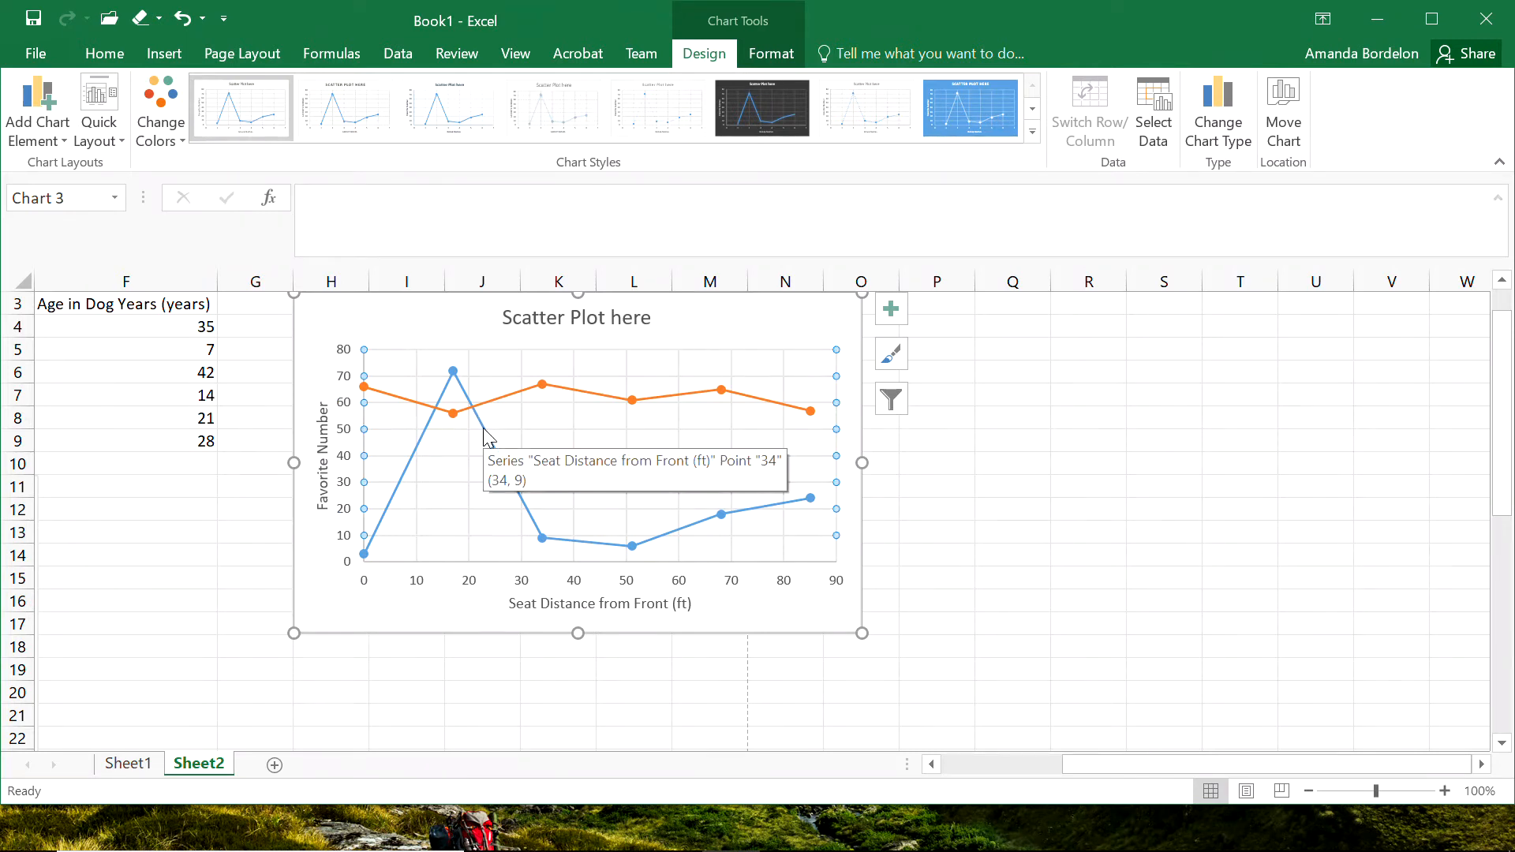
pyautogui.click(485, 432)
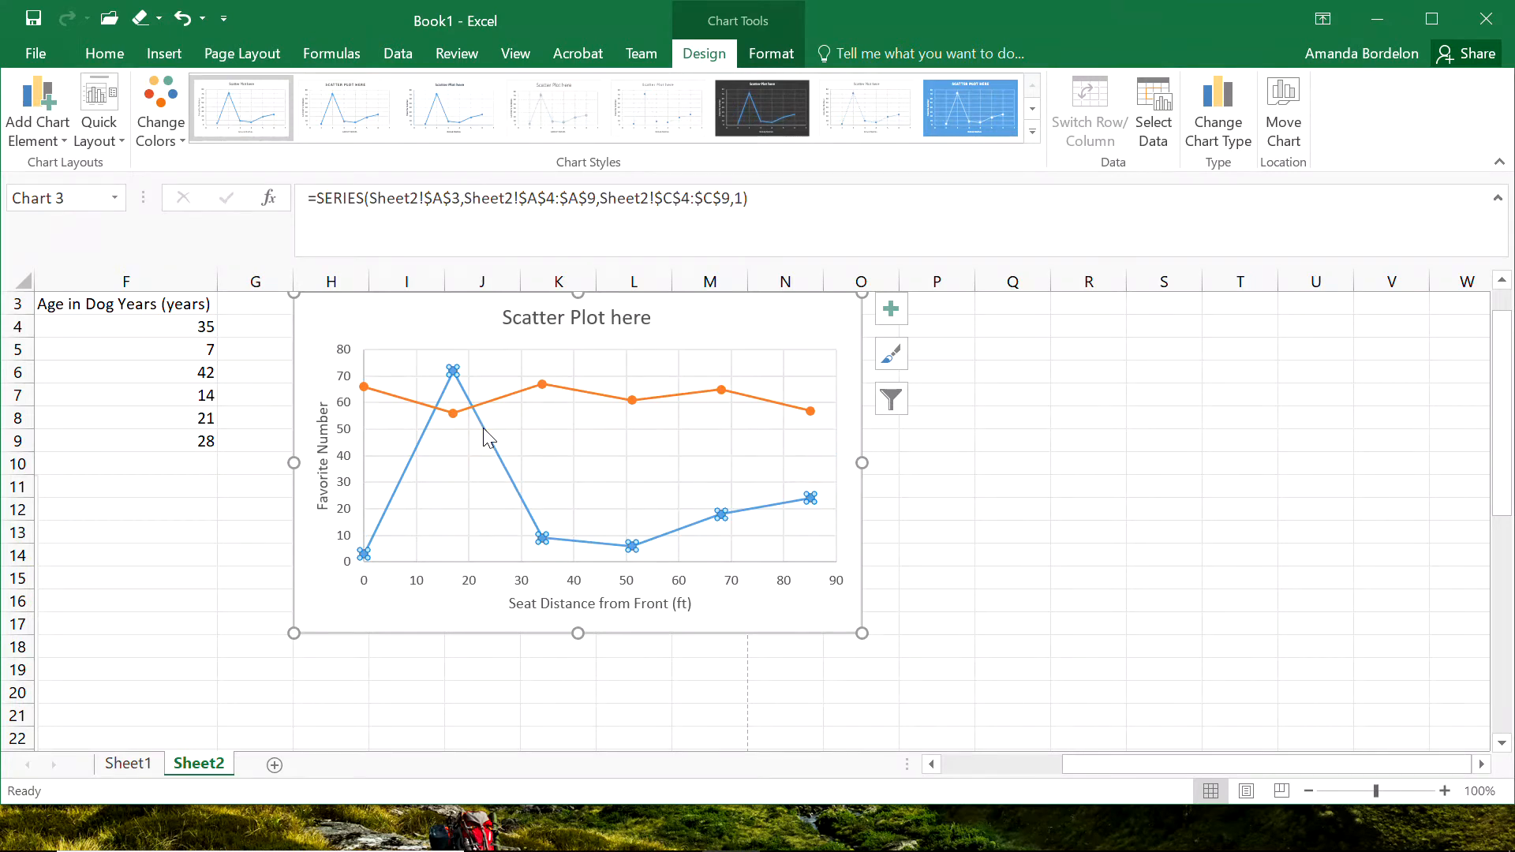
pyautogui.click(772, 54)
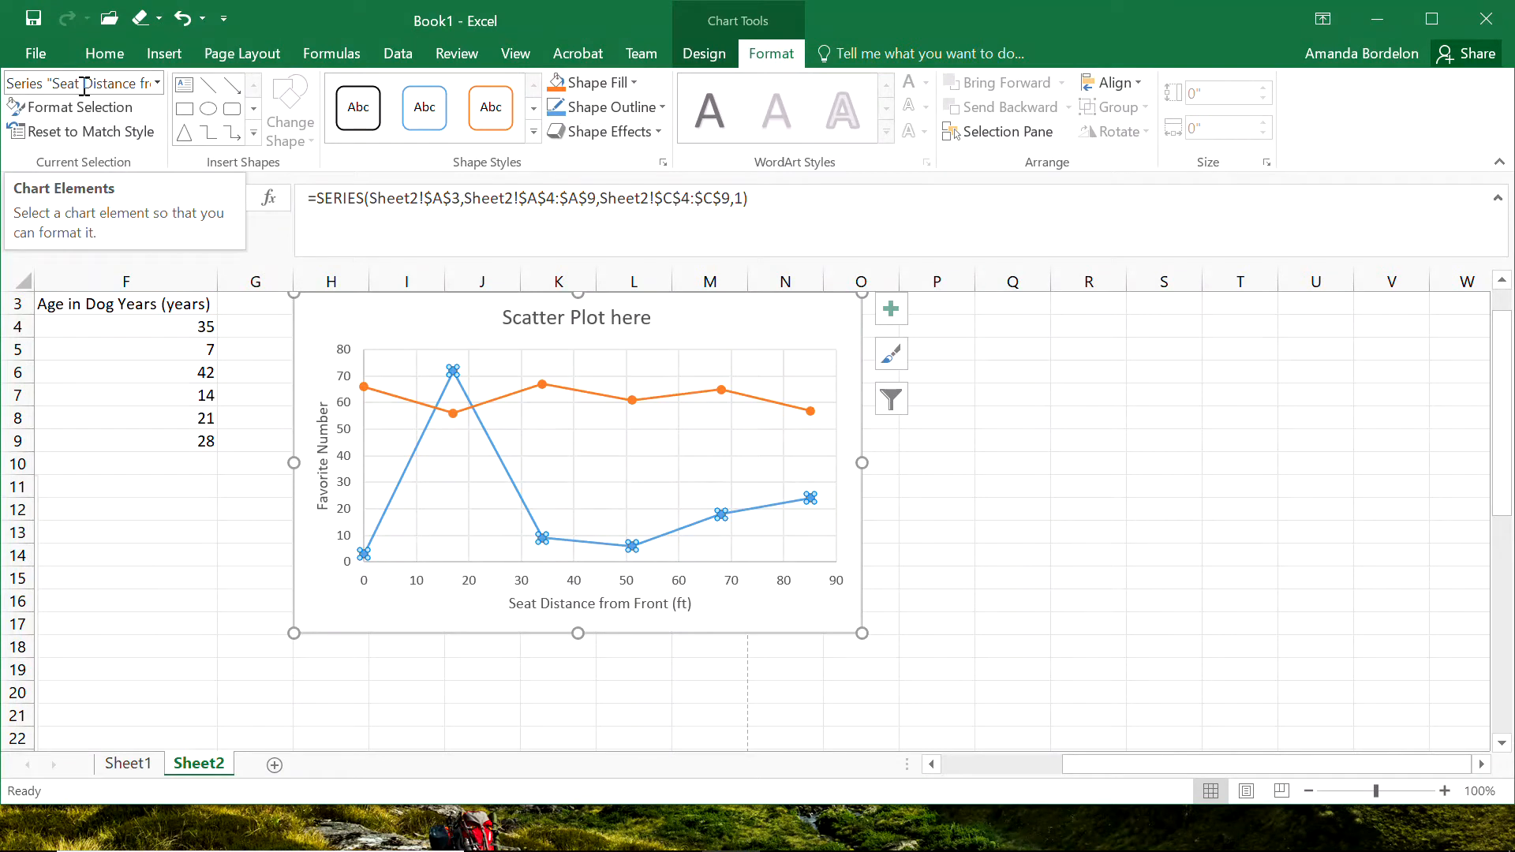
pyautogui.click(157, 83)
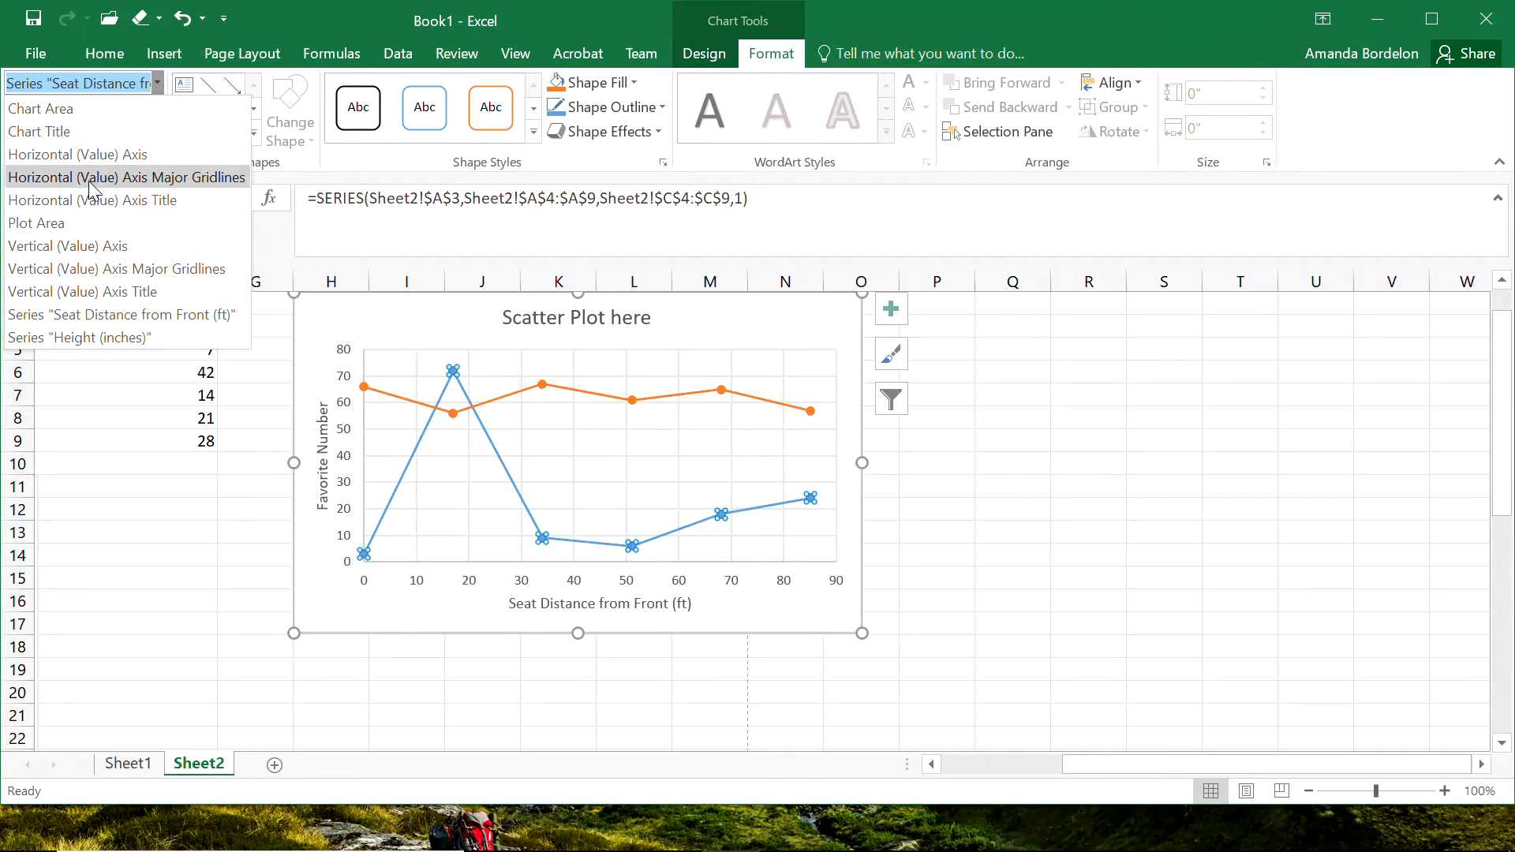
pyautogui.click(79, 154)
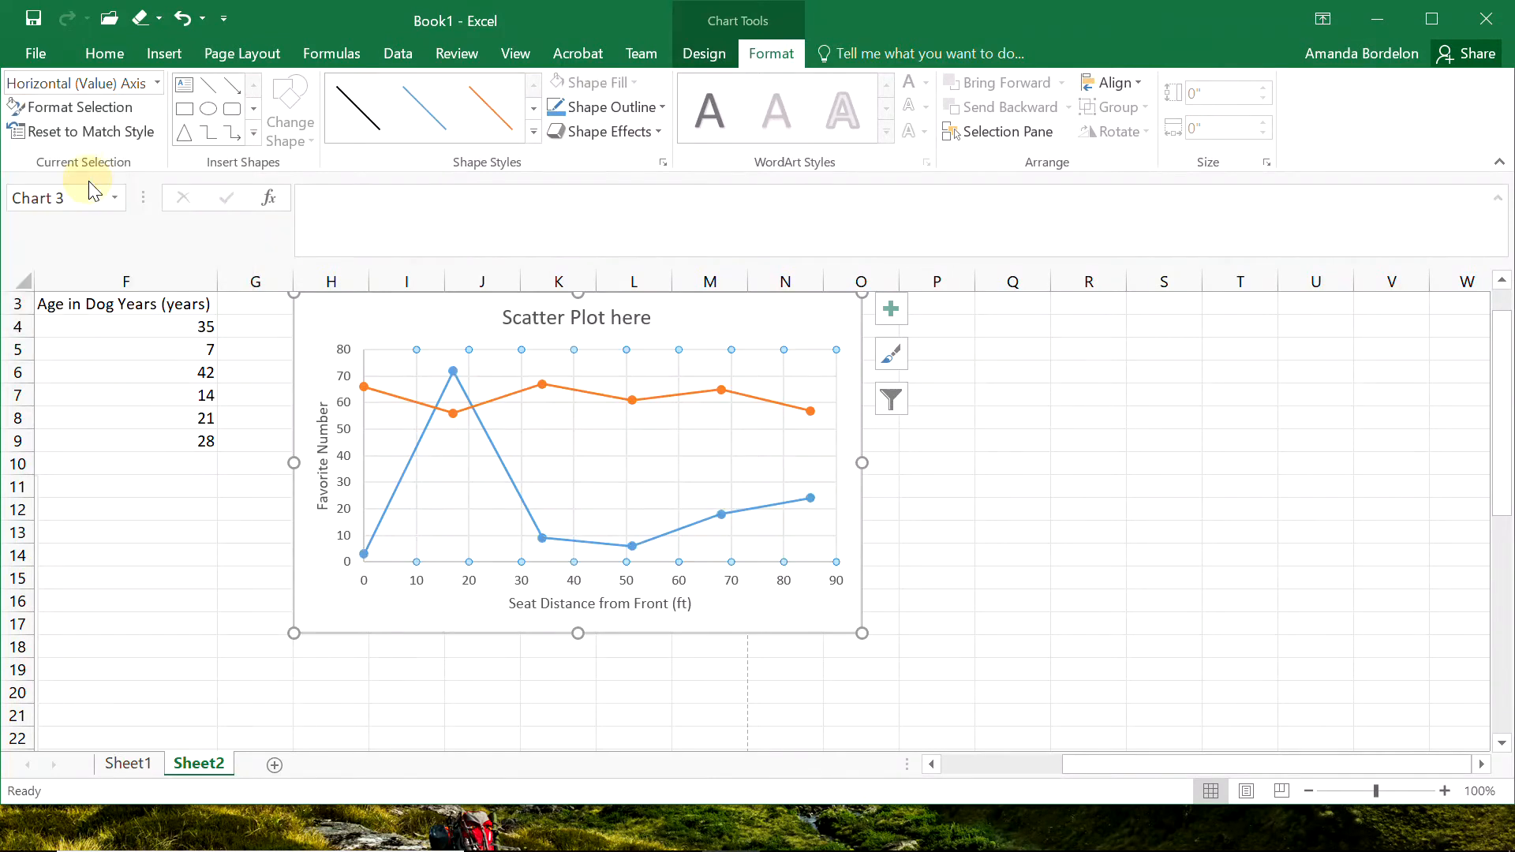
pyautogui.click(157, 83)
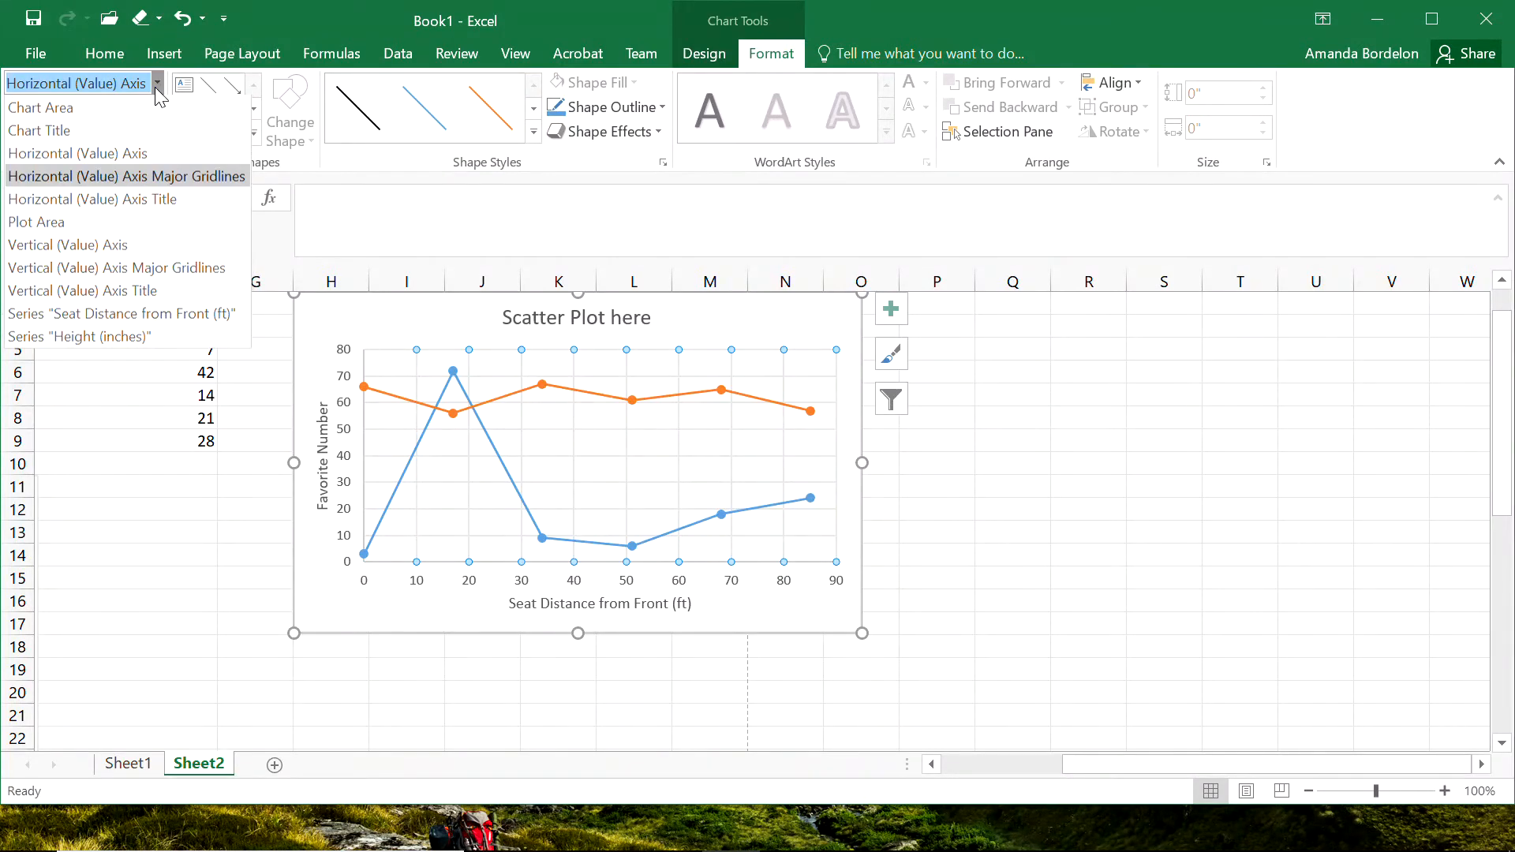
pyautogui.click(76, 314)
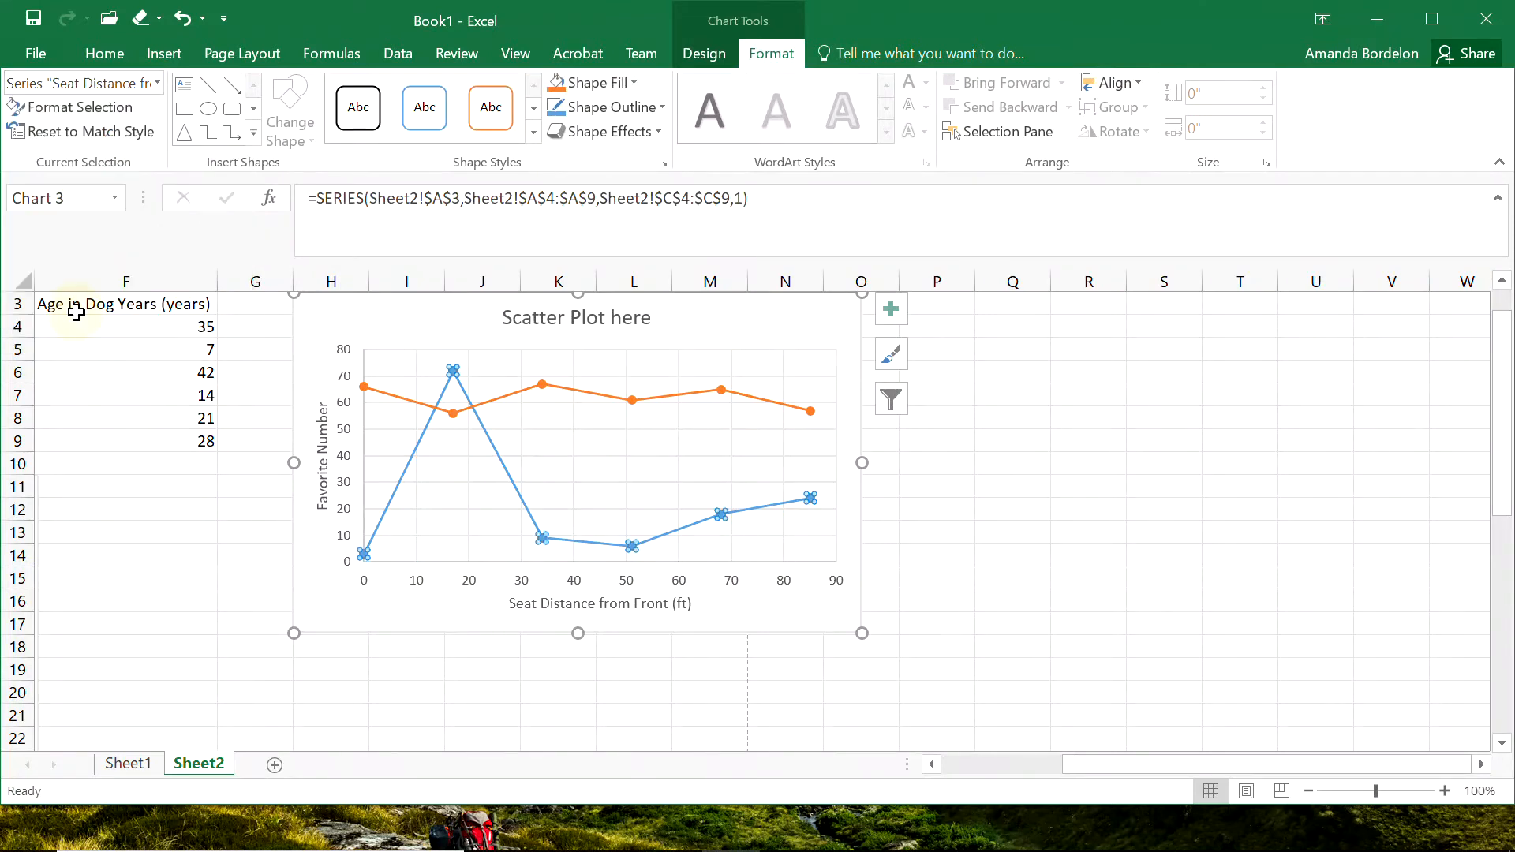
pyautogui.click(79, 107)
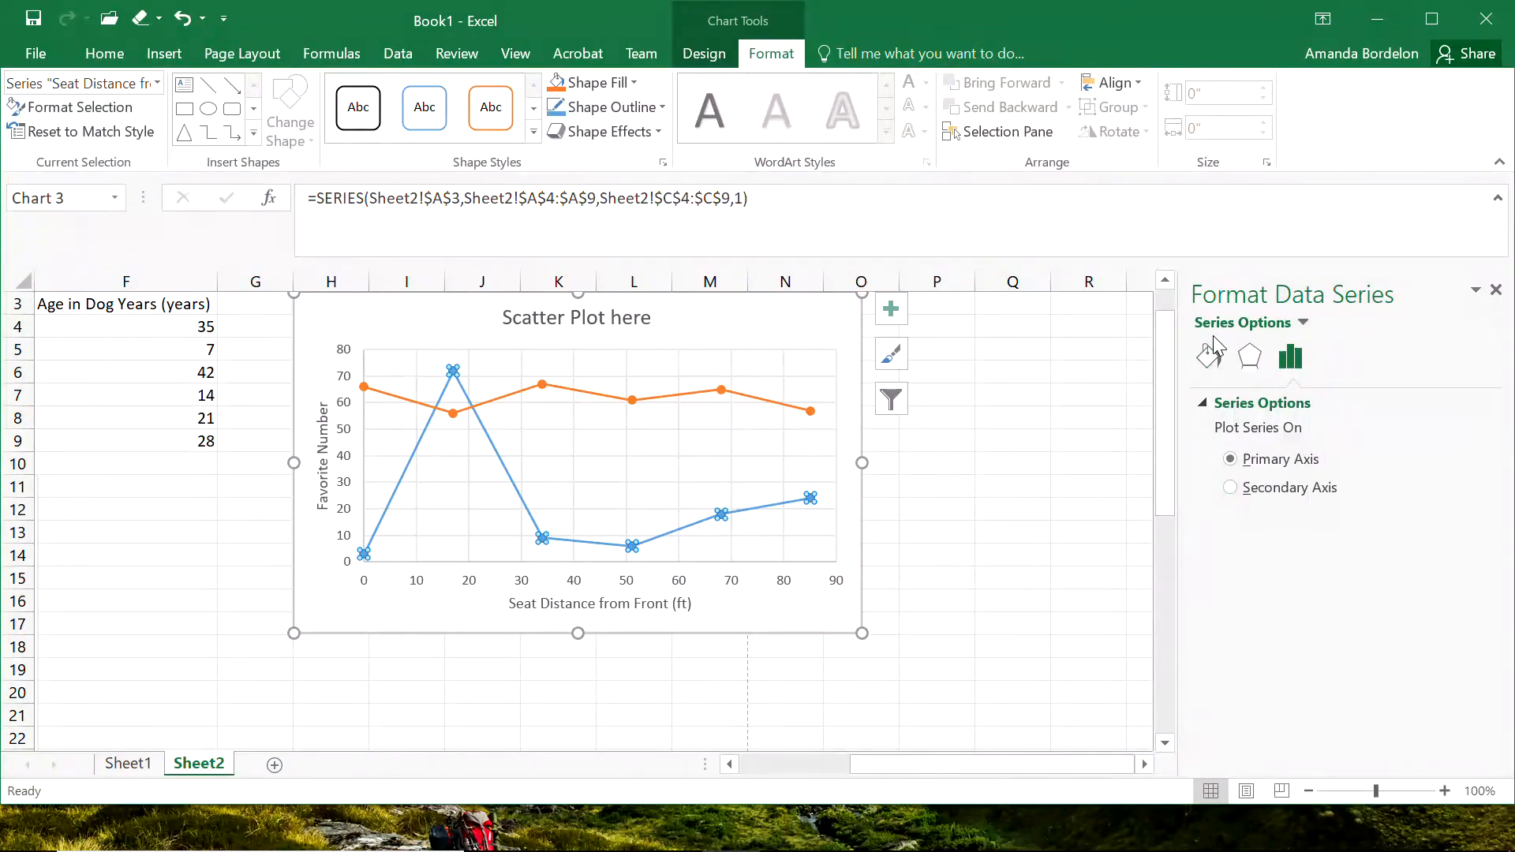
pyautogui.click(1210, 362)
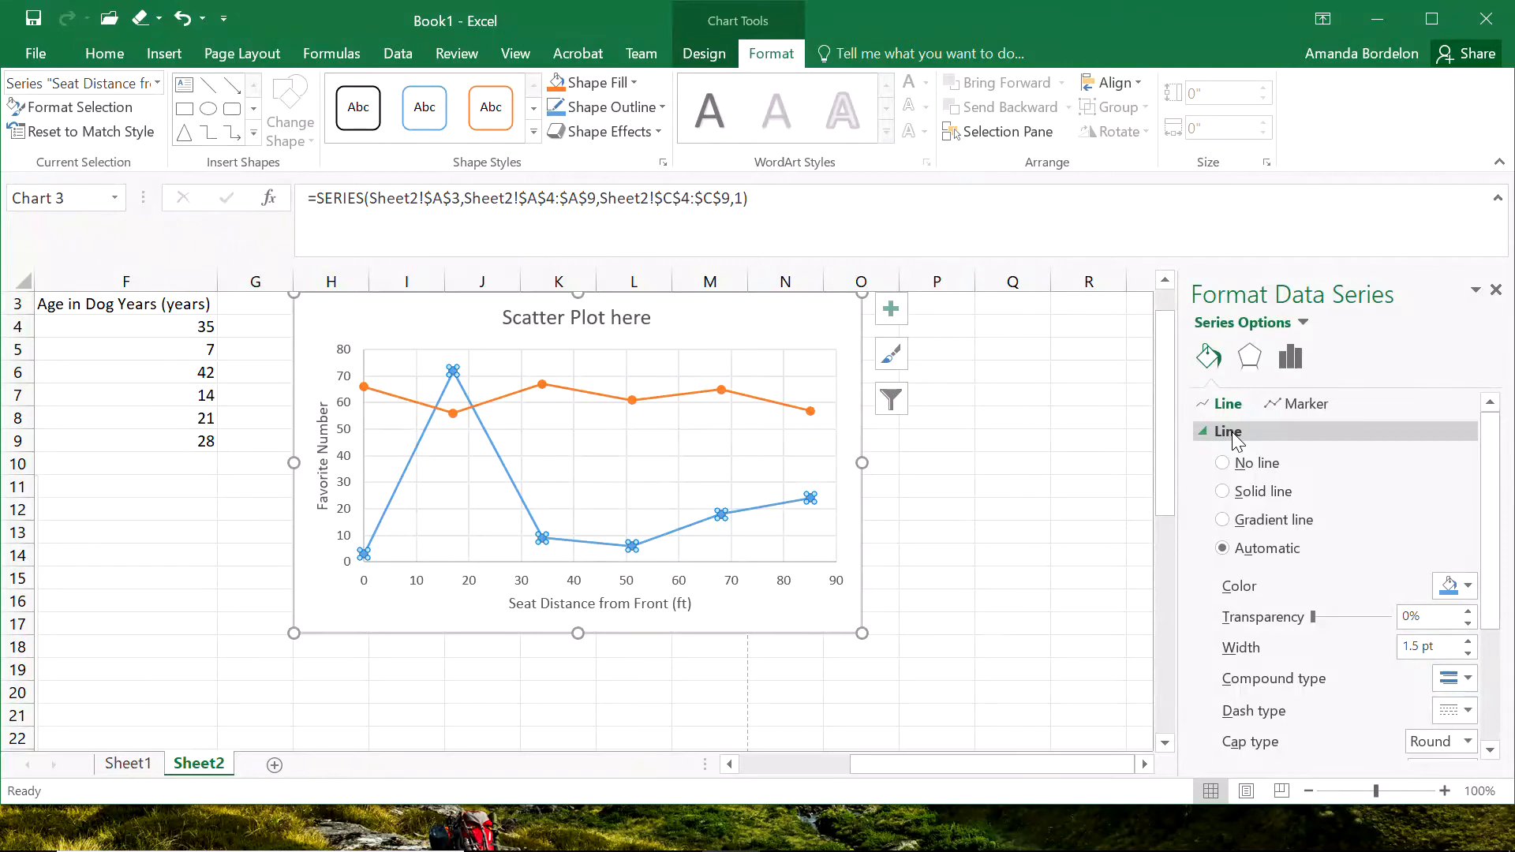
pyautogui.click(1458, 587)
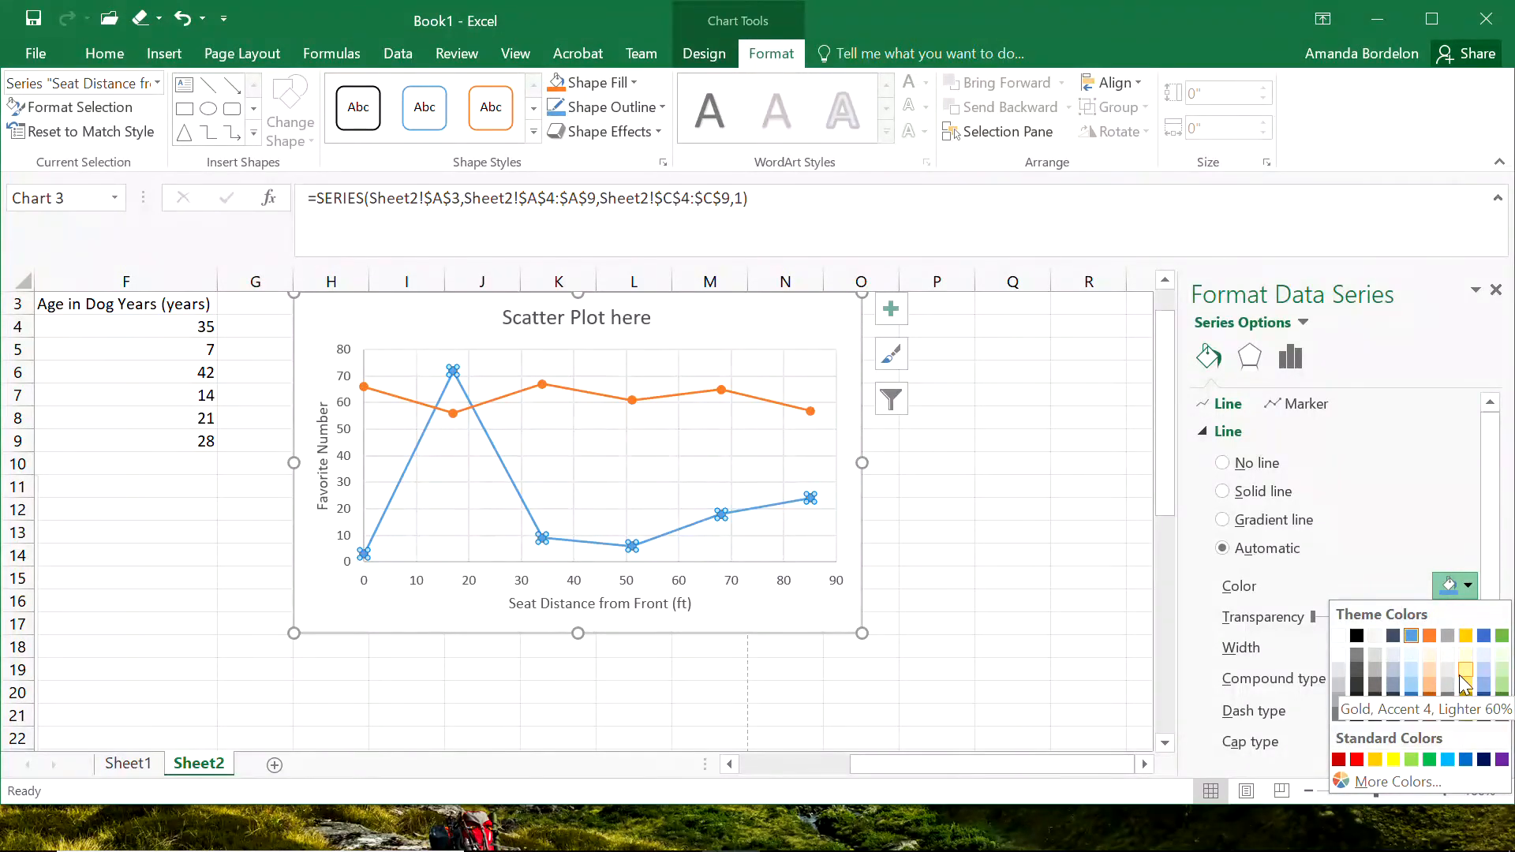
pyautogui.click(1354, 759)
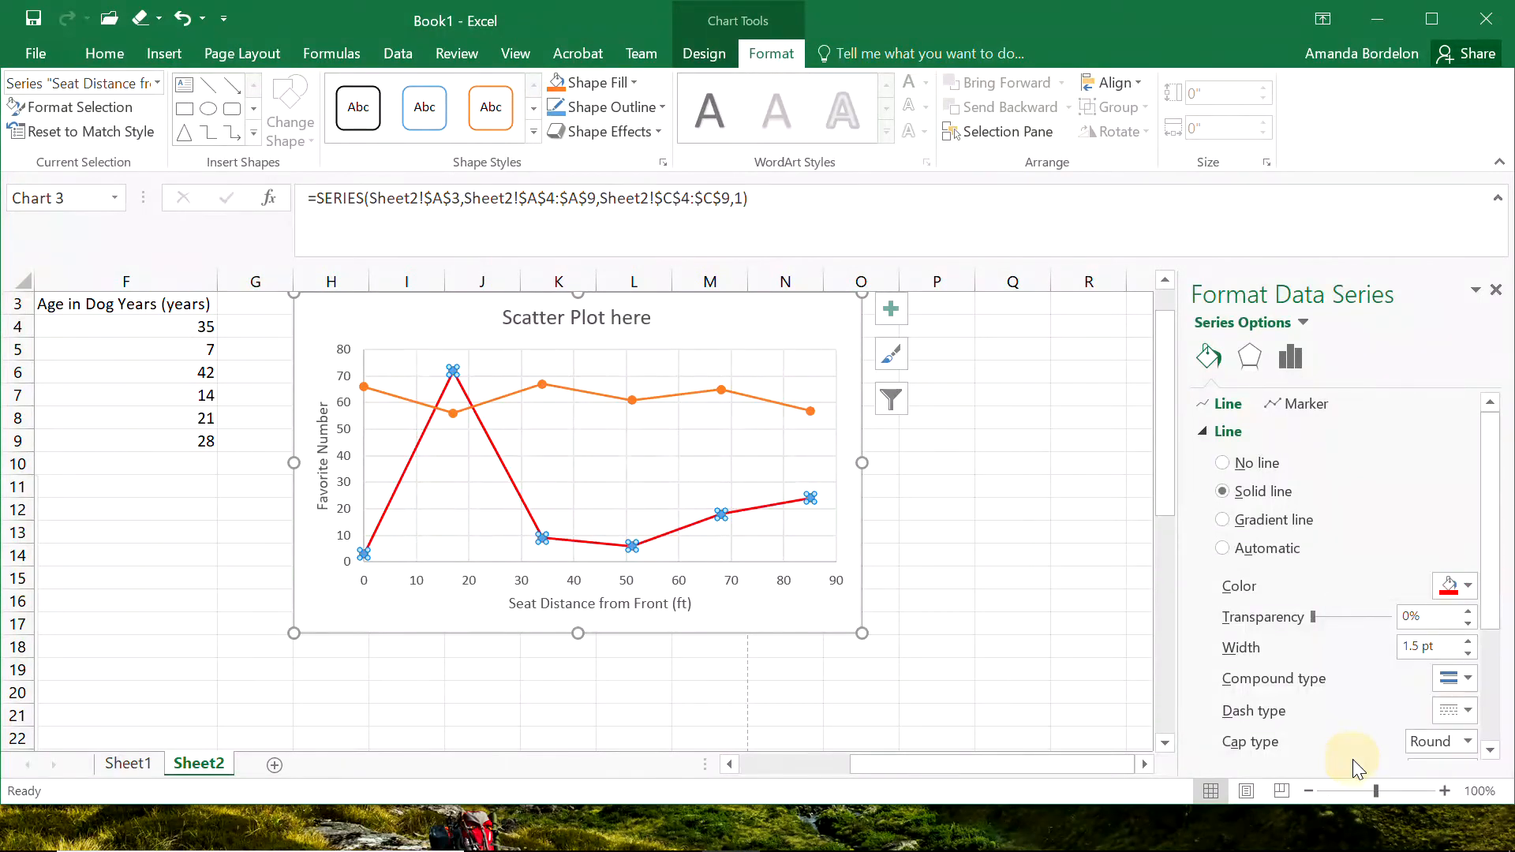
pyautogui.click(1037, 573)
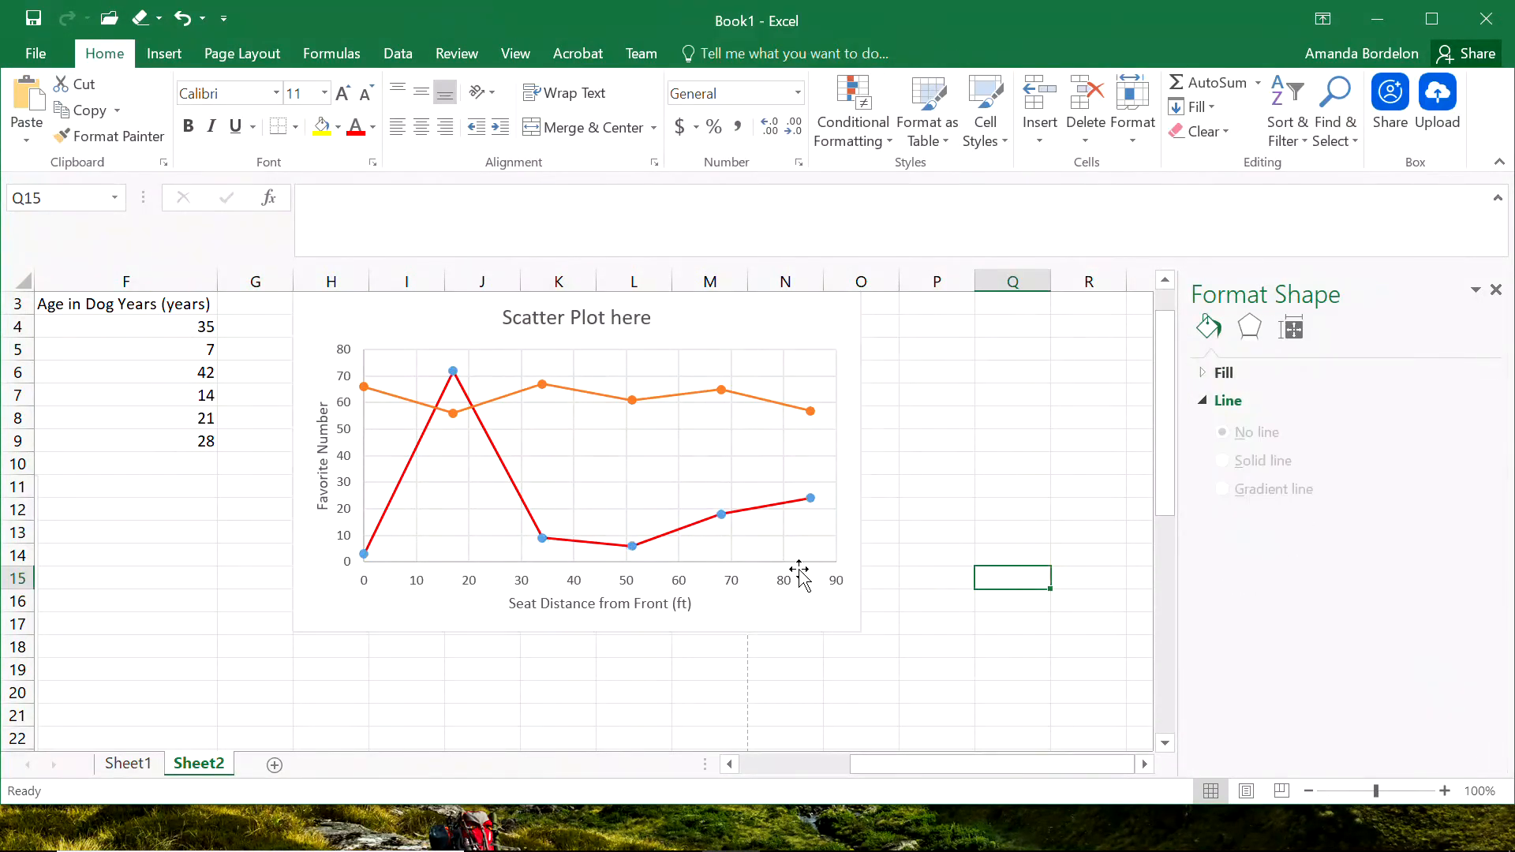
# Give the red "Seat Distance from Front (ft)" series line a dash-dot dash type.
pyautogui.click(532, 511)
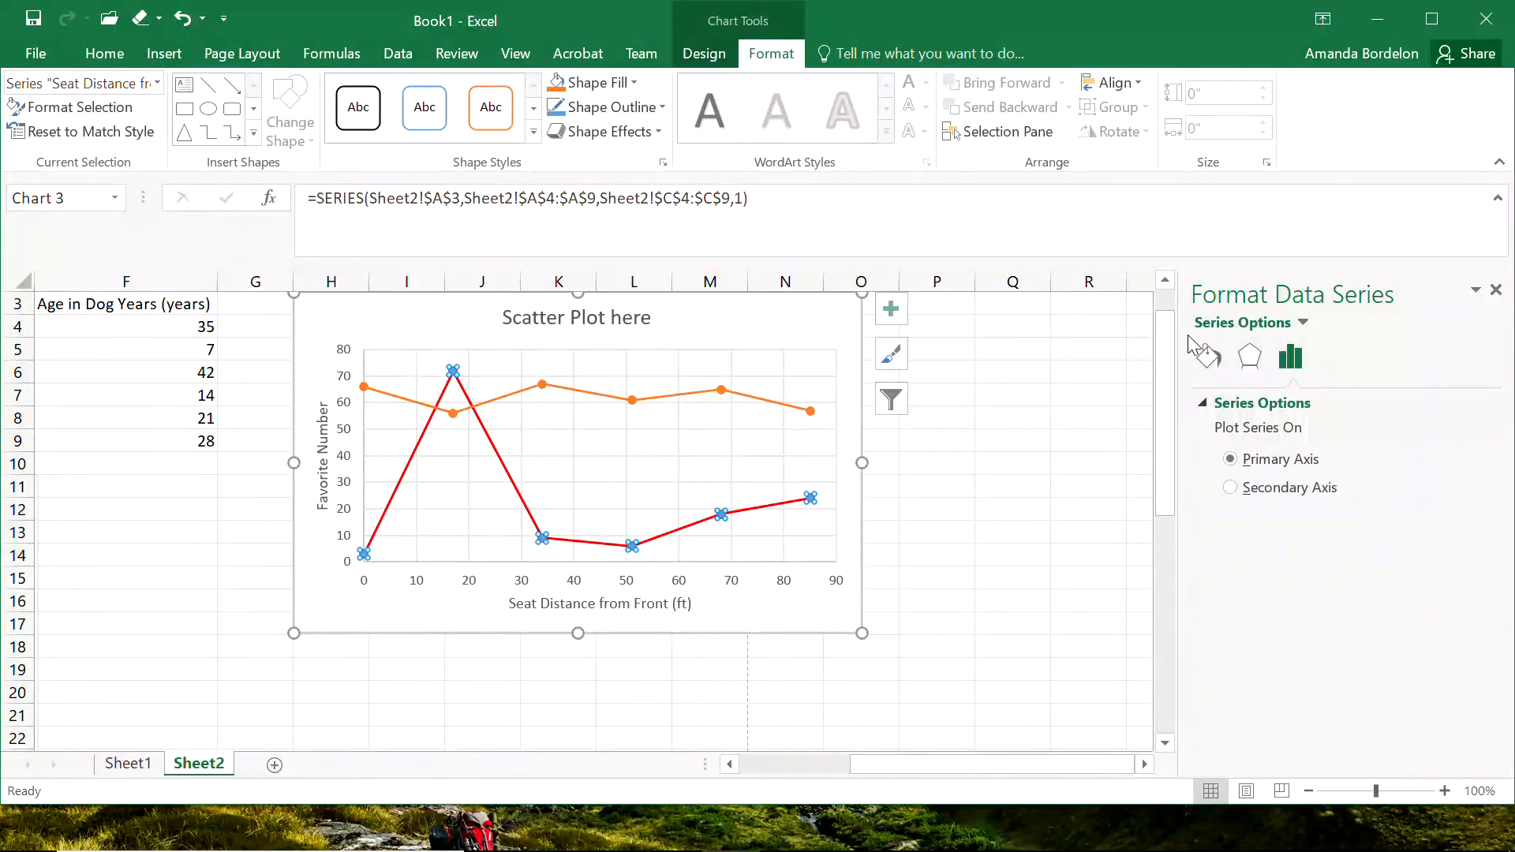
pyautogui.click(1211, 359)
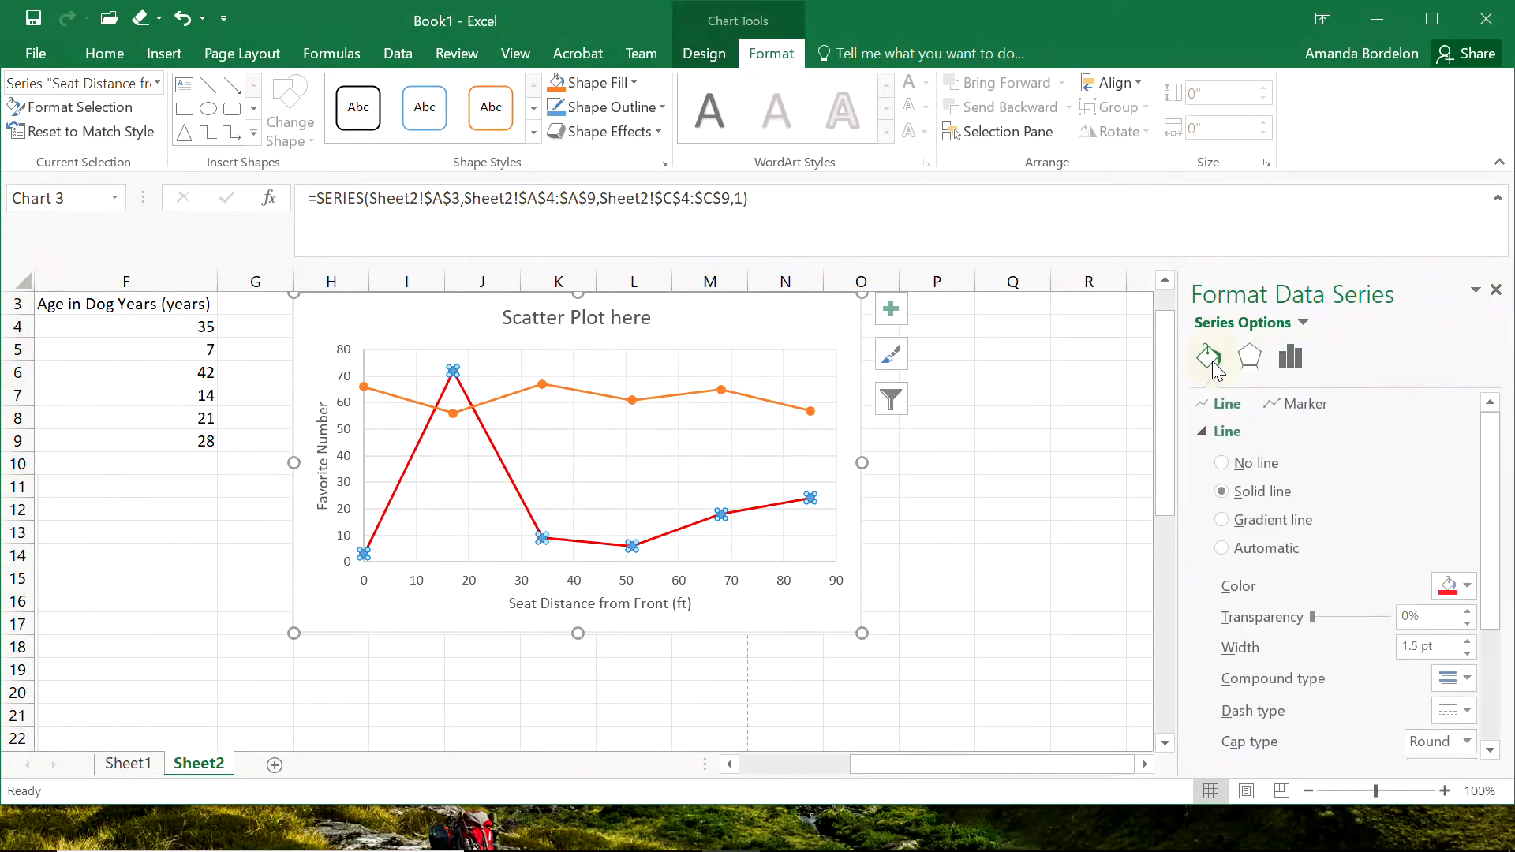
pyautogui.click(1467, 710)
pyautogui.click(1469, 629)
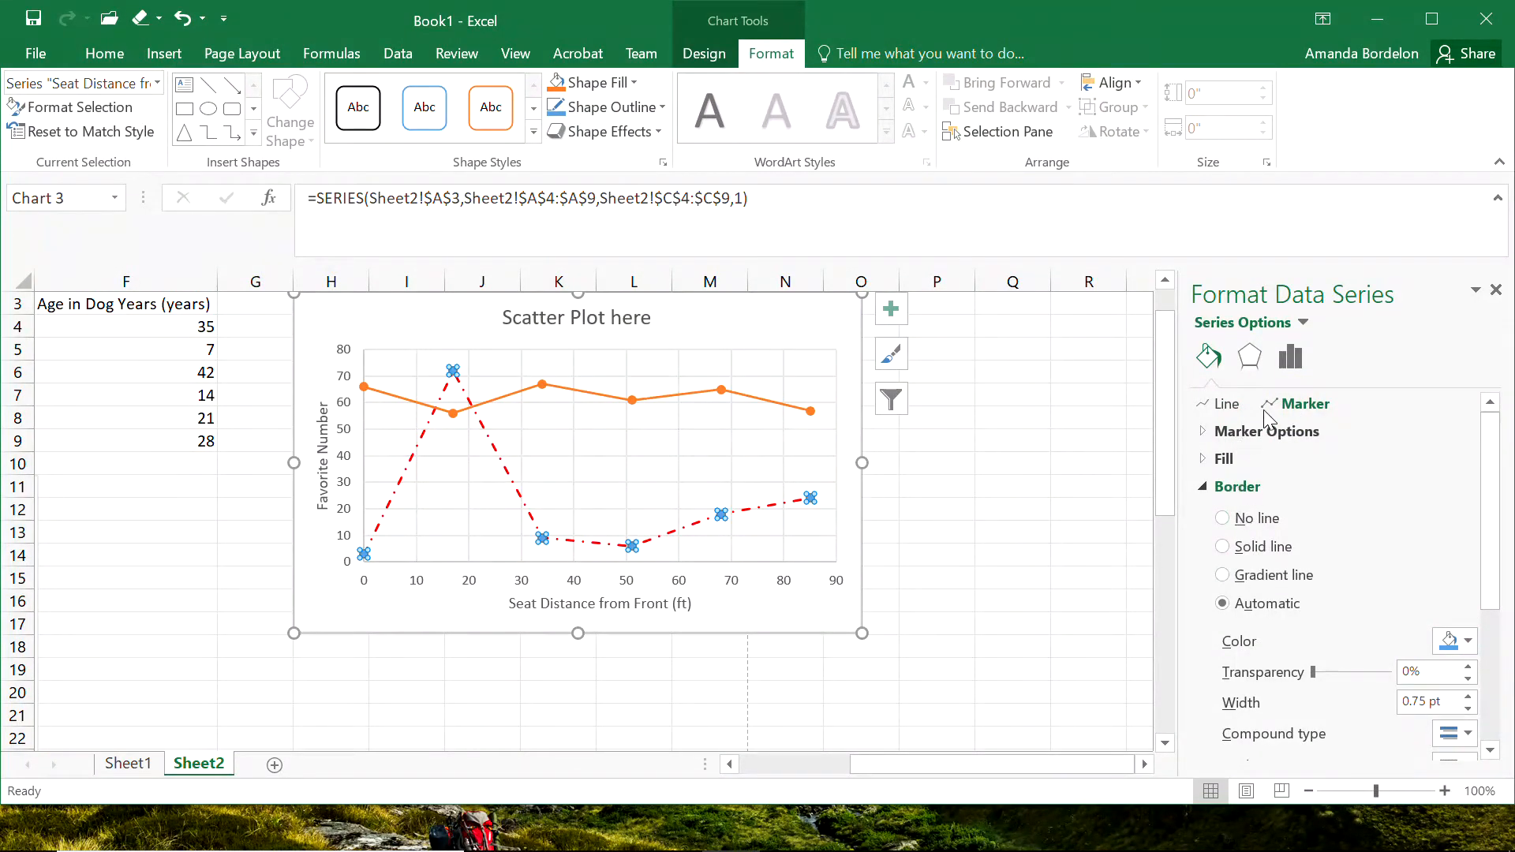
# Change the built-in marker type of the red dashed series to a square.
pyautogui.click(1248, 432)
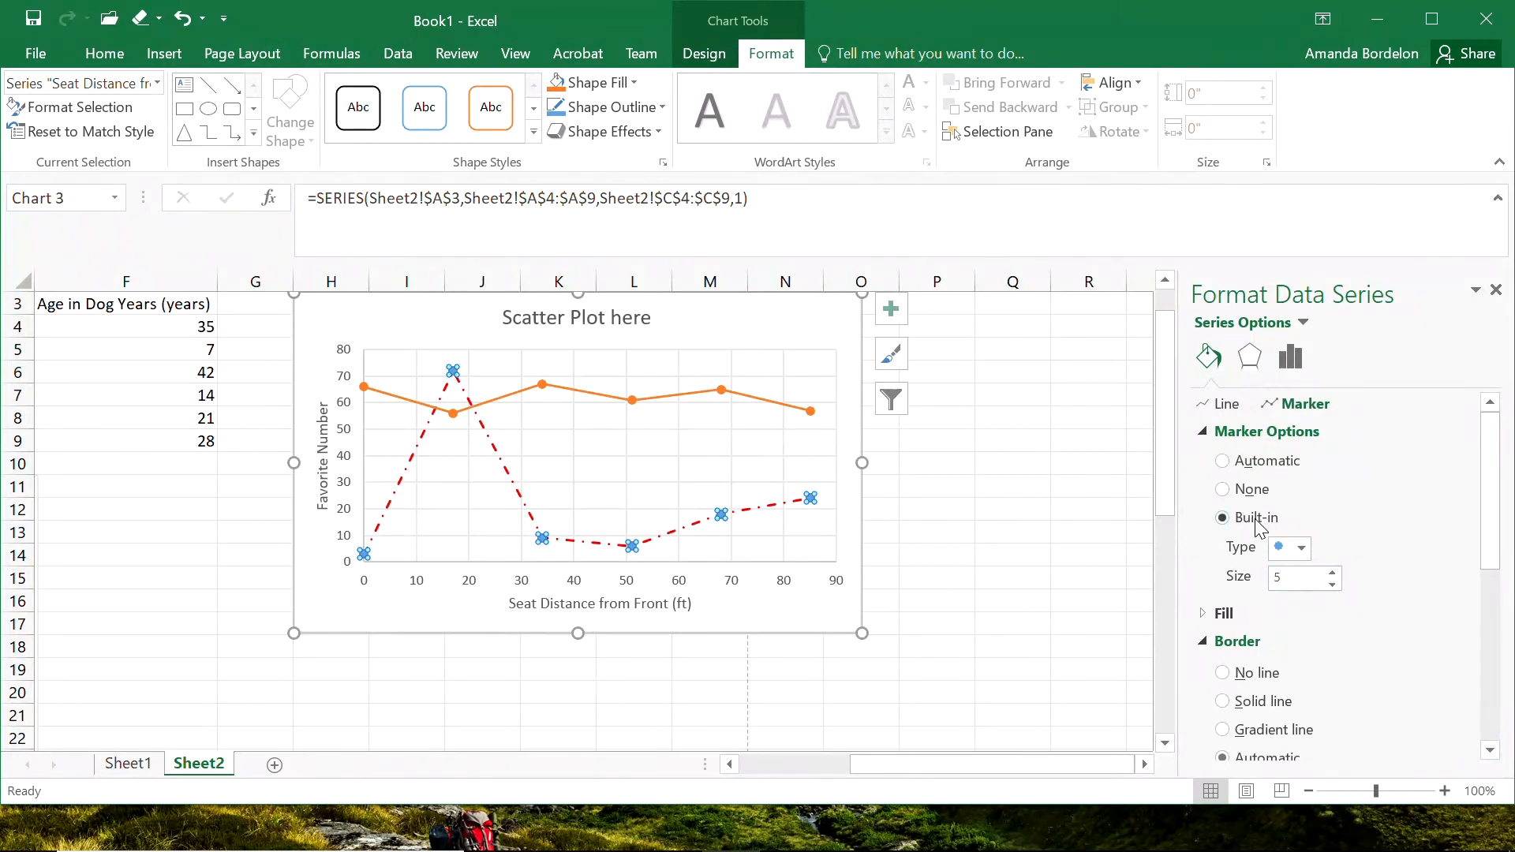
pyautogui.click(1300, 551)
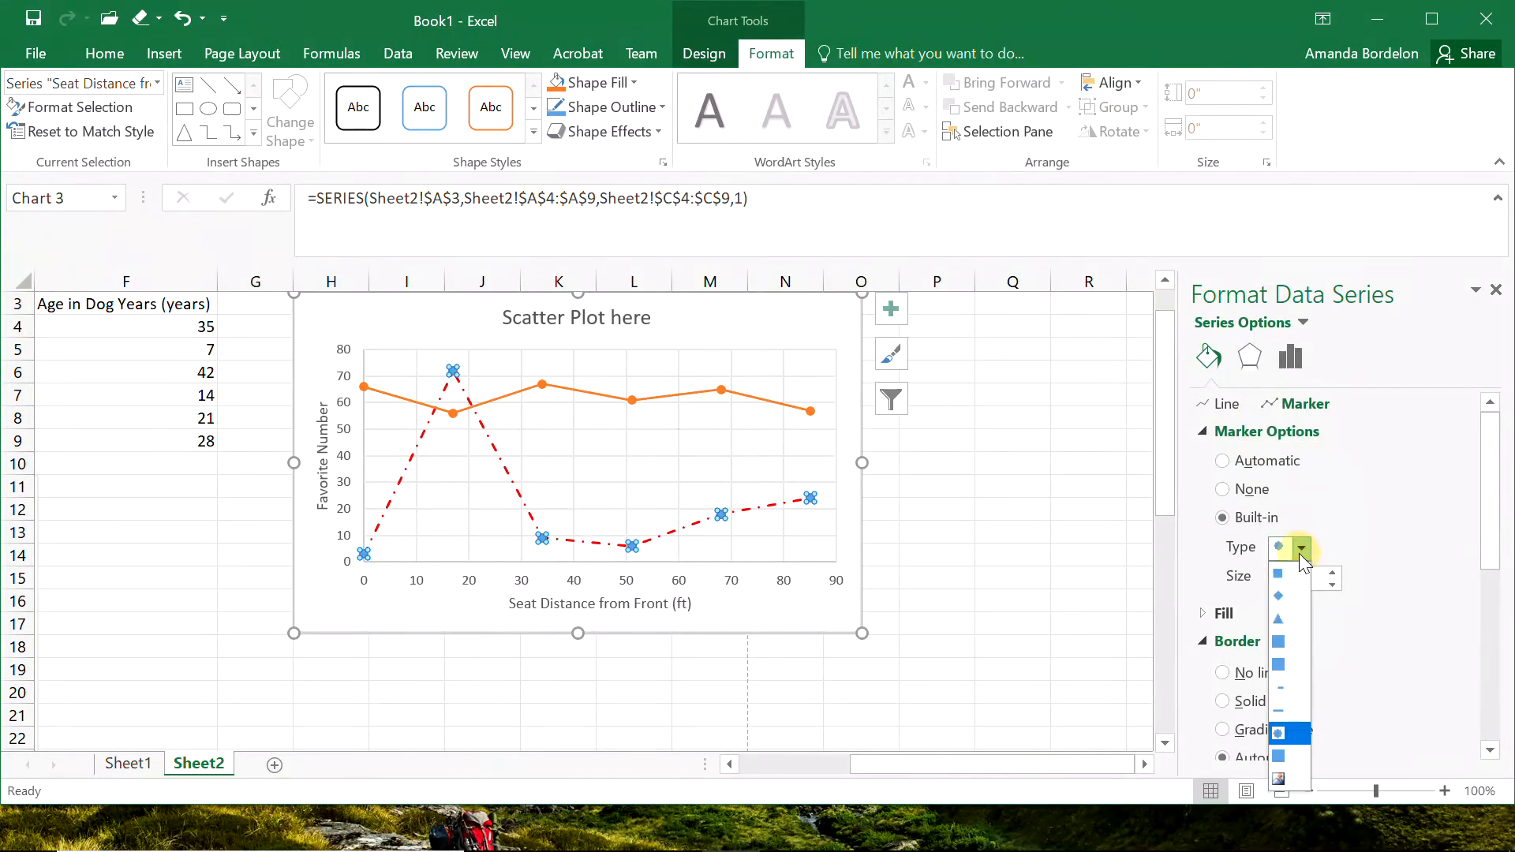
pyautogui.click(1280, 642)
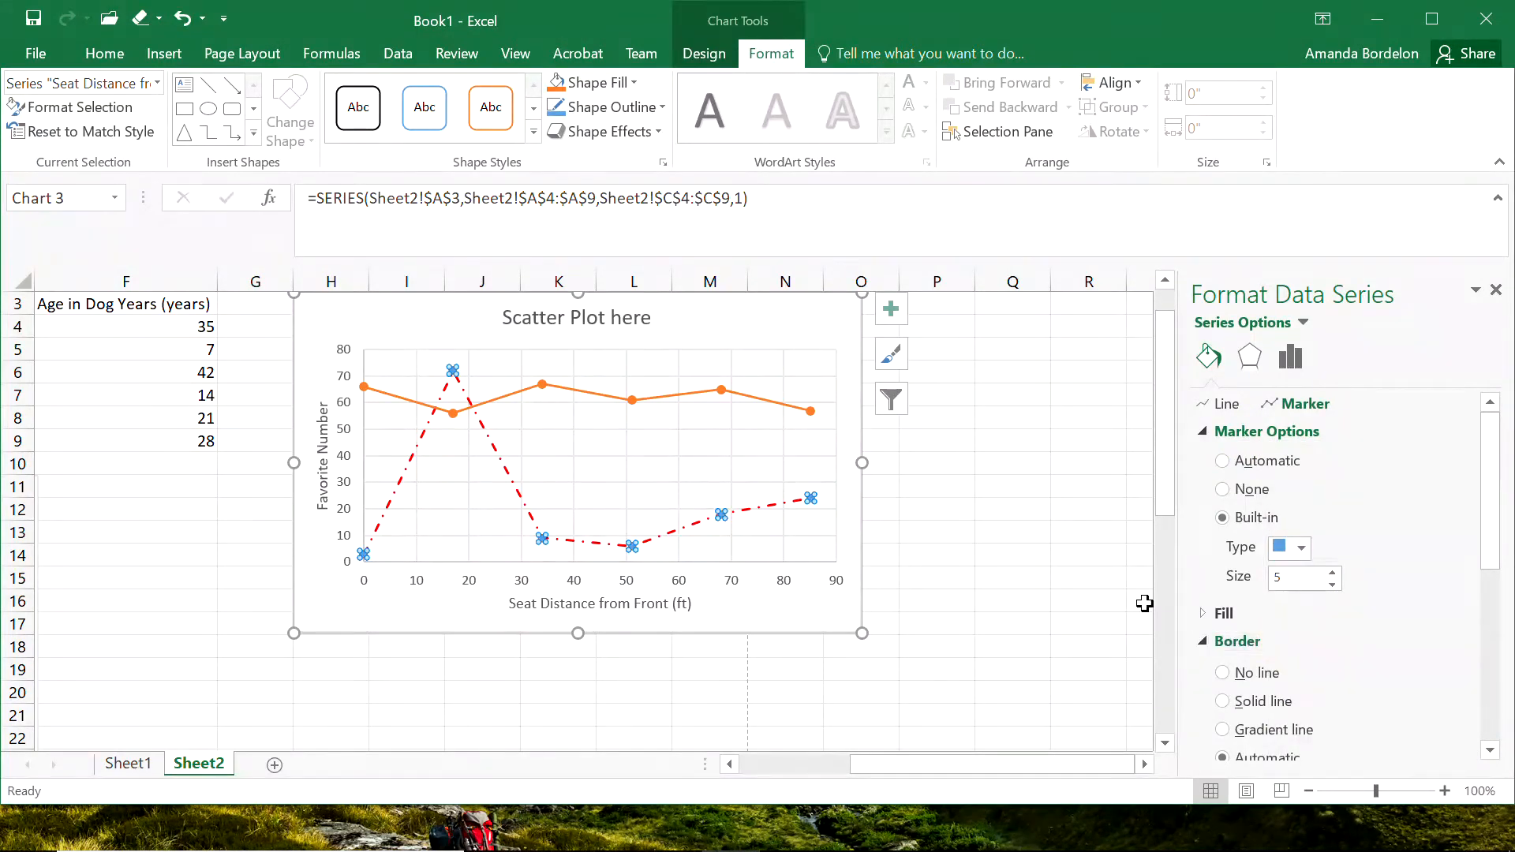
pyautogui.click(995, 552)
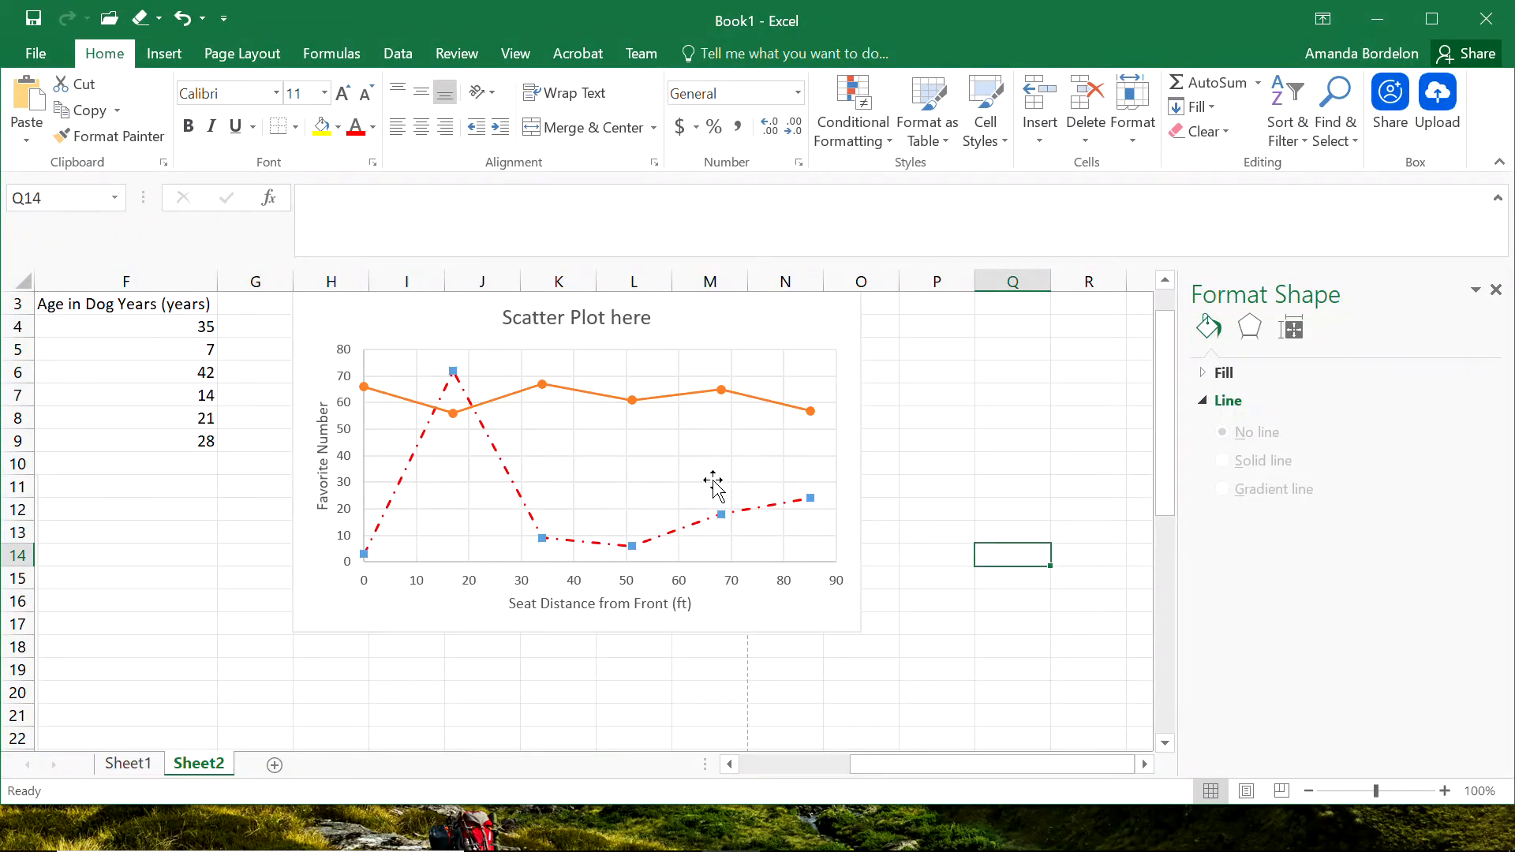
# Plot the orange "Height (inches)" series of the scatter chart on the secondary axis.
pyautogui.moveTo(739, 522)
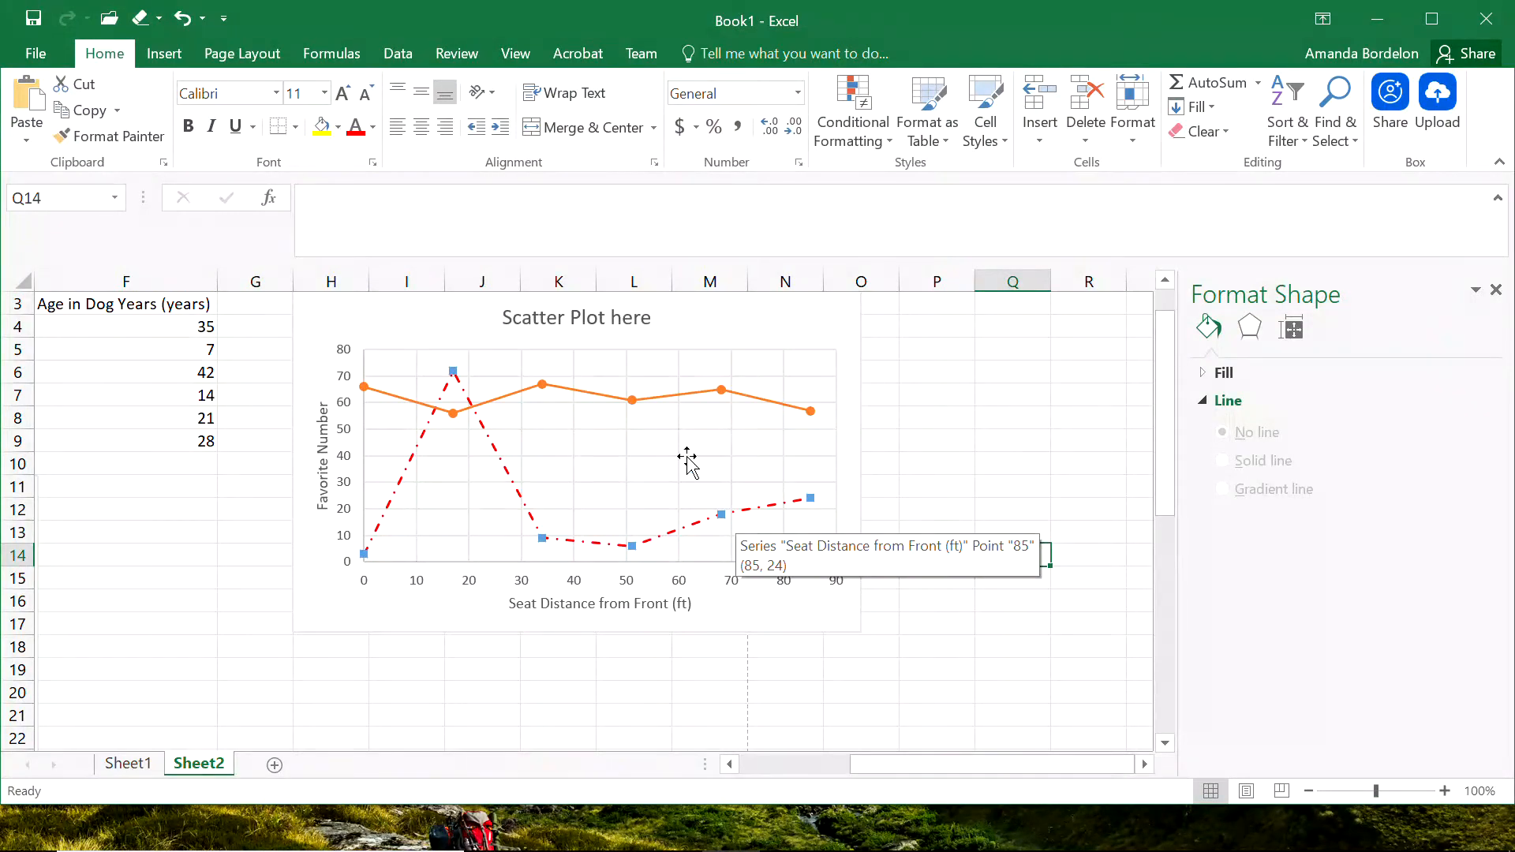
pyautogui.click(632, 407)
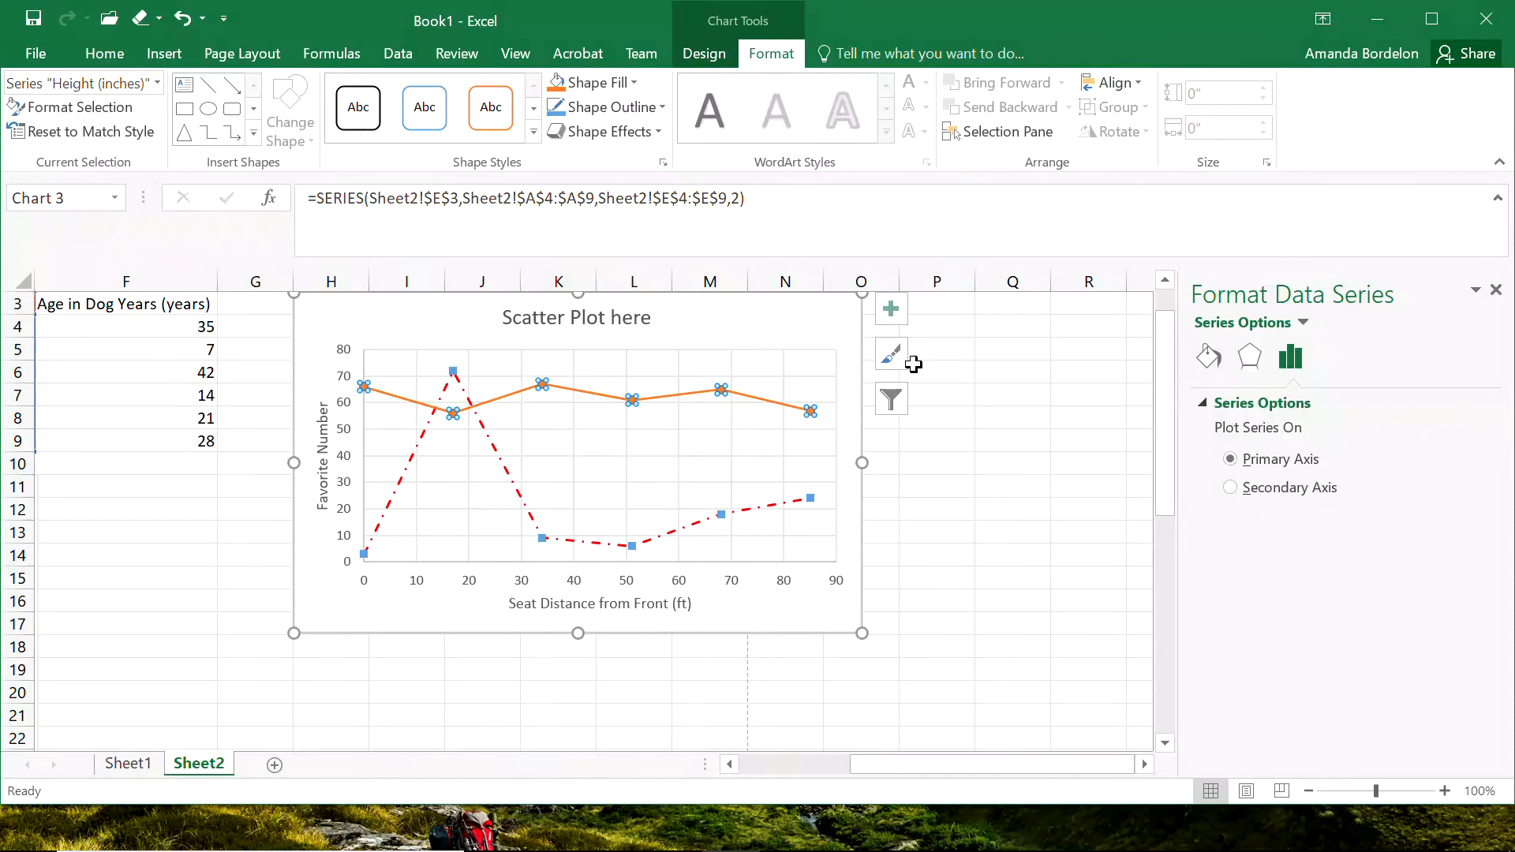
pyautogui.click(114, 83)
pyautogui.click(157, 83)
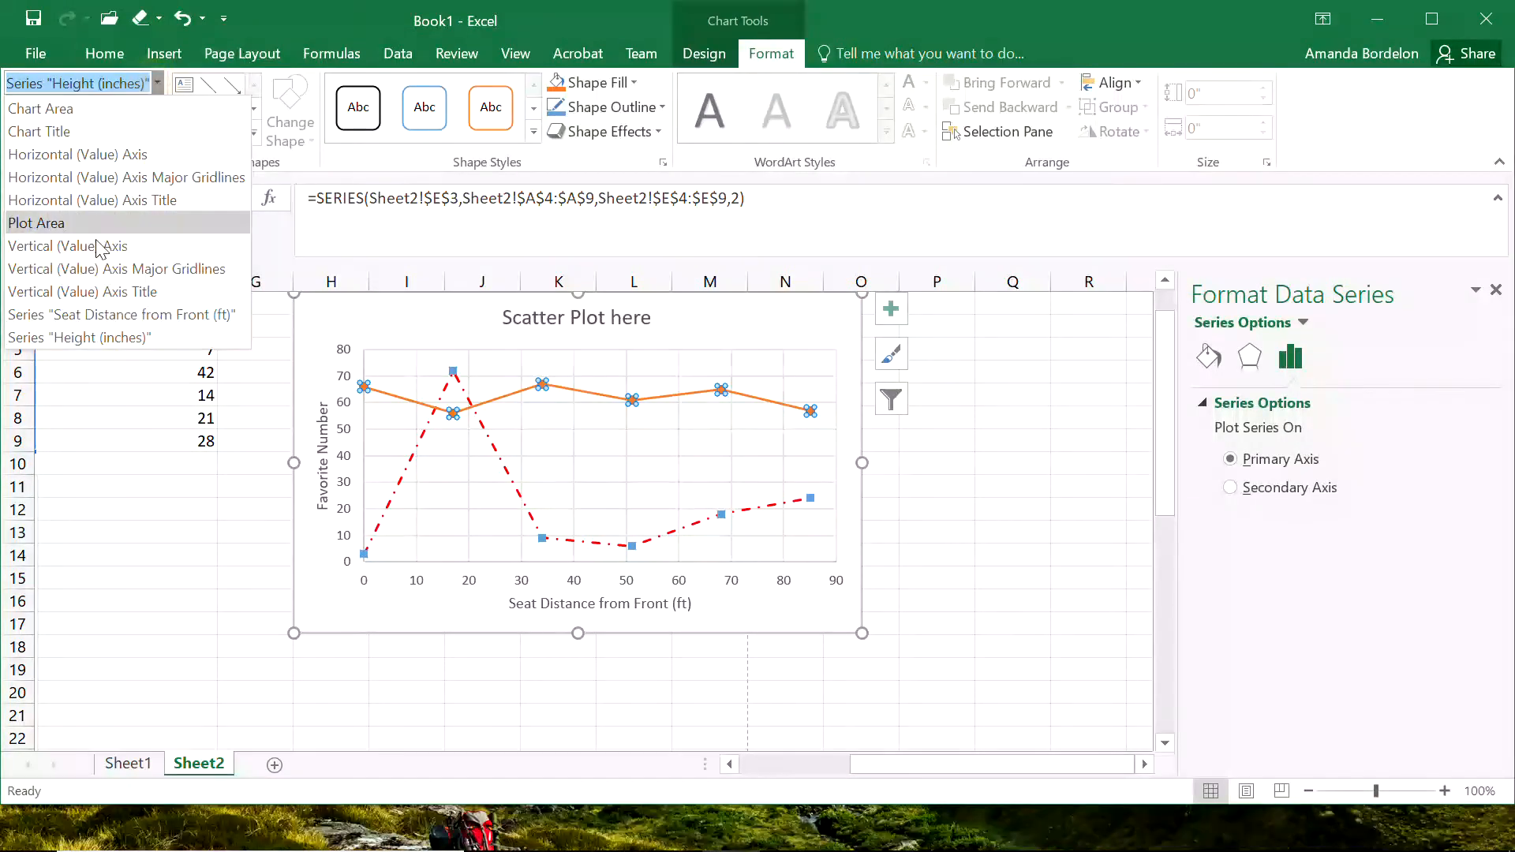
pyautogui.click(98, 309)
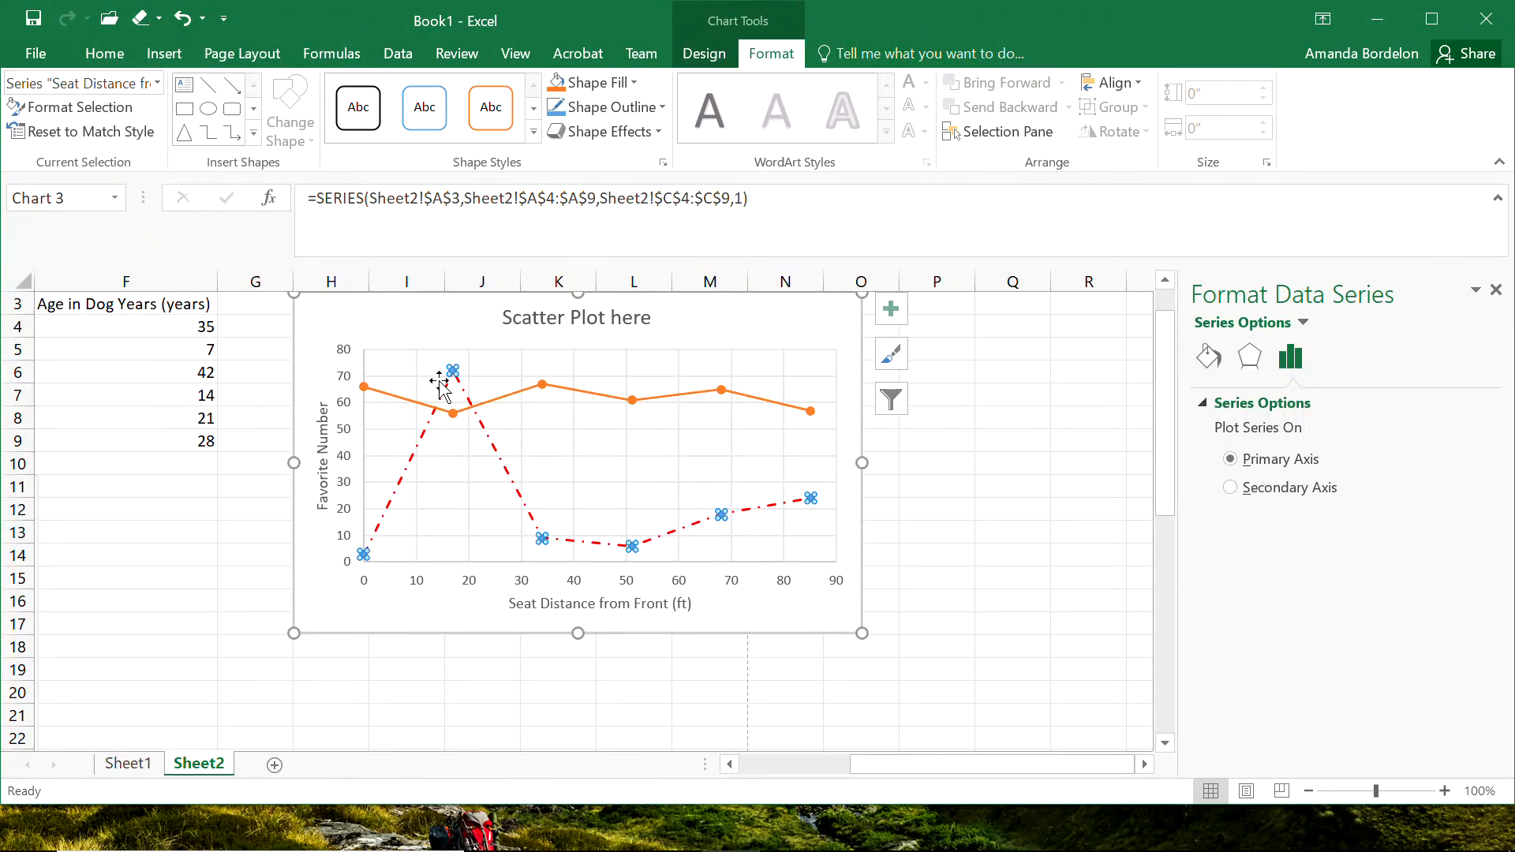
pyautogui.click(159, 84)
pyautogui.click(92, 339)
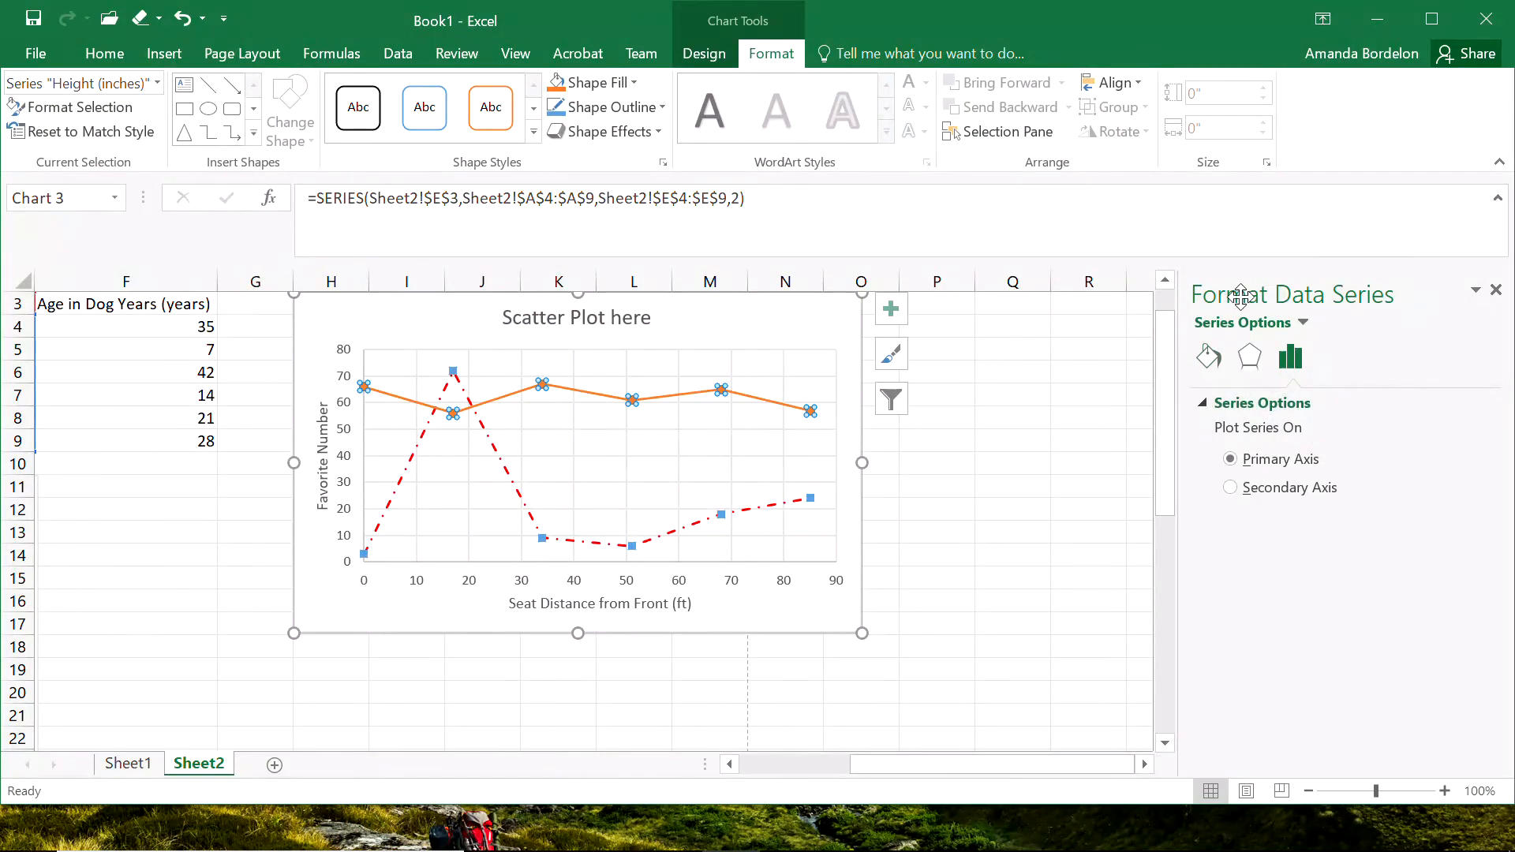
pyautogui.click(1208, 361)
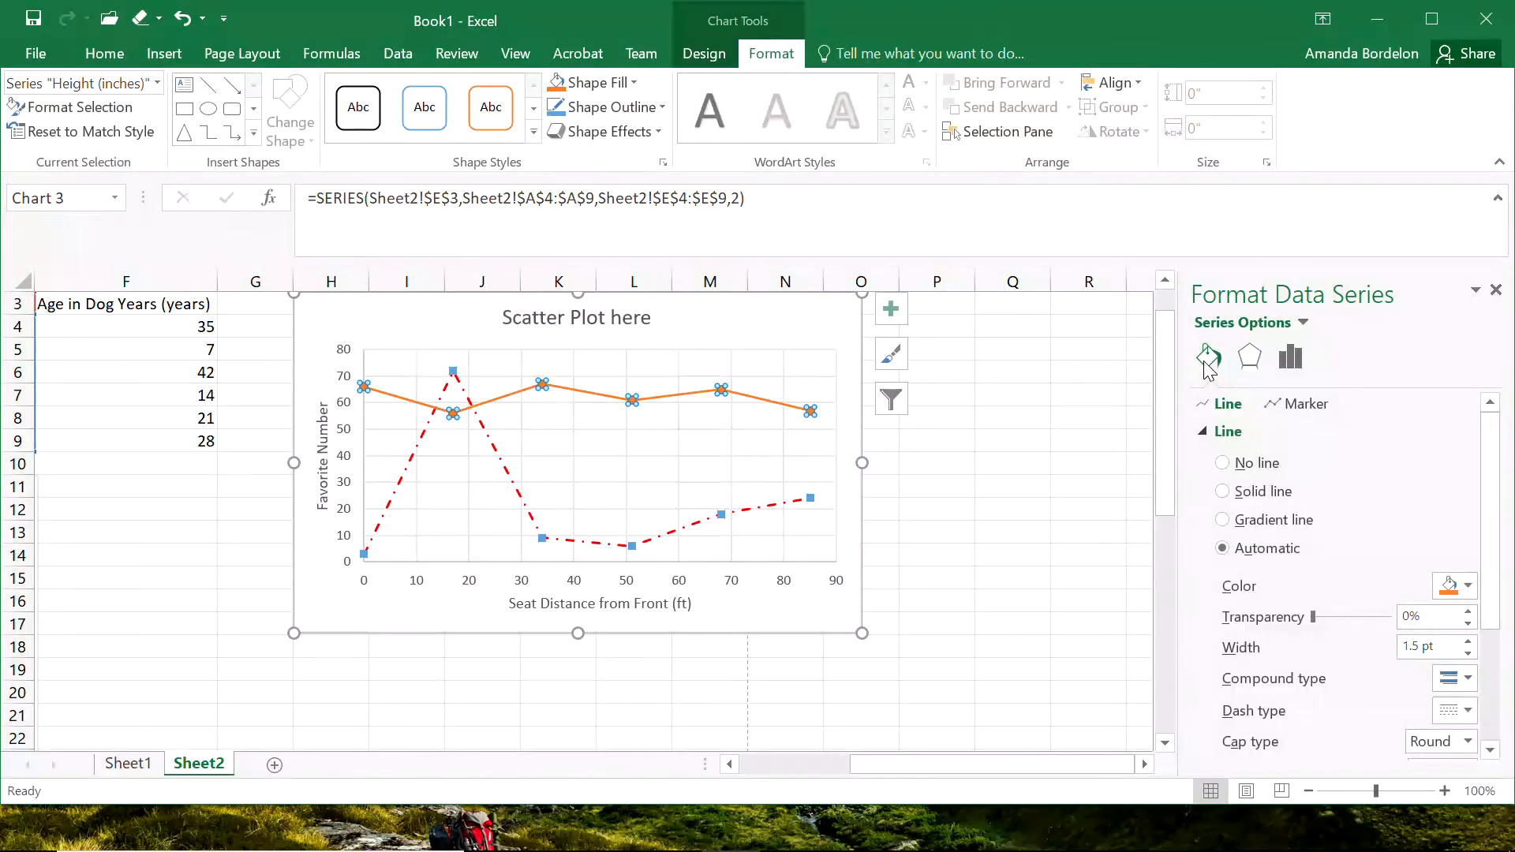
pyautogui.click(1251, 360)
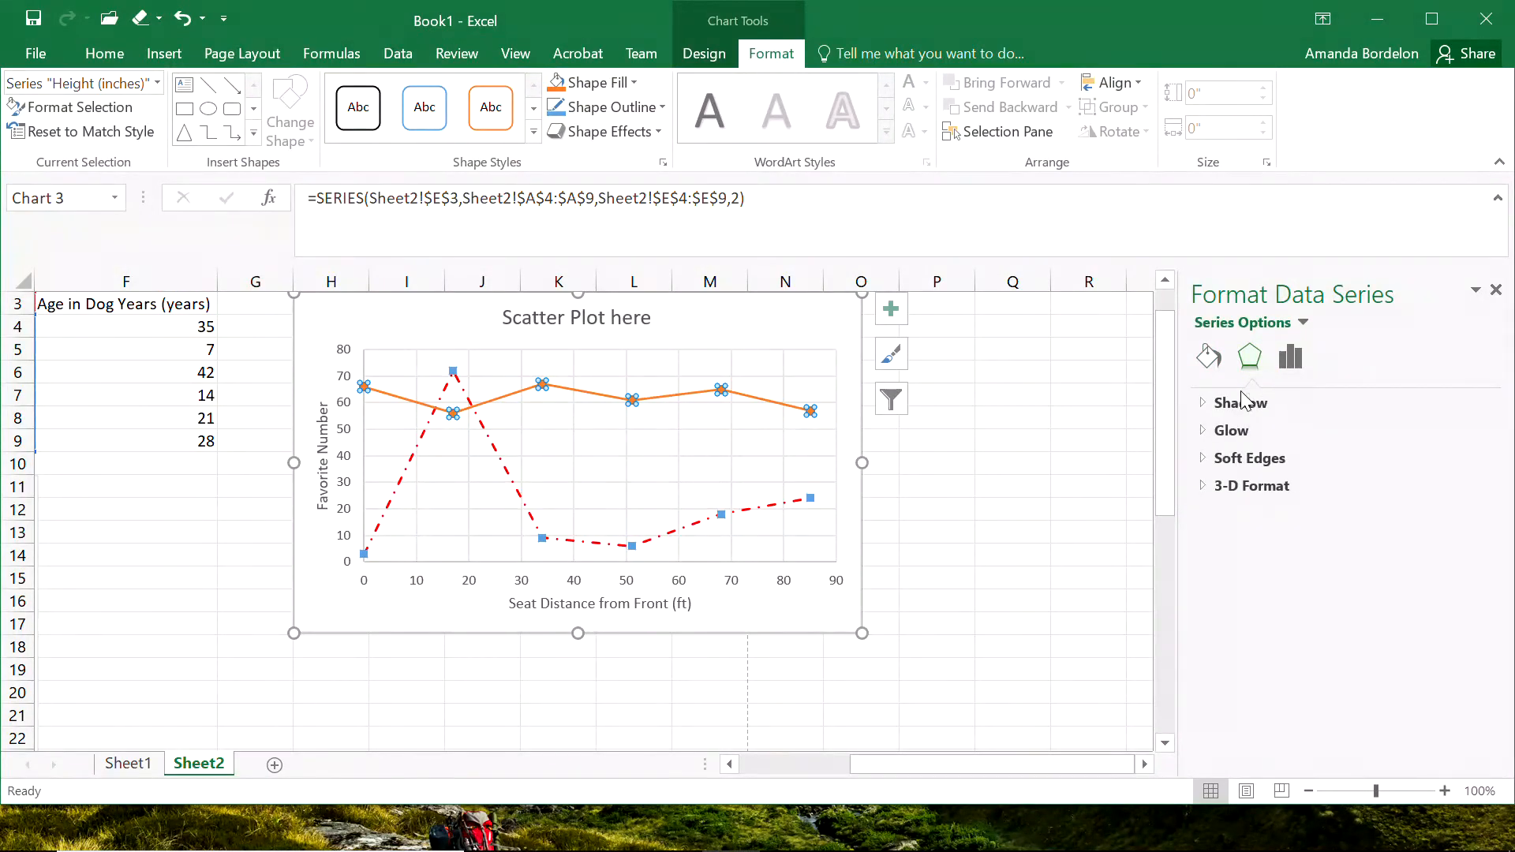
pyautogui.click(1291, 358)
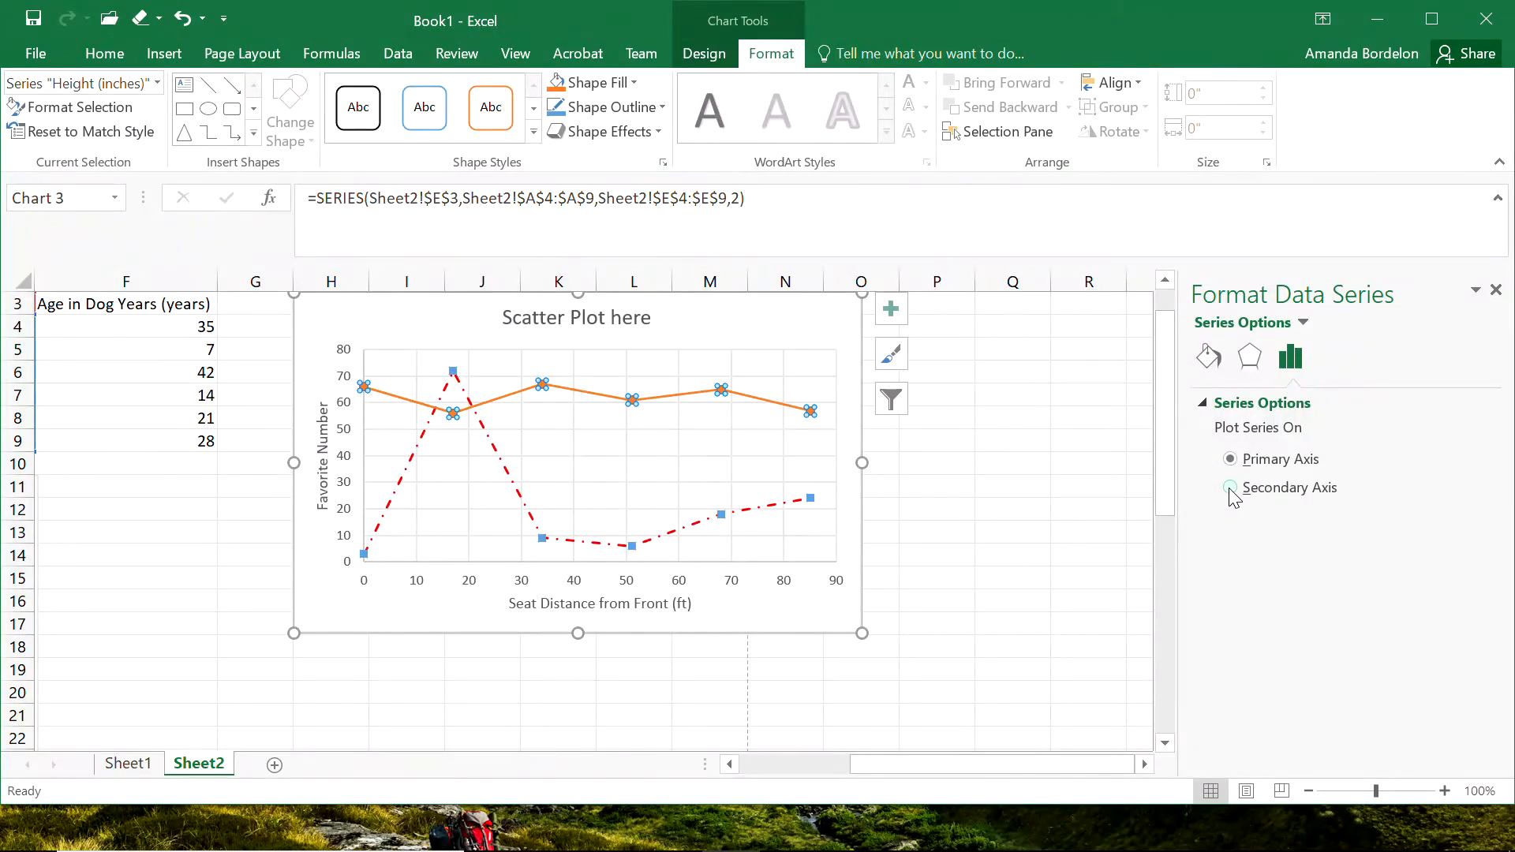
pyautogui.click(1277, 493)
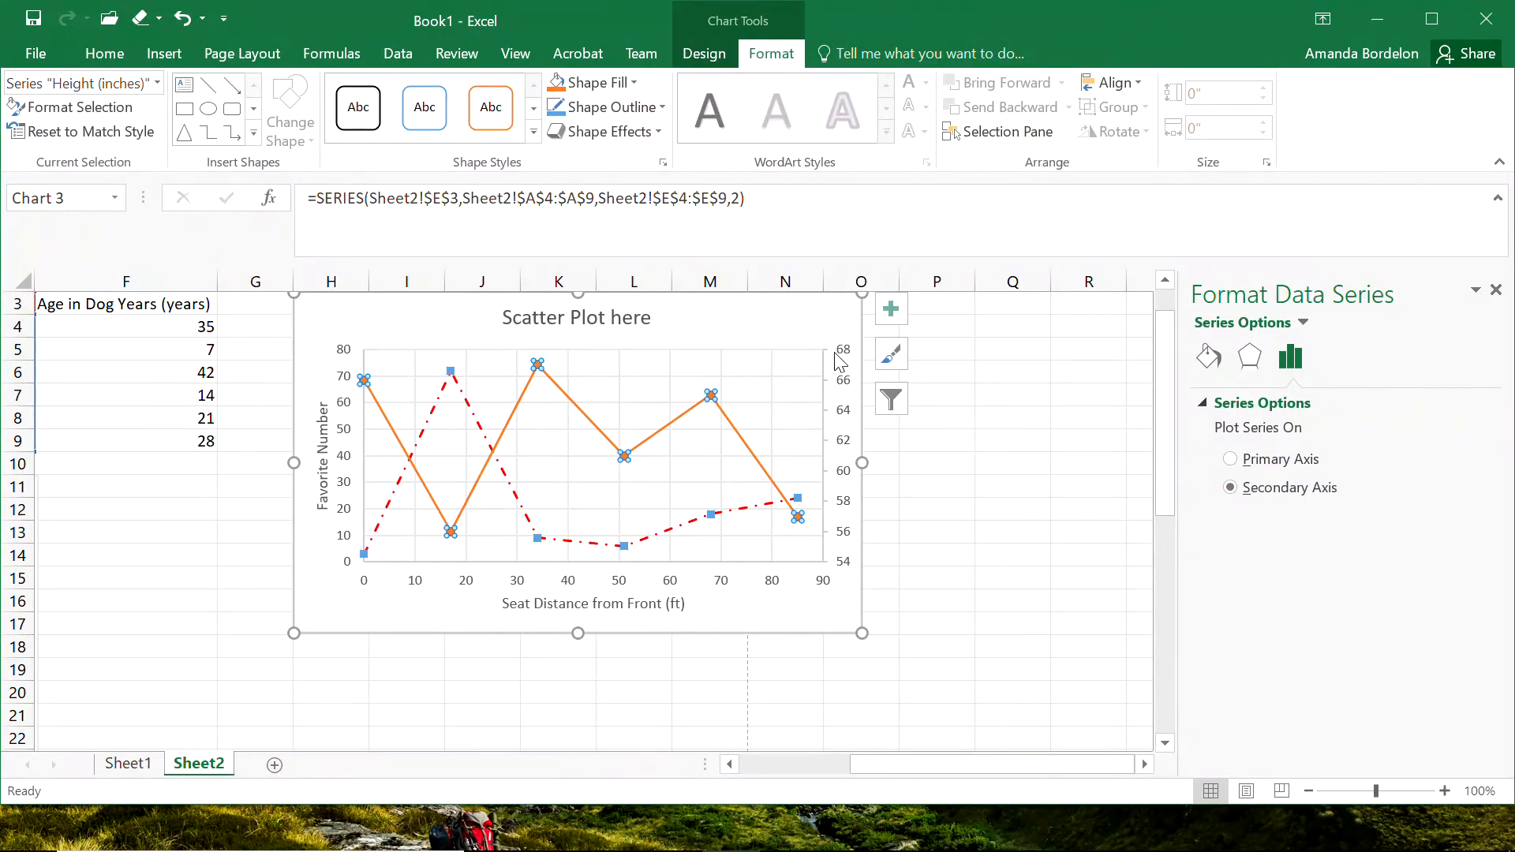
pyautogui.click(963, 525)
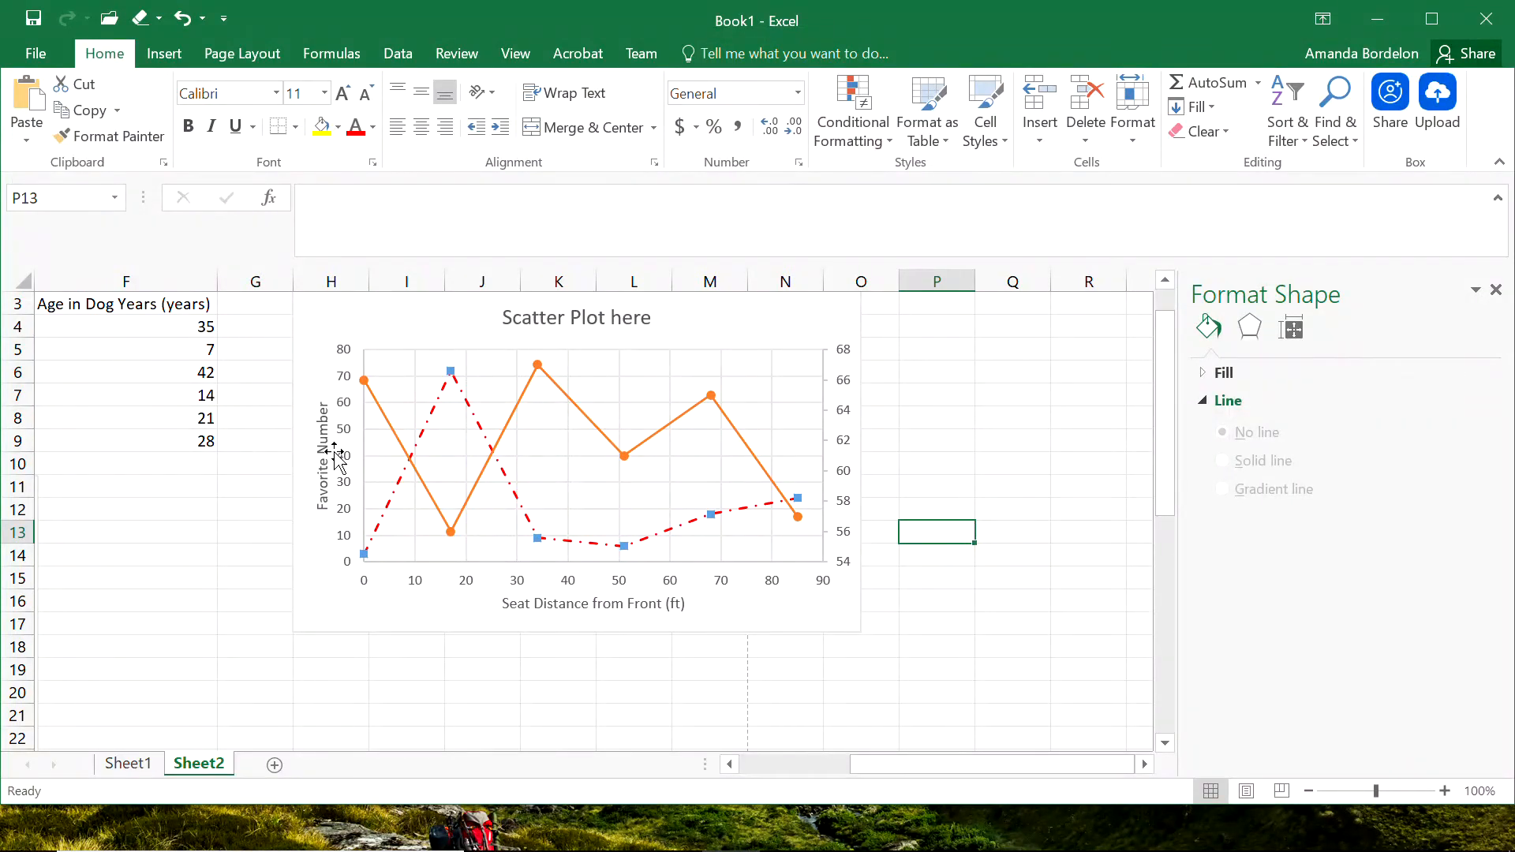
# Set the secondary vertical axis bounds to a minimum of 50 and a maximum of 70.
pyautogui.click(842, 423)
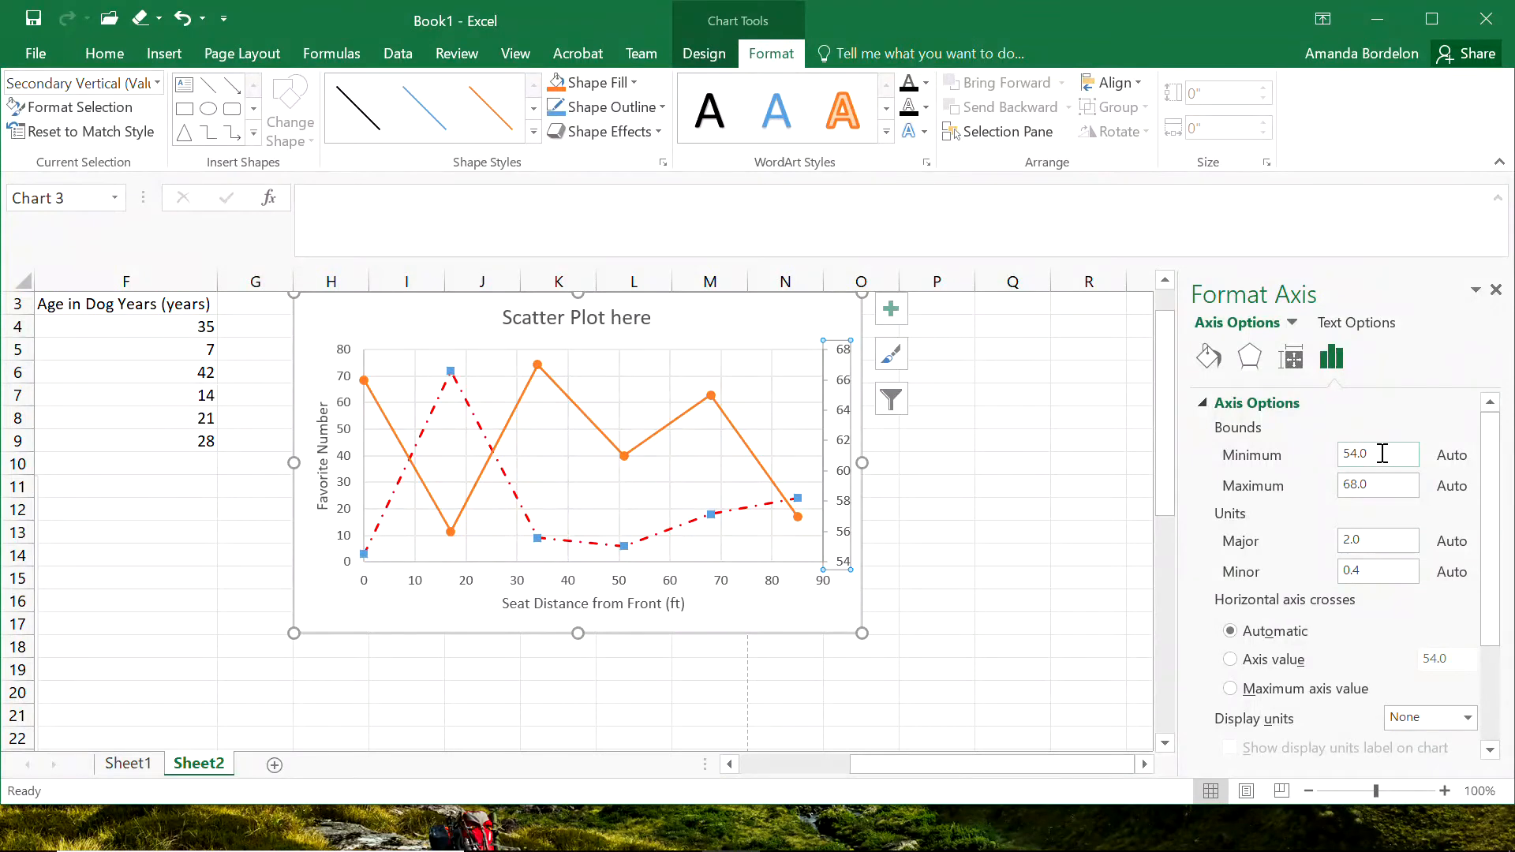
pyautogui.moveTo(1374, 455); pyautogui.dragTo(1301, 464)
pyautogui.write('50')
pyautogui.rightClick(1388, 481)
pyautogui.moveTo(1386, 482); pyautogui.dragTo(1298, 472)
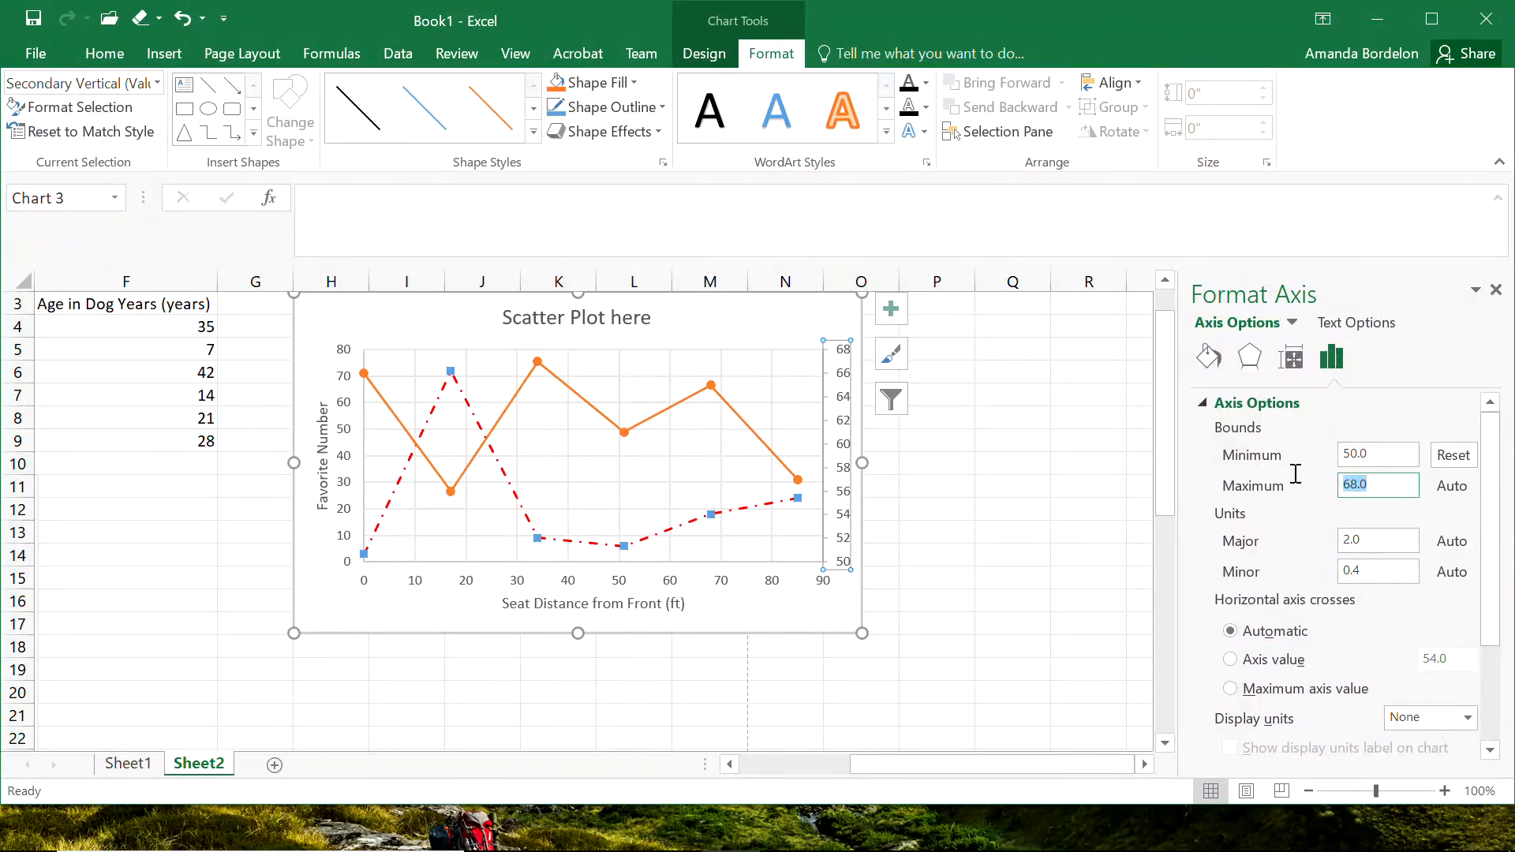
pyautogui.write('70')
pyautogui.click(1401, 455)
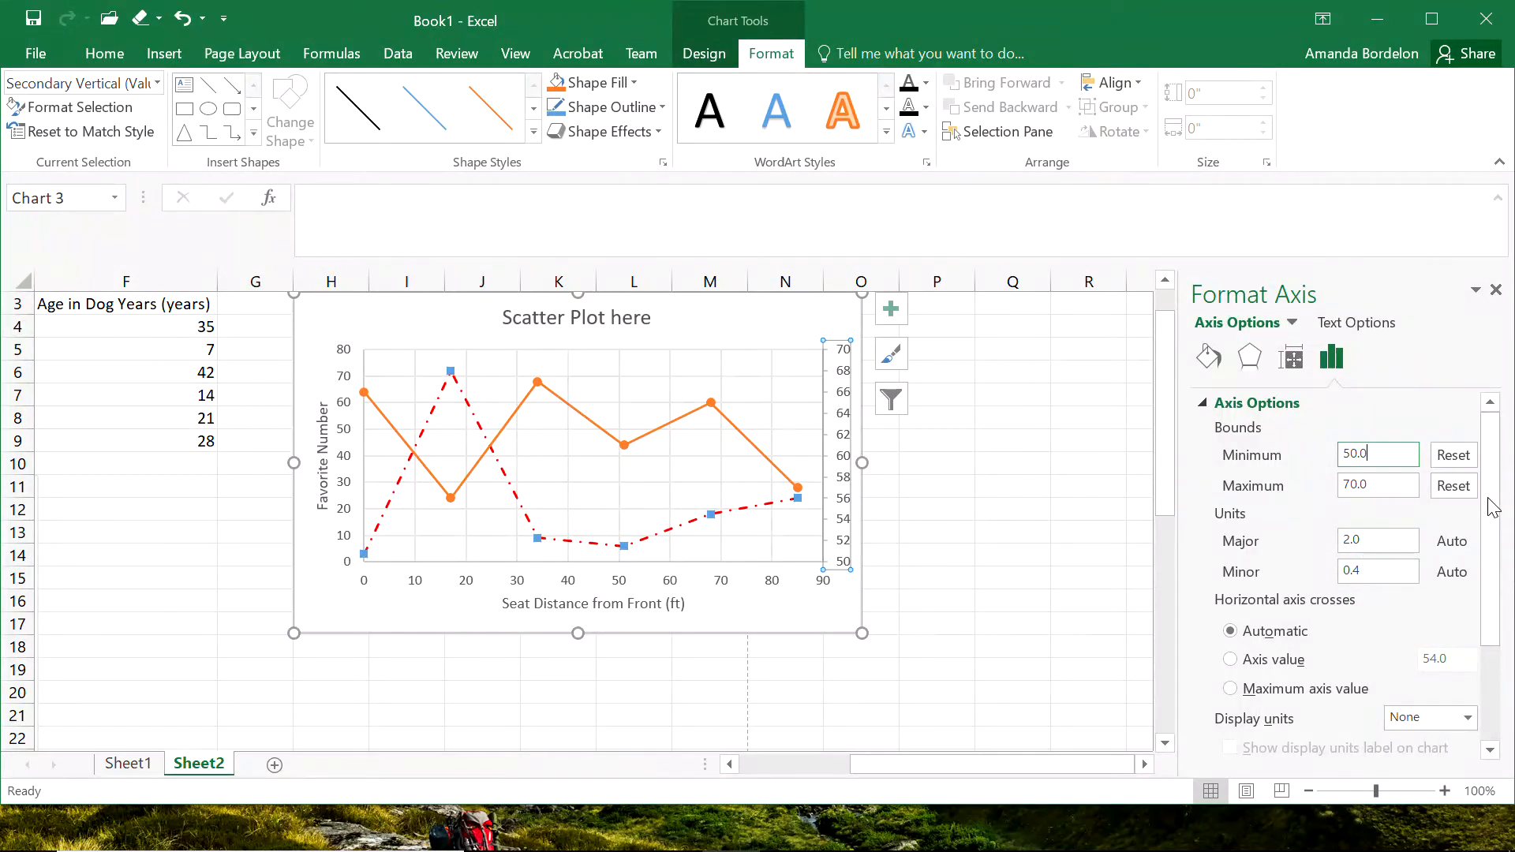
pyautogui.scroll(-3, 1494, 509)
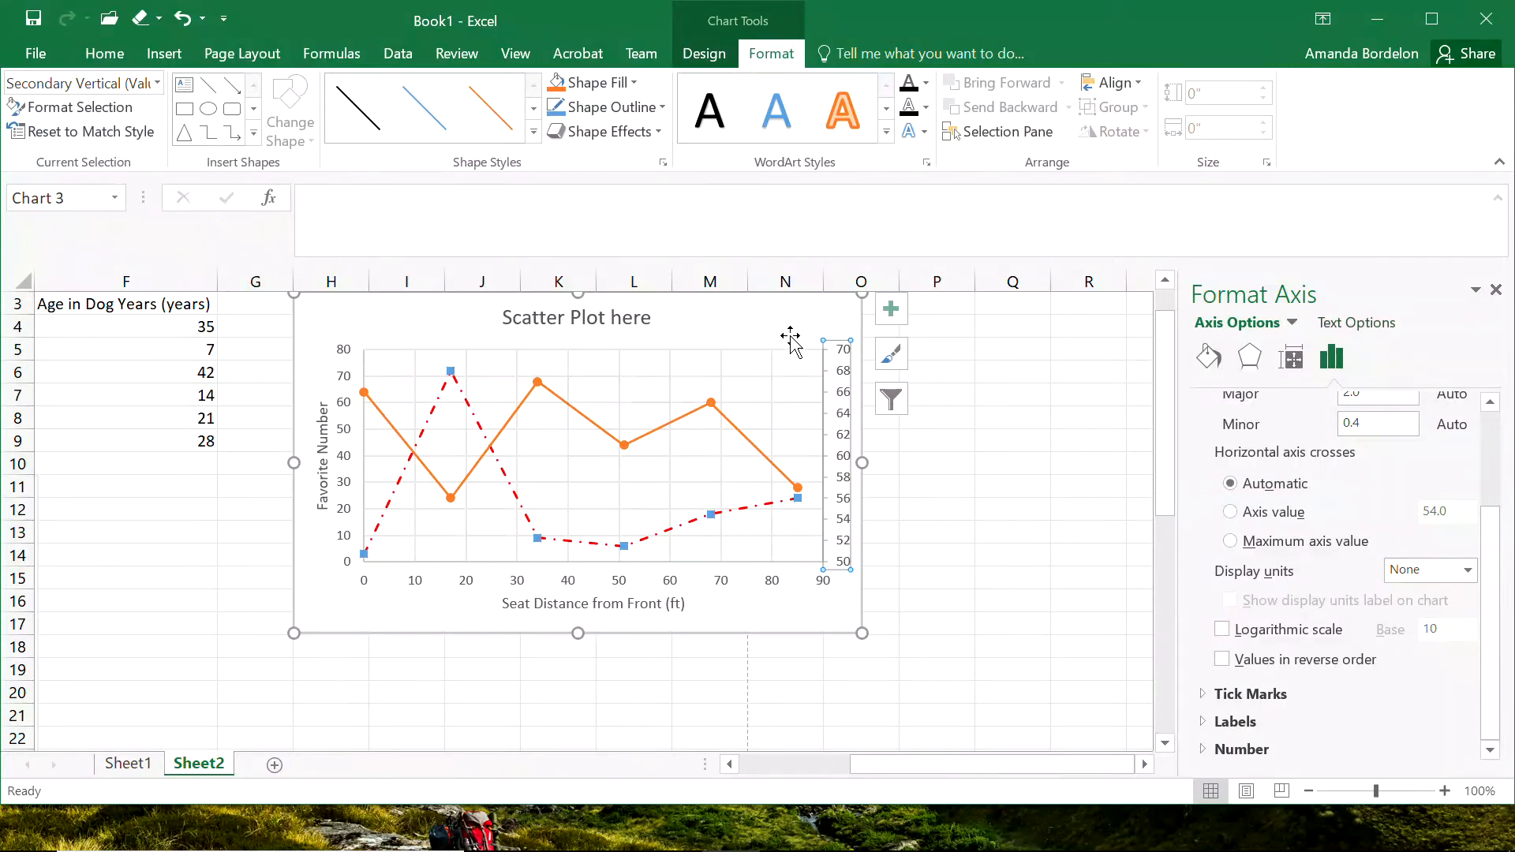
pyautogui.click(936, 527)
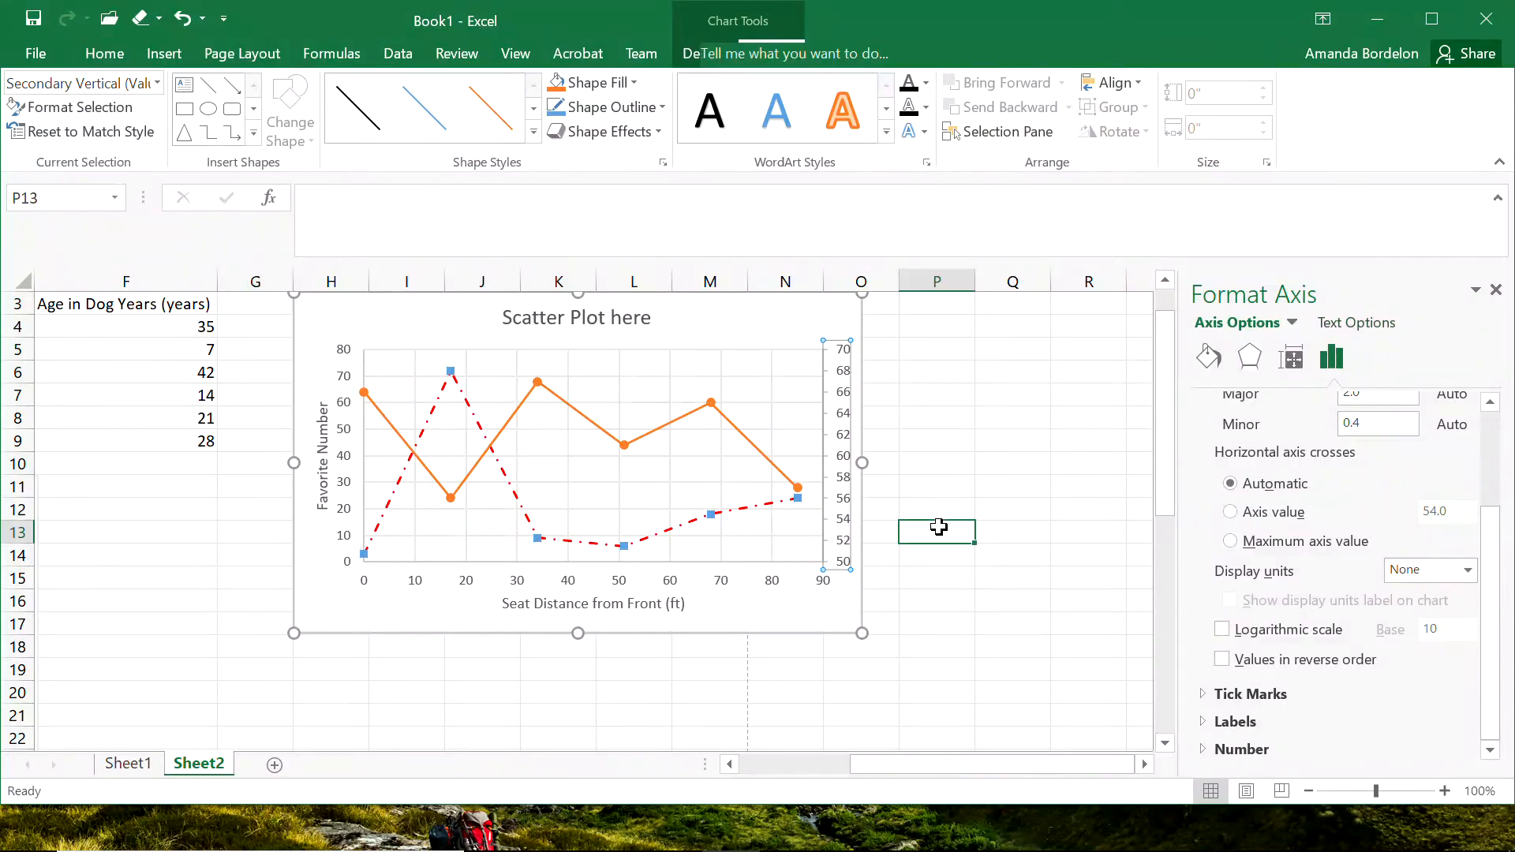
# Add an axis title to the scatter chart as a new chart element.
pyautogui.click(788, 305)
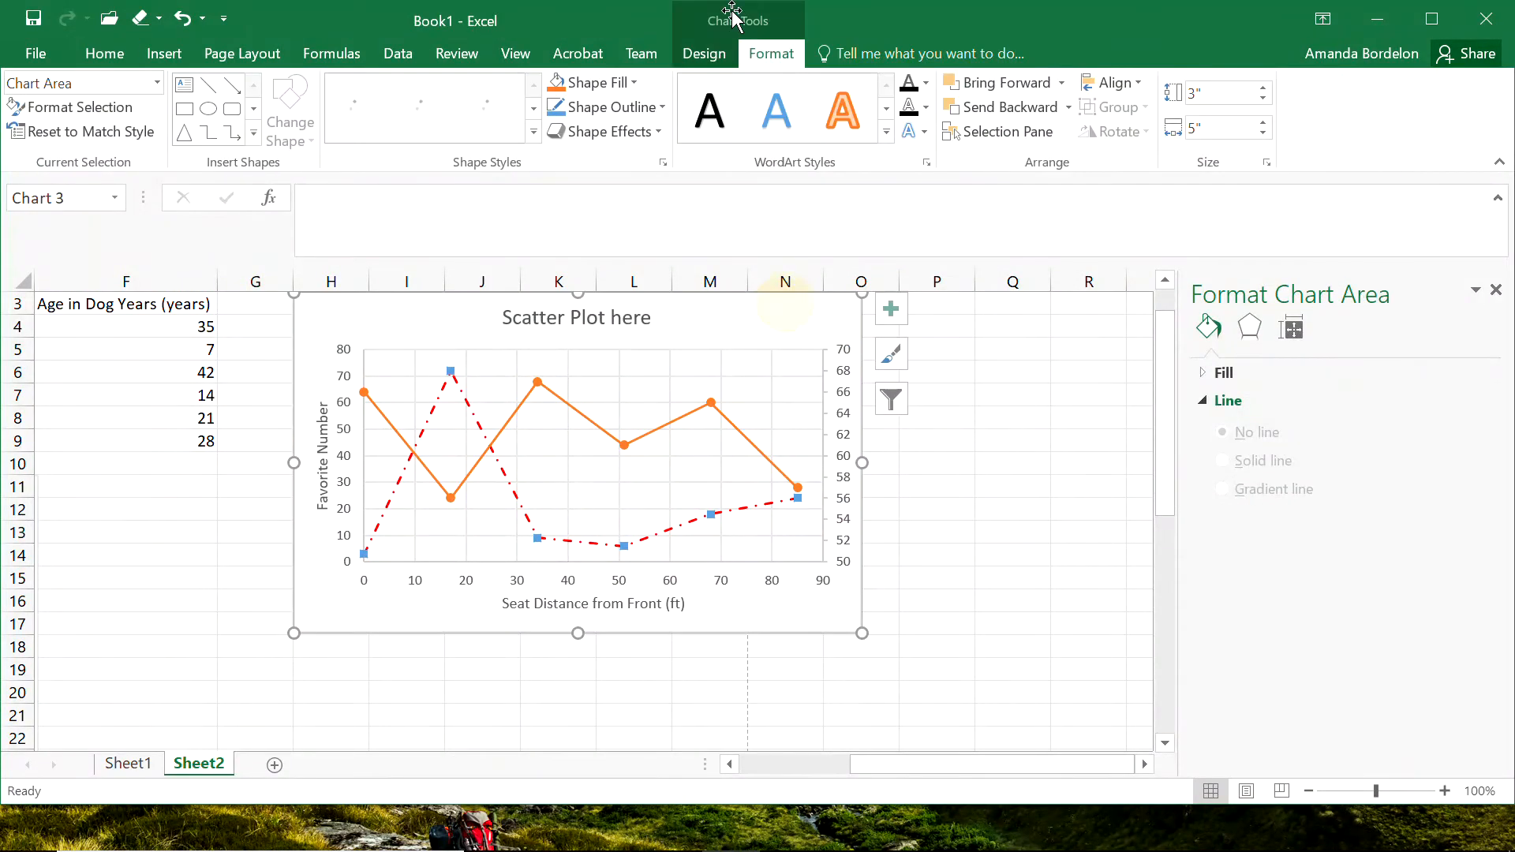
pyautogui.click(701, 55)
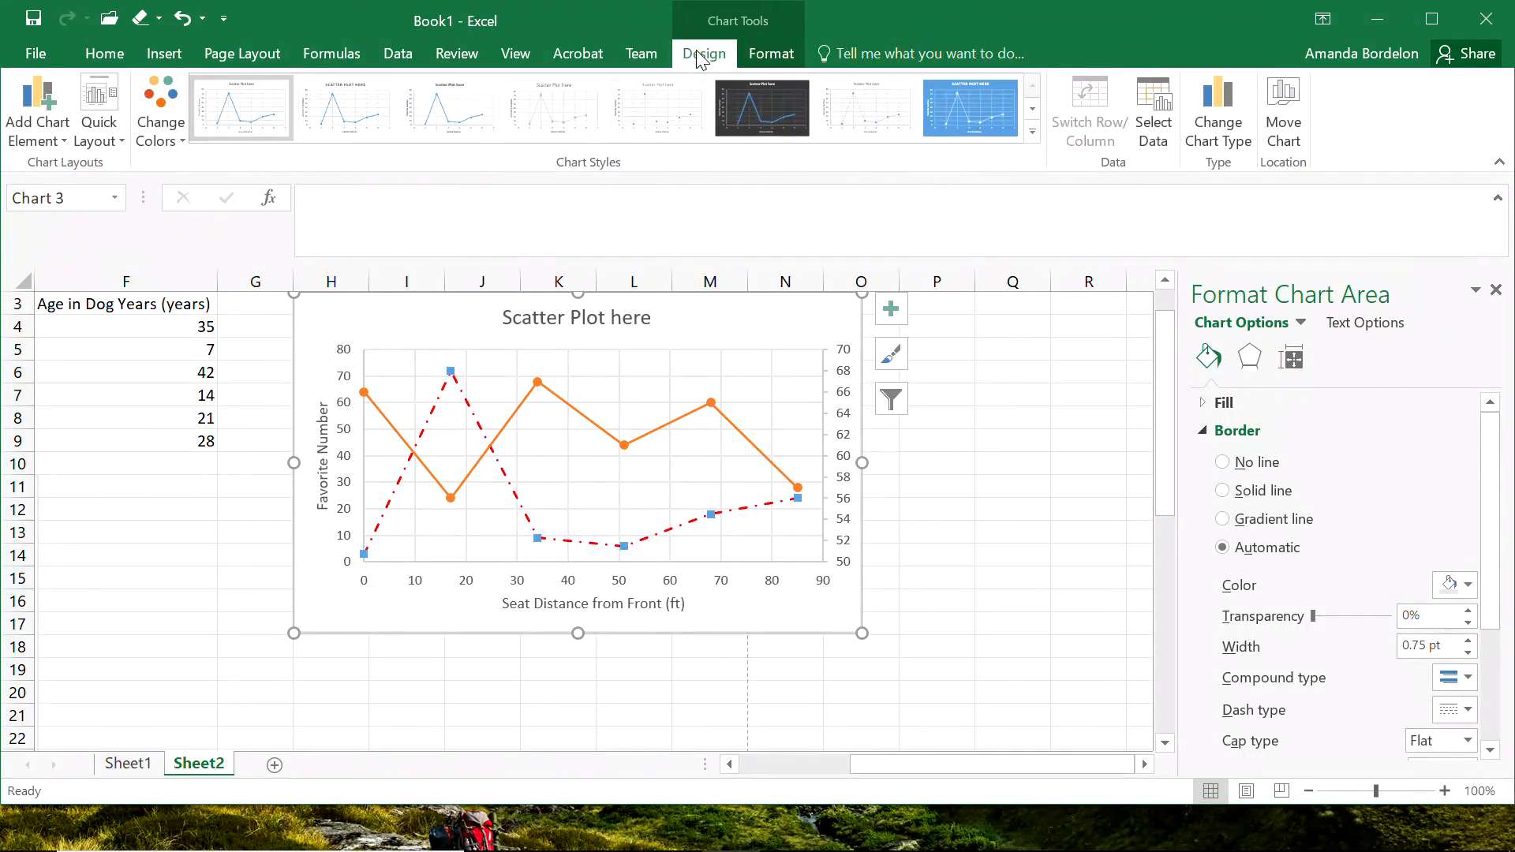
pyautogui.click(44, 131)
pyautogui.moveTo(68, 200)
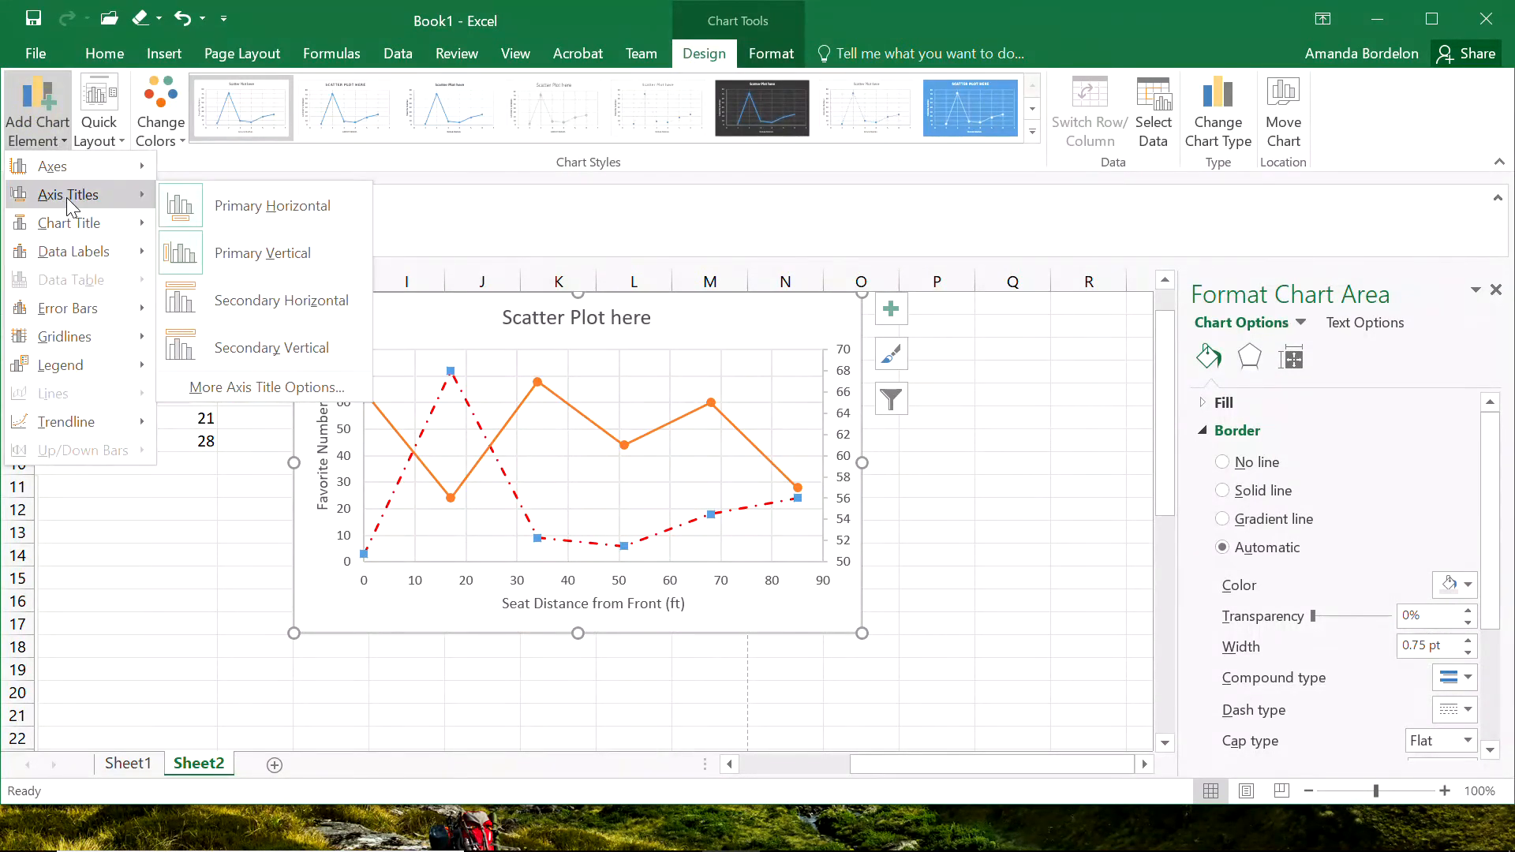
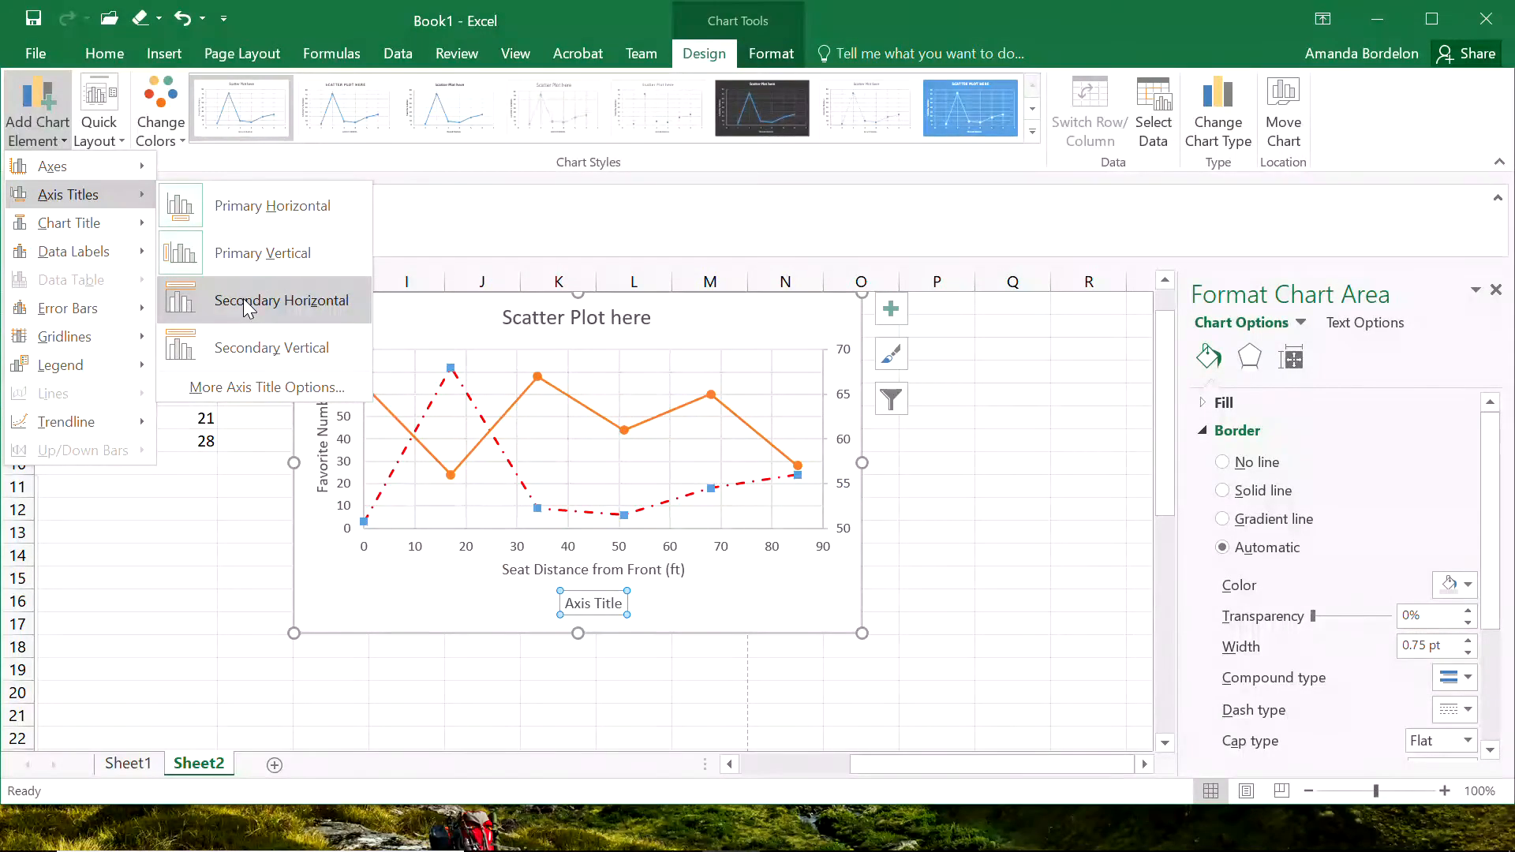
# Add a secondary vertical axis title to the scatter chart and name it "Height (inches)".
pyautogui.click(254, 349)
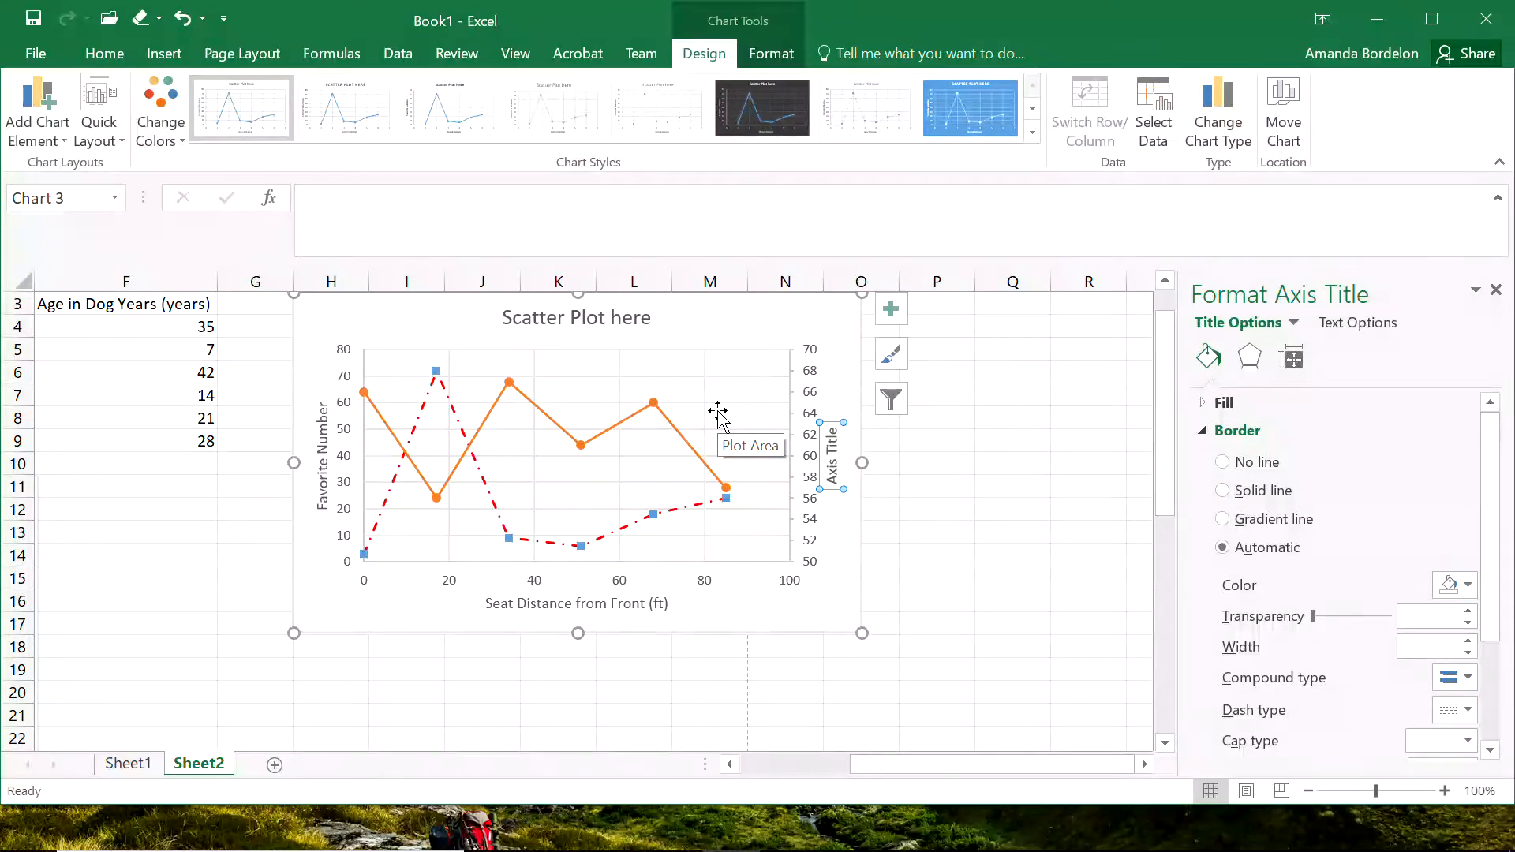
pyautogui.moveTo(920, 765)
pyautogui.mouseDown()
pyautogui.moveTo(808, 765)
pyautogui.moveTo(899, 777)
pyautogui.mouseUp()
pyautogui.write('H')
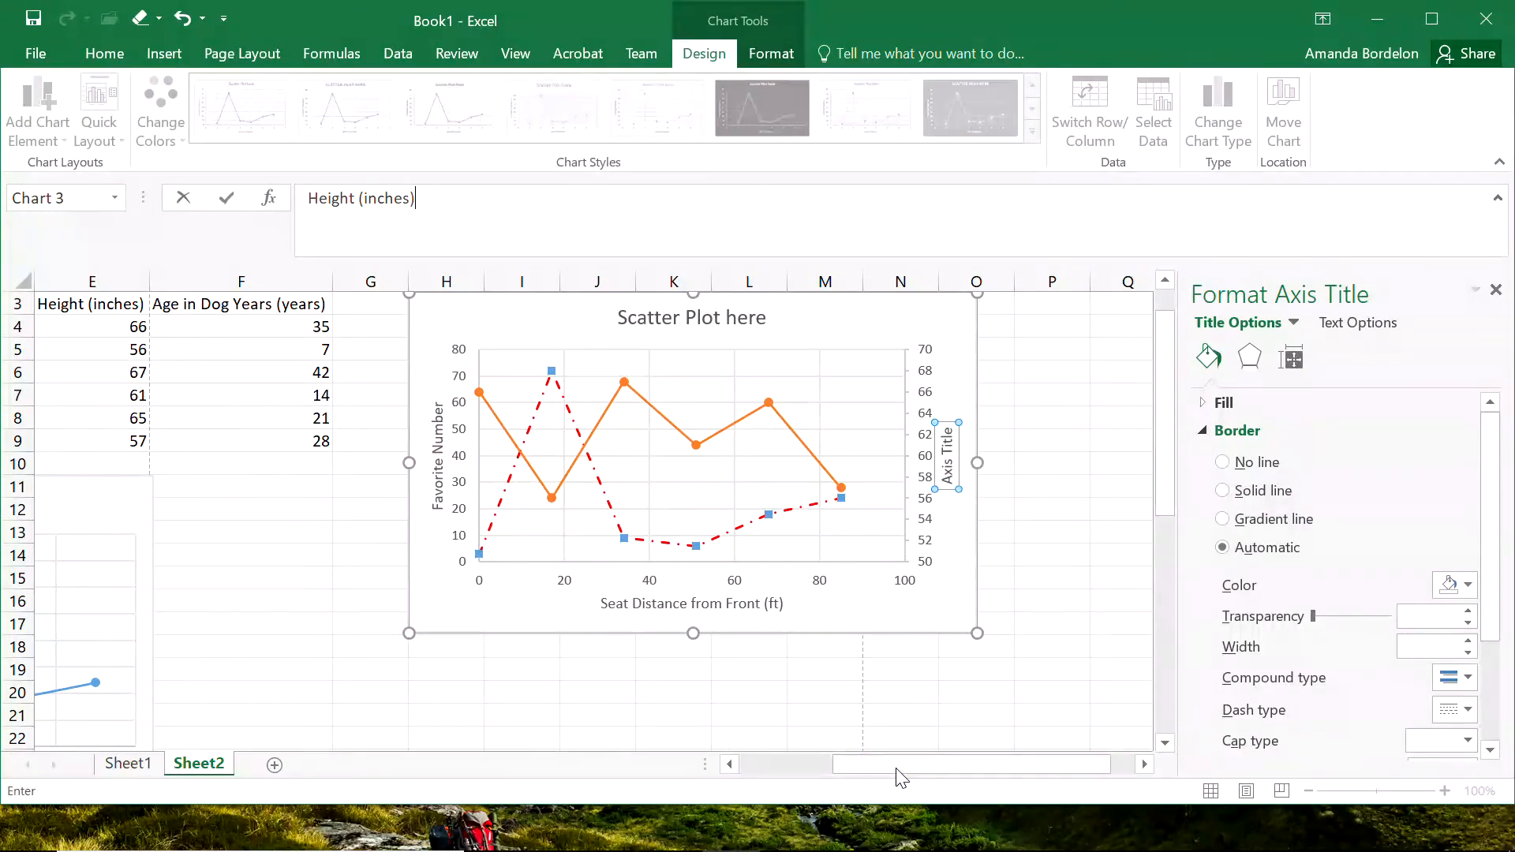
pyautogui.write('eight (inches)')
pyautogui.press('Return')
pyautogui.click(1053, 564)
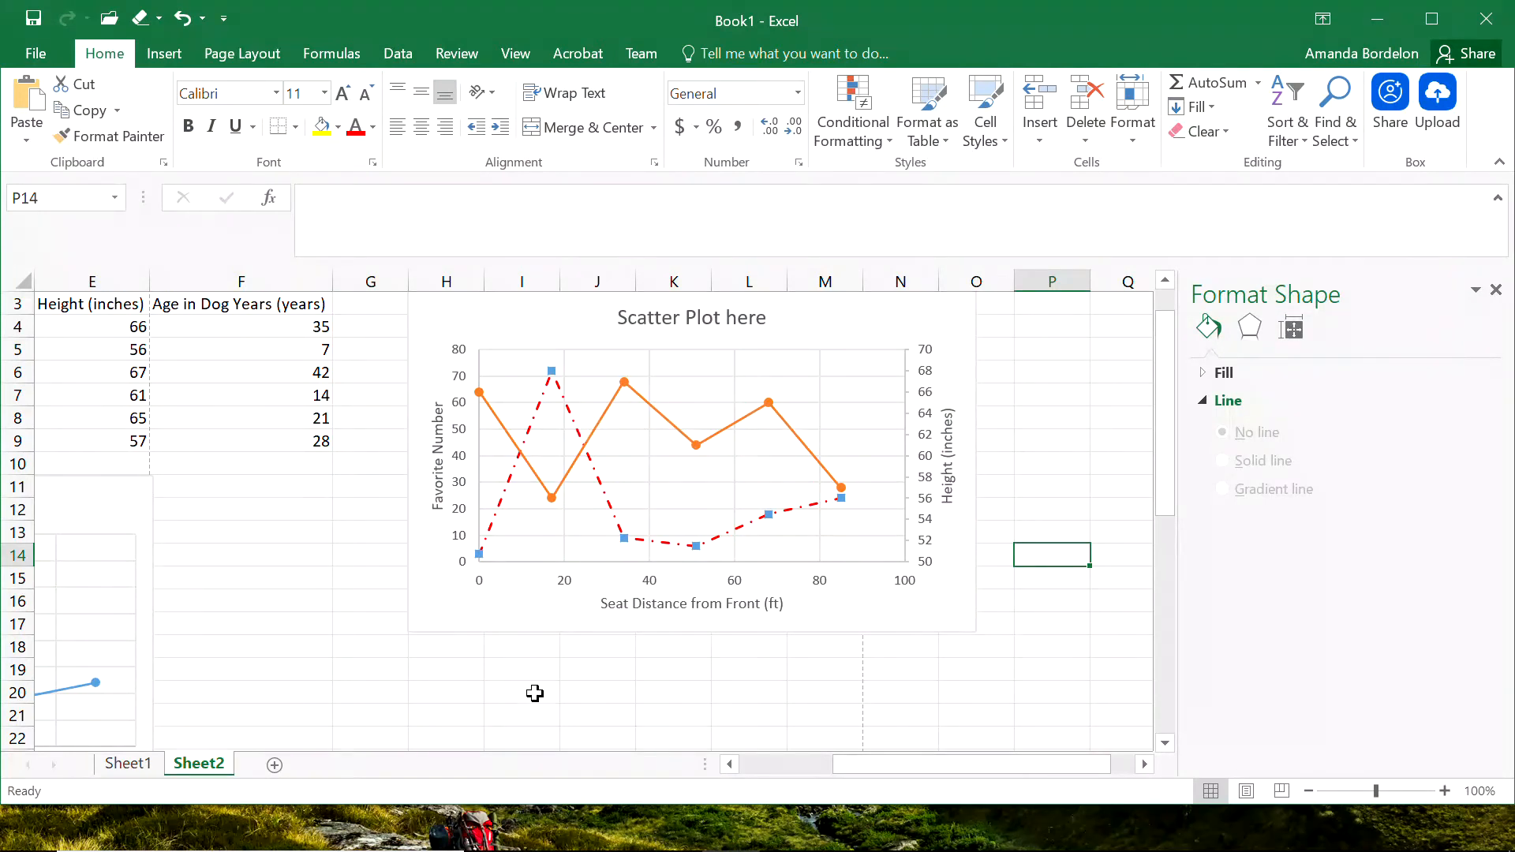
# Examine how the orange height series' points on the scatter chart correspond to the Height (inches) values in the table.
pyautogui.click(632, 716)
pyautogui.moveTo(857, 766); pyautogui.dragTo(784, 767)
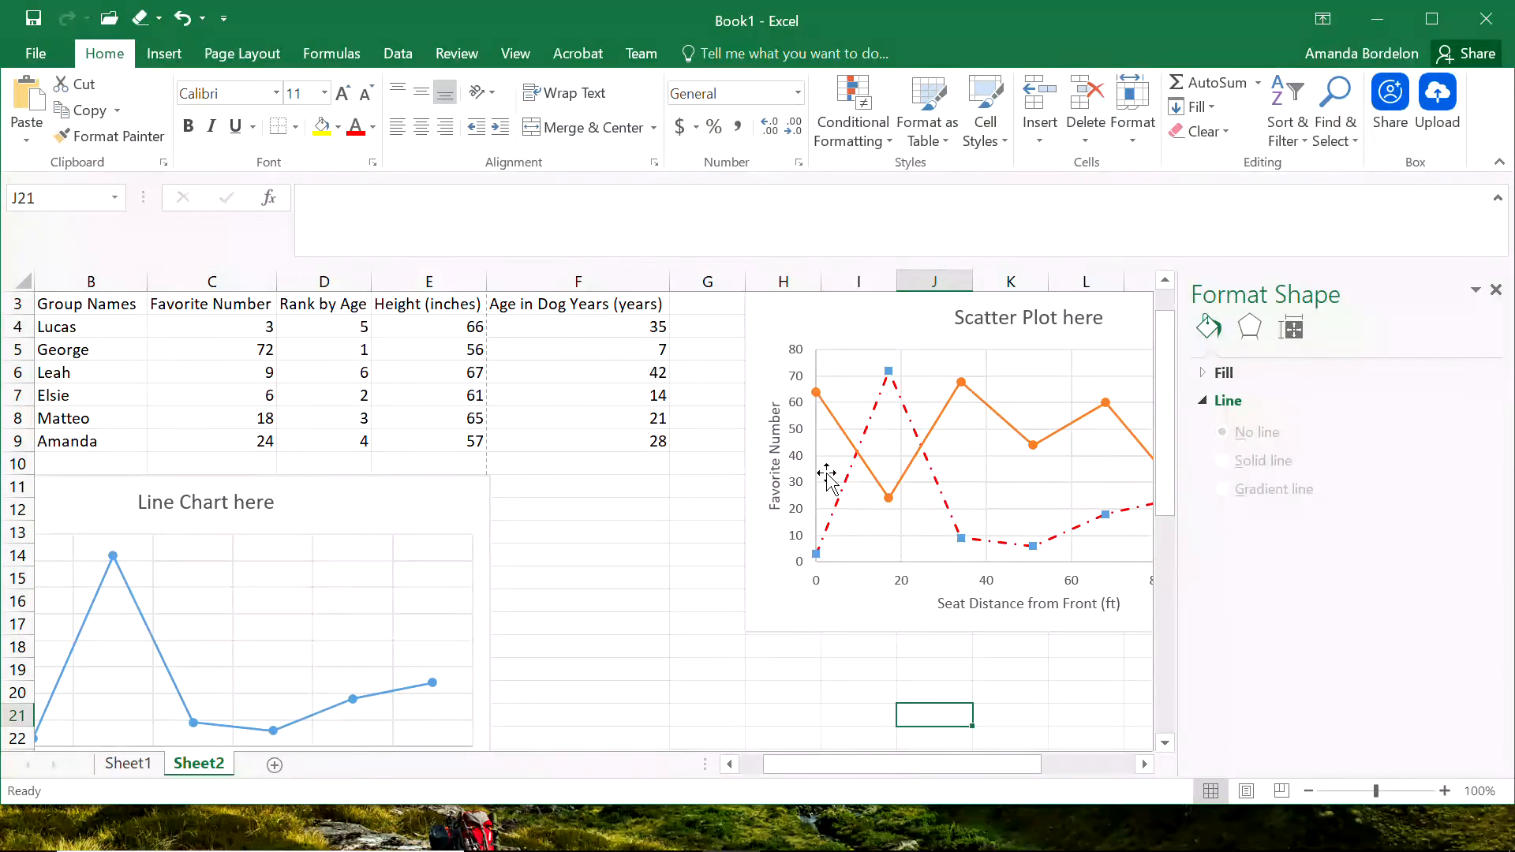
pyautogui.click(885, 497)
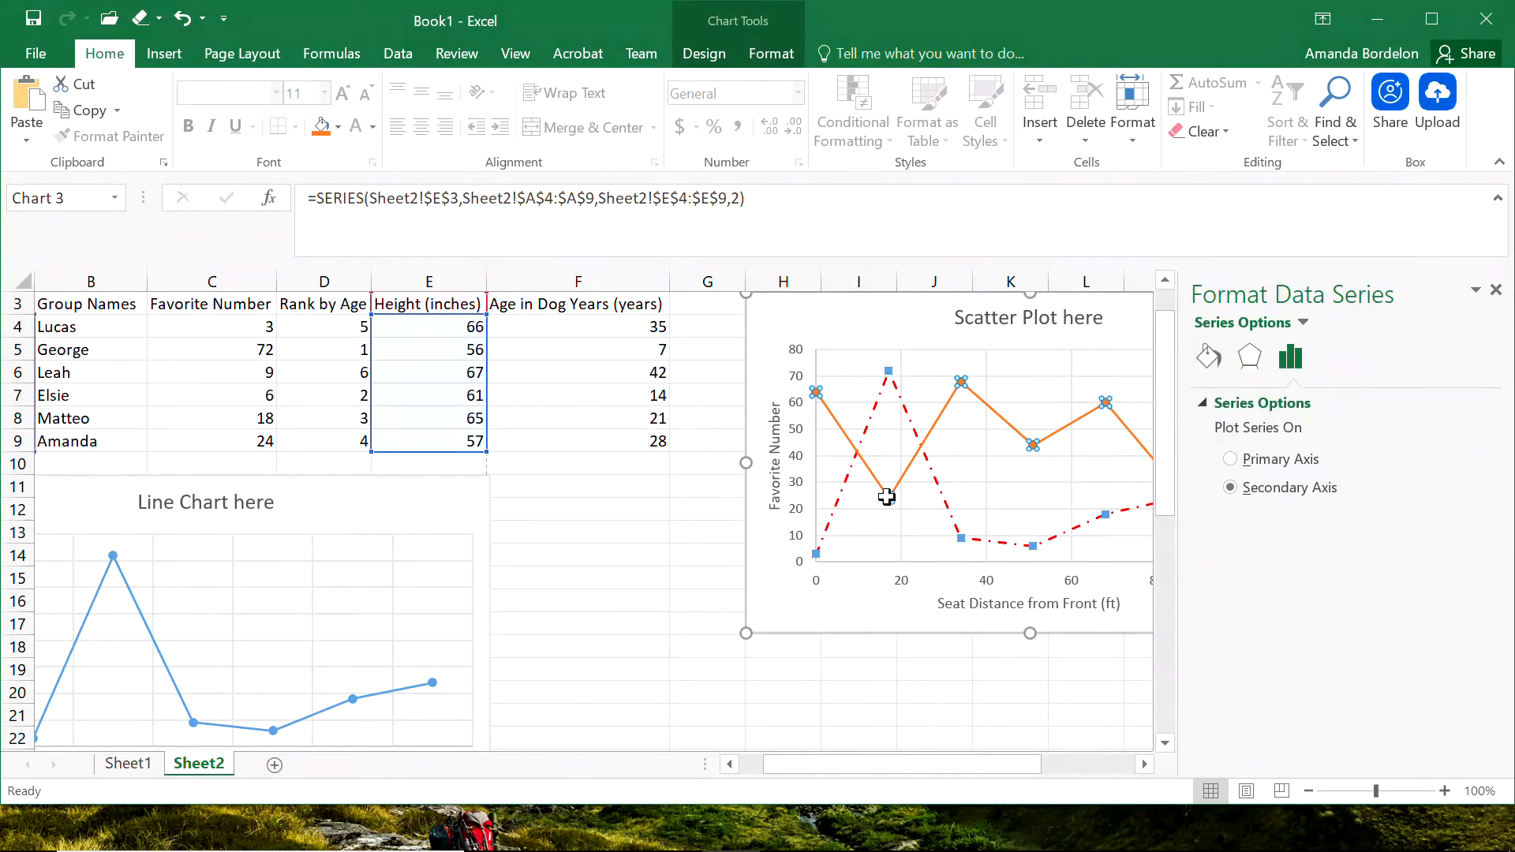
pyautogui.click(888, 497)
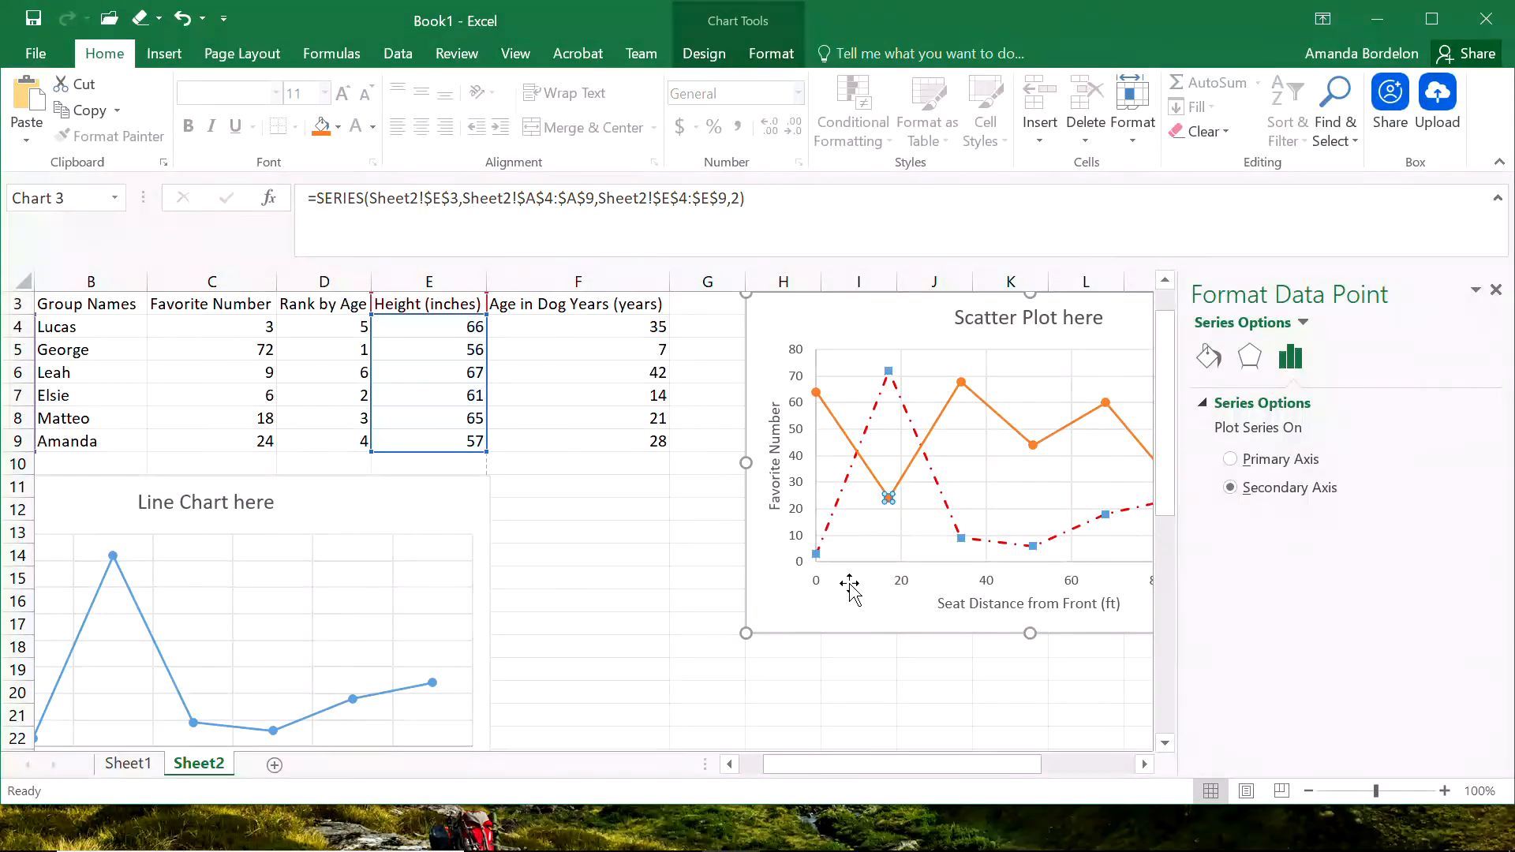
pyautogui.moveTo(821, 763); pyautogui.dragTo(908, 763)
pyautogui.click(712, 321)
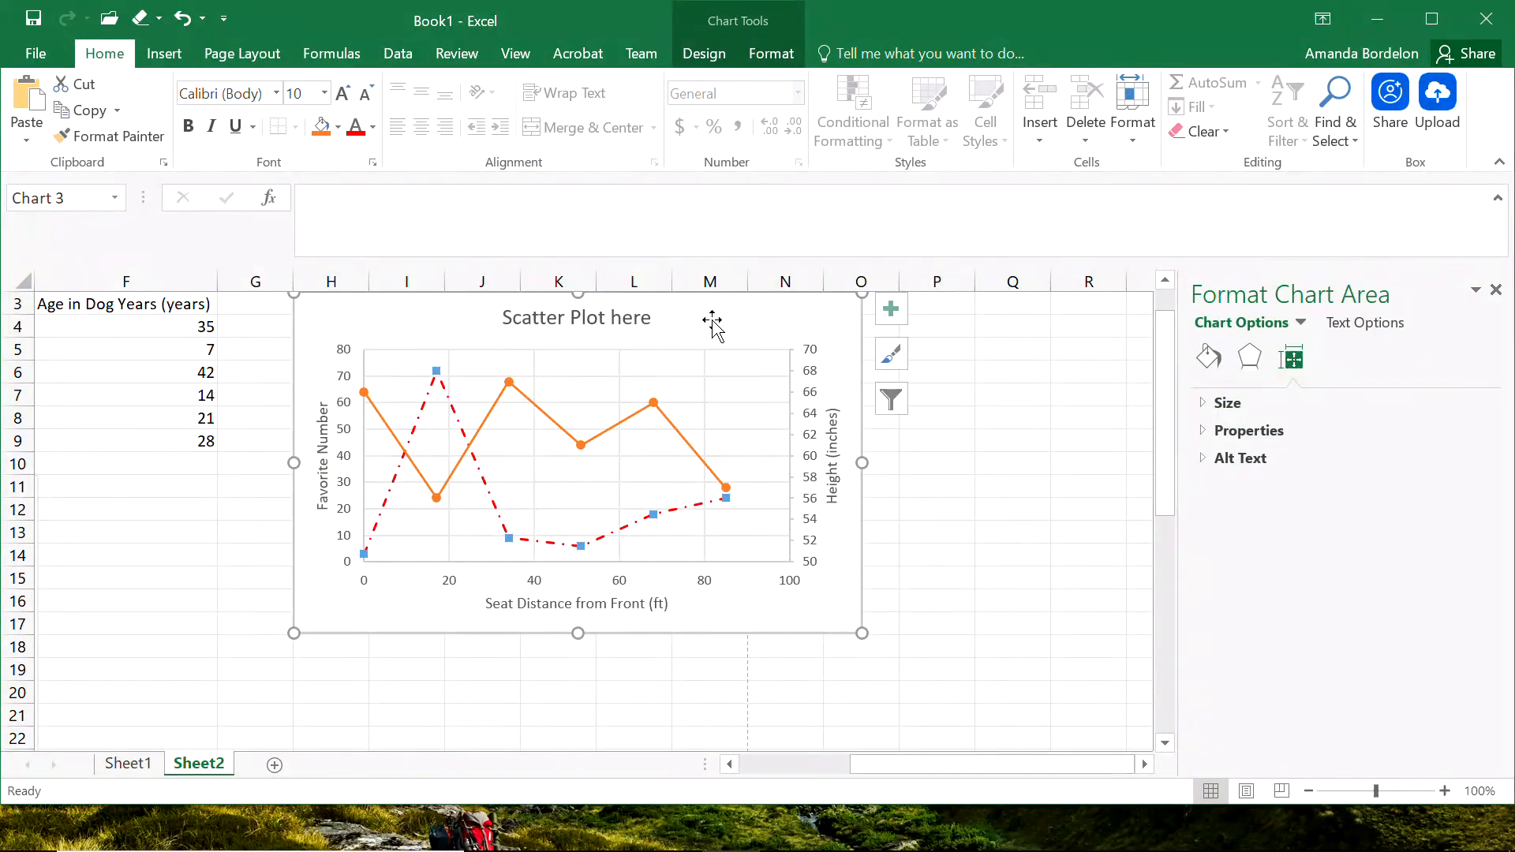
pyautogui.click(580, 443)
pyautogui.moveTo(436, 502)
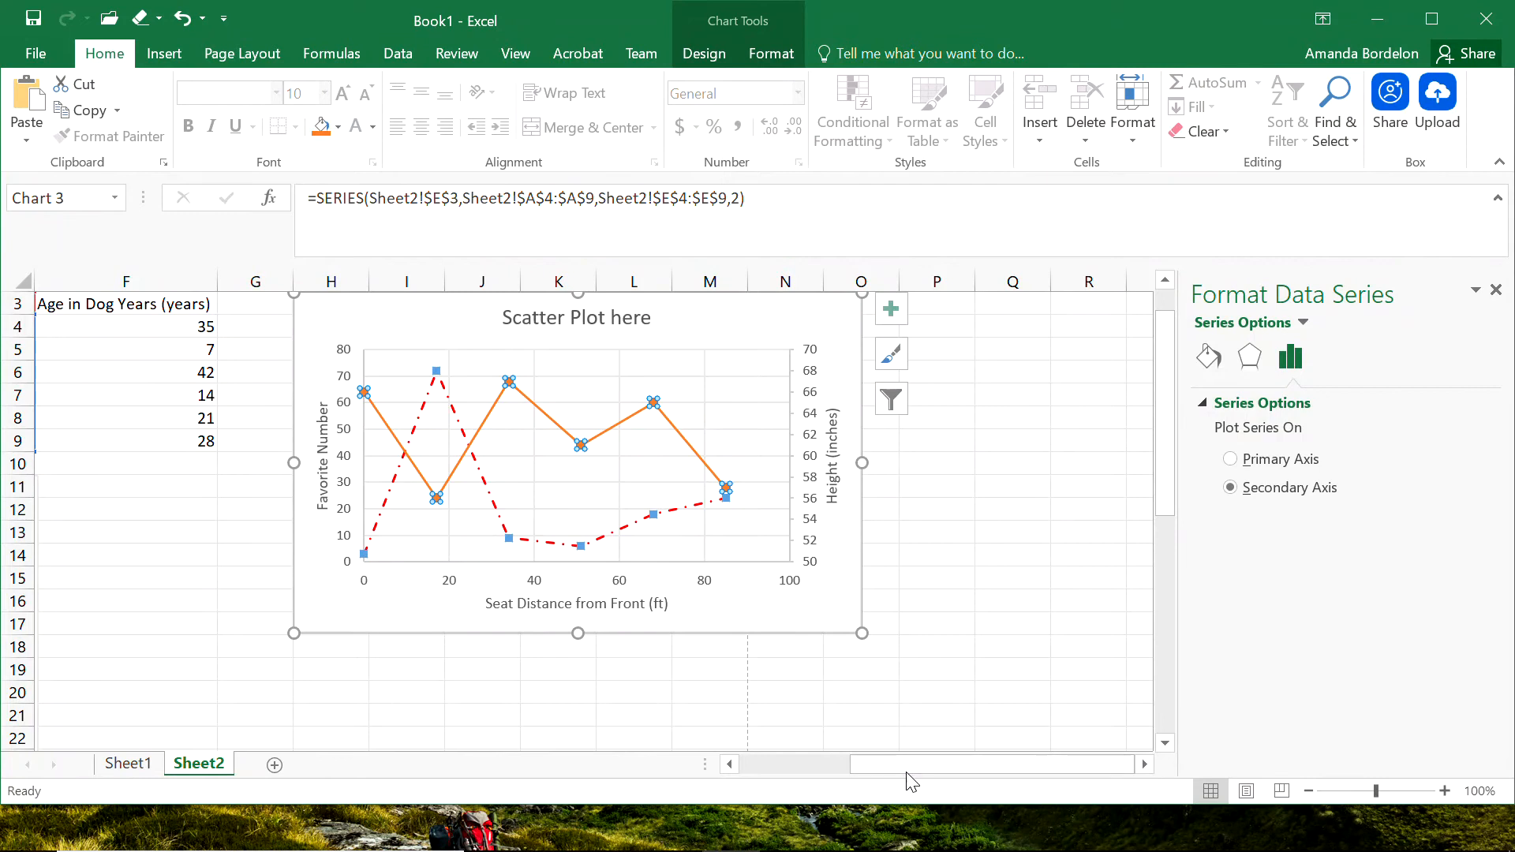
pyautogui.moveTo(901, 767); pyautogui.dragTo(820, 771)
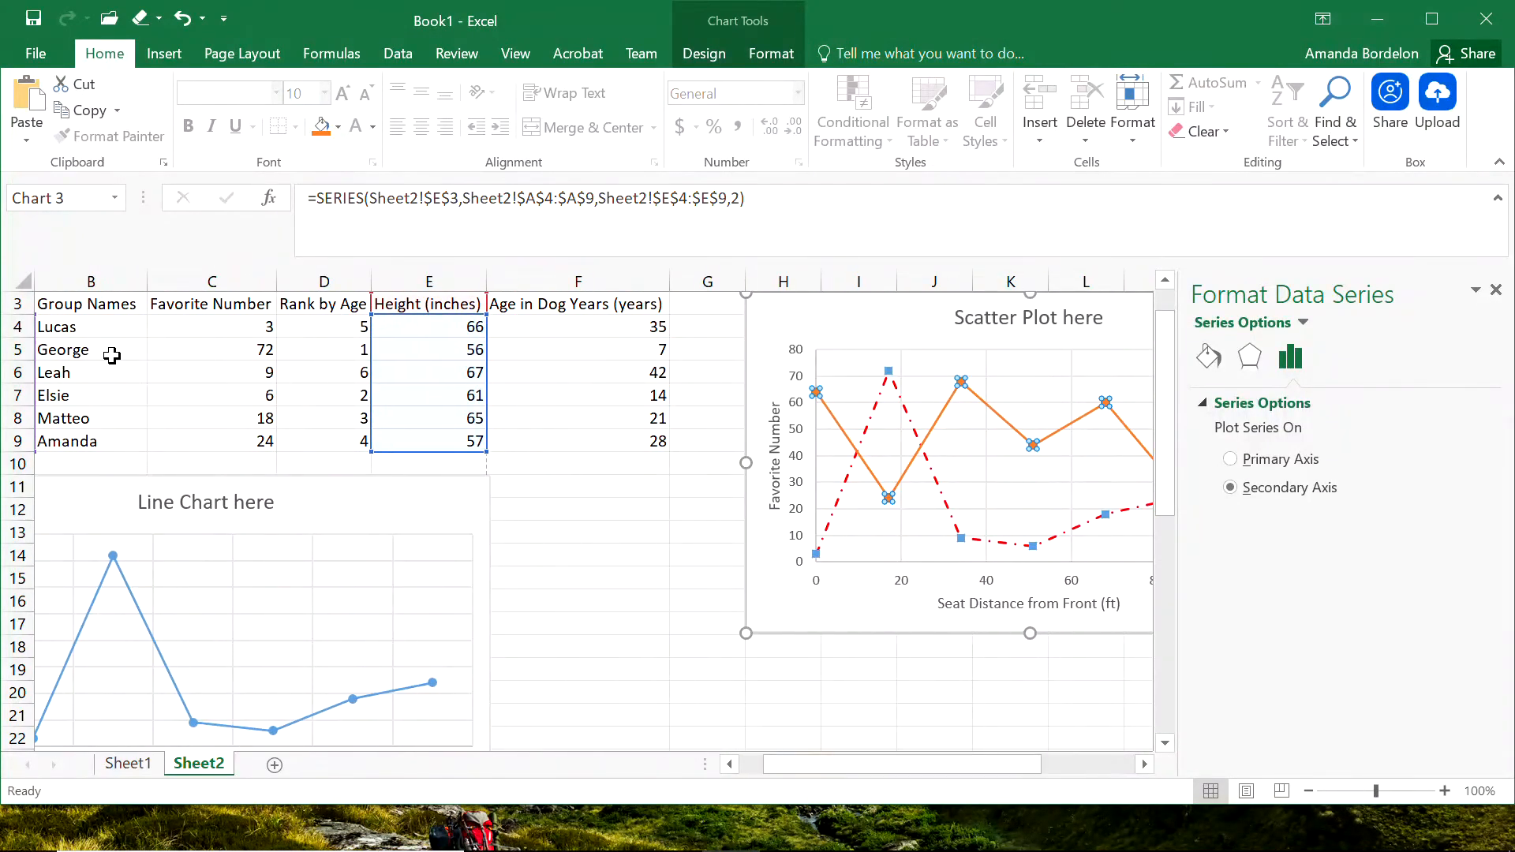
pyautogui.click(756, 640)
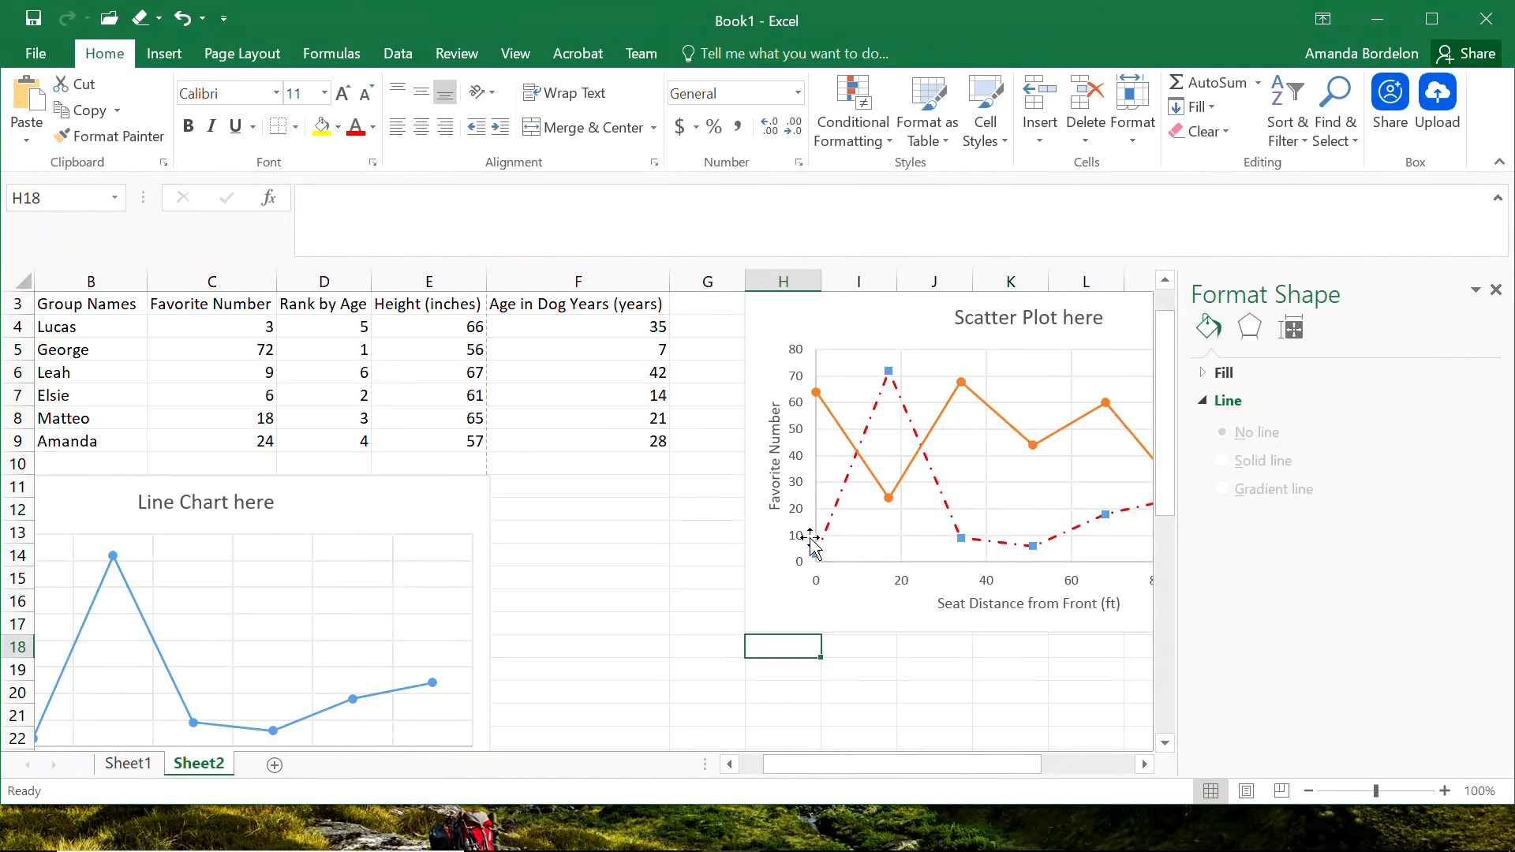
# Paste a copy of the scatter chart at cell H19 below the original, and delete the copy.
pyautogui.click(806, 625)
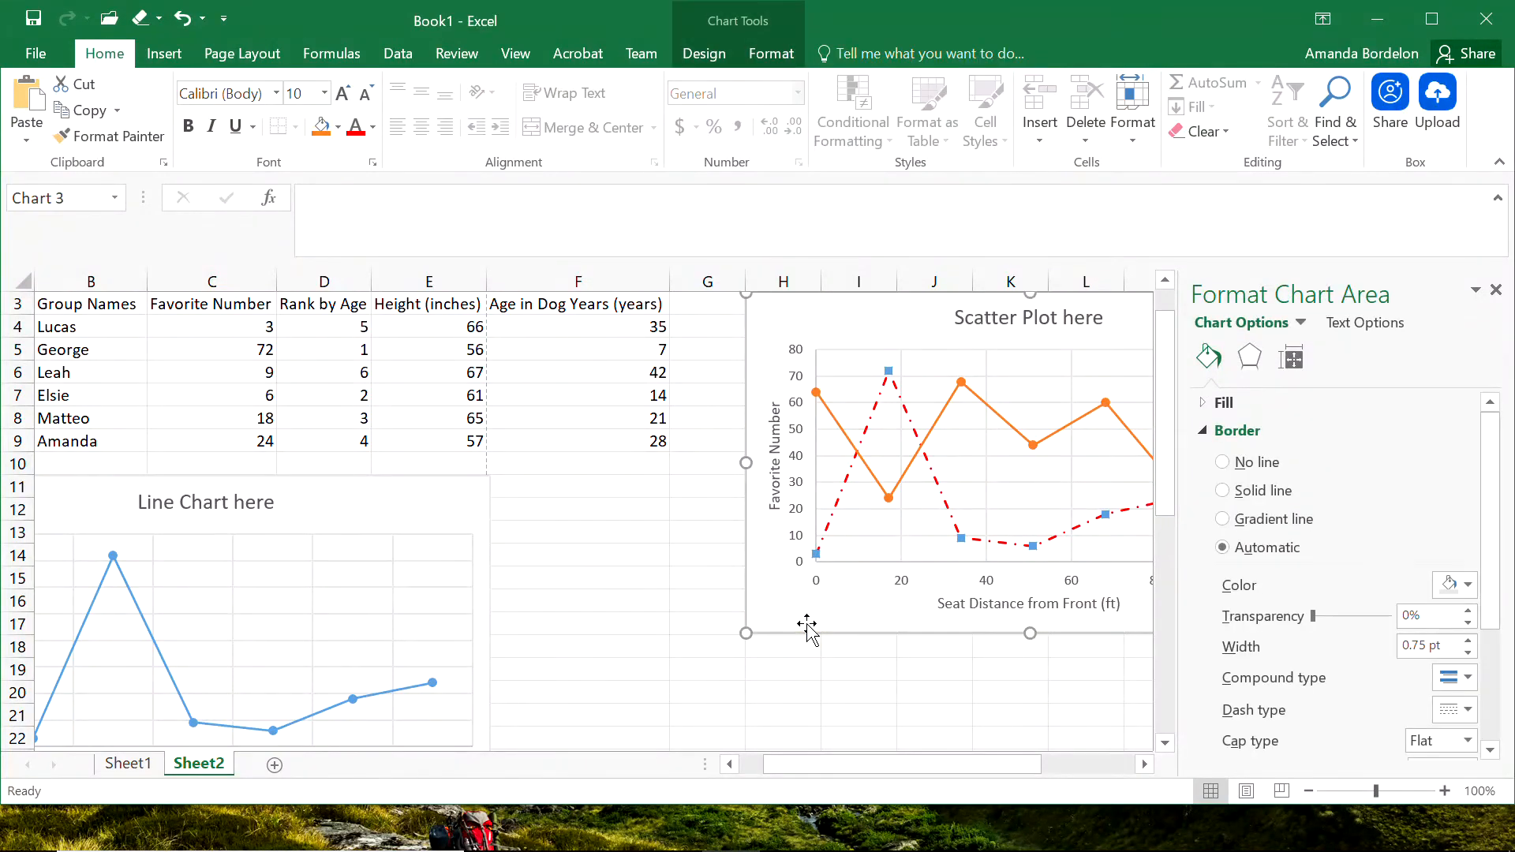
pyautogui.click(777, 665)
pyautogui.hotkey('ctrl', 'v')
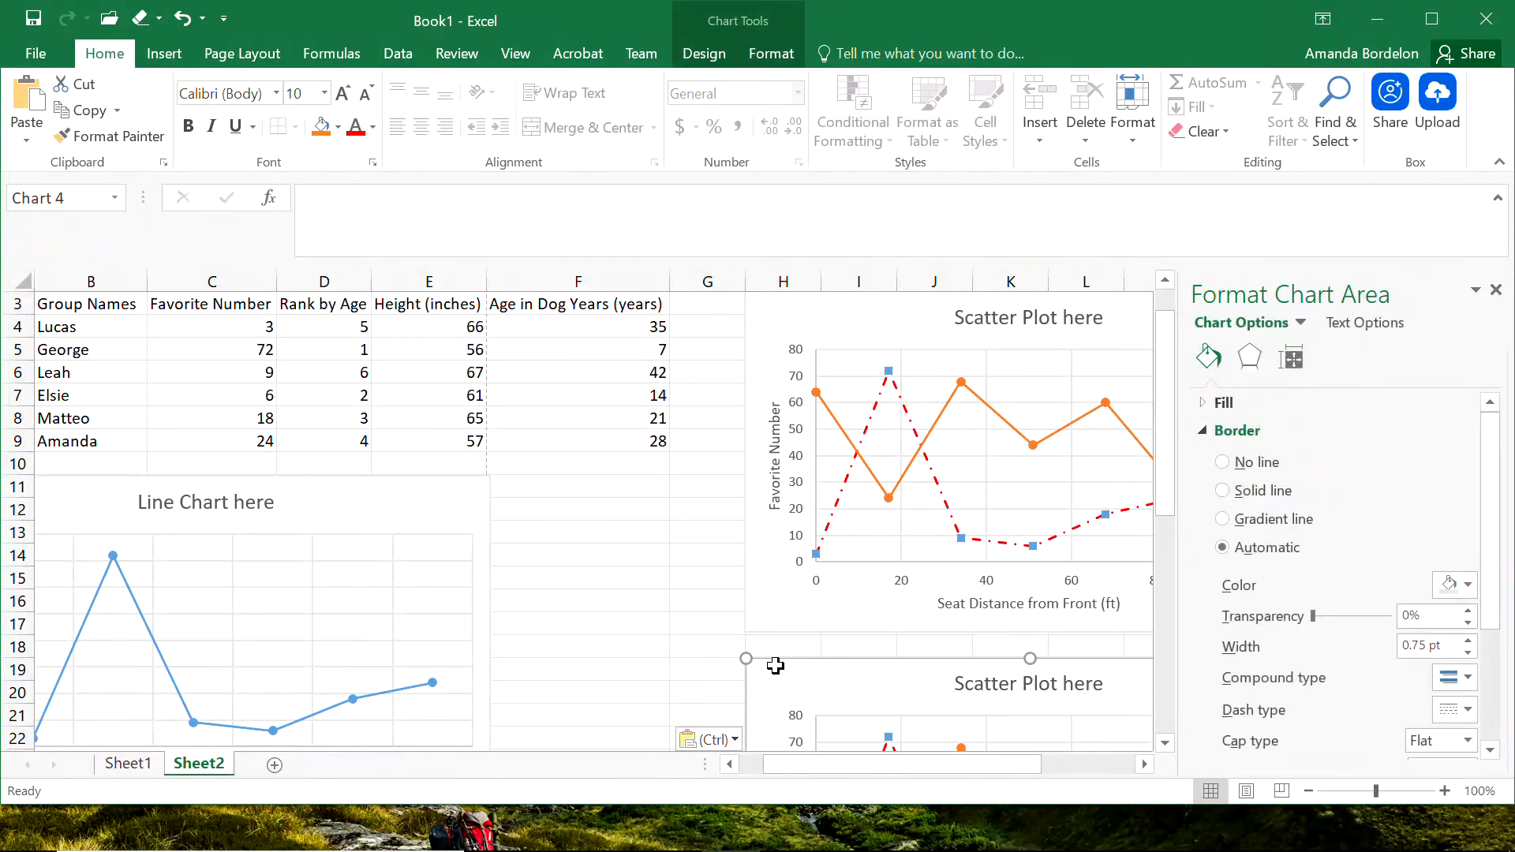
pyautogui.moveTo(1168, 490); pyautogui.dragTo(1175, 556)
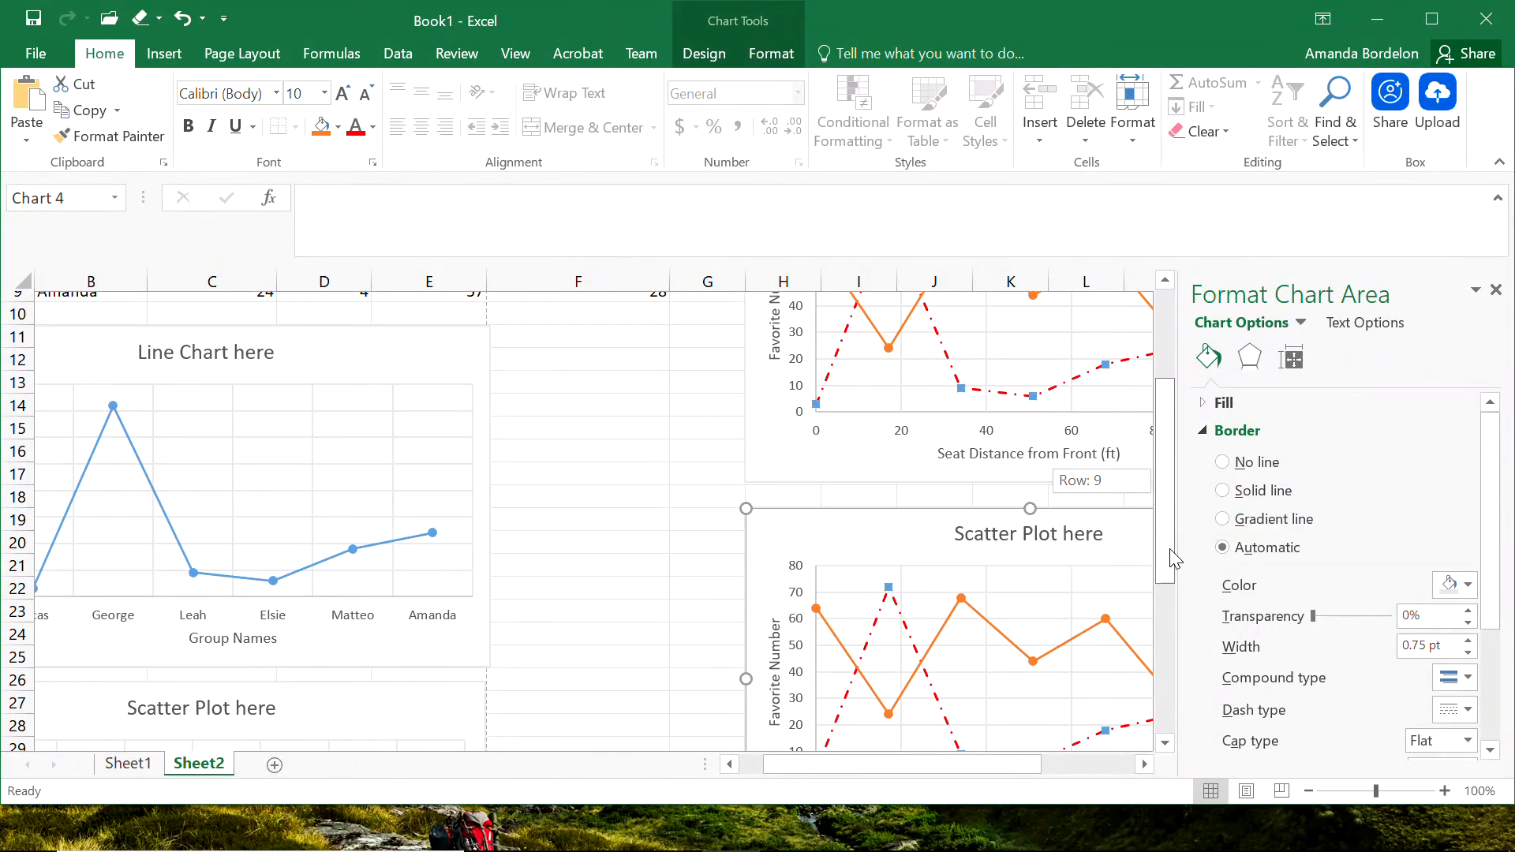
pyautogui.press('Delete')
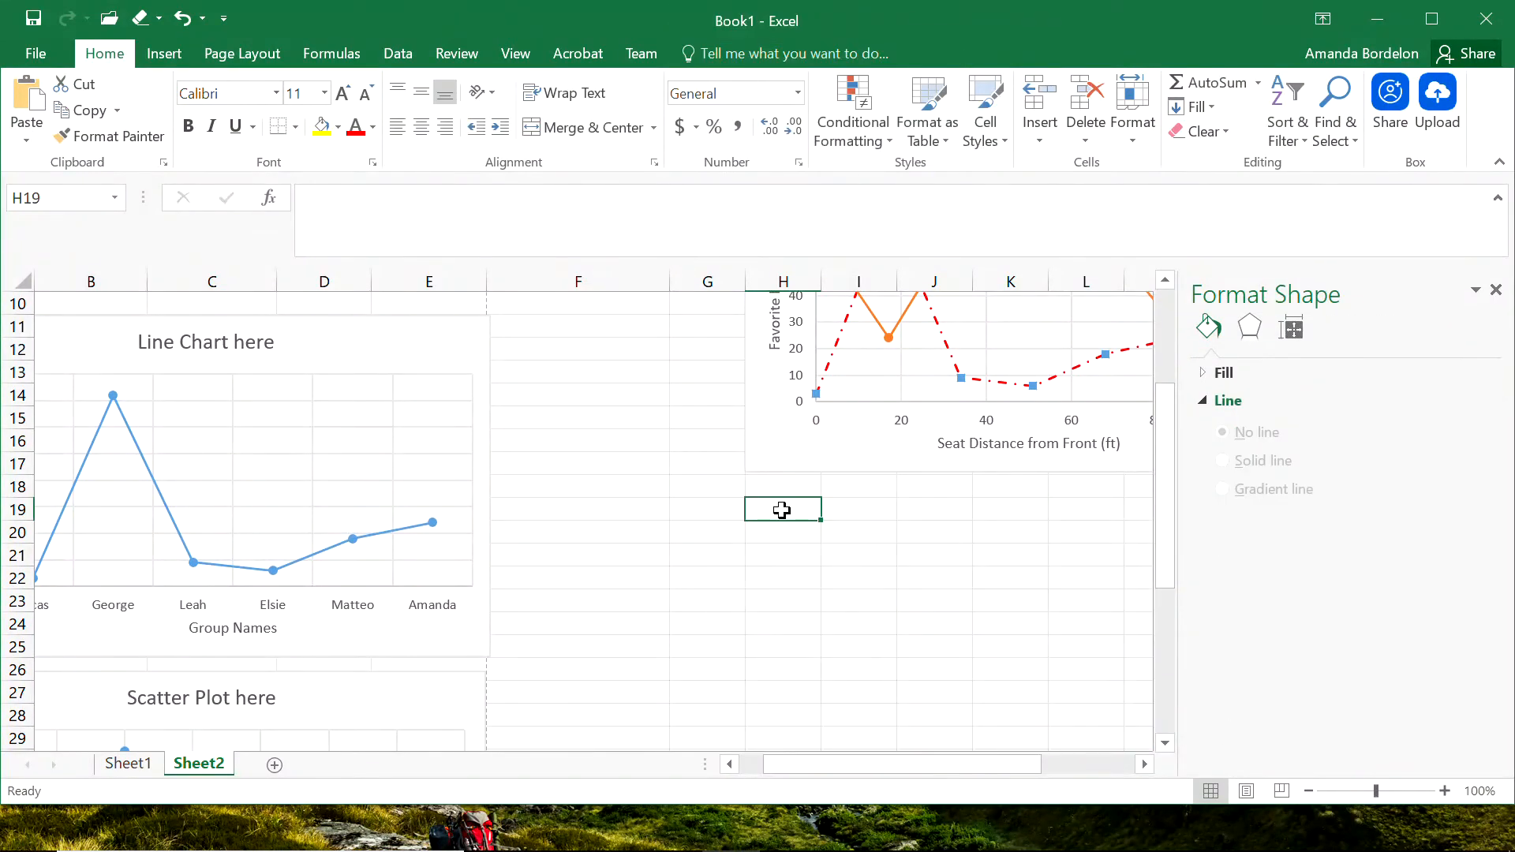
# Select the Height (inches) and Age in Dog Years (years) columns with their headers, E3:F9.
pyautogui.moveTo(1171, 531); pyautogui.dragTo(1168, 331)
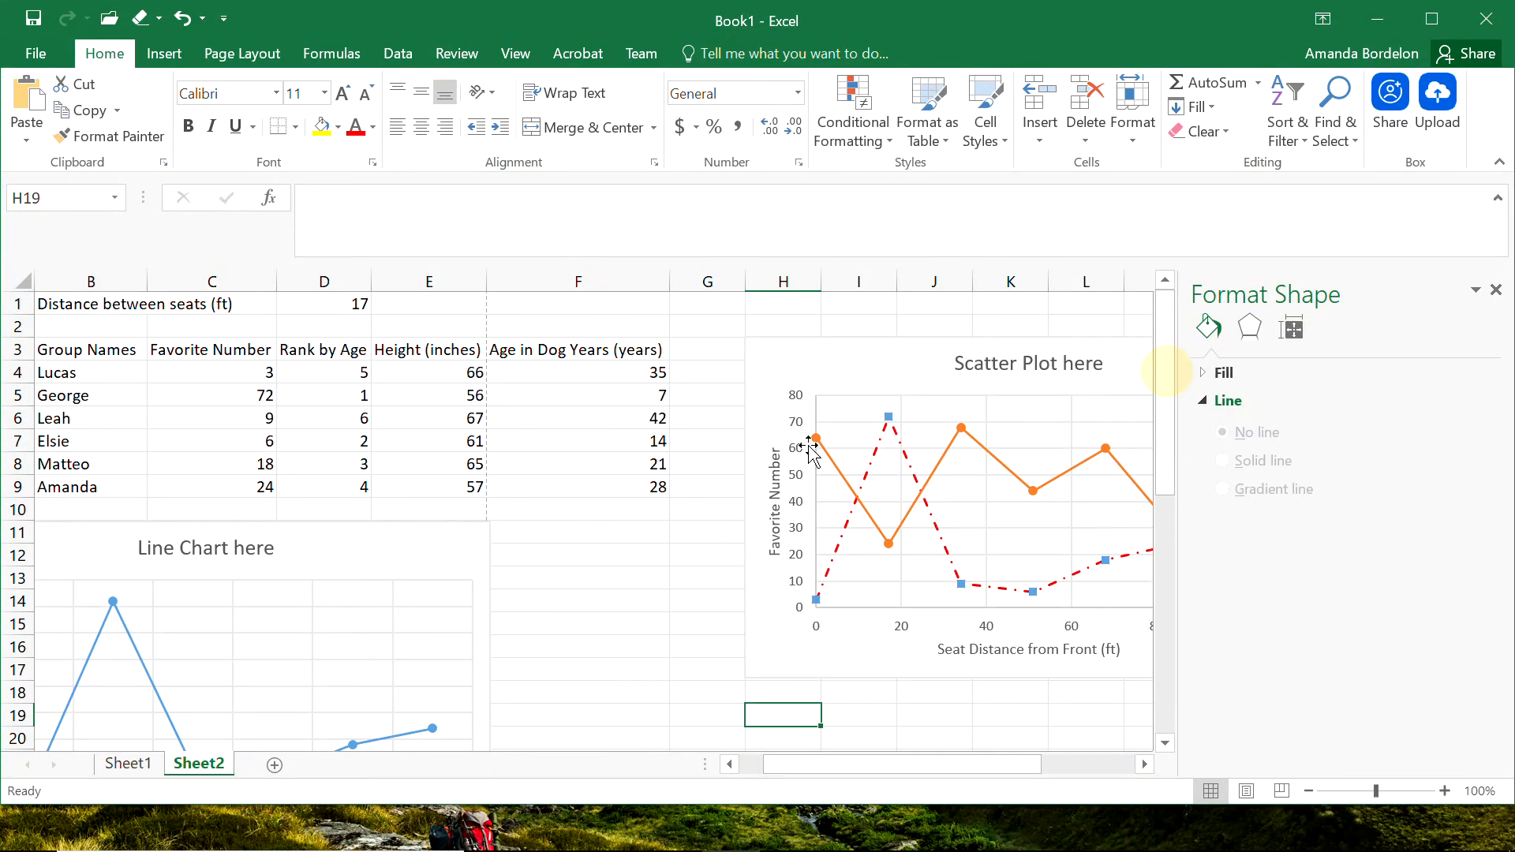
pyautogui.click(606, 555)
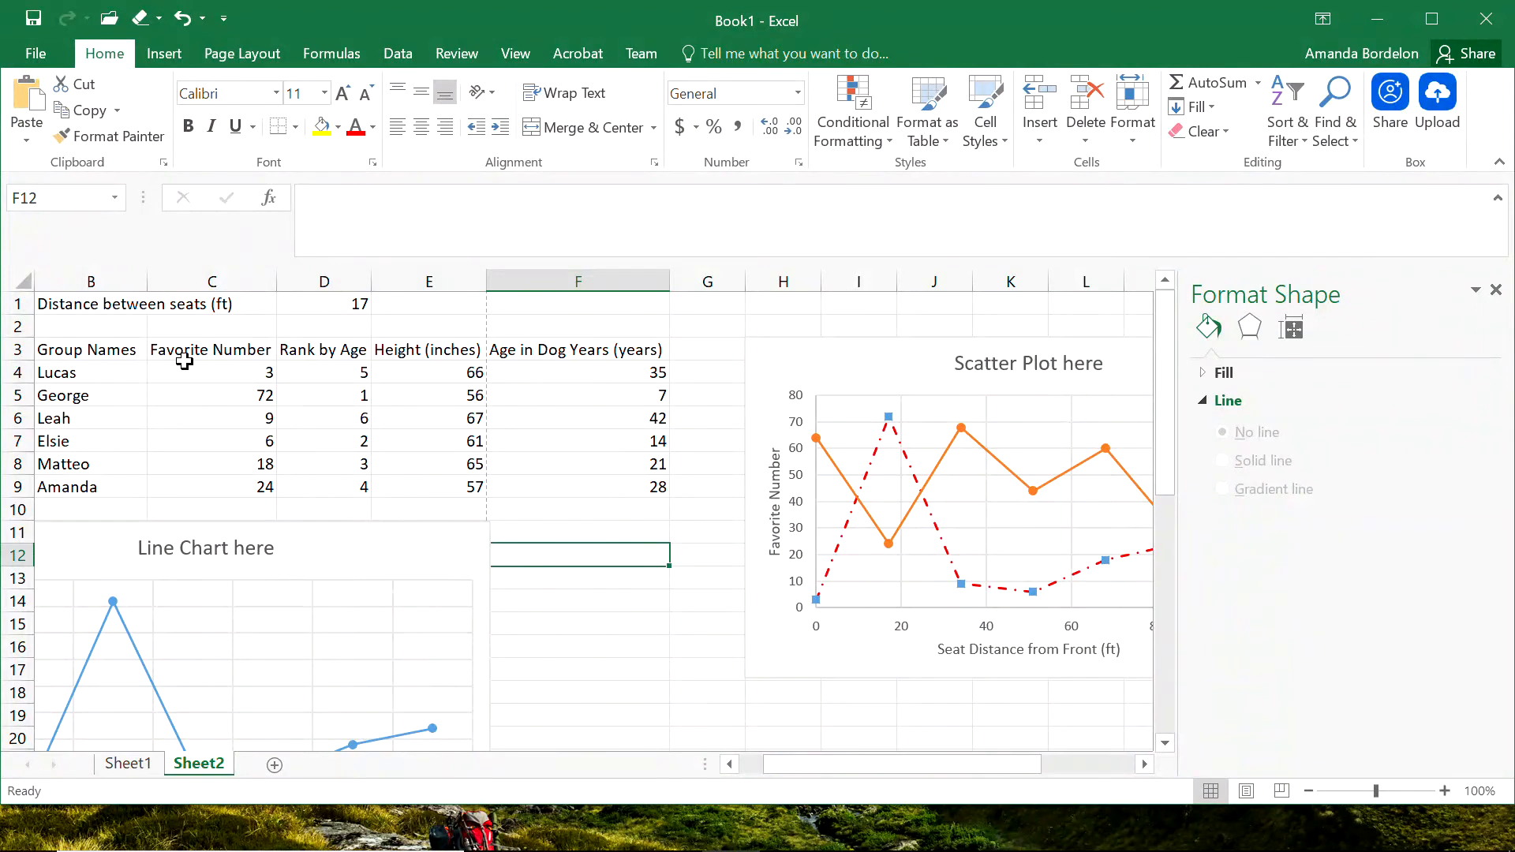
pyautogui.moveTo(441, 352); pyautogui.dragTo(563, 486)
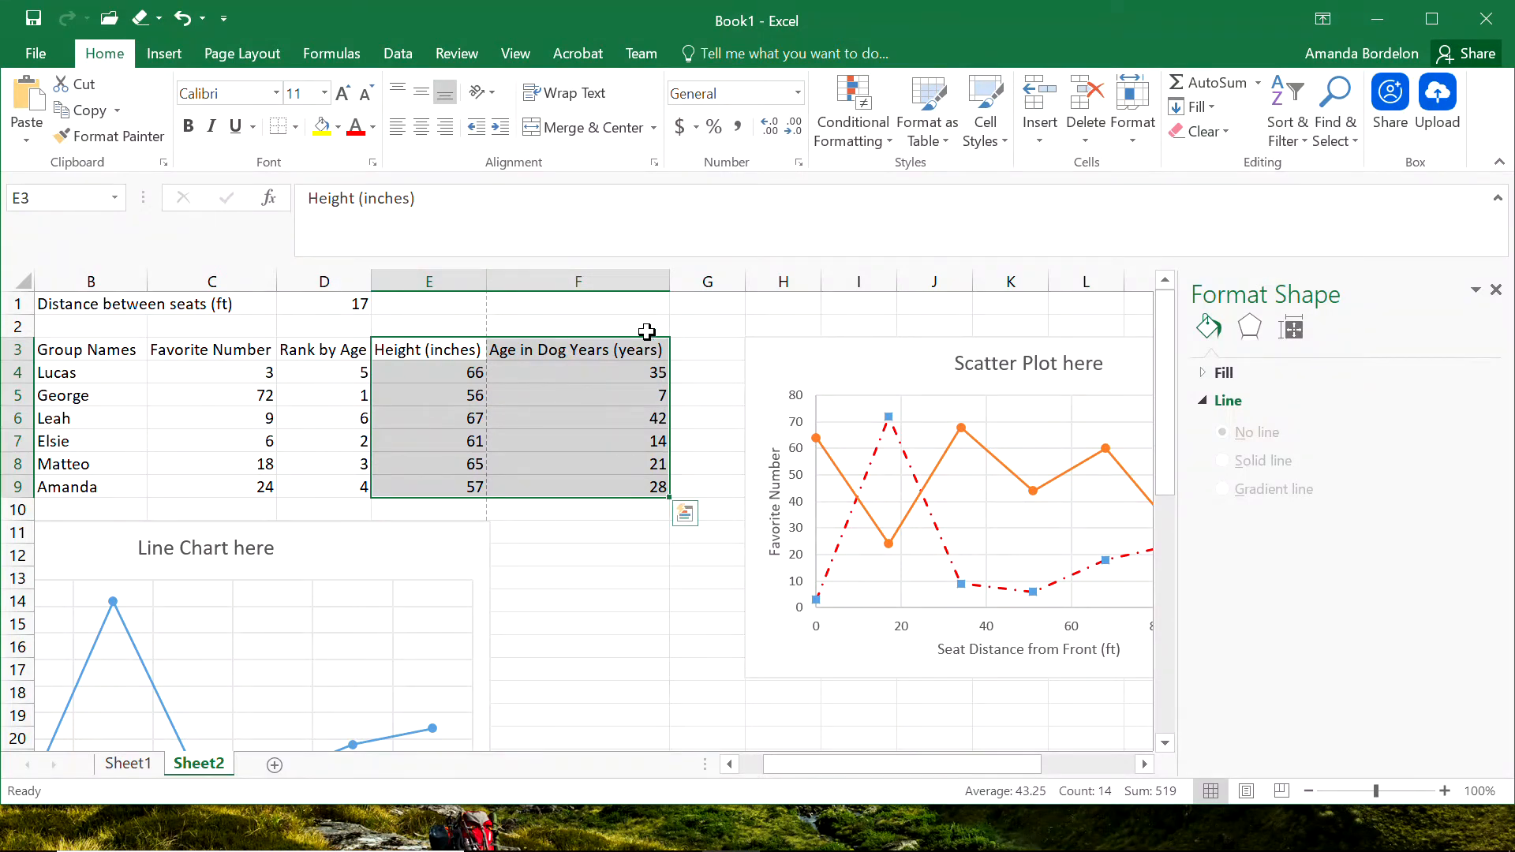
pyautogui.click(163, 53)
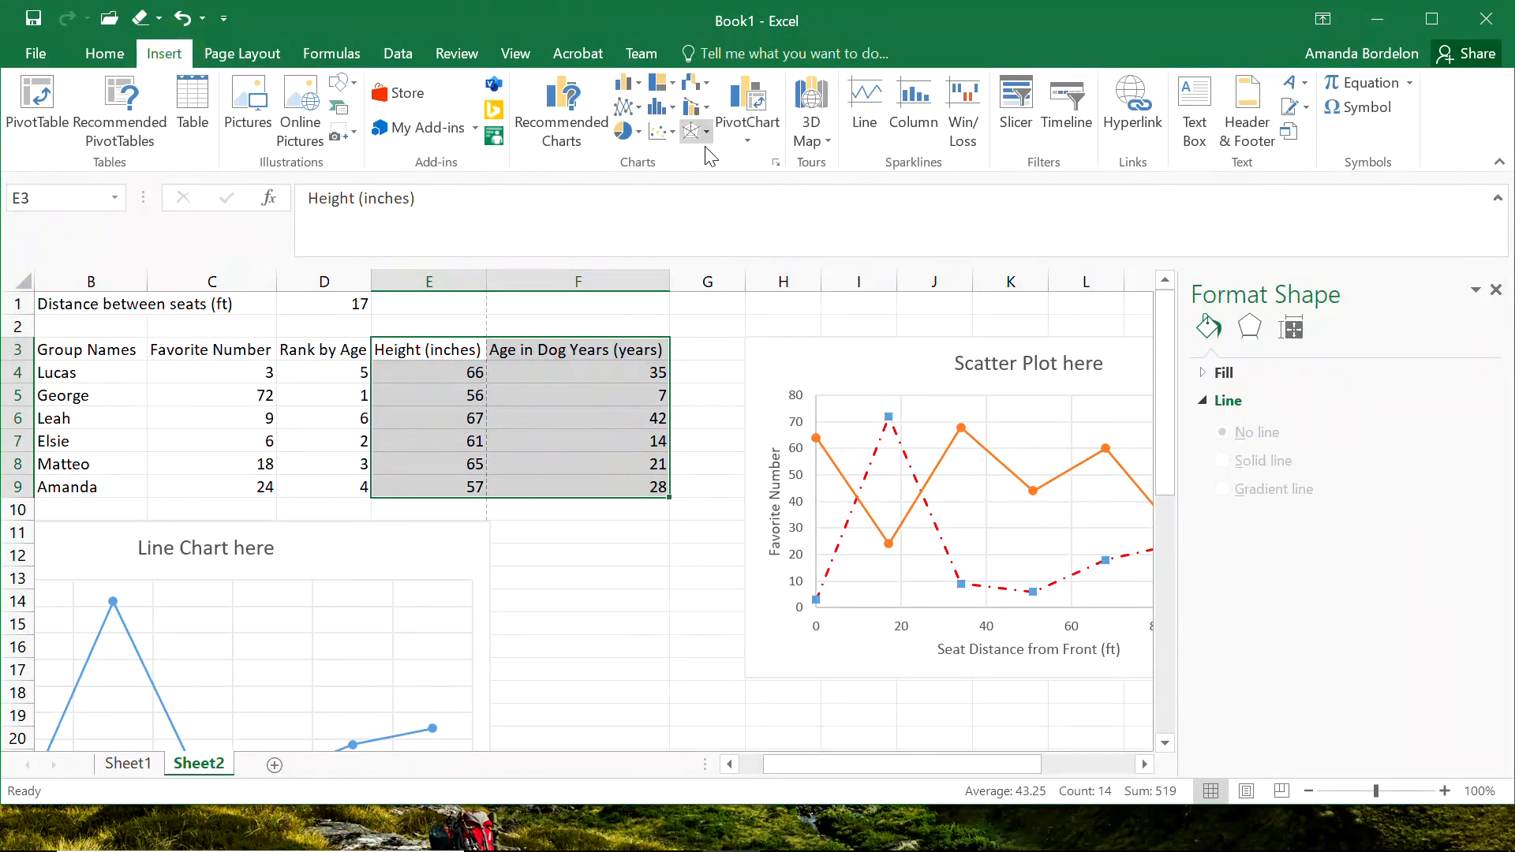
pyautogui.click(669, 134)
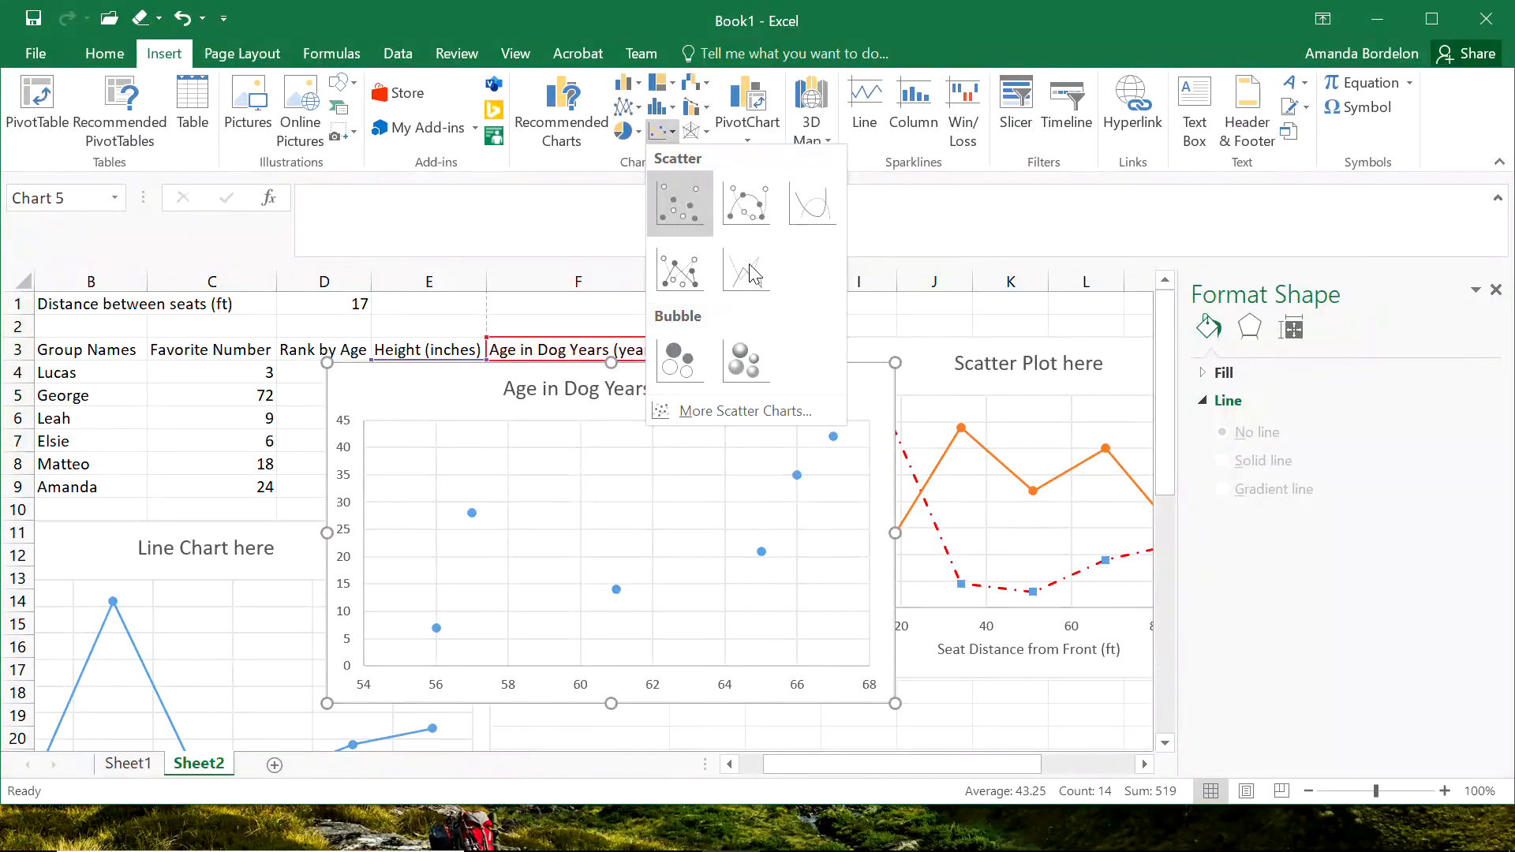
pyautogui.press('Escape')
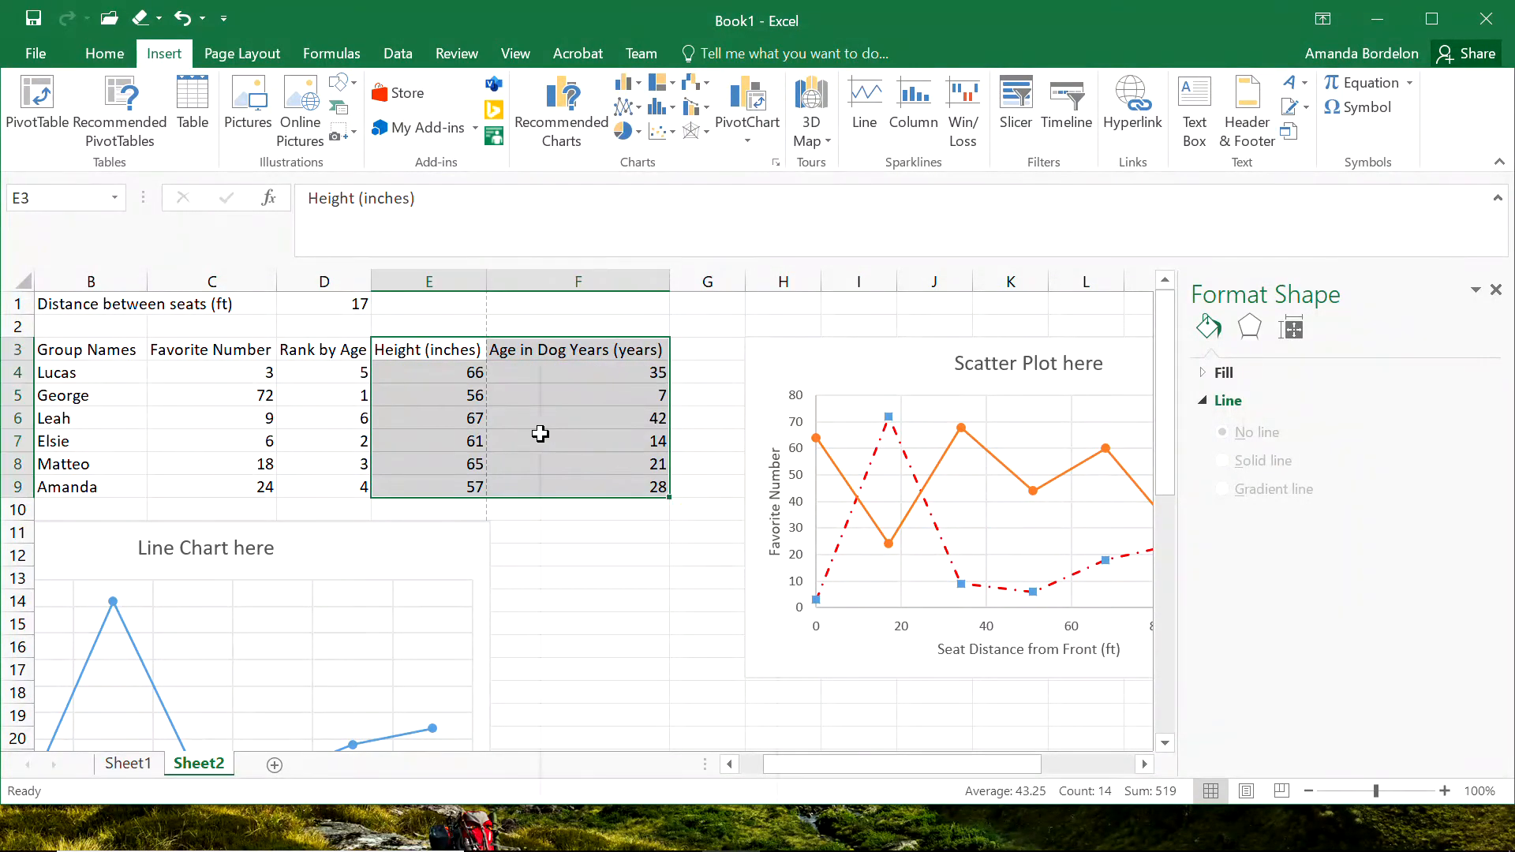
pyautogui.rightClick(541, 434)
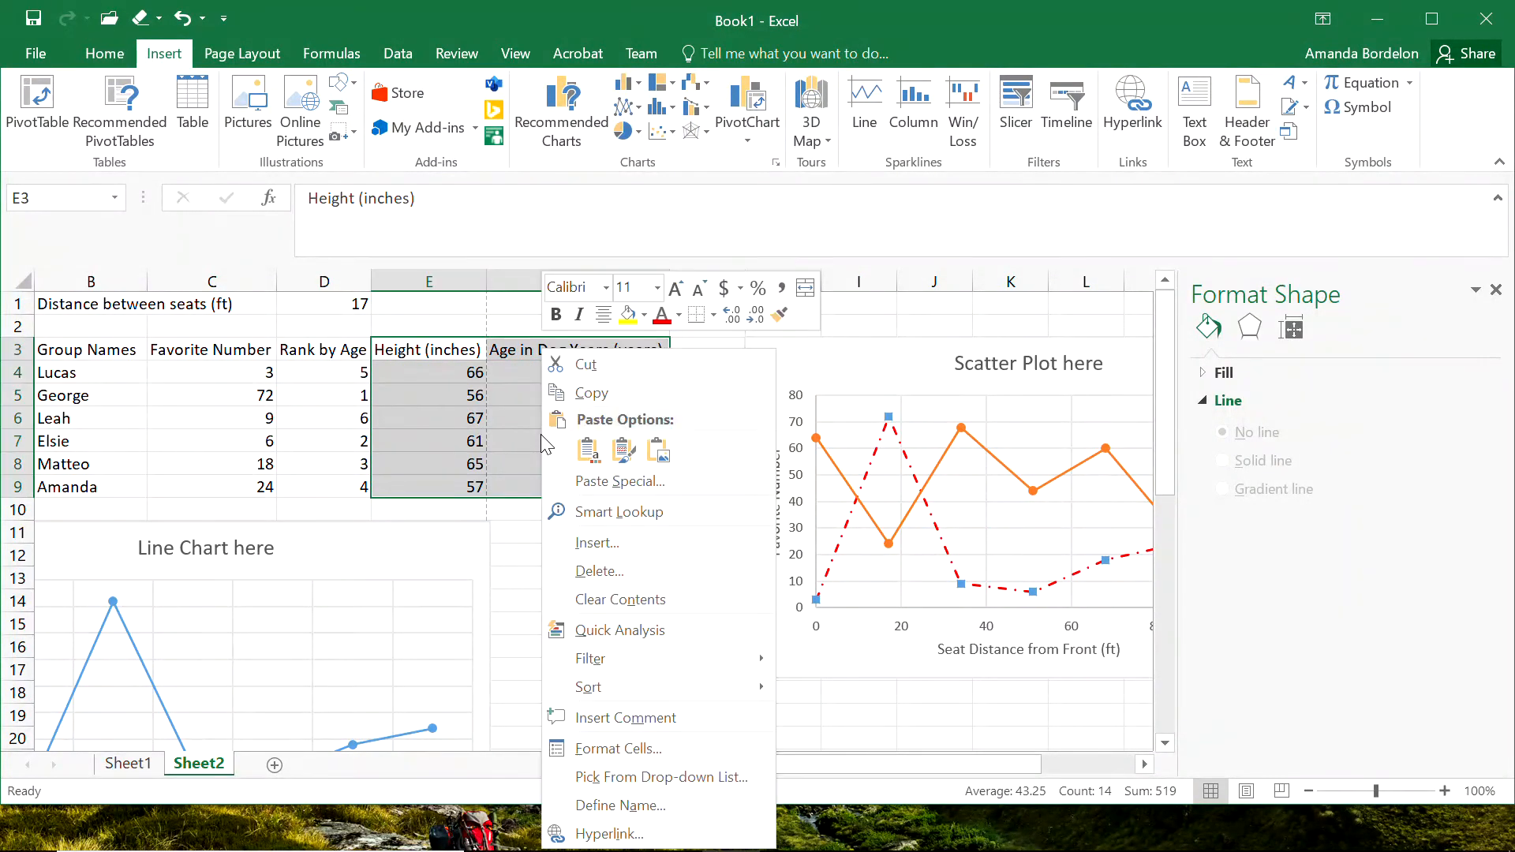
pyautogui.click(644, 543)
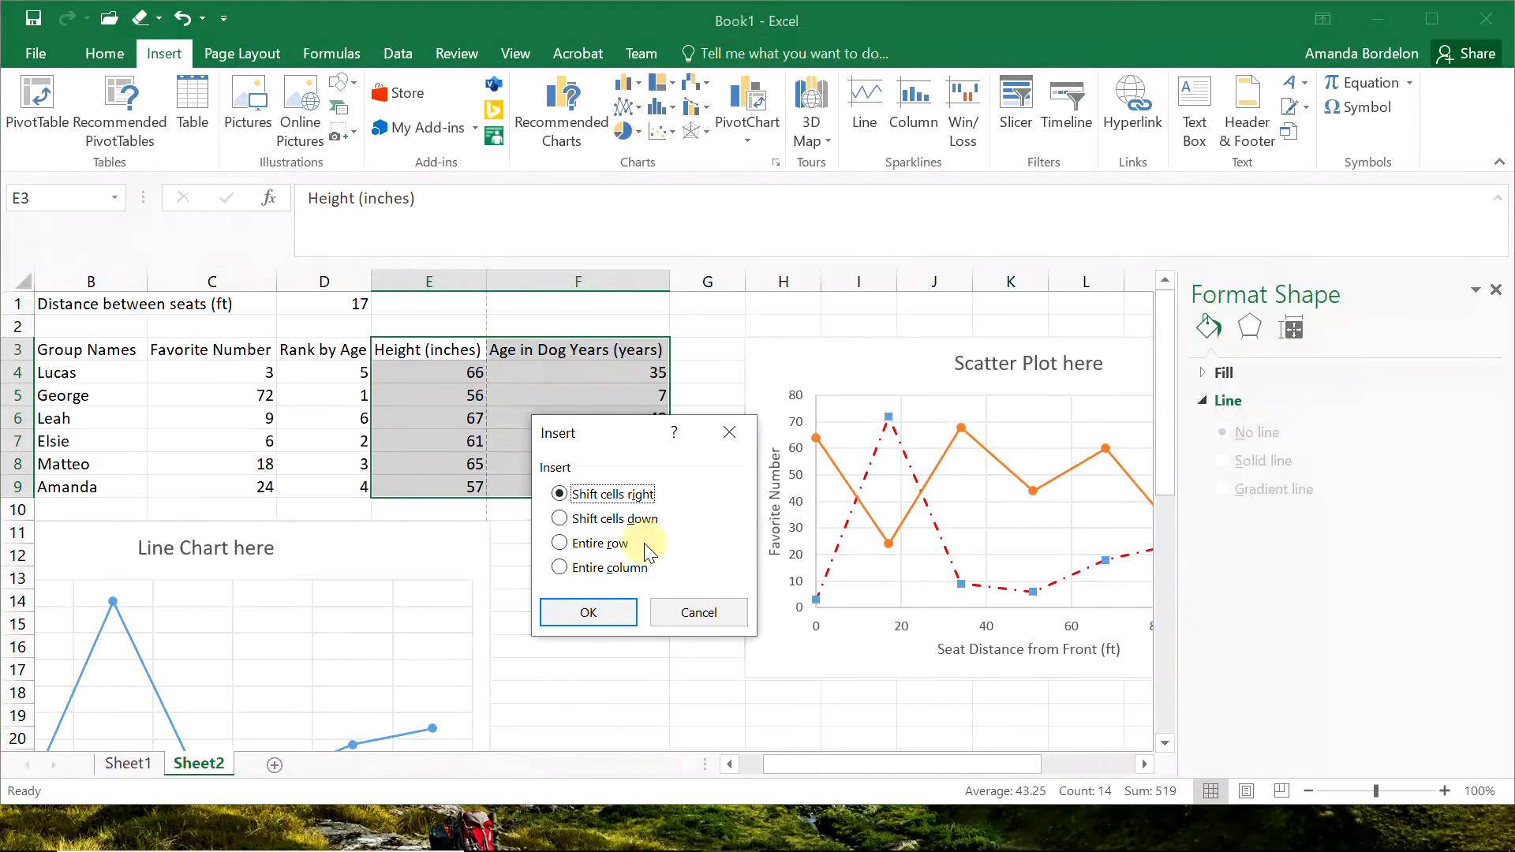
pyautogui.click(684, 612)
pyautogui.rightClick(566, 383)
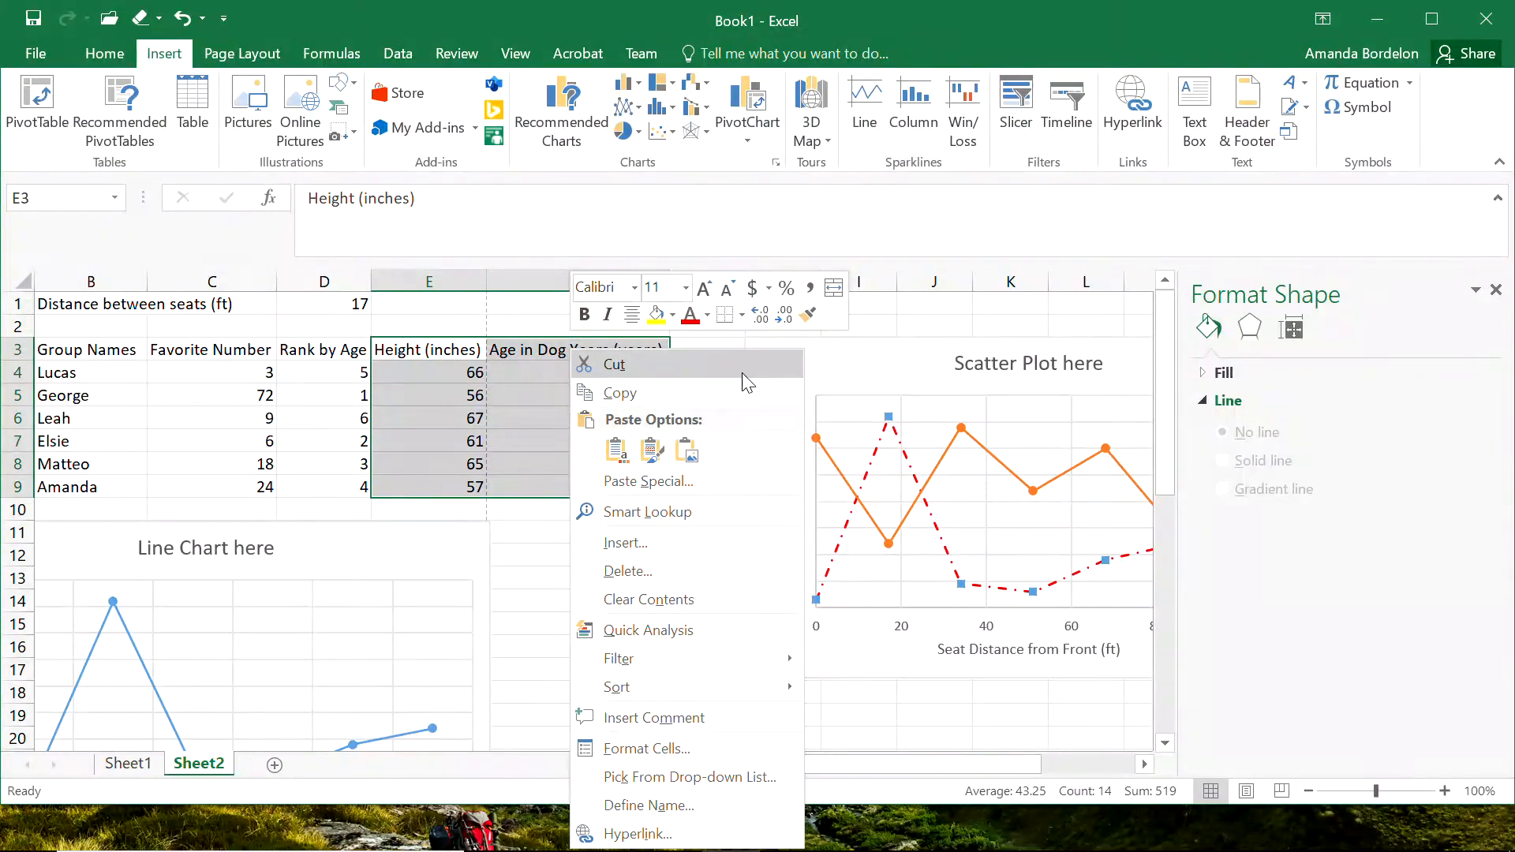
# Insert a markers-only scatter chart of the selected height and dog-year age data, and move it clear of the height column.
pyautogui.click(660, 111)
pyautogui.click(671, 198)
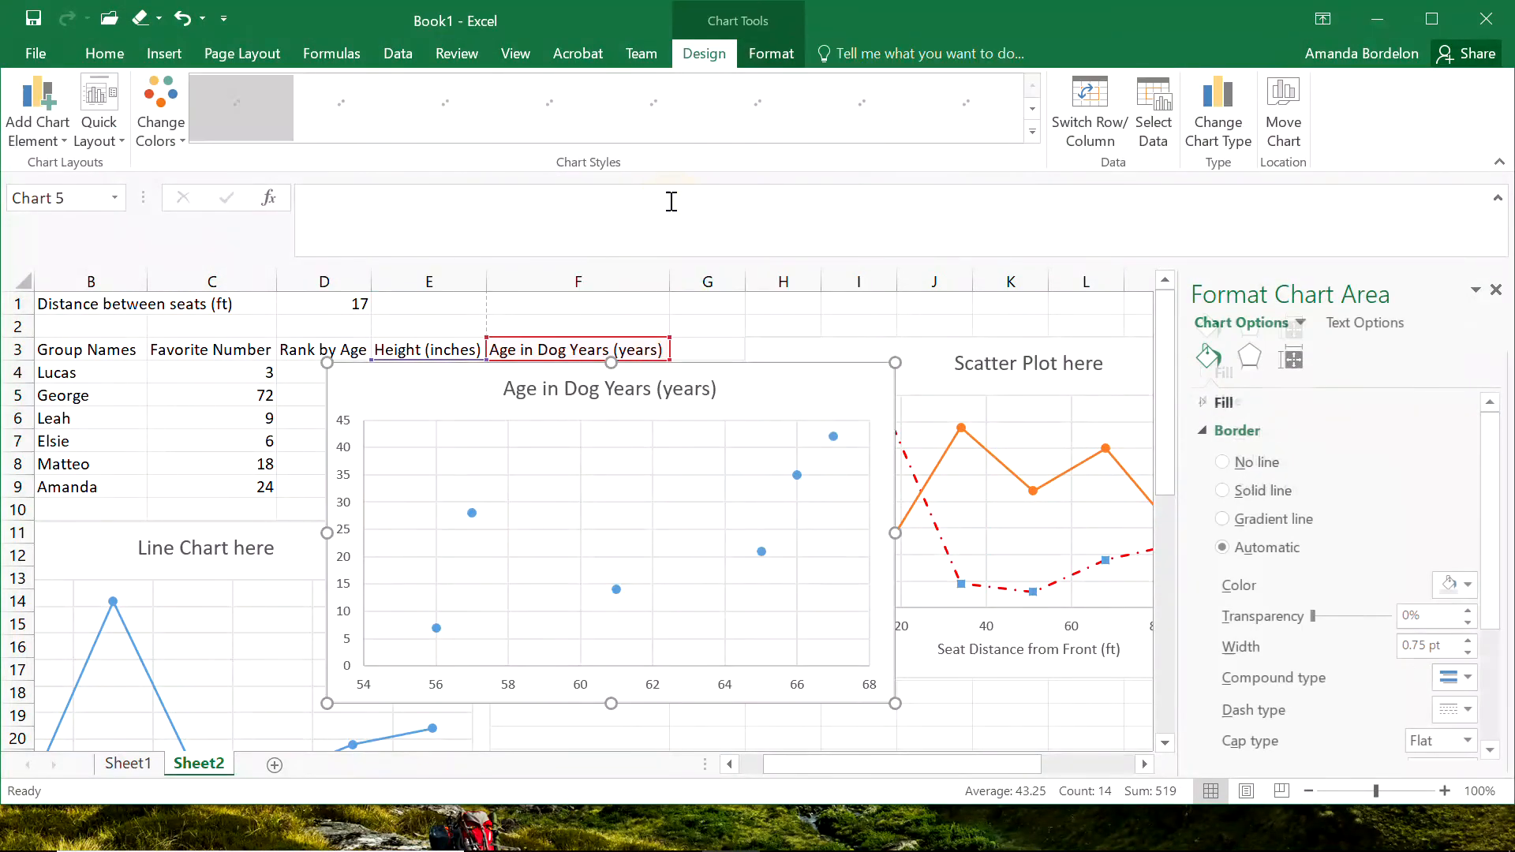
pyautogui.moveTo(752, 379); pyautogui.dragTo(945, 391)
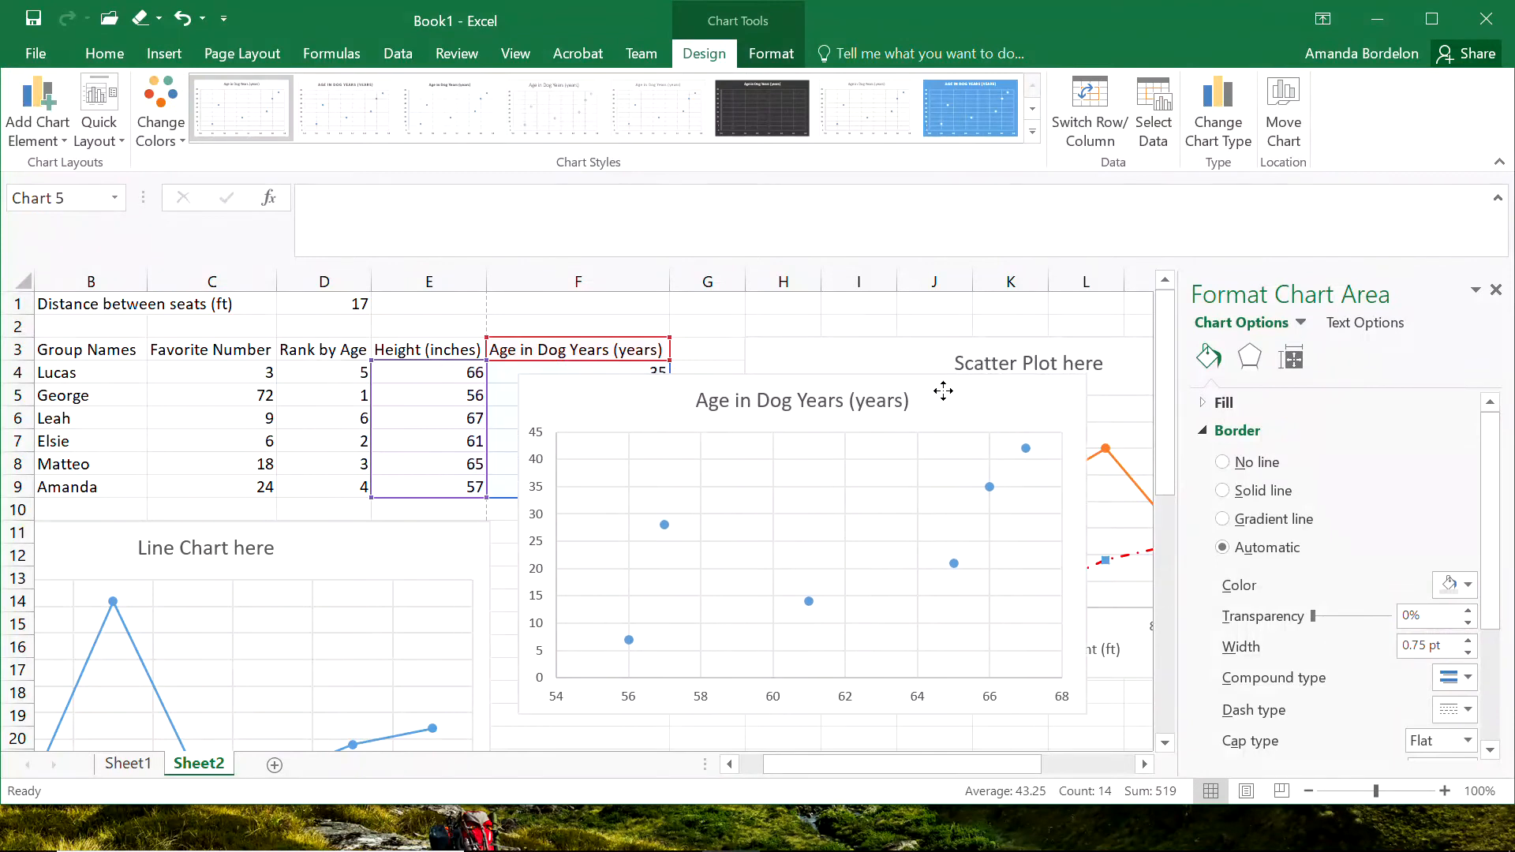
# Delete the "Age in Dog Years (years)" chart title from the new scatter chart.
pyautogui.click(718, 400)
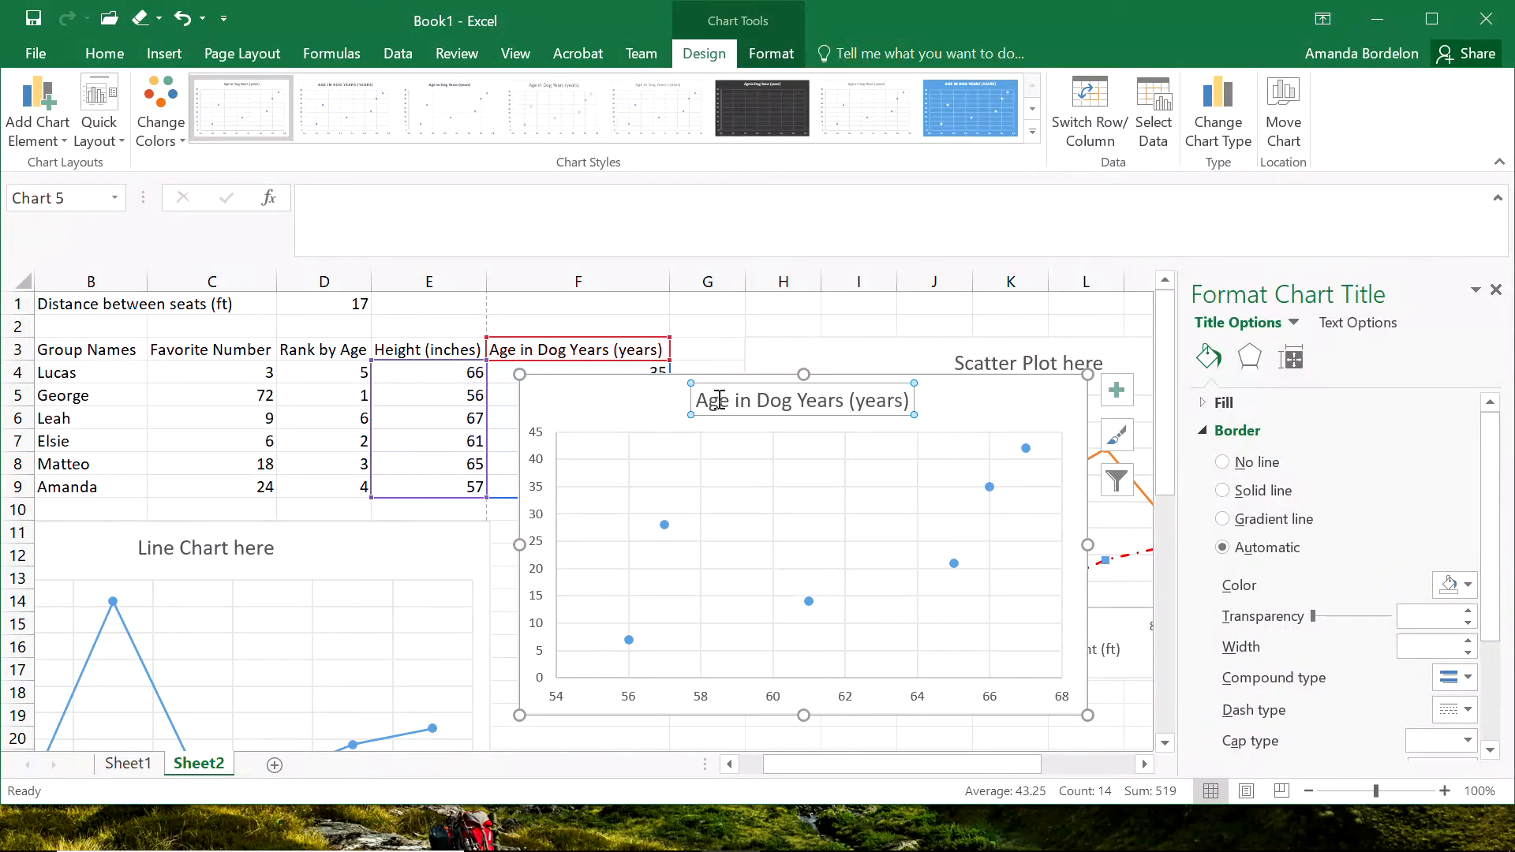
pyautogui.click(712, 383)
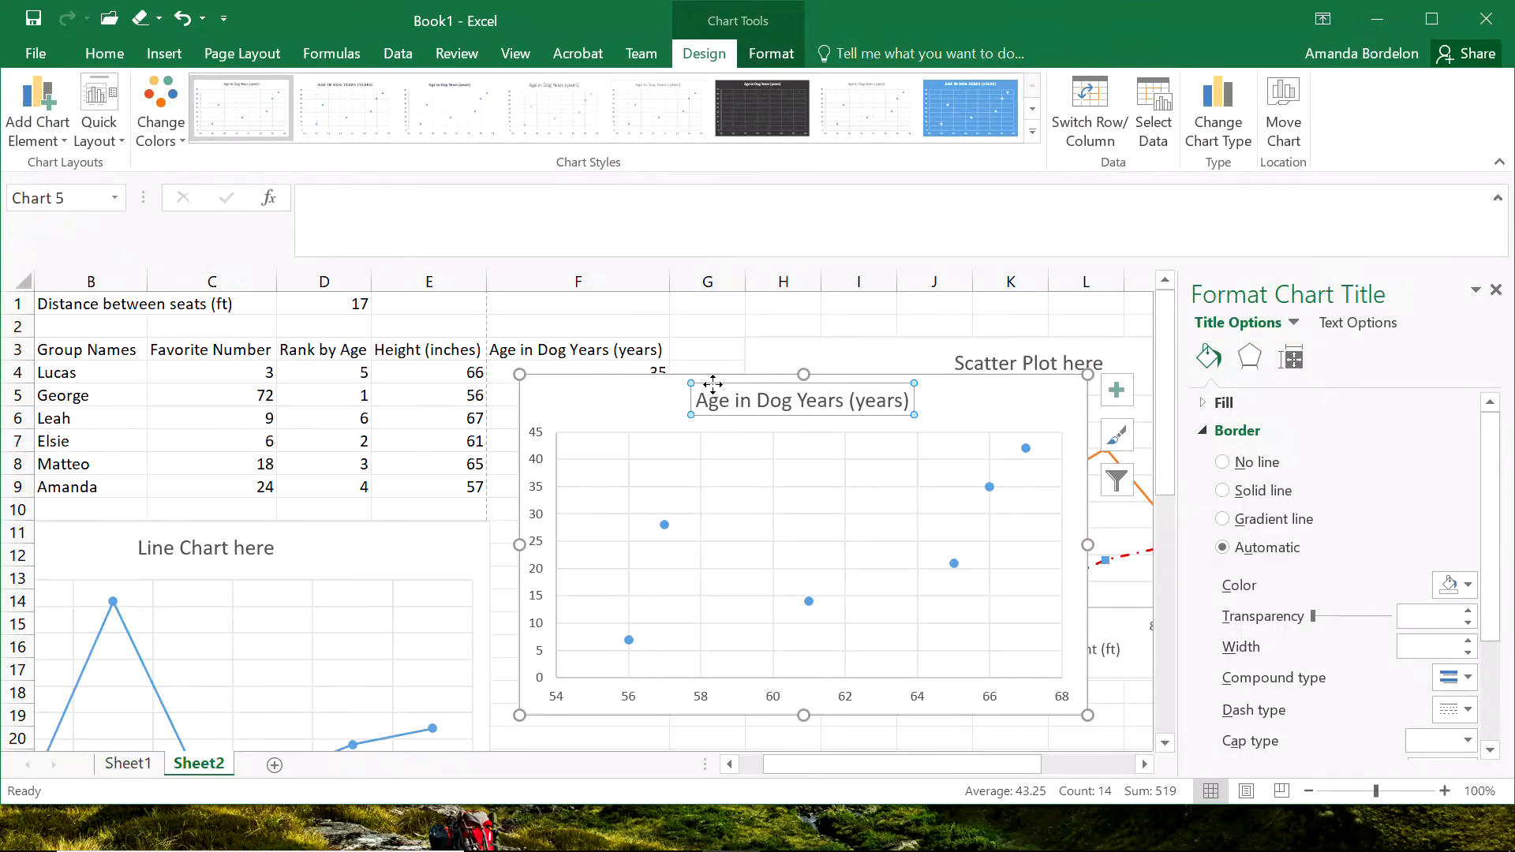
pyautogui.press('Delete')
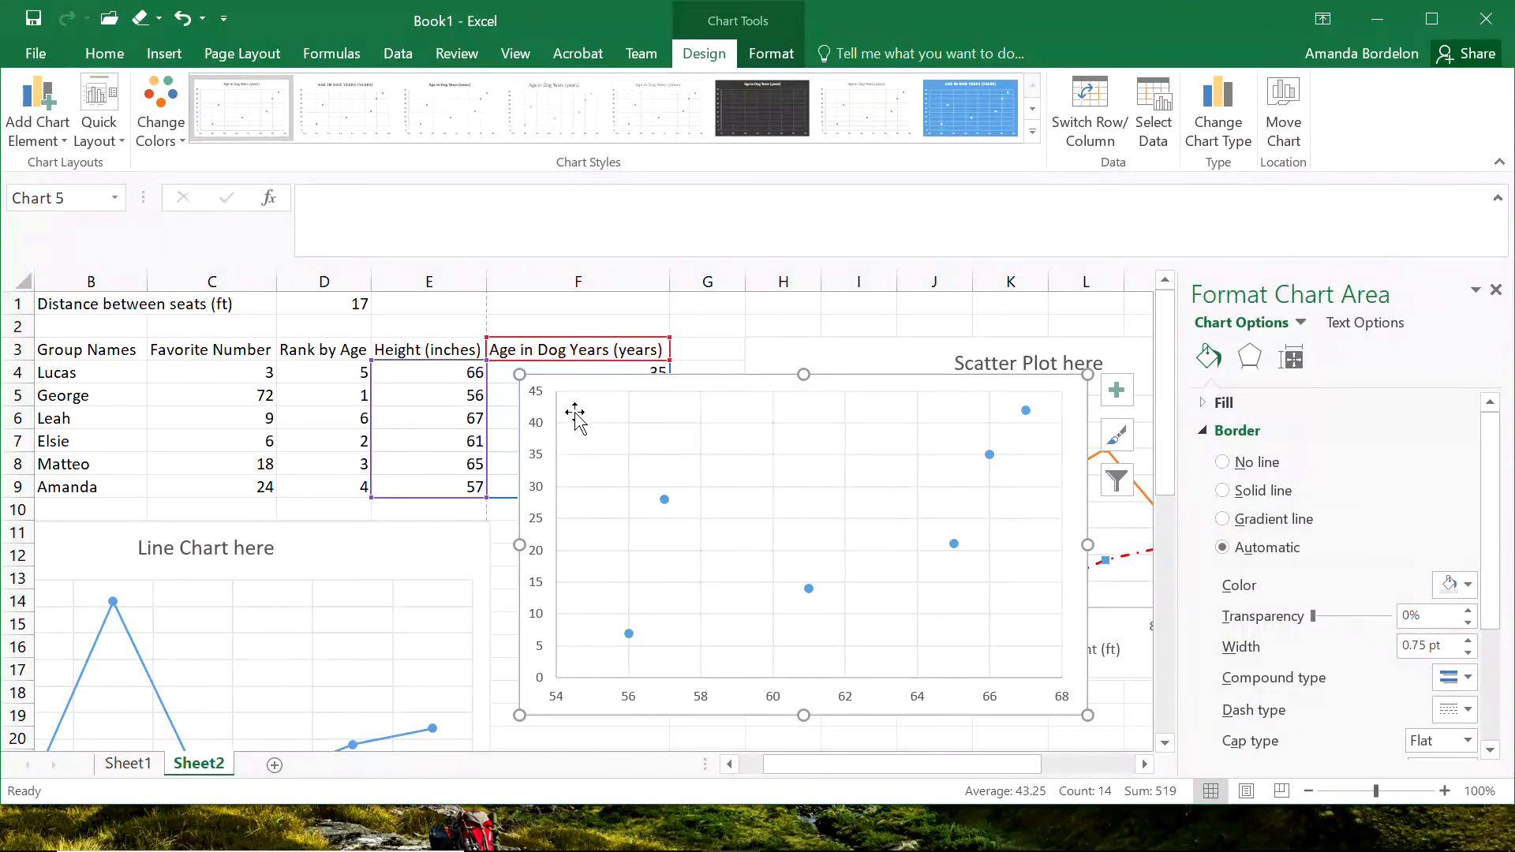
# Add a primary horizontal axis title to the new scatter chart and name it "Height (inches)".
pyautogui.click(20, 111)
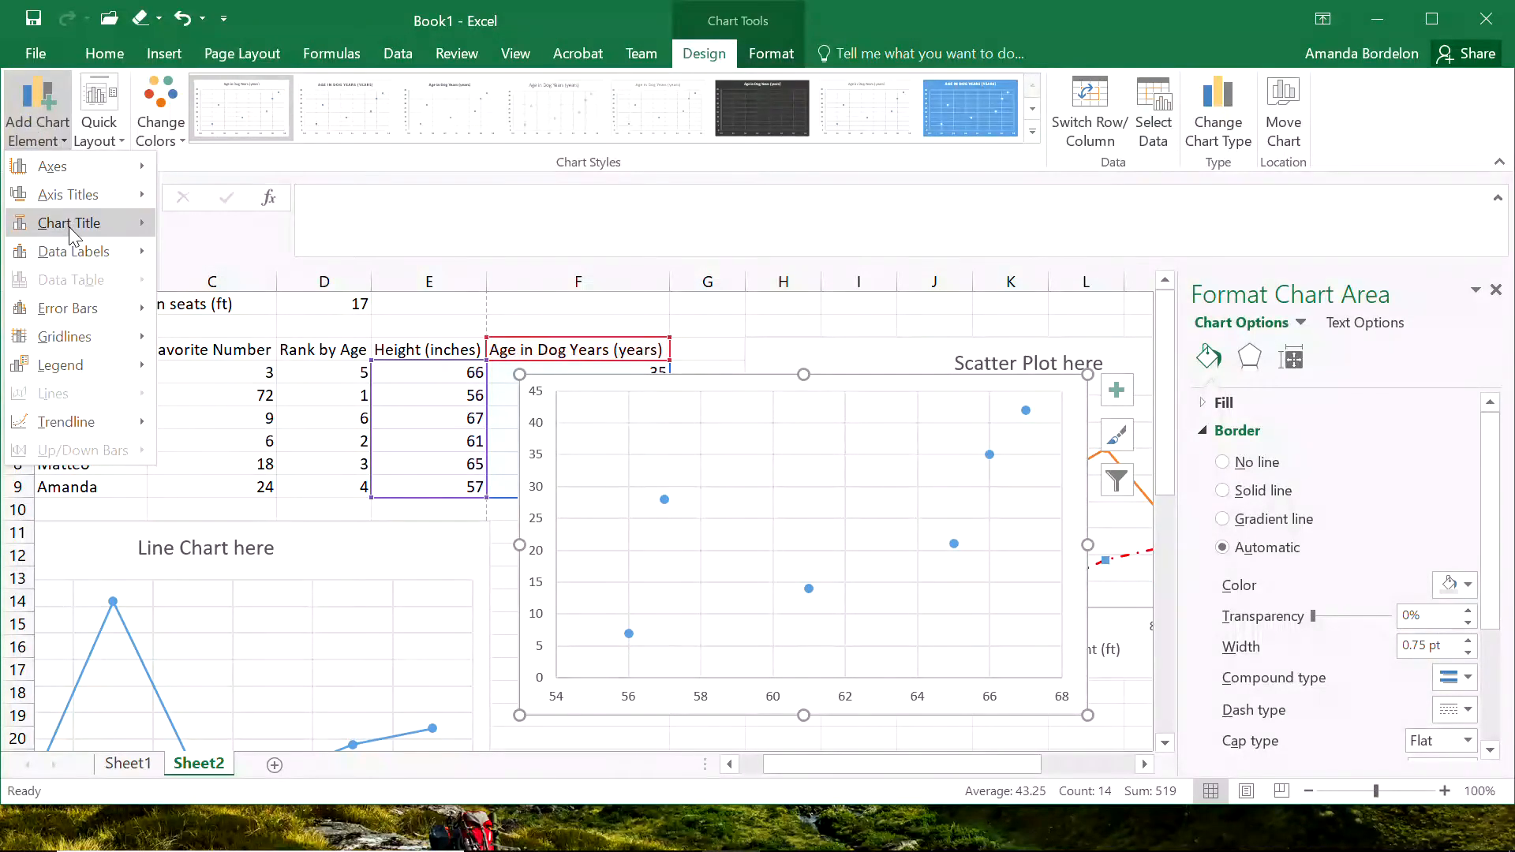
pyautogui.moveTo(95, 199)
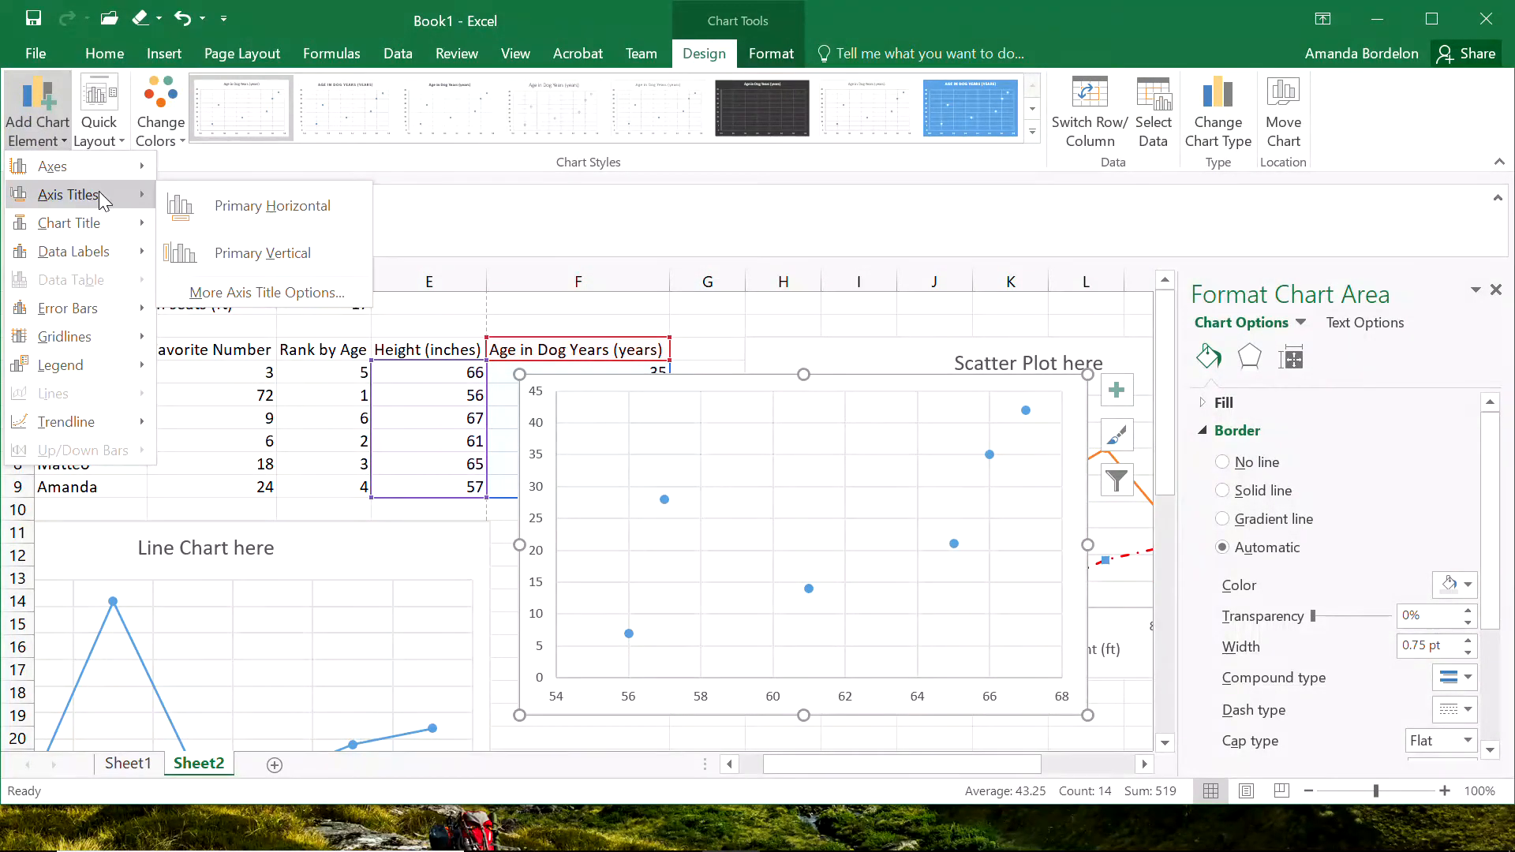
pyautogui.click(233, 209)
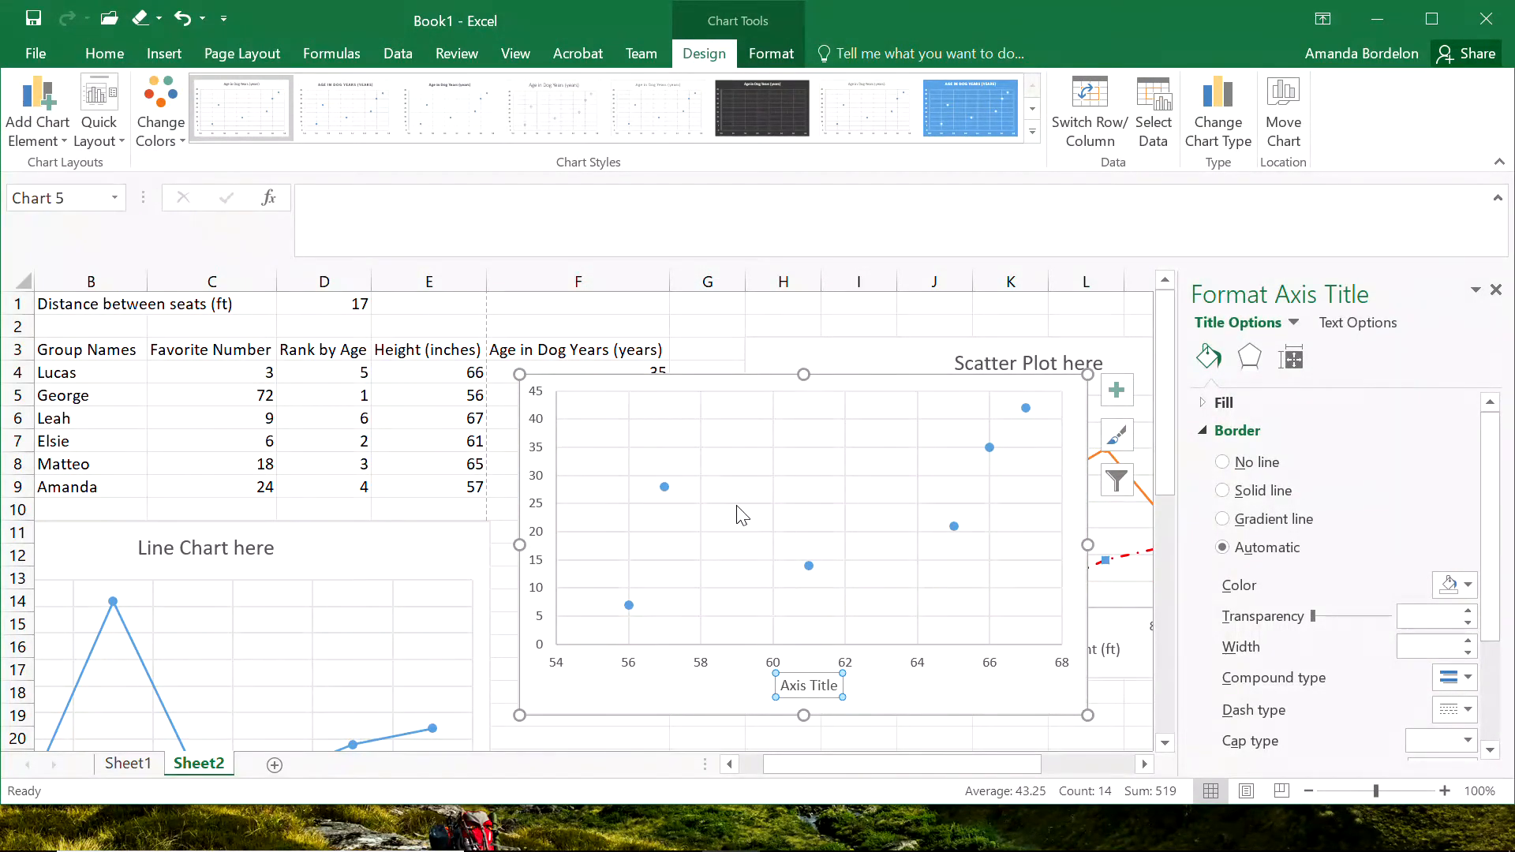
pyautogui.write('Height (inches')
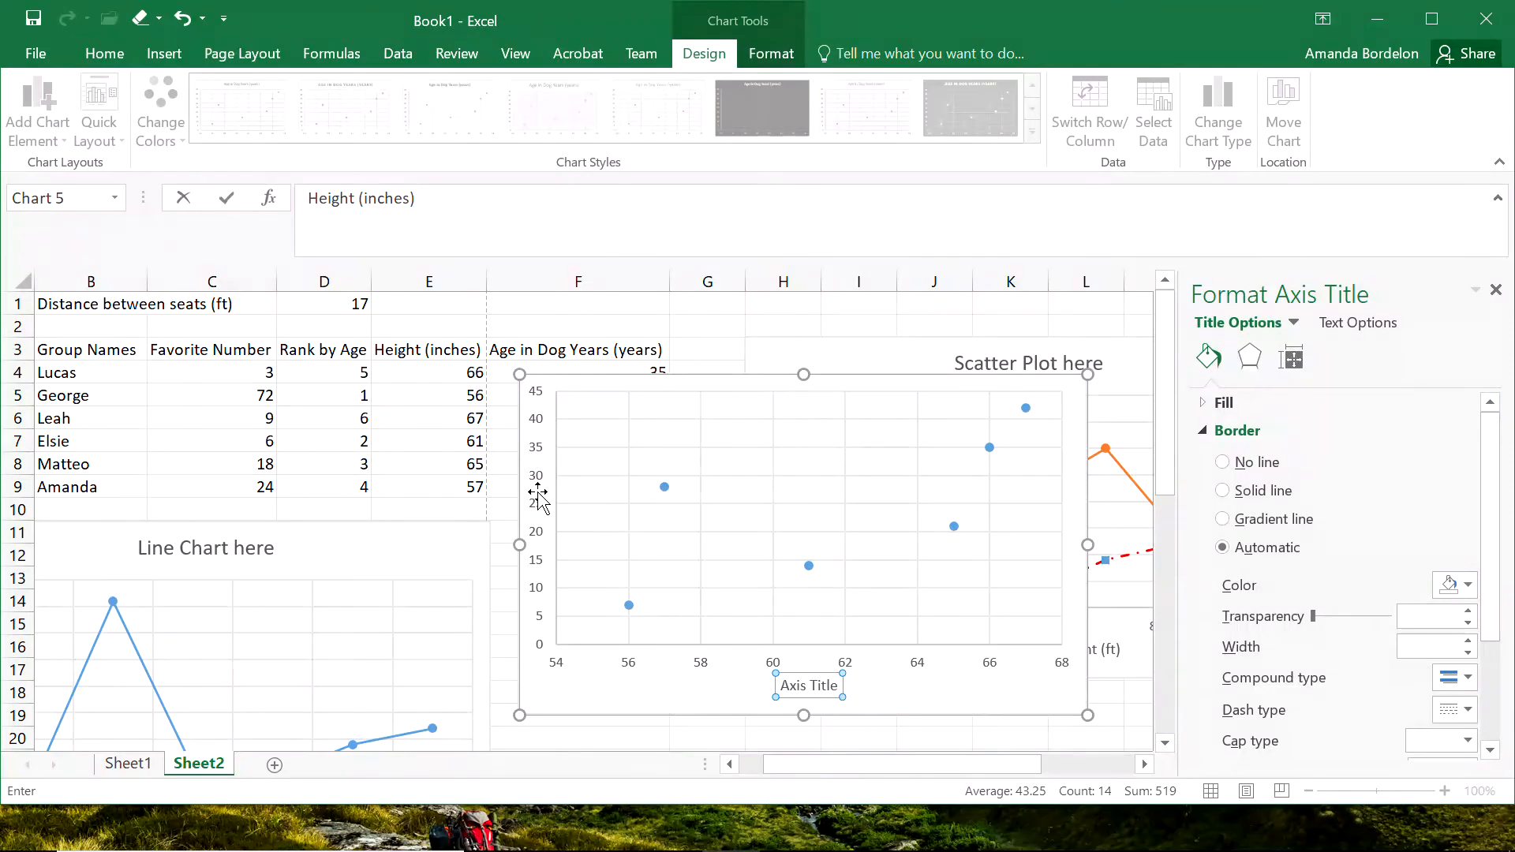
pyautogui.press('Return')
pyautogui.rightClick(540, 435)
pyautogui.press('Escape')
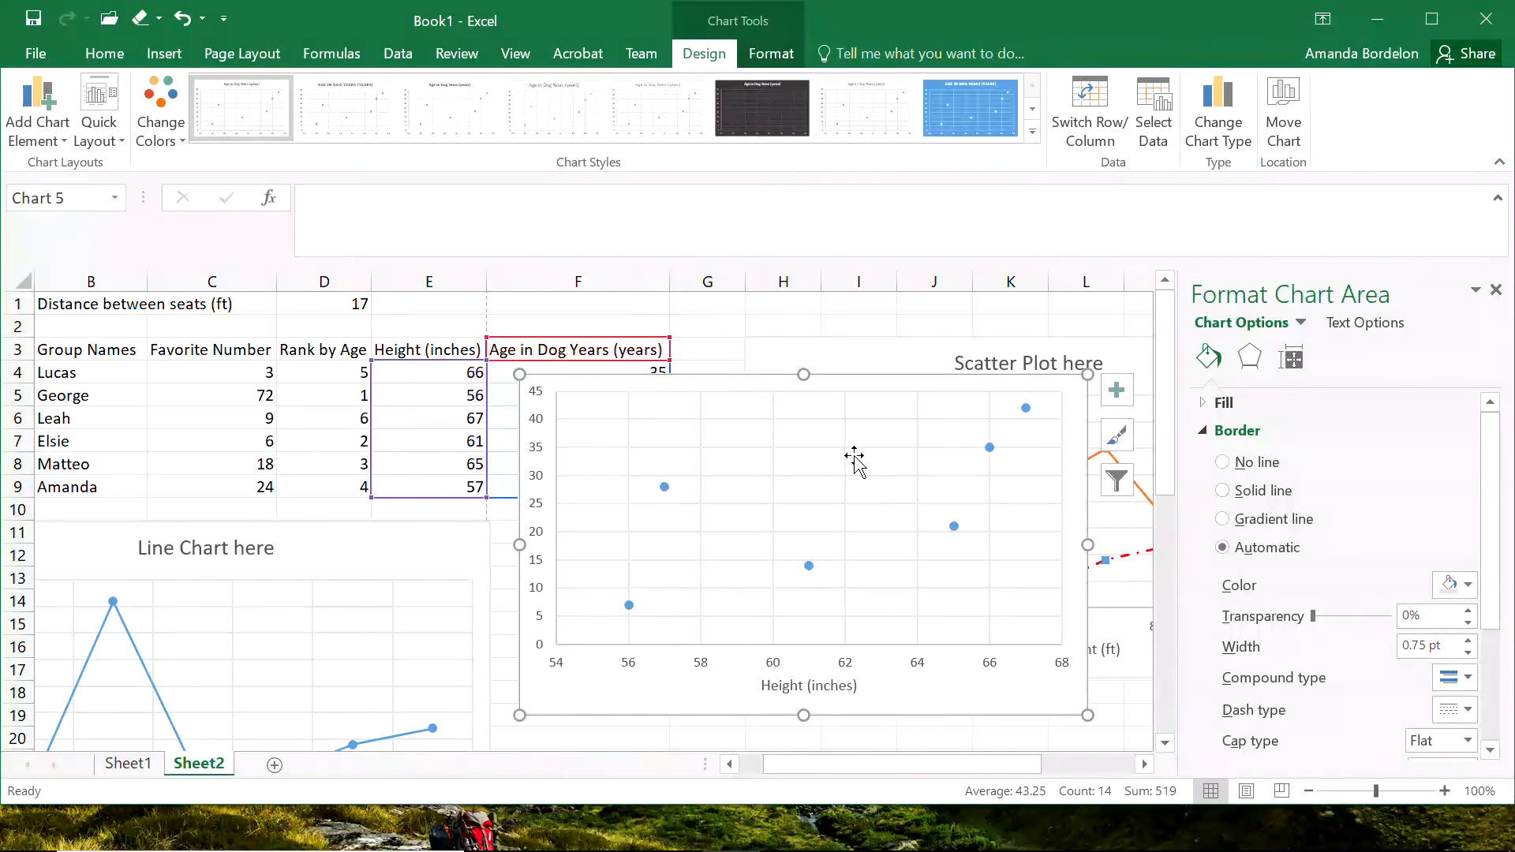
# Add a primary vertical axis title to the height versus dog-age scatter chart and name it "Dog Age (years)".
pyautogui.click(35, 127)
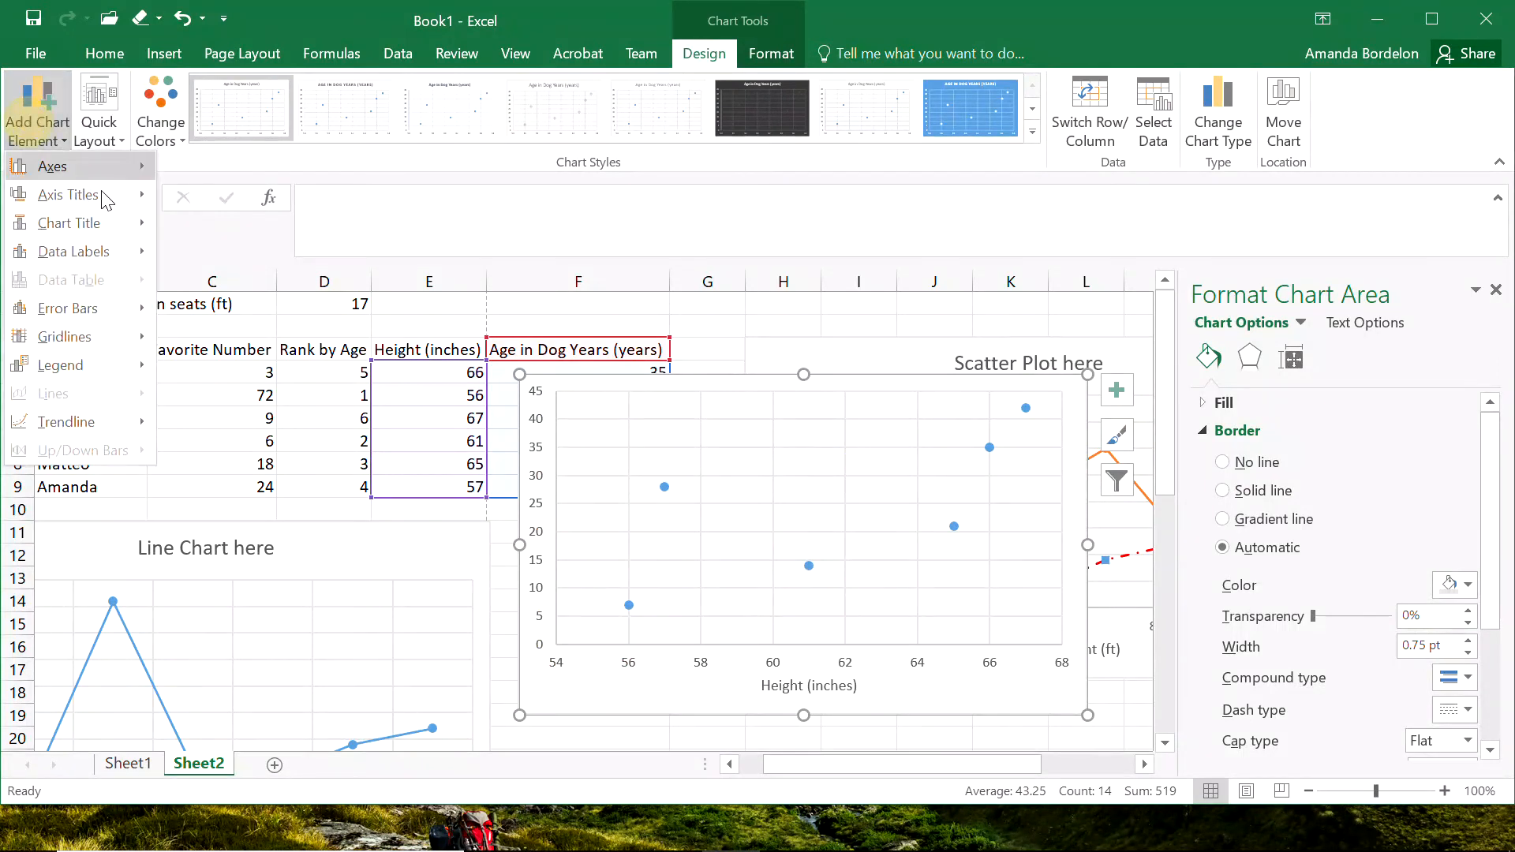
pyautogui.moveTo(106, 197)
pyautogui.click(252, 252)
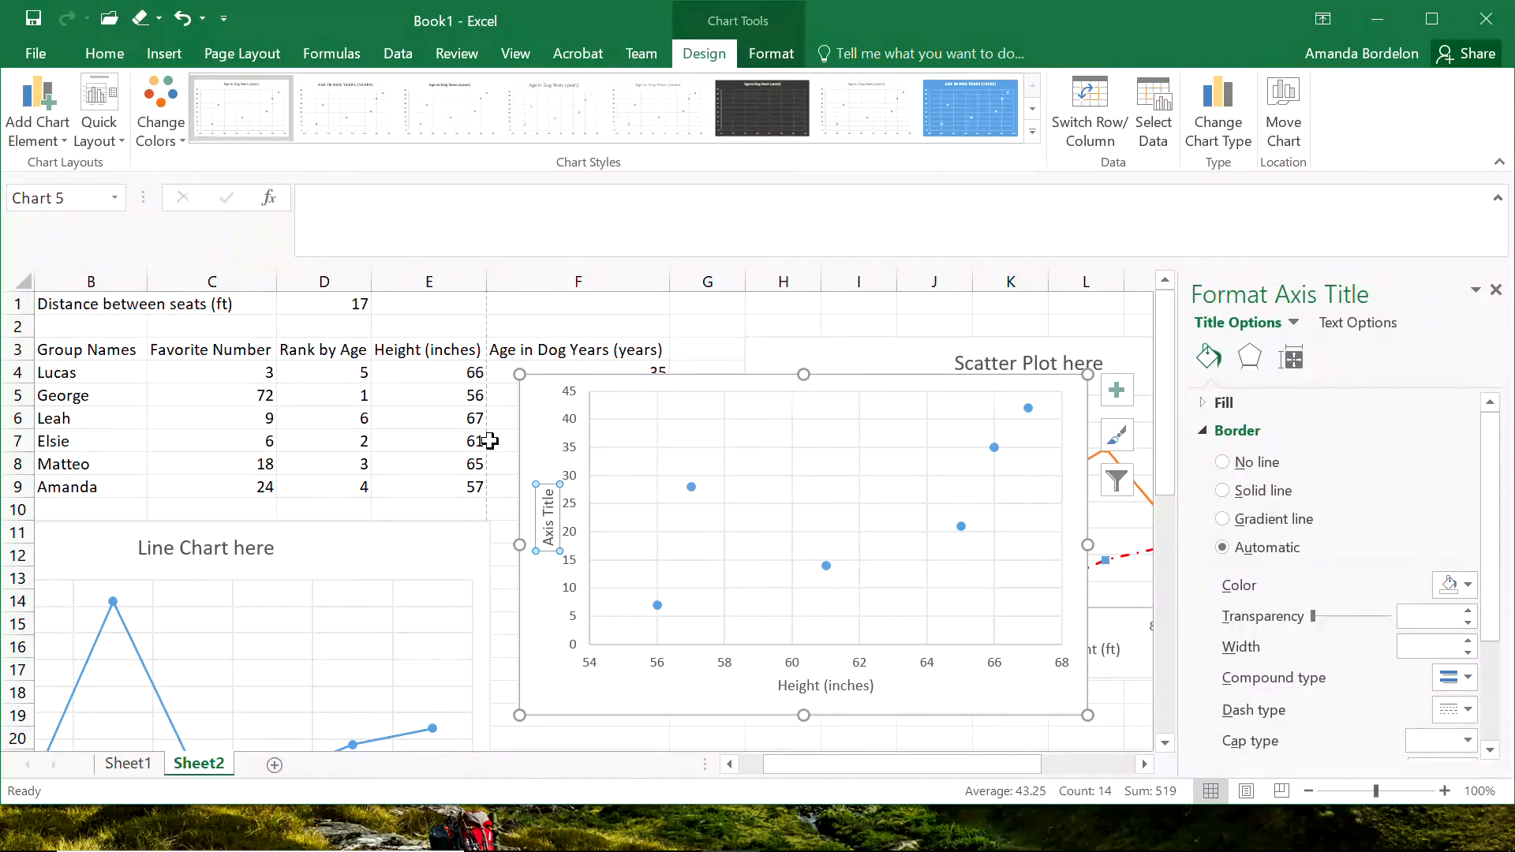
pyautogui.write('Age (years')
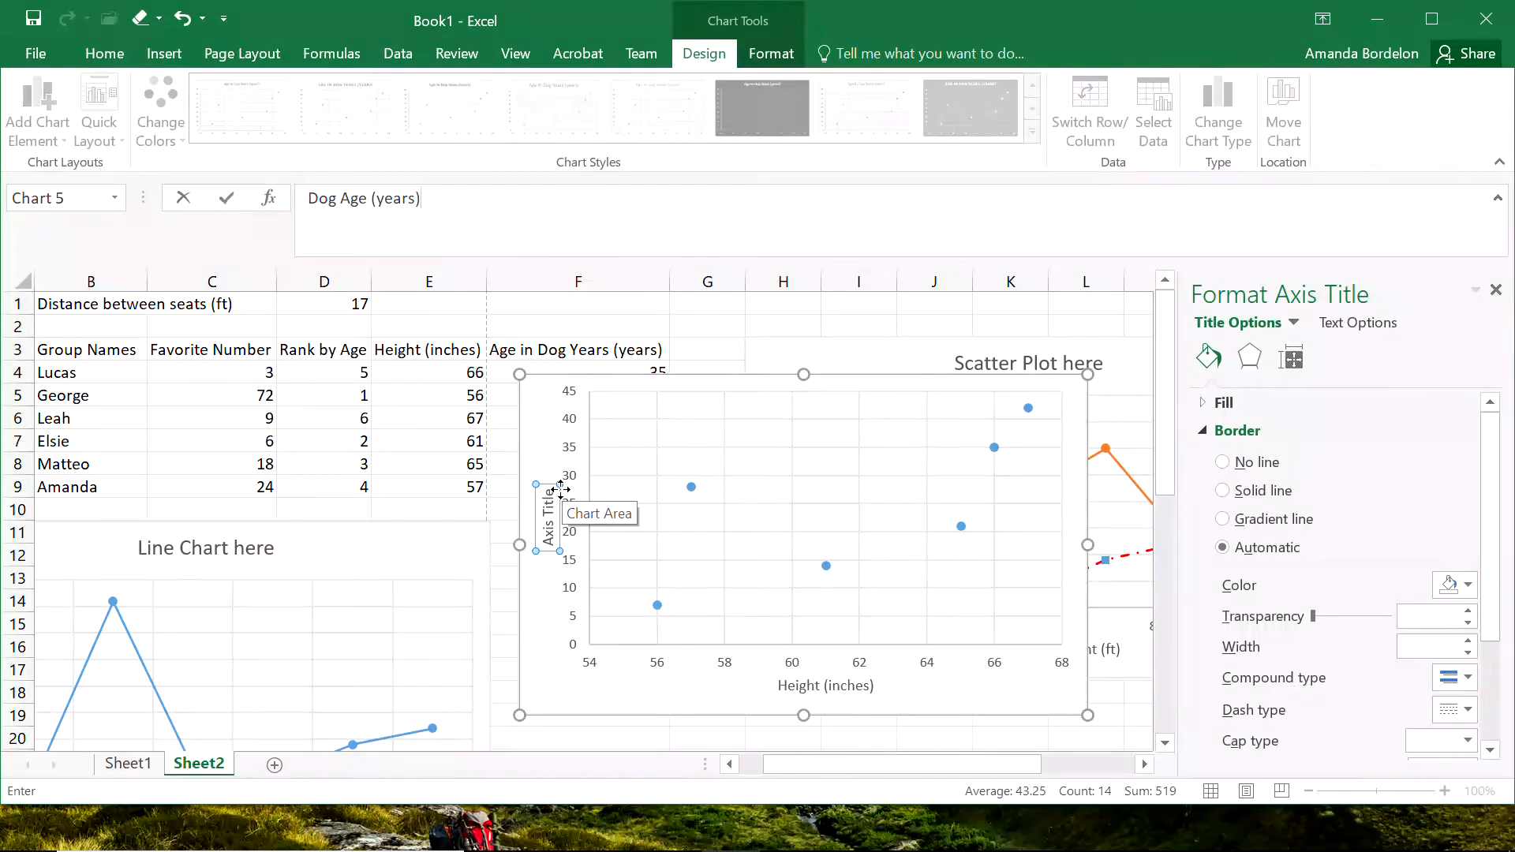
pyautogui.press('Return')
pyautogui.click(665, 731)
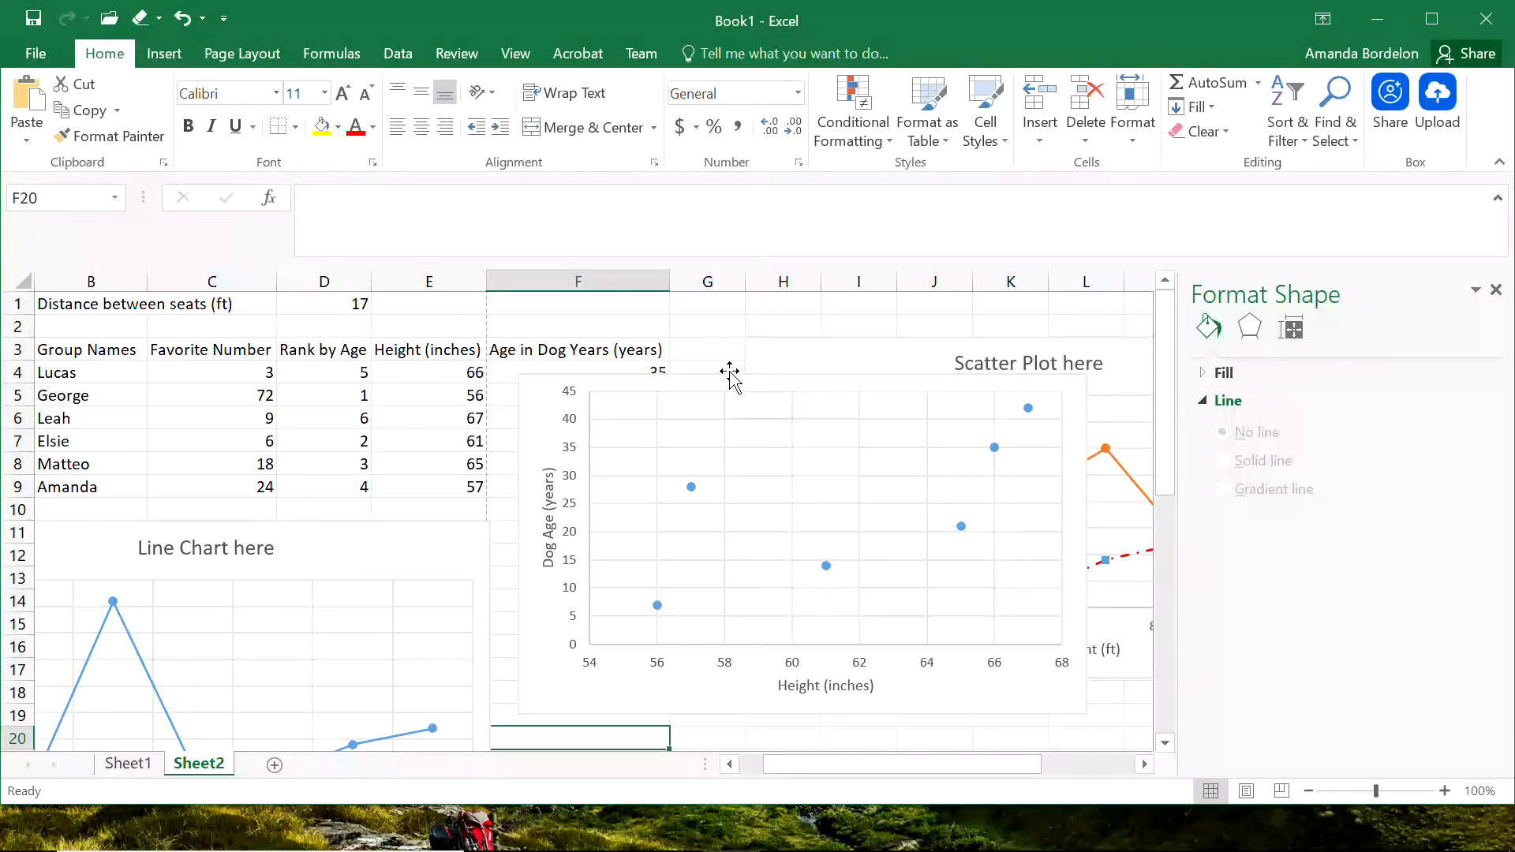
# Move the secondary-axis scatter chart down to column F around row 26, and shift the height versus dog-age scatter below the table's first rows.
pyautogui.moveTo(714, 379); pyautogui.dragTo(777, 395)
pyautogui.moveTo(1172, 376)
pyautogui.mouseDown()
pyautogui.moveTo(1189, 452)
pyautogui.moveTo(1200, 402)
pyautogui.moveTo(1174, 405)
pyautogui.moveTo(1167, 374)
pyautogui.mouseUp()
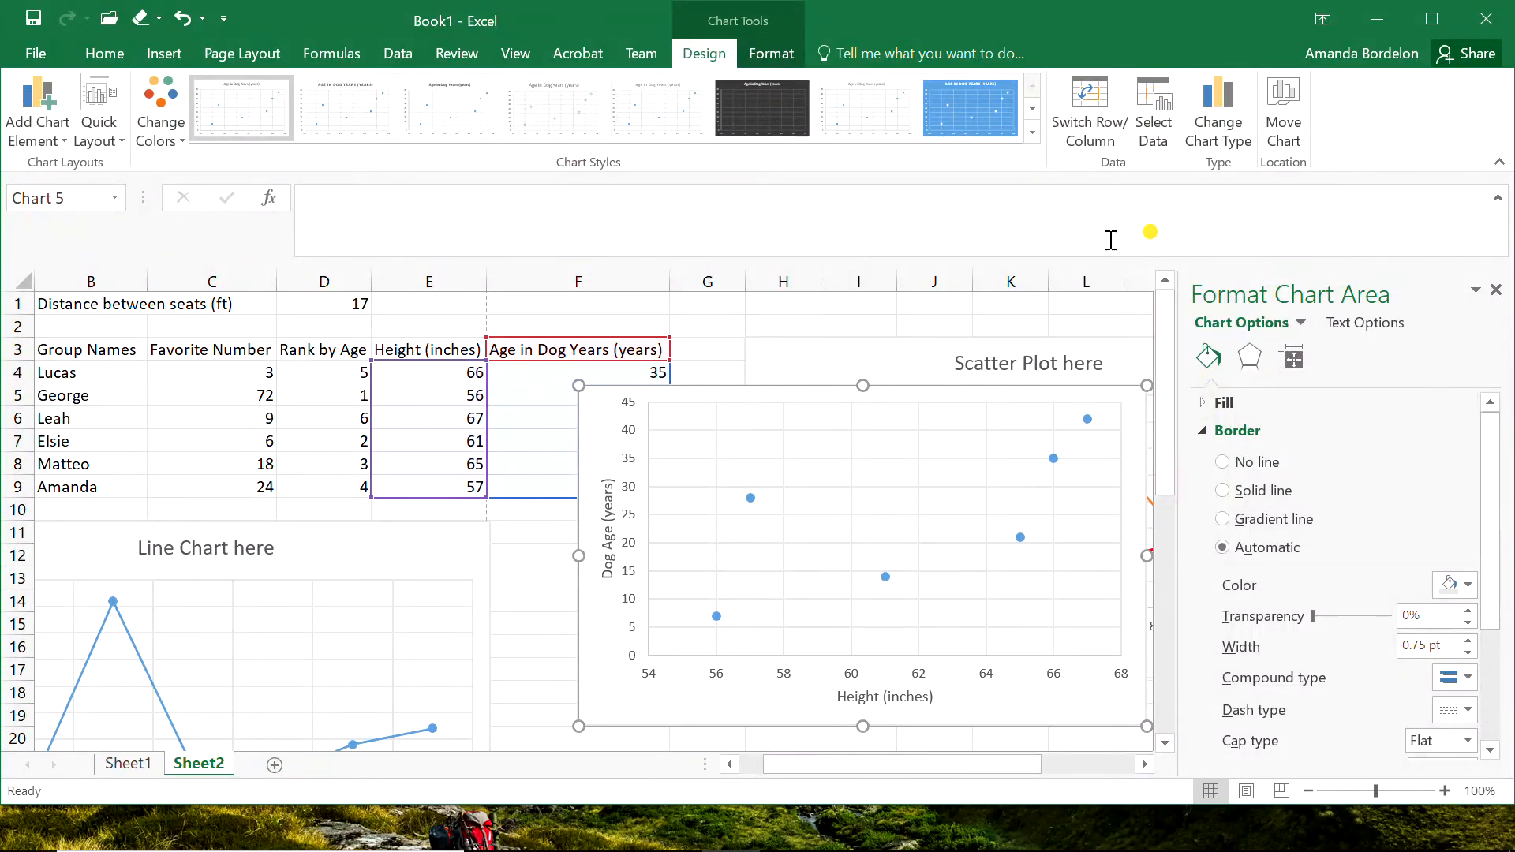
pyautogui.moveTo(812, 363); pyautogui.dragTo(601, 369)
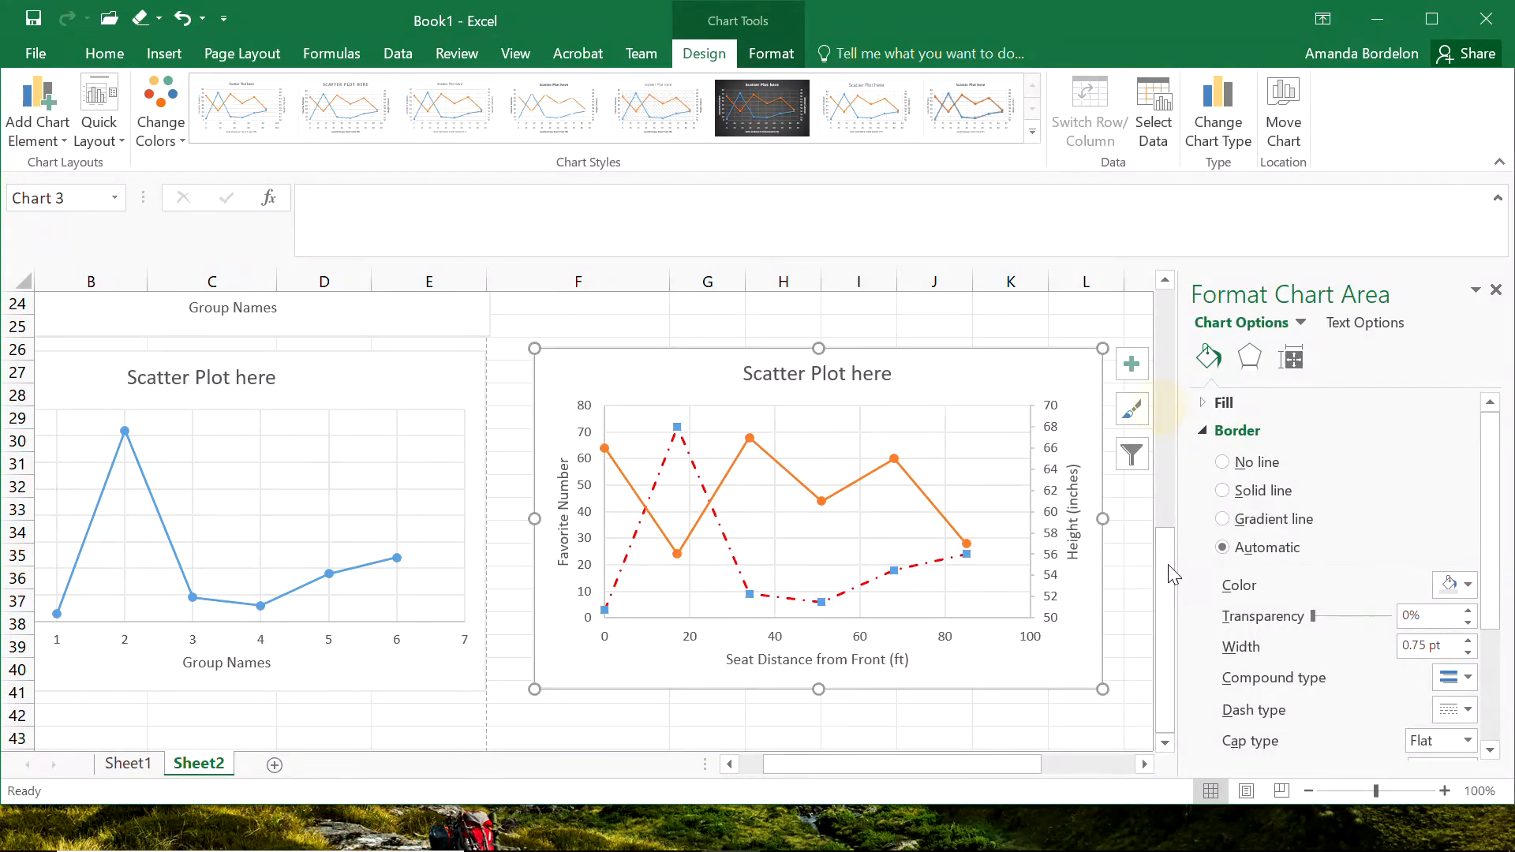
pyautogui.scroll(8, 1173, 575)
pyautogui.click(888, 394)
pyautogui.moveTo(889, 394); pyautogui.dragTo(504, 426)
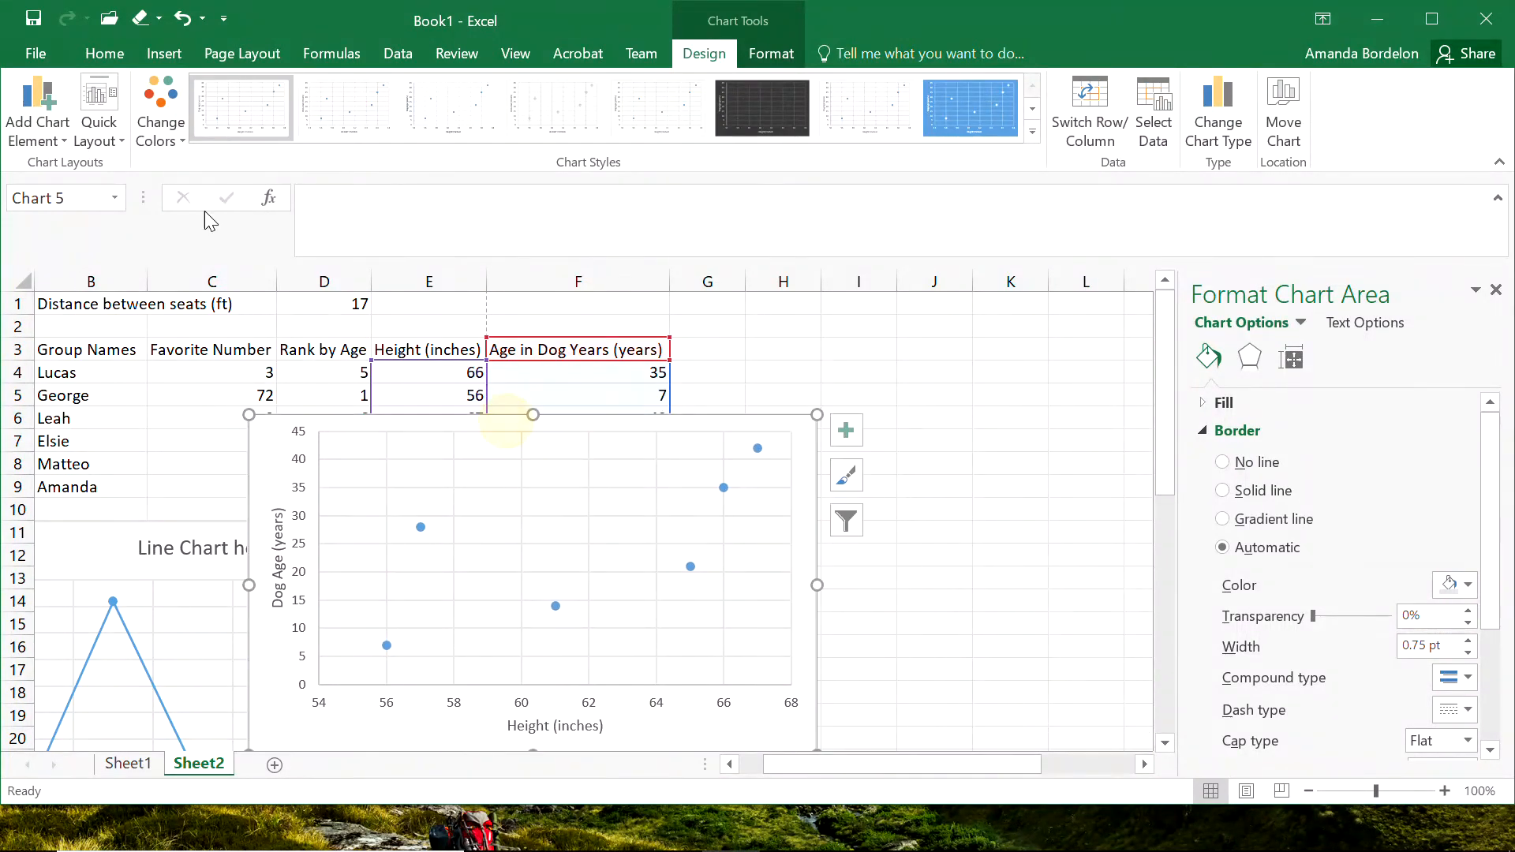
# Add a title above the height versus dog-age chart reading "Scatter of height vs age".
pyautogui.click(37, 126)
pyautogui.moveTo(103, 223)
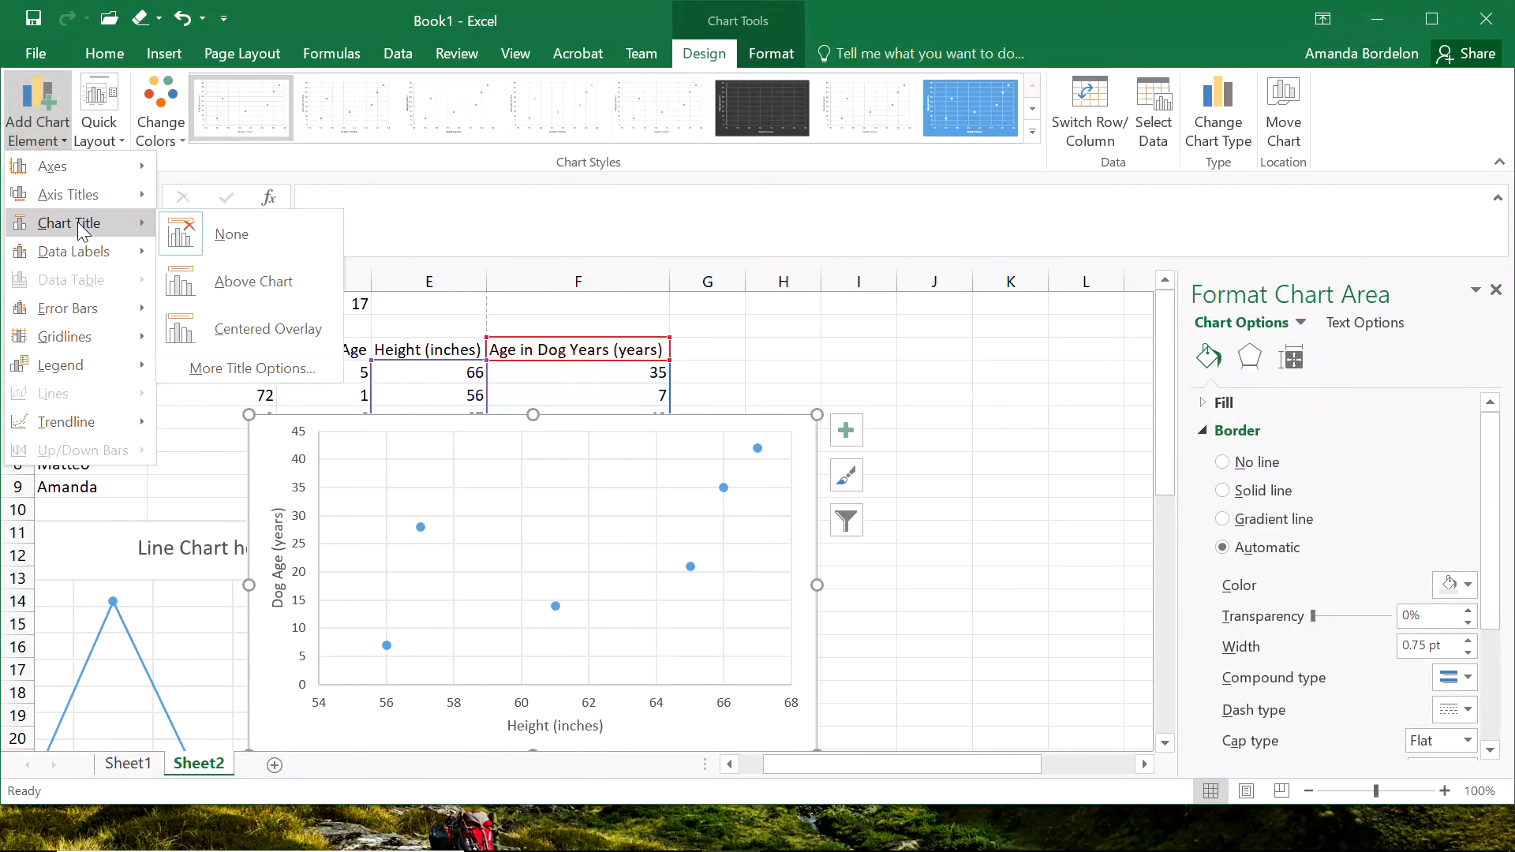
pyautogui.click(258, 282)
pyautogui.write('Scatter of height v')
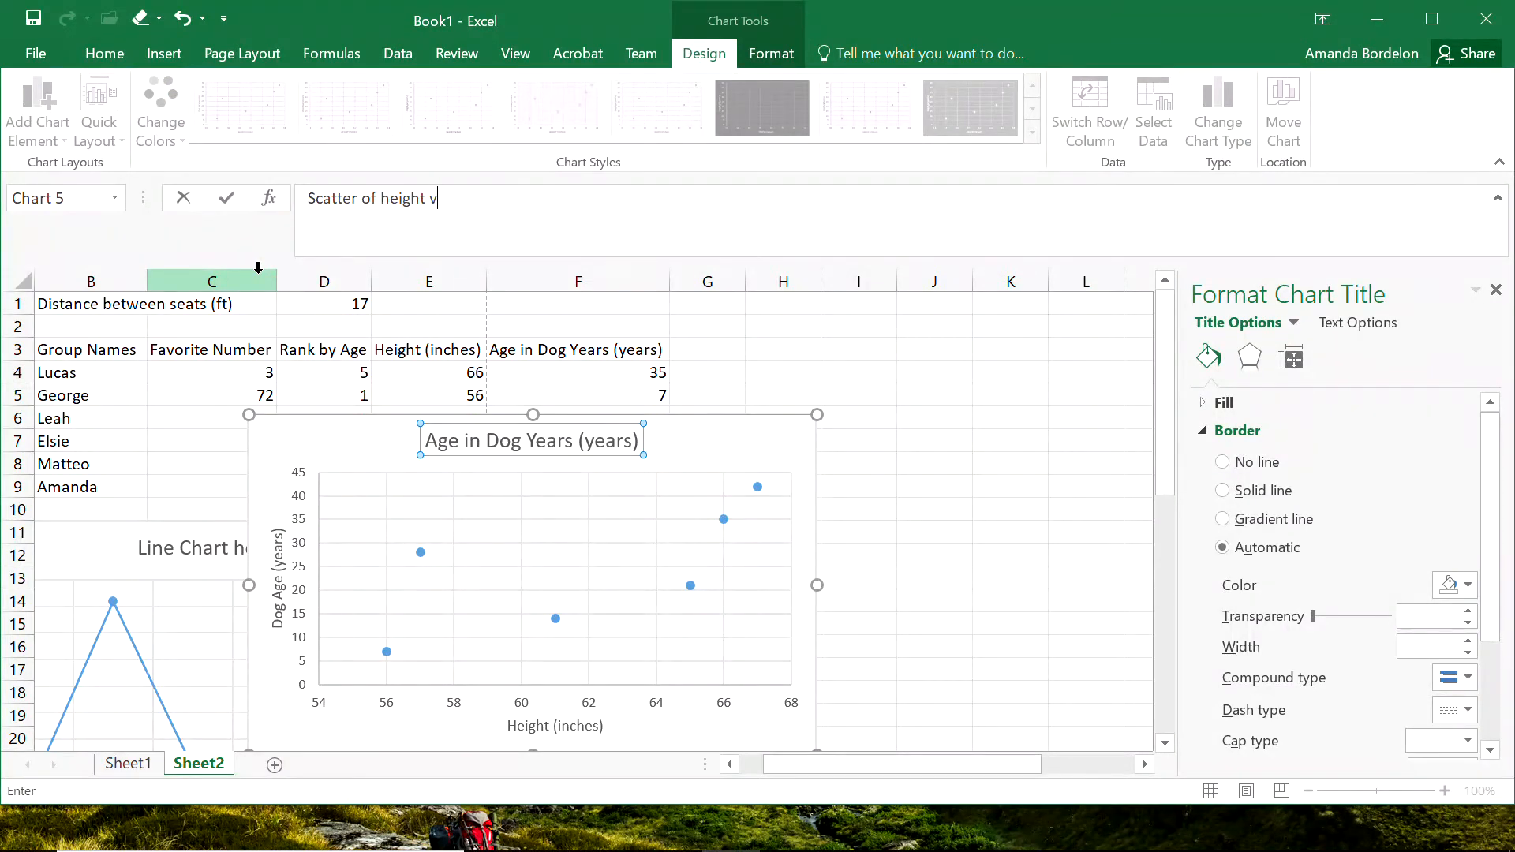
pyautogui.write('s age')
pyautogui.press('Return')
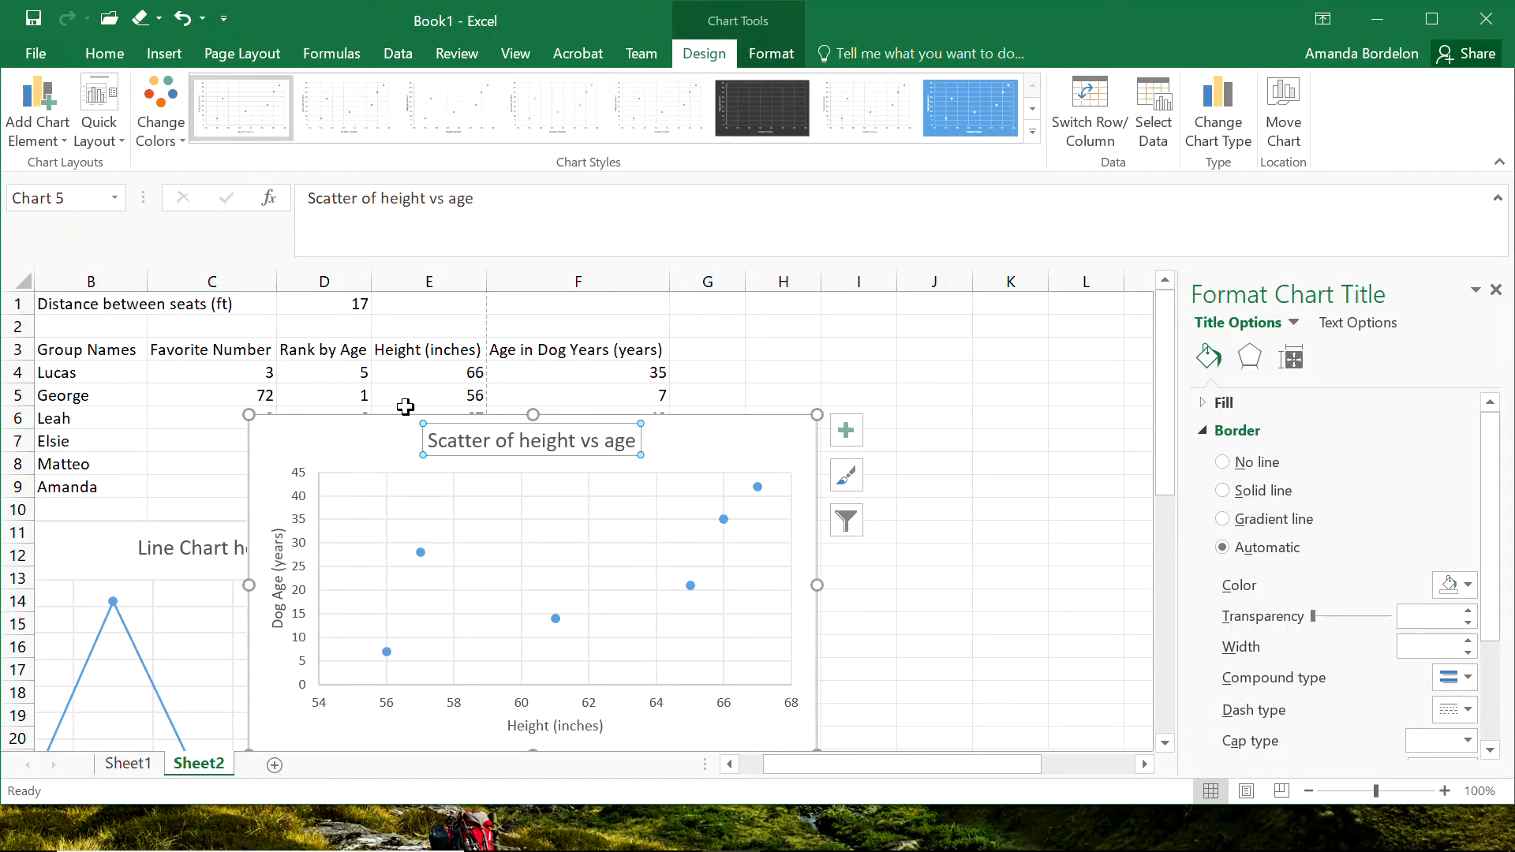
# Move the "Scatter of height vs age" chart up over the table and paste a copy of it at cell H3.
pyautogui.moveTo(680, 418); pyautogui.dragTo(541, 369)
pyautogui.hotkey('ctrl', 'c')
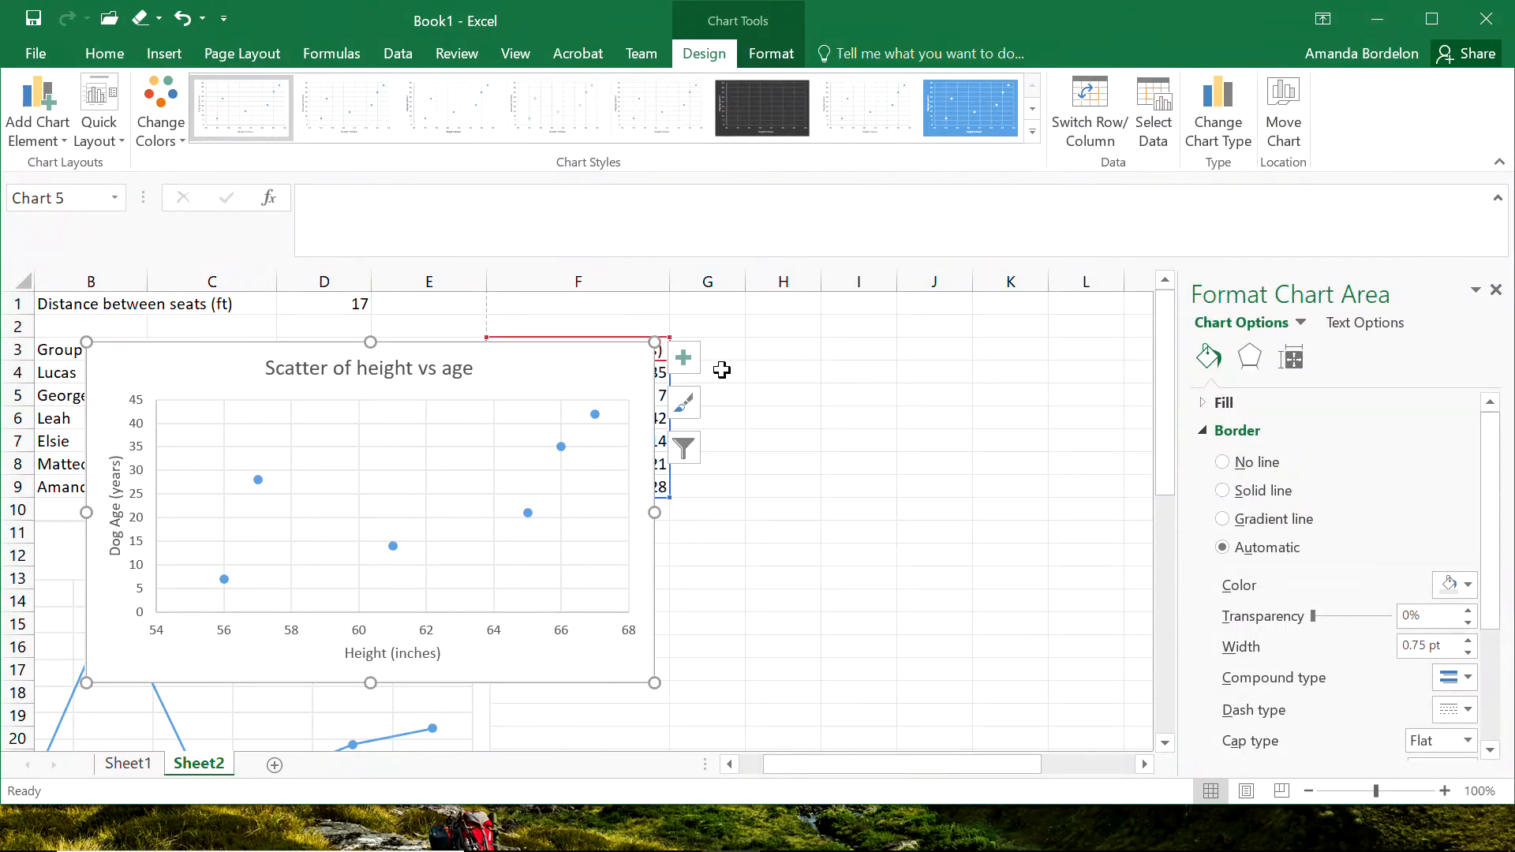
pyautogui.click(747, 348)
pyautogui.hotkey('ctrl', 'v')
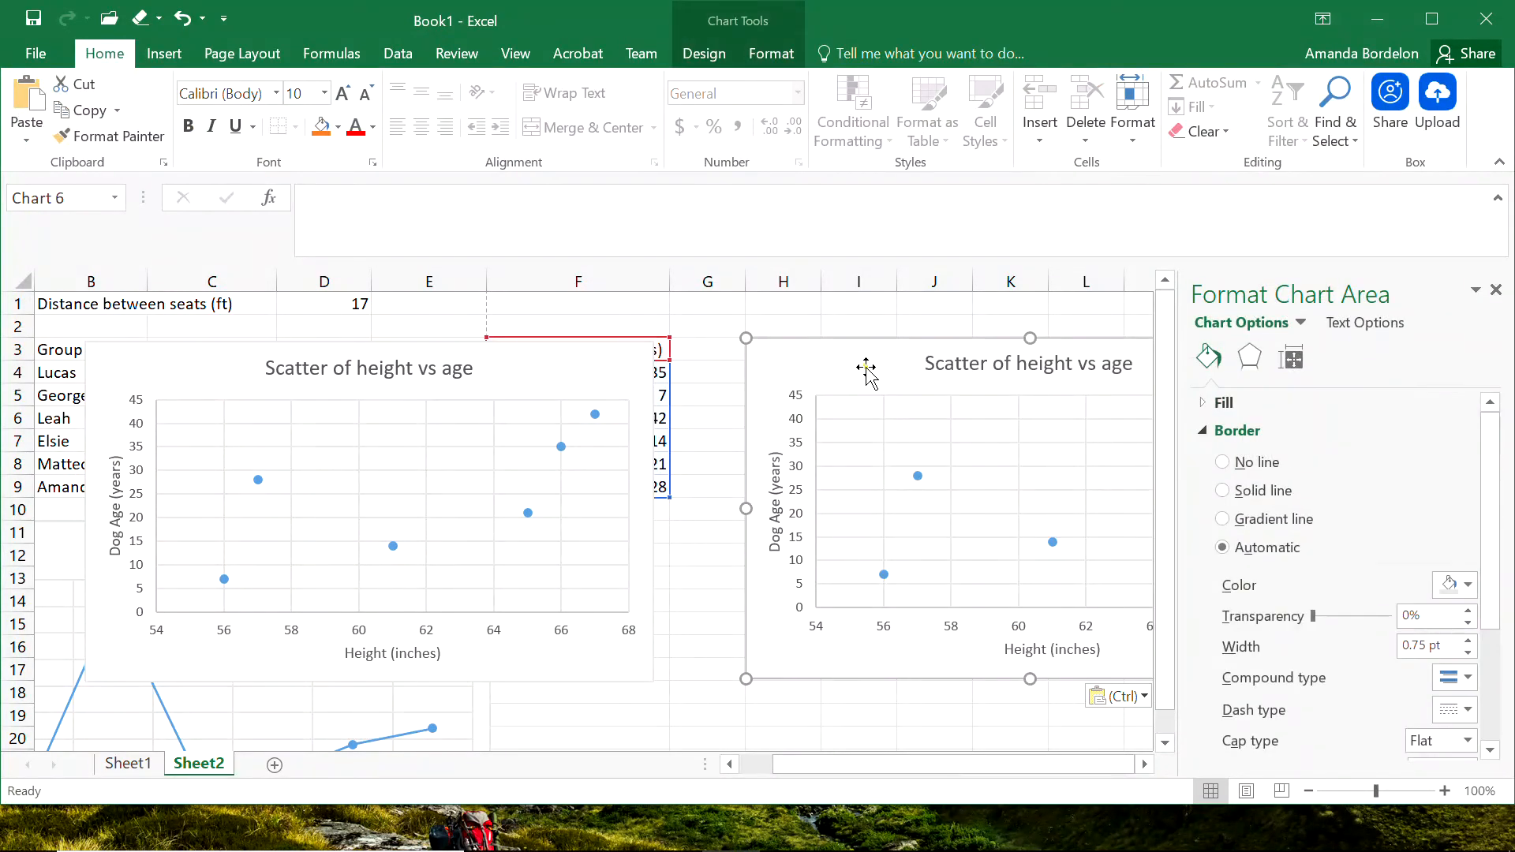
# Change the copied height versus age chart to a line chart and examine how it plots the heights.
pyautogui.click(704, 53)
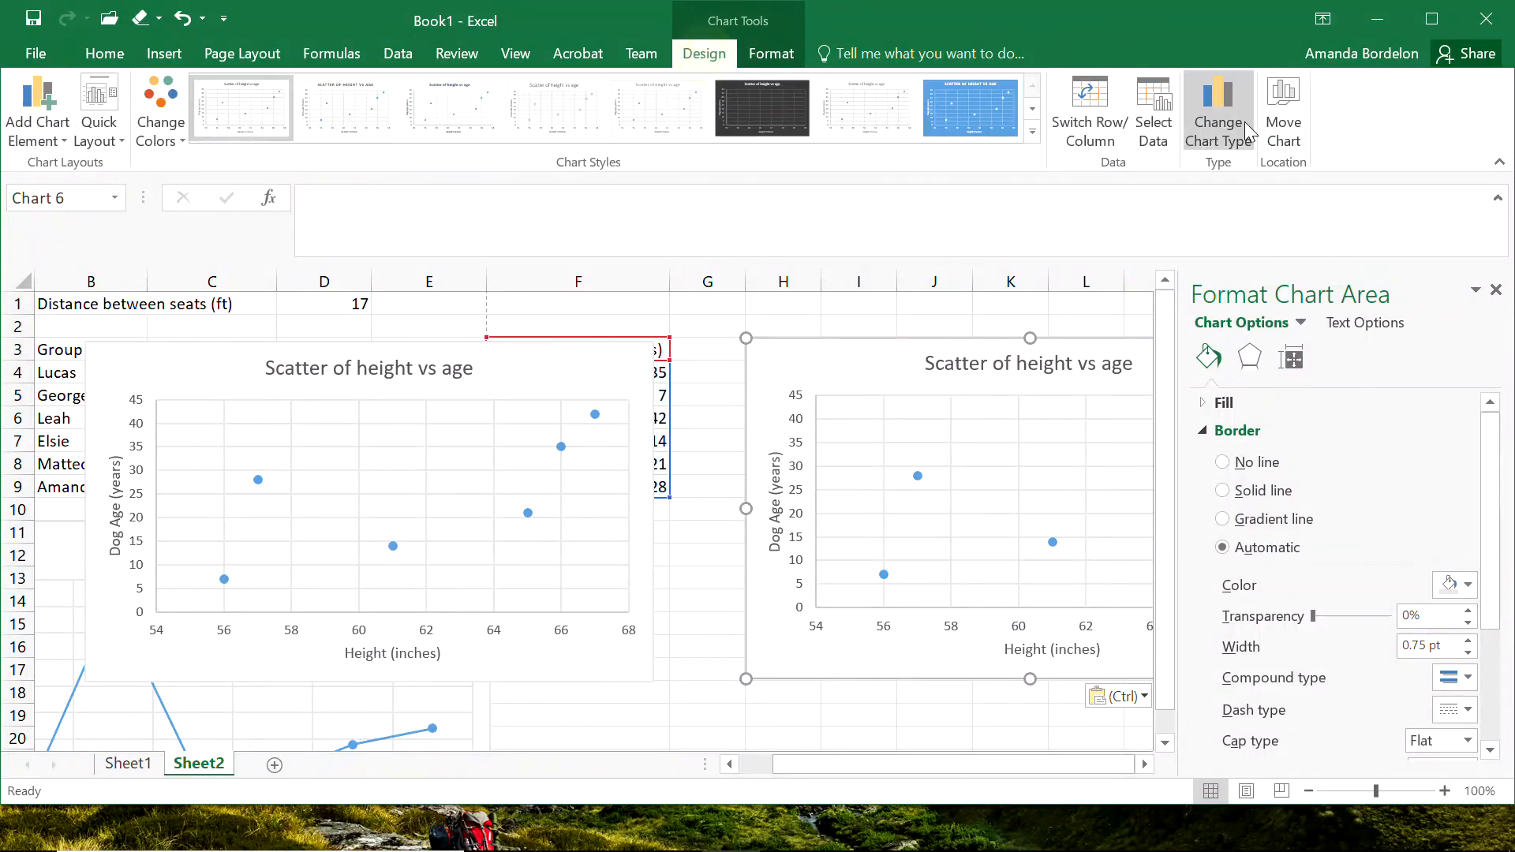
pyautogui.click(1217, 111)
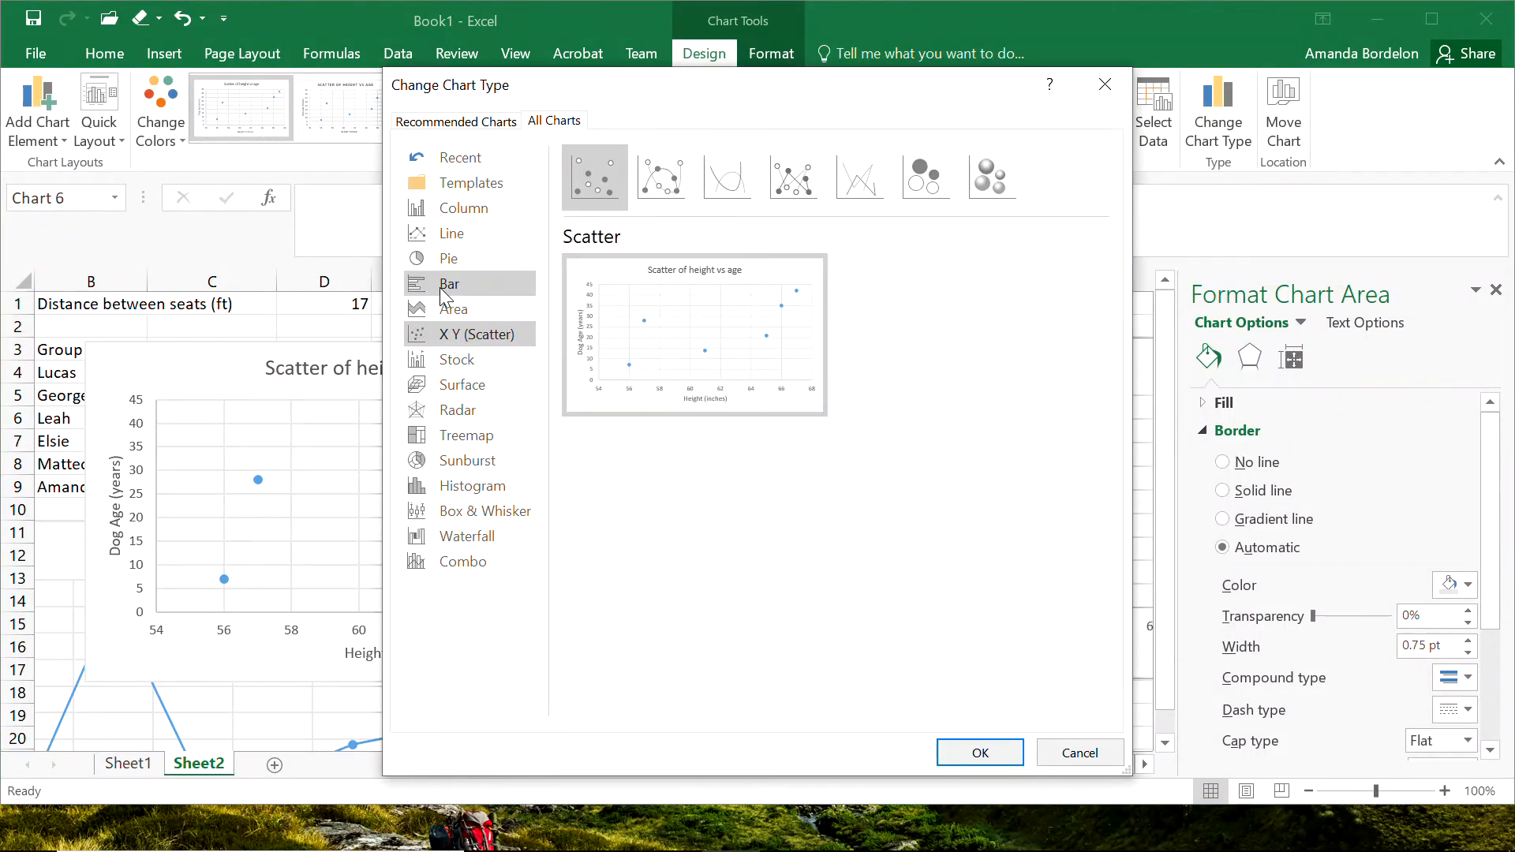
pyautogui.click(448, 233)
pyautogui.click(983, 752)
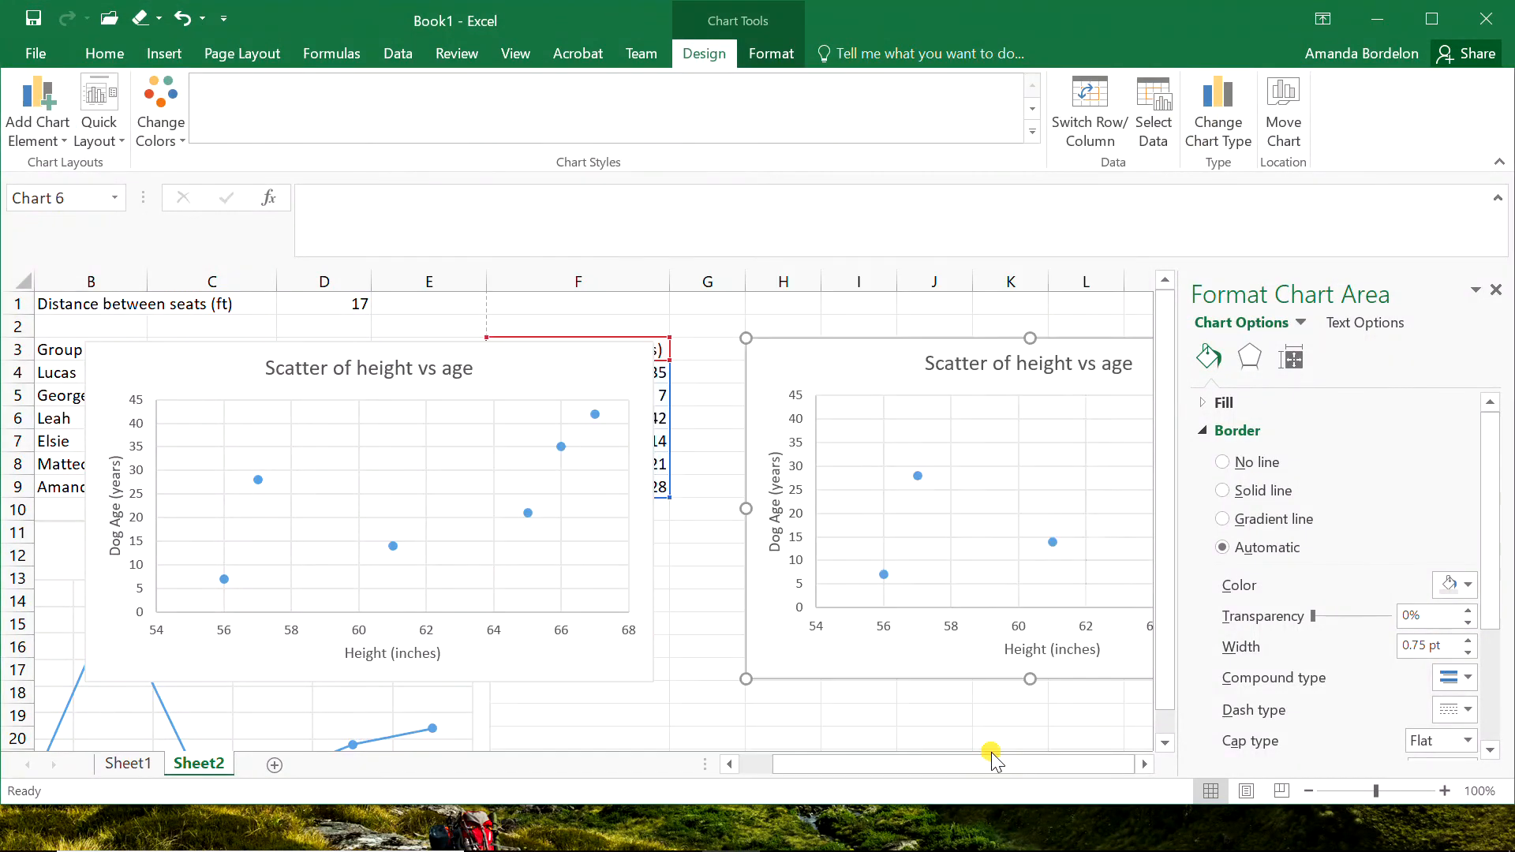
pyautogui.click(695, 698)
pyautogui.moveTo(949, 764); pyautogui.dragTo(1001, 780)
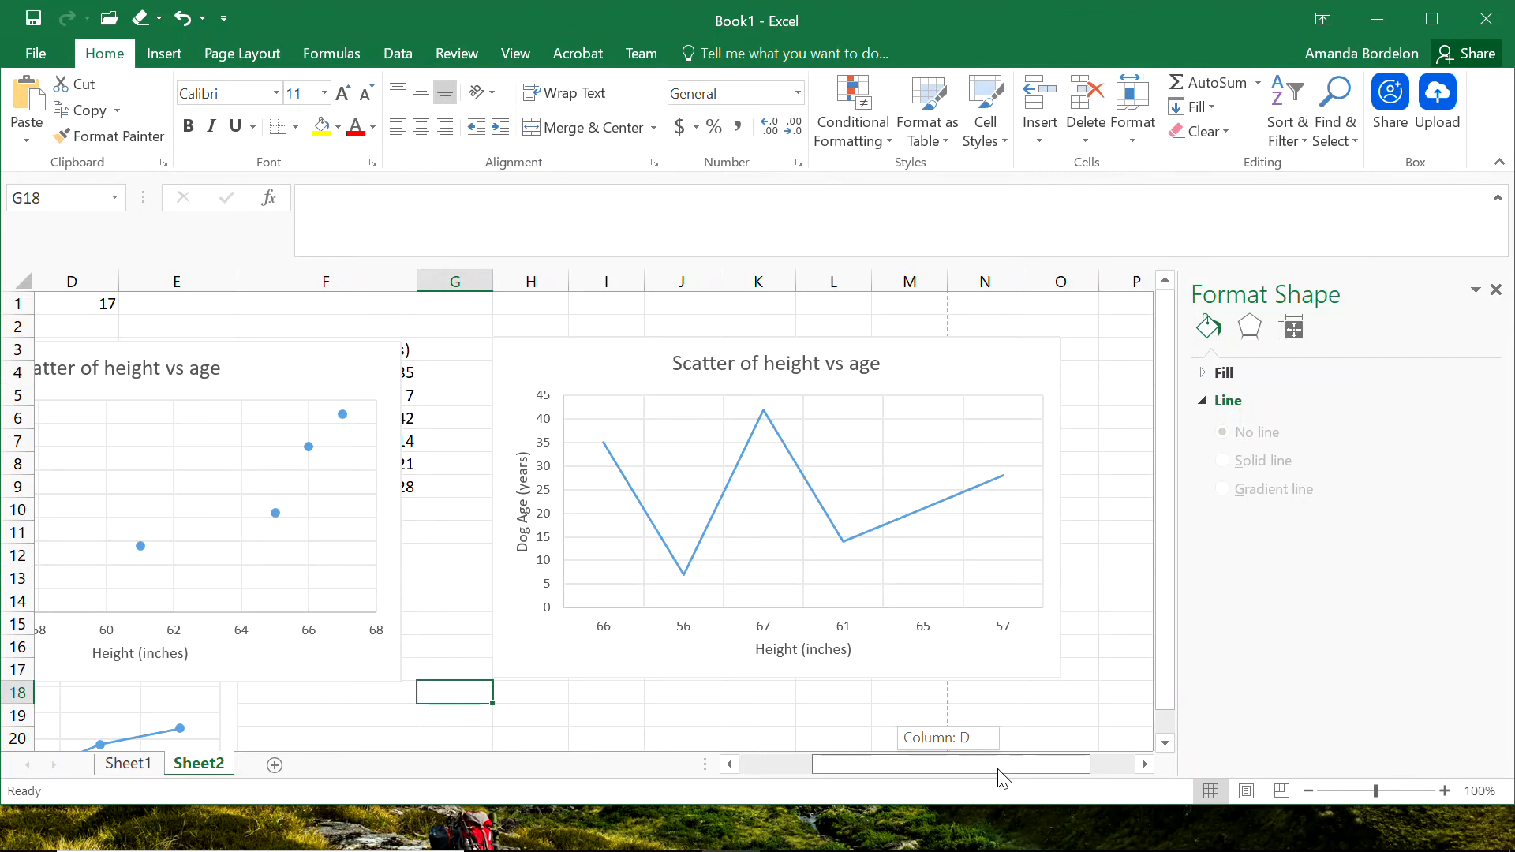
pyautogui.moveTo(1002, 779); pyautogui.dragTo(998, 778)
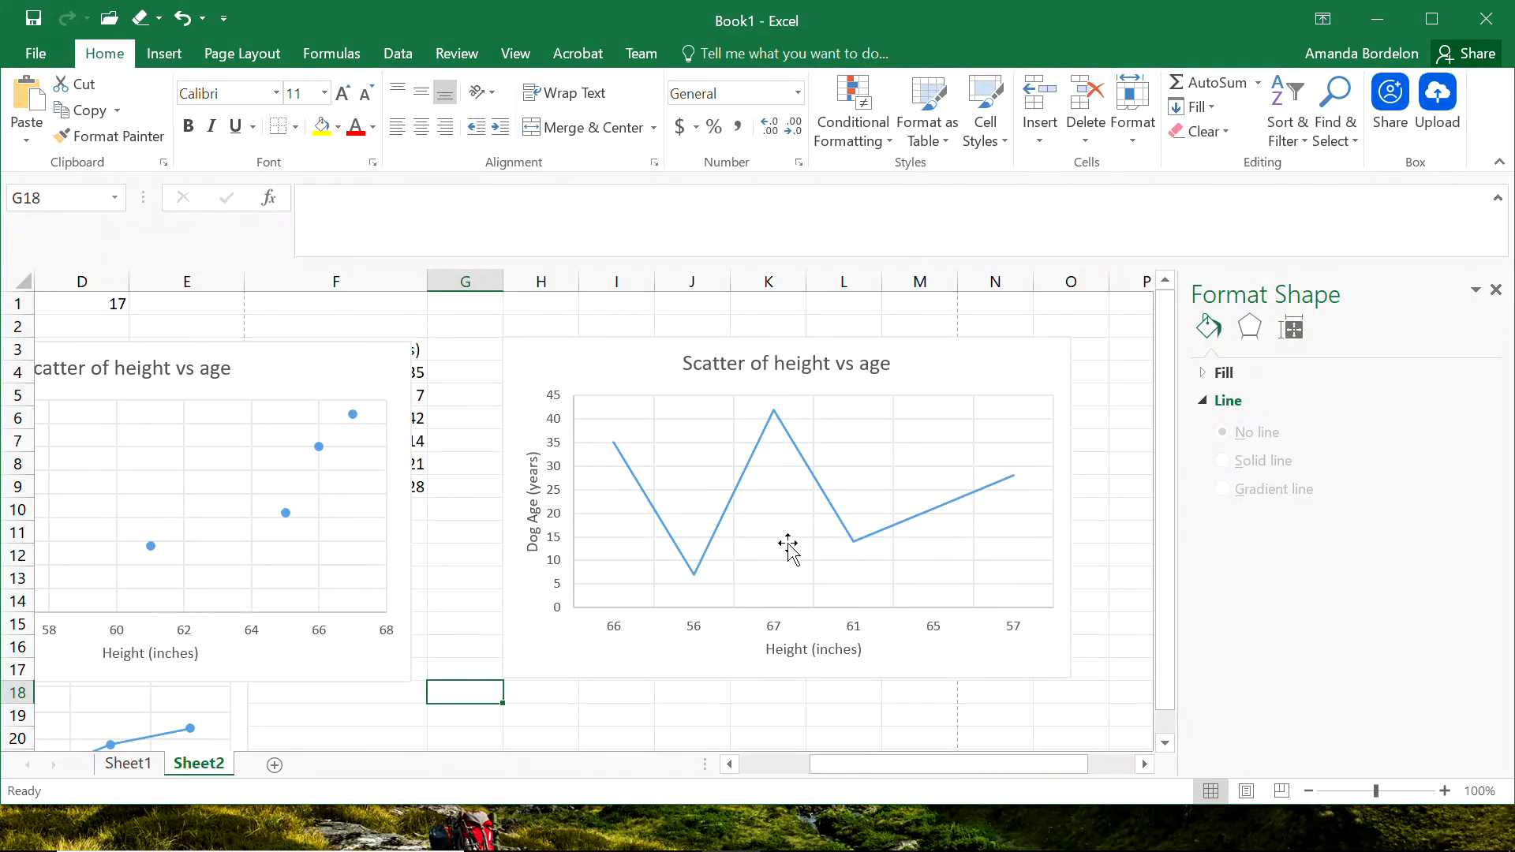
pyautogui.moveTo(625, 461)
# Retitle the line chart "Line chart of height vs age - not useful for trendlines", with a line break before the hyphen.
pyautogui.moveTo(853, 761); pyautogui.dragTo(915, 762)
pyautogui.click(509, 377)
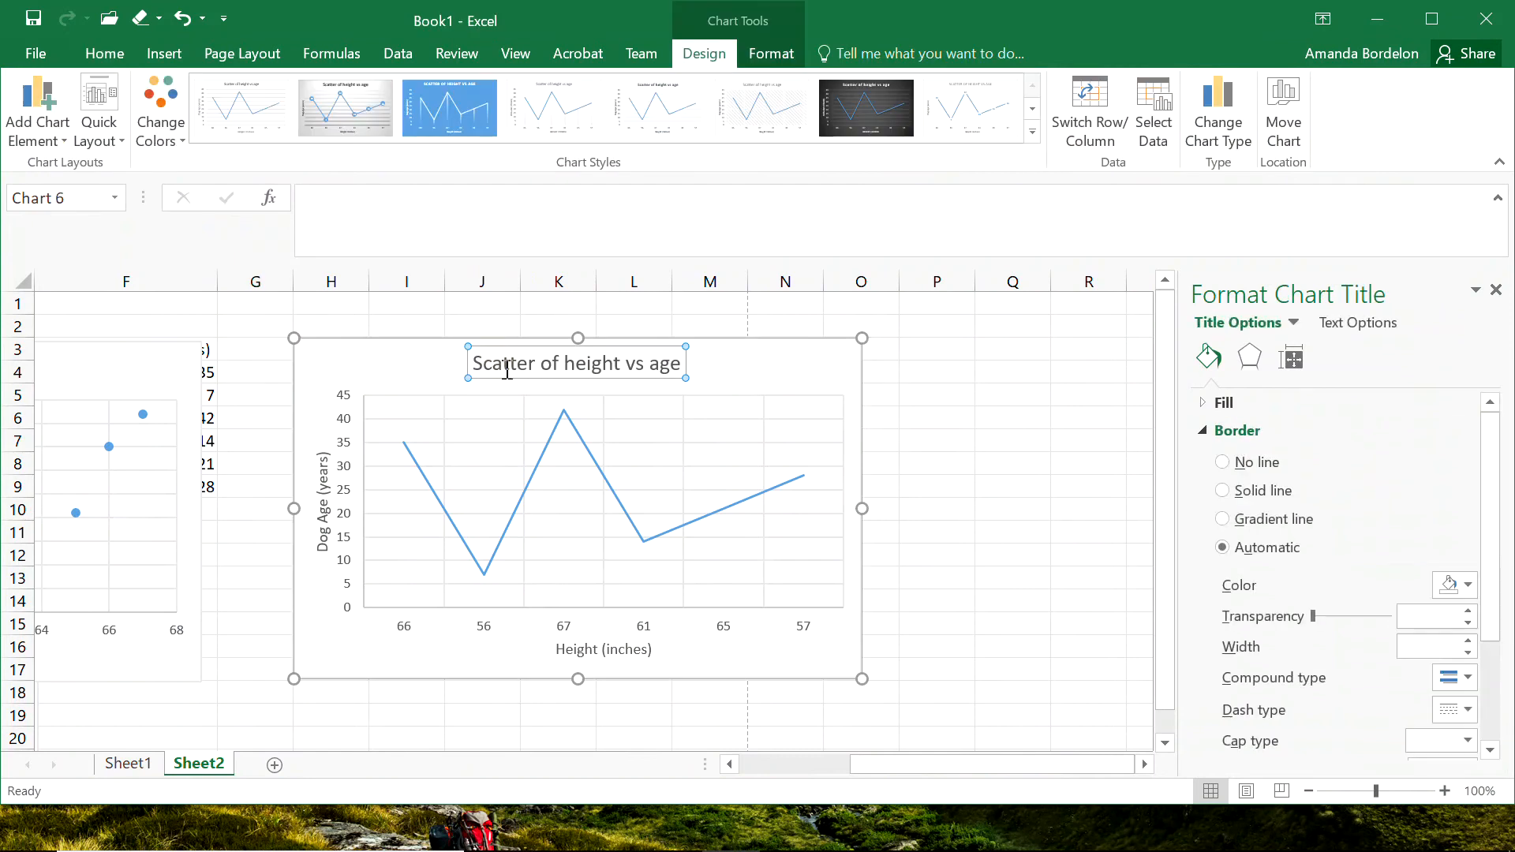
pyautogui.doubleClick(508, 378)
pyautogui.write('Line chart')
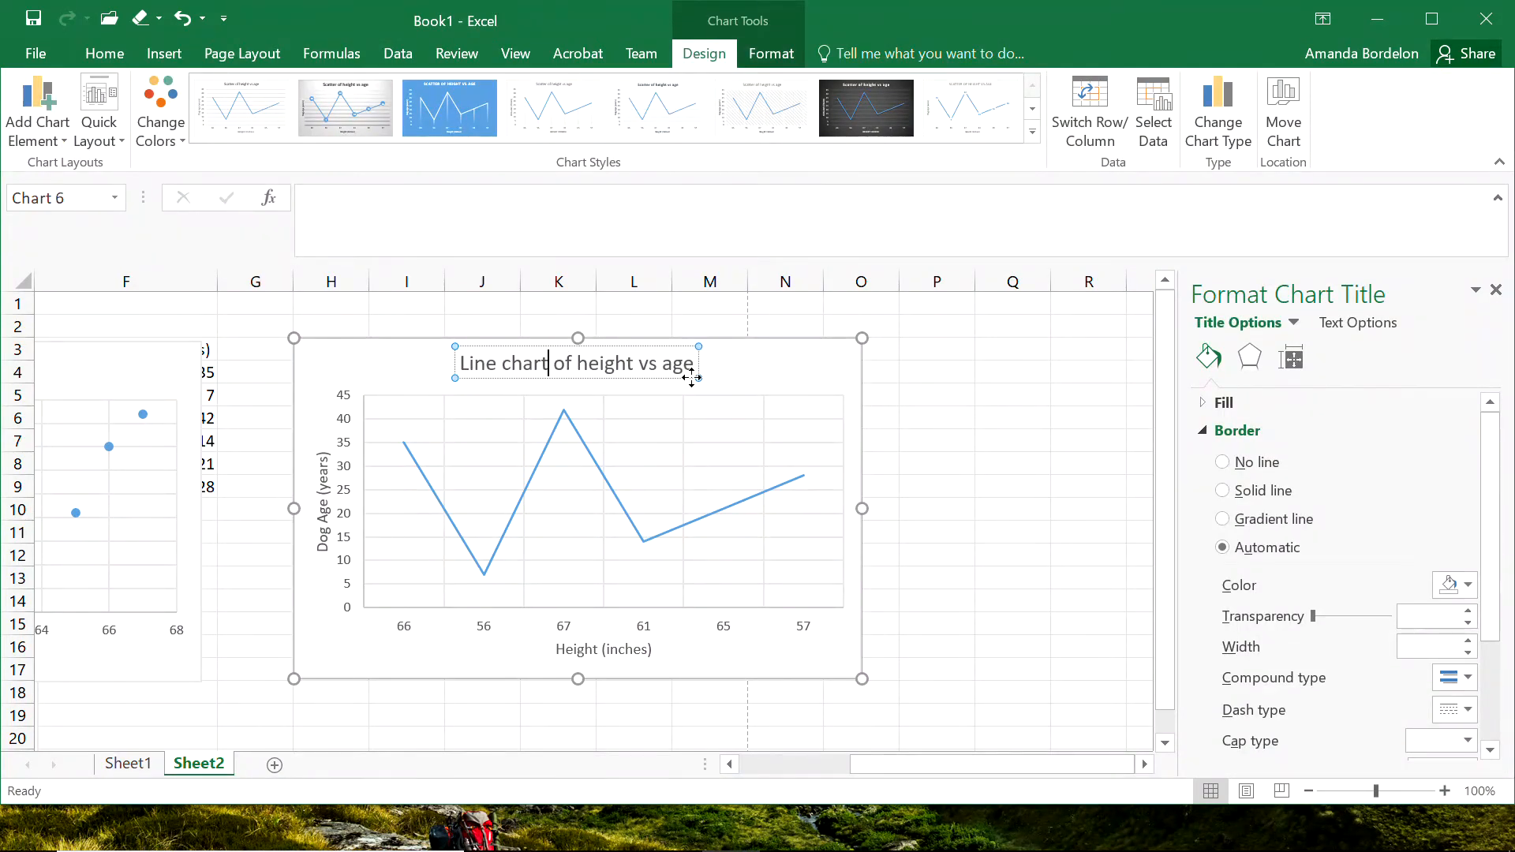
pyautogui.write(' of height vs age - not us')
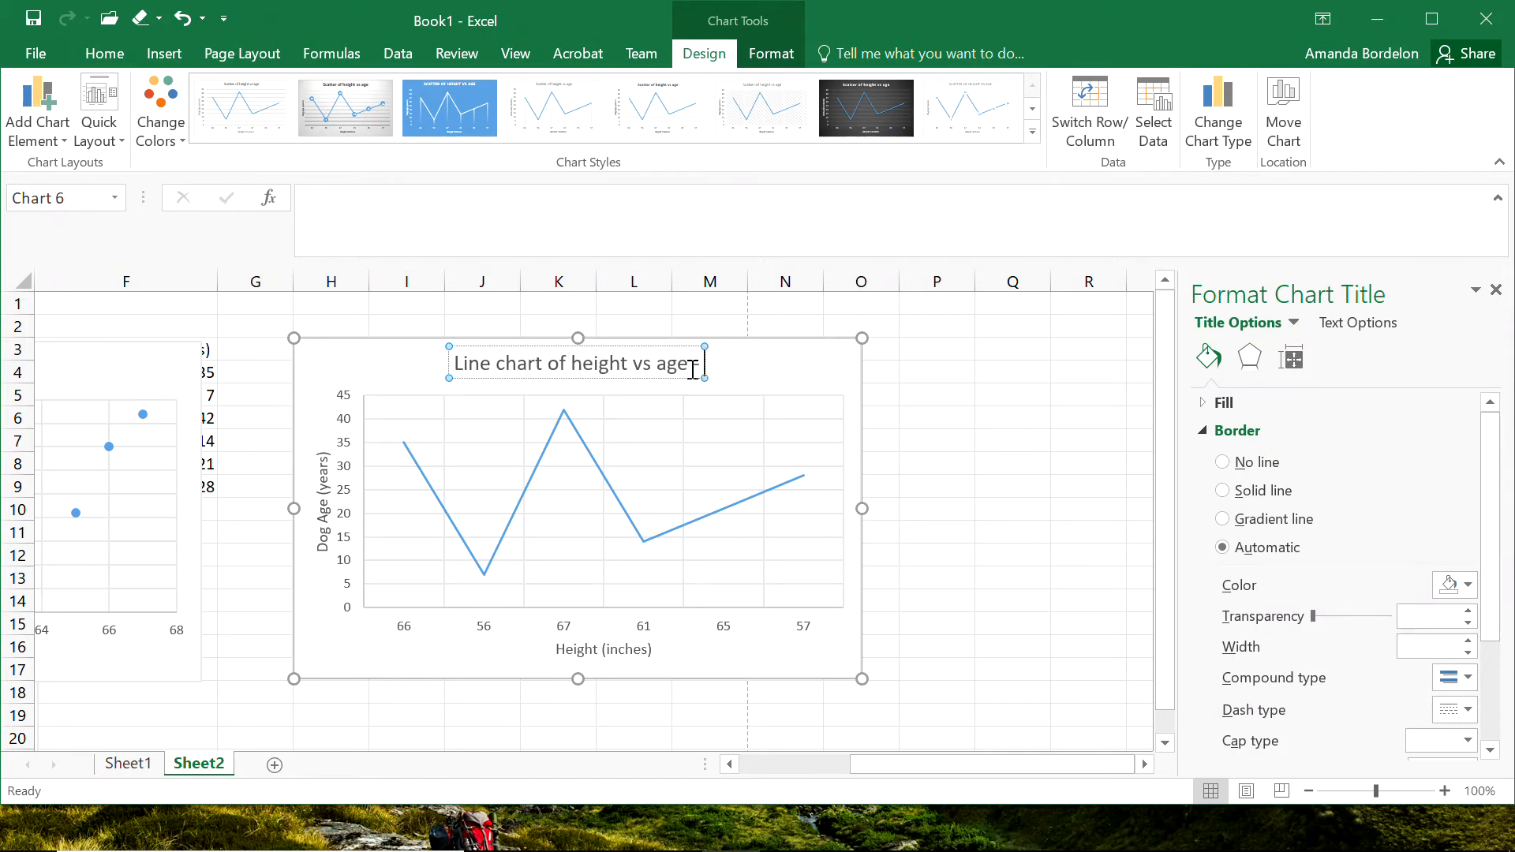
pyautogui.write('eful')
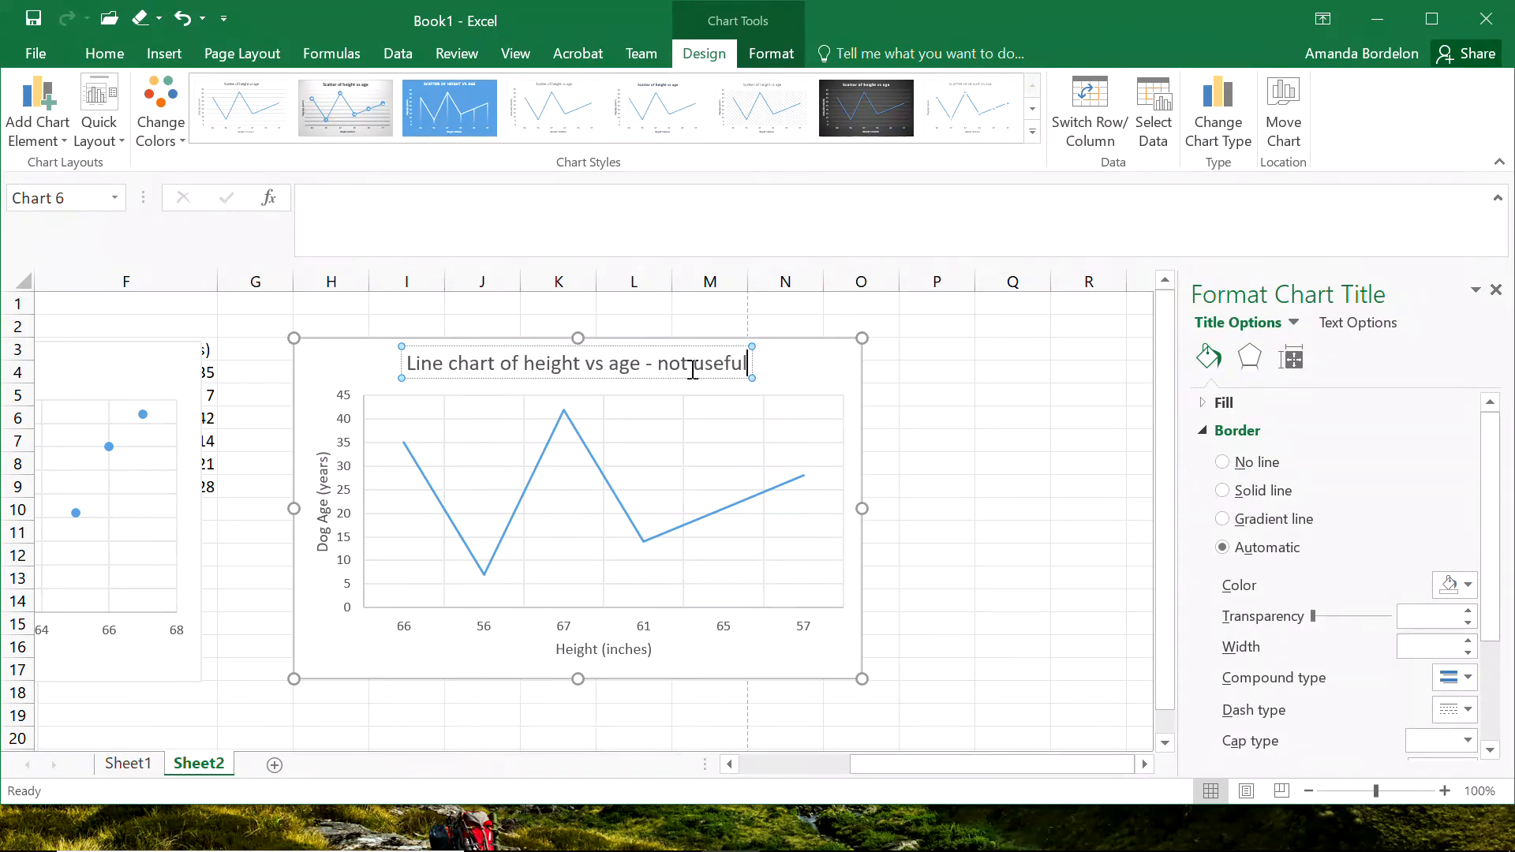
pyautogui.write(' for trend')
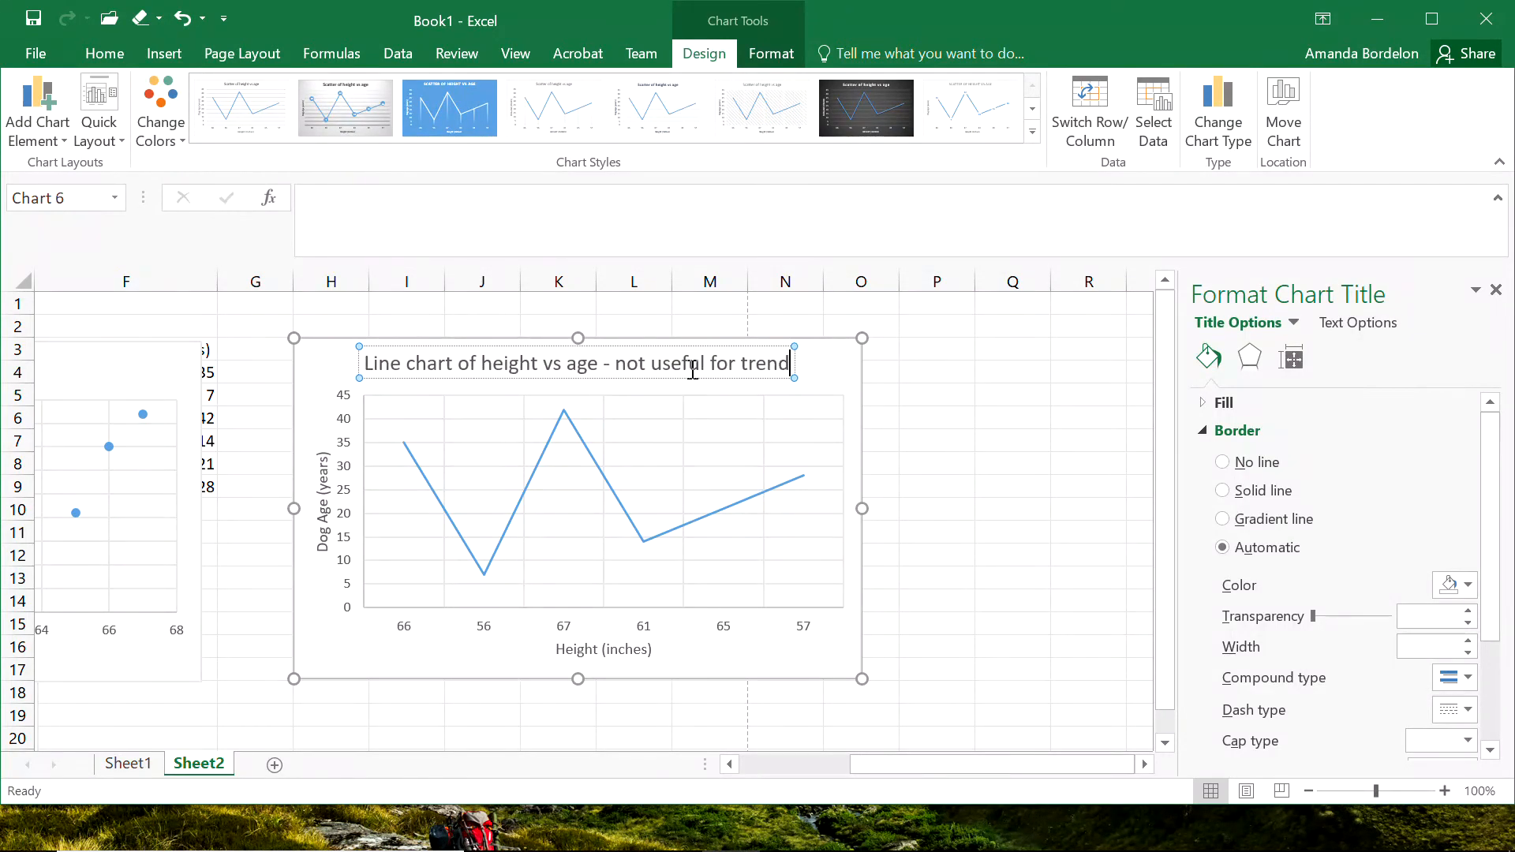
pyautogui.write('lines')
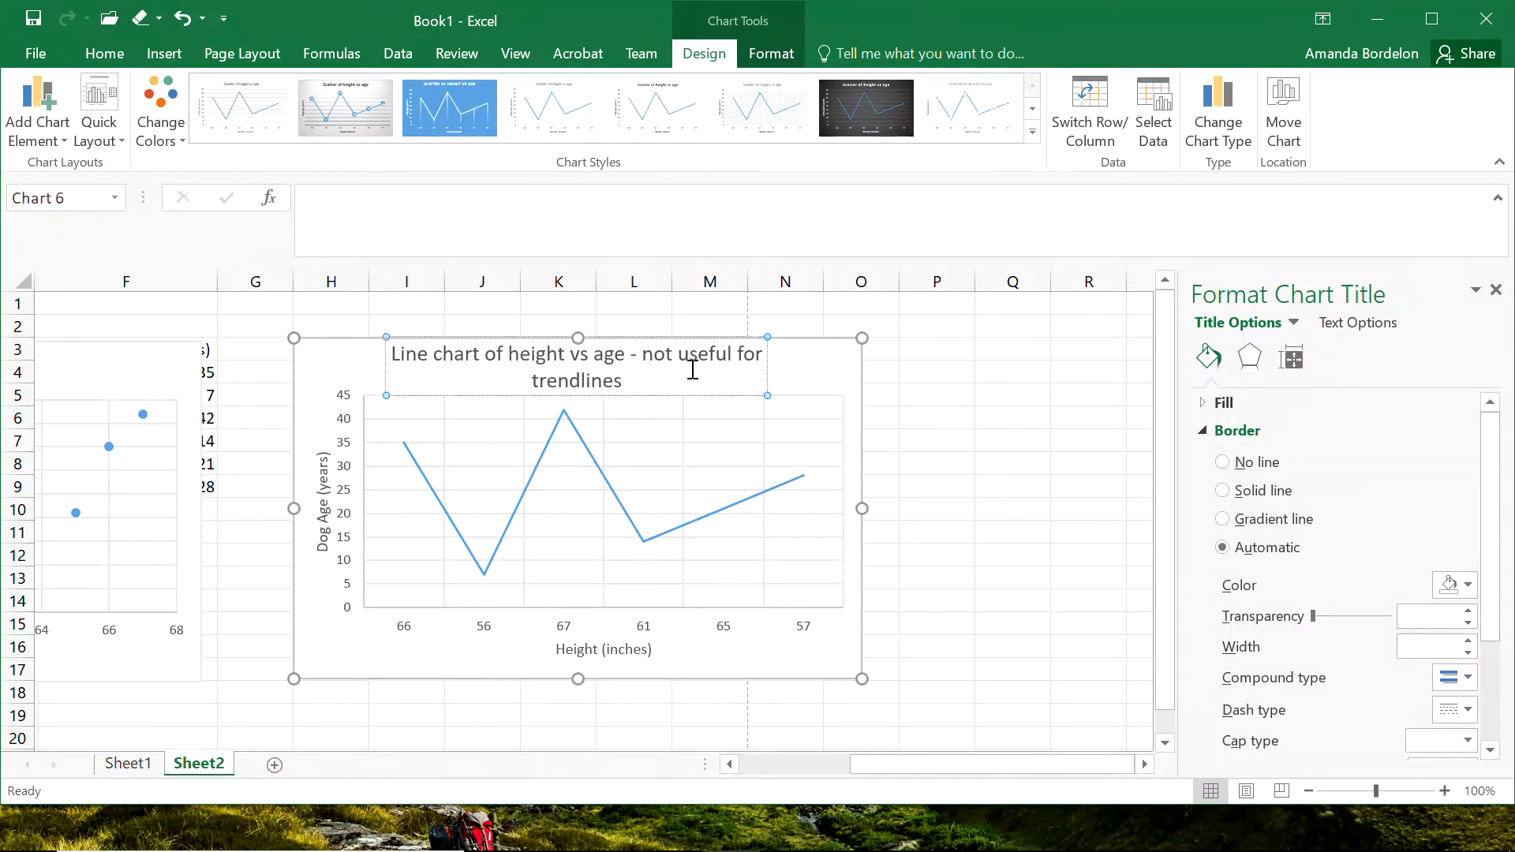
pyautogui.click(626, 356)
pyautogui.press('Return')
pyautogui.click(980, 459)
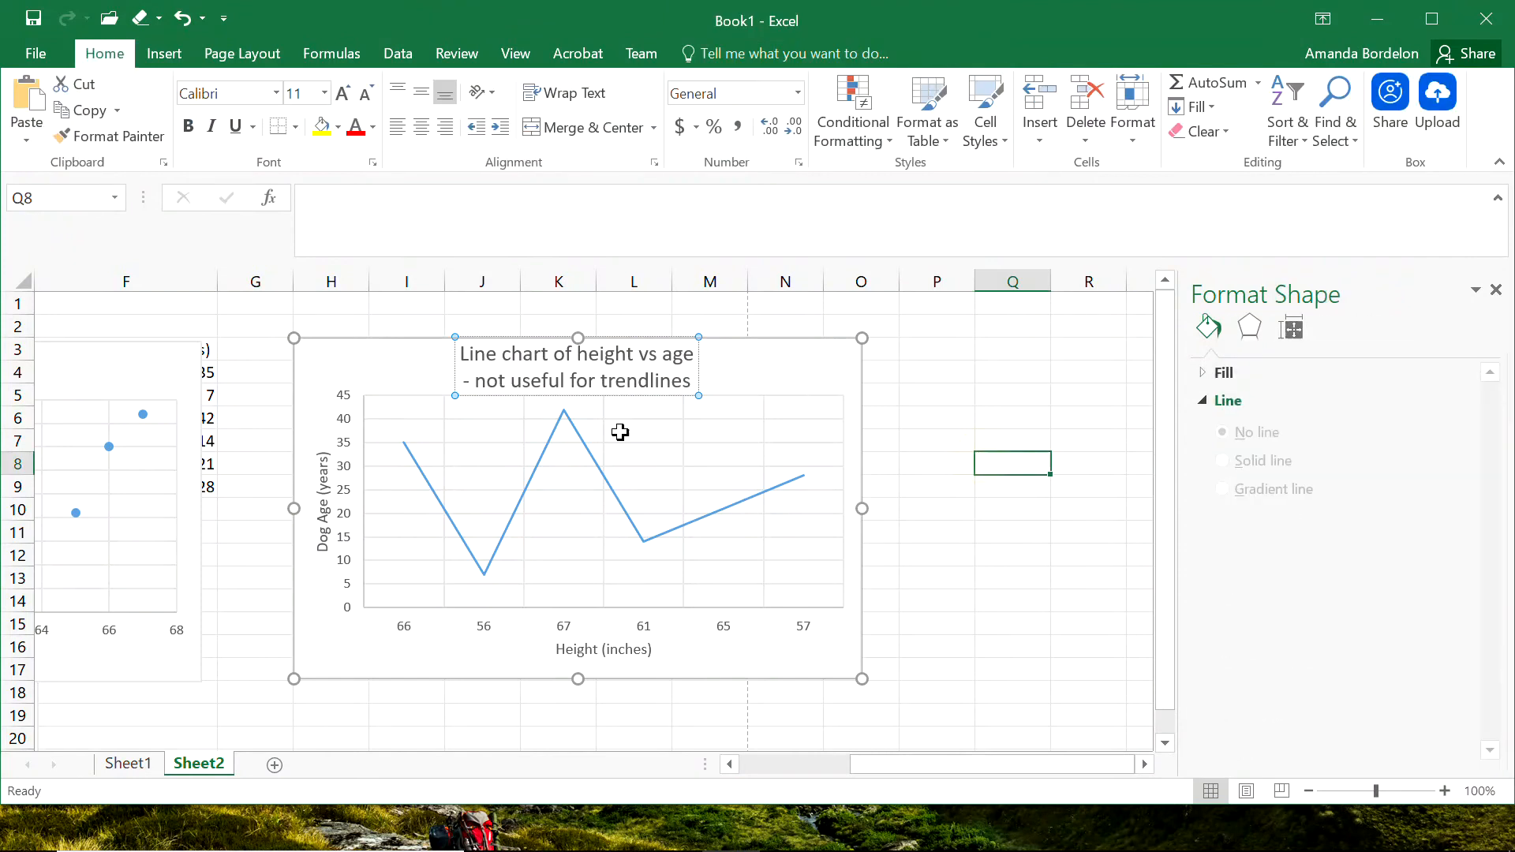
# Stack the two height versus age charts near column H, clear of the table, with the scatter chart above the line chart.
pyautogui.moveTo(913, 765); pyautogui.dragTo(746, 754)
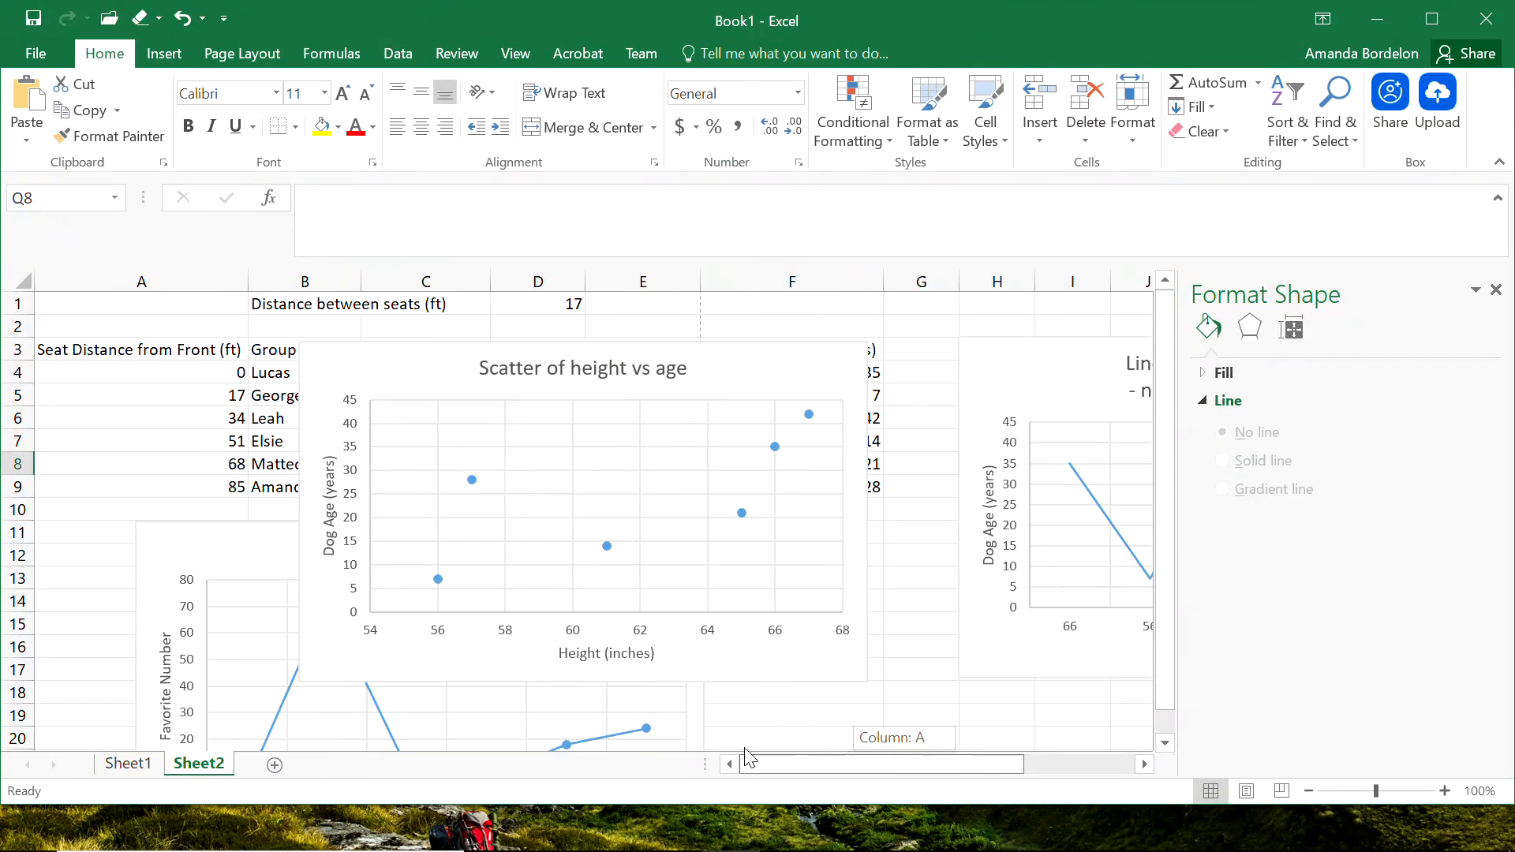
pyautogui.moveTo(1082, 457); pyautogui.dragTo(996, 702)
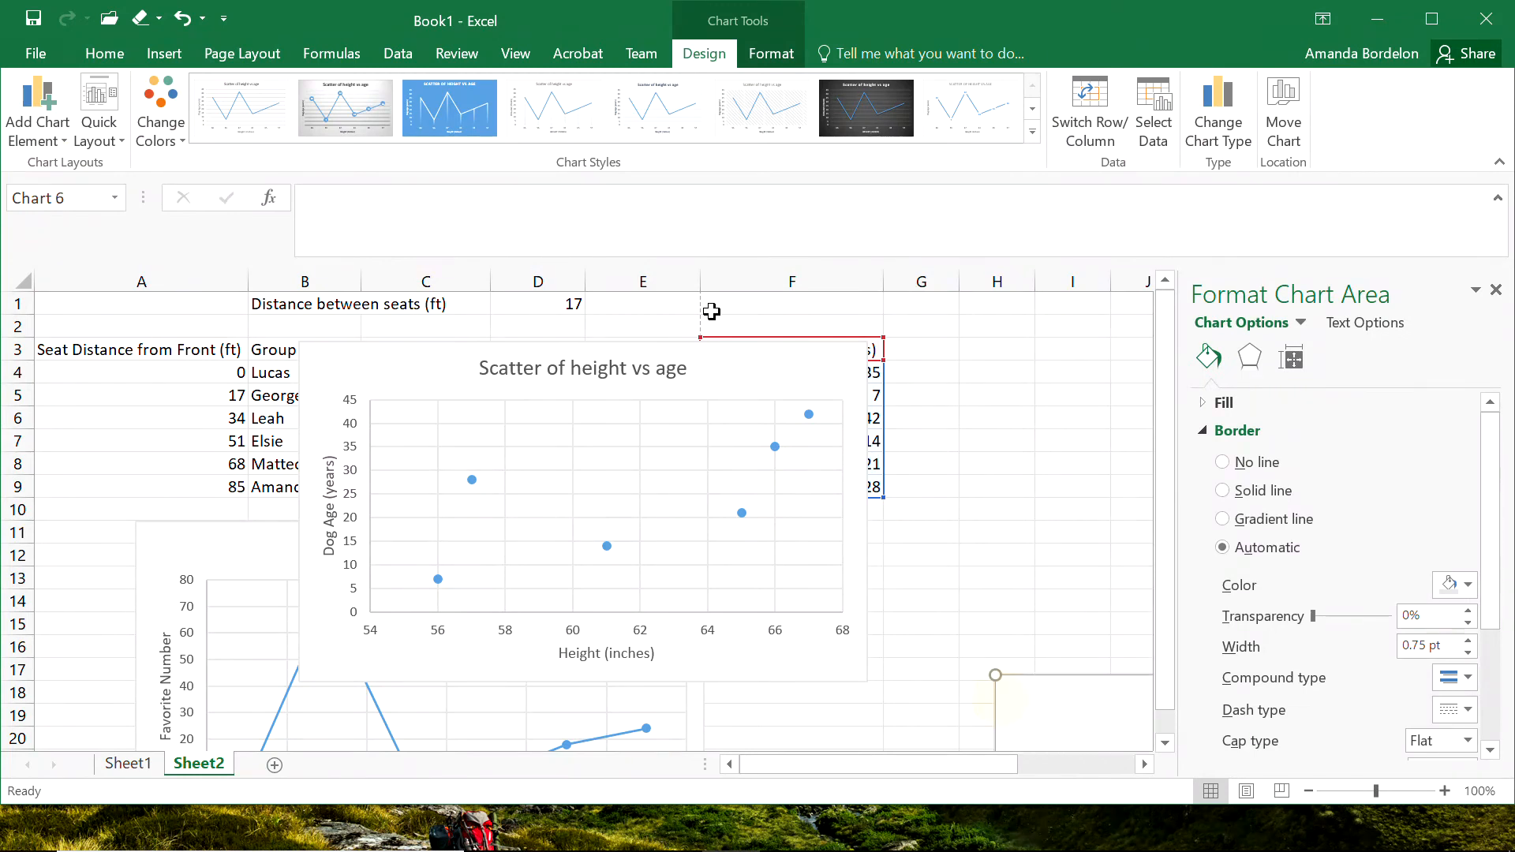
pyautogui.moveTo(720, 365); pyautogui.dragTo(1085, 355)
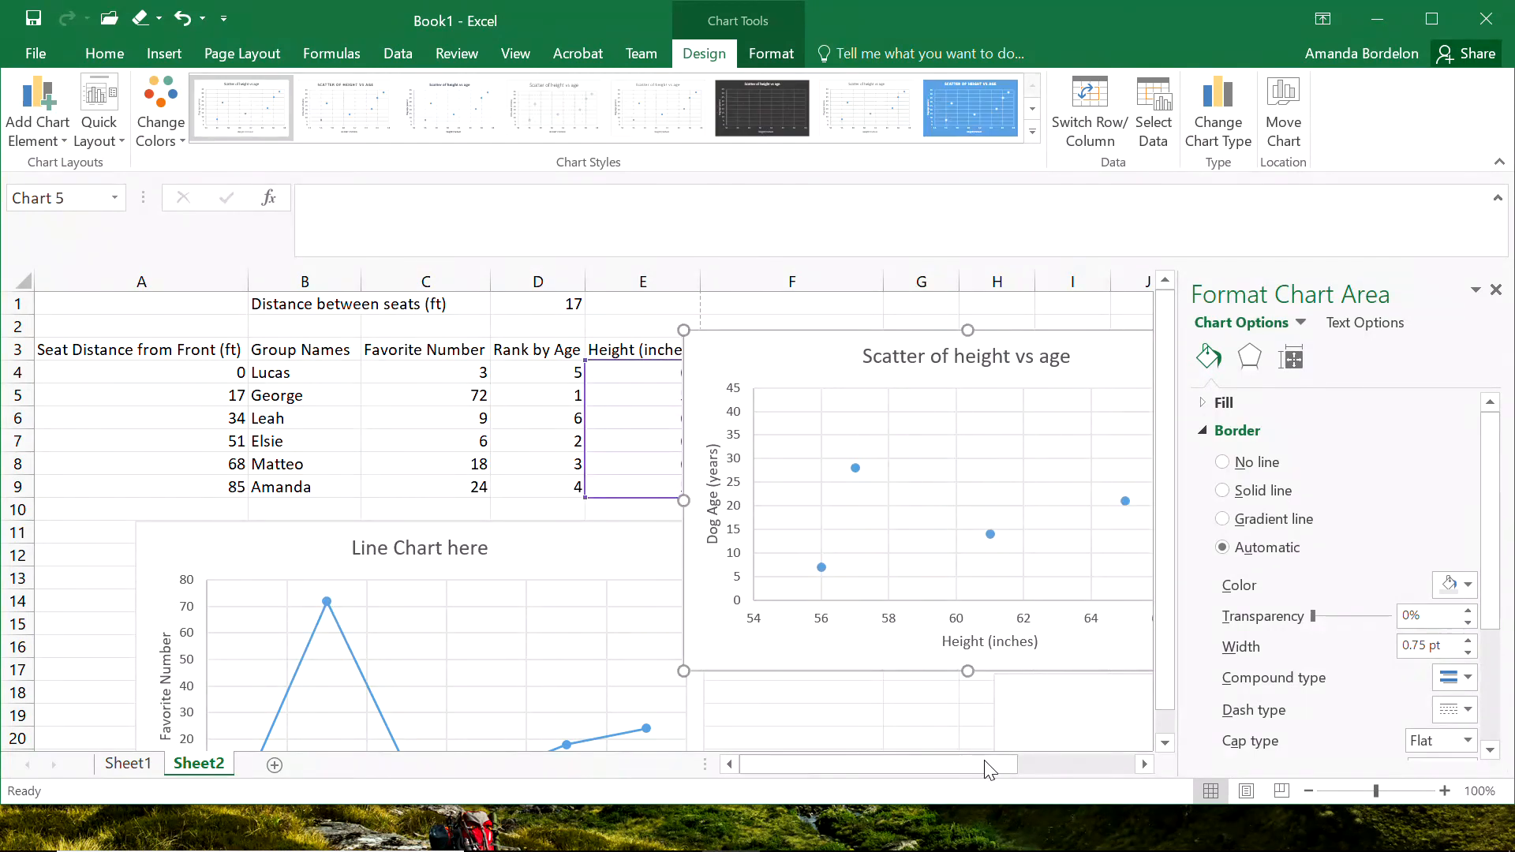
pyautogui.moveTo(991, 768); pyautogui.dragTo(1136, 768)
pyautogui.moveTo(458, 371); pyautogui.dragTo(767, 360)
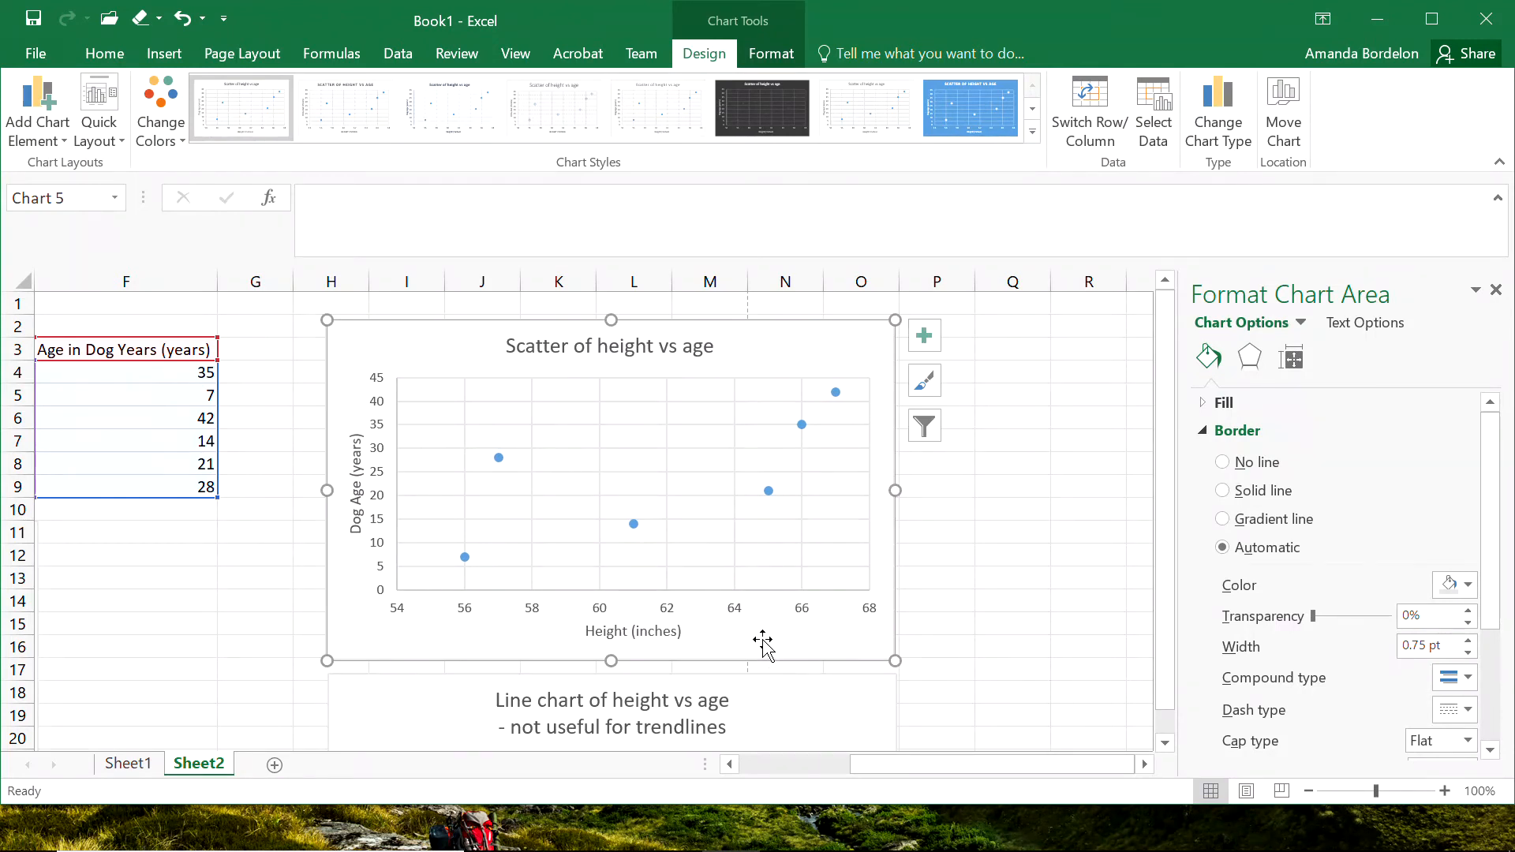
pyautogui.click(280, 614)
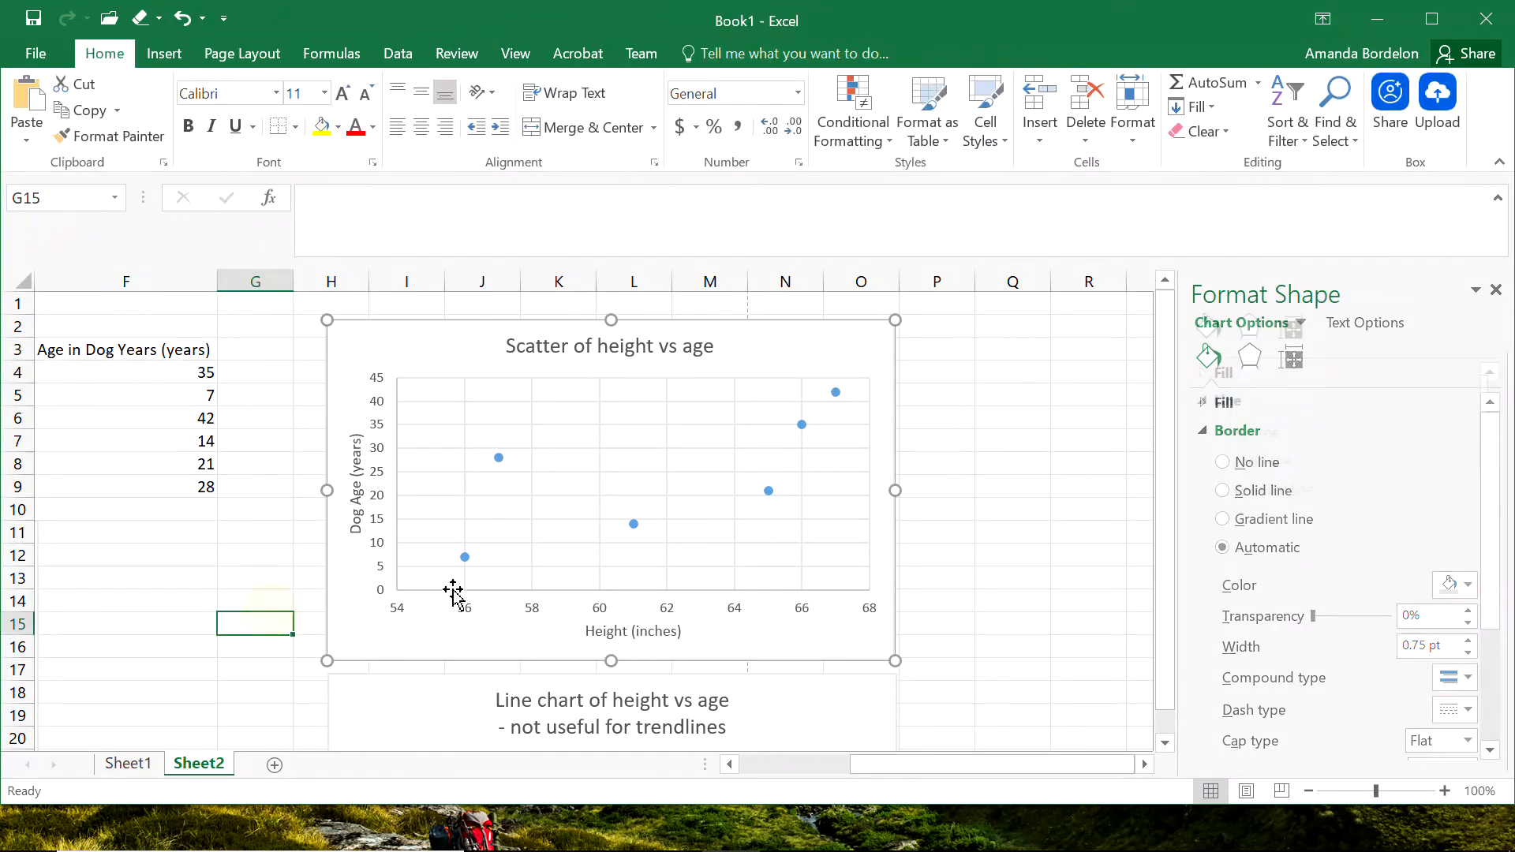
# Select the scatter chart's data series and compare its points with the highlighted height and dog-age source cells.
pyautogui.click(466, 559)
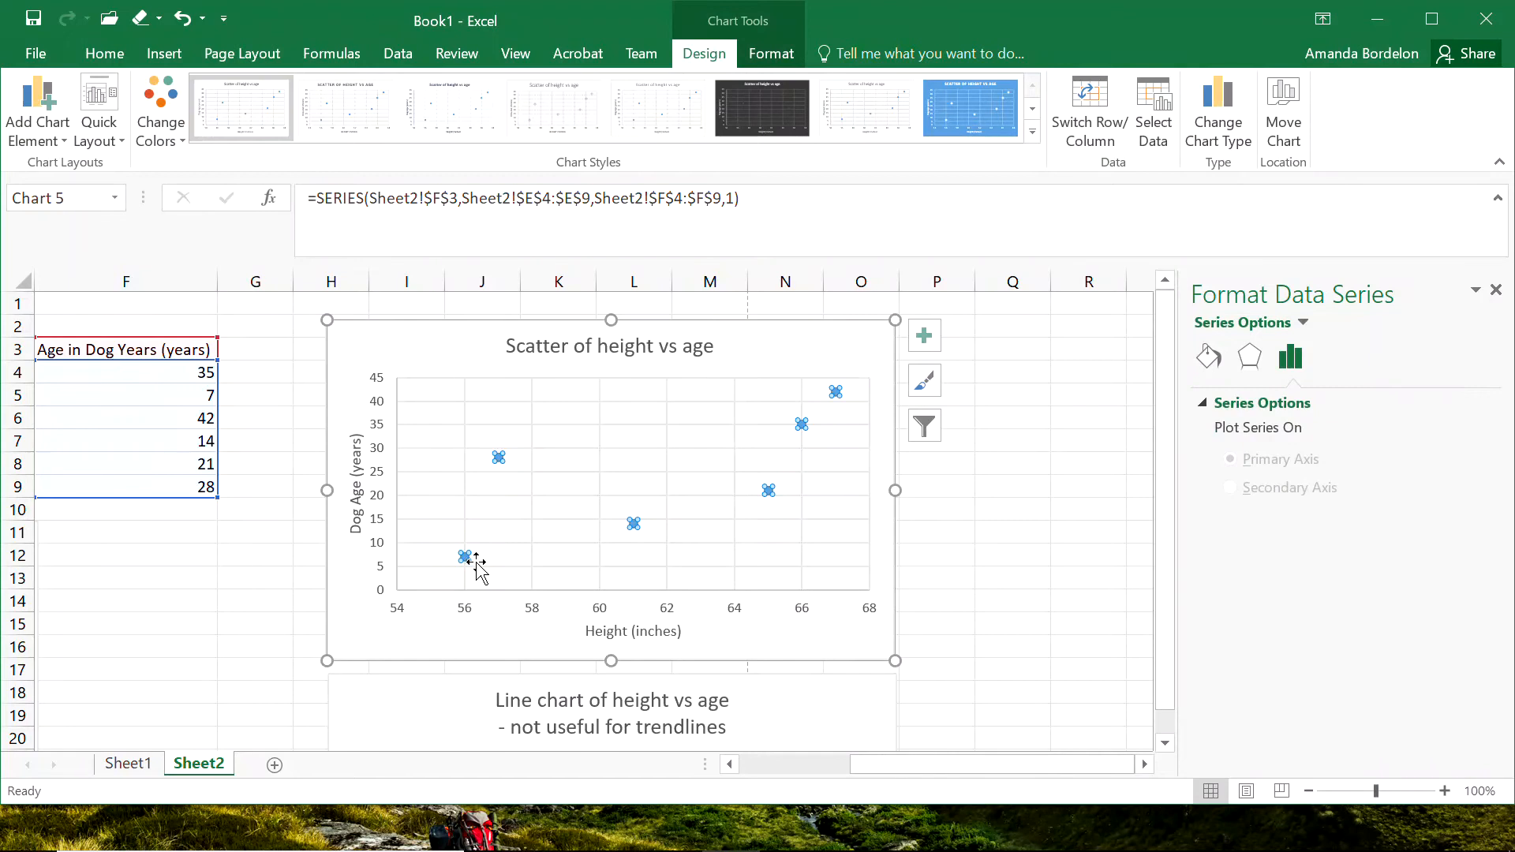
pyautogui.moveTo(916, 769); pyautogui.dragTo(859, 778)
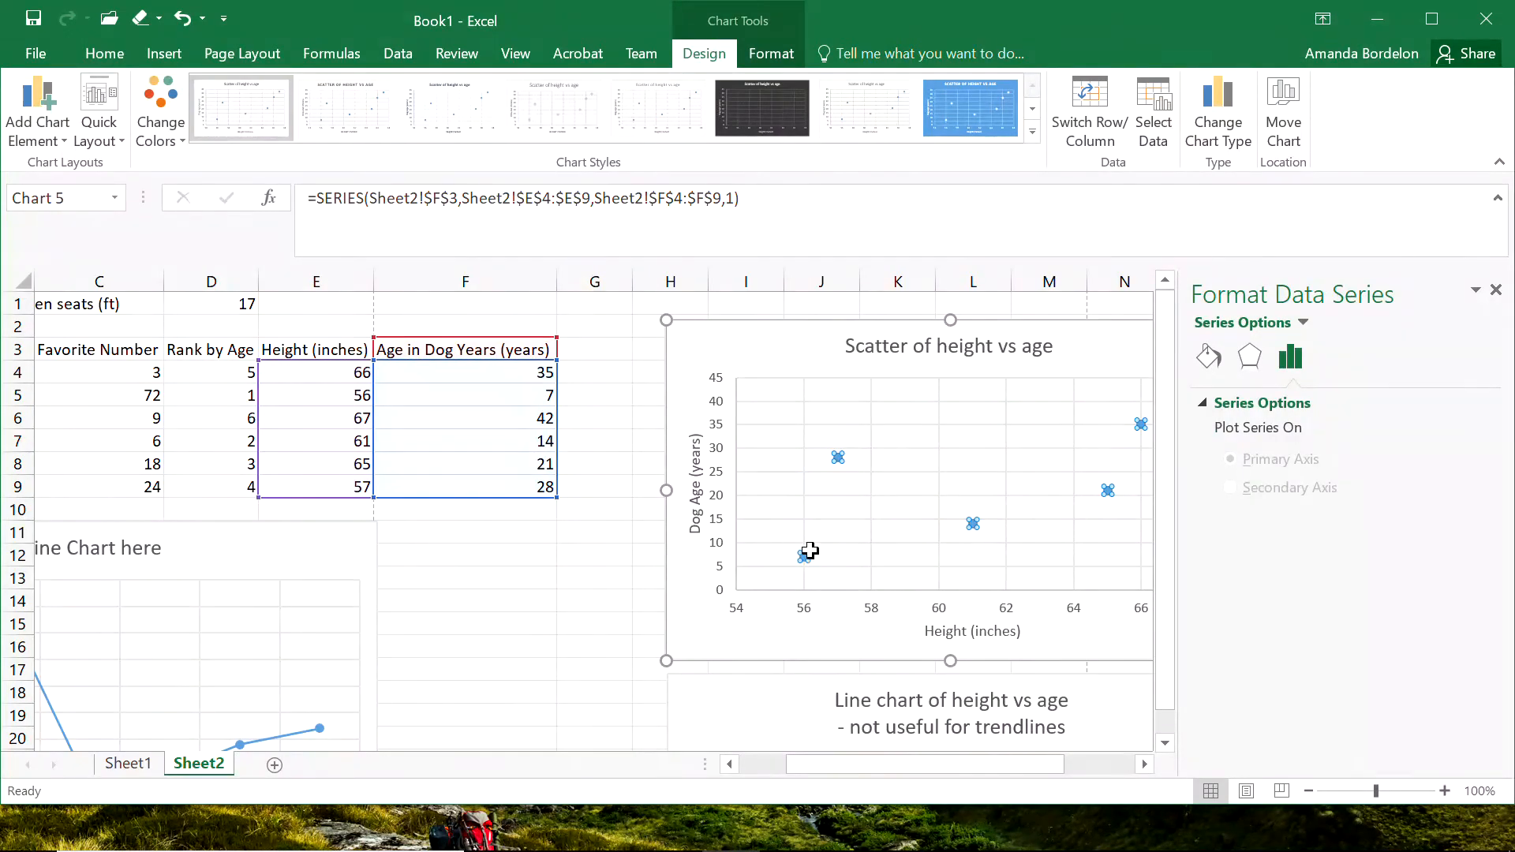
pyautogui.moveTo(800, 557)
pyautogui.click(532, 643)
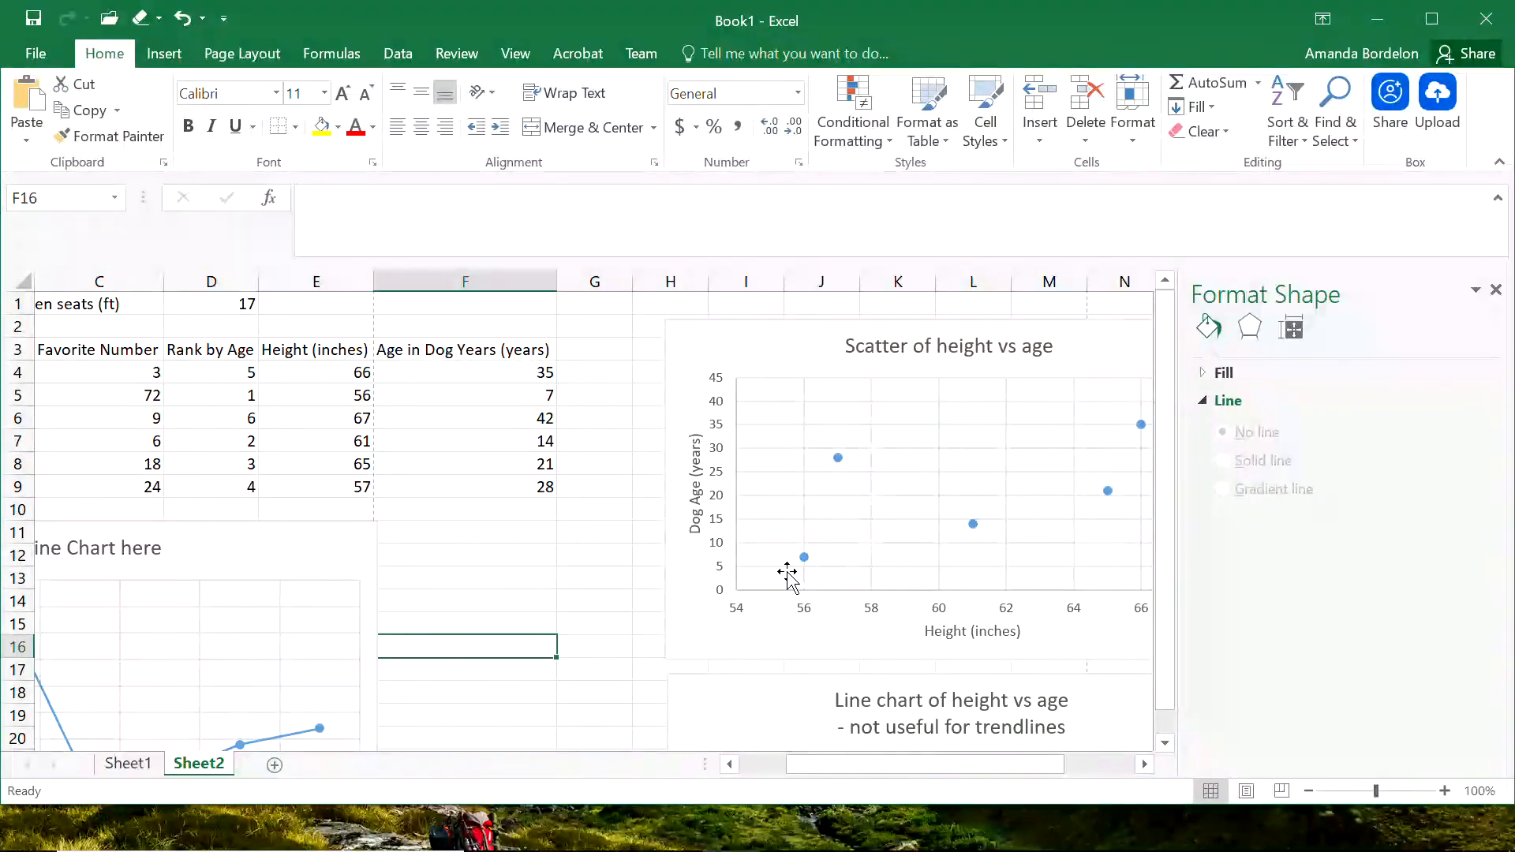
pyautogui.moveTo(897, 773); pyautogui.dragTo(991, 774)
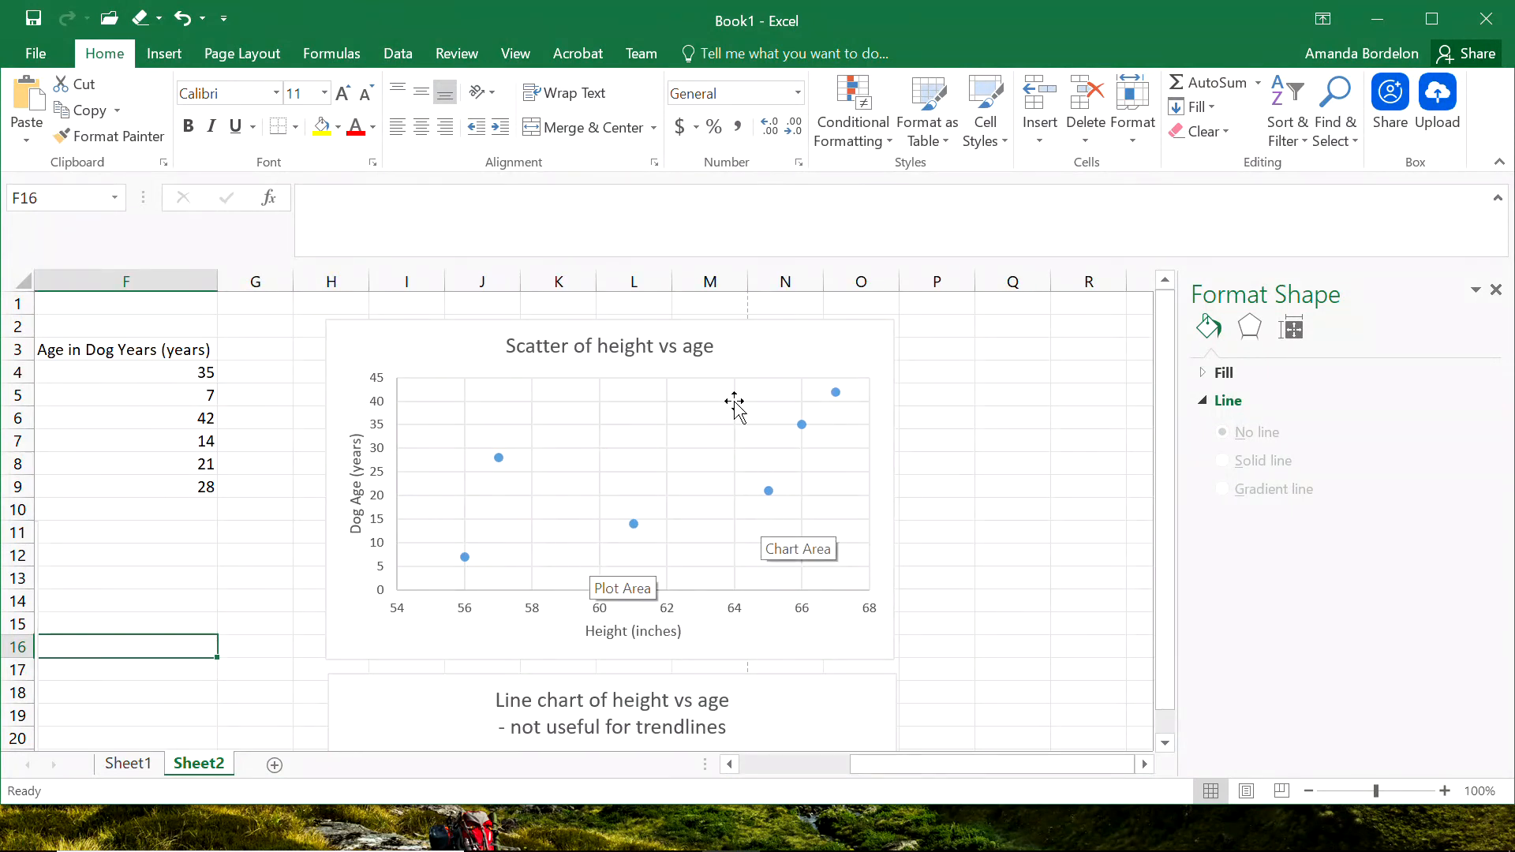
pyautogui.click(773, 351)
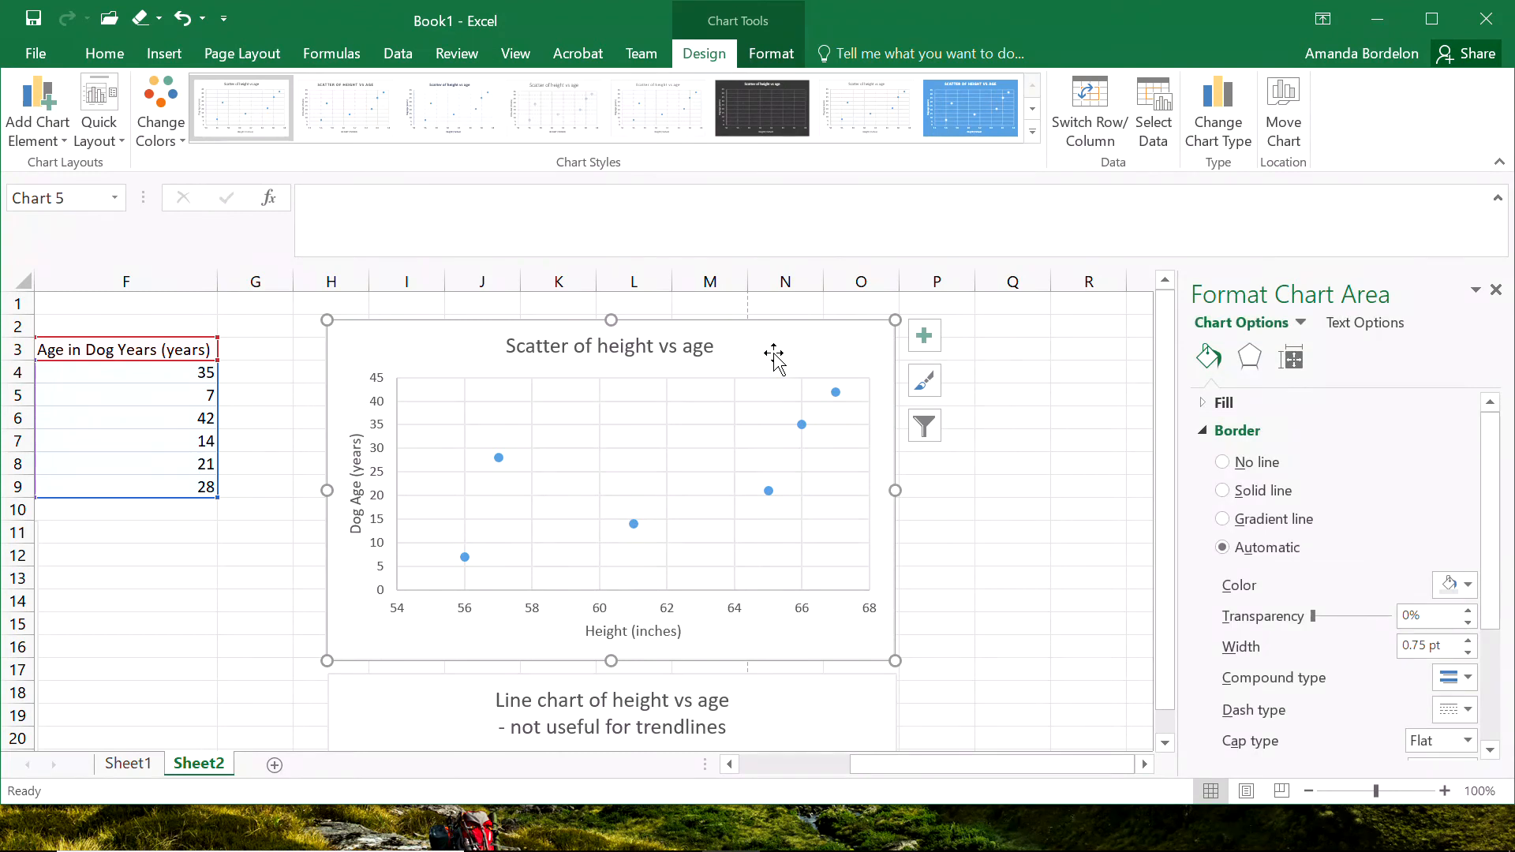
pyautogui.click(766, 59)
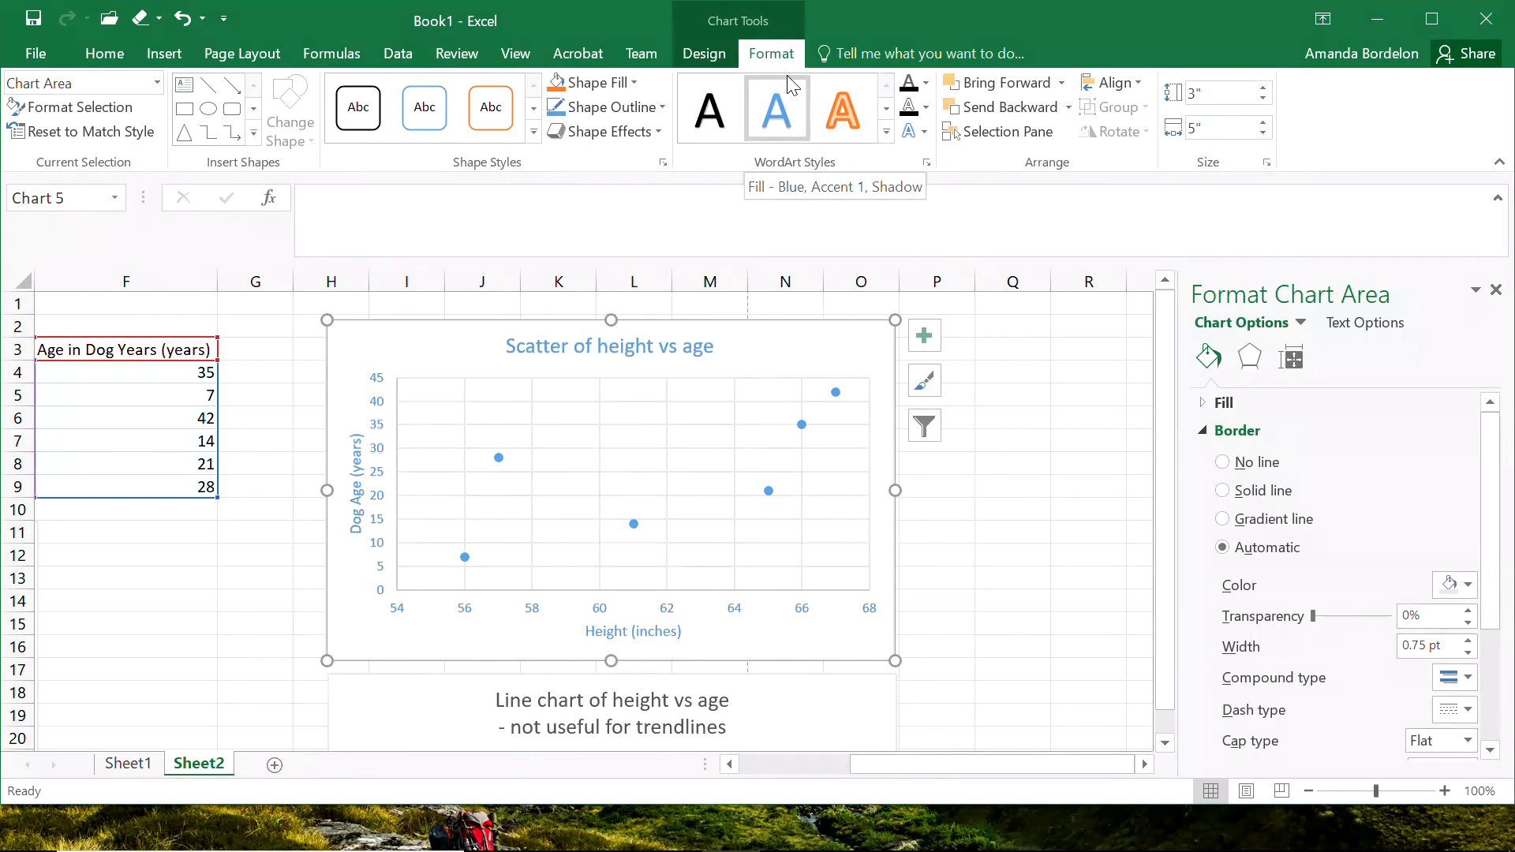
pyautogui.rightClick(761, 353)
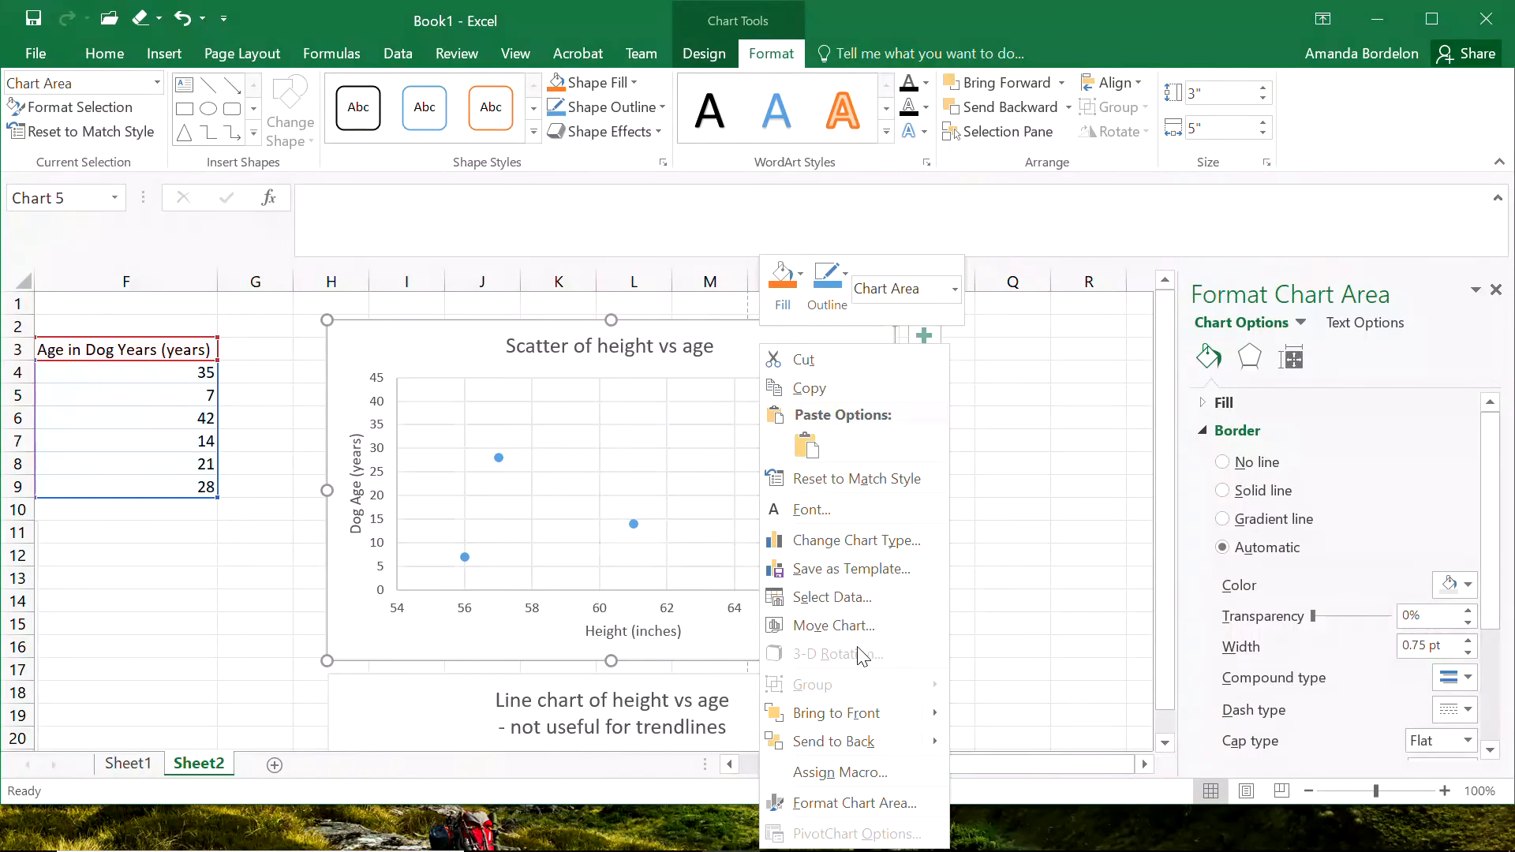
pyautogui.moveTo(837, 712)
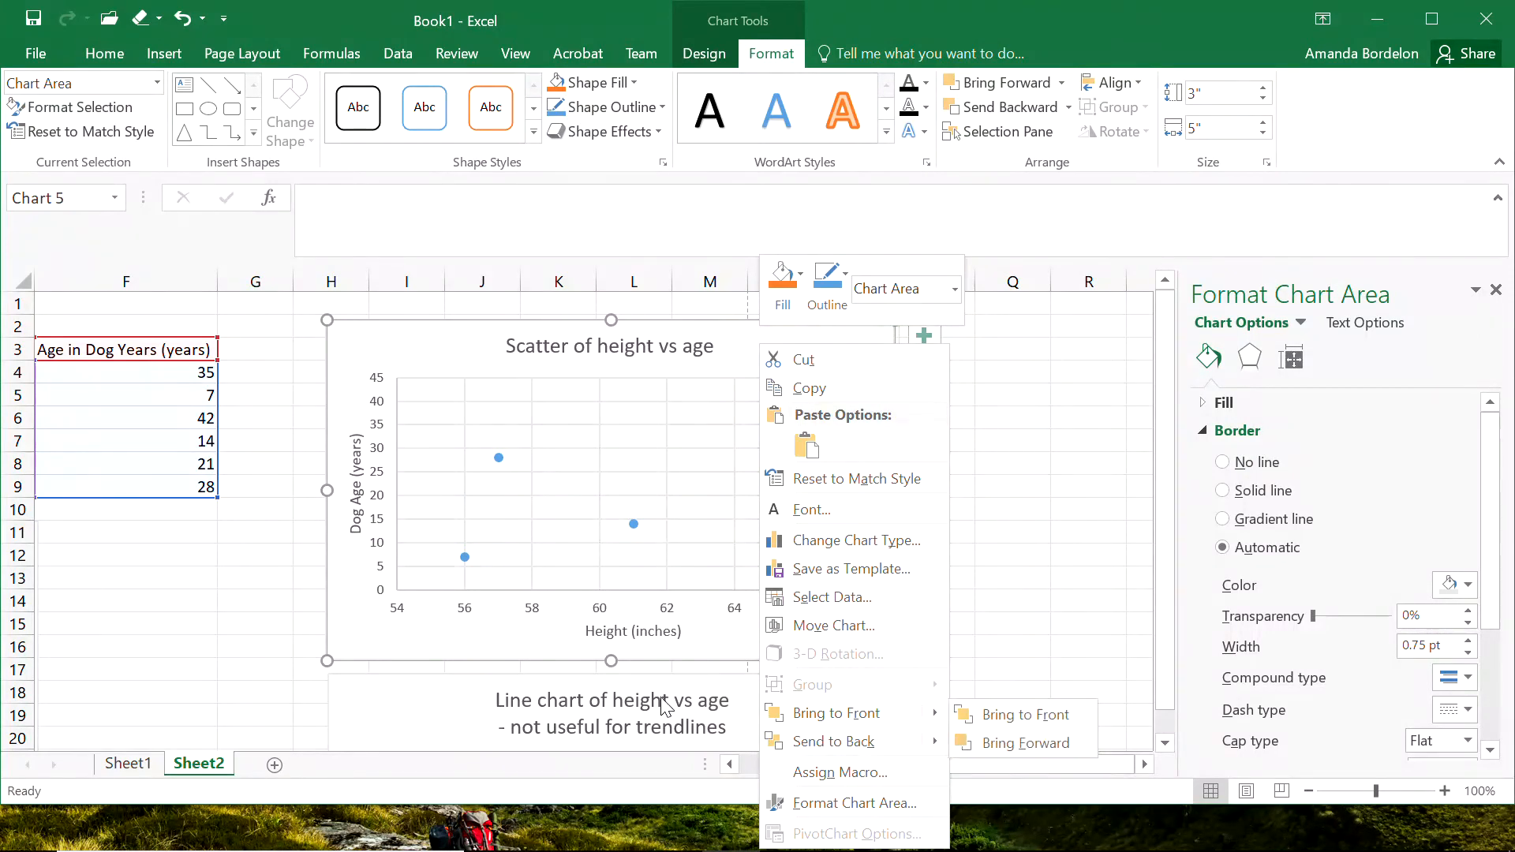
pyautogui.click(1055, 556)
pyautogui.click(597, 405)
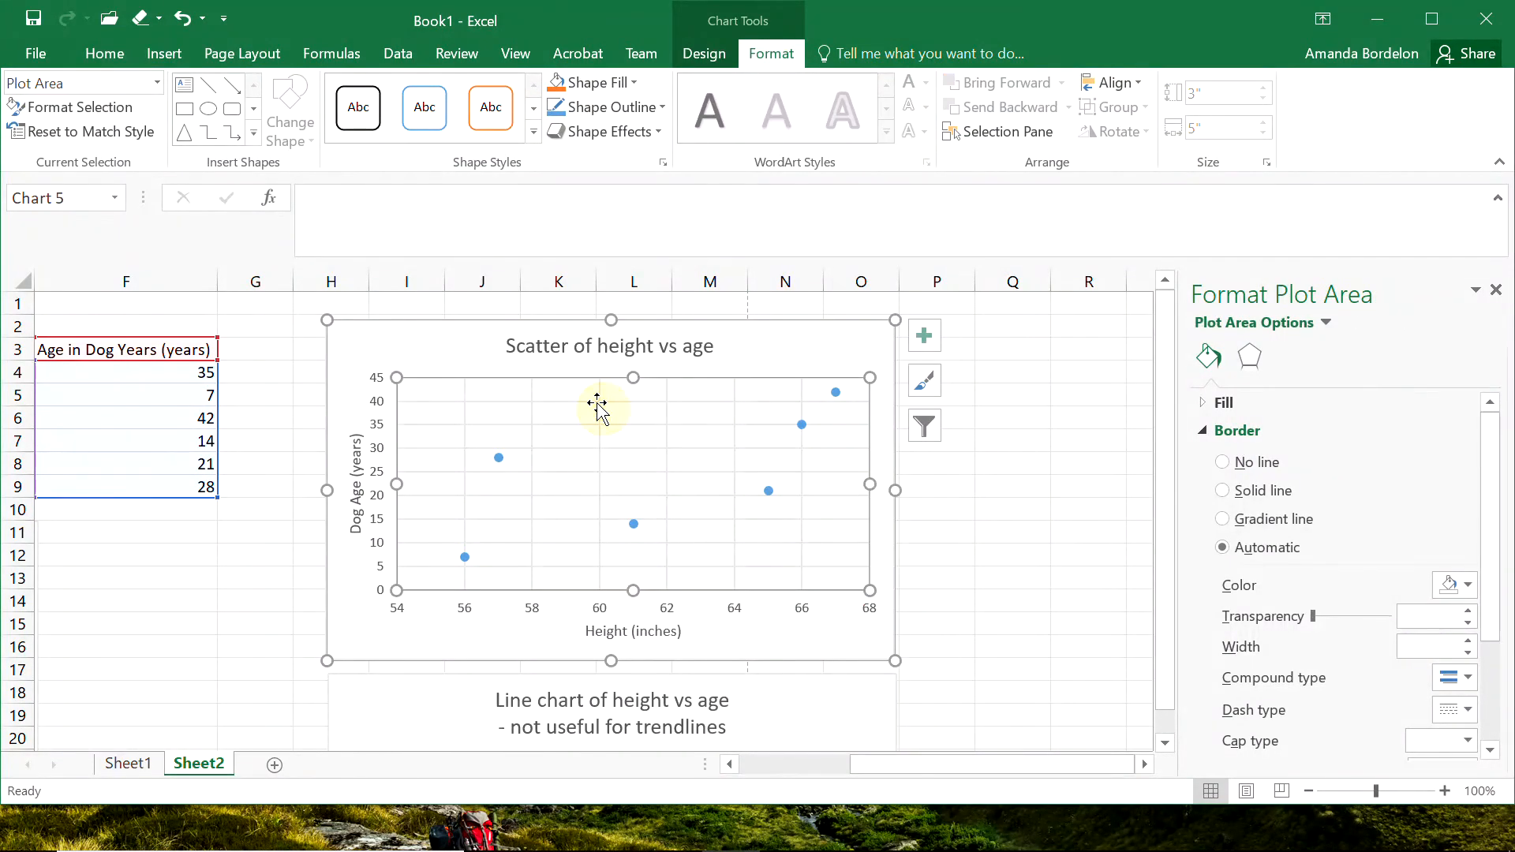
# Add a linear trendline to the height versus age scatter chart and open its detailed formatting options.
pyautogui.click(777, 347)
pyautogui.click(704, 53)
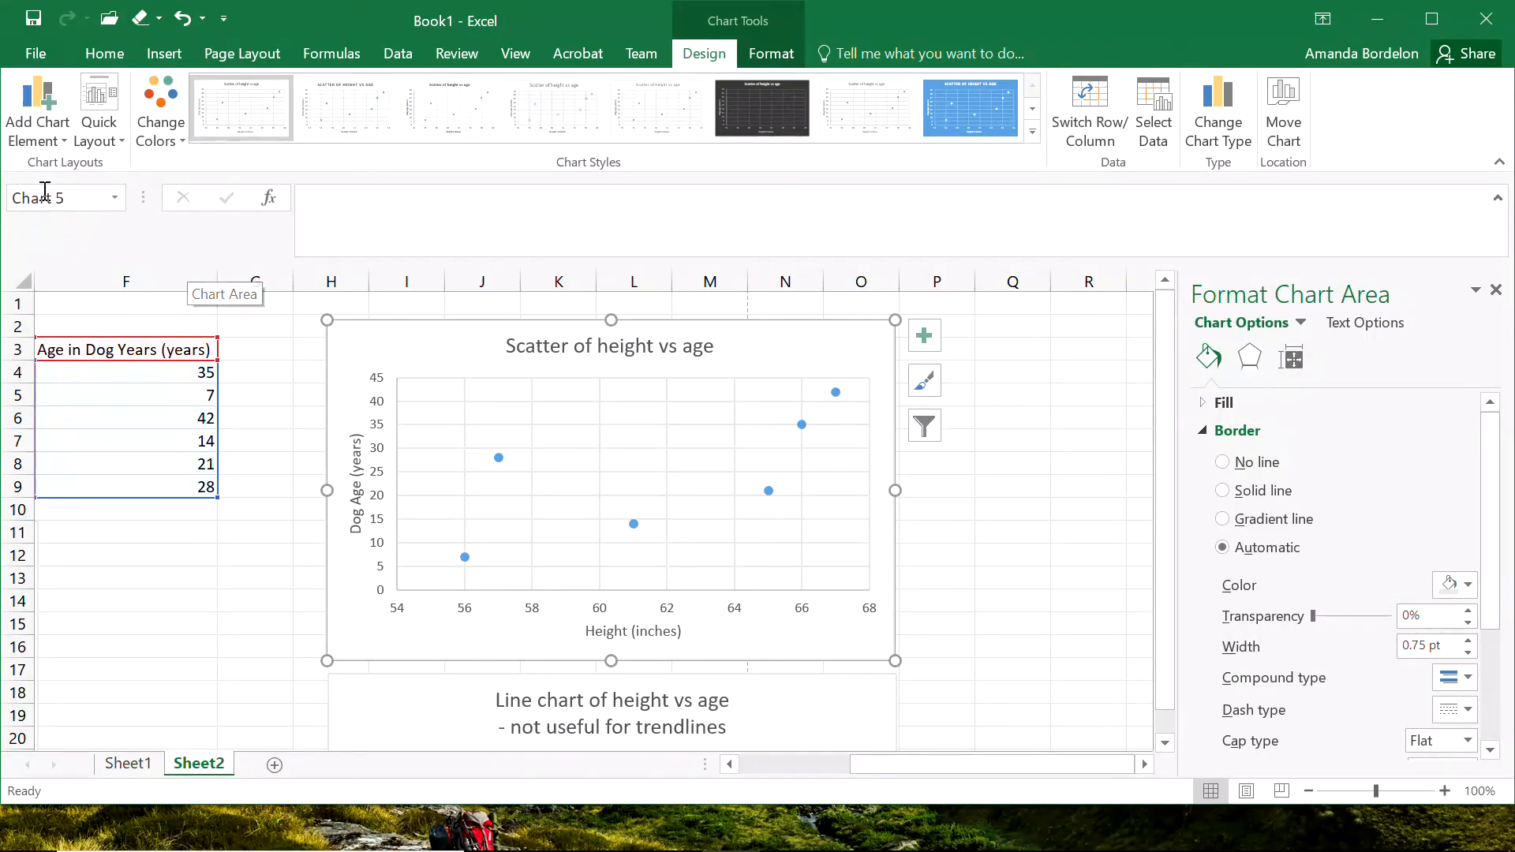
pyautogui.click(60, 135)
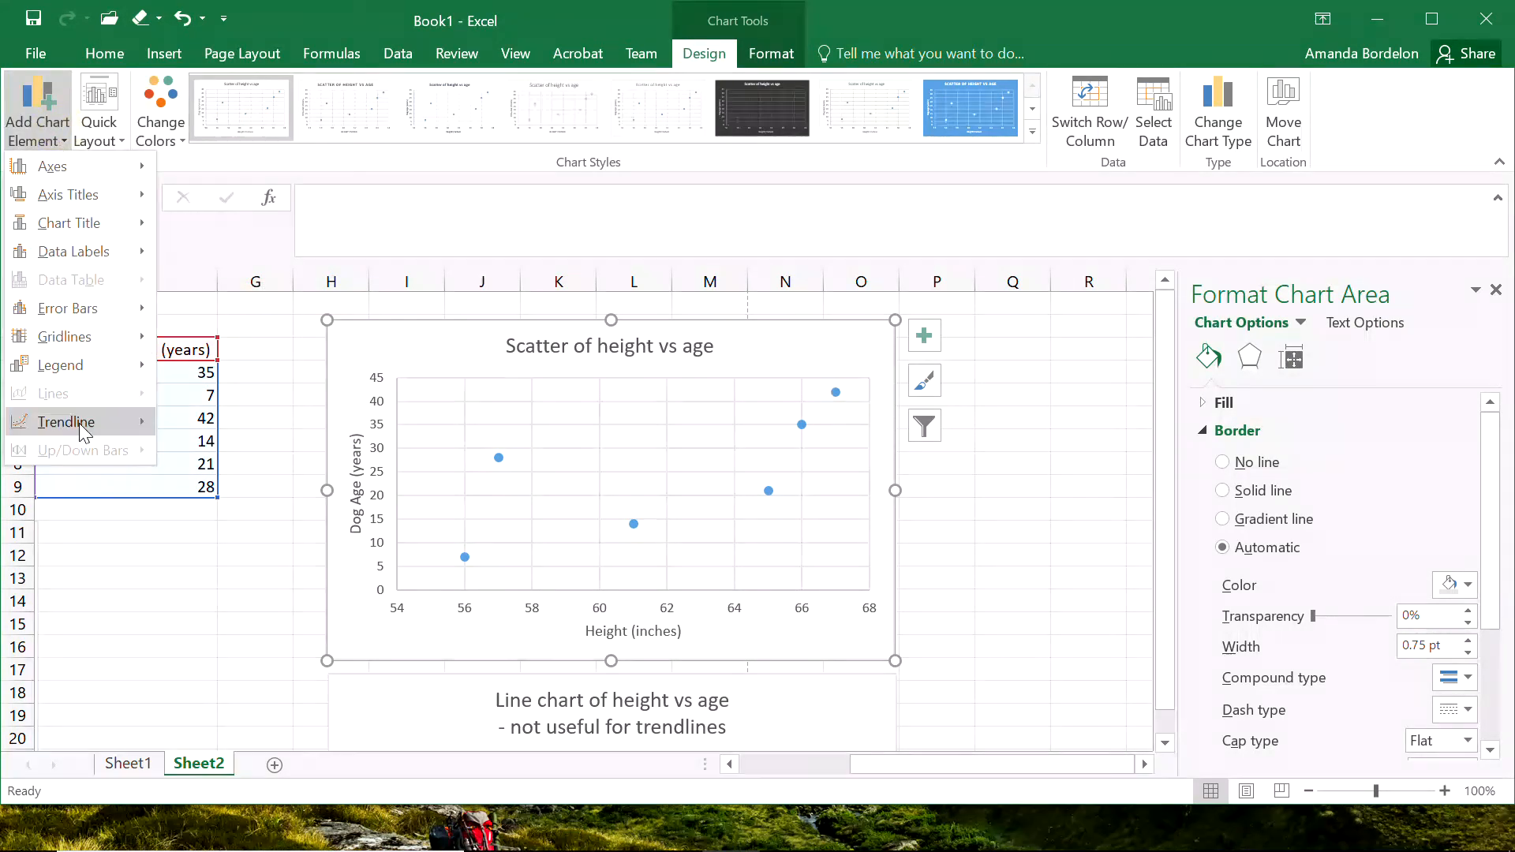
pyautogui.moveTo(79, 422)
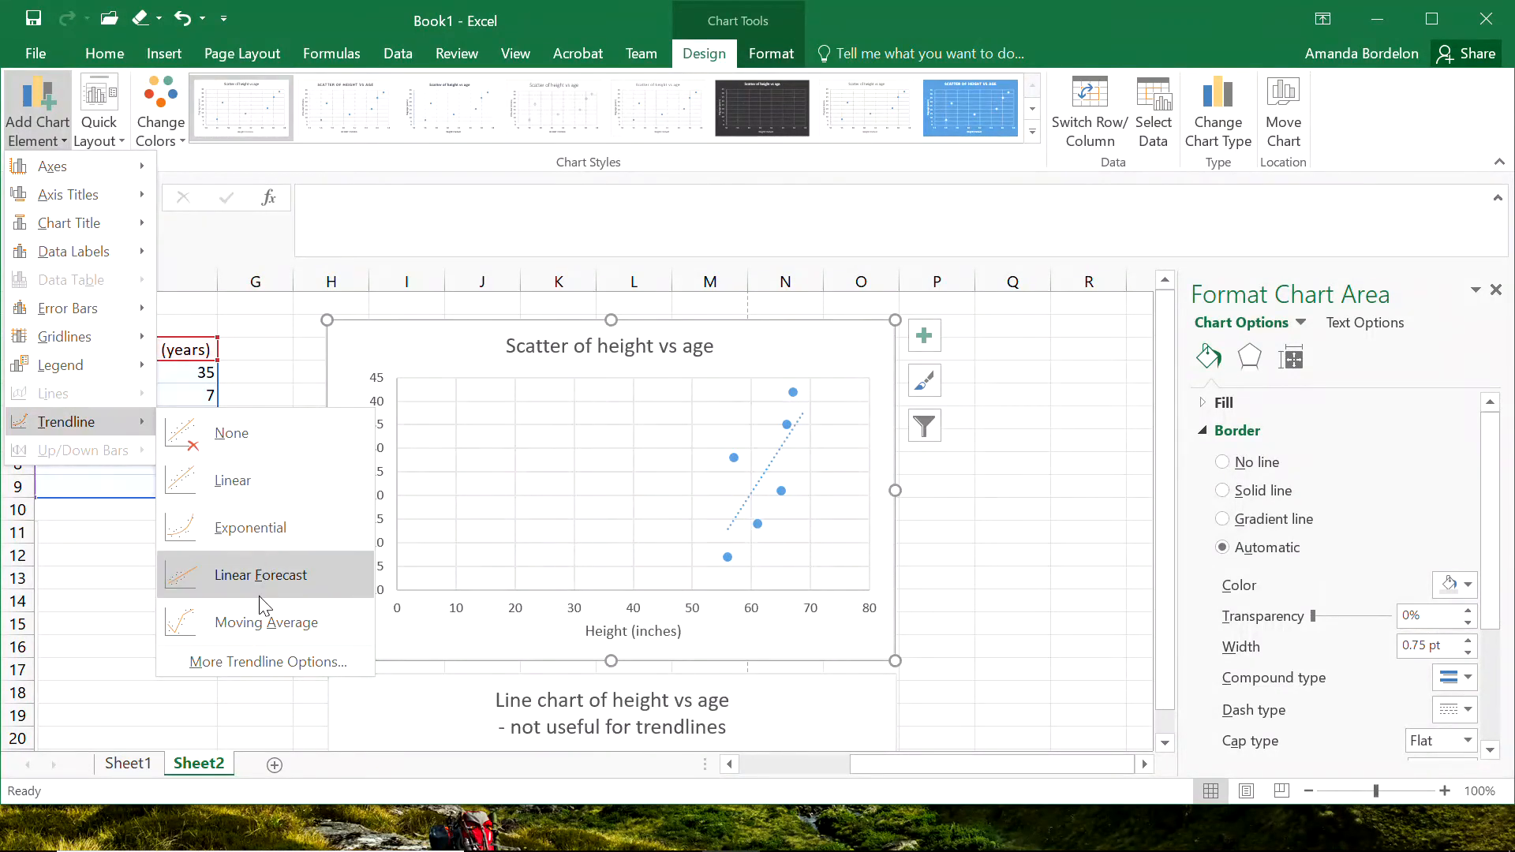
pyautogui.click(267, 663)
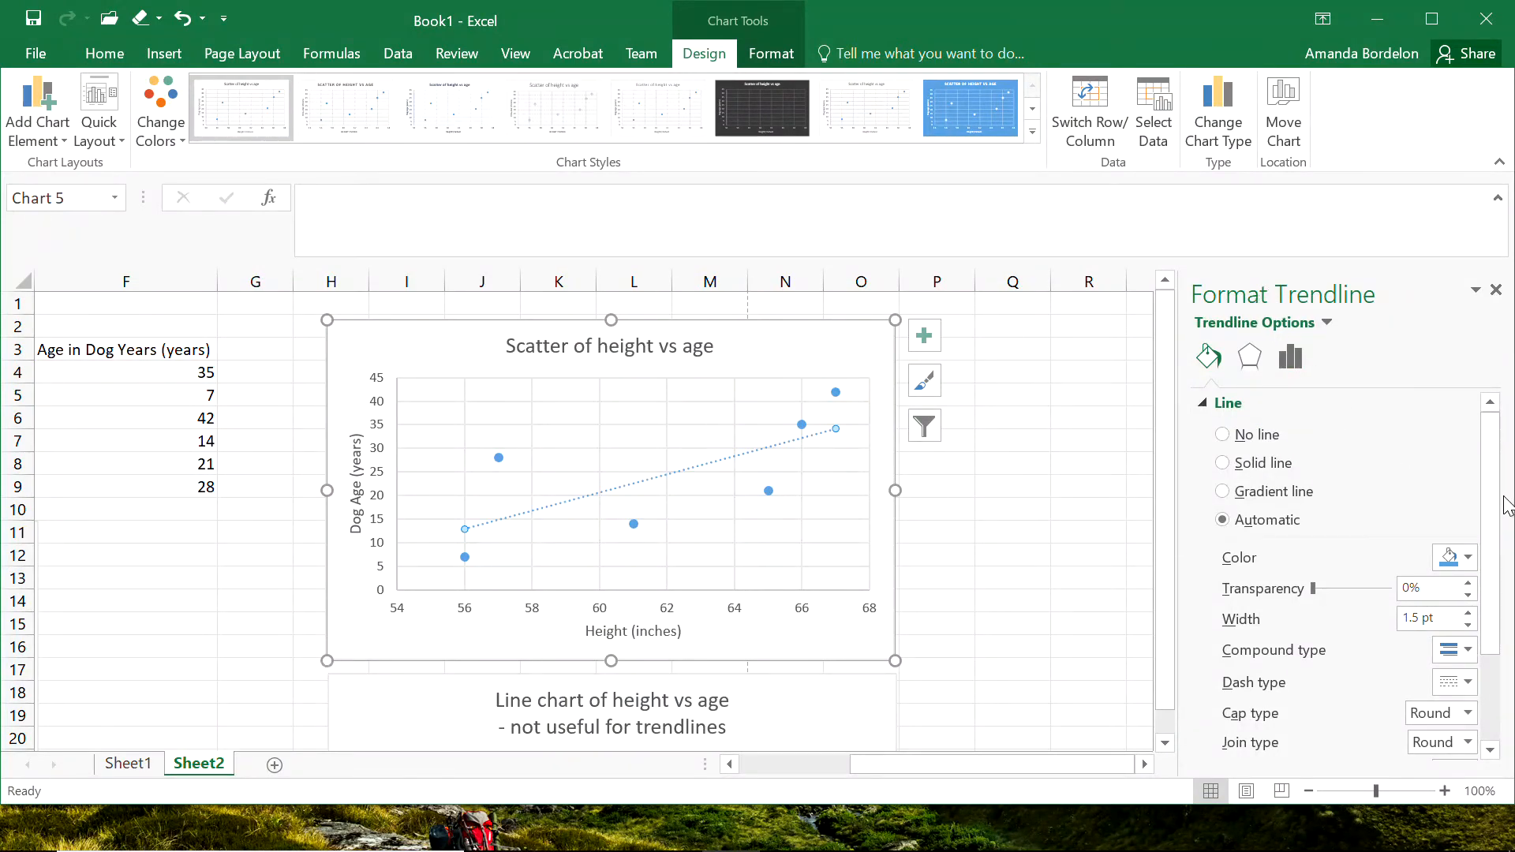
# Try the Polynomial type for the trendline, and settle on Power.
pyautogui.click(1251, 354)
pyautogui.click(1290, 357)
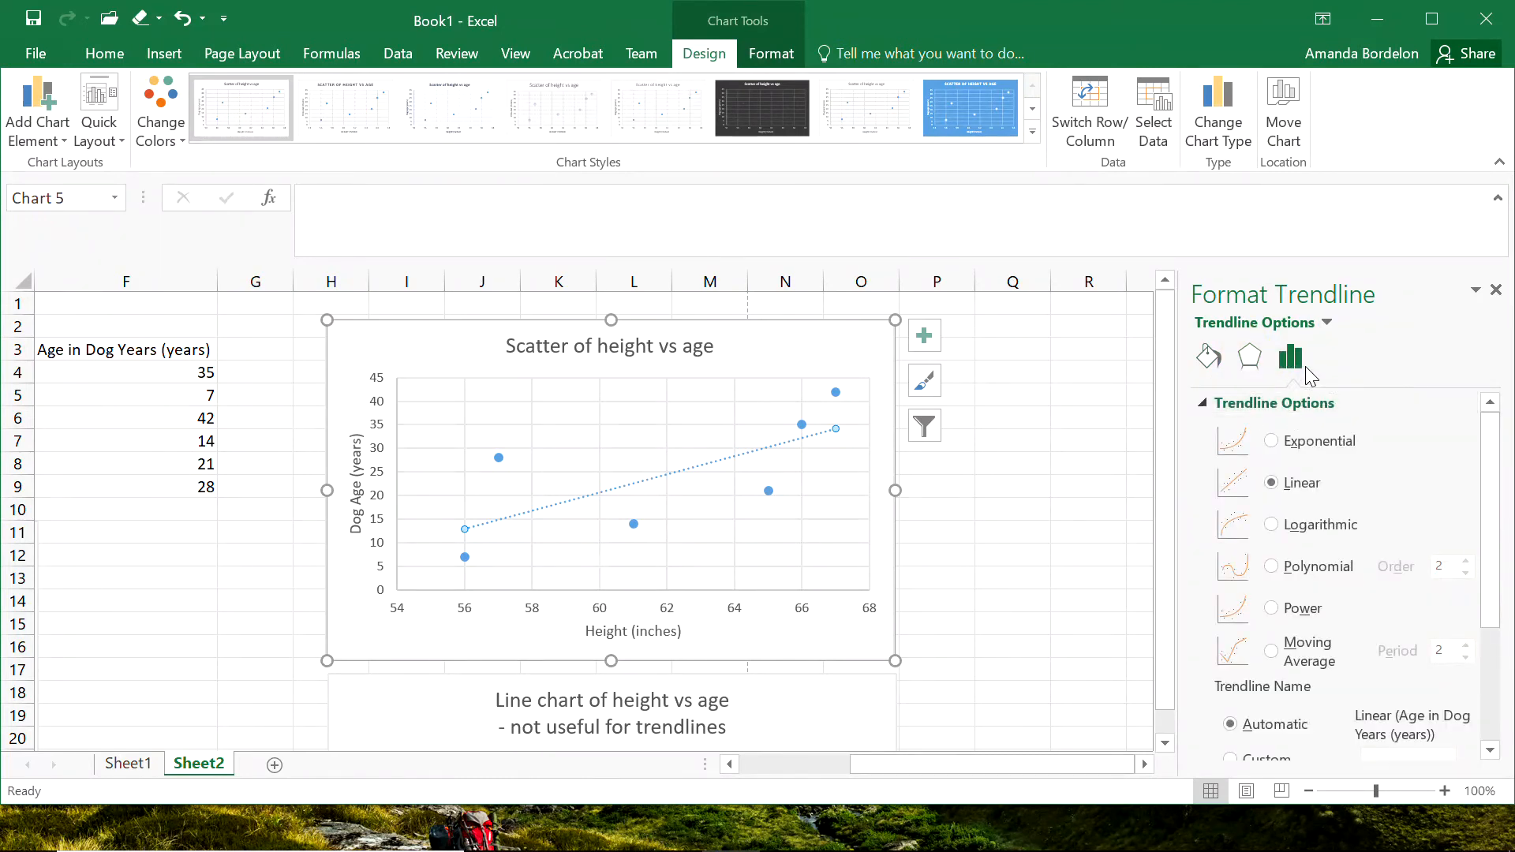
pyautogui.click(1271, 567)
pyautogui.click(1270, 608)
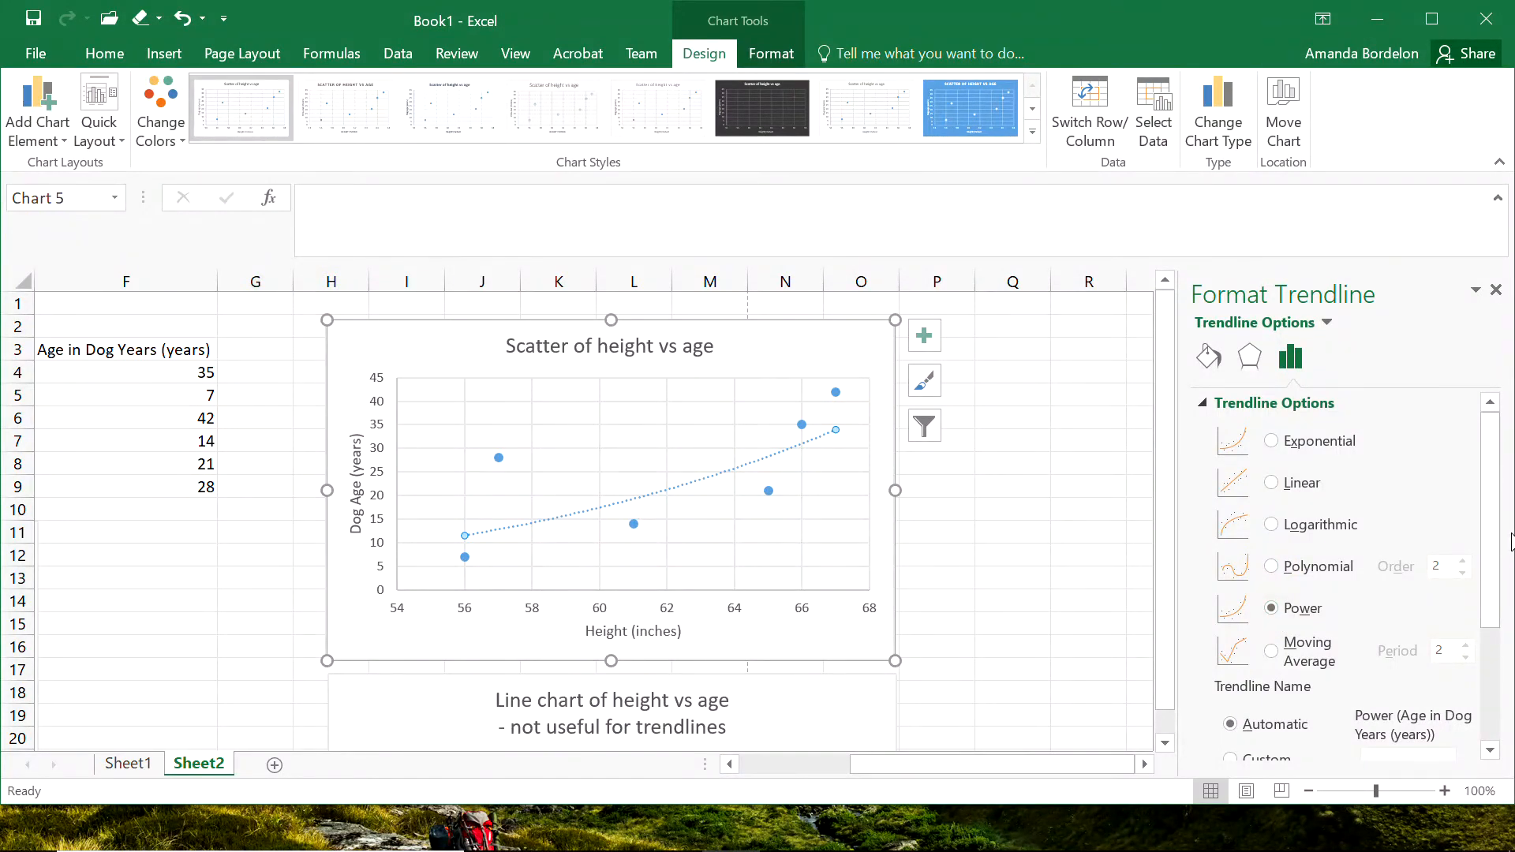
# Display the trendline's equation on the scatter chart and move its label clear of the data points and the curve.
pyautogui.moveTo(1497, 541); pyautogui.dragTo(1499, 710)
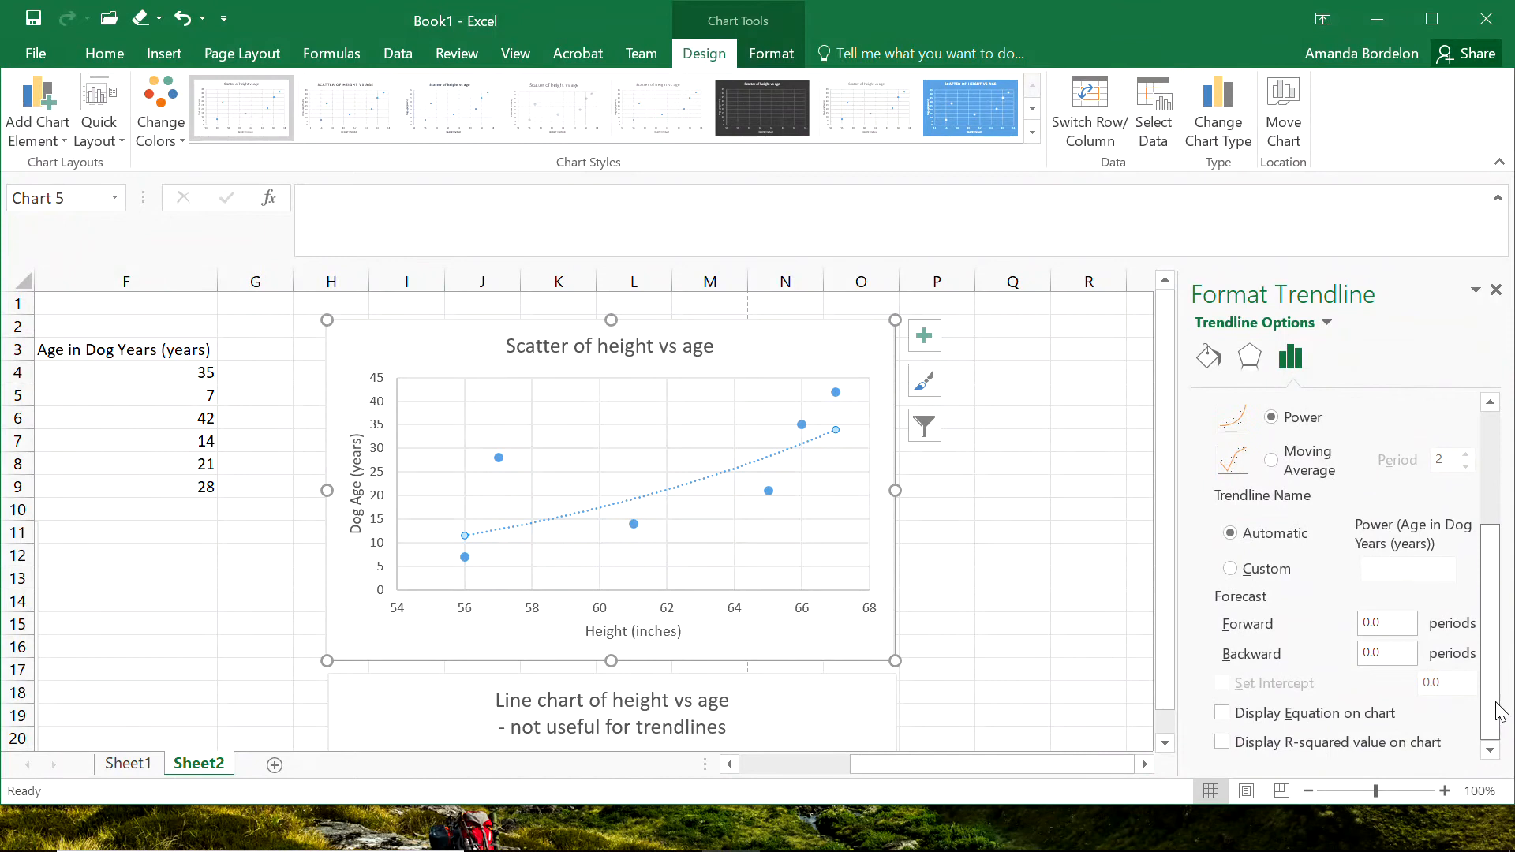
pyautogui.click(1223, 714)
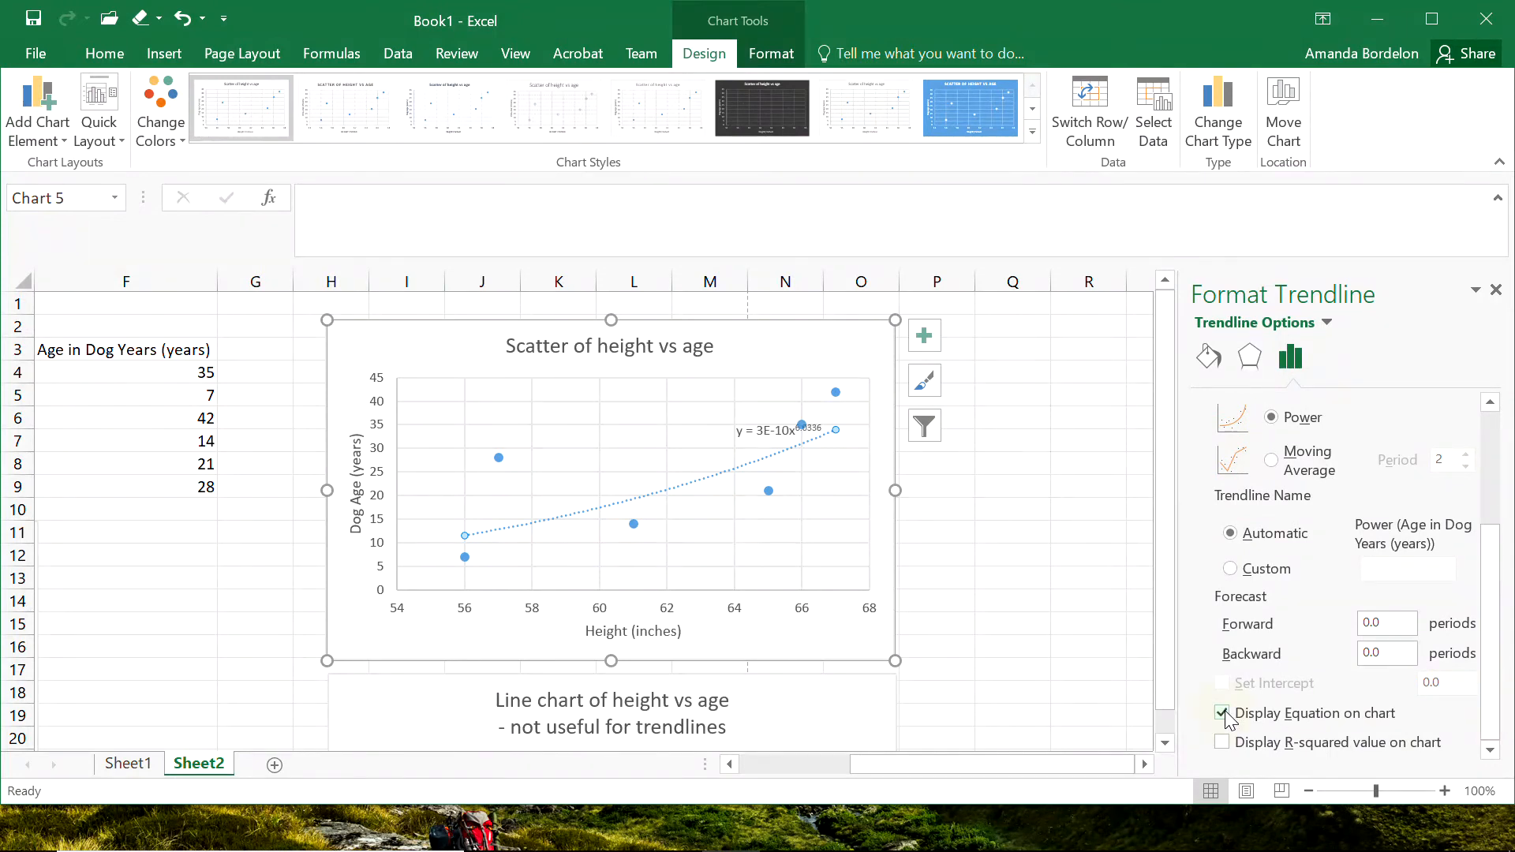
pyautogui.click(765, 432)
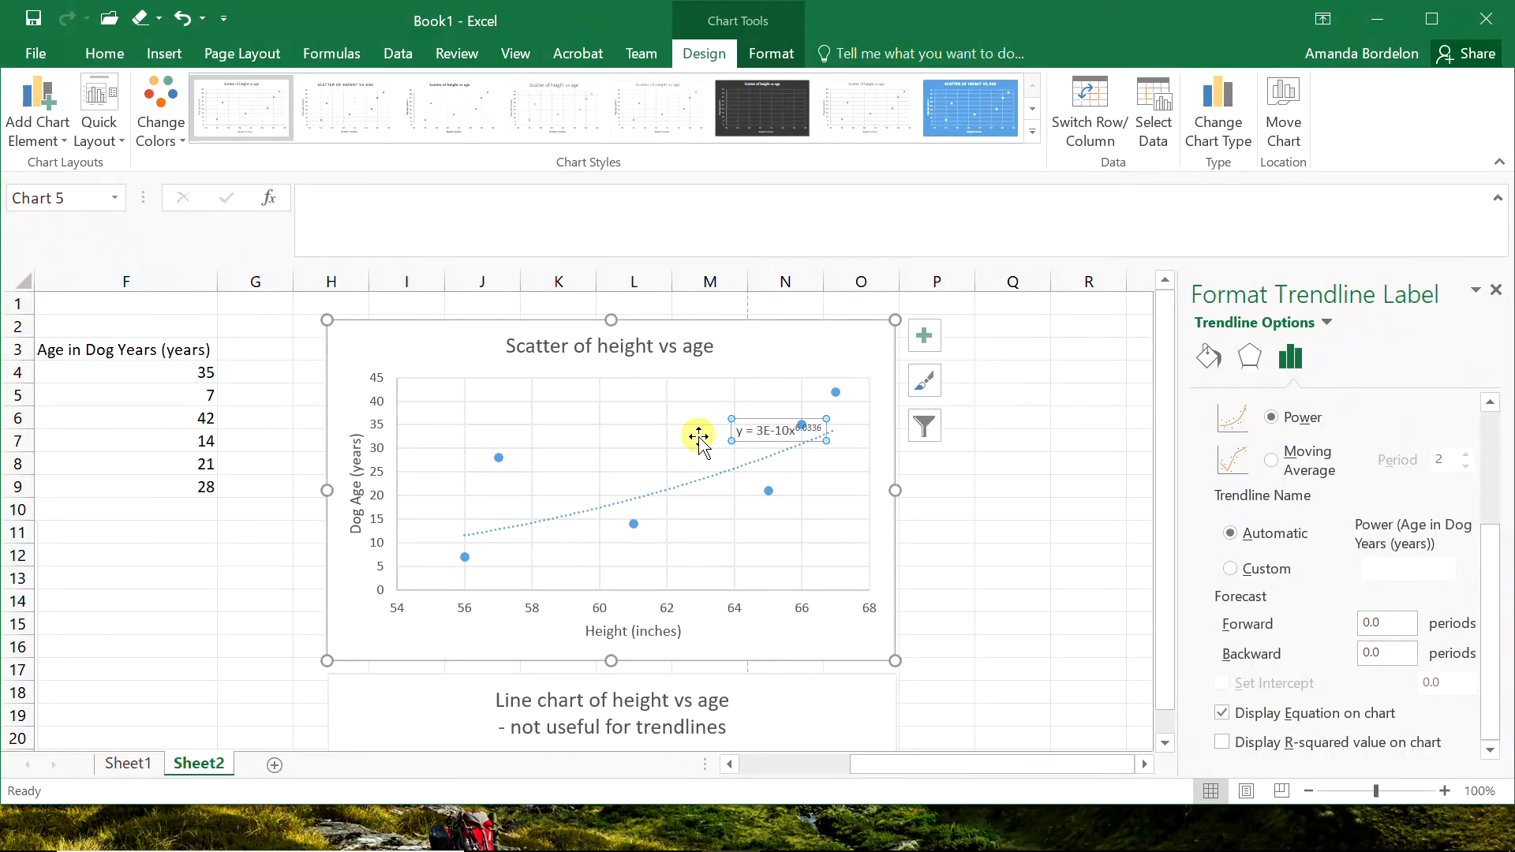
# Display the trendline's R-squared value on the scatter chart and deselect the chart.
pyautogui.click(783, 453)
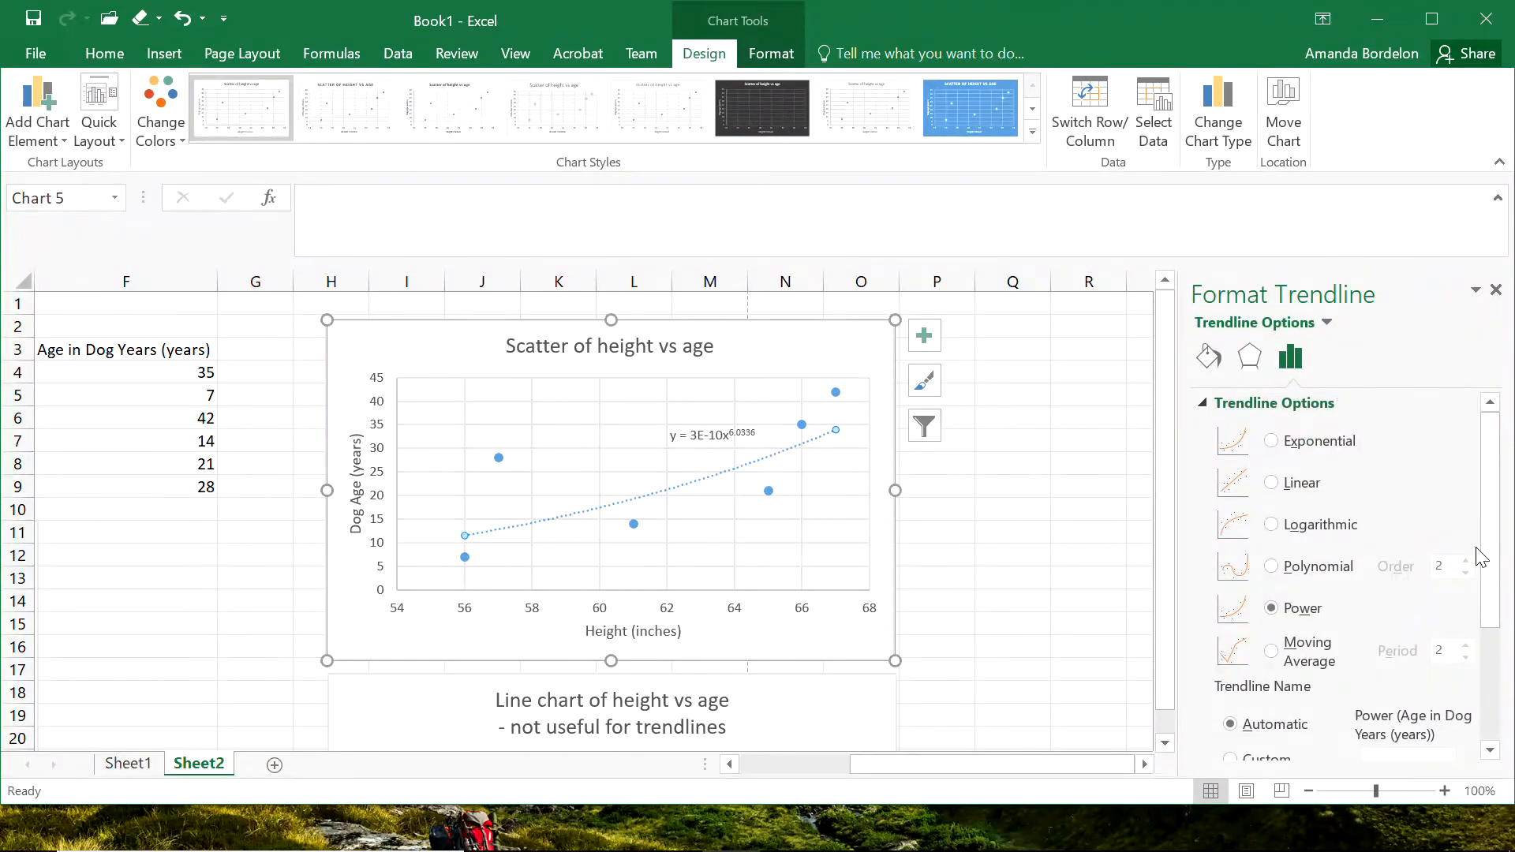
pyautogui.moveTo(1490, 575); pyautogui.dragTo(1483, 694)
pyautogui.click(1223, 742)
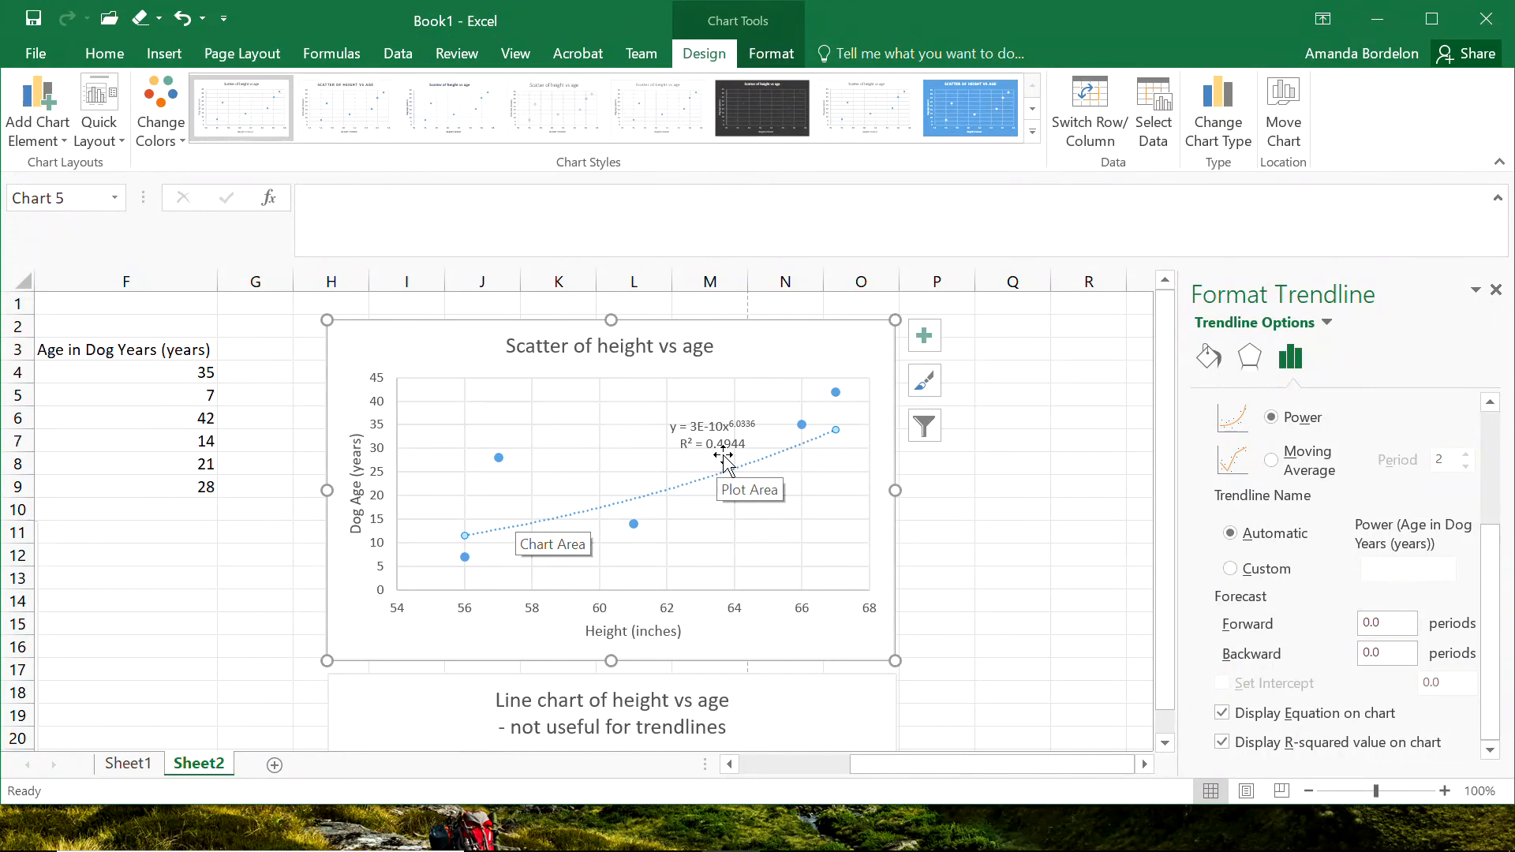
pyautogui.click(957, 578)
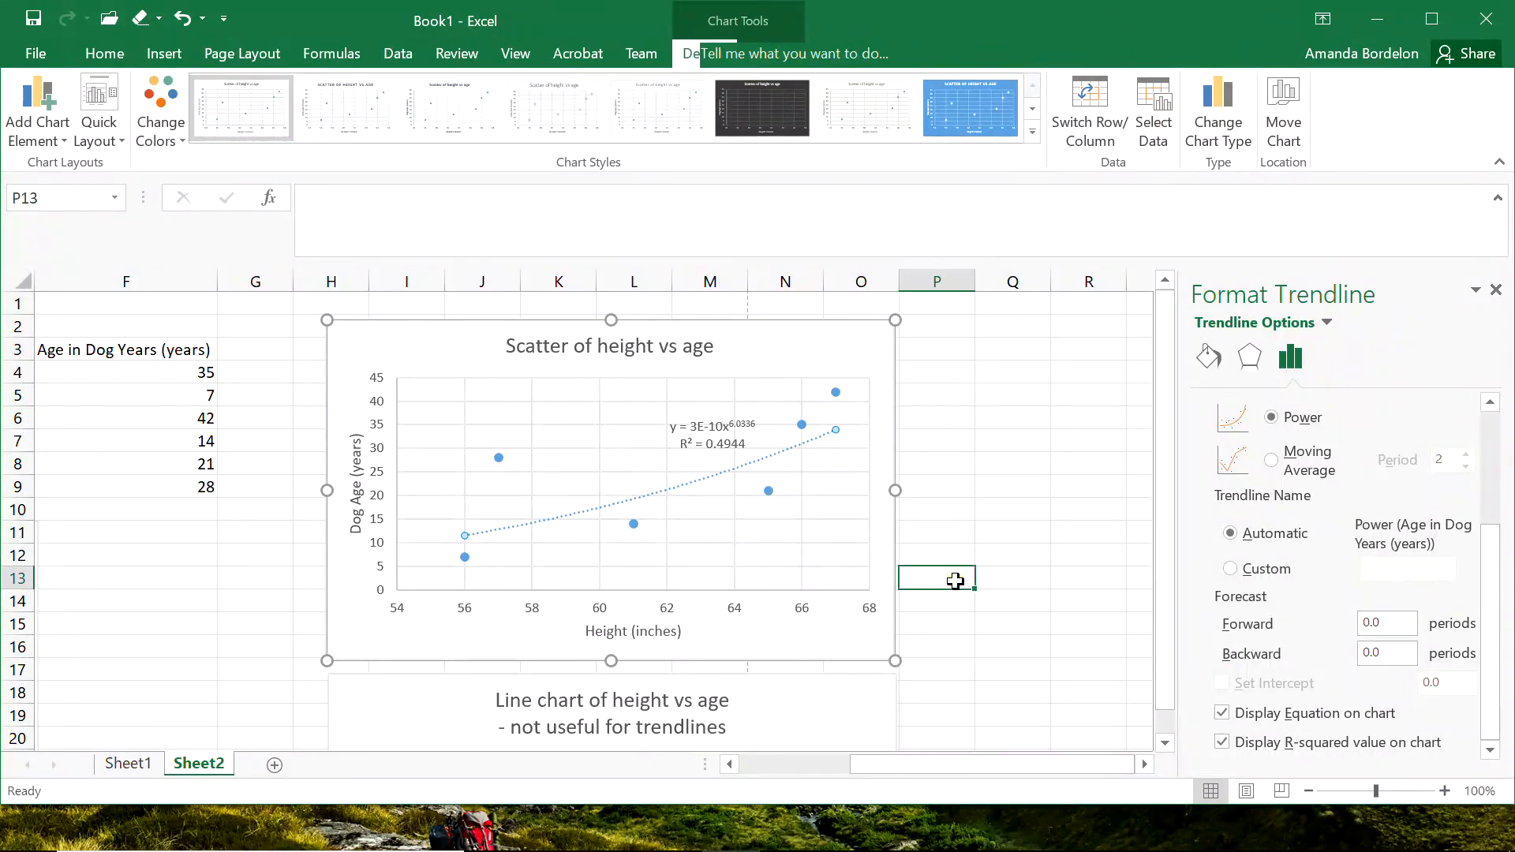
# Start a new data series in the scatter chart, named from the Rank by Age header in D3, with heights E4:E9 as X values.
pyautogui.click(416, 359)
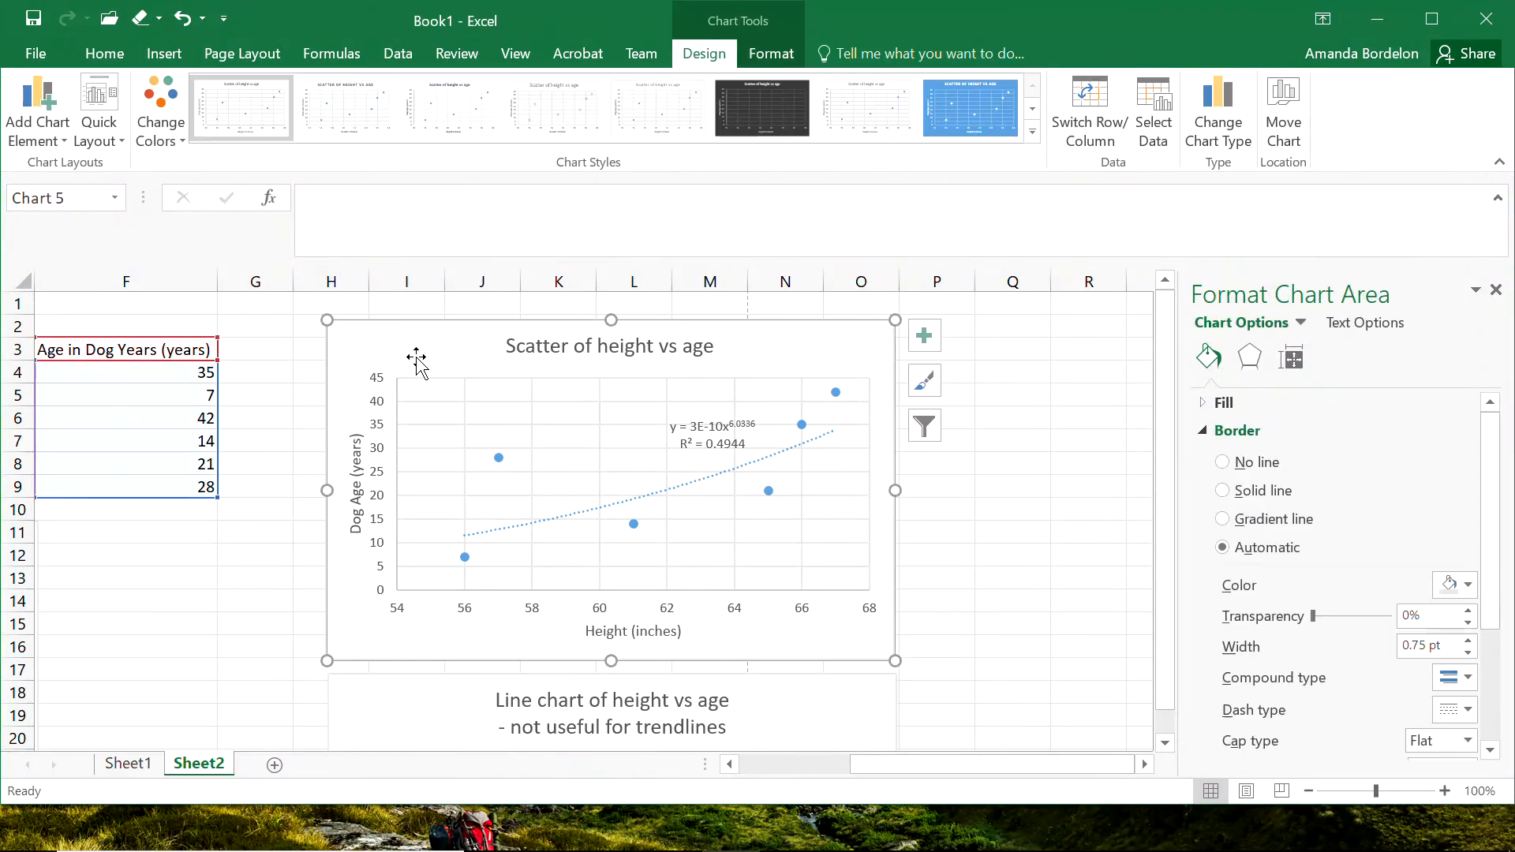
pyautogui.rightClick(562, 472)
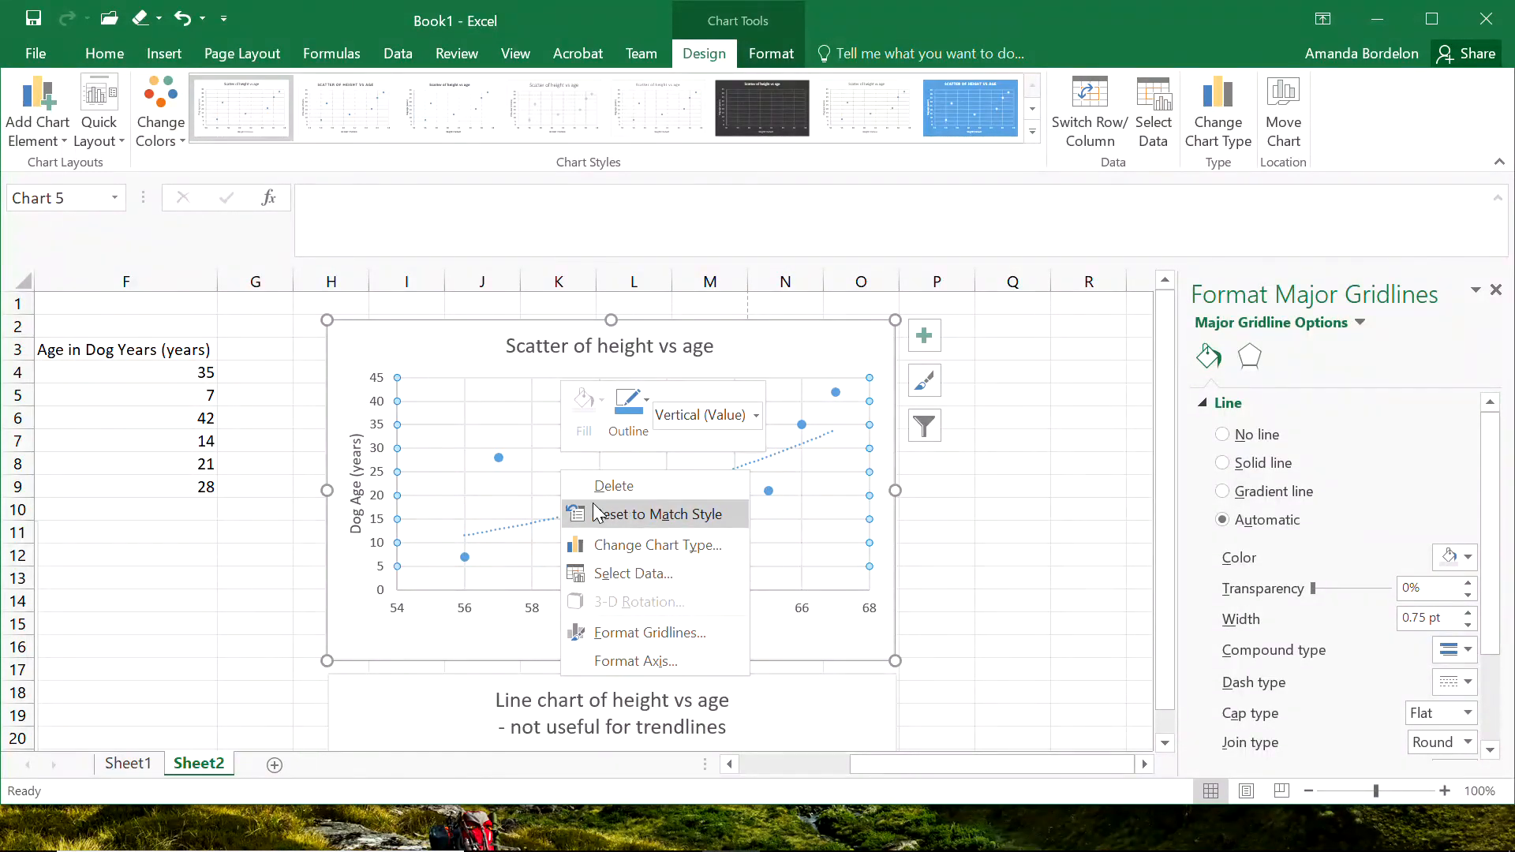
pyautogui.click(625, 574)
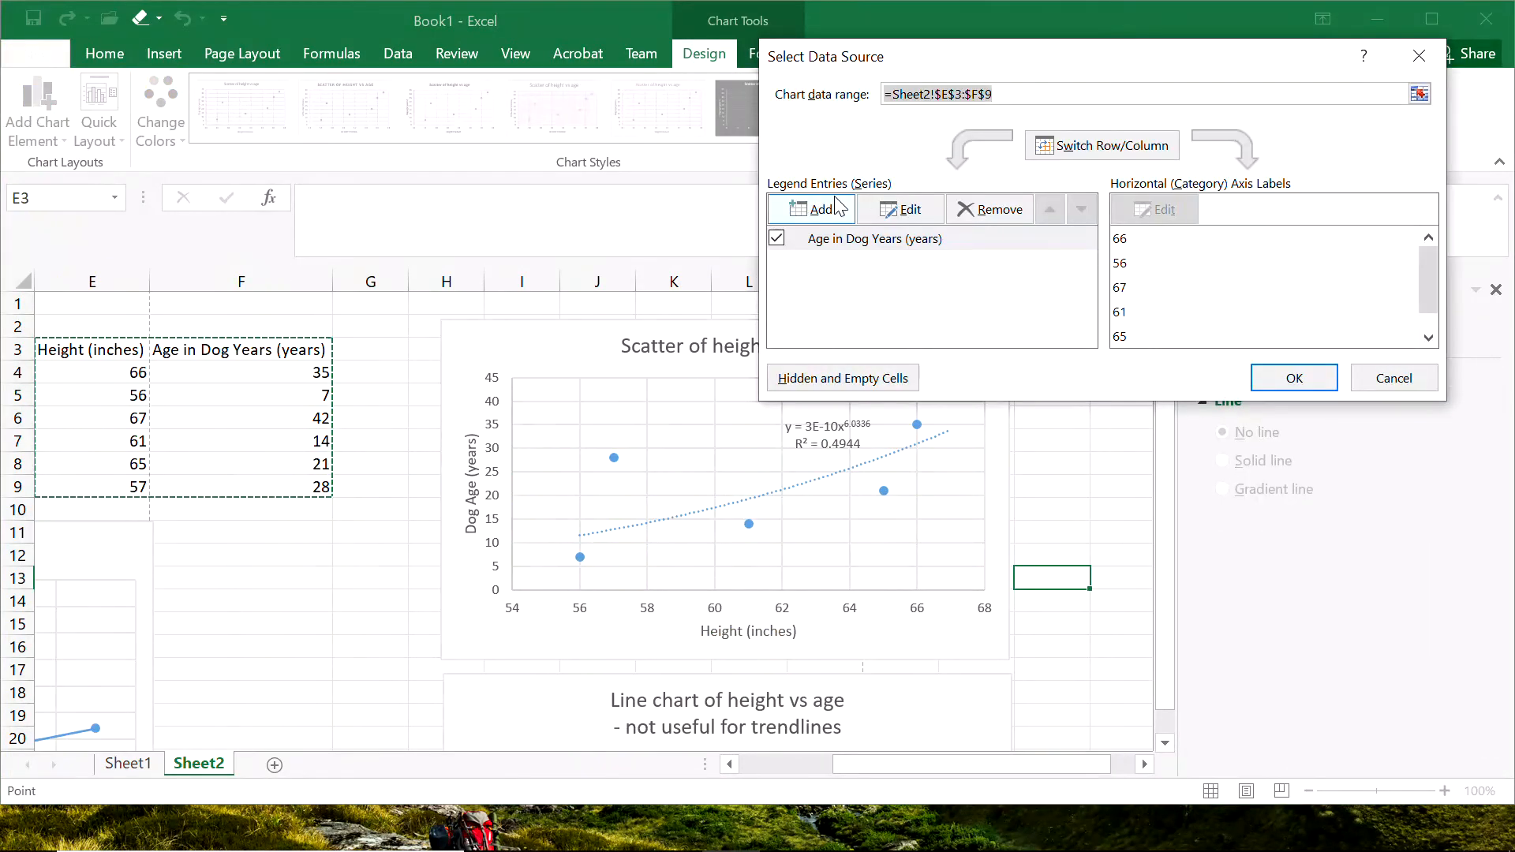
pyautogui.click(814, 215)
pyautogui.moveTo(887, 768); pyautogui.dragTo(777, 765)
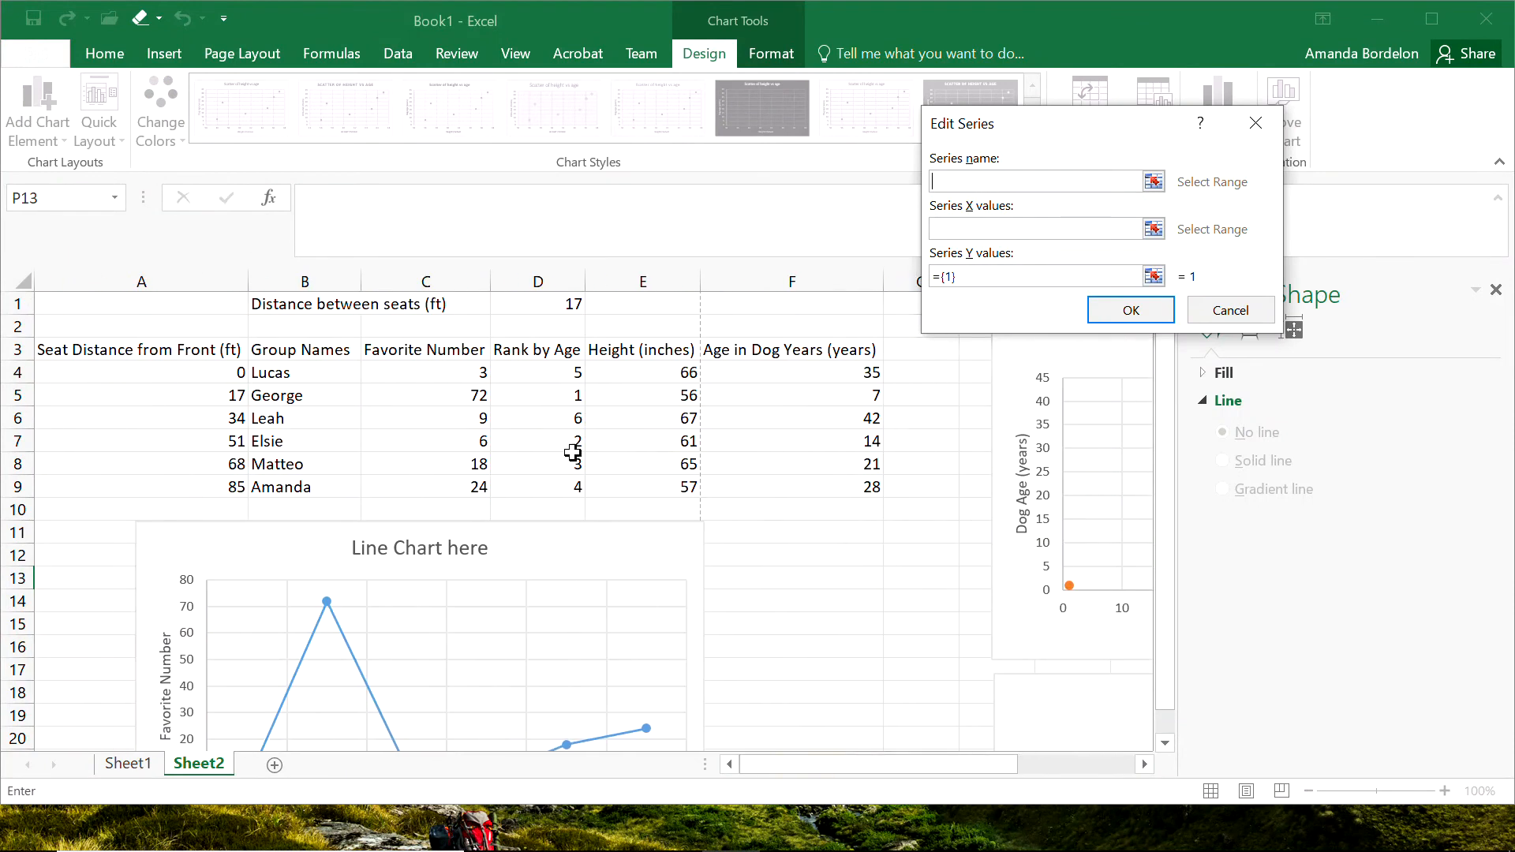
pyautogui.click(552, 354)
pyautogui.click(1045, 230)
pyautogui.moveTo(659, 377); pyautogui.dragTo(659, 486)
# Set the new series' Y values to the age ranks in D4:D9 and apply the changed data source.
pyautogui.click(1154, 278)
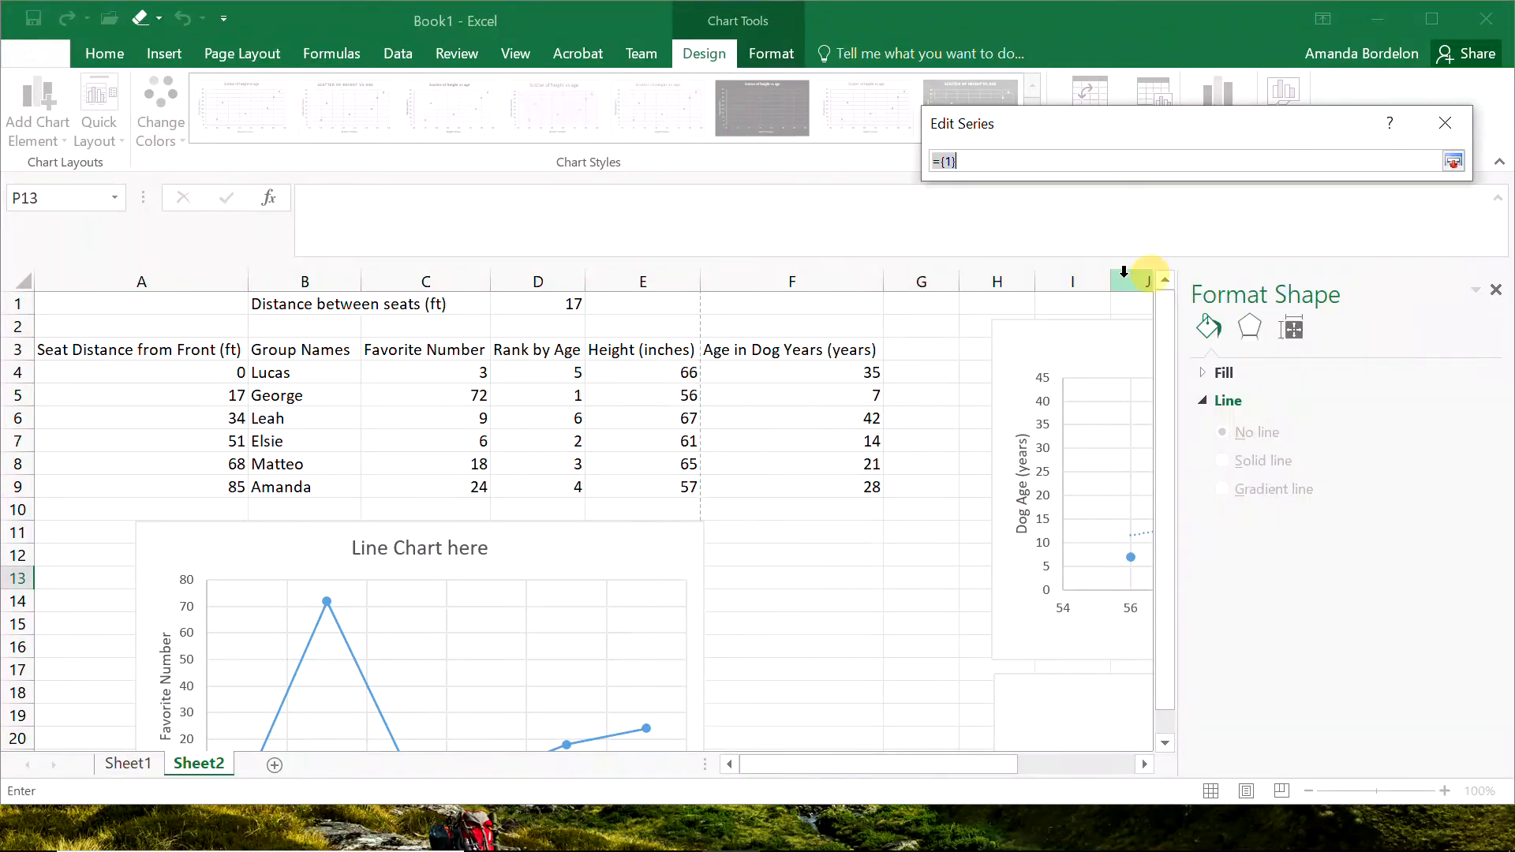
pyautogui.moveTo(555, 376); pyautogui.dragTo(576, 486)
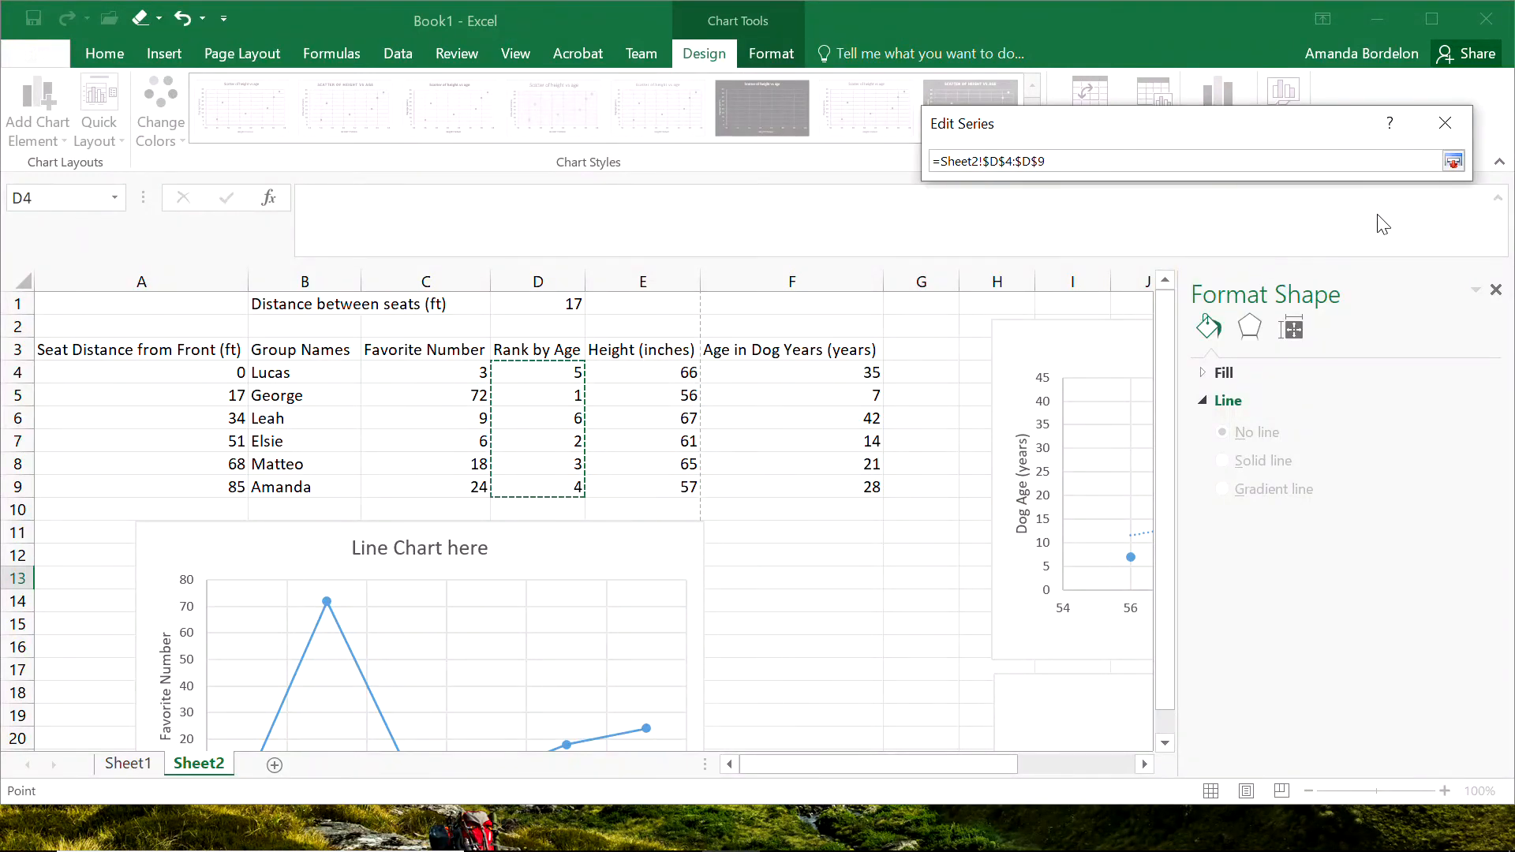
pyautogui.click(1453, 161)
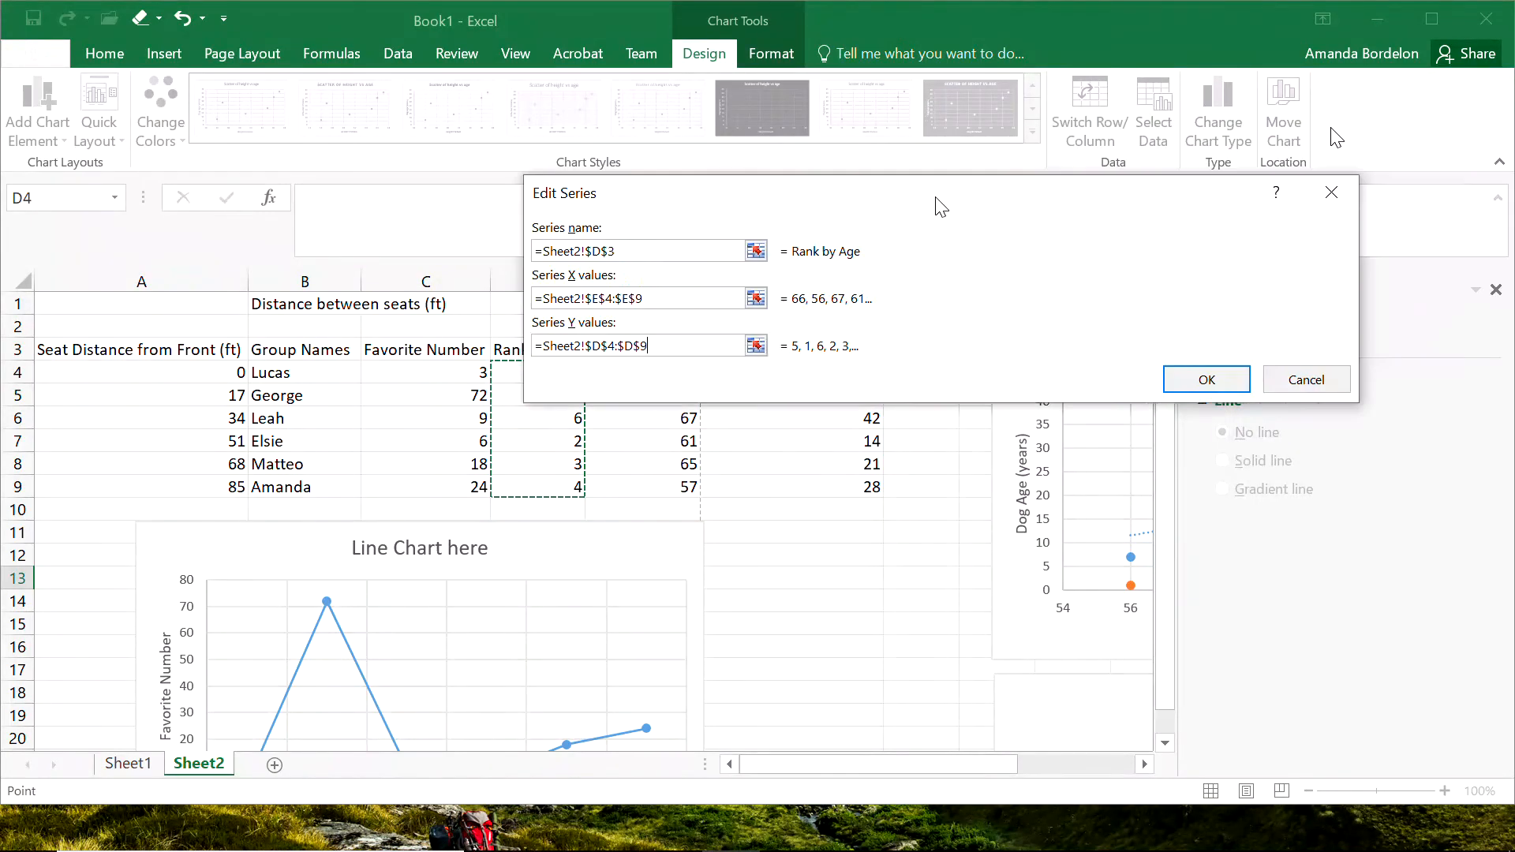
pyautogui.click(907, 359)
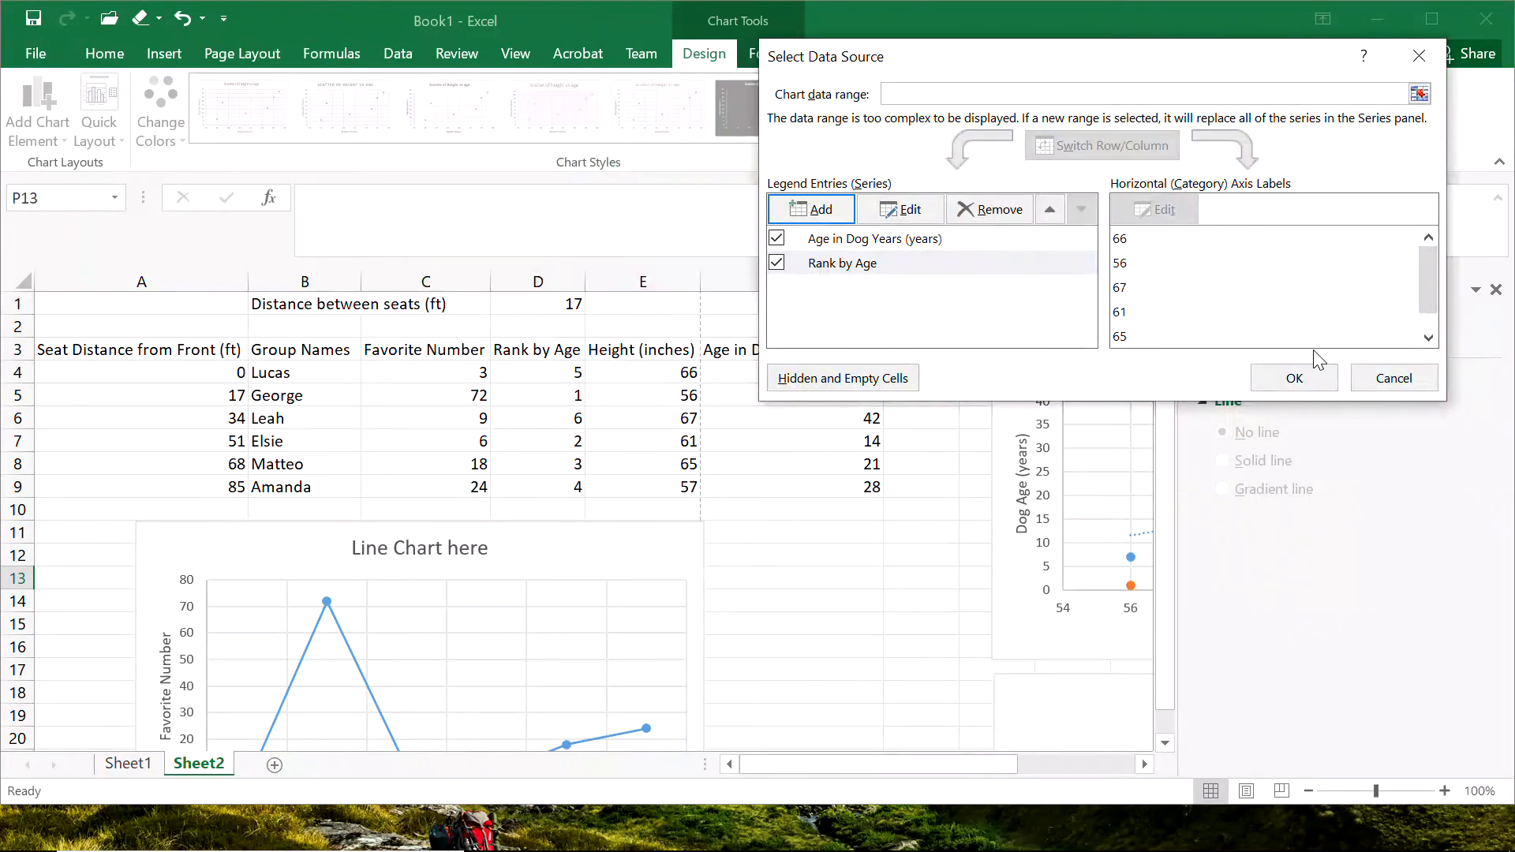
pyautogui.click(1294, 378)
# Delete the Rank by Age series from the scatter chart and deselect the chart.
pyautogui.moveTo(957, 765); pyautogui.dragTo(1090, 775)
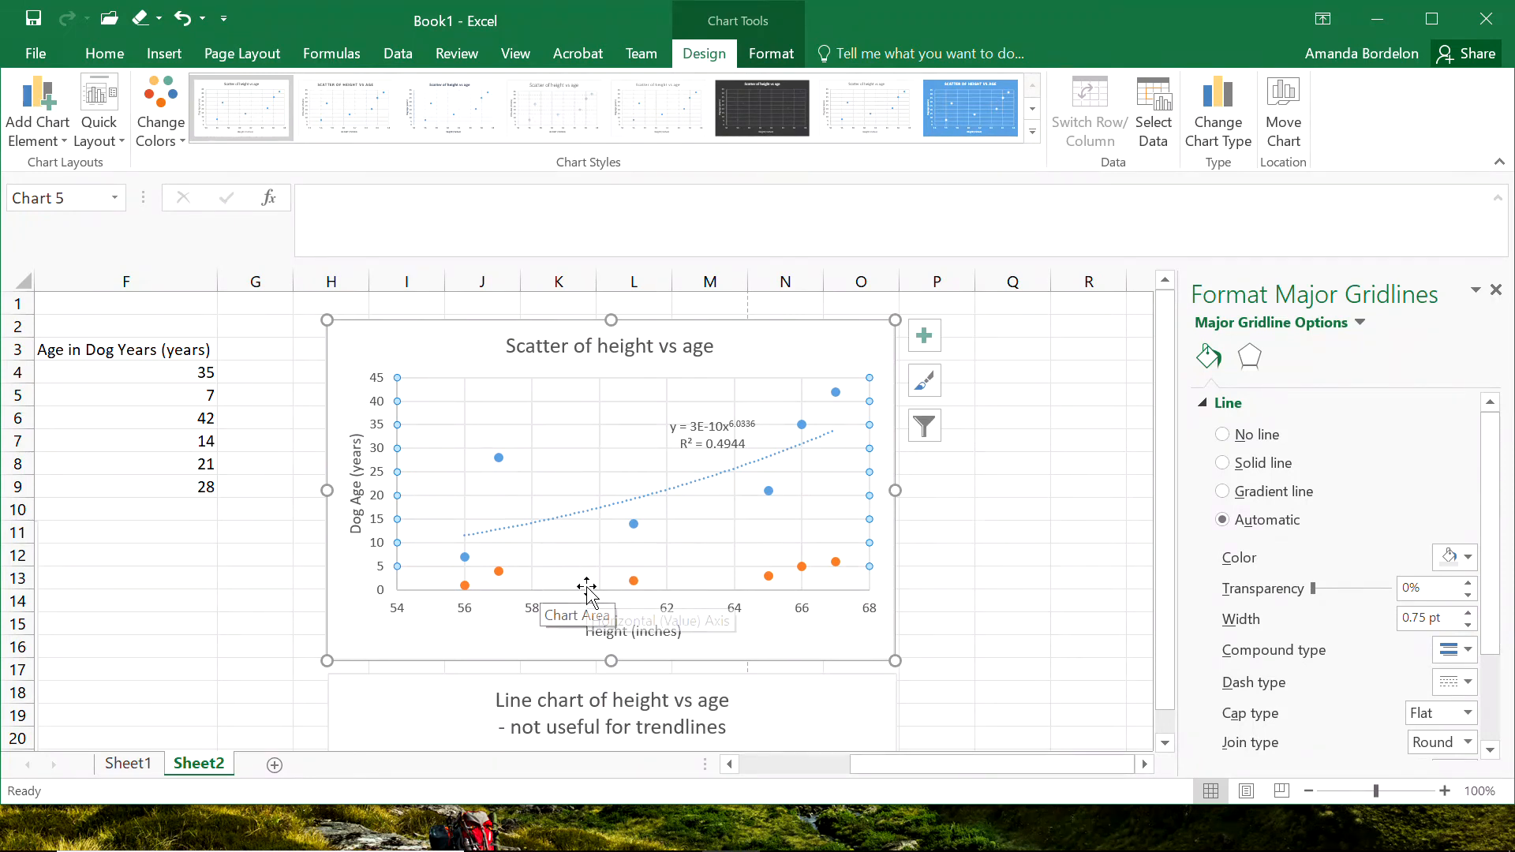
pyautogui.click(633, 583)
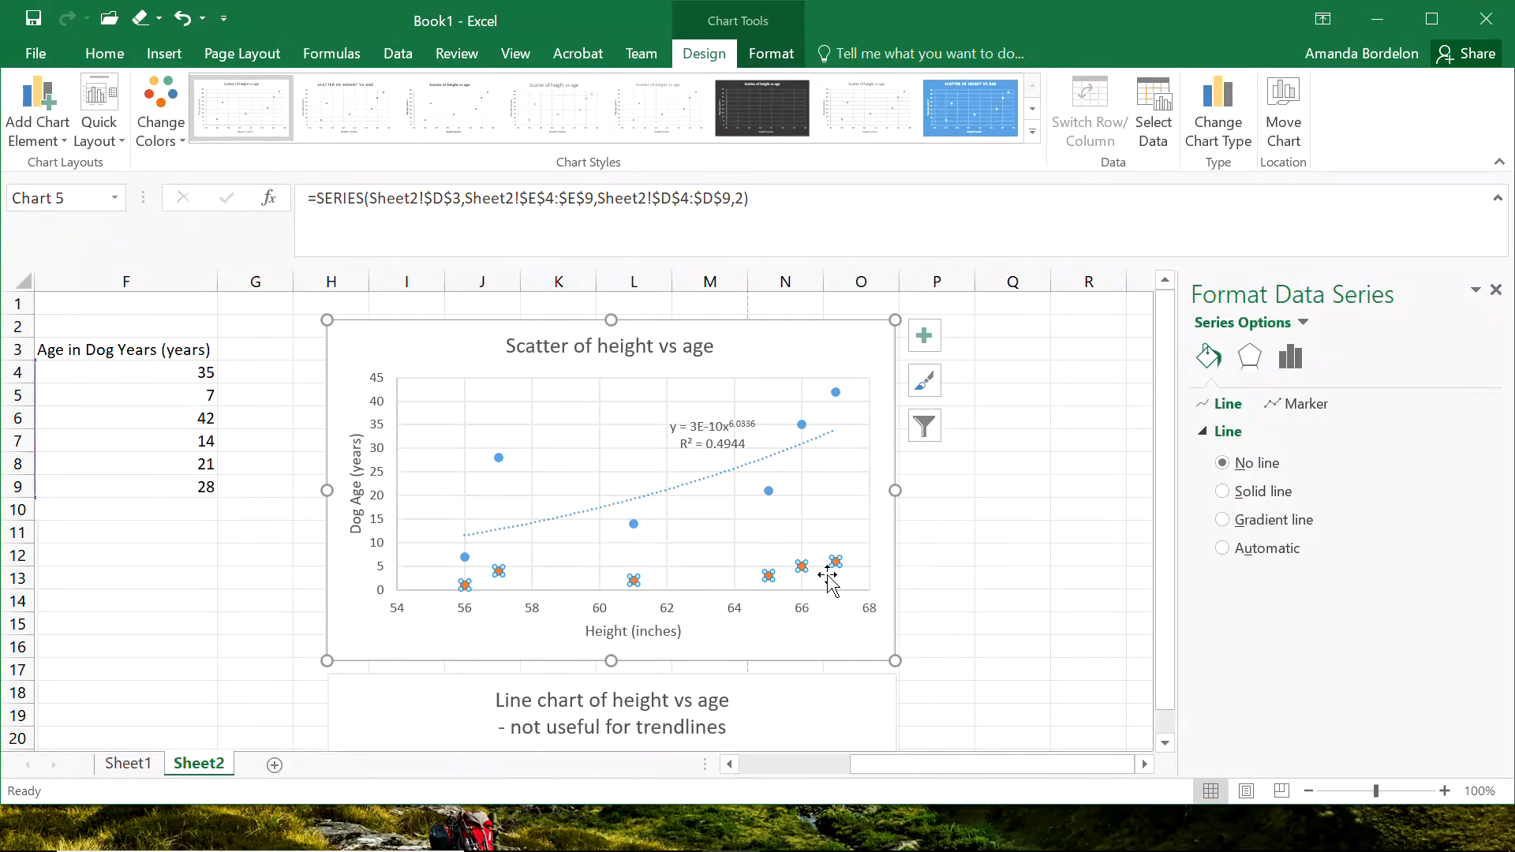
pyautogui.press('Delete')
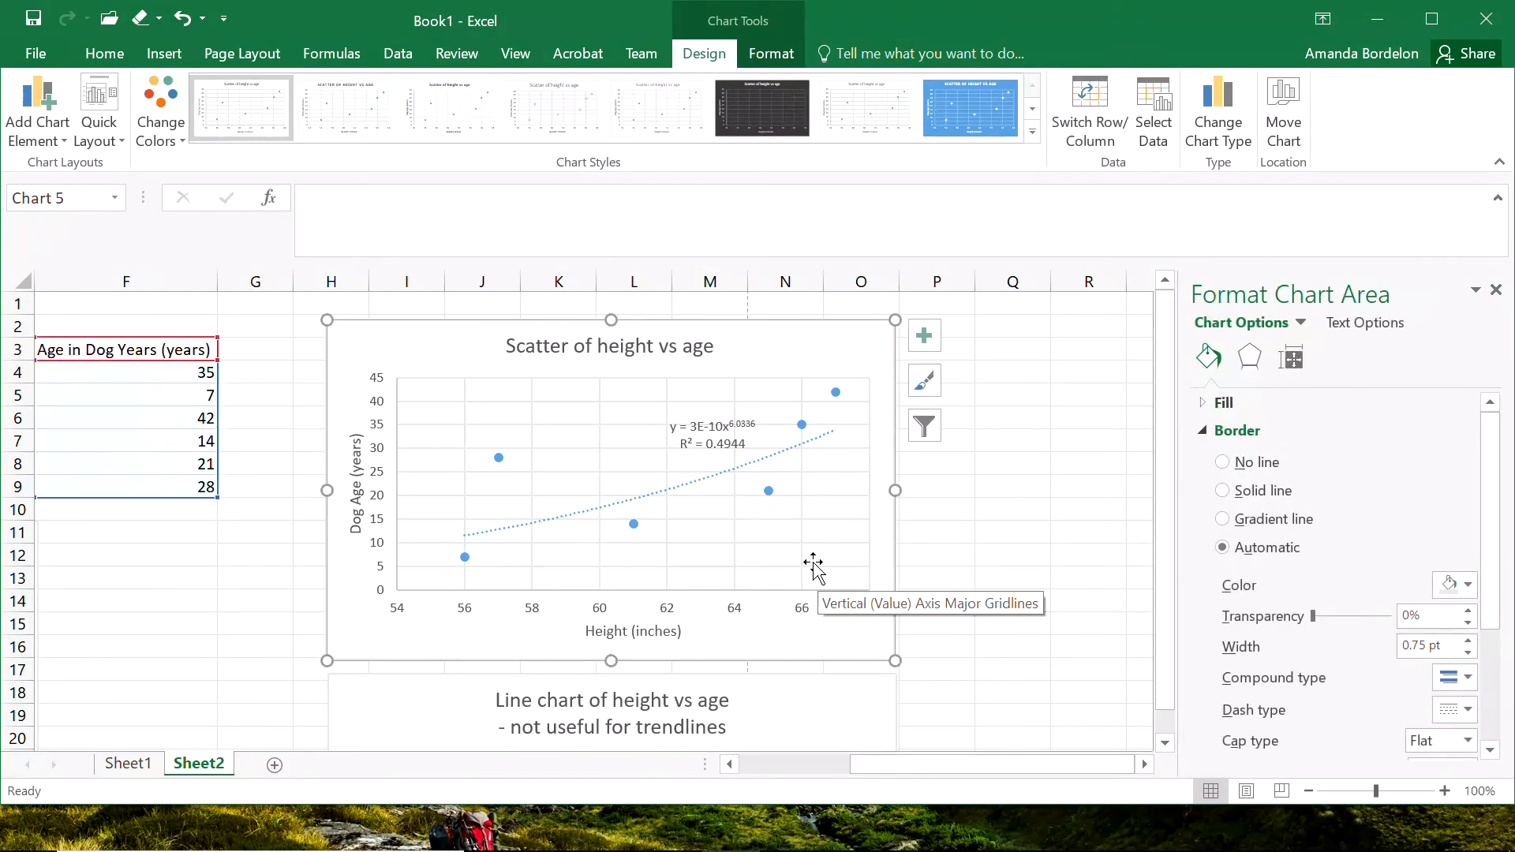
pyautogui.click(965, 513)
# Move the scatter chart across to about column P and paste a copy of it into the freed space near column H.
pyautogui.moveTo(751, 347); pyautogui.dragTo(1126, 334)
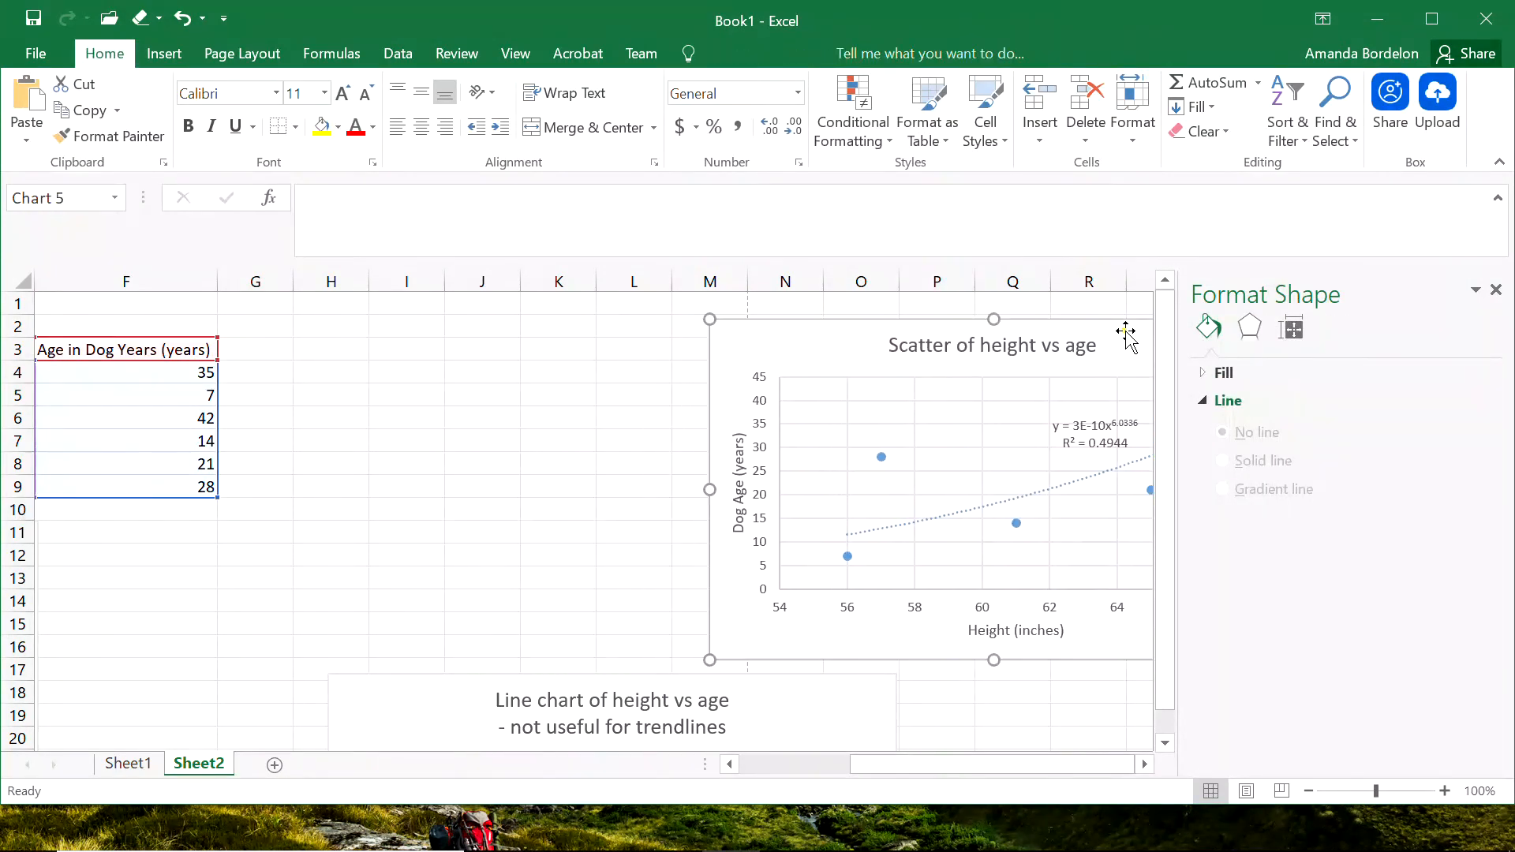
pyautogui.moveTo(835, 342); pyautogui.dragTo(1009, 341)
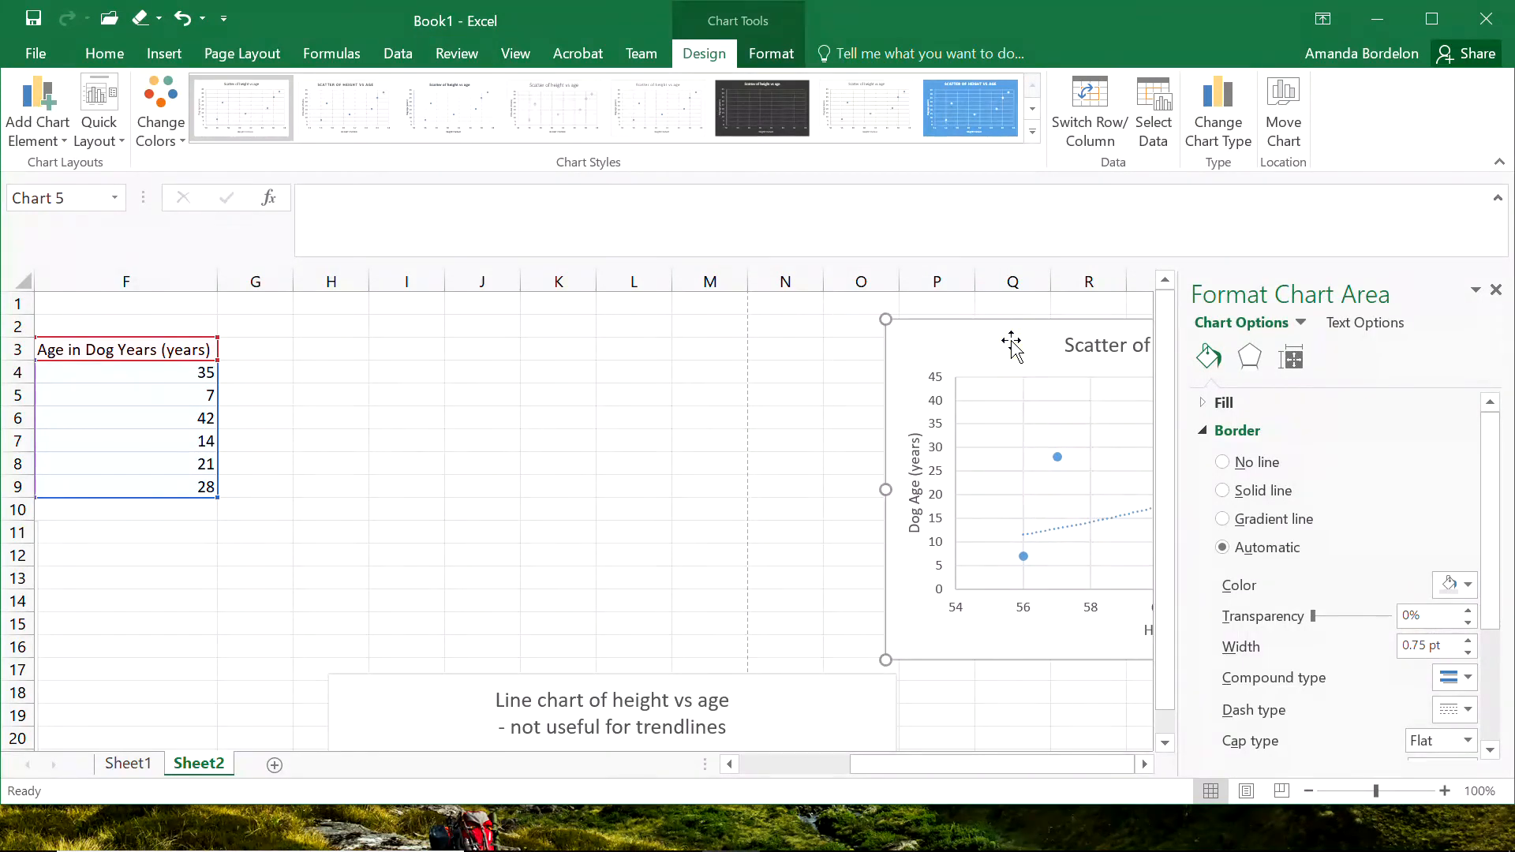
pyautogui.click(477, 327)
pyautogui.click(330, 332)
pyautogui.hotkey('ctrl', 'v')
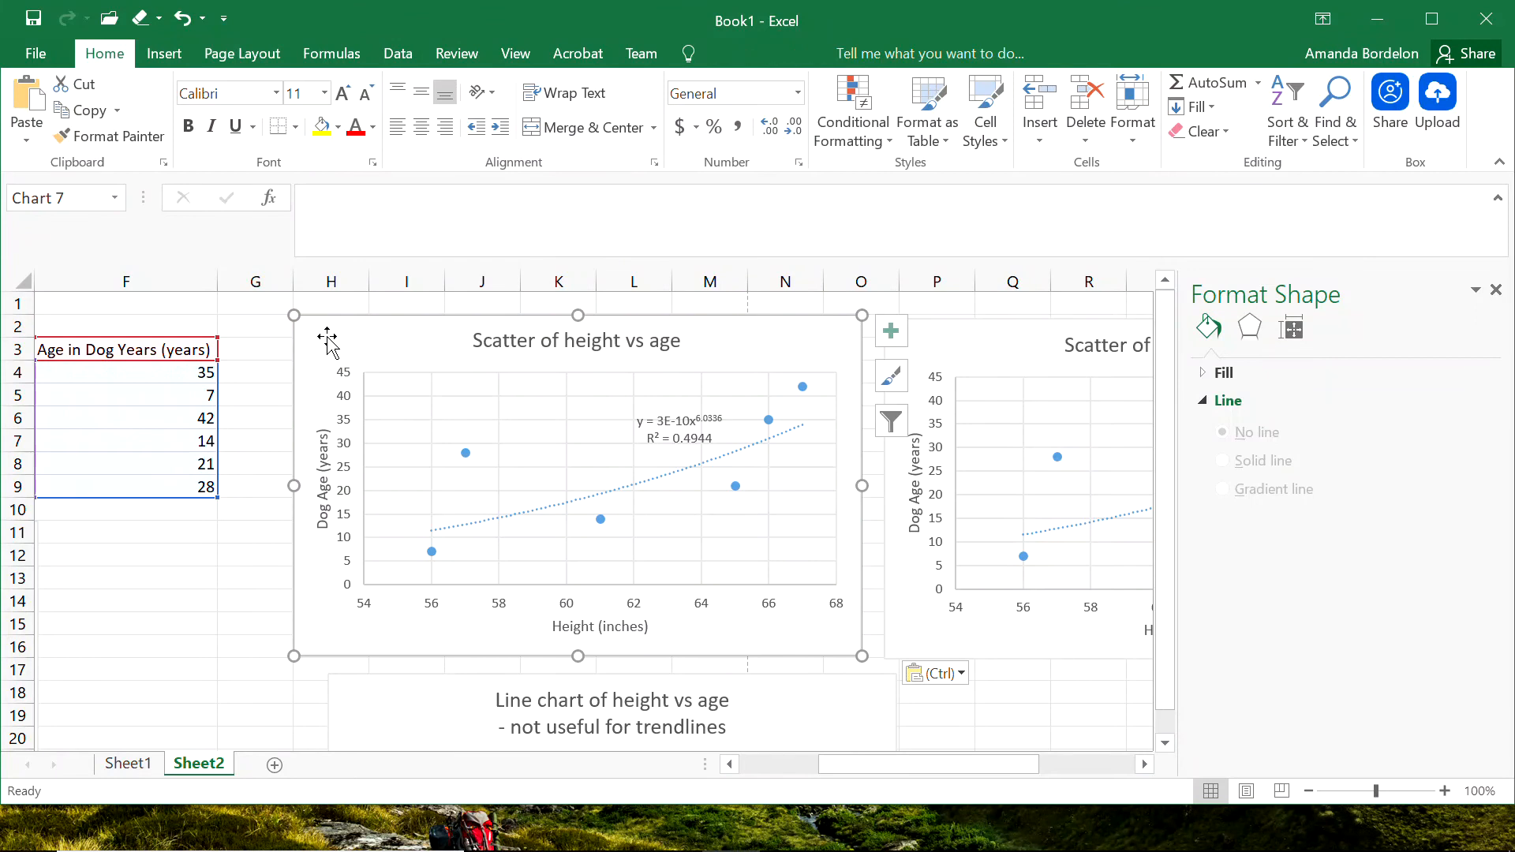
# Retitle the copied scatter chart "Scatter of age vs height".
pyautogui.click(574, 343)
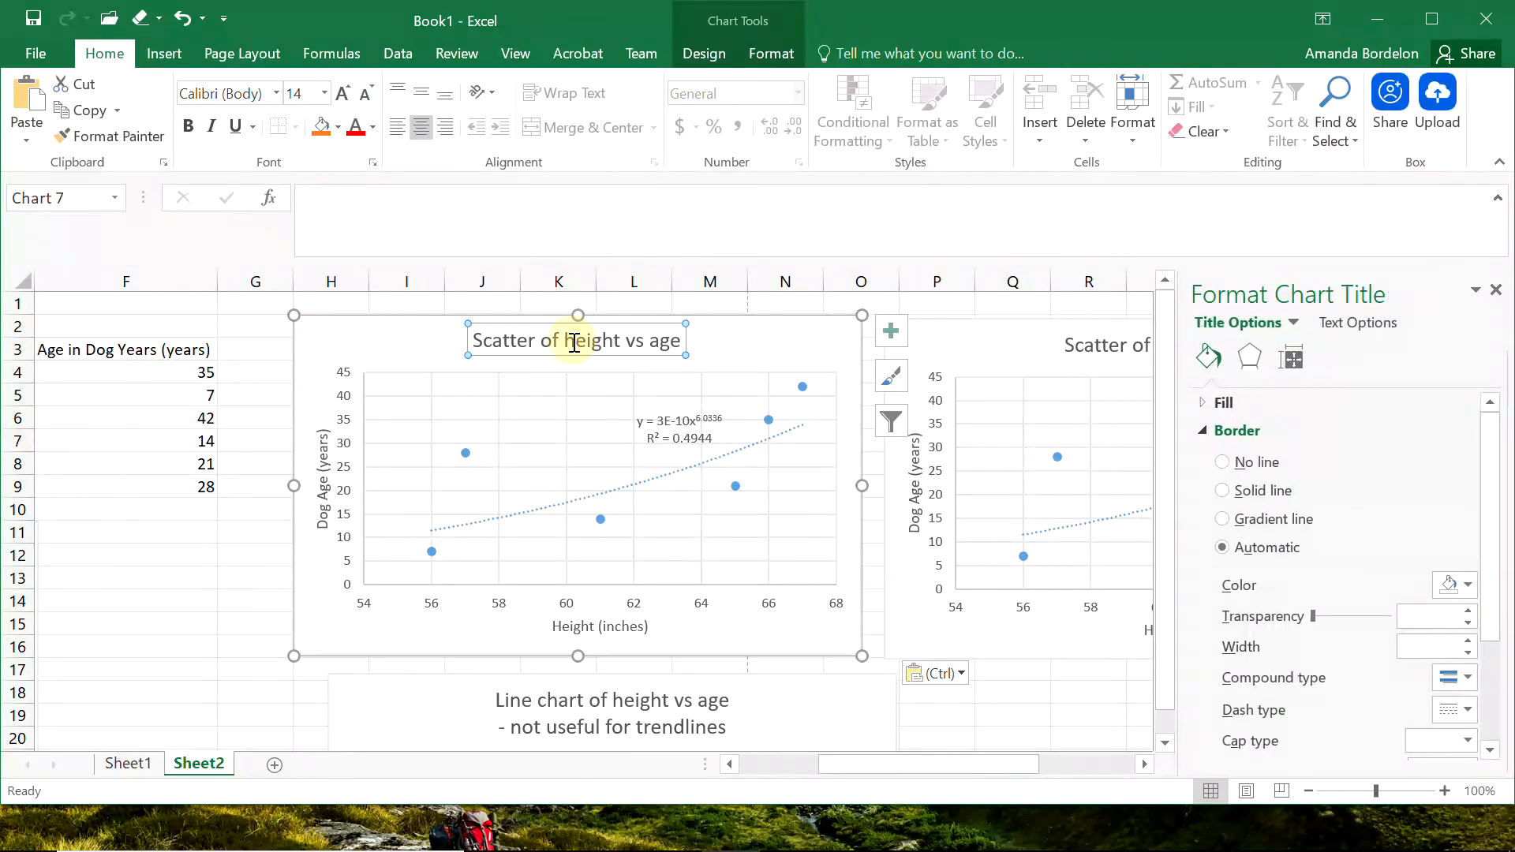
pyautogui.doubleClick(575, 343)
pyautogui.write('age vs')
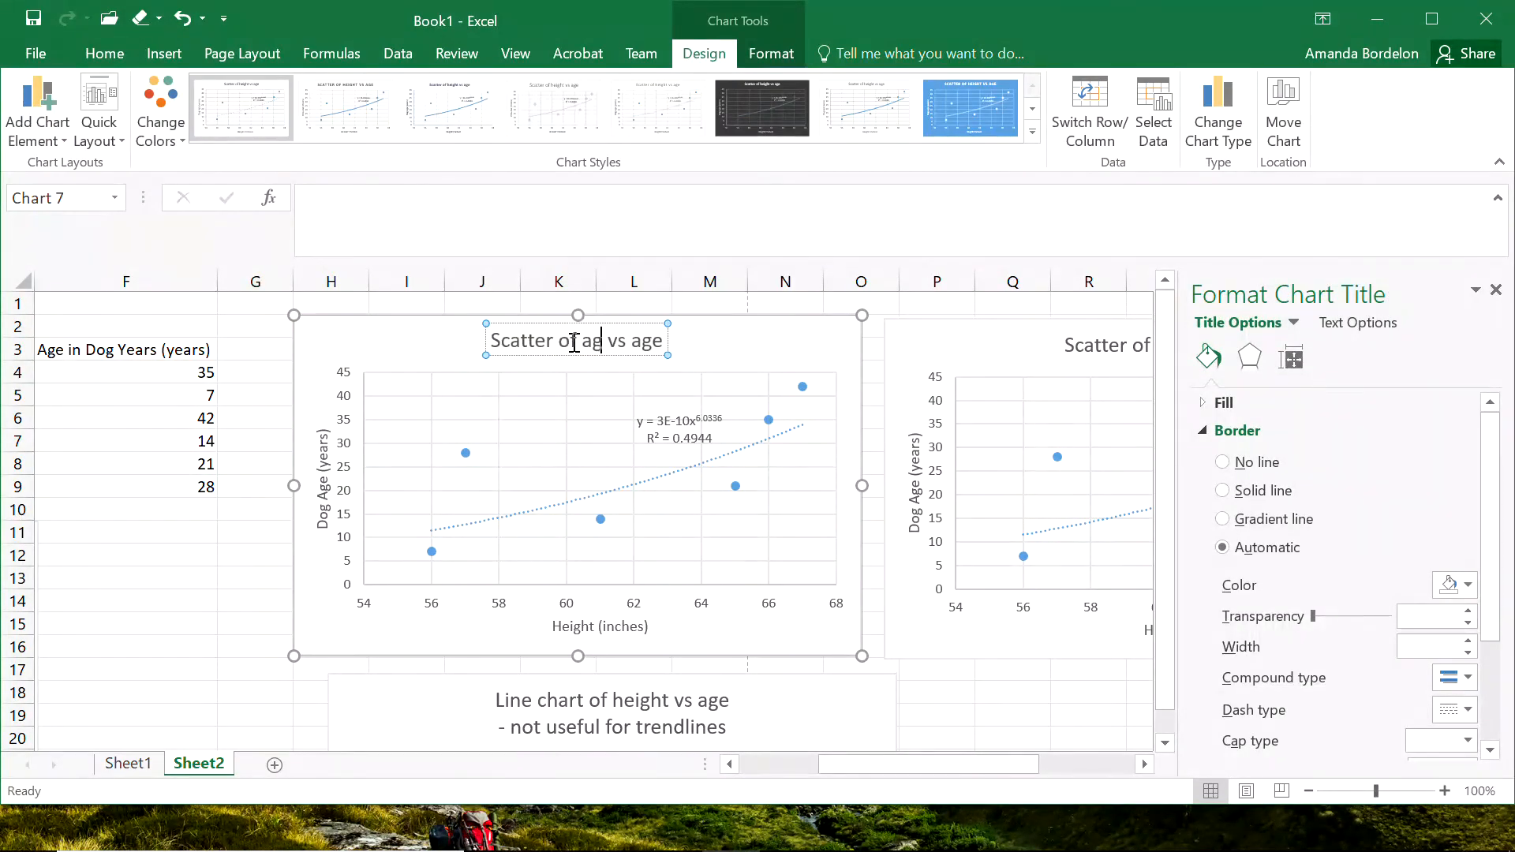
pyautogui.write(' height')
pyautogui.press('Delete')
pyautogui.press('Delete')
pyautogui.press('Delete')
pyautogui.press('Delete')
pyautogui.press('Delete')
pyautogui.press('Delete')
pyautogui.press('Delete')
# Edit the data series of the "Scatter of age vs height" chart so its X values use the dog ages in F4:F9.
pyautogui.click(530, 462)
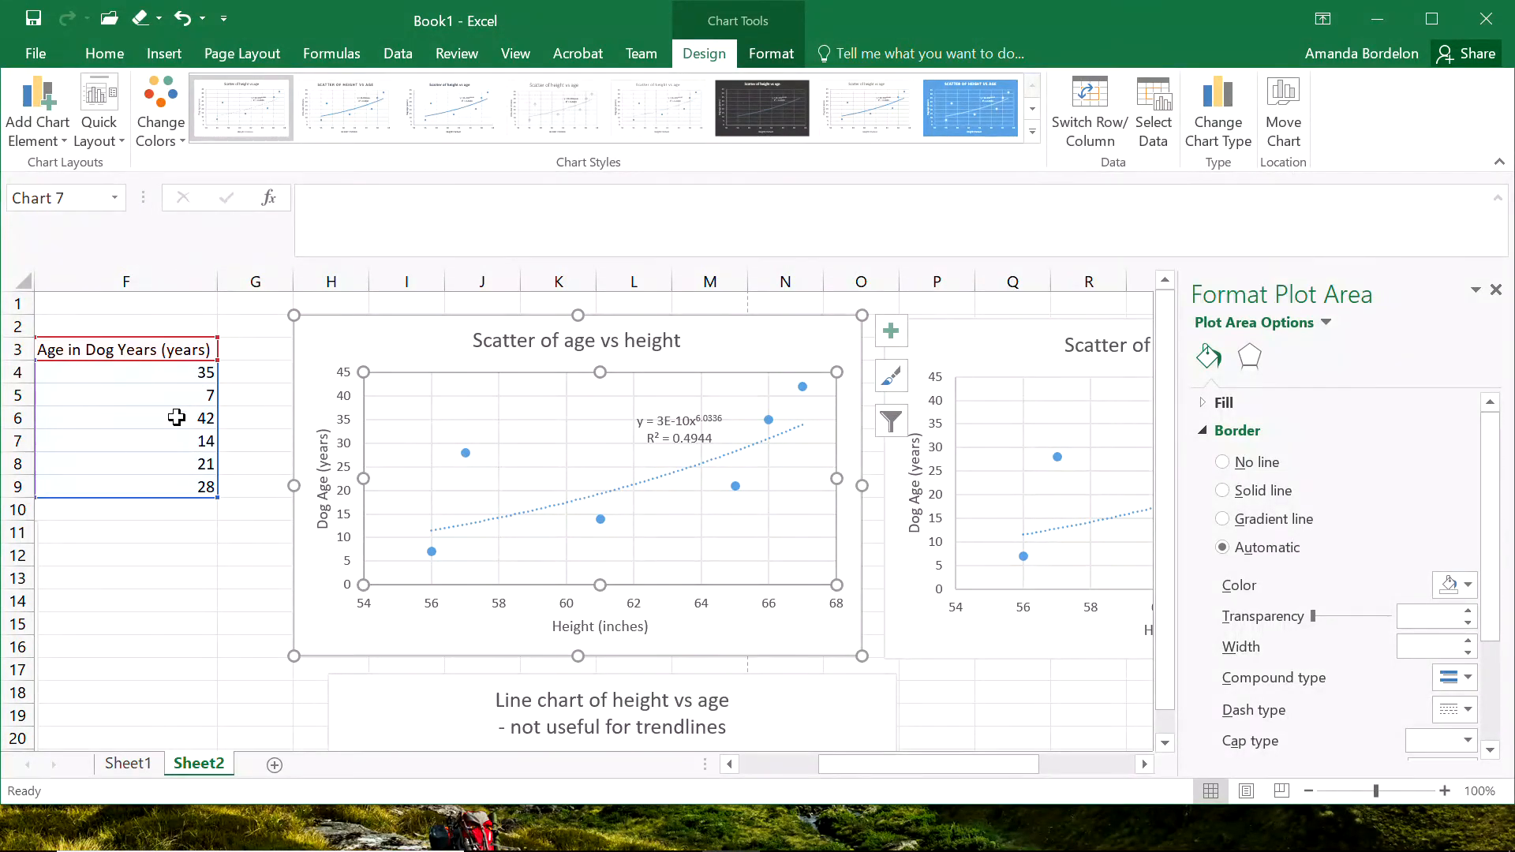
pyautogui.rightClick(673, 514)
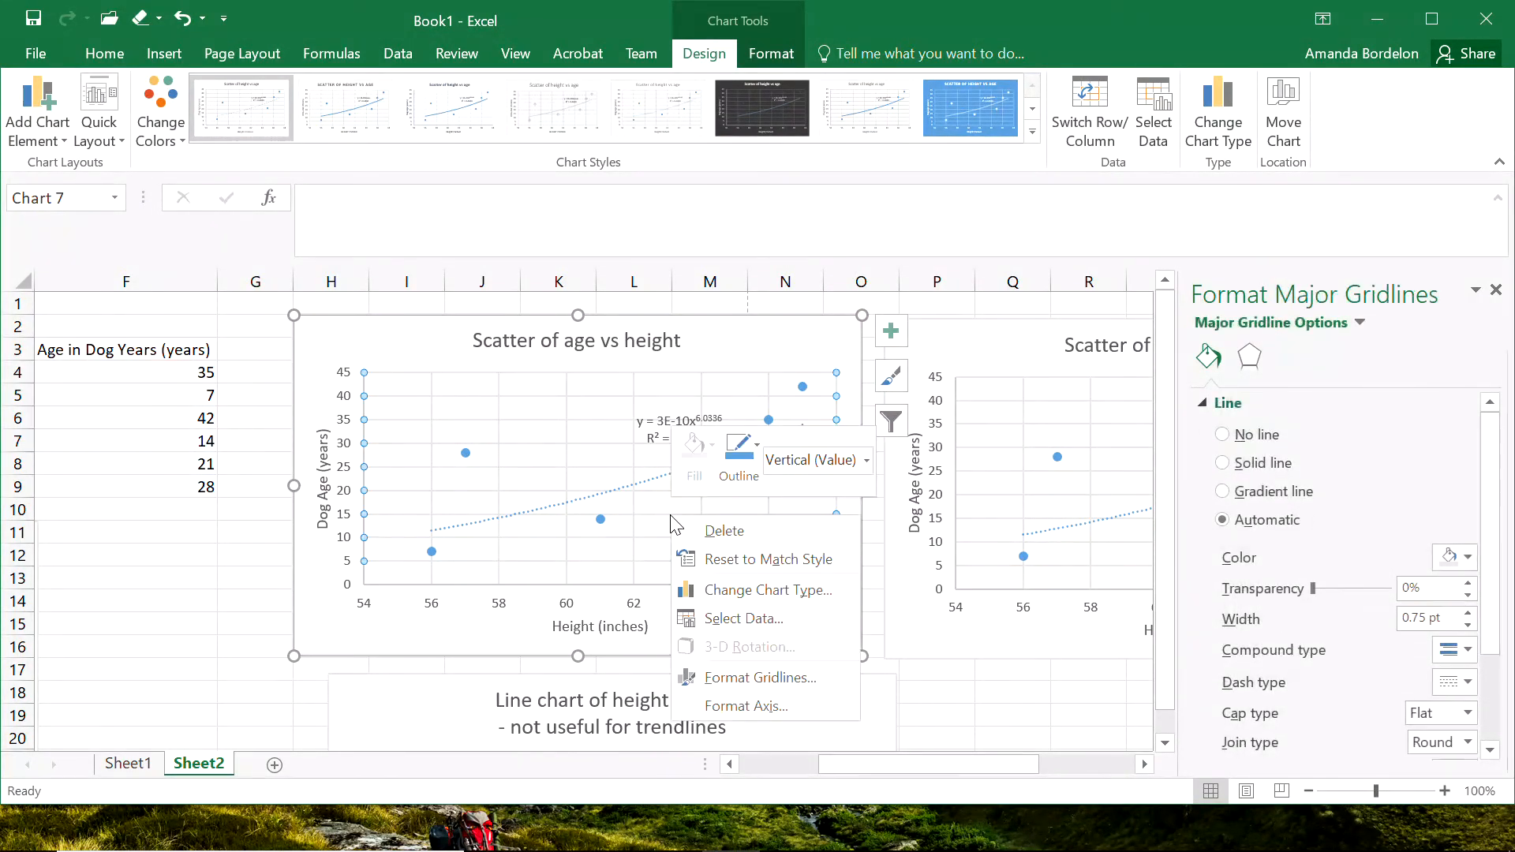
pyautogui.click(739, 619)
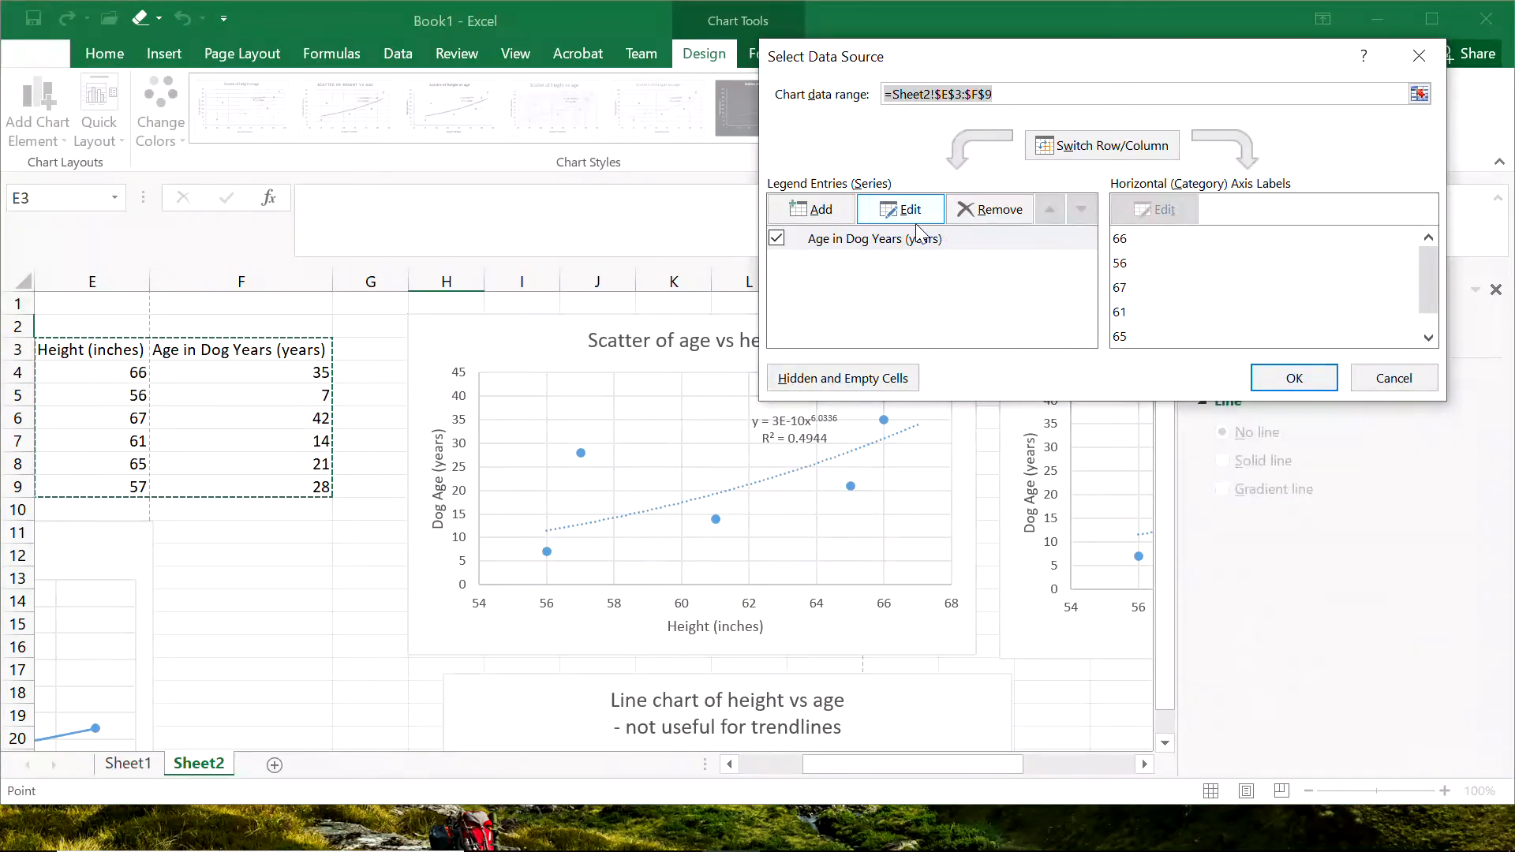
pyautogui.click(905, 210)
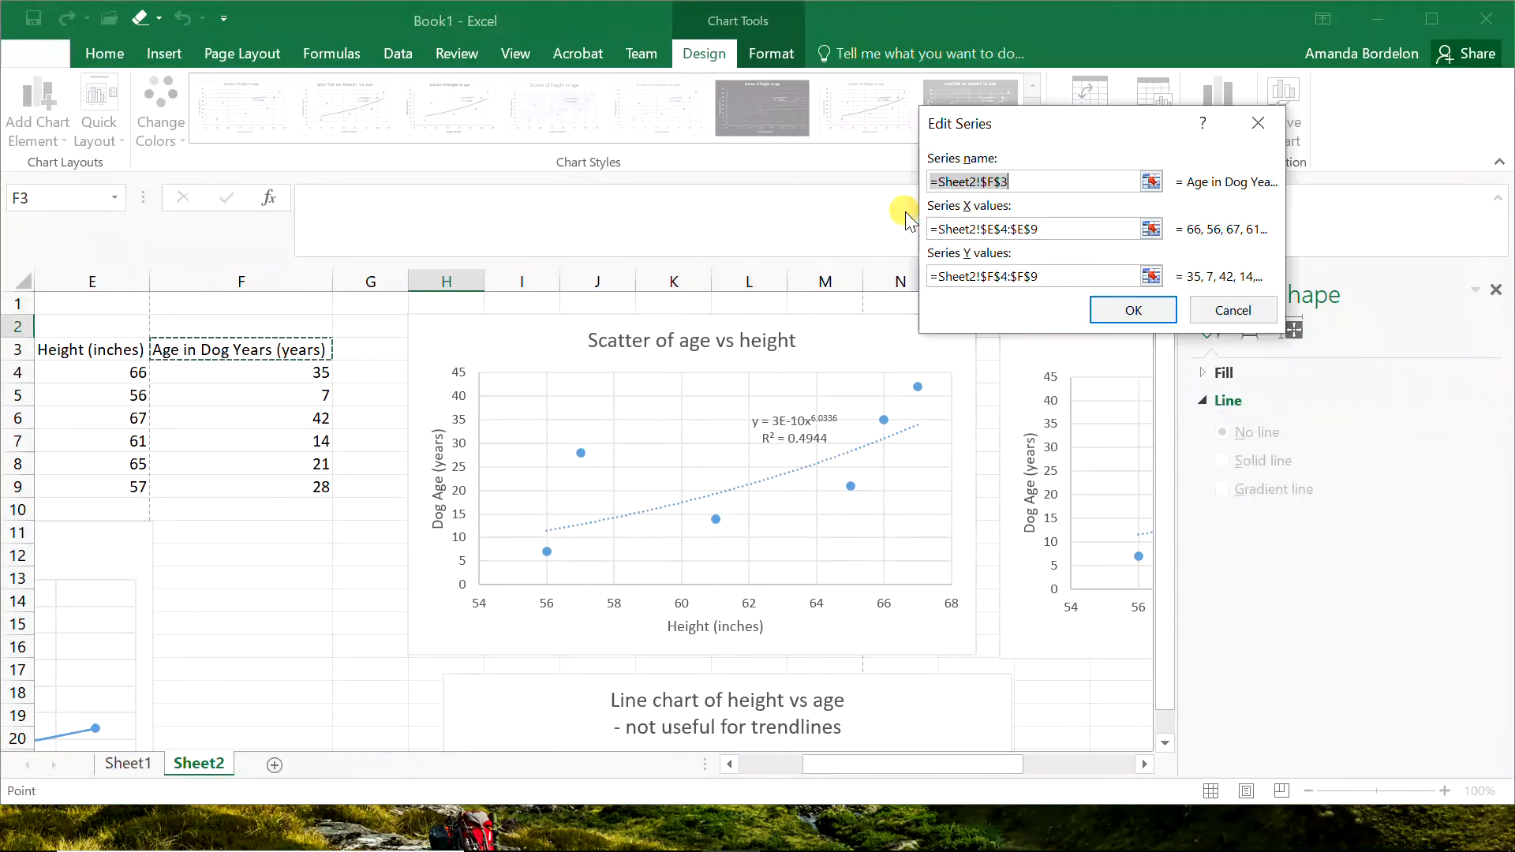
pyautogui.click(996, 231)
pyautogui.write('f')
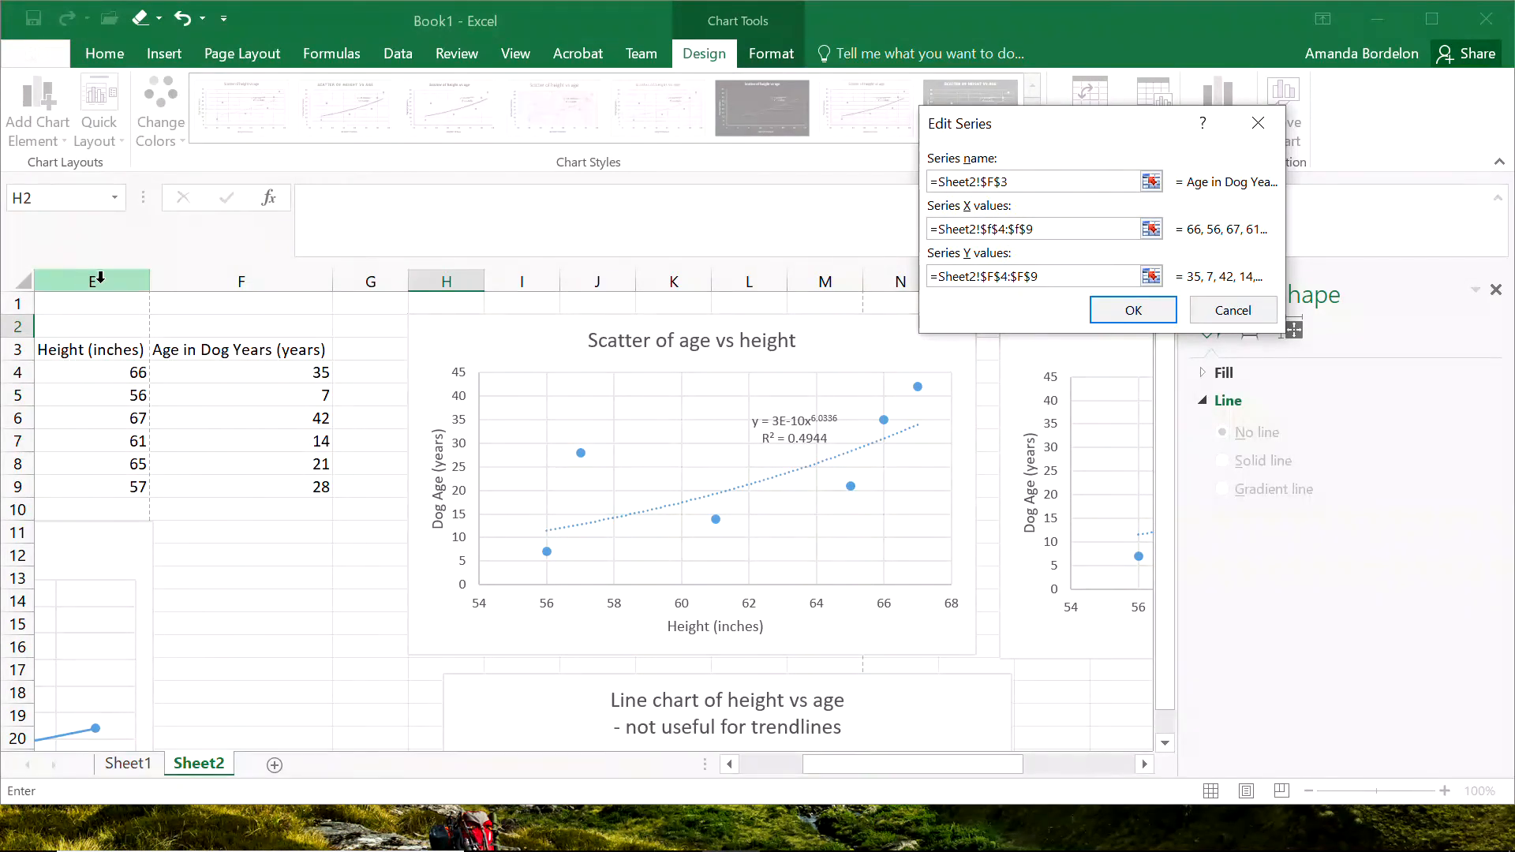
# Set the same series' Y values to the heights in E4:E9 and apply the changed data source.
pyautogui.click(998, 274)
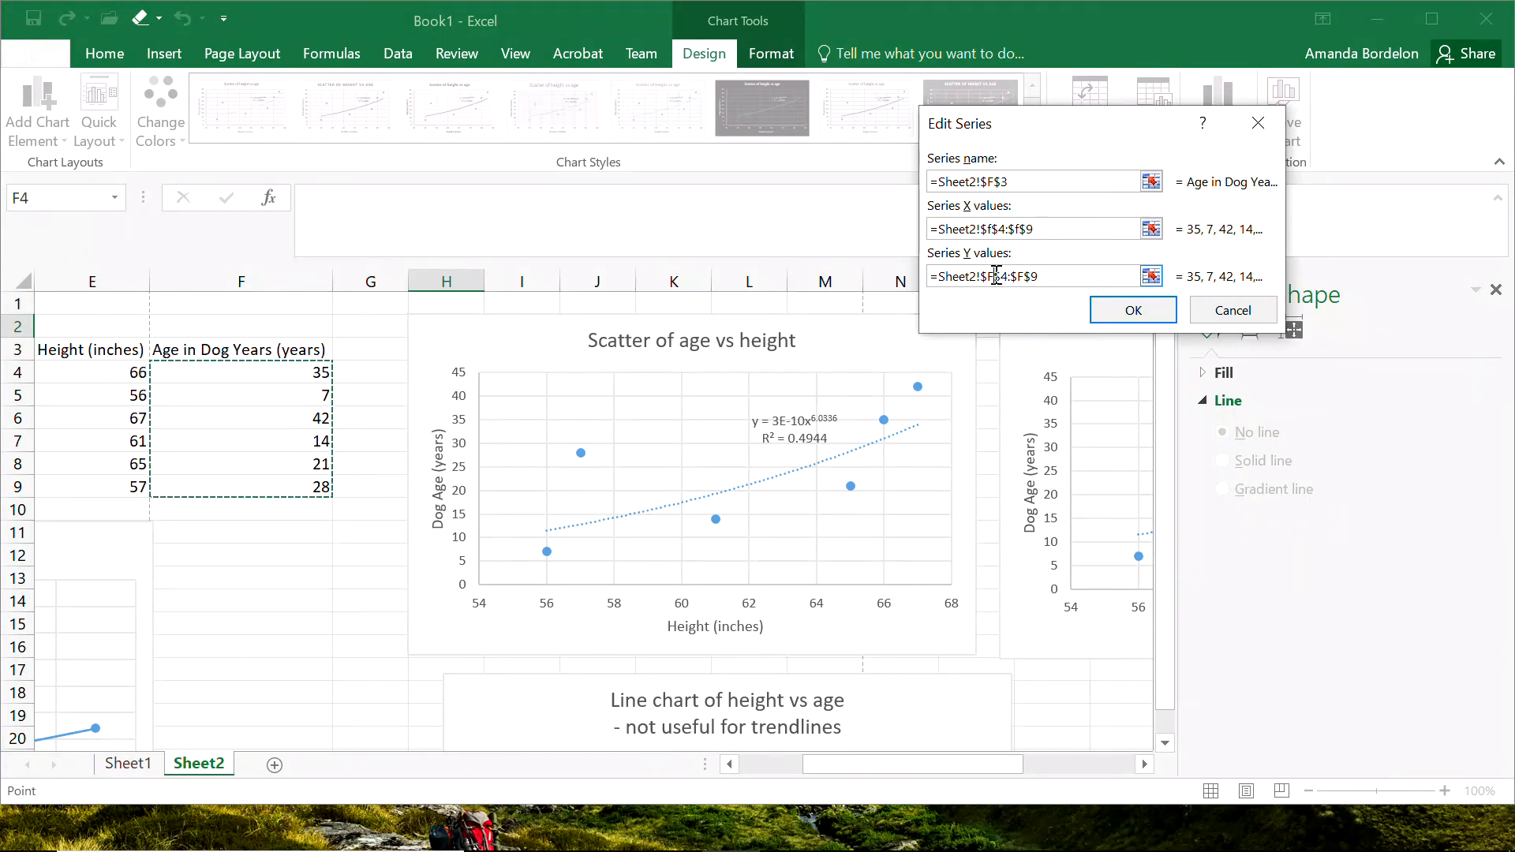
pyautogui.press('BackSpace')
pyautogui.write('e')
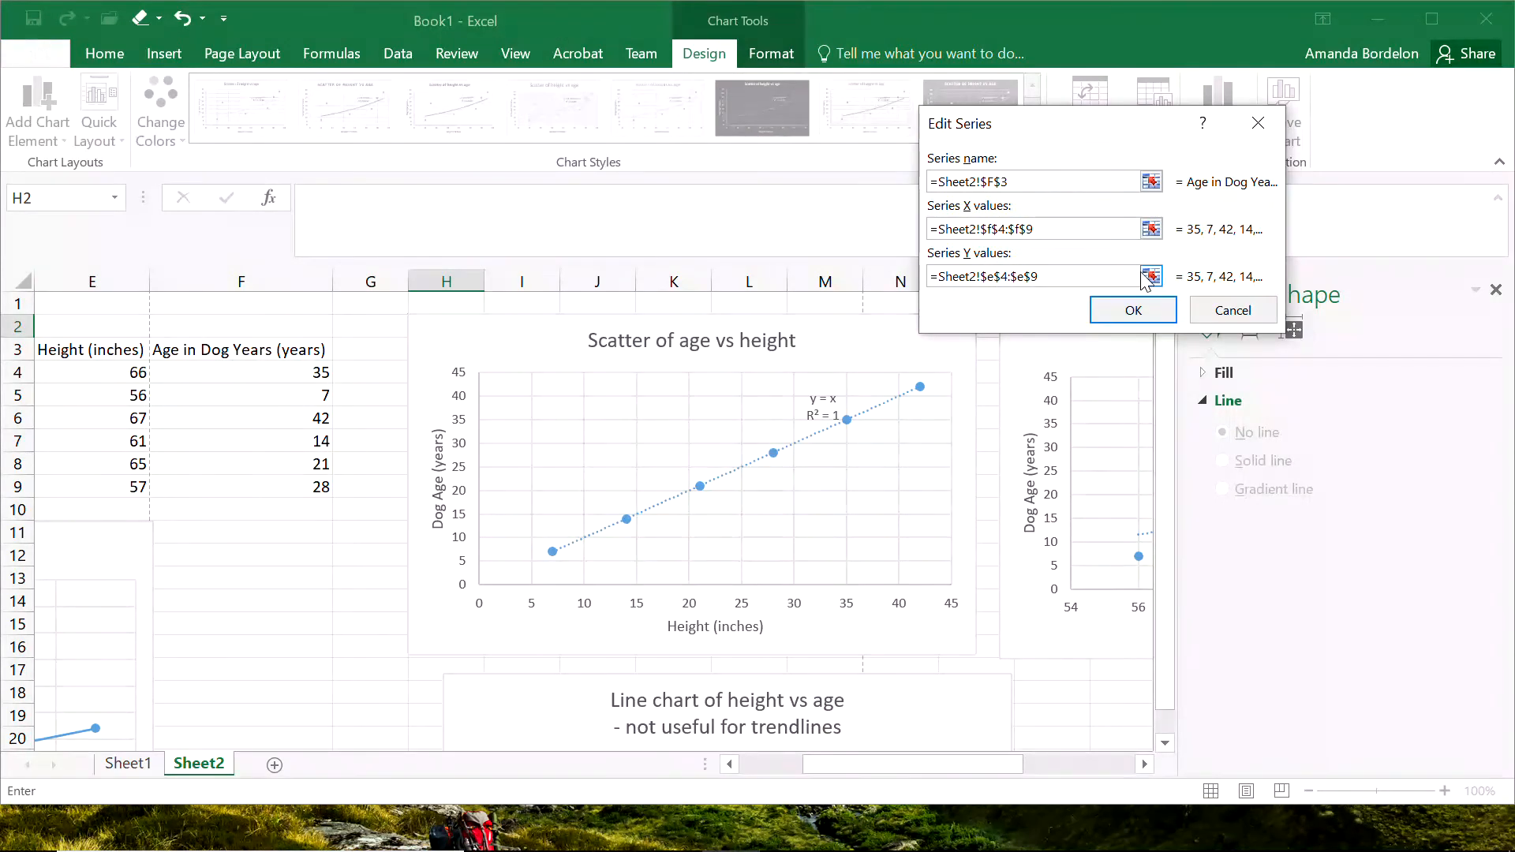
pyautogui.click(1152, 229)
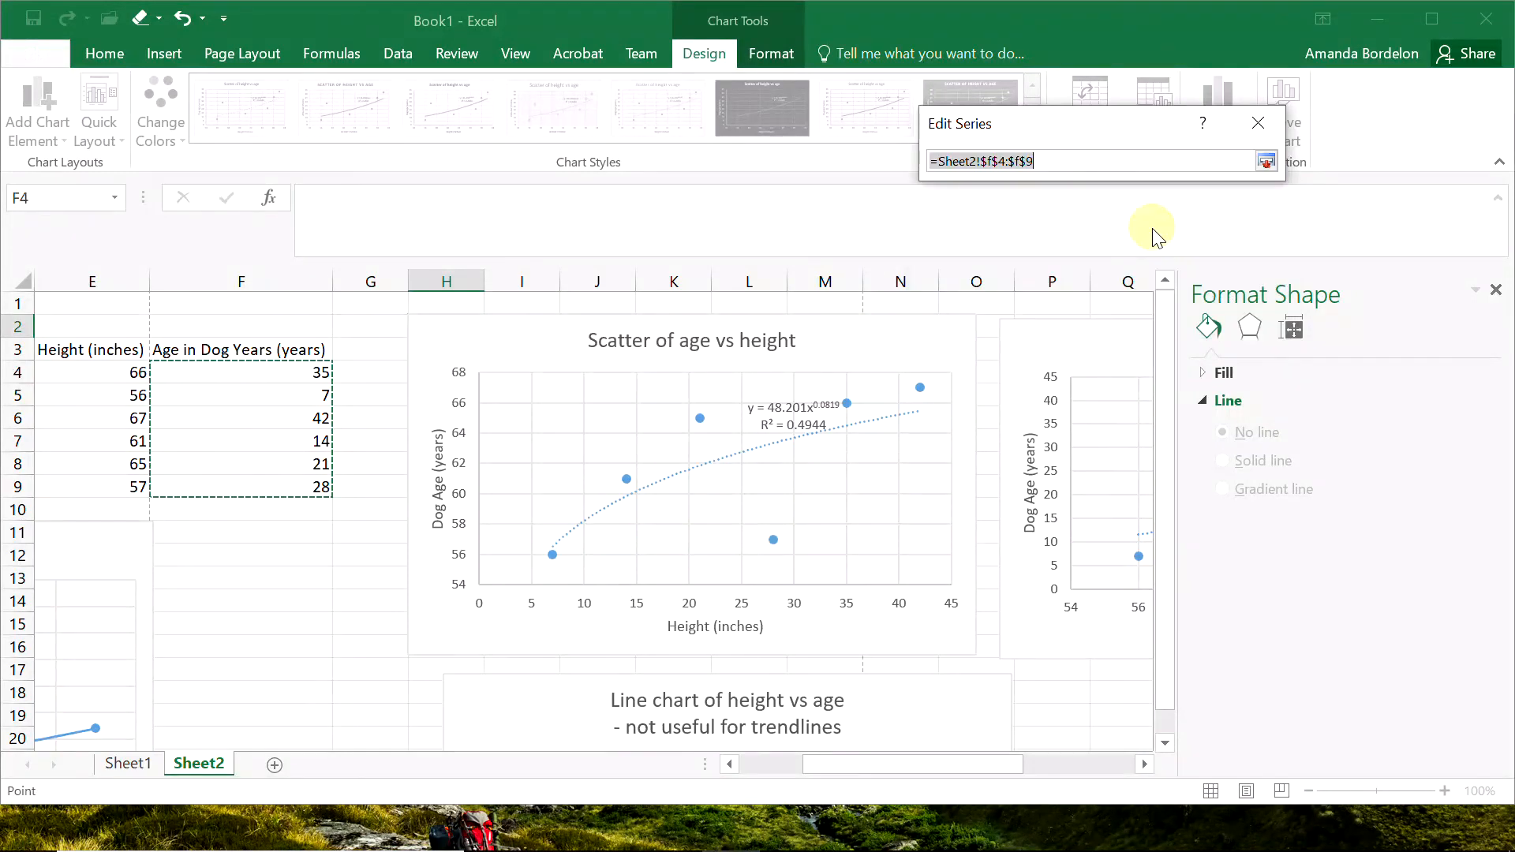
pyautogui.click(1266, 161)
pyautogui.click(1323, 308)
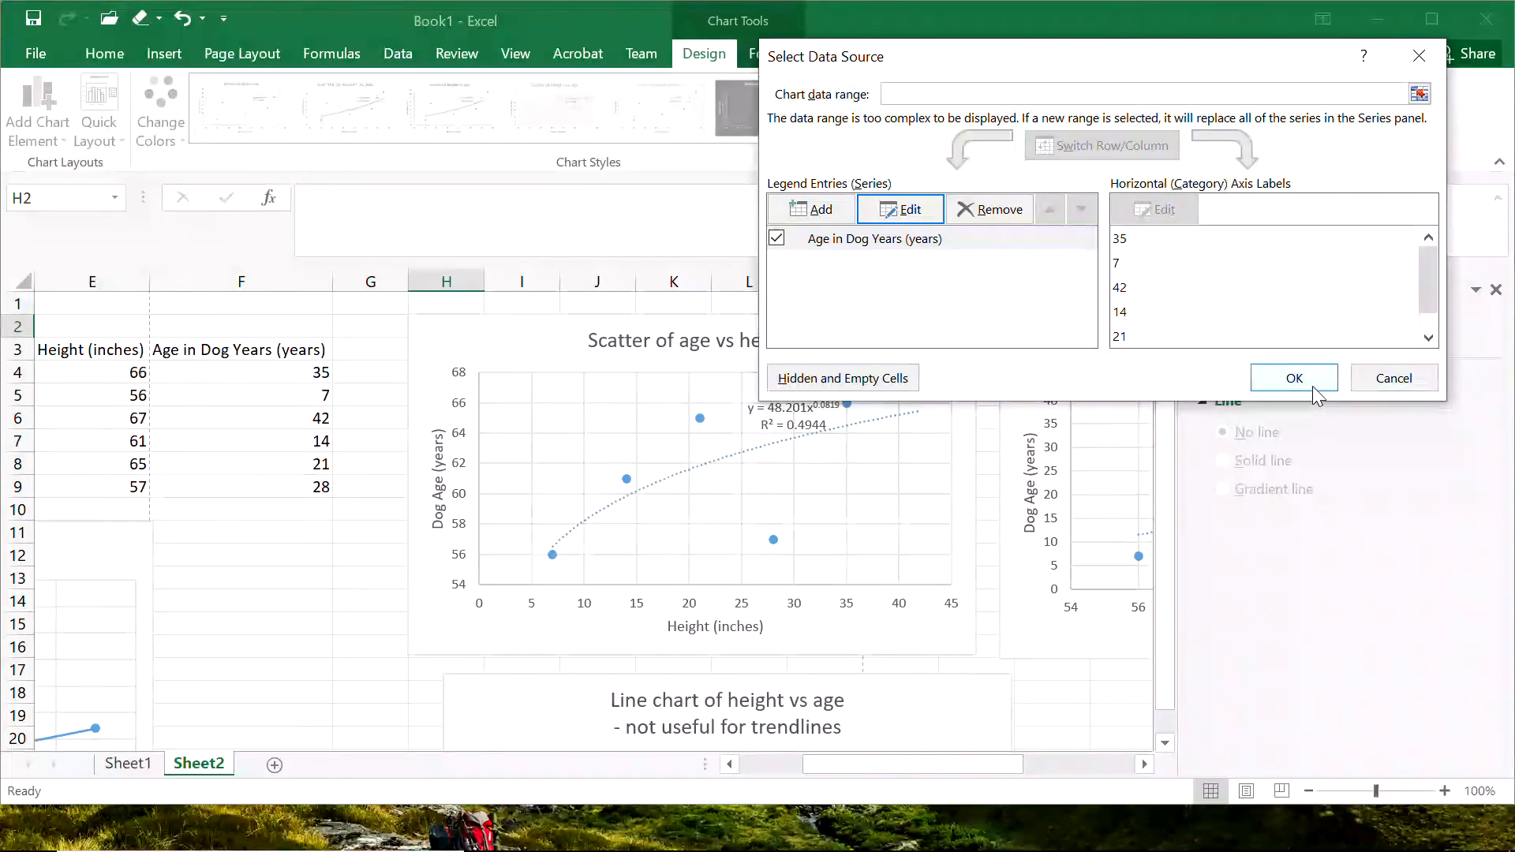
pyautogui.click(1313, 382)
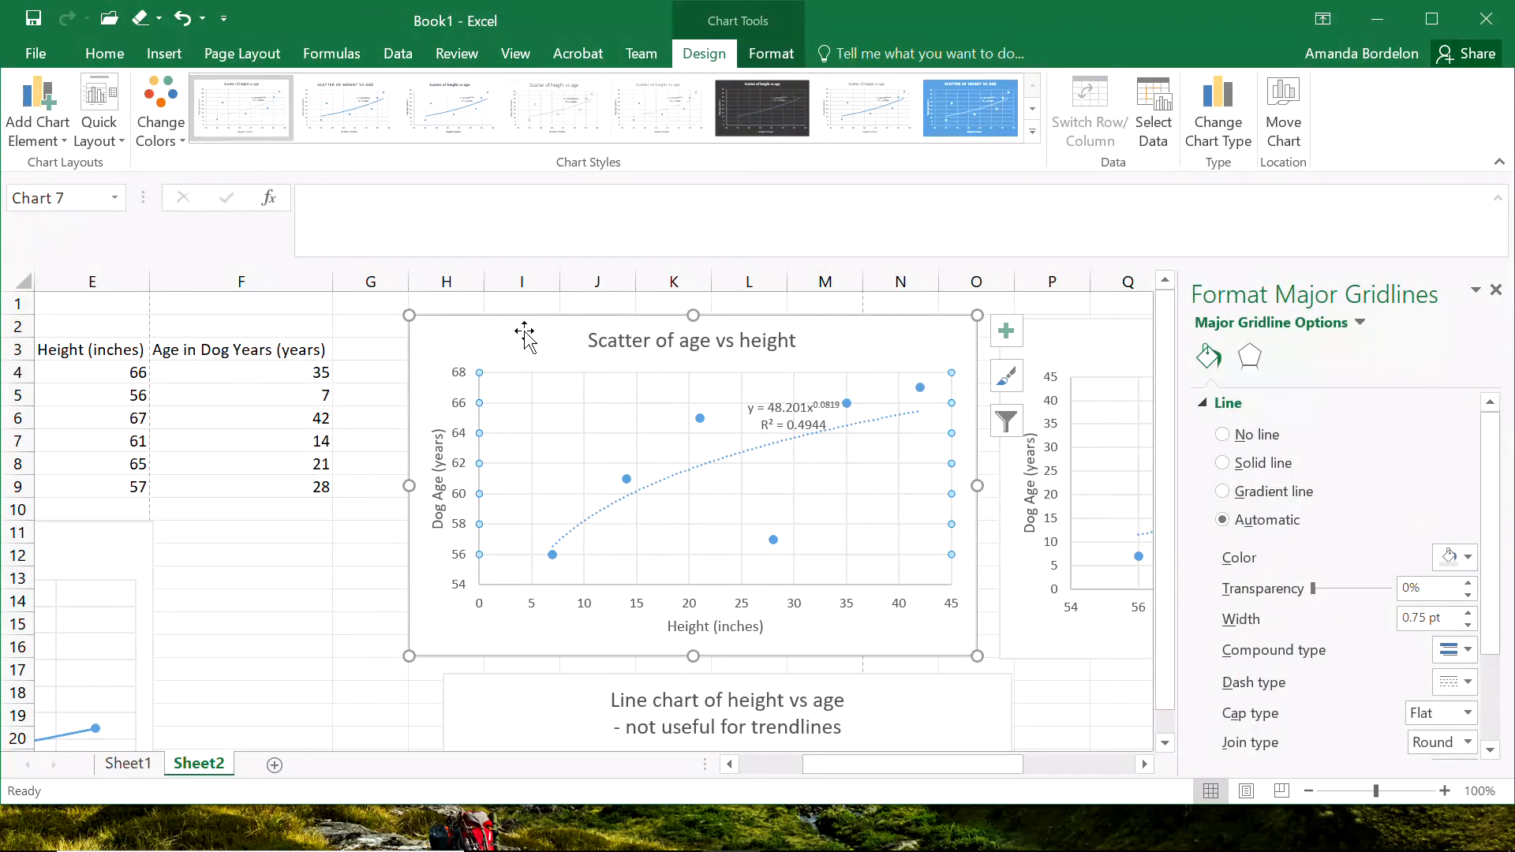
# Rename the vertical axis title of the age vs height scatter "Height (inches)".
pyautogui.click(260, 667)
pyautogui.click(444, 503)
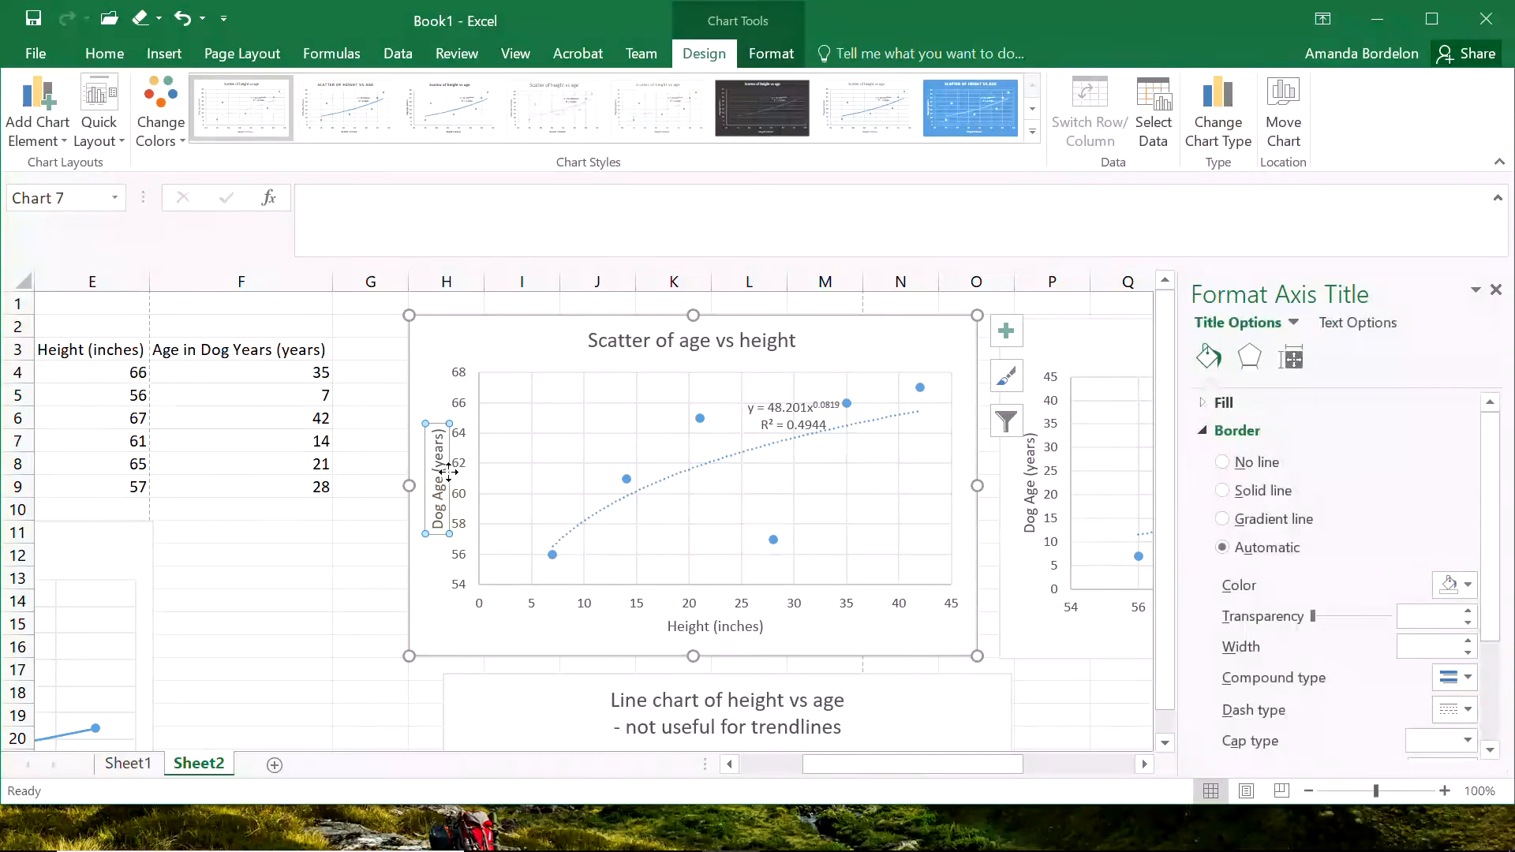
pyautogui.moveTo(436, 431); pyautogui.dragTo(434, 613)
pyautogui.write('Height (inches')
# Rename the horizontal axis title of the age vs height scatter "Dog Age (years)" and deselect the chart.
pyautogui.click(686, 626)
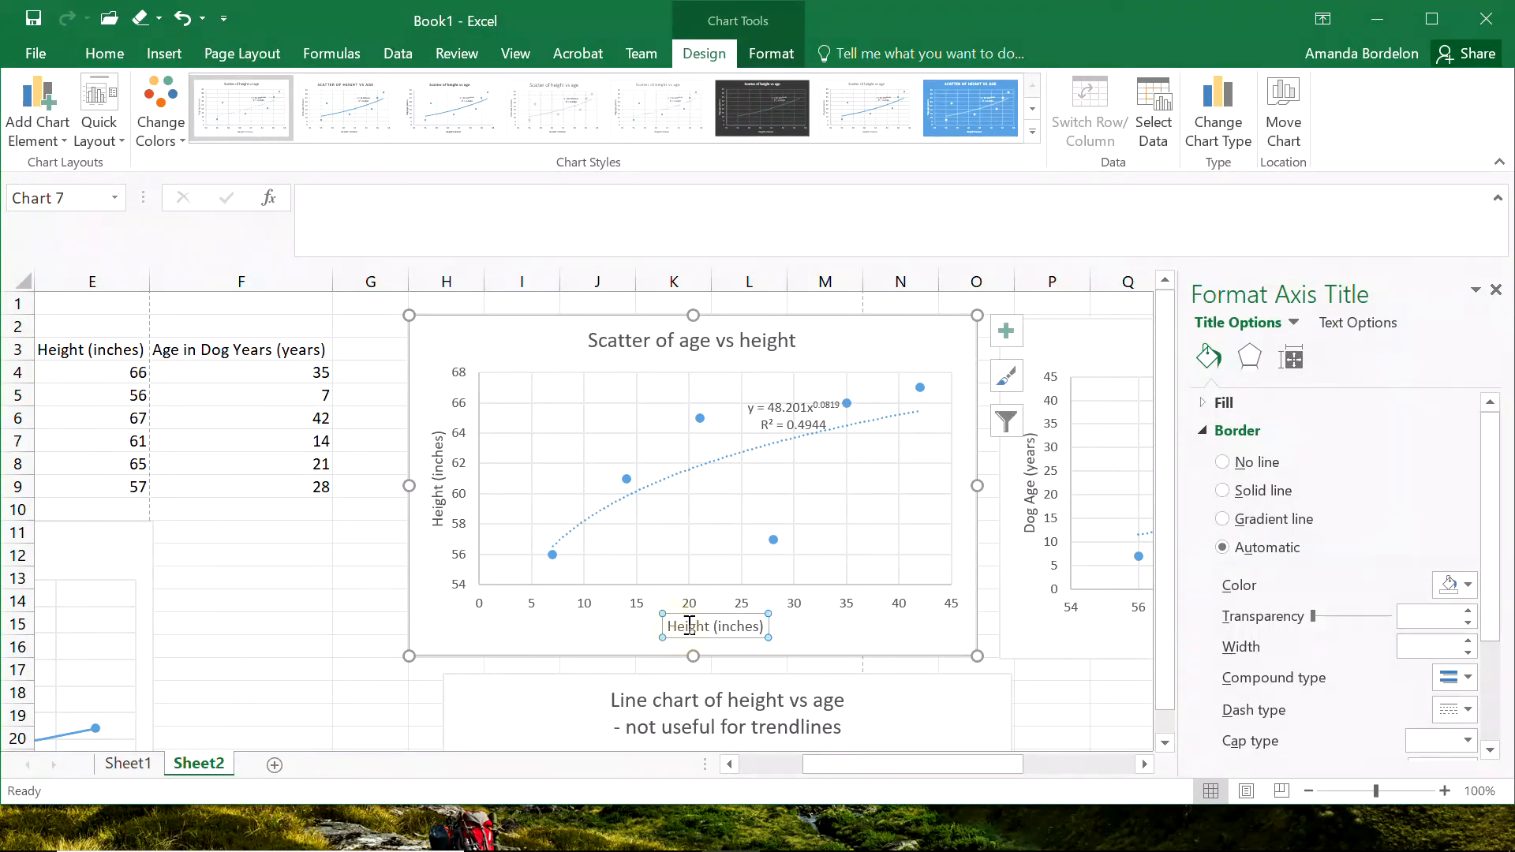
pyautogui.moveTo(667, 626); pyautogui.dragTo(820, 647)
pyautogui.write('Dog Age (years)')
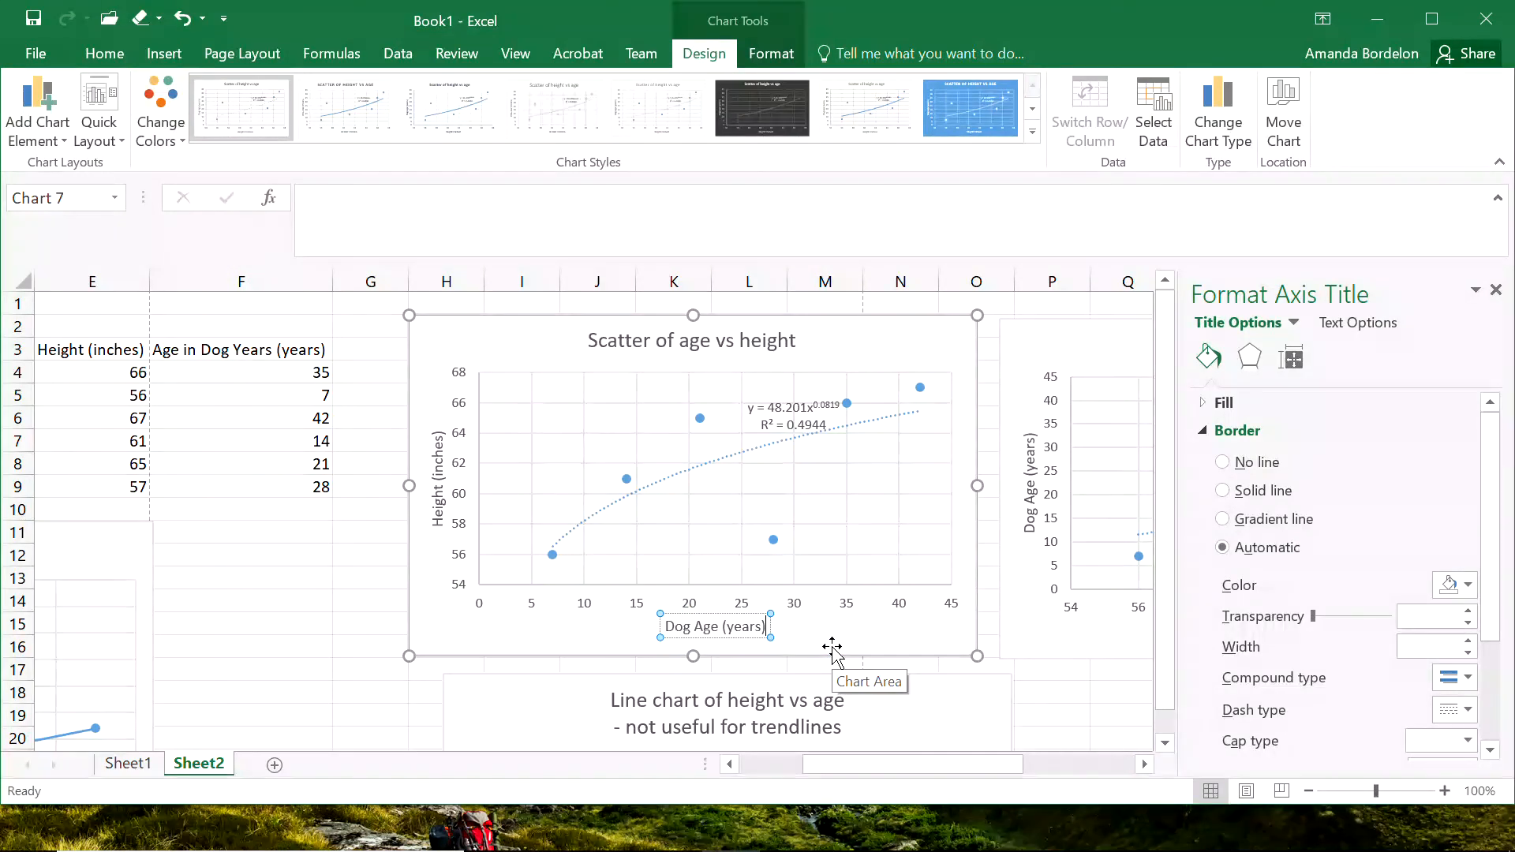
pyautogui.click(1053, 713)
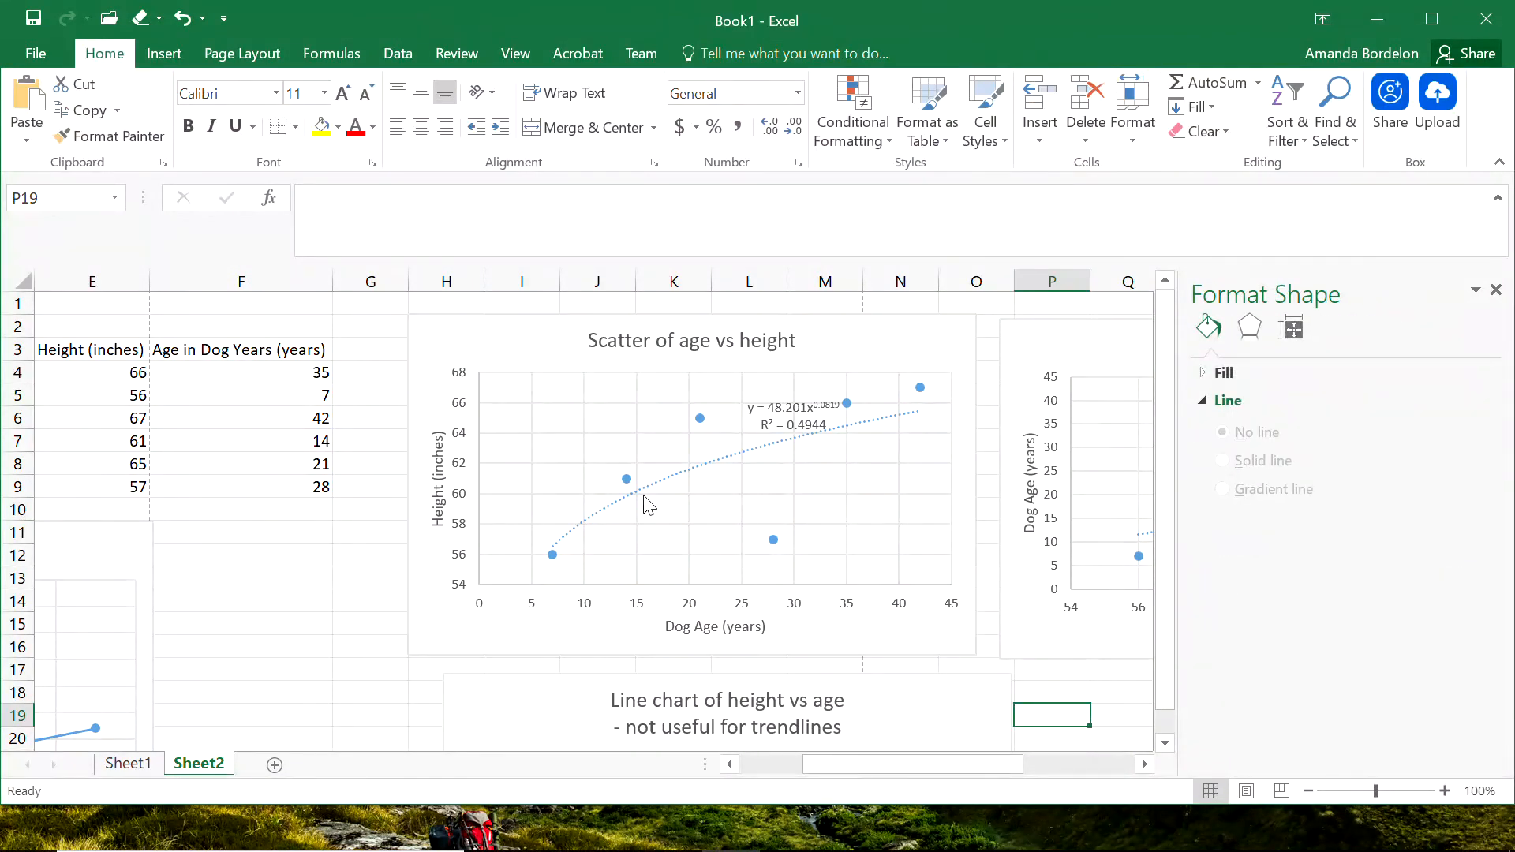
# Add a new data series to the age vs height scatter, named from the Rank by Age header in D3.
pyautogui.click(651, 521)
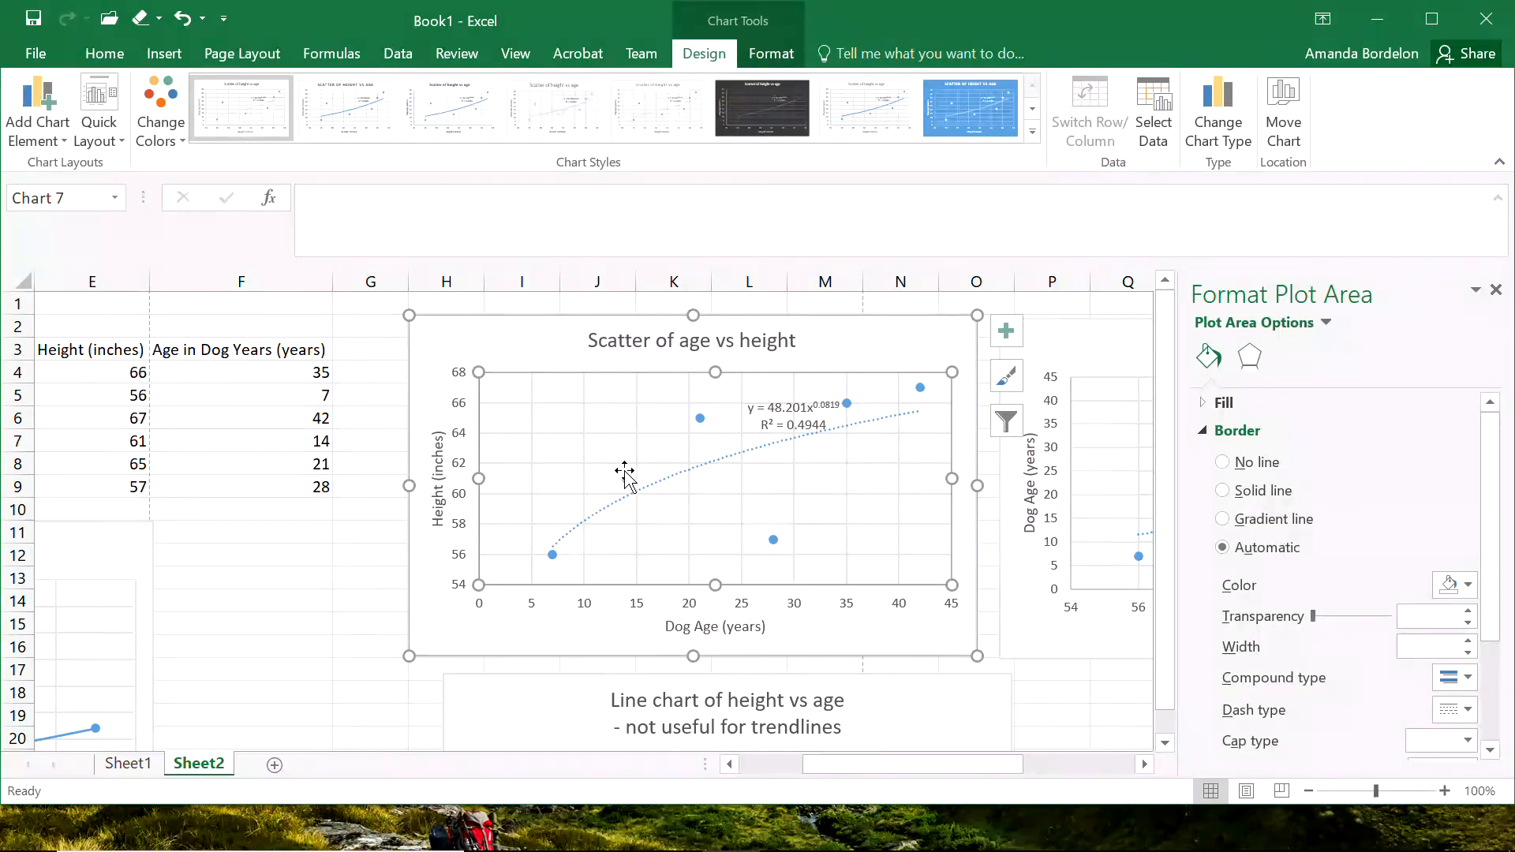
pyautogui.rightClick(661, 509)
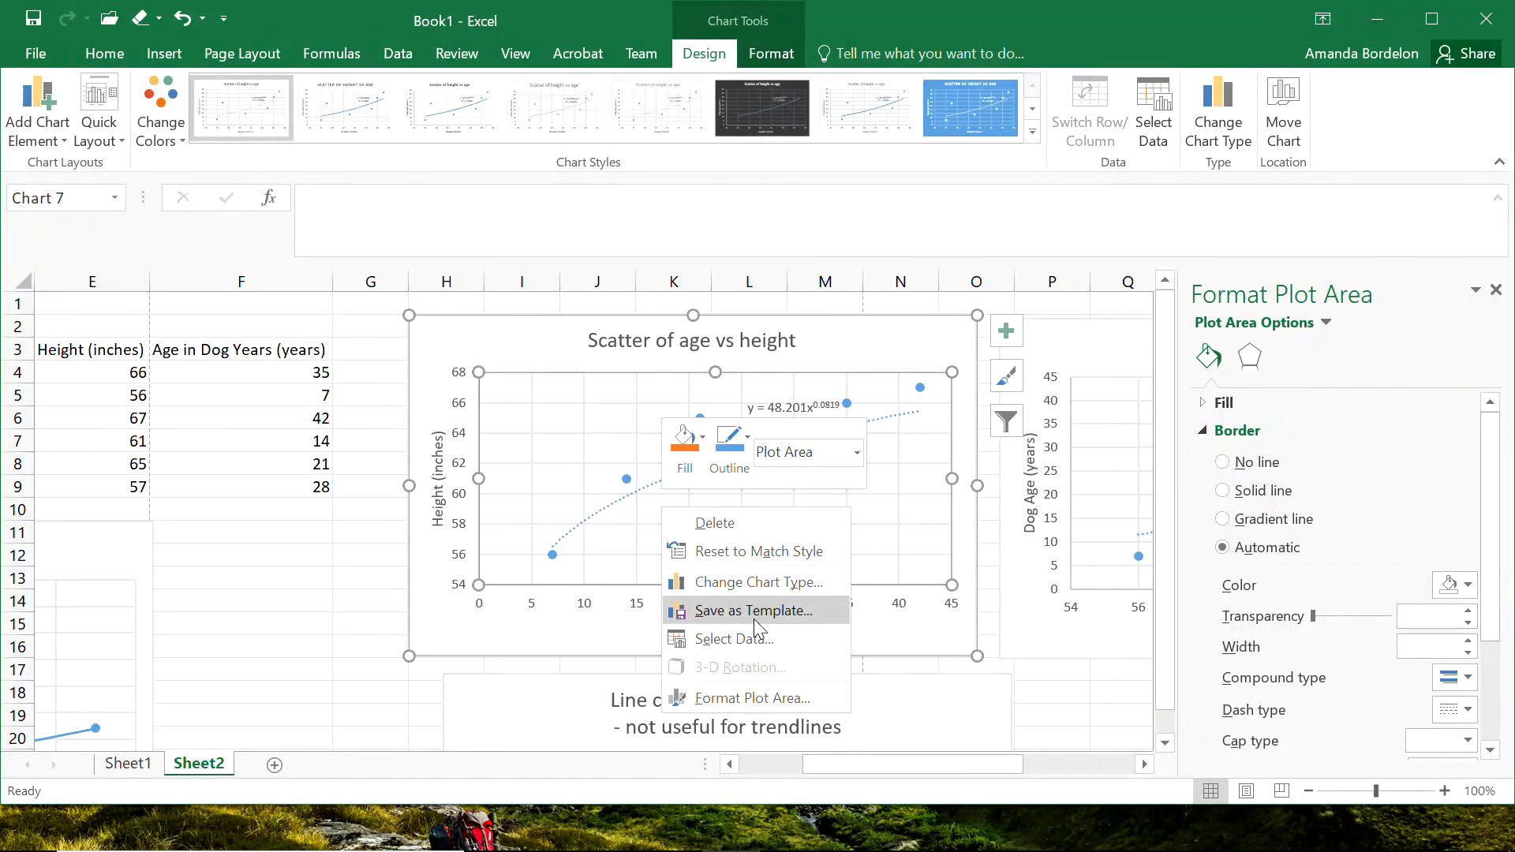
pyautogui.click(750, 647)
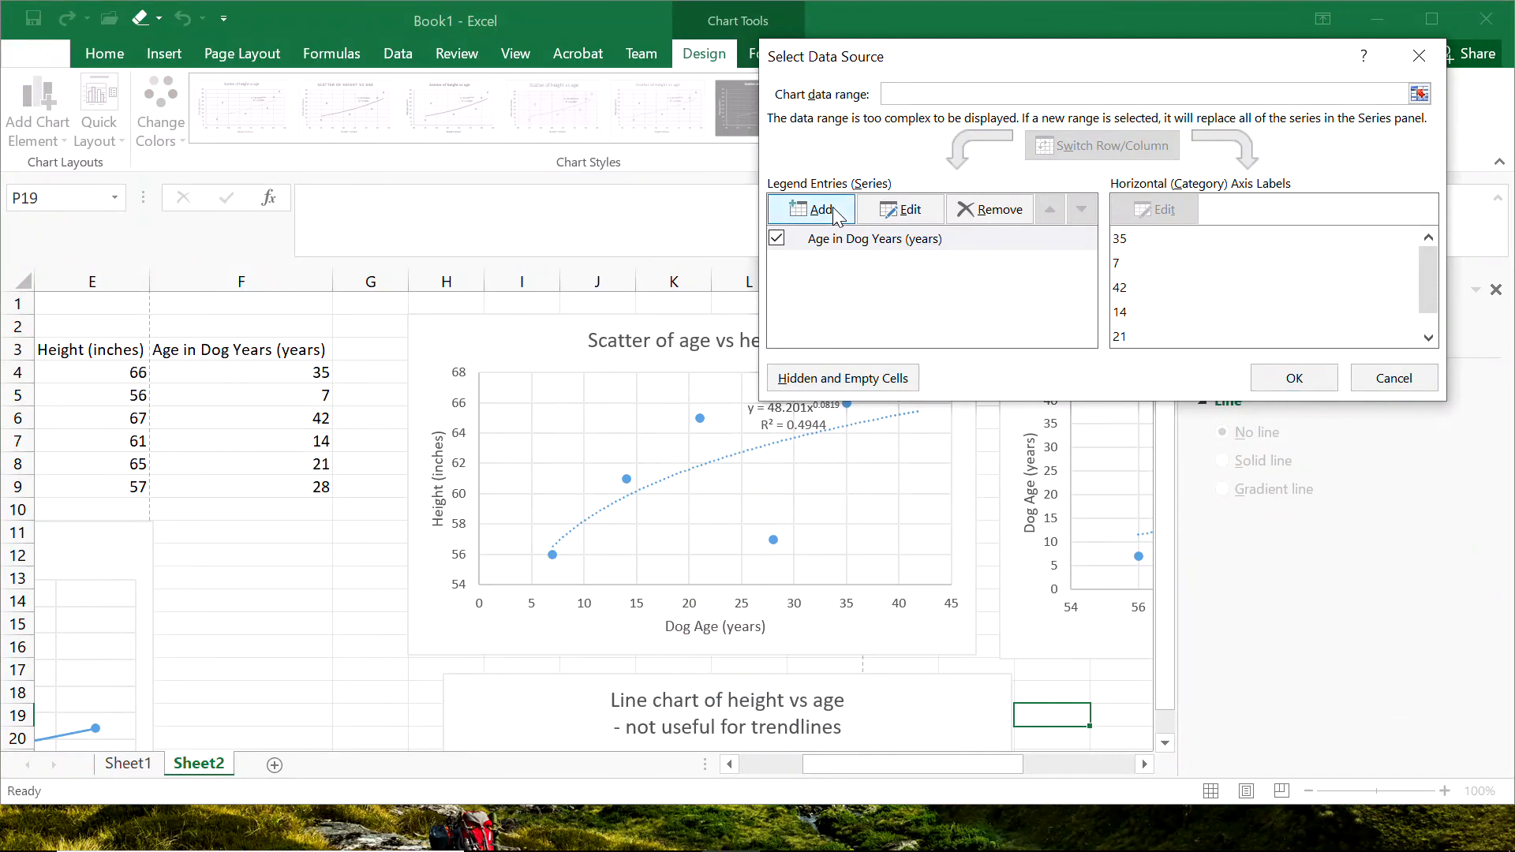
pyautogui.click(832, 207)
pyautogui.click(758, 764)
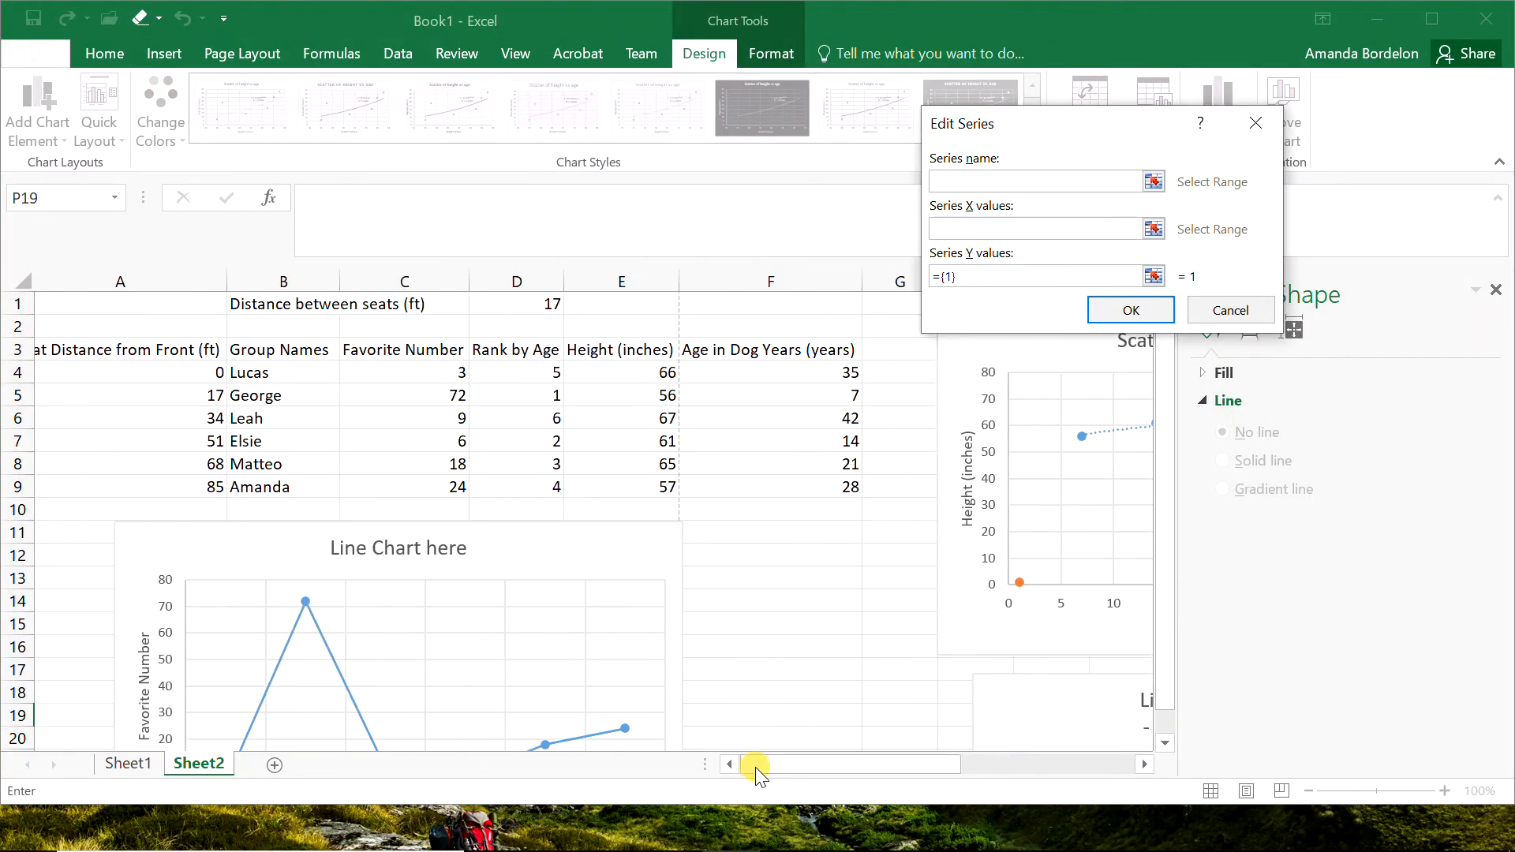
pyautogui.click(527, 349)
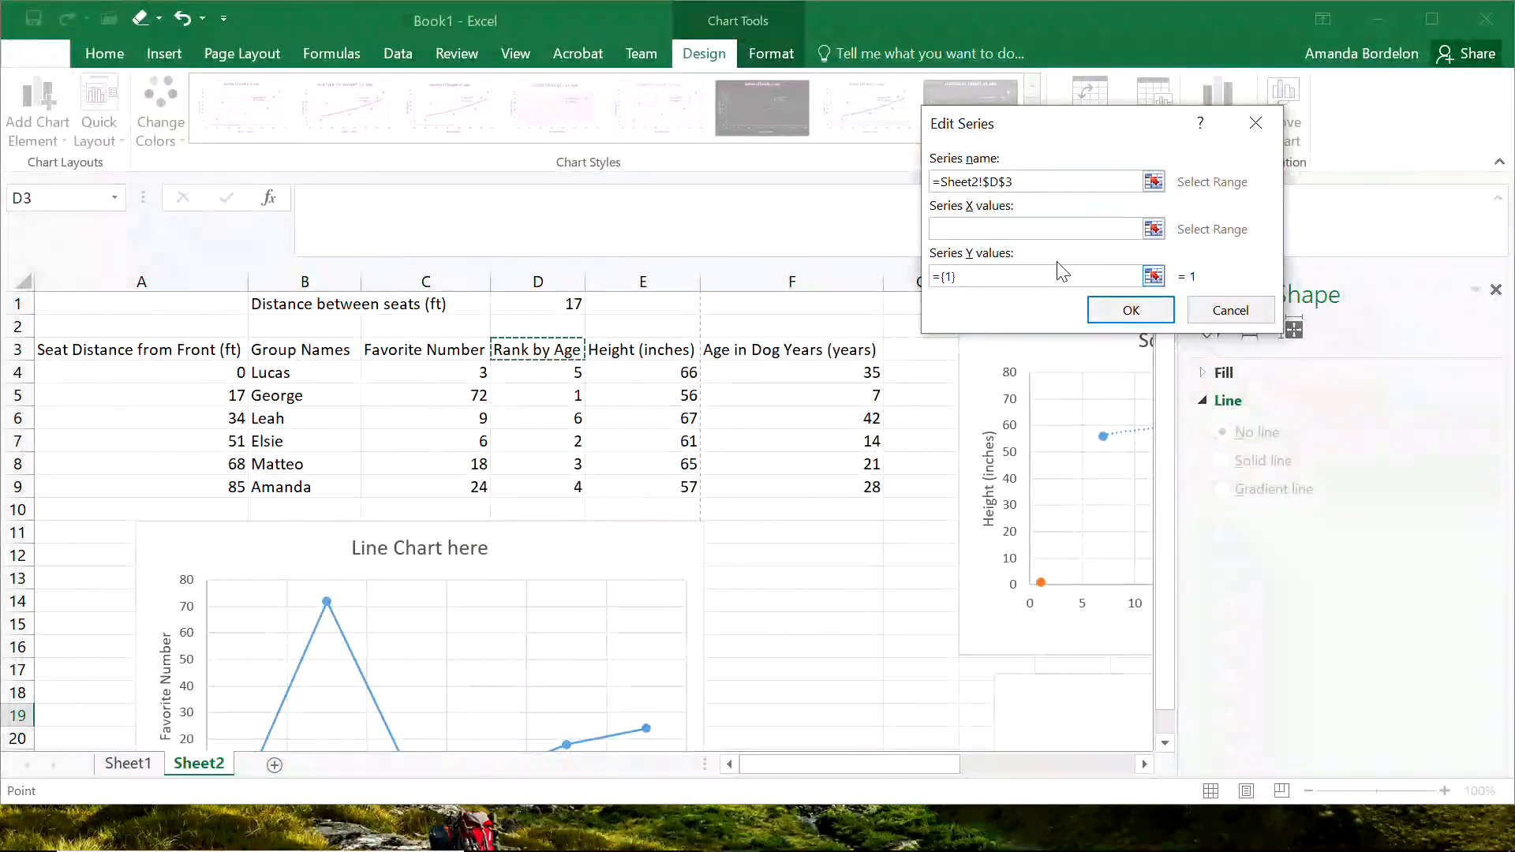
# Give the new series the dog ages in F4:F9 as X values and the age ranks in D4:D9 as Y values.
pyautogui.click(1154, 228)
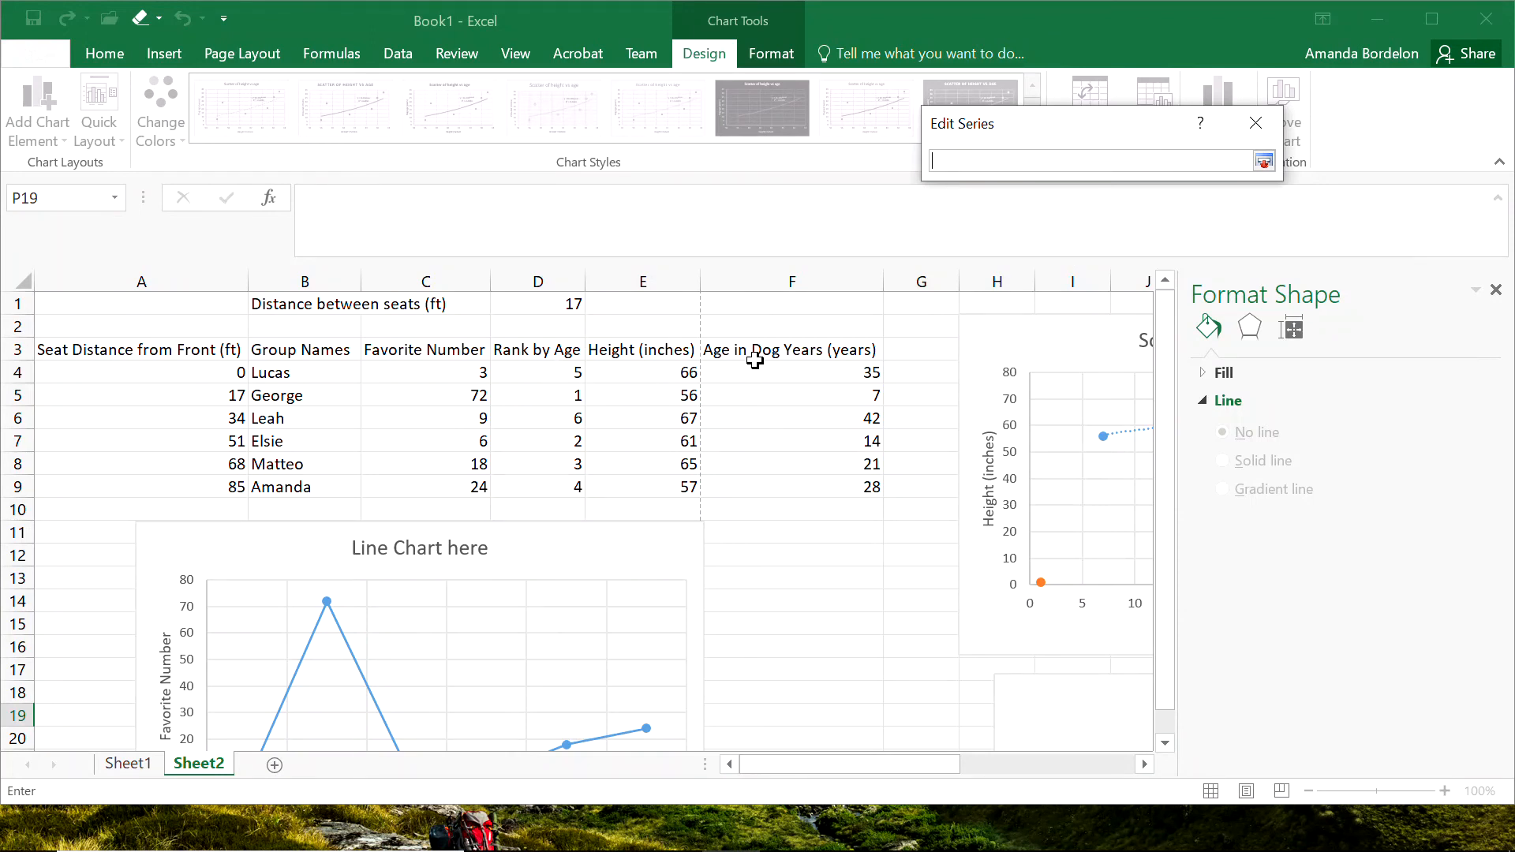
pyautogui.moveTo(753, 370); pyautogui.dragTo(769, 481)
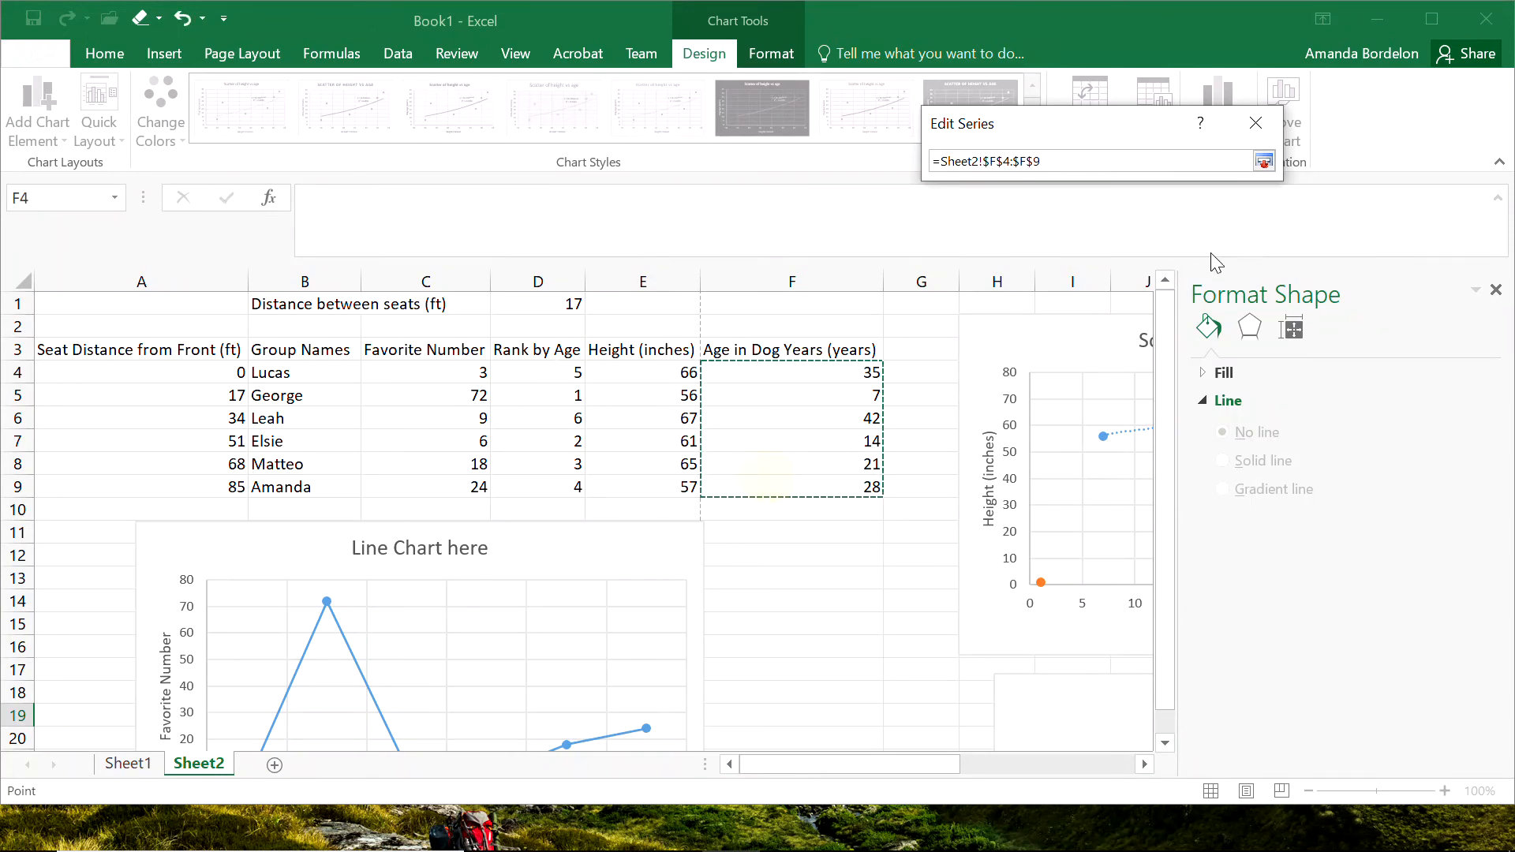
pyautogui.click(1264, 161)
pyautogui.click(1146, 281)
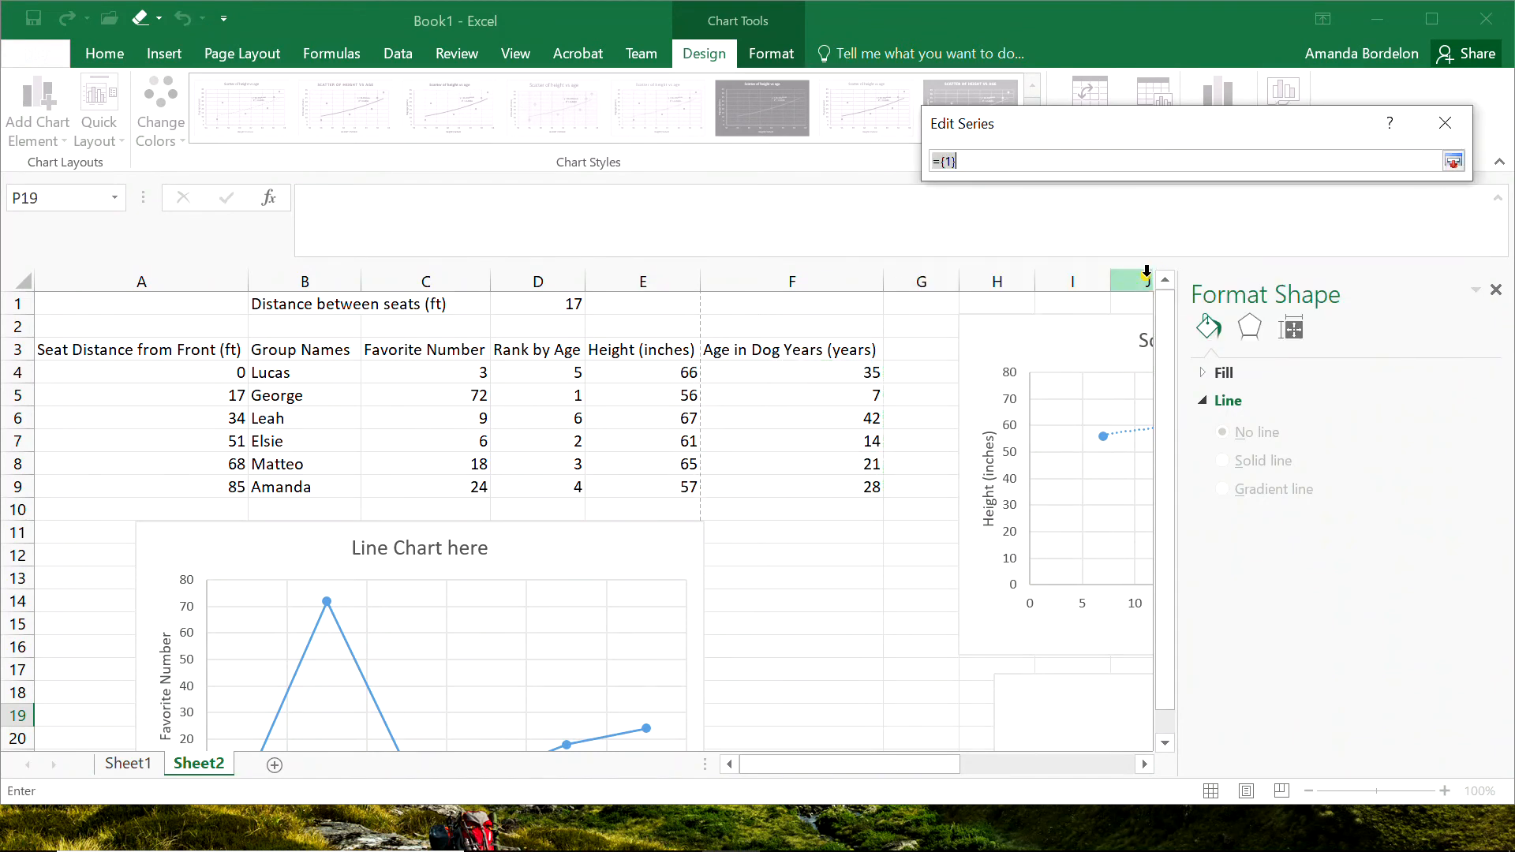
pyautogui.moveTo(542, 375); pyautogui.dragTo(559, 495)
pyautogui.click(1452, 161)
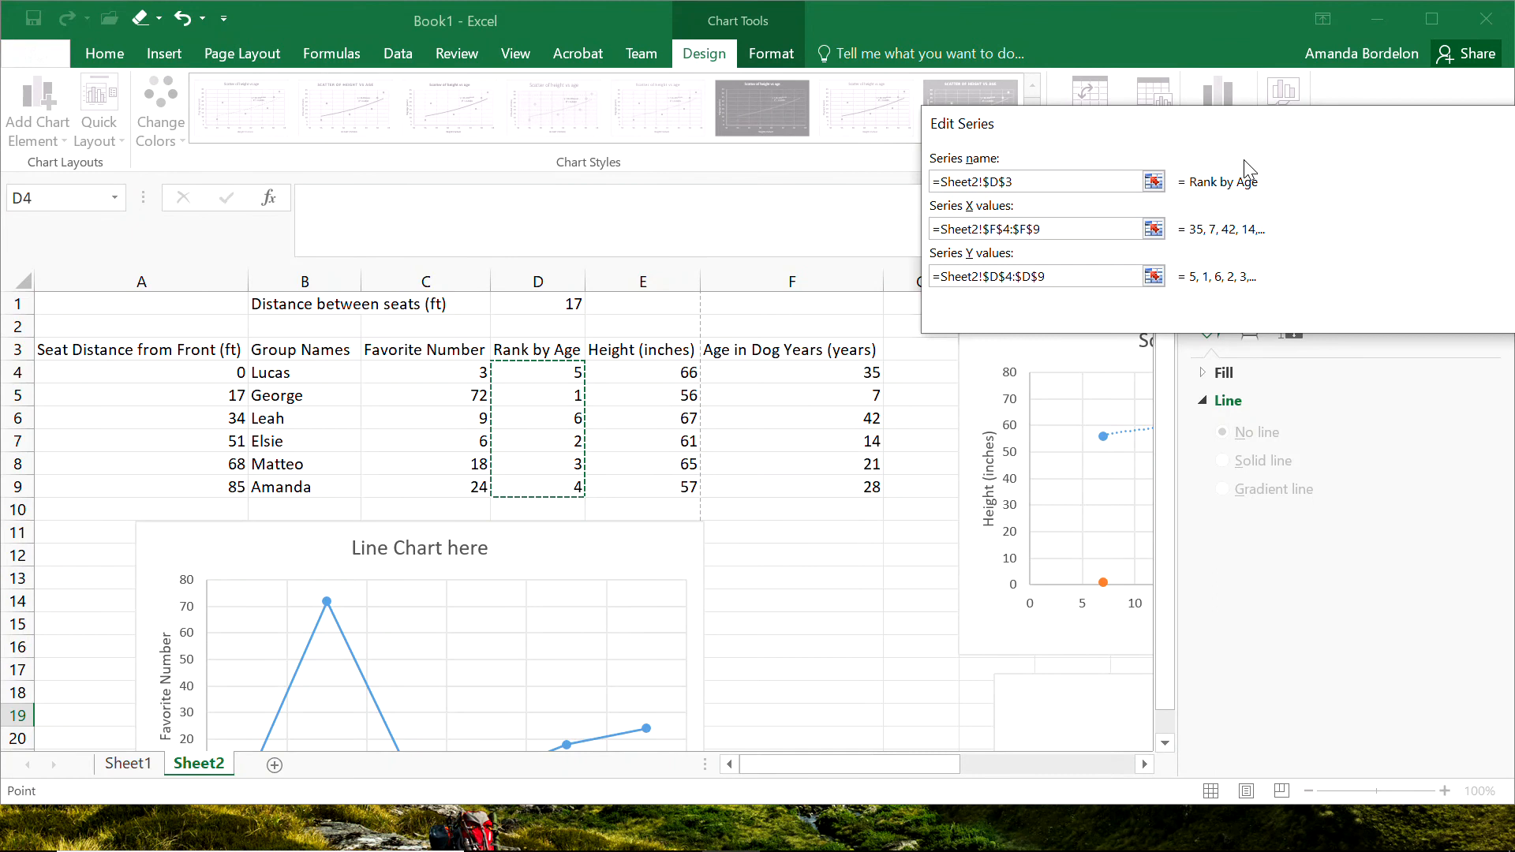
pyautogui.moveTo(1282, 117); pyautogui.dragTo(635, 138)
pyautogui.click(955, 316)
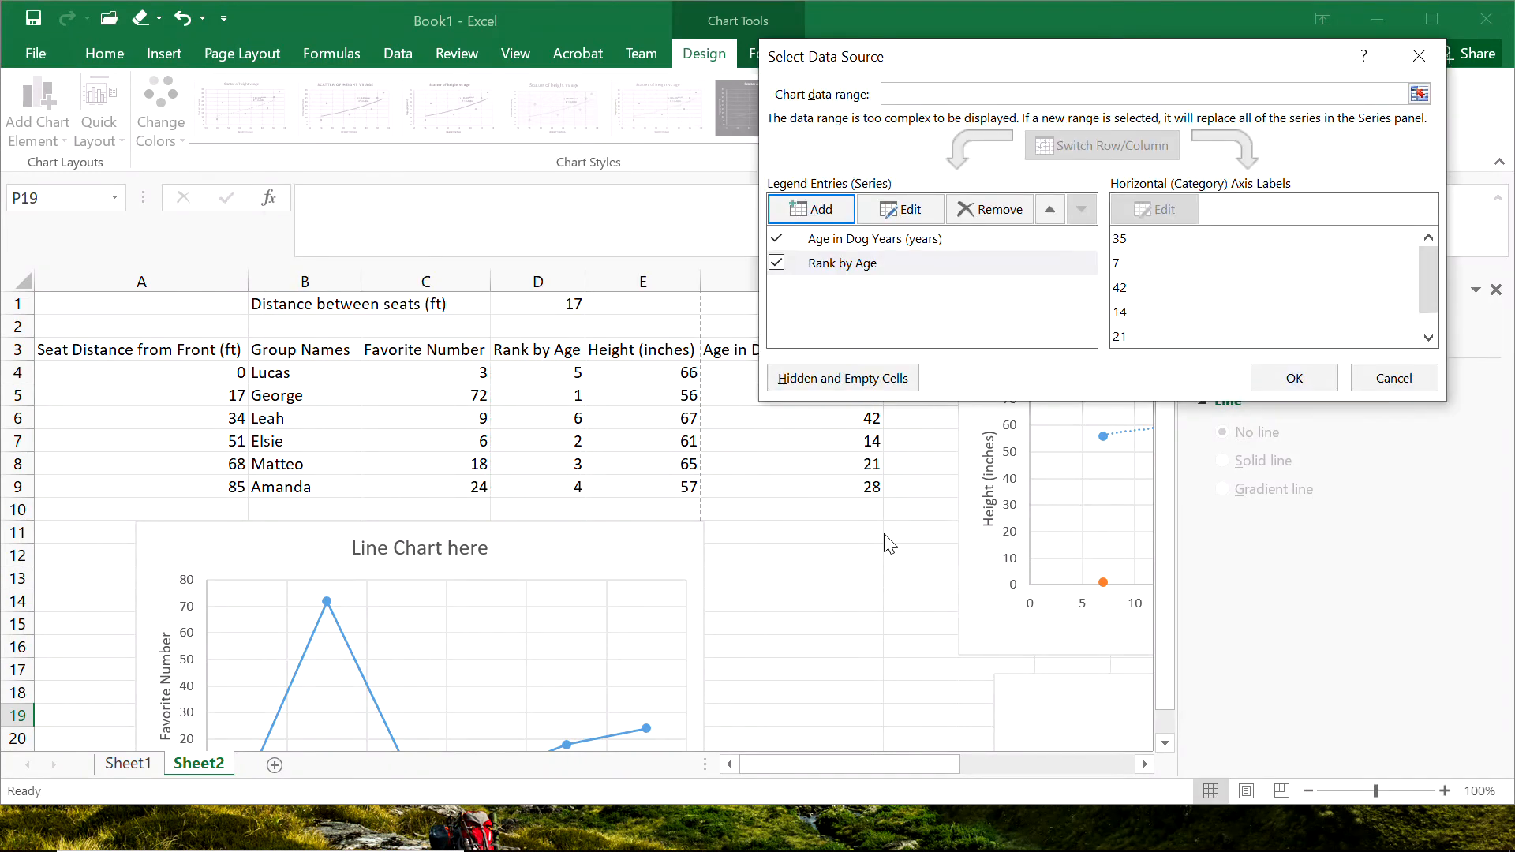
pyautogui.click(1284, 378)
# Plot the Rank by Age series of the age vs height scatter on the secondary axis.
pyautogui.moveTo(911, 764); pyautogui.dragTo(991, 765)
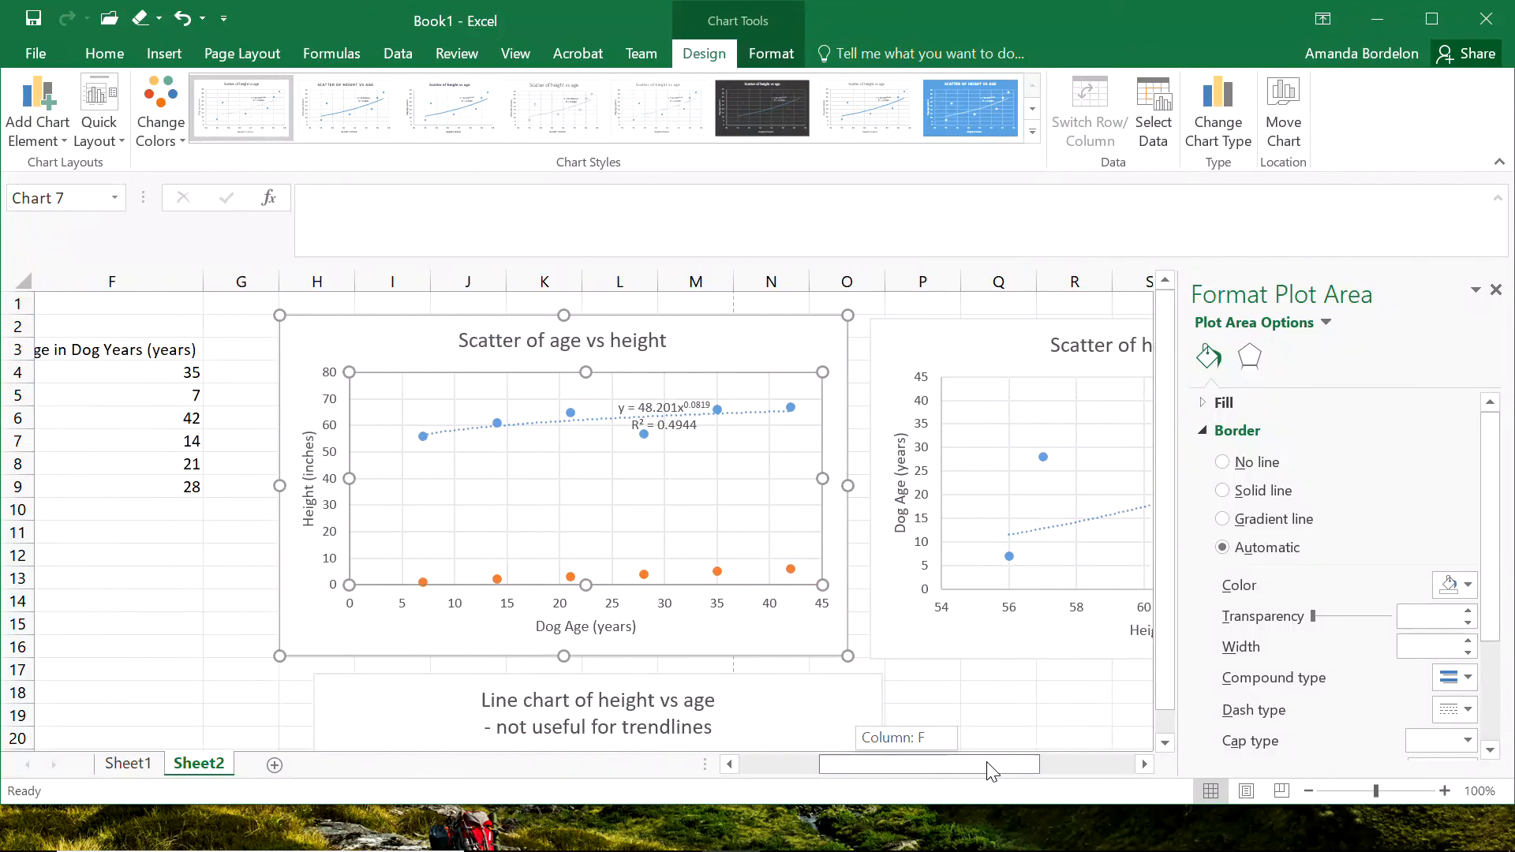
pyautogui.click(659, 576)
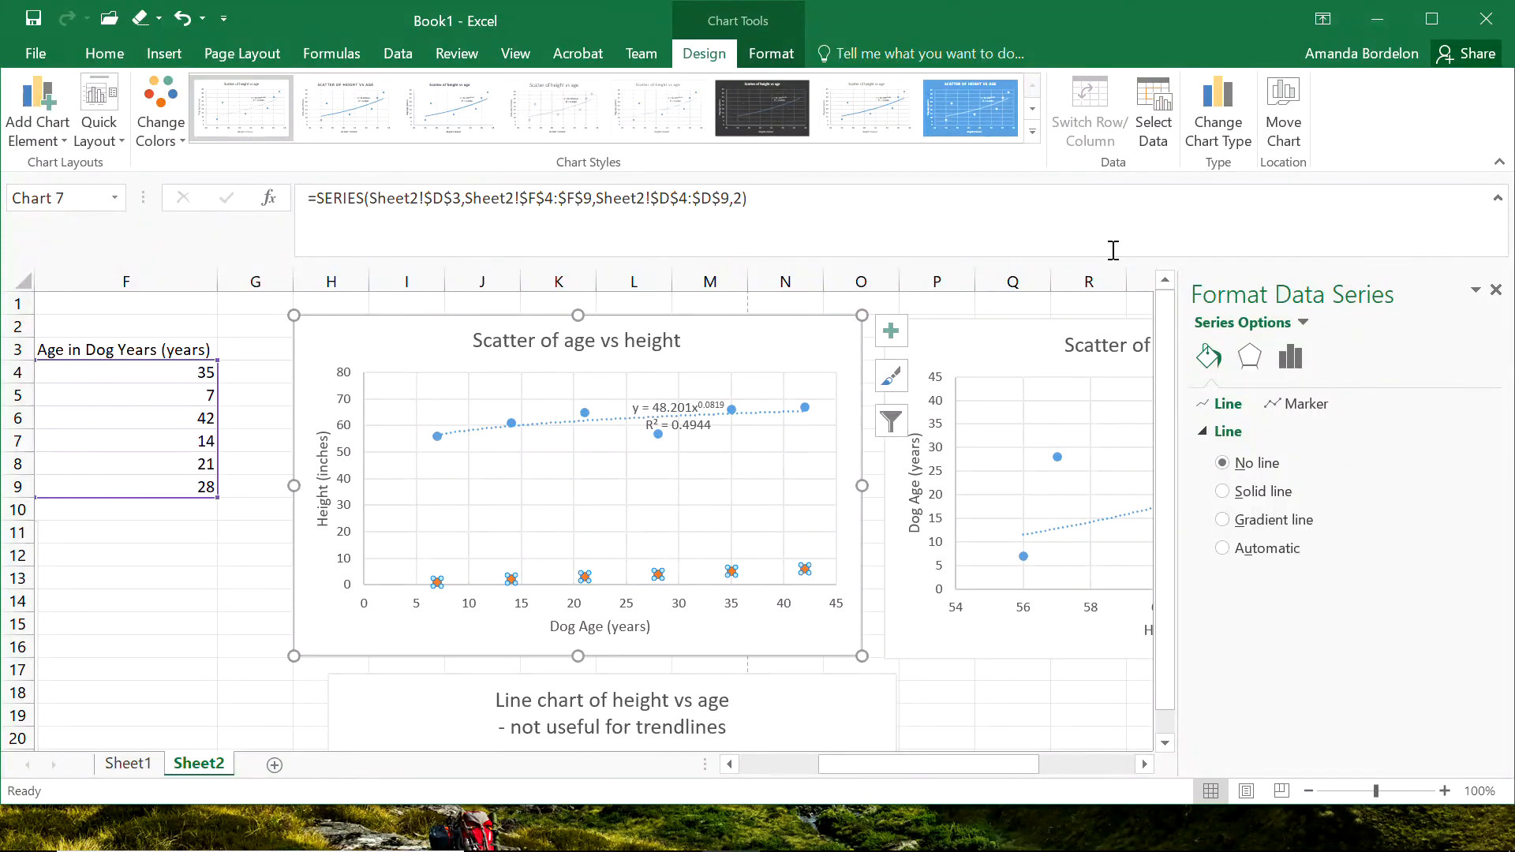
pyautogui.click(1292, 363)
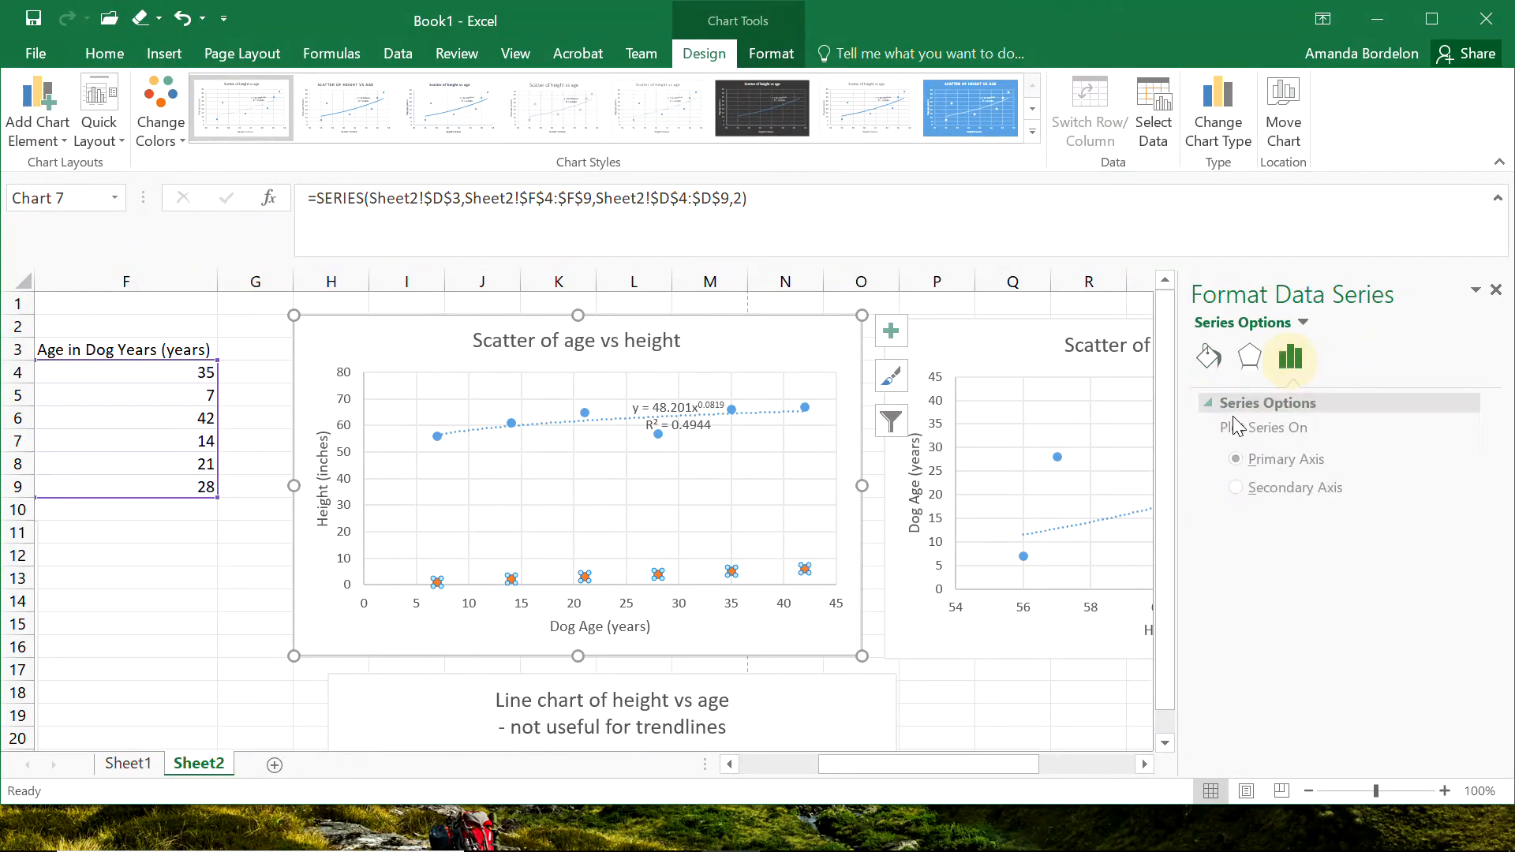
pyautogui.click(1253, 489)
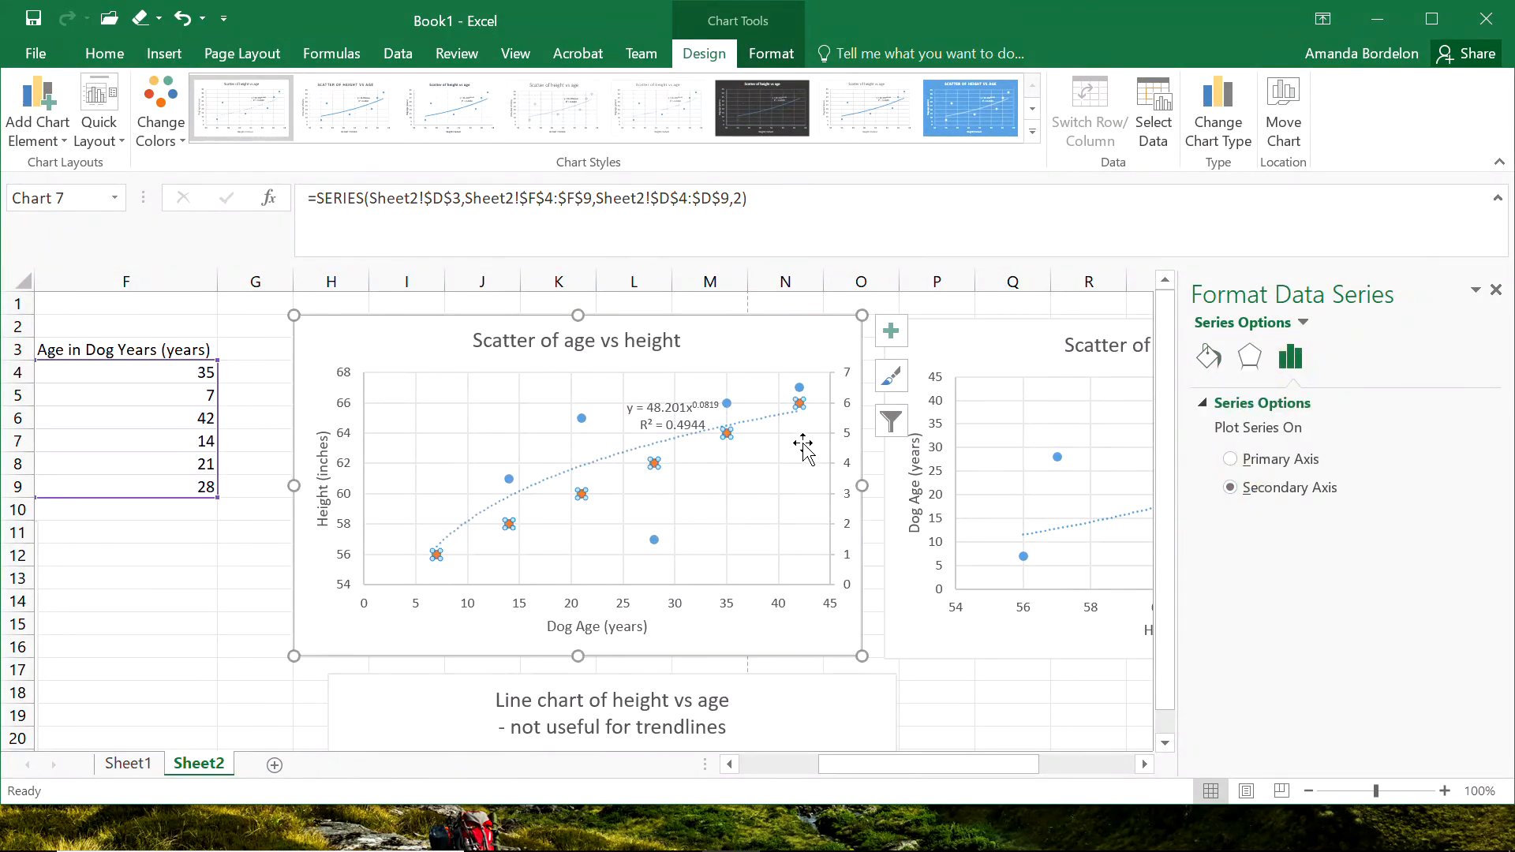
# Add a secondary vertical axis title reading "Original Age (years)" to the age vs height scatter.
pyautogui.click(848, 446)
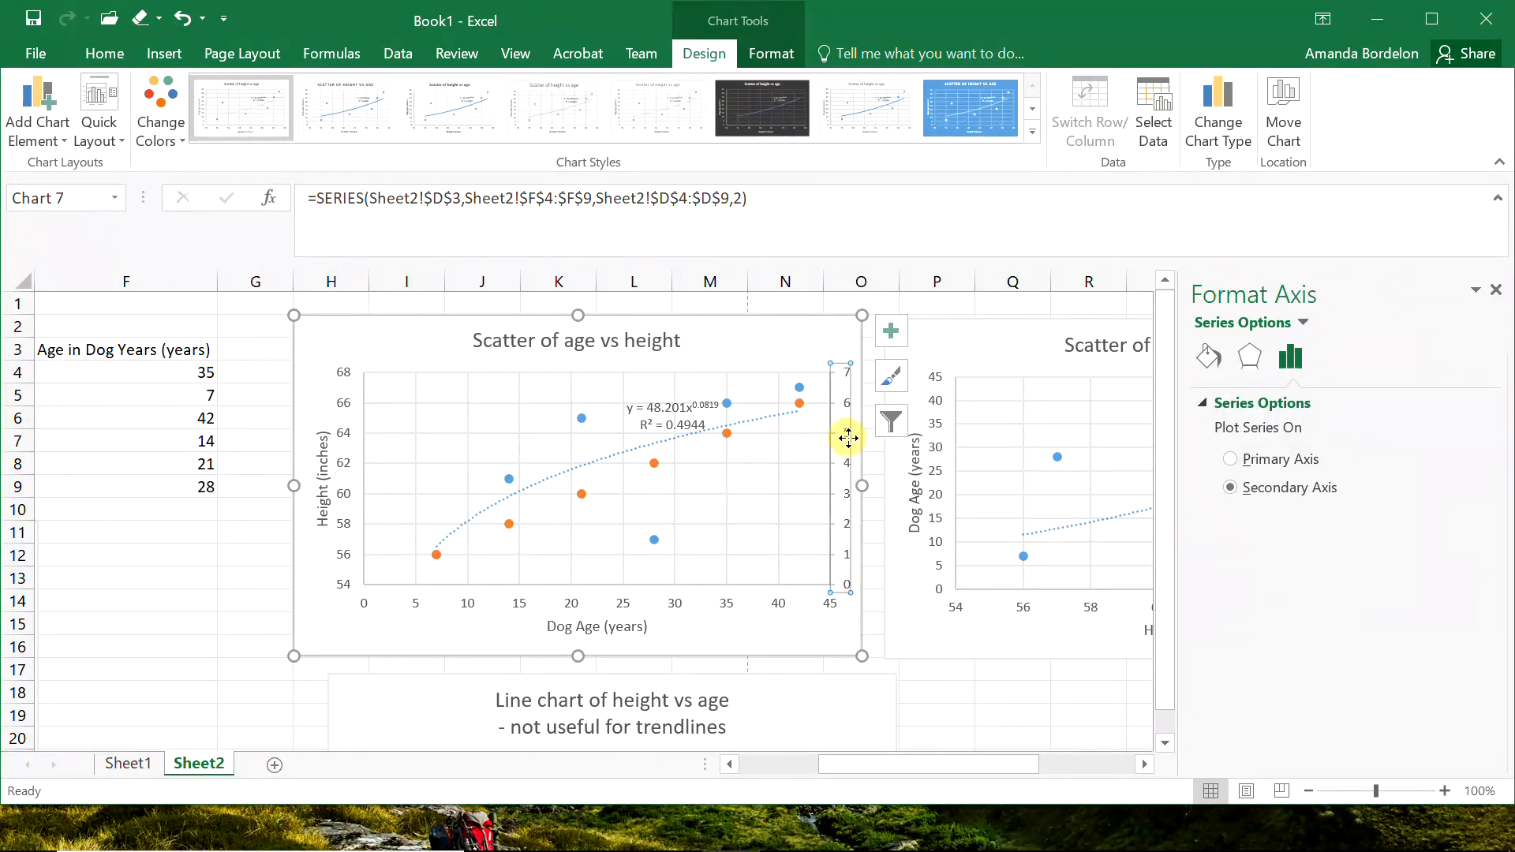
pyautogui.click(33, 95)
pyautogui.moveTo(72, 228)
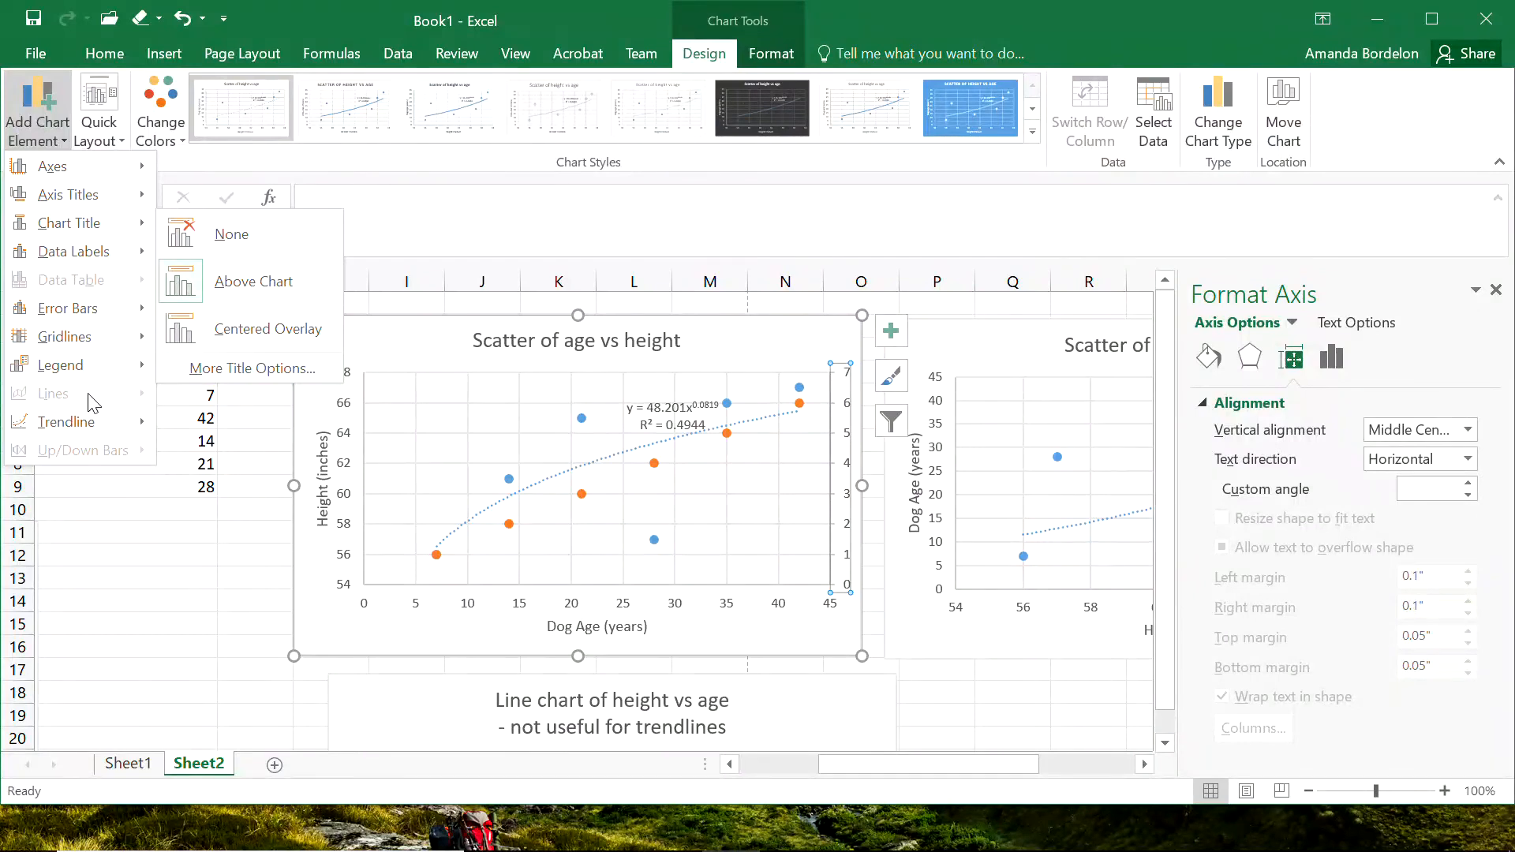
pyautogui.moveTo(112, 194)
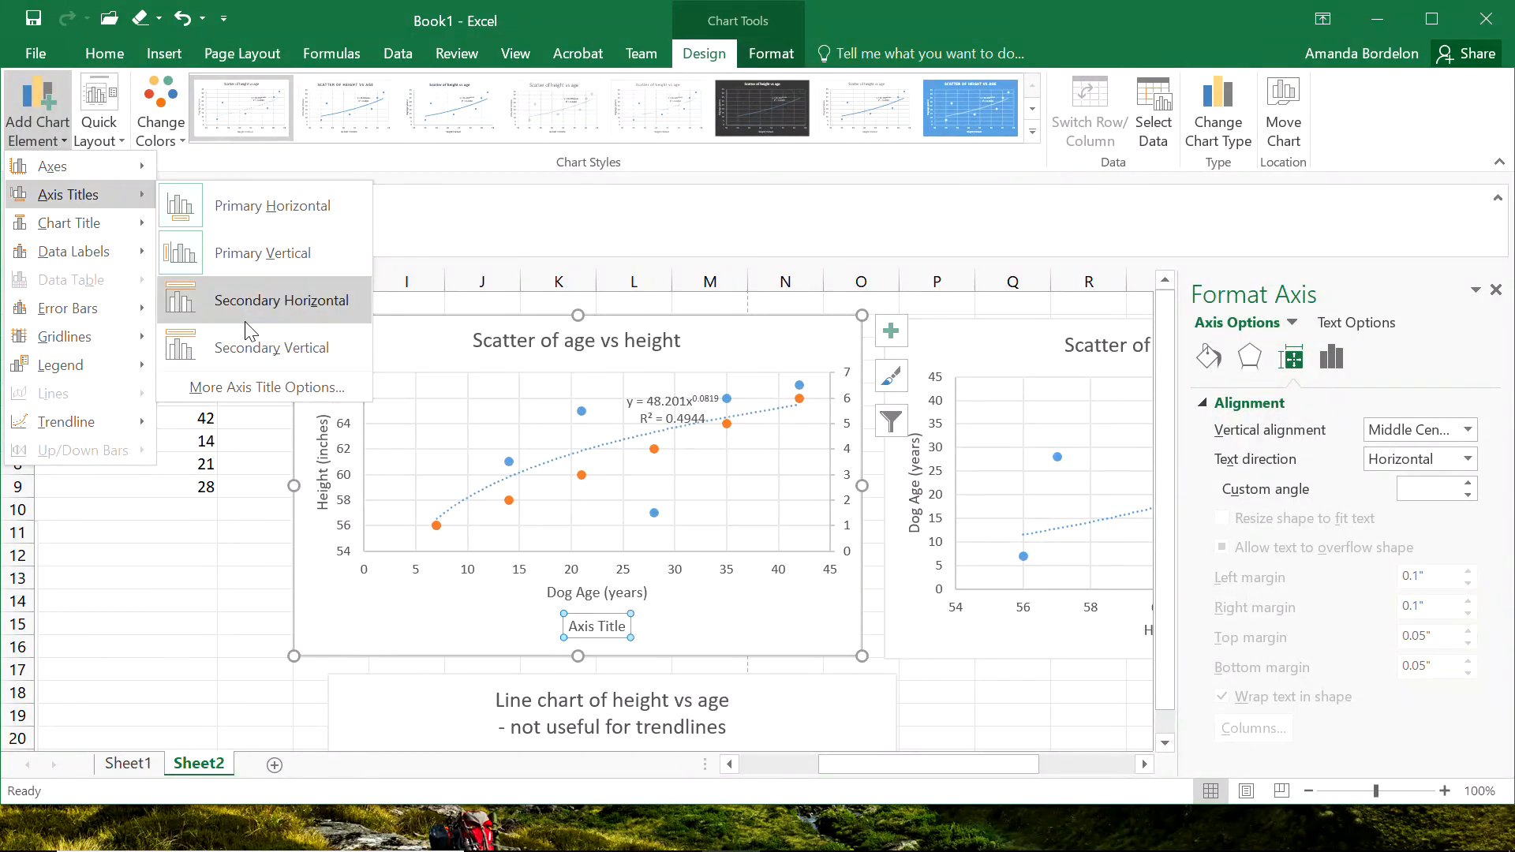
pyautogui.click(253, 344)
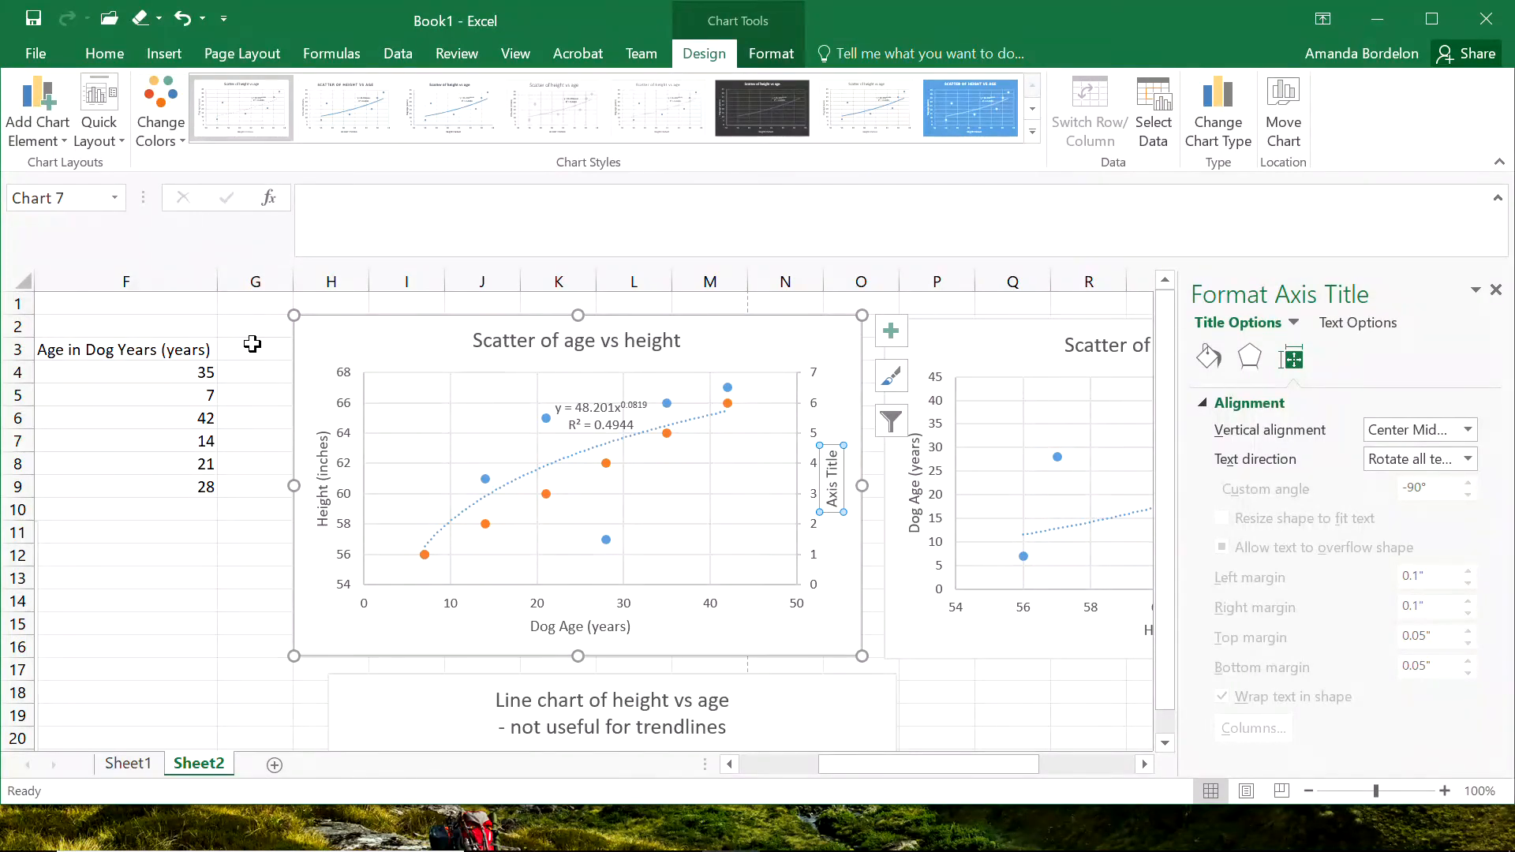
pyautogui.write('R')
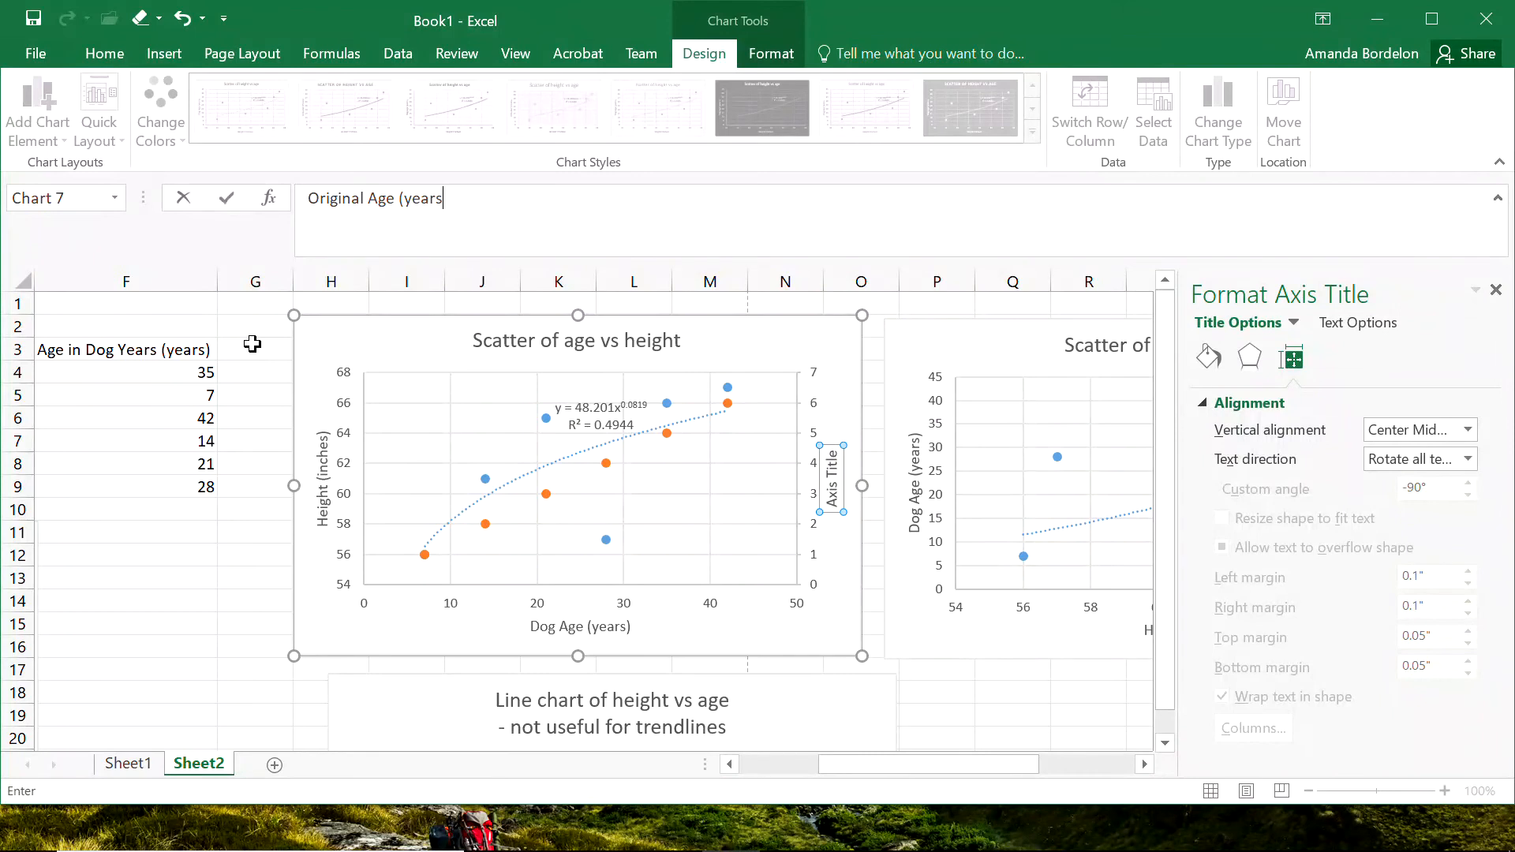
pyautogui.press('Return')
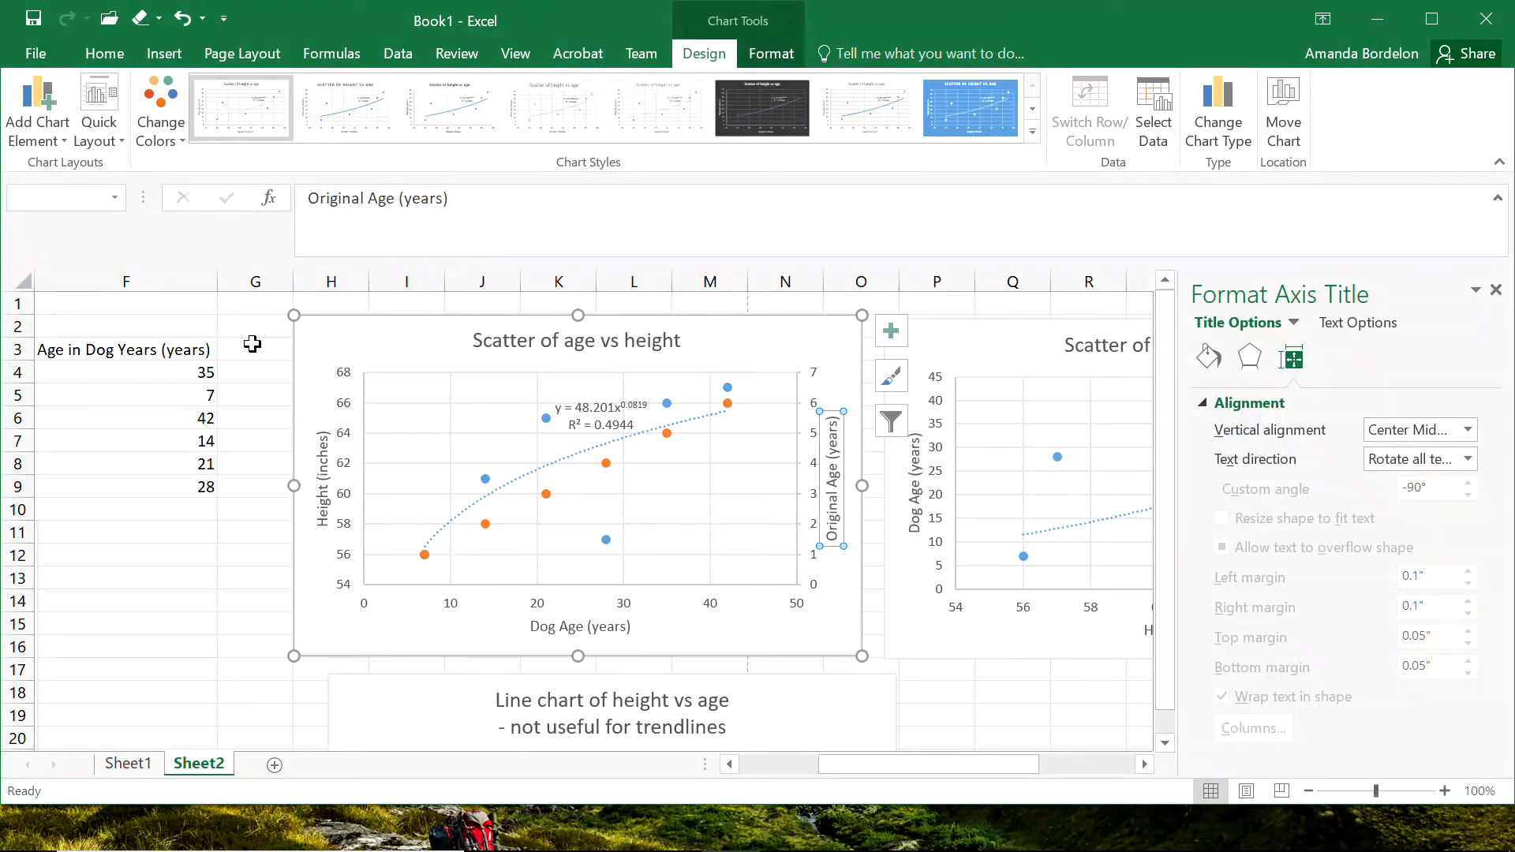
# Add a linear trendline to the Rank by Age series in the age vs height scatter.
pyautogui.click(551, 496)
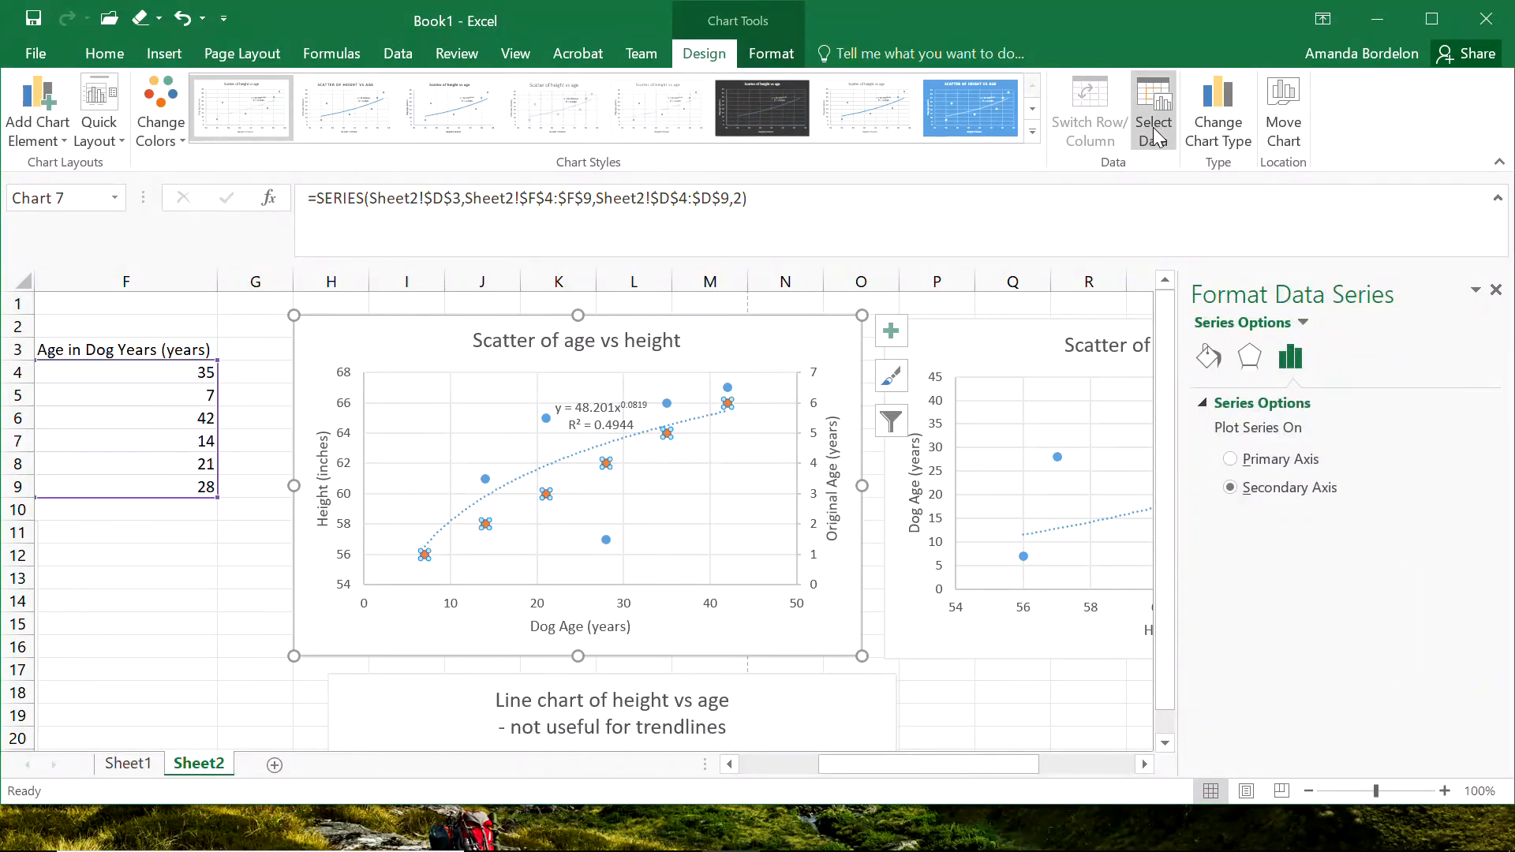
pyautogui.click(37, 118)
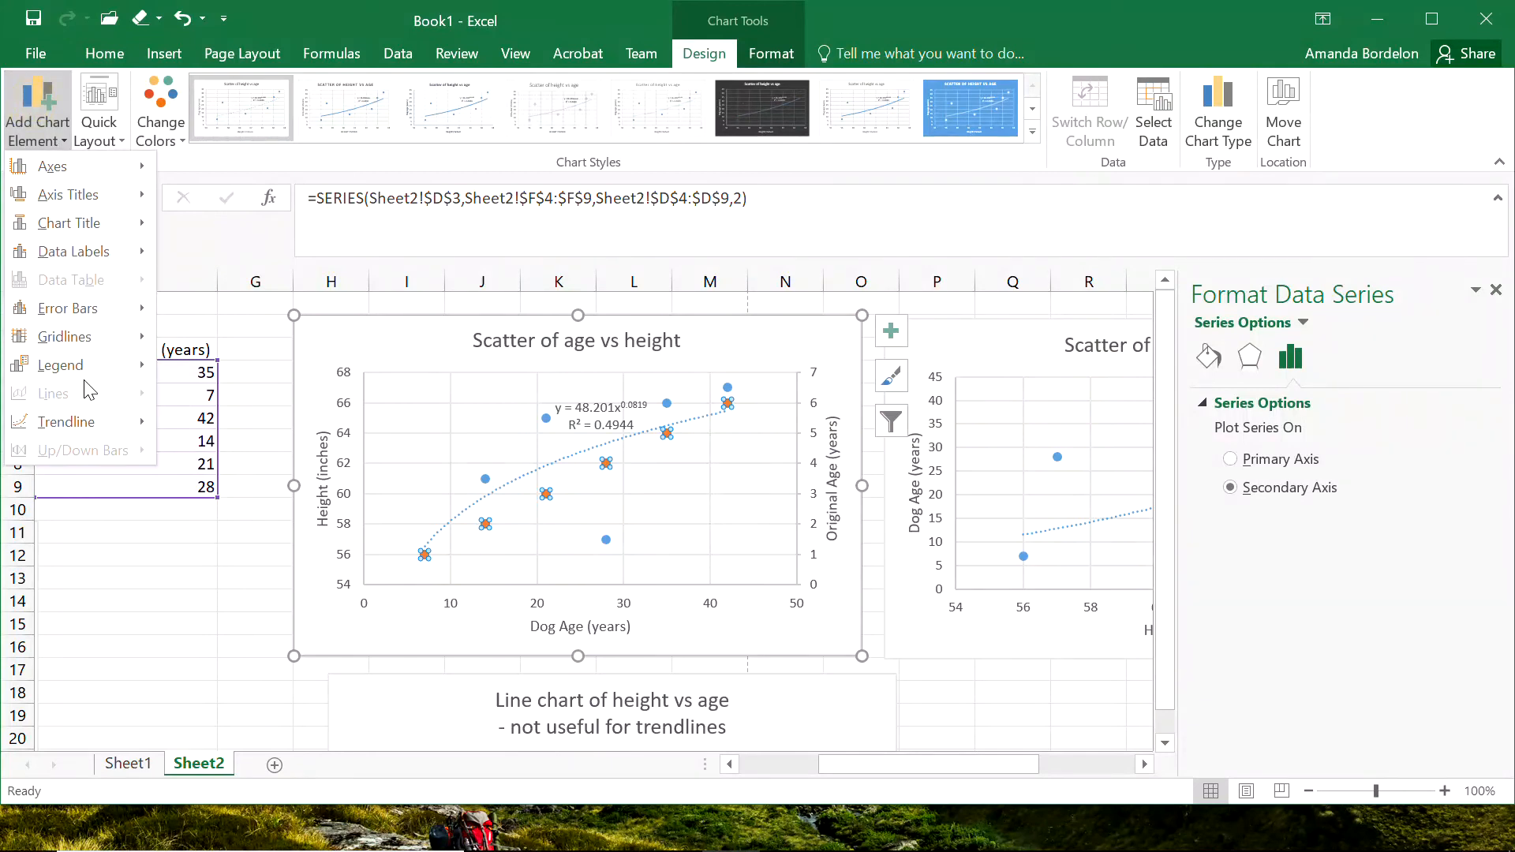
pyautogui.moveTo(100, 422)
pyautogui.click(230, 478)
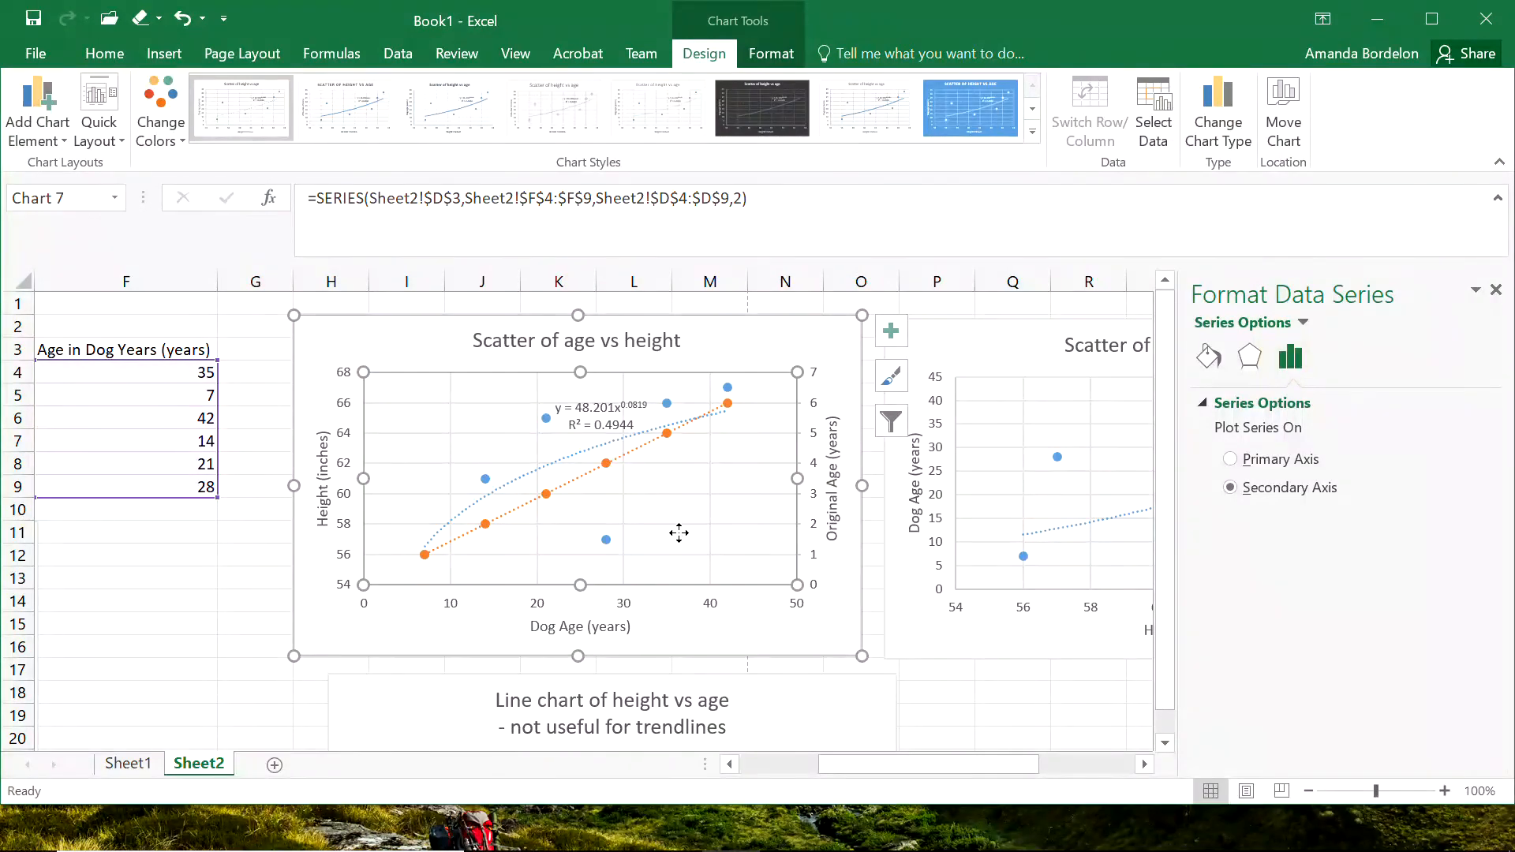
# Display the equation and R-squared value of the Rank by Age trendline, placing the label below the line in the plot area.
pyautogui.click(641, 457)
pyautogui.click(639, 455)
pyautogui.click(1294, 359)
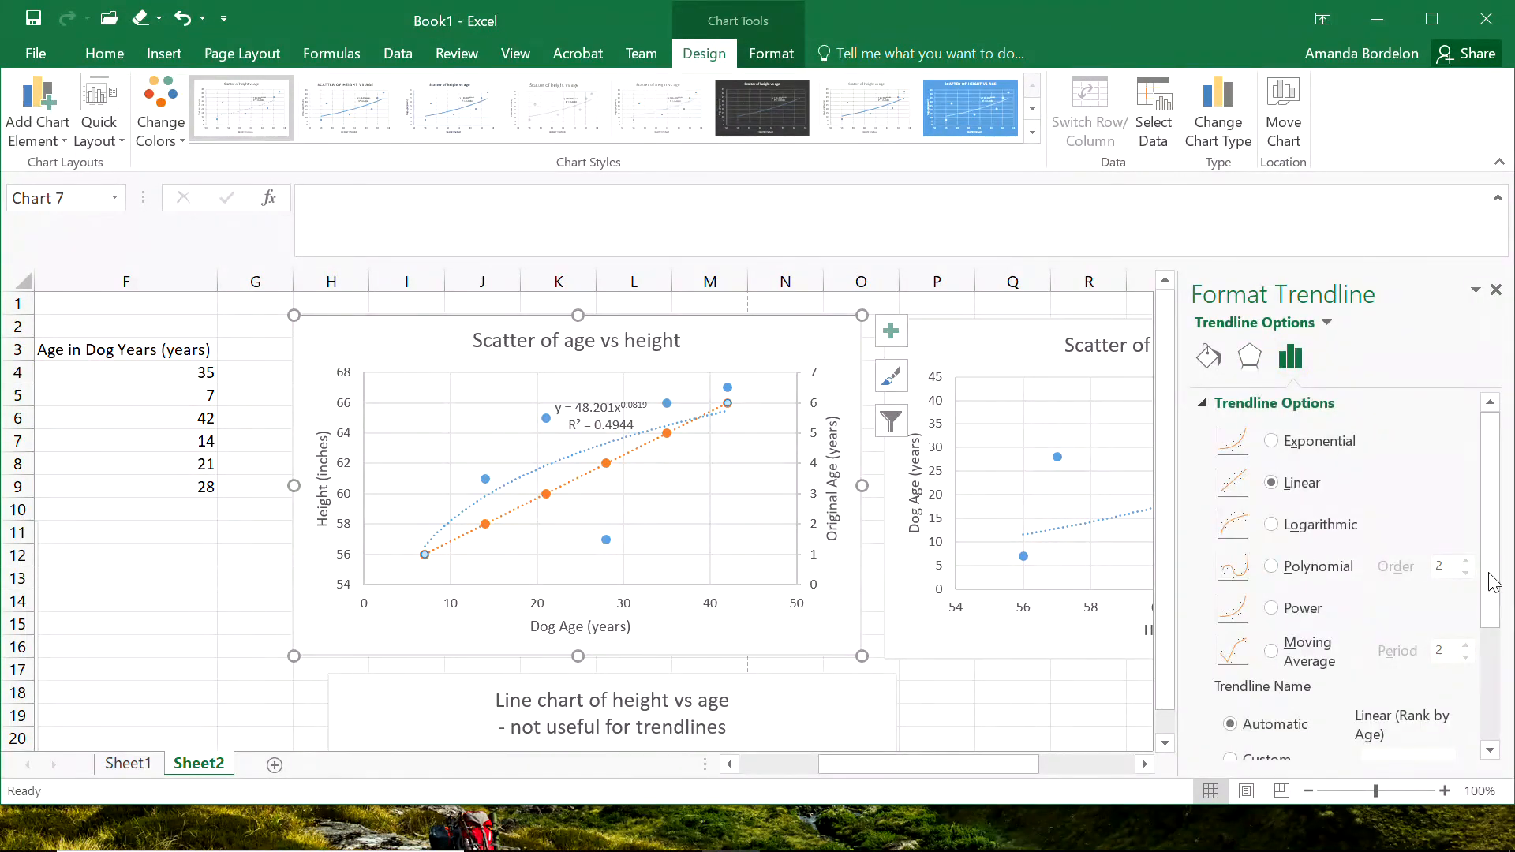
pyautogui.click(1491, 671)
pyautogui.click(1256, 714)
pyautogui.click(1225, 743)
pyautogui.click(685, 394)
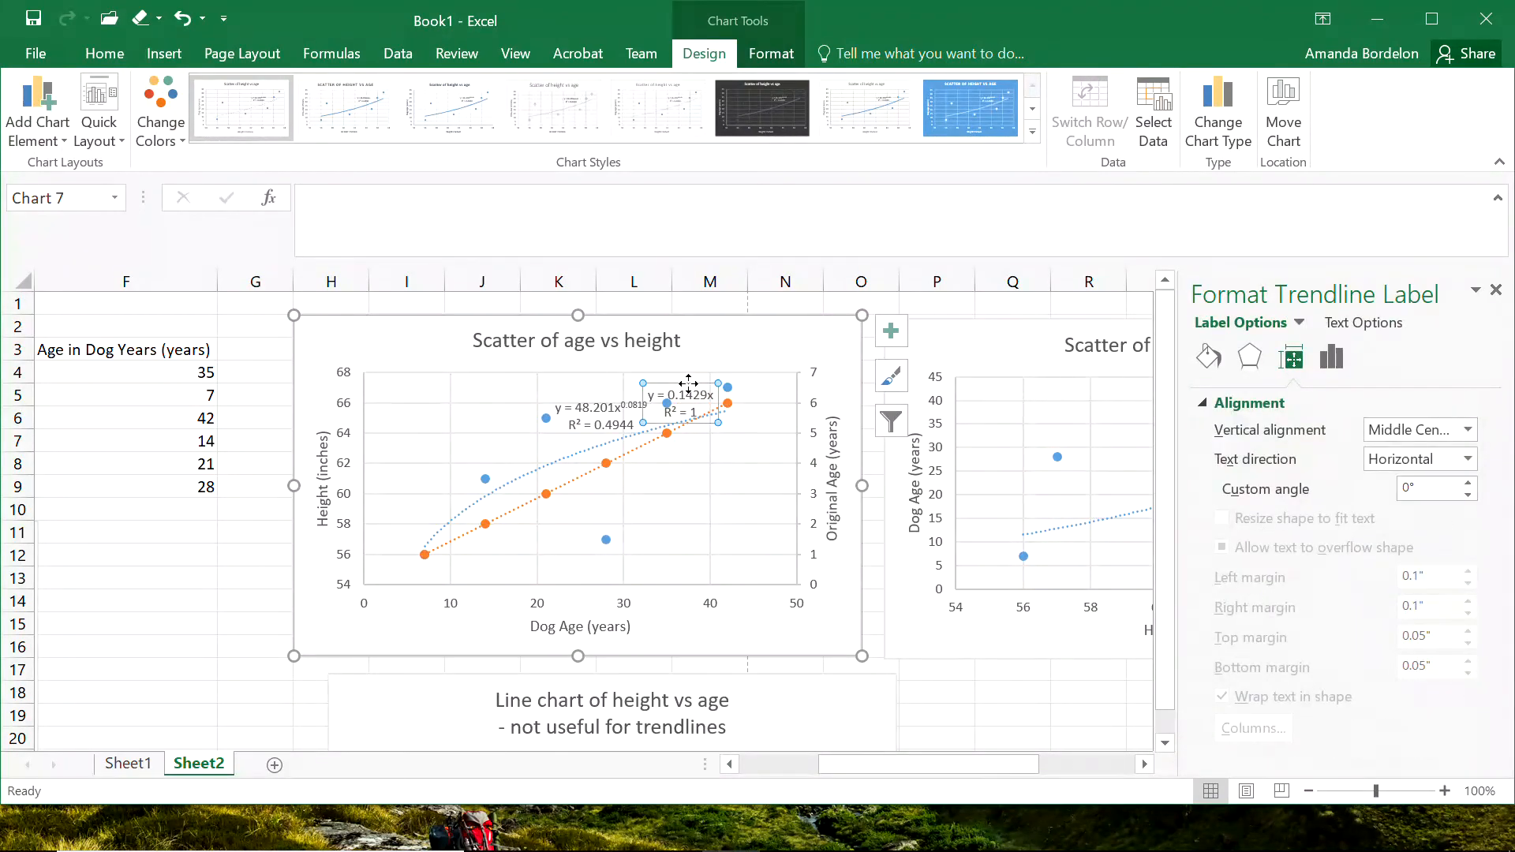
pyautogui.moveTo(715, 452); pyautogui.dragTo(716, 452)
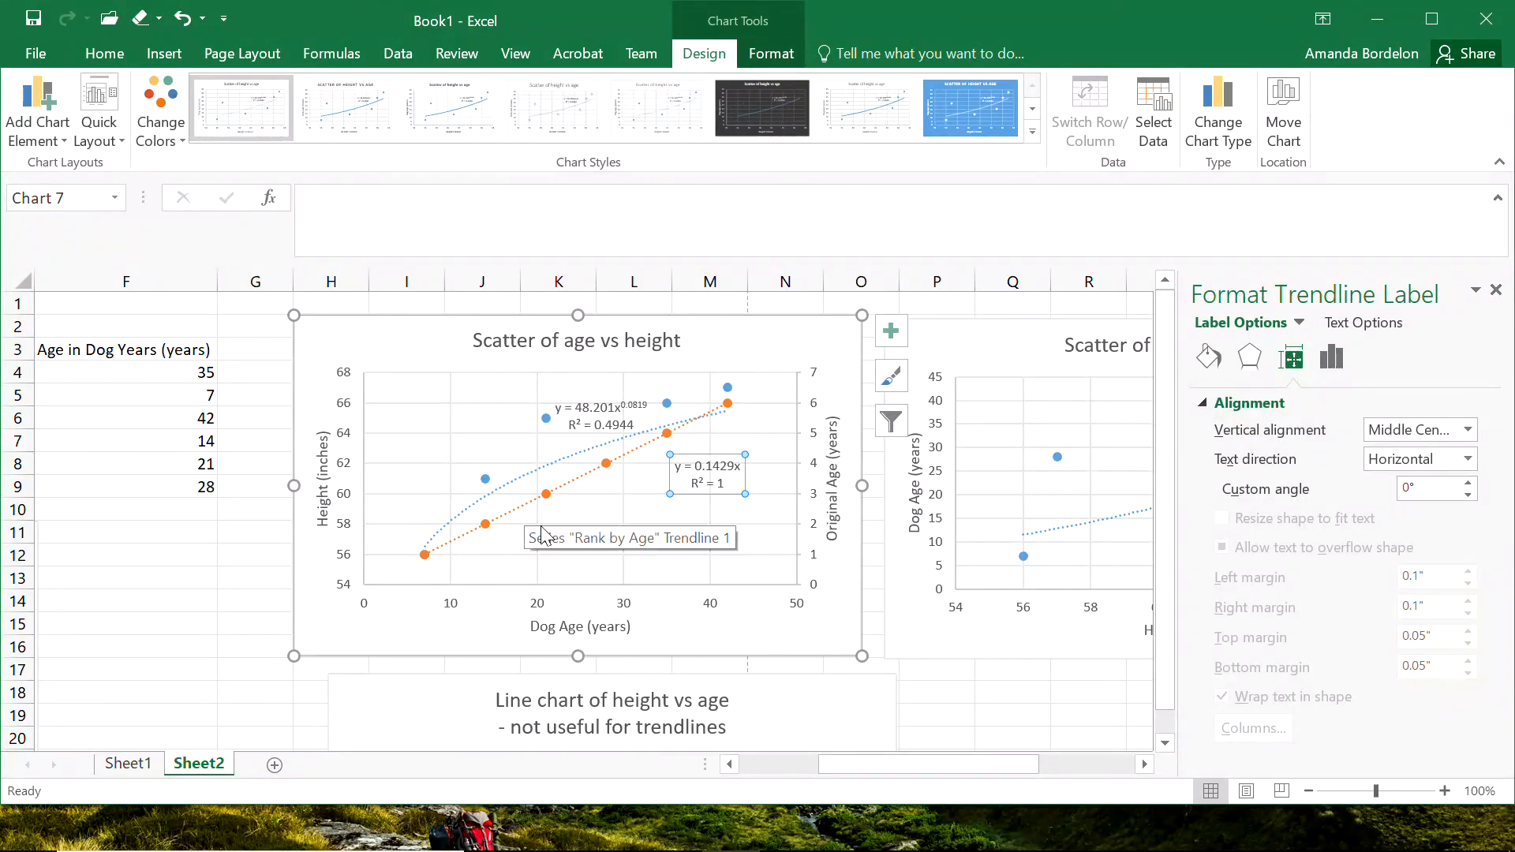
pyautogui.click(957, 690)
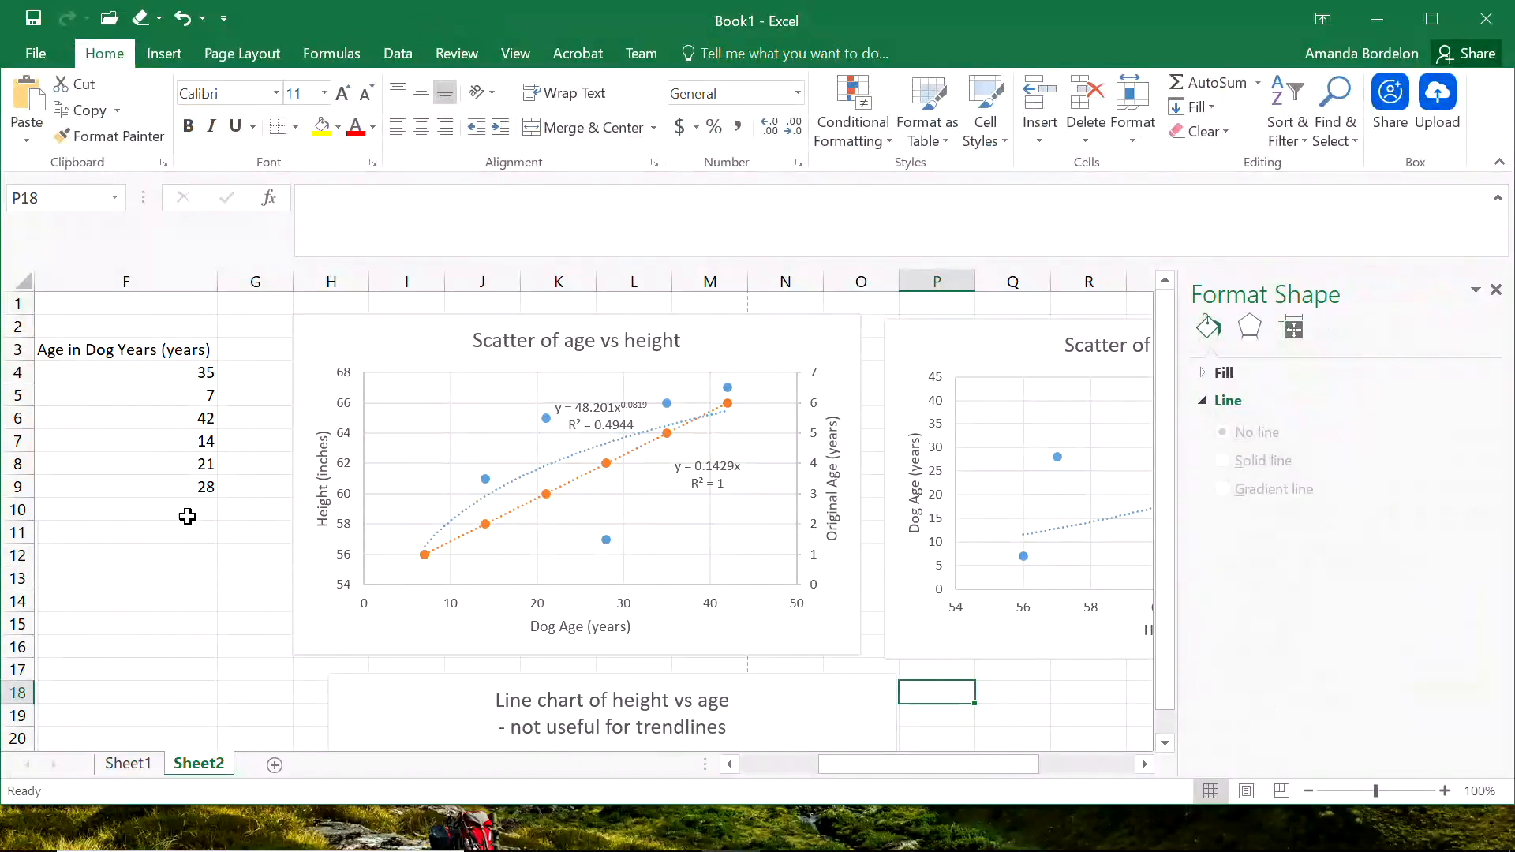
# Enter the label "pre-age adjustment (years)" in cell B2.
pyautogui.click(173, 550)
pyautogui.press('Left')
pyautogui.press('Left')
pyautogui.press('Left')
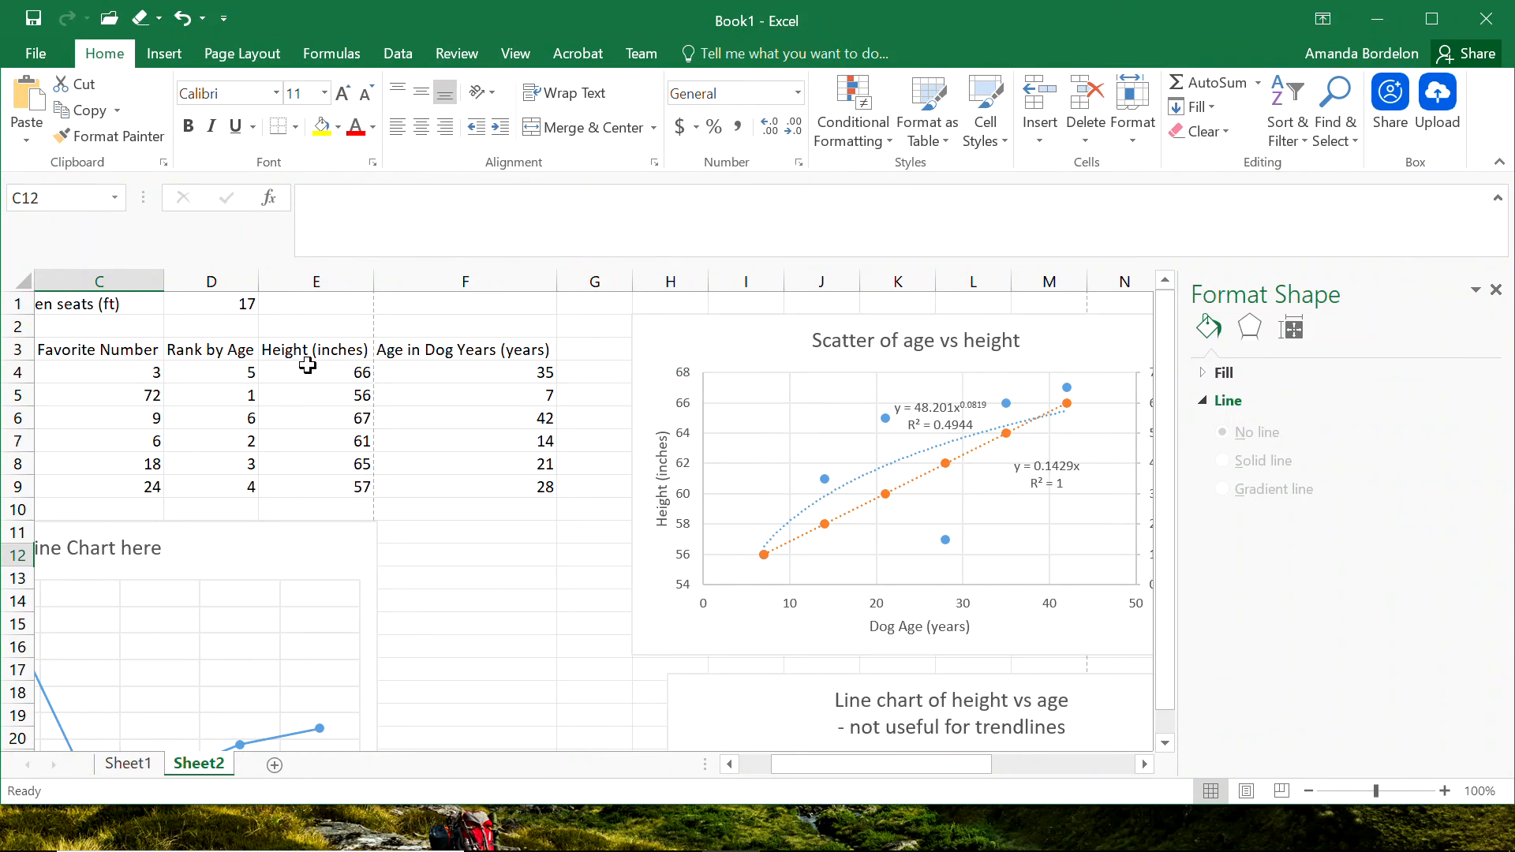
pyautogui.click(73, 328)
pyautogui.press('Left')
pyautogui.press('Left')
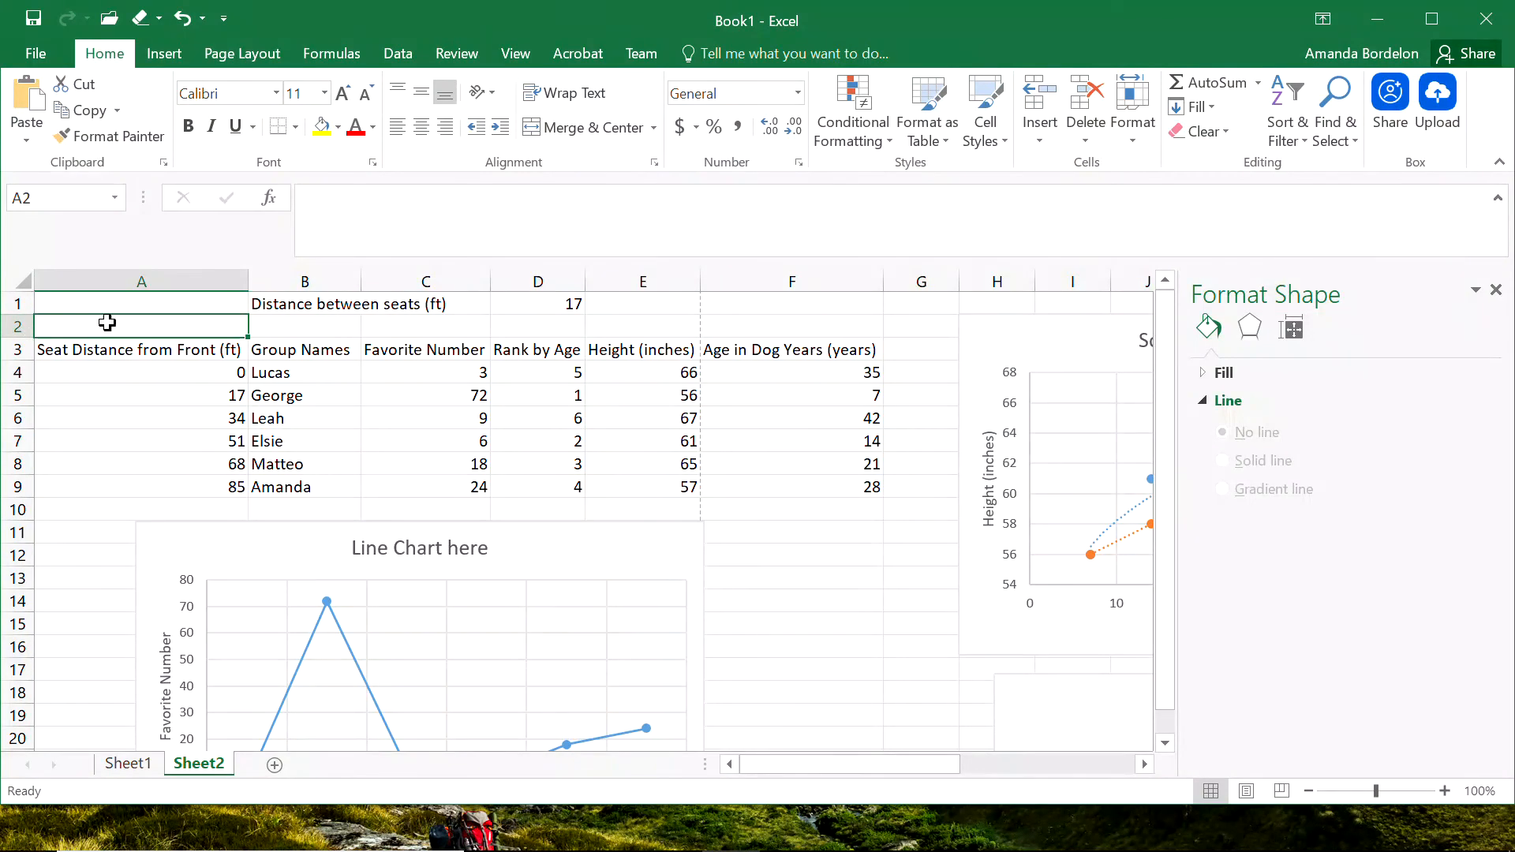
pyautogui.click(306, 323)
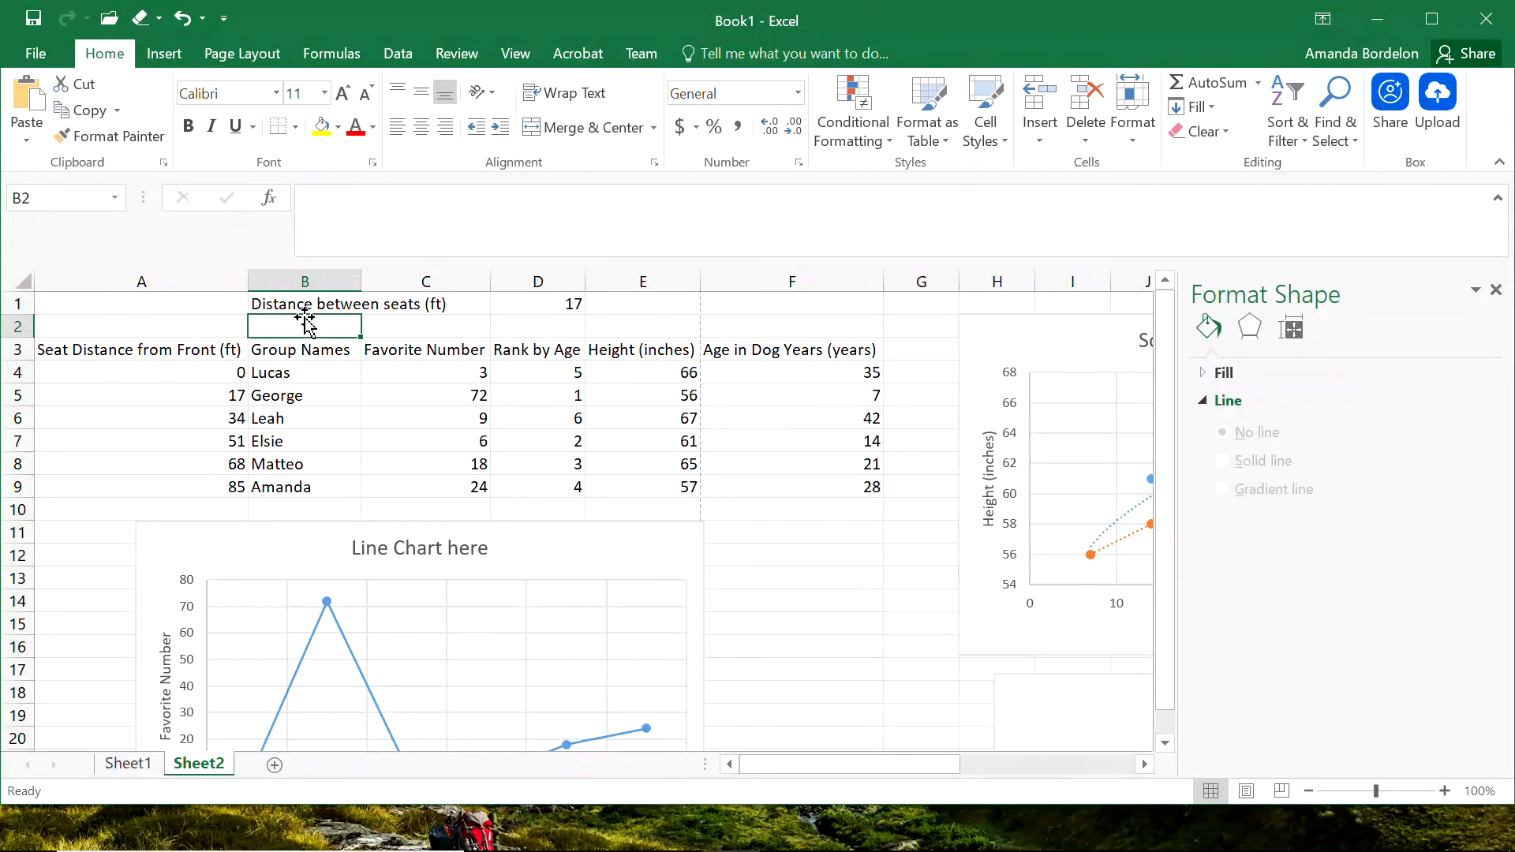
pyautogui.write('initi')
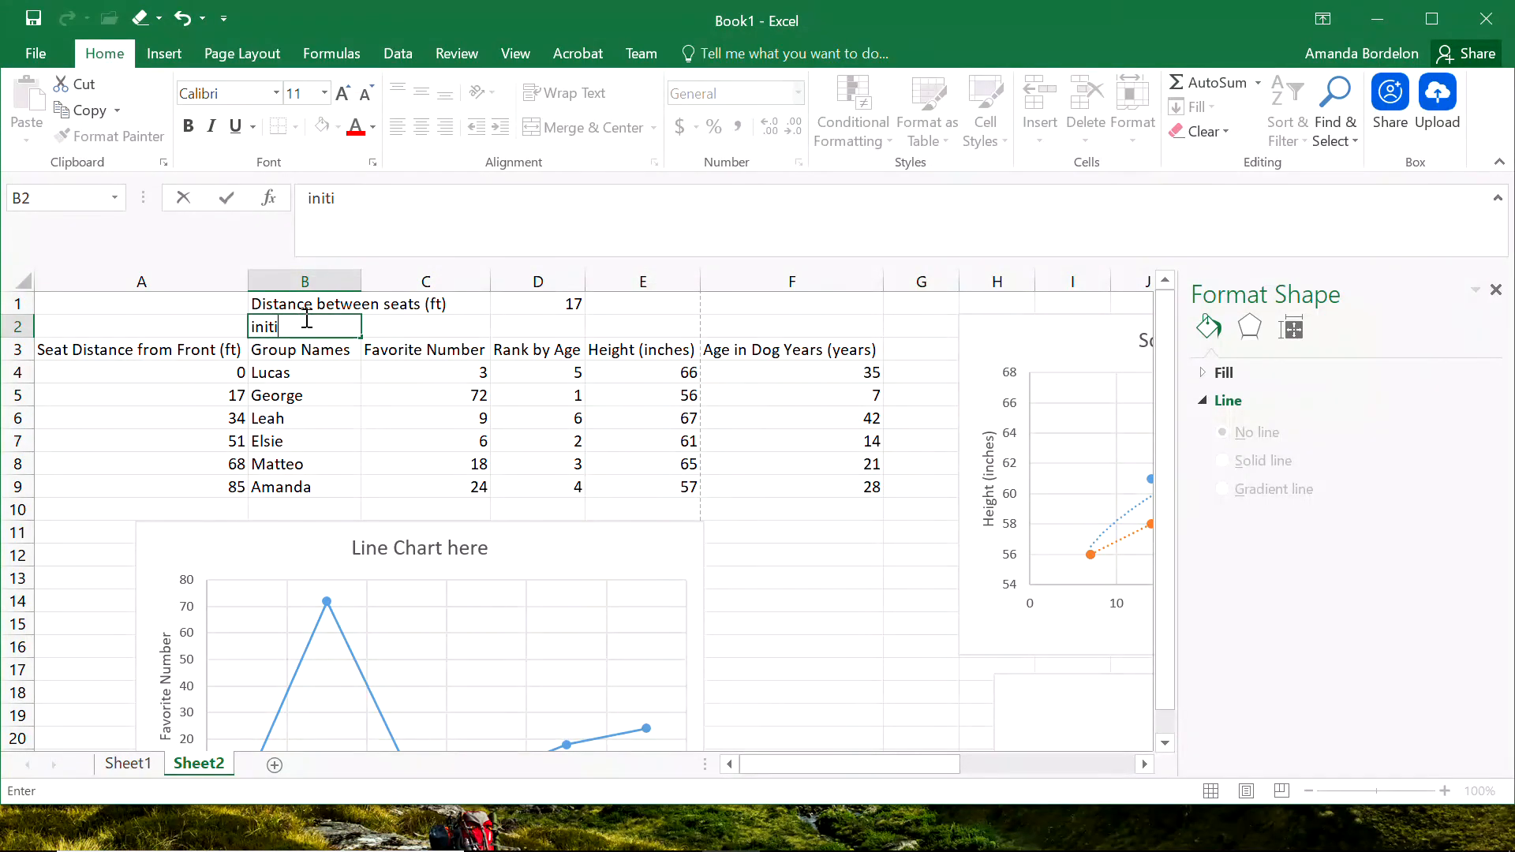
pyautogui.write('pre-age adjustme')
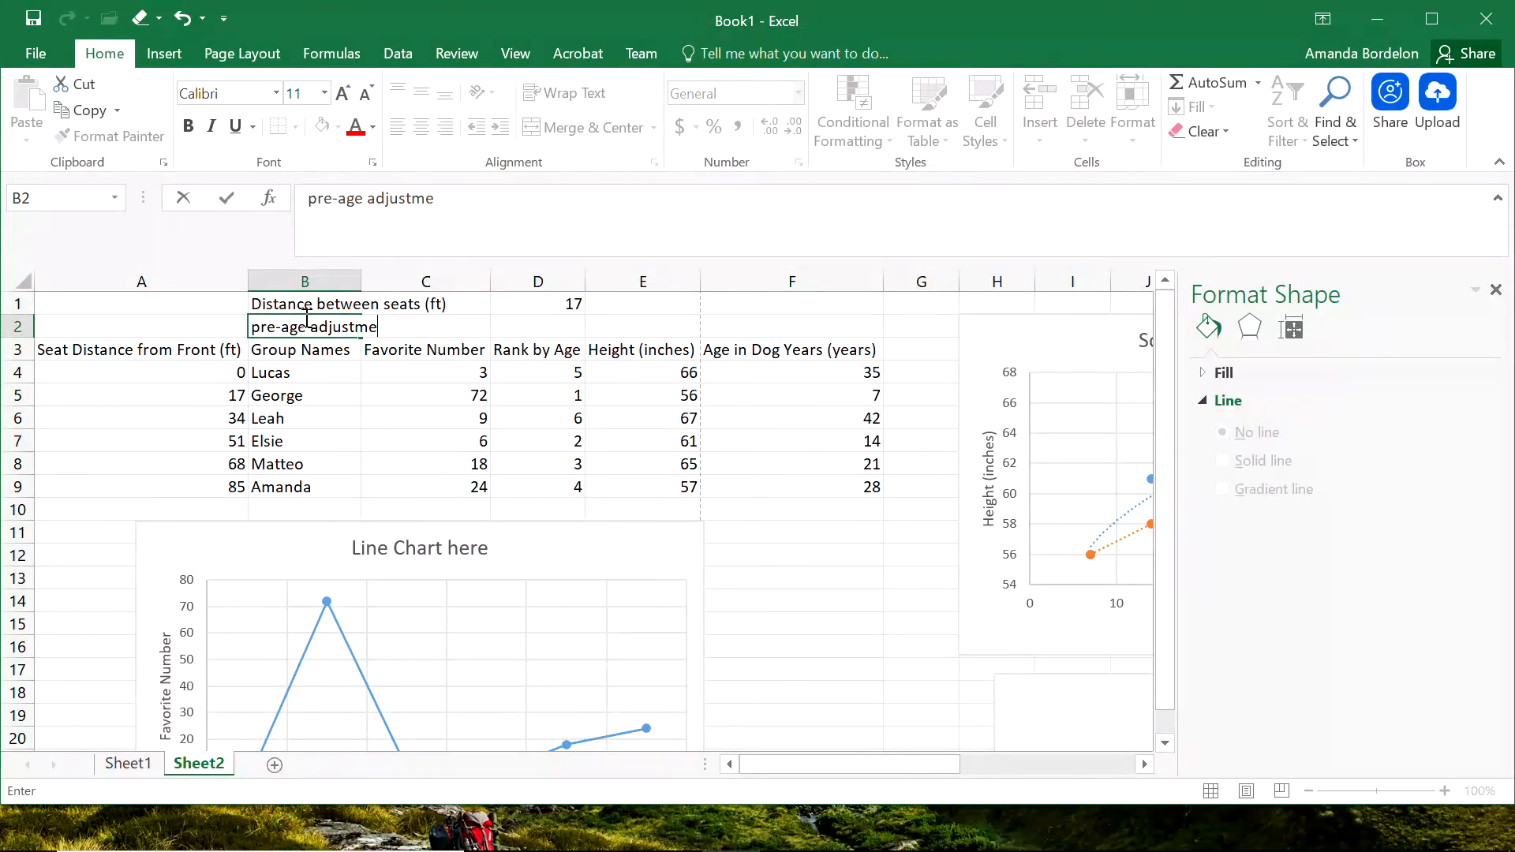
pyautogui.write('nt (years')
# Set the pre-age adjustment value in D2 to 3.
pyautogui.press('Right')
pyautogui.press('Right')
pyautogui.press('Right')
pyautogui.press('Left')
pyautogui.write('3')
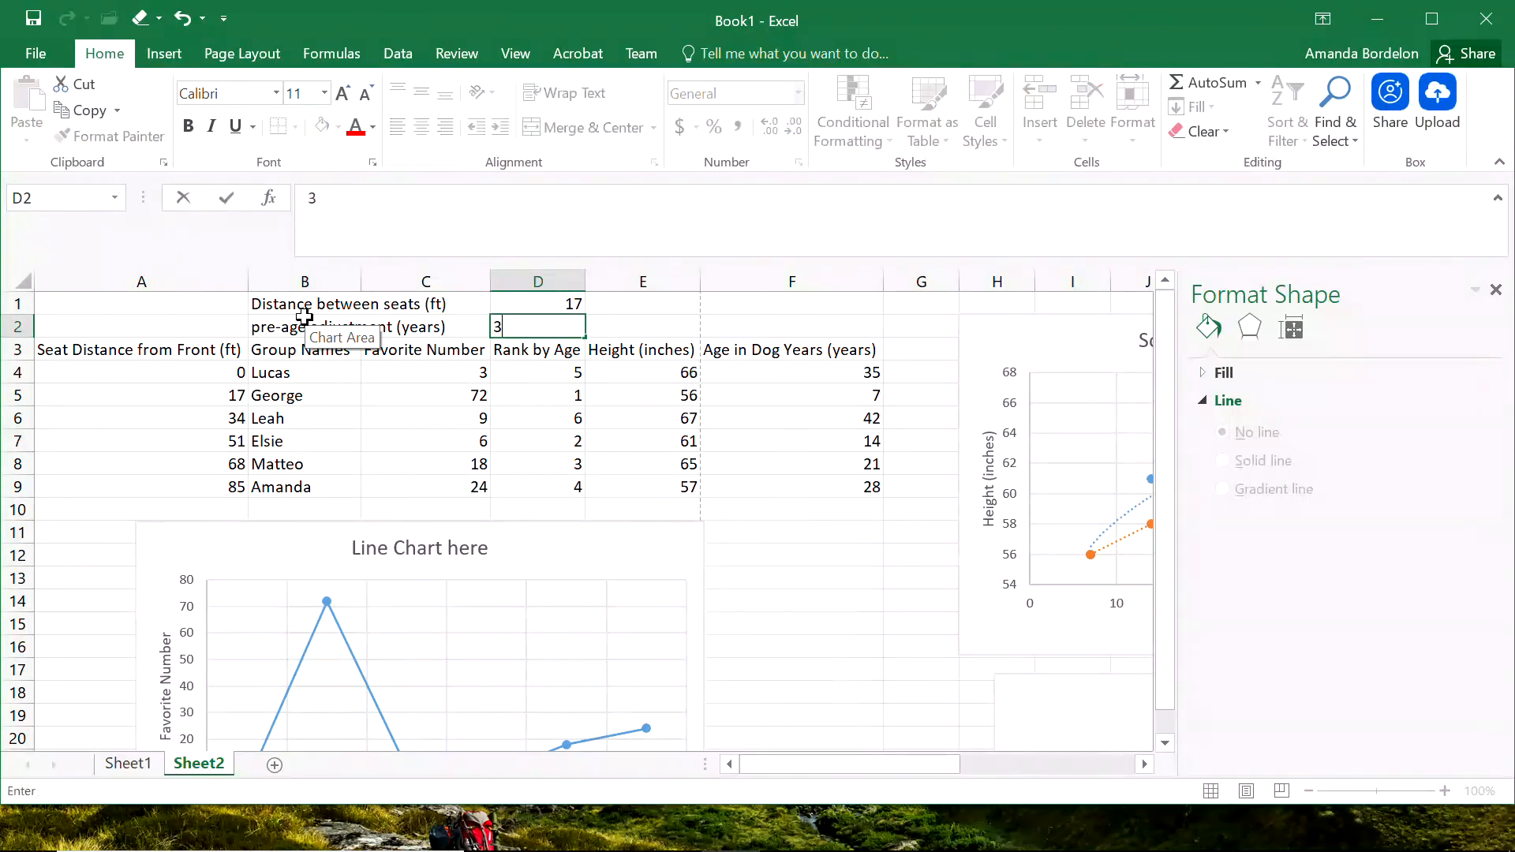
pyautogui.press('Return')
# Narrow column F and copy the Rank by Age column D3:D9 into G3:G9.
pyautogui.click(566, 366)
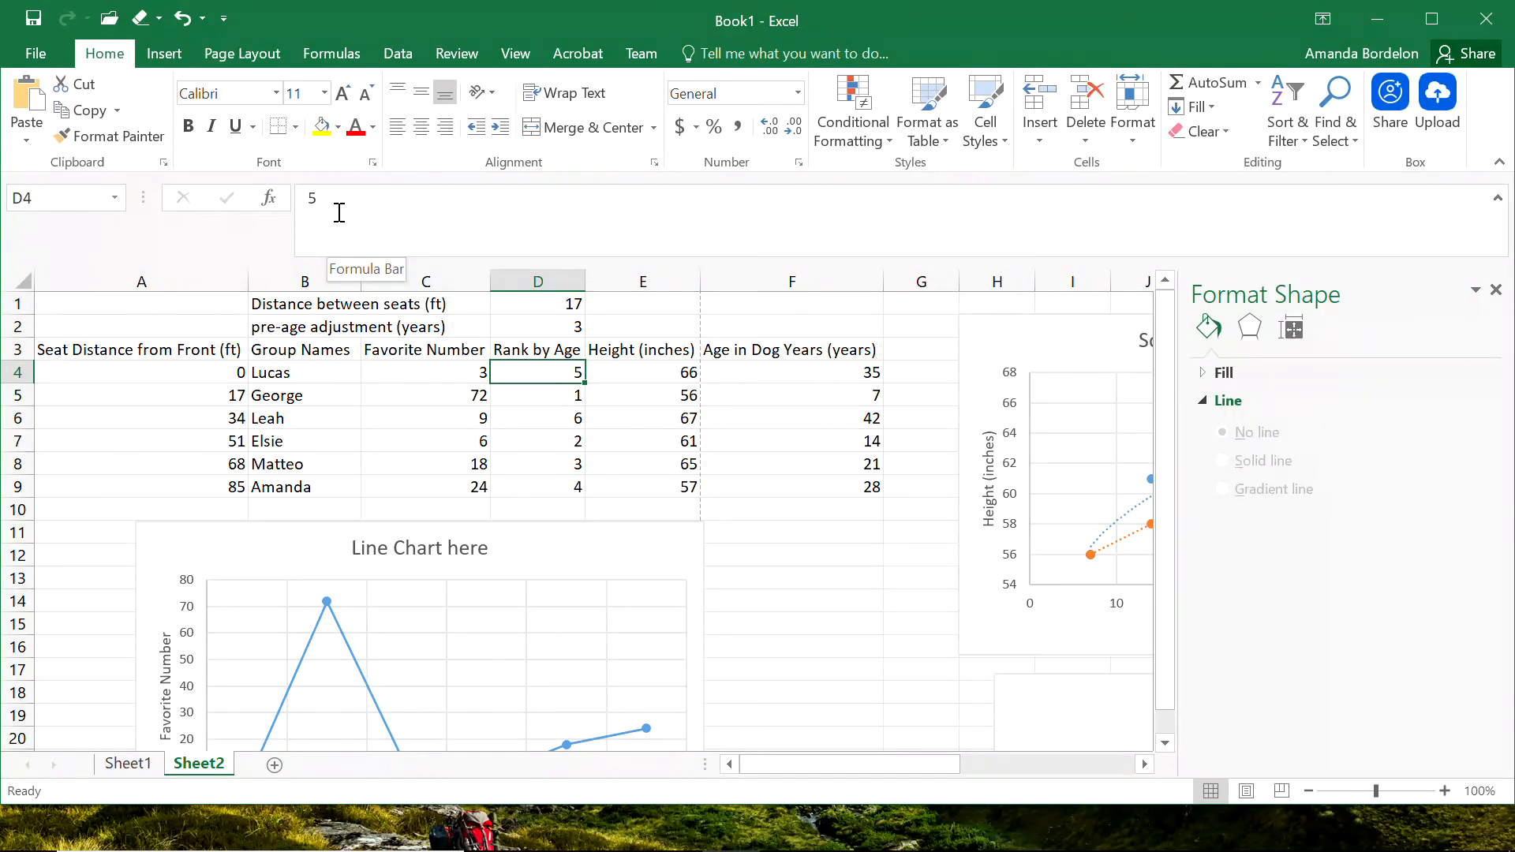
pyautogui.moveTo(883, 283); pyautogui.dragTo(820, 282)
pyautogui.click(856, 347)
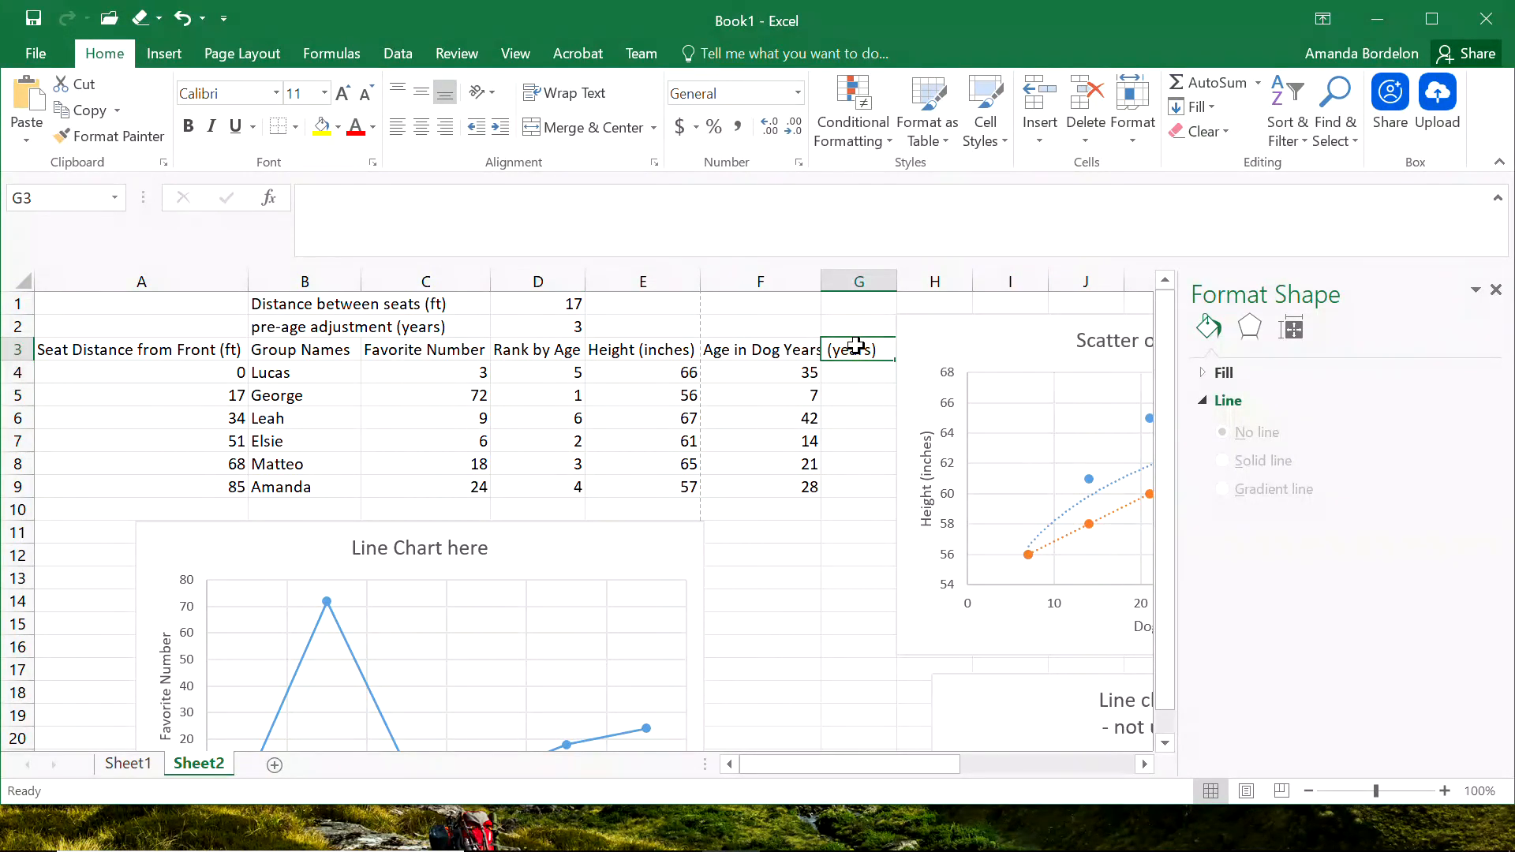
pyautogui.moveTo(524, 348); pyautogui.dragTo(544, 484)
pyautogui.hotkey('ctrl', 'c')
pyautogui.click(859, 348)
pyautogui.hotkey('ctrl', 'v')
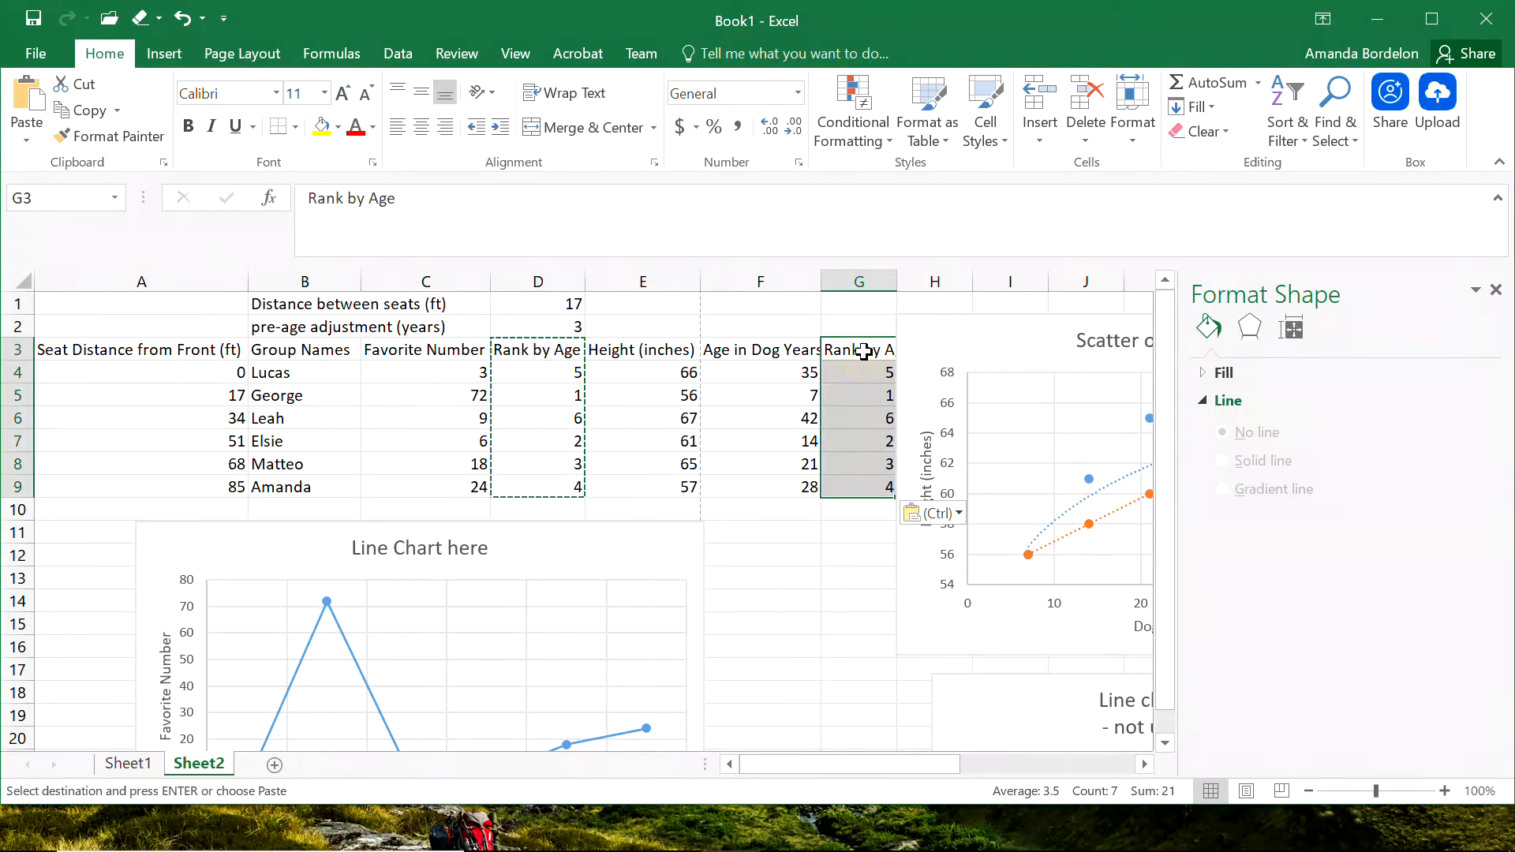
# Enter =G4+$D$2 in D4 and fill the formula down to D9.
pyautogui.click(550, 372)
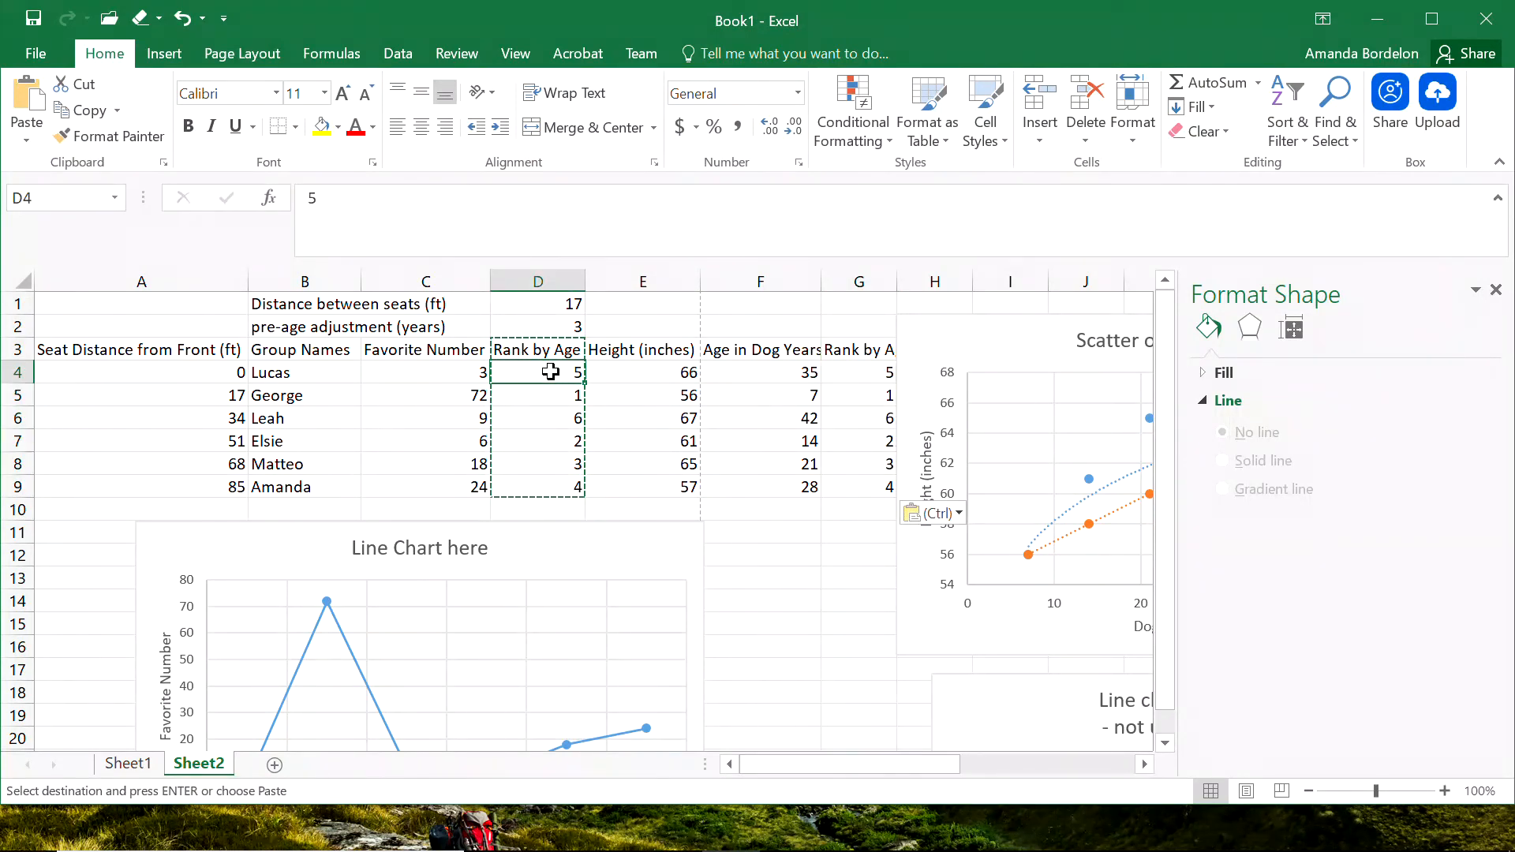
pyautogui.write('=')
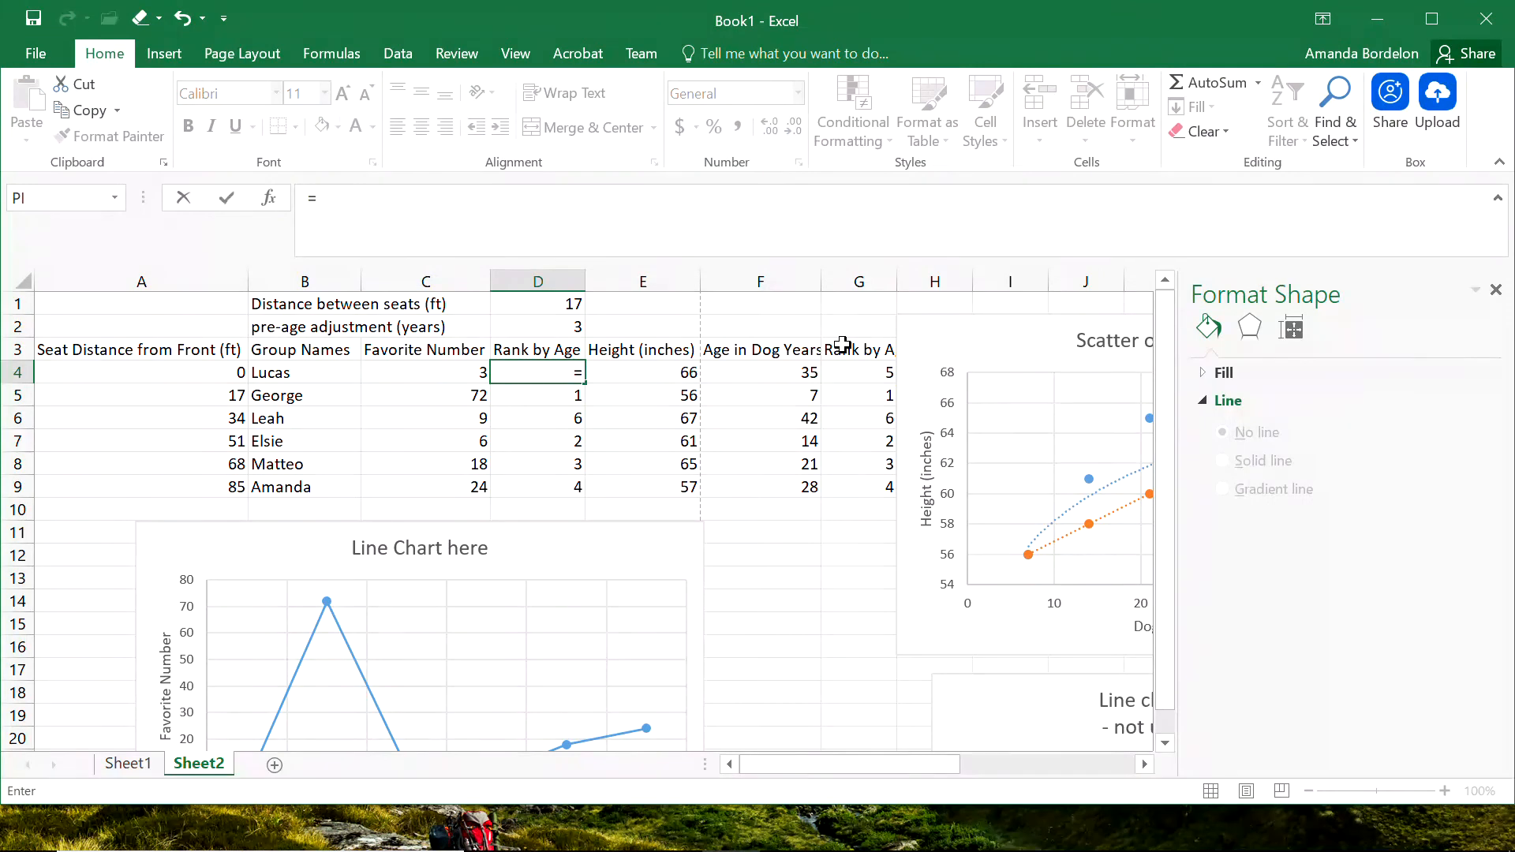
pyautogui.click(860, 376)
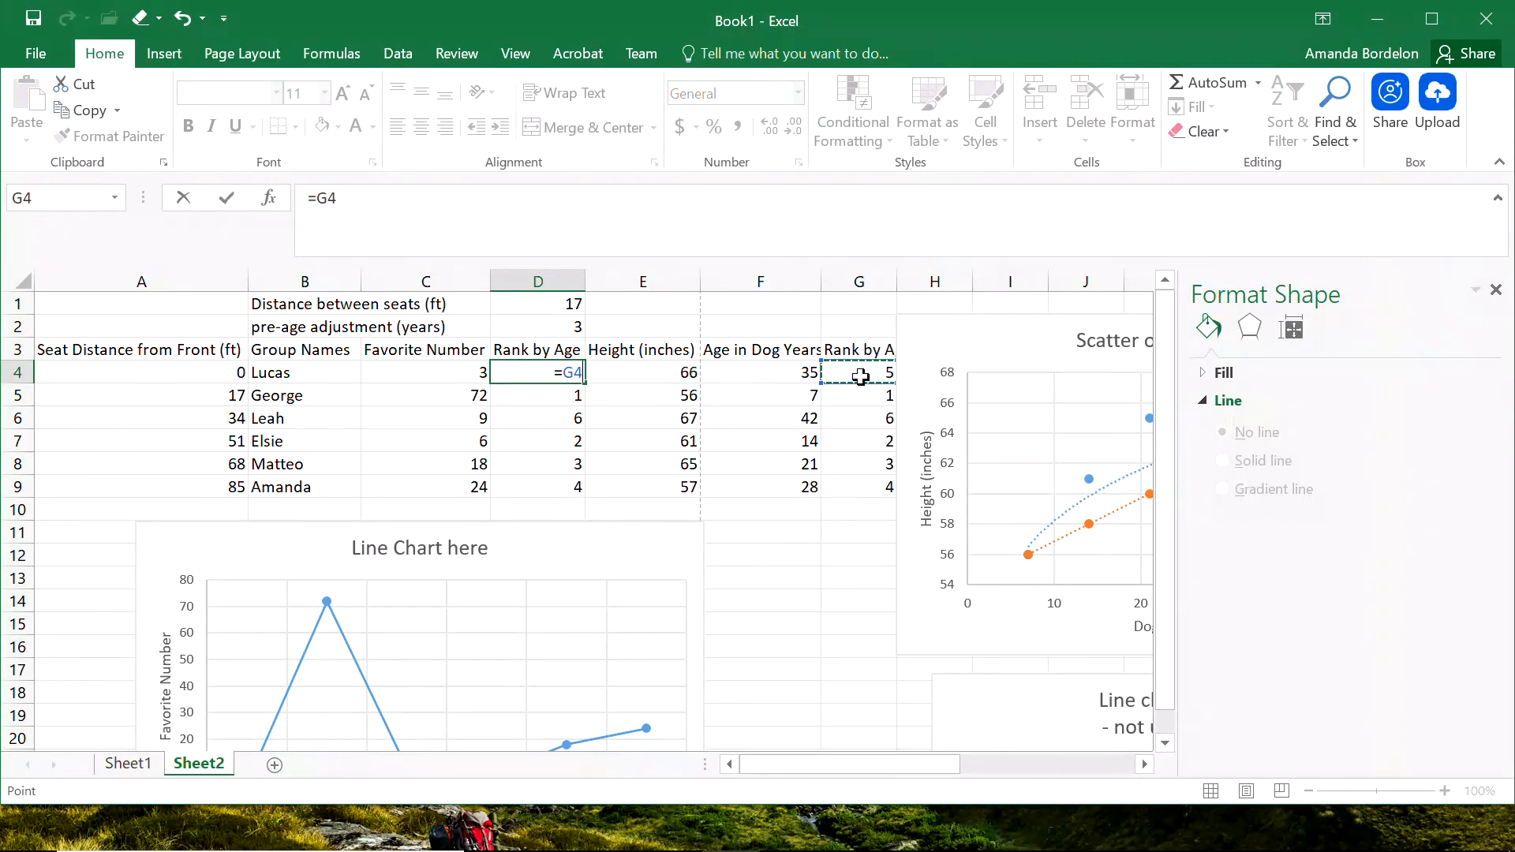
pyautogui.write('+')
pyautogui.click(553, 327)
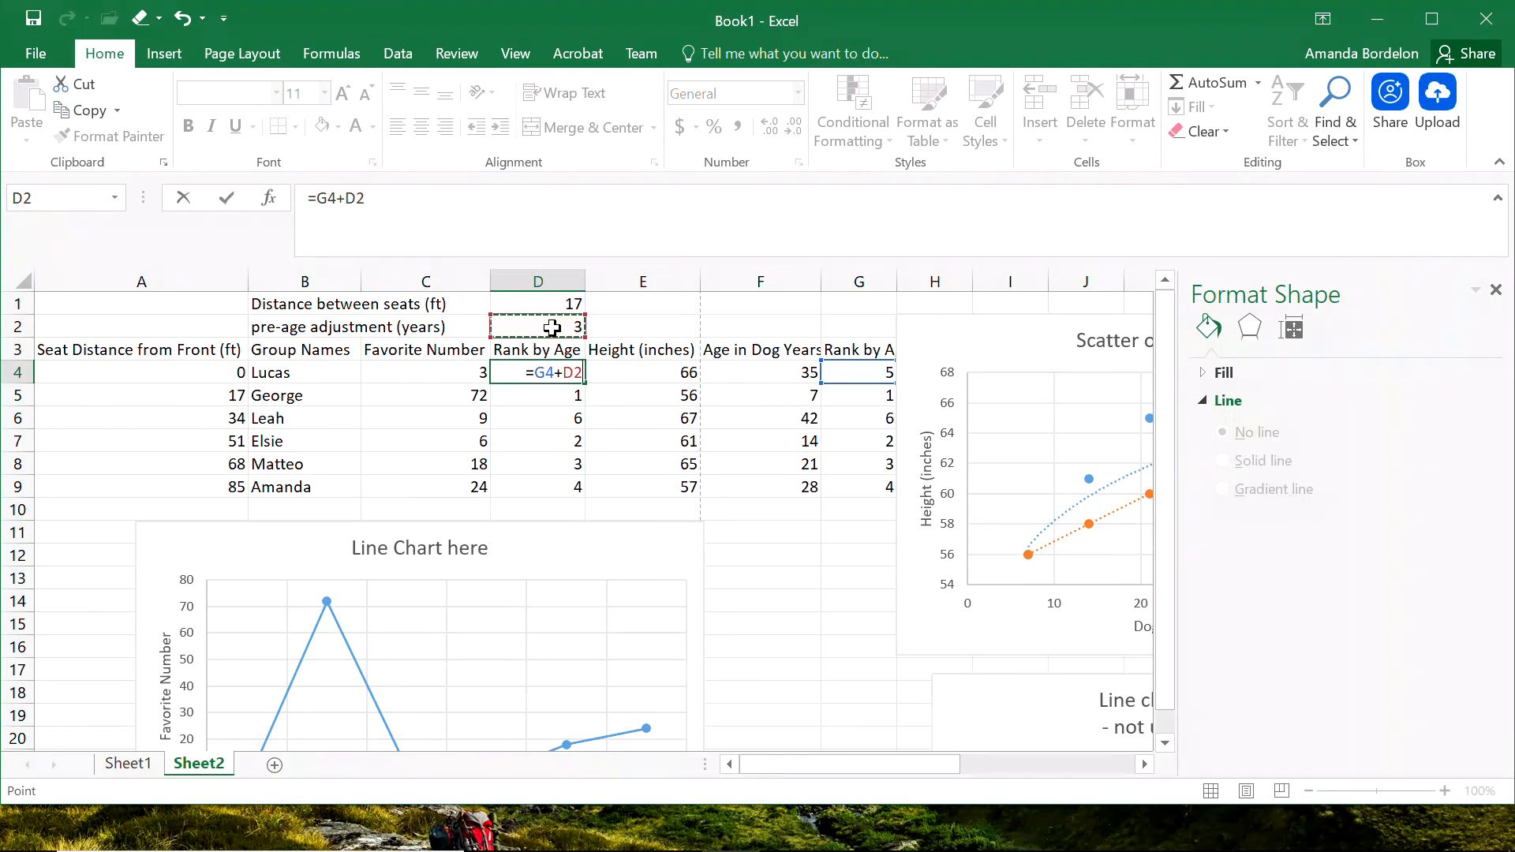
pyautogui.press('F4')
pyautogui.press('Return')
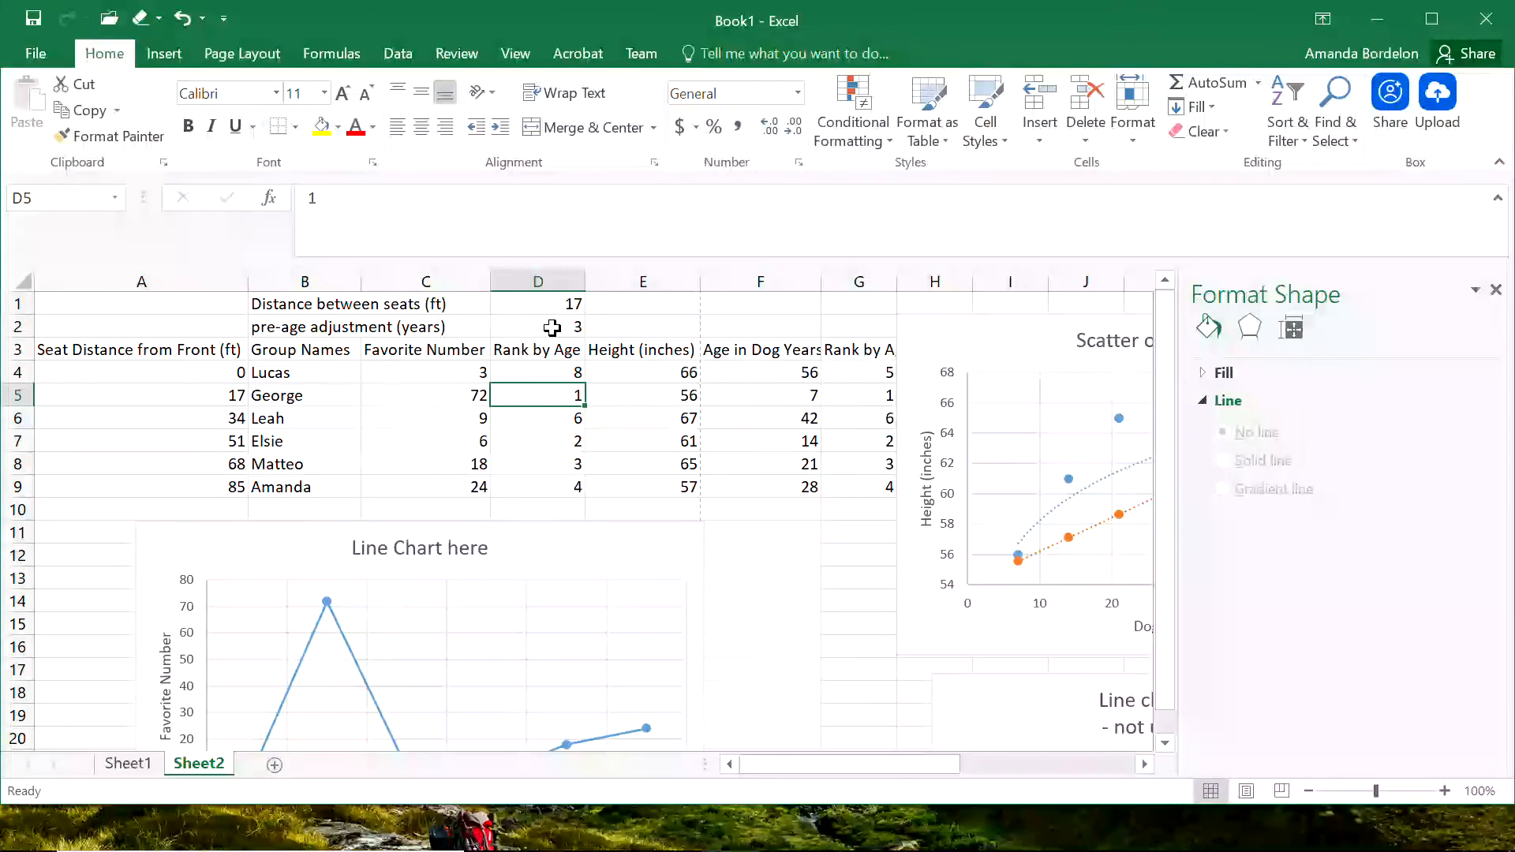
pyautogui.click(565, 374)
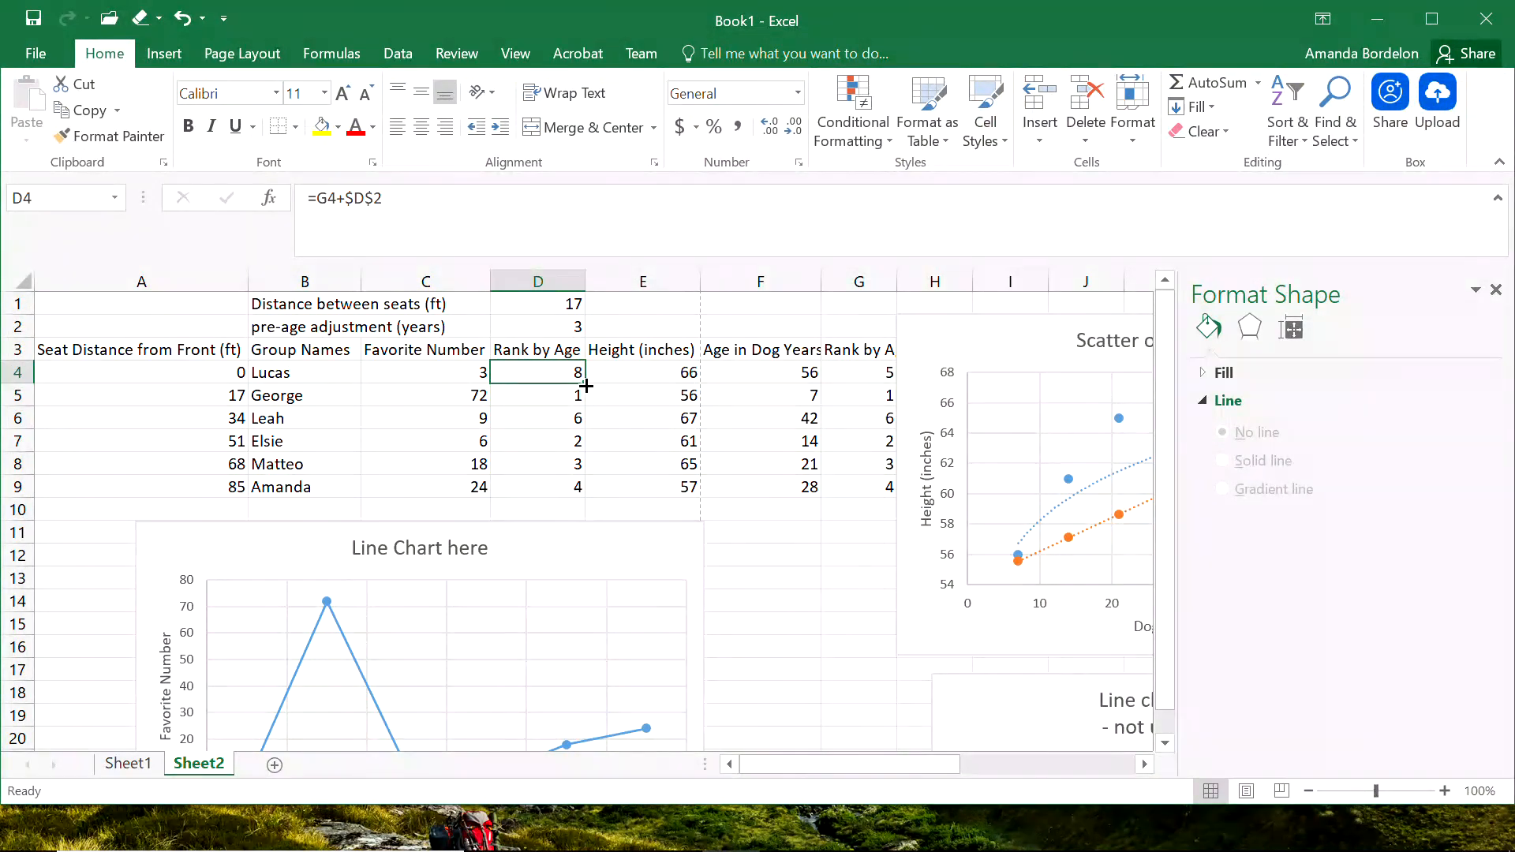
pyautogui.doubleClick(585, 384)
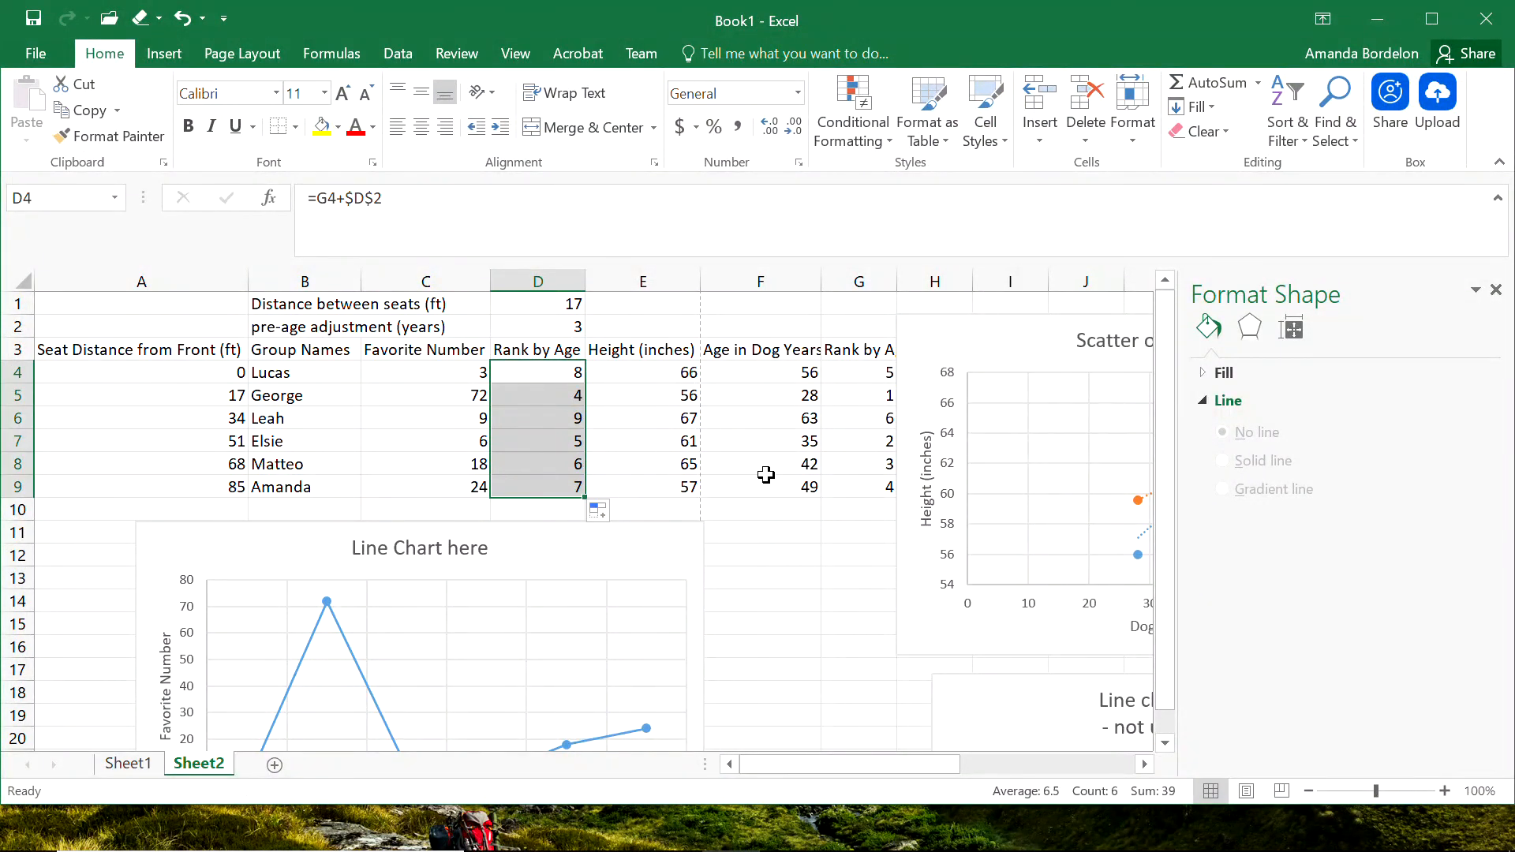
# Delete the equation and R-squared label of the Rank by Age trendline from the age vs height scatter.
pyautogui.moveTo(830, 769); pyautogui.dragTo(912, 777)
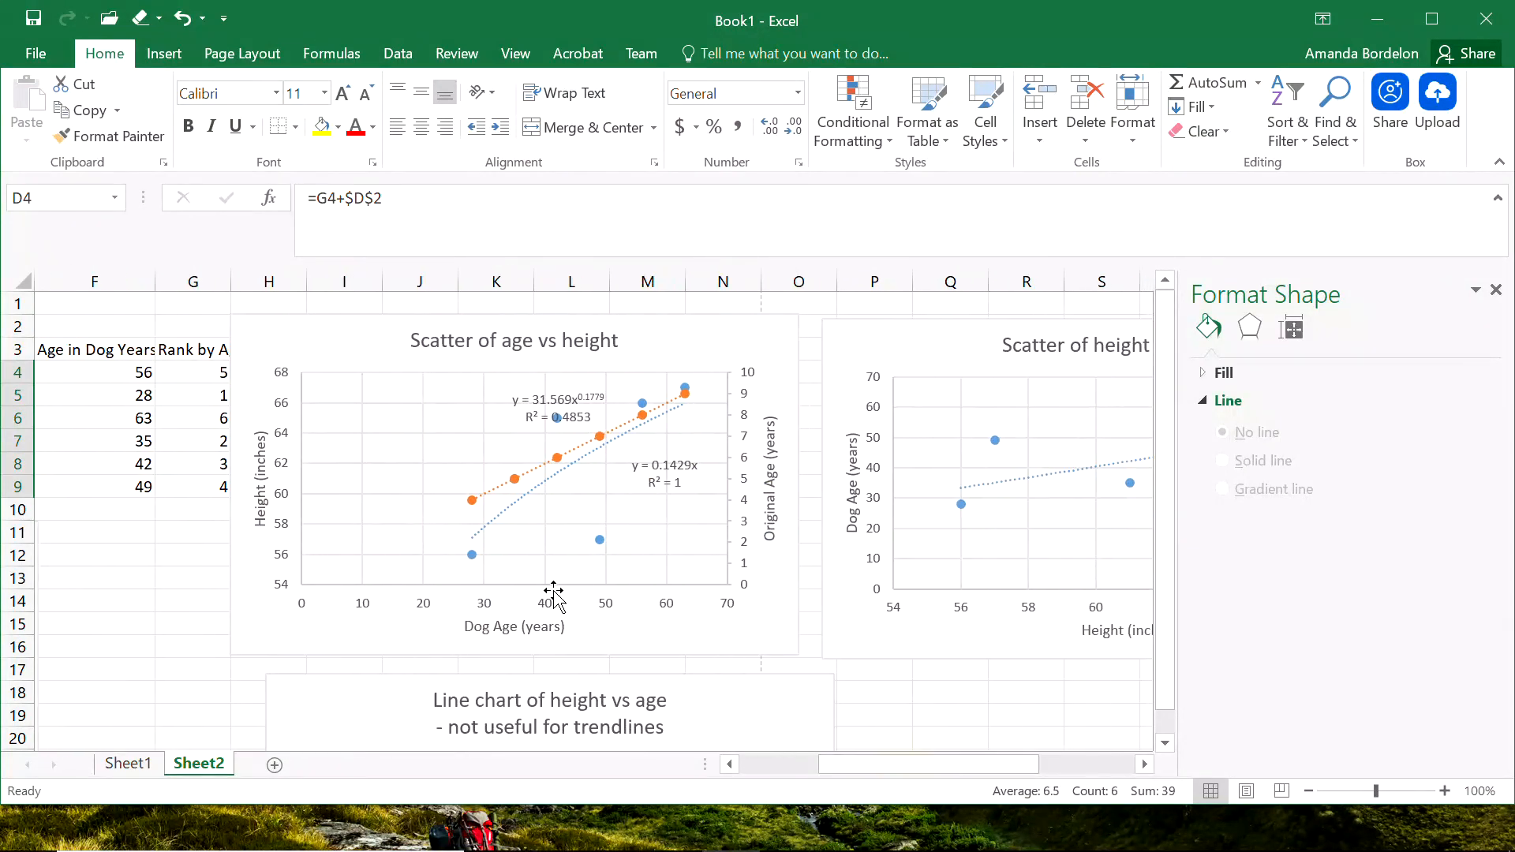
pyautogui.click(676, 483)
pyautogui.click(656, 459)
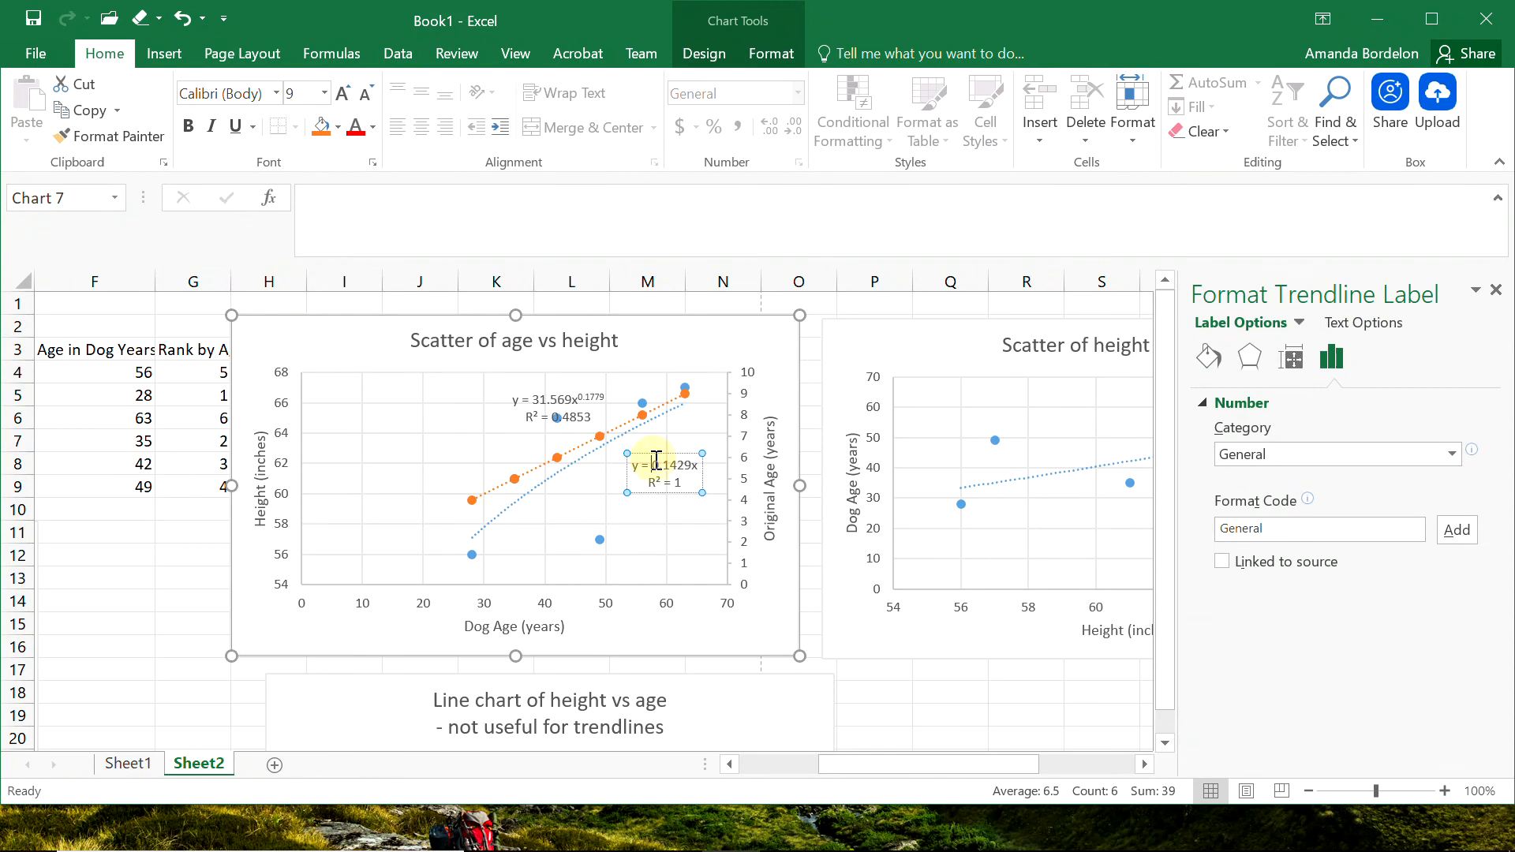
pyautogui.press('Escape')
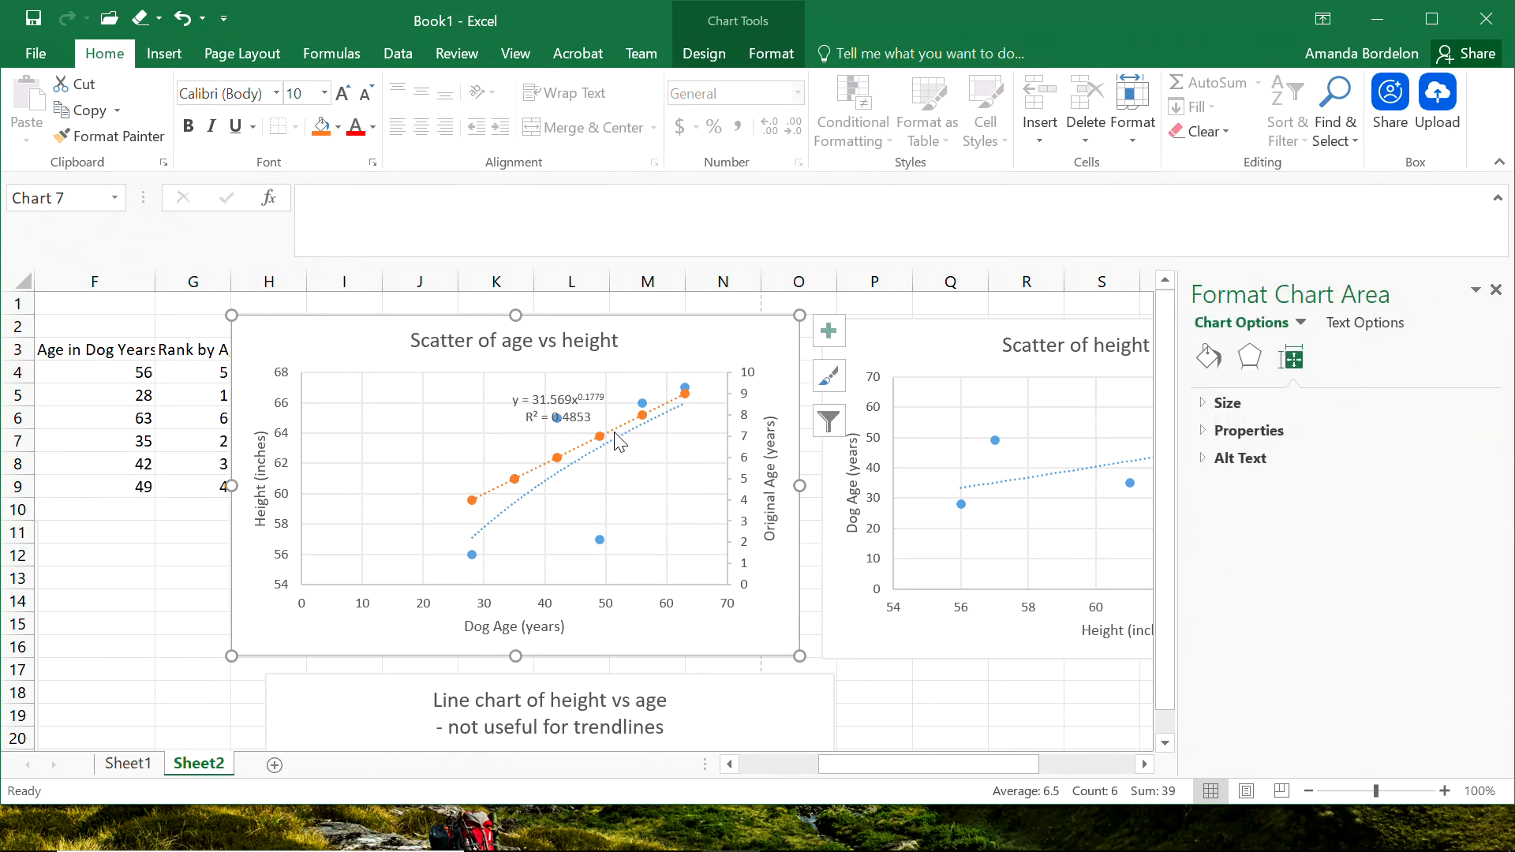
# Try to display the equation of the linear Rank by Age trendline on the chart again.
pyautogui.click(616, 432)
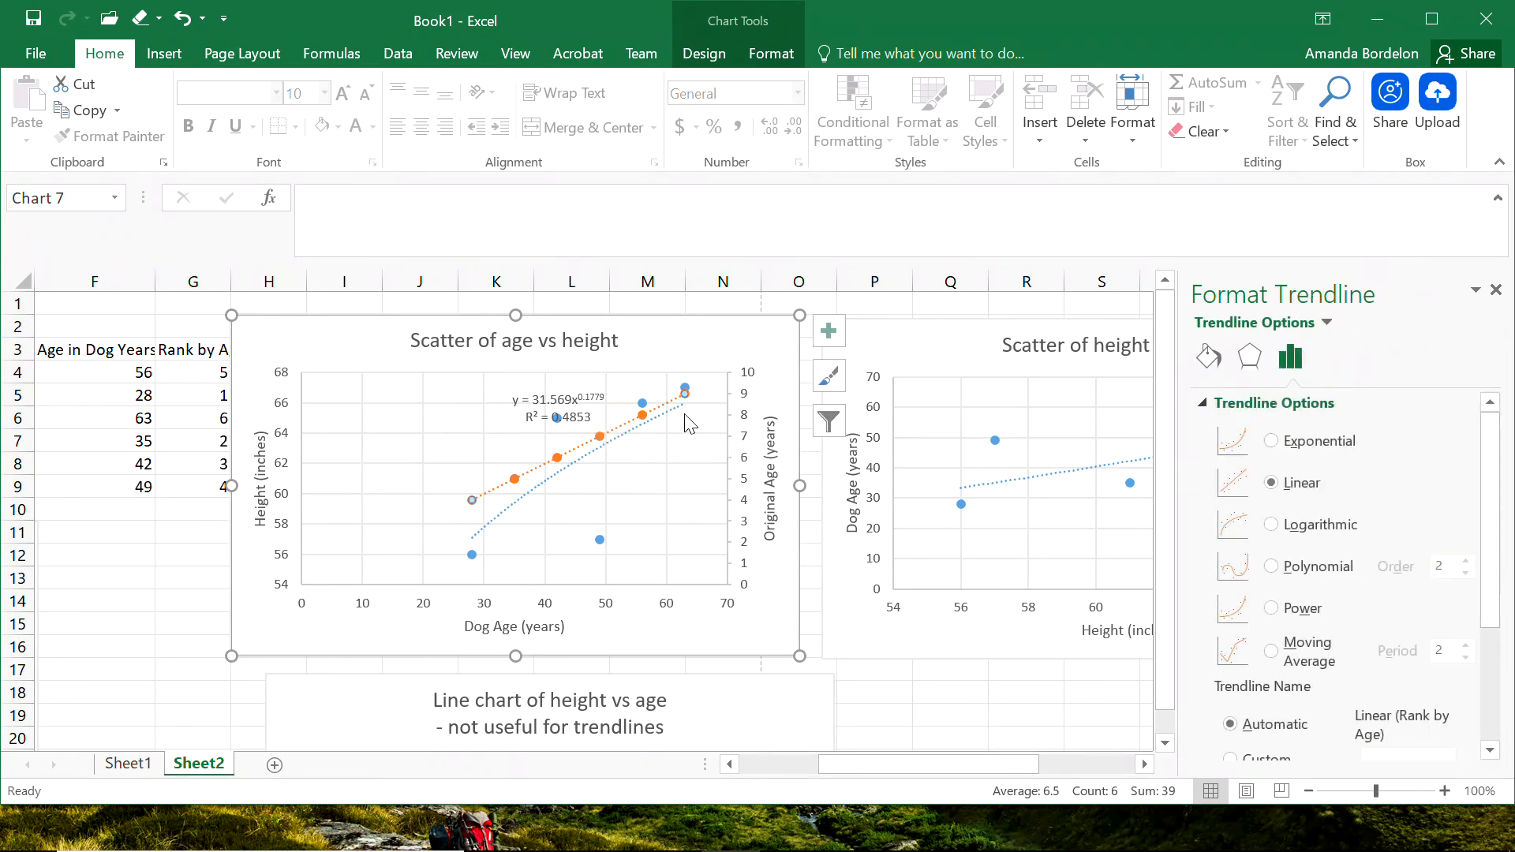
pyautogui.moveTo(1493, 511); pyautogui.dragTo(1499, 698)
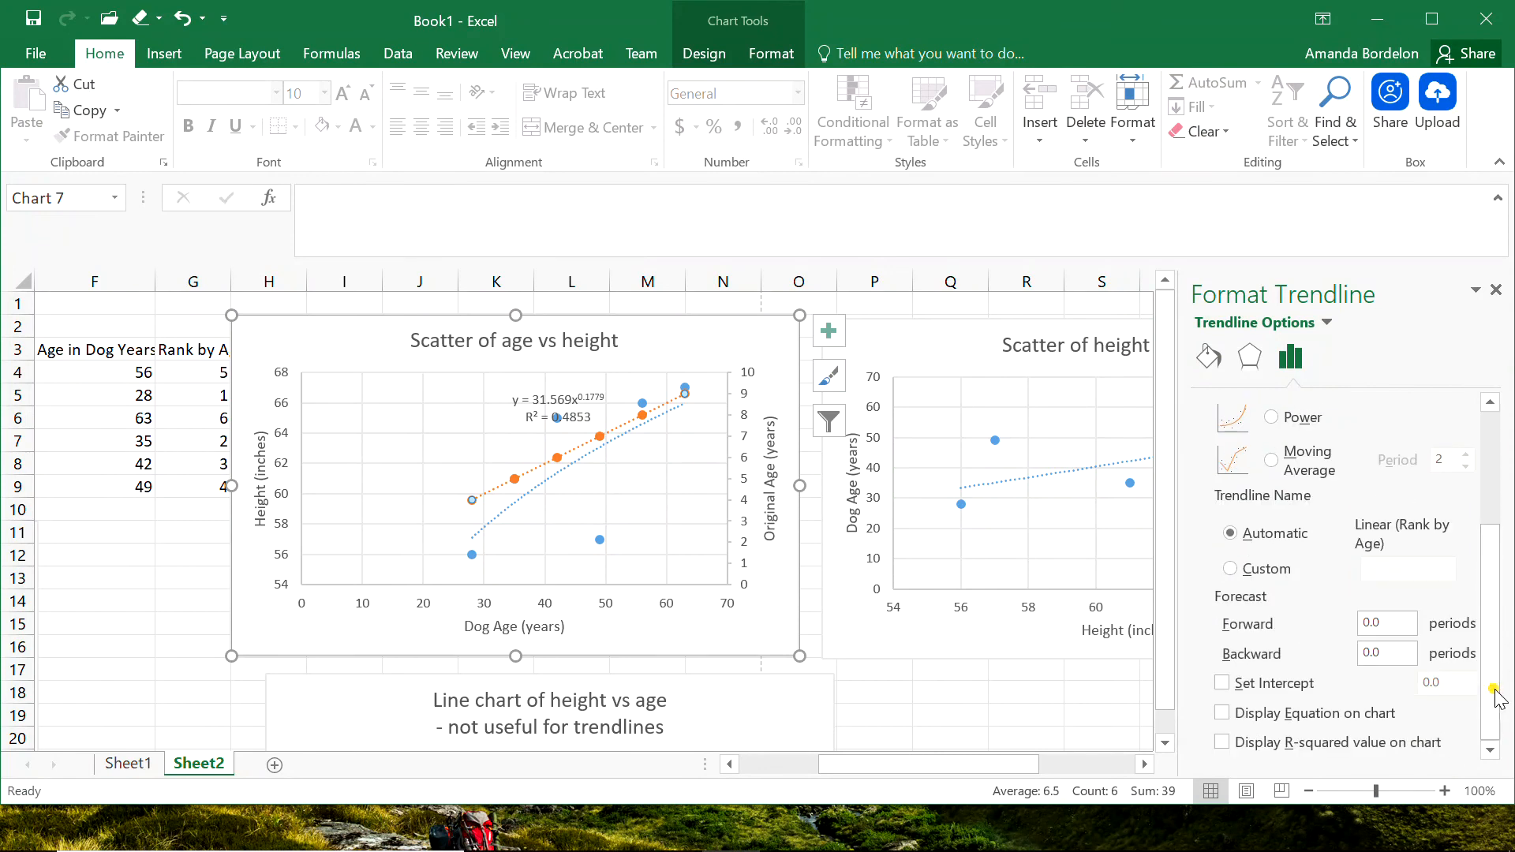
pyautogui.click(1248, 722)
pyautogui.click(135, 577)
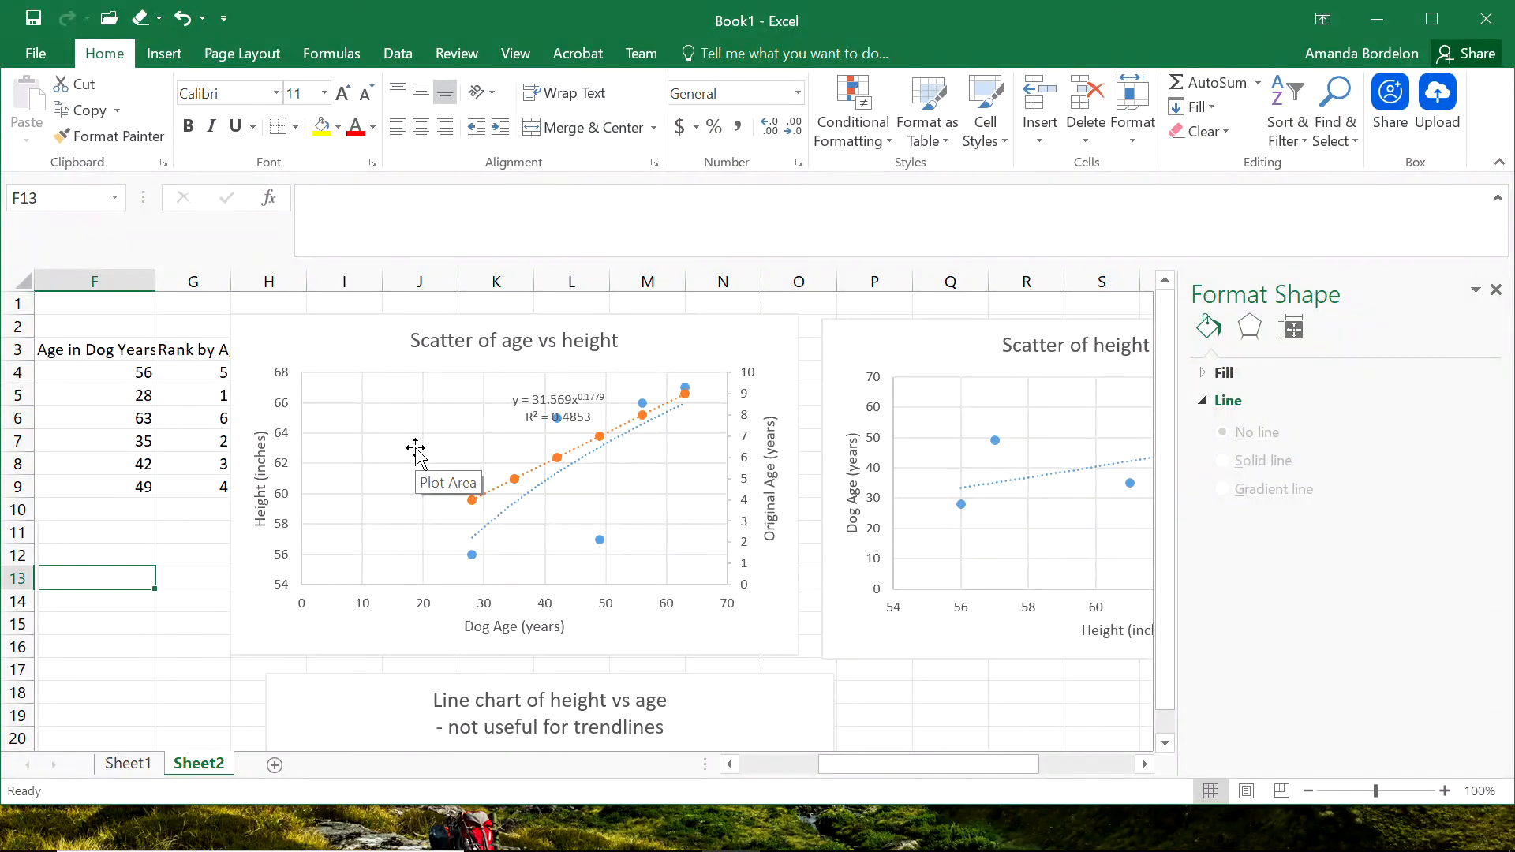
# Change the dog-age formula in F4 to =G4*7 and fill it down to F9.
pyautogui.click(95, 372)
pyautogui.click(391, 204)
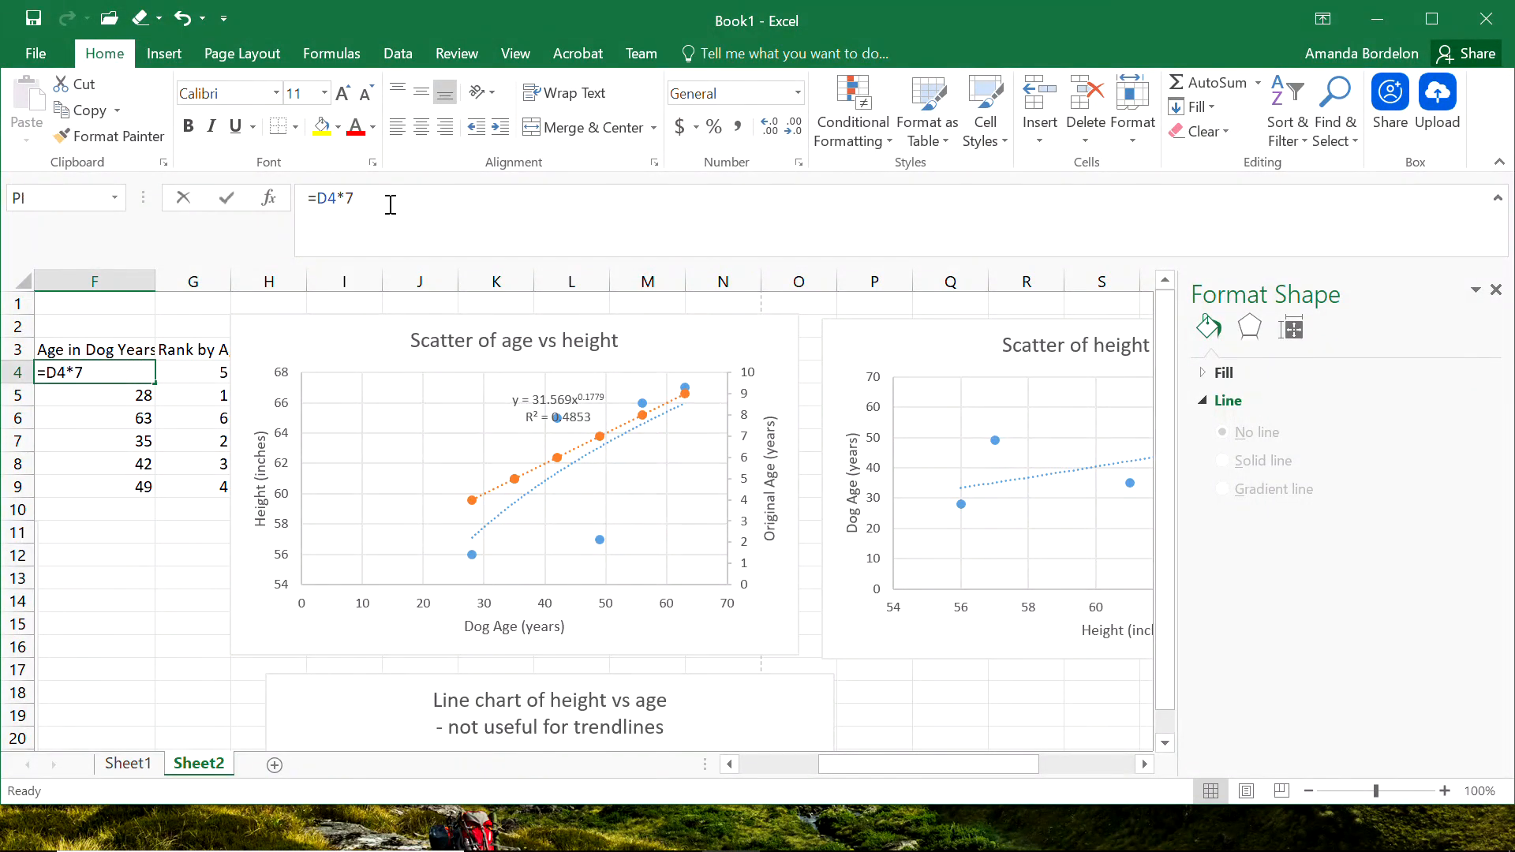
pyautogui.click(340, 203)
pyautogui.press('BackSpace')
pyautogui.press('BackSpace')
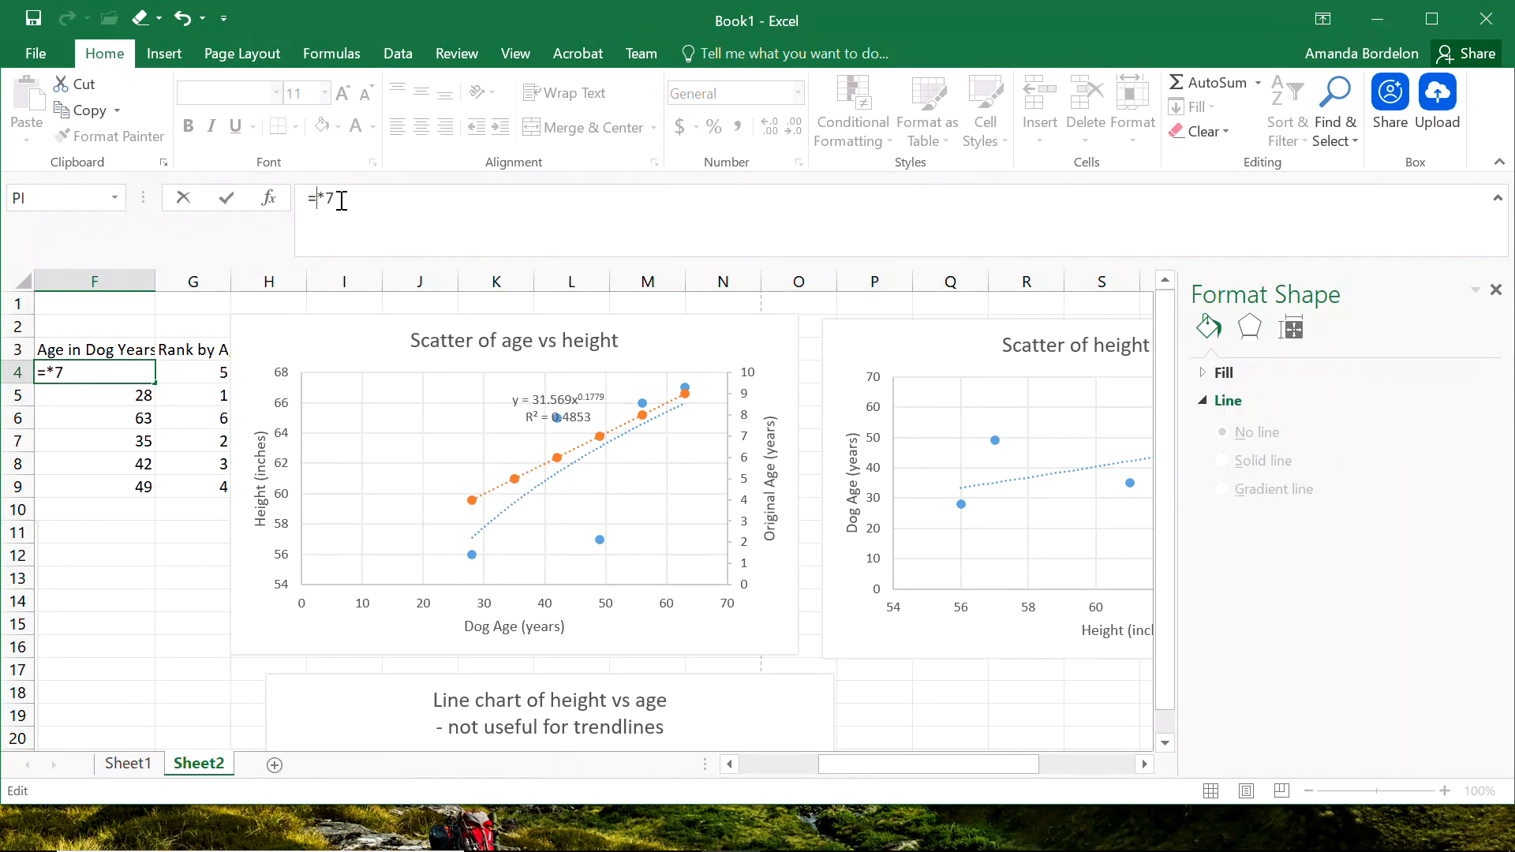
pyautogui.click(200, 371)
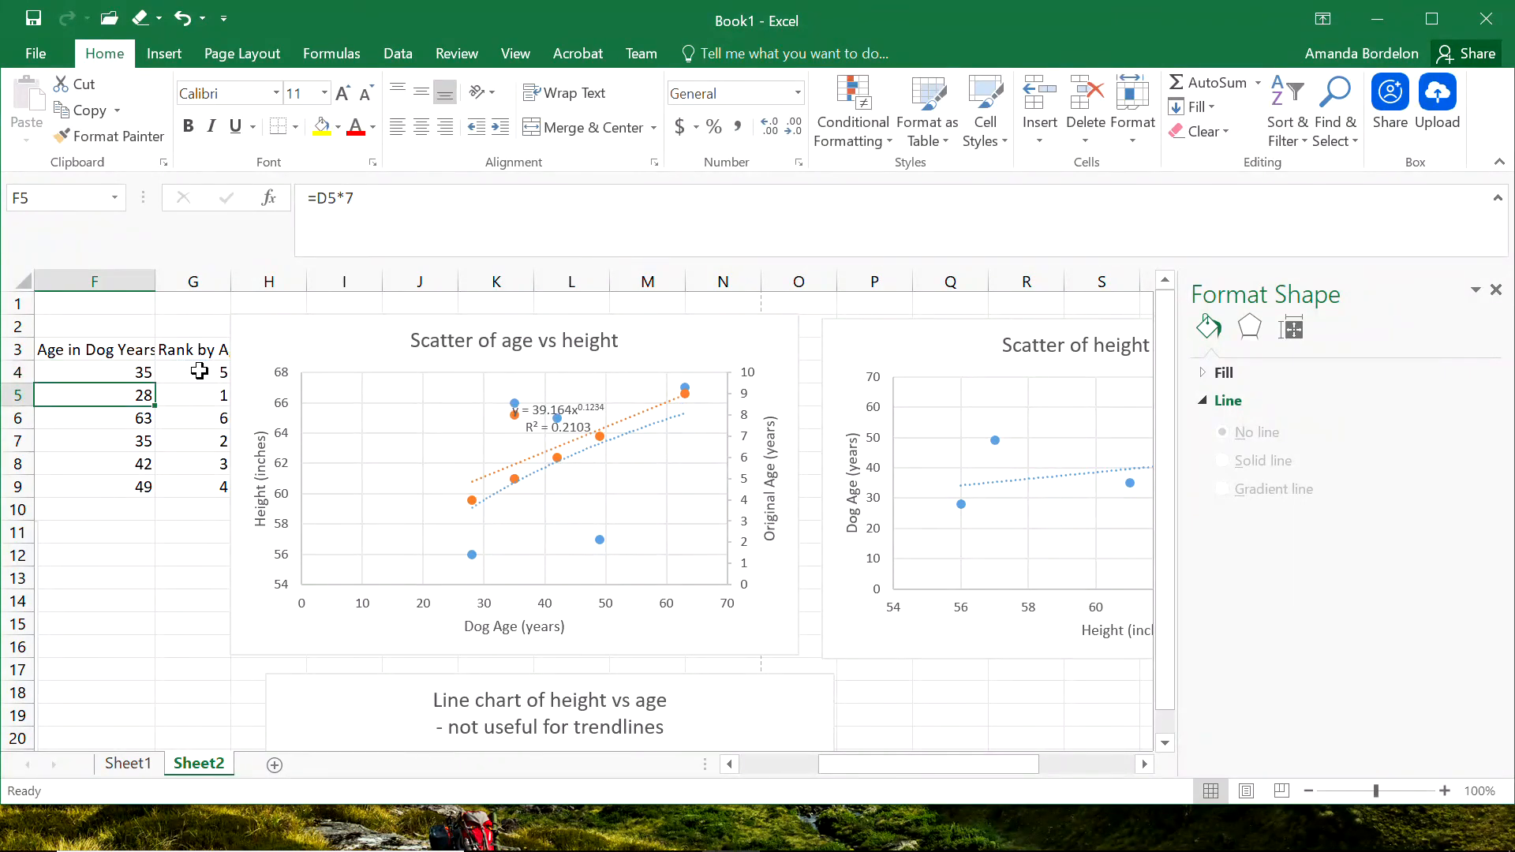
pyautogui.click(114, 376)
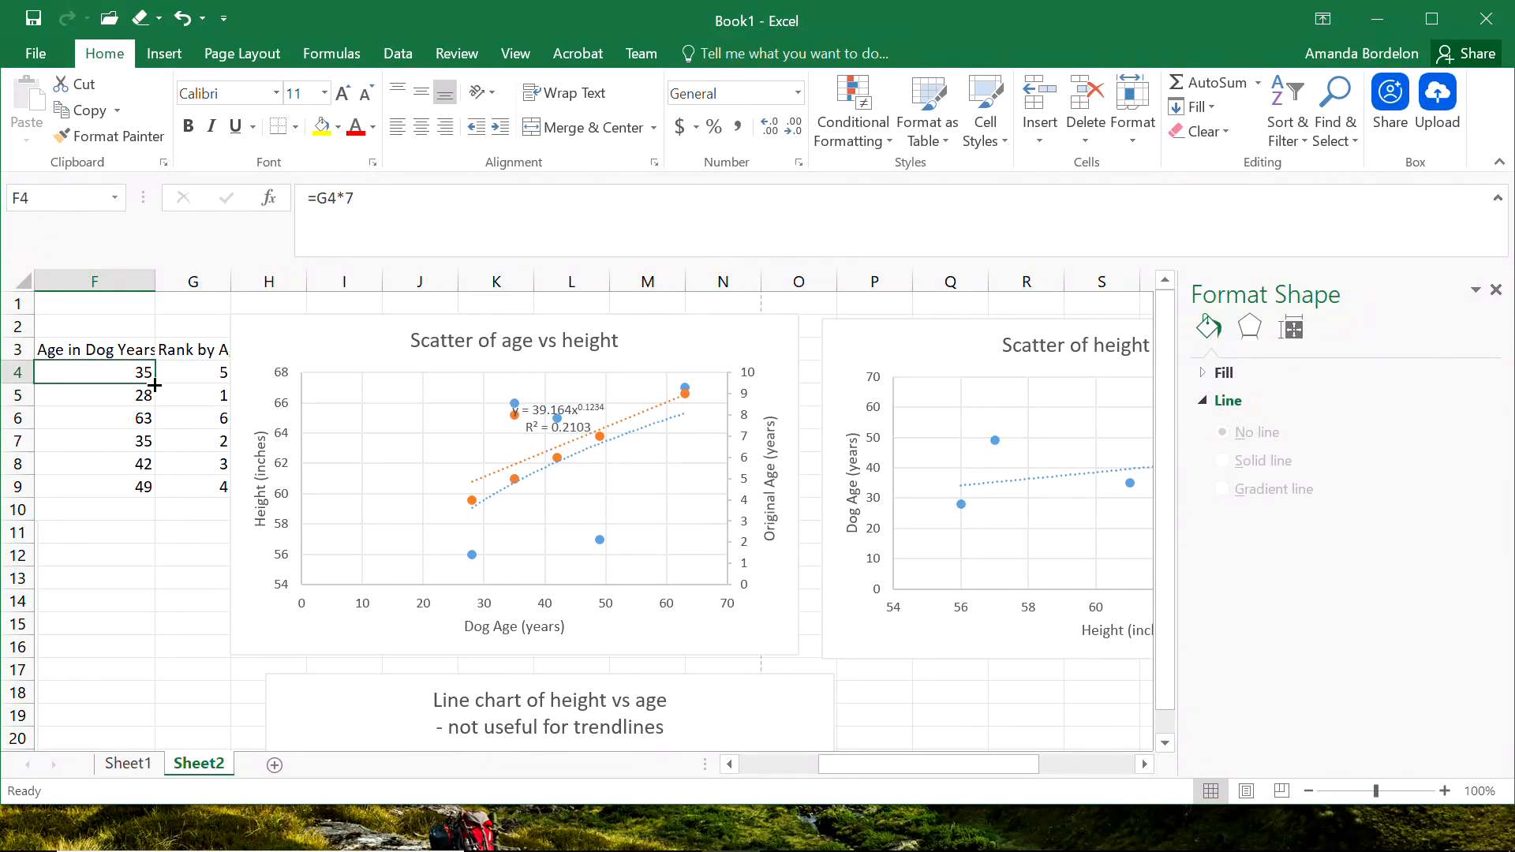
pyautogui.doubleClick(154, 385)
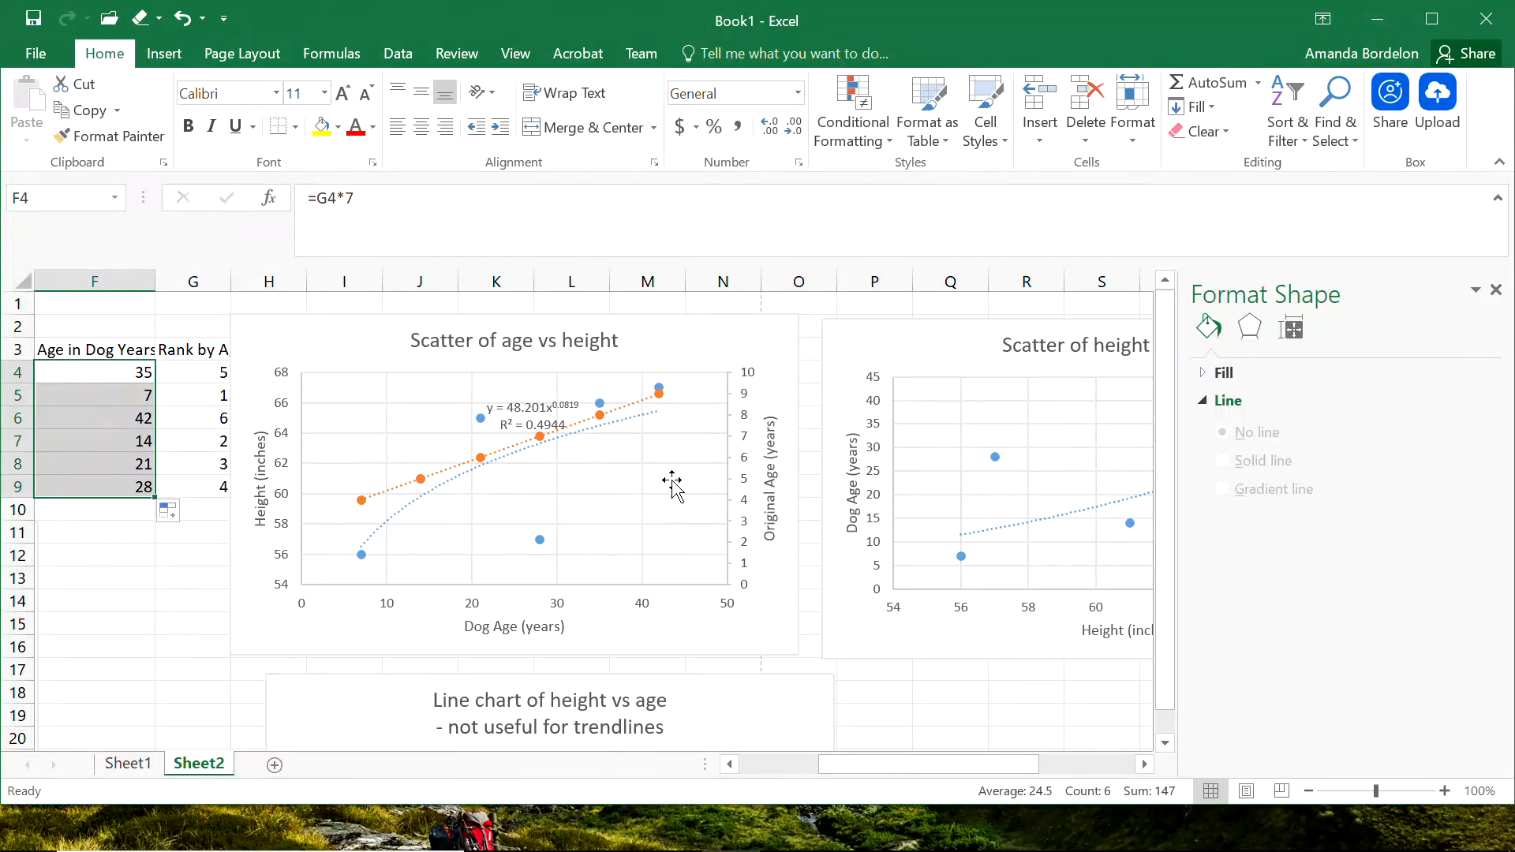
# Move the power trendline's equation label toward the upper left of the age vs height scatter's plot area.
pyautogui.click(523, 403)
pyautogui.moveTo(513, 395); pyautogui.dragTo(458, 387)
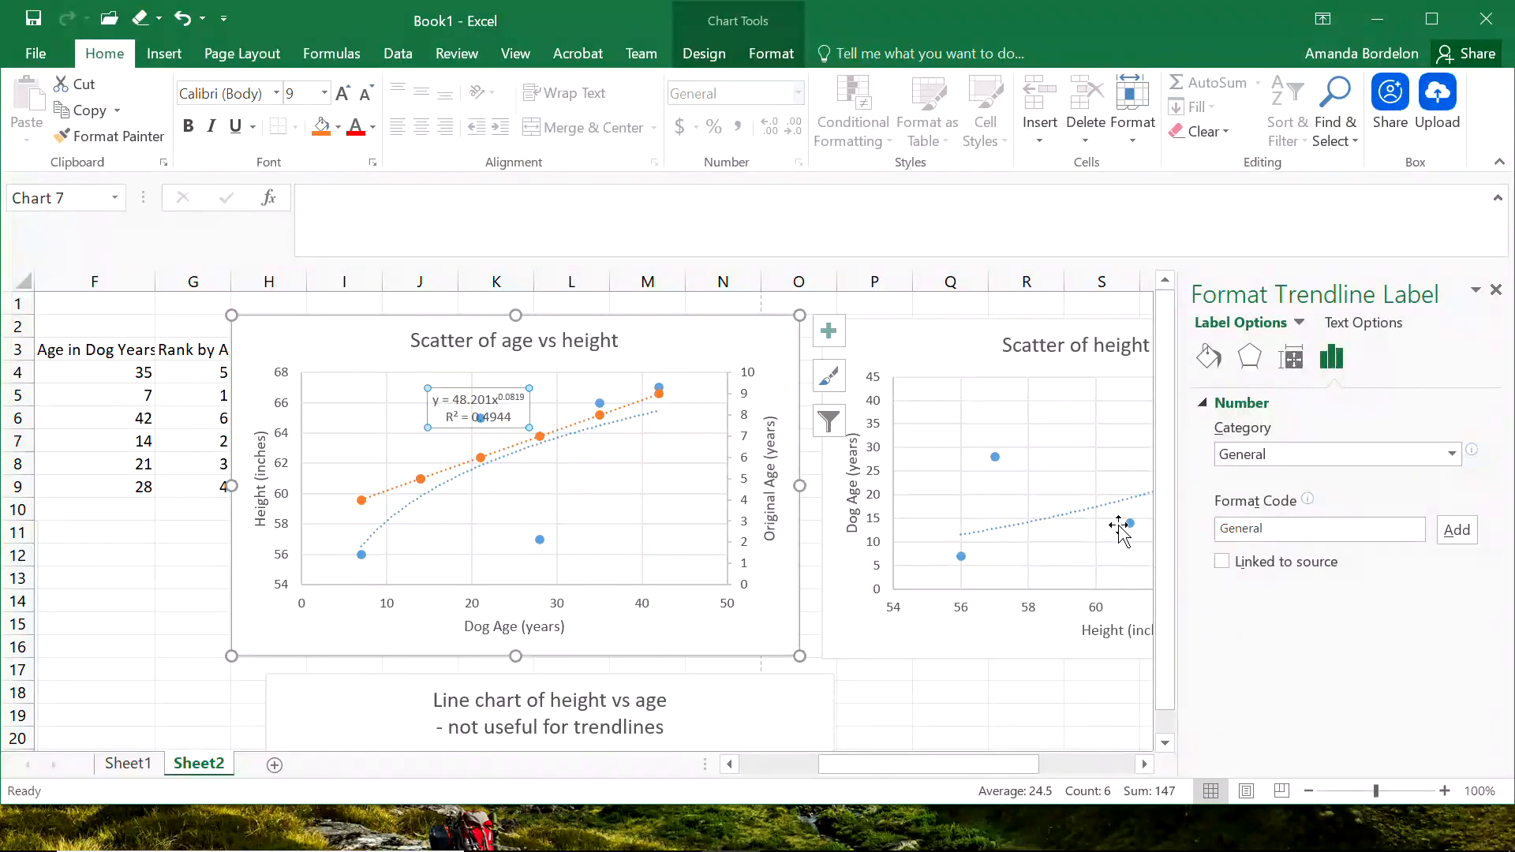
# Display the linear Rank by Age trendline's equation and R-squared value, and shift their label up and left, just beneath the line.
pyautogui.click(581, 429)
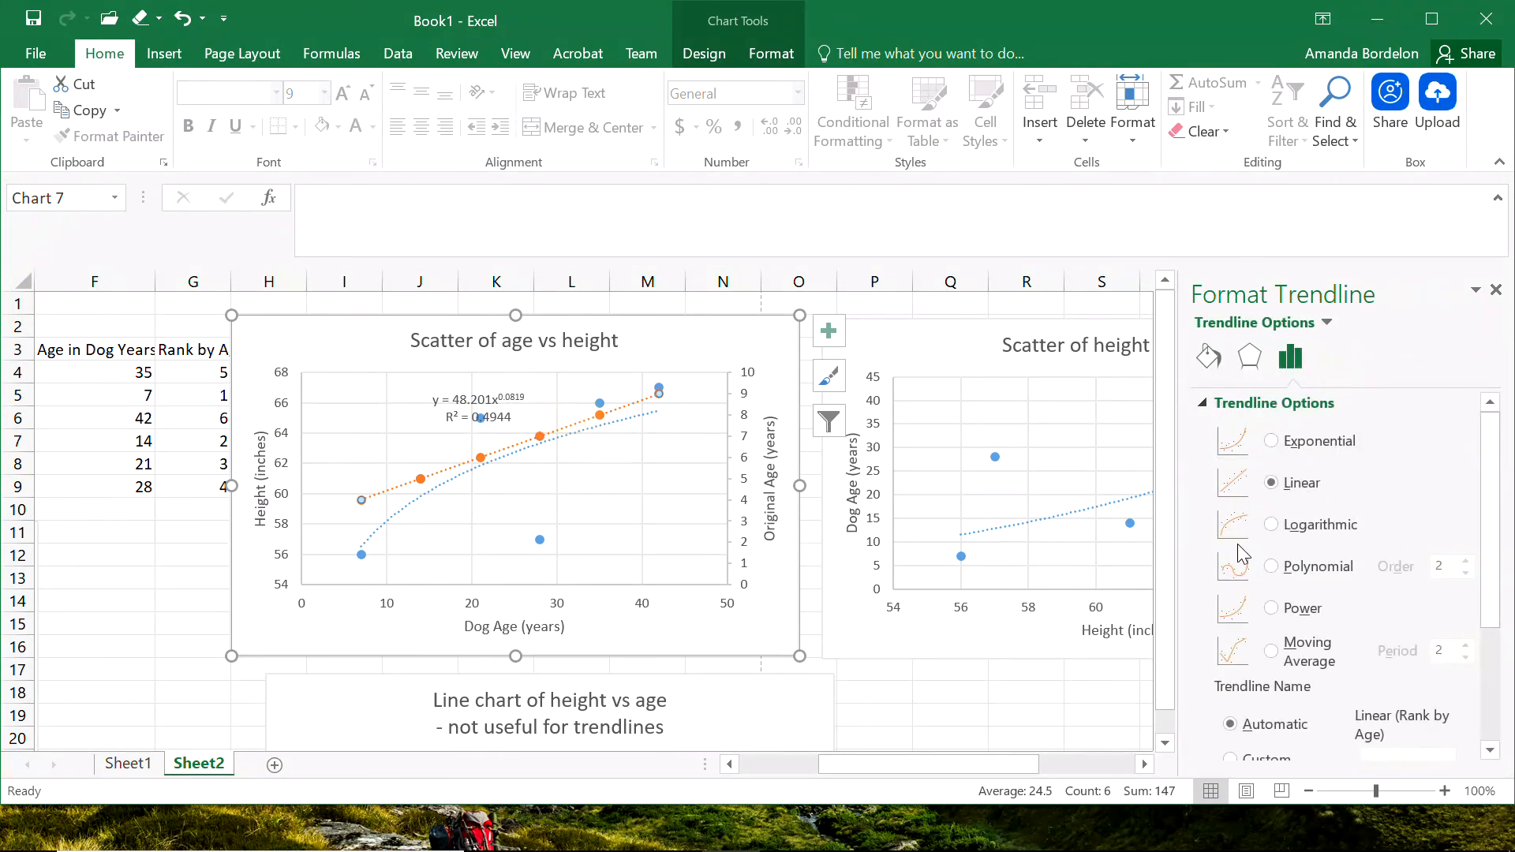
pyautogui.click(1488, 685)
pyautogui.click(1245, 715)
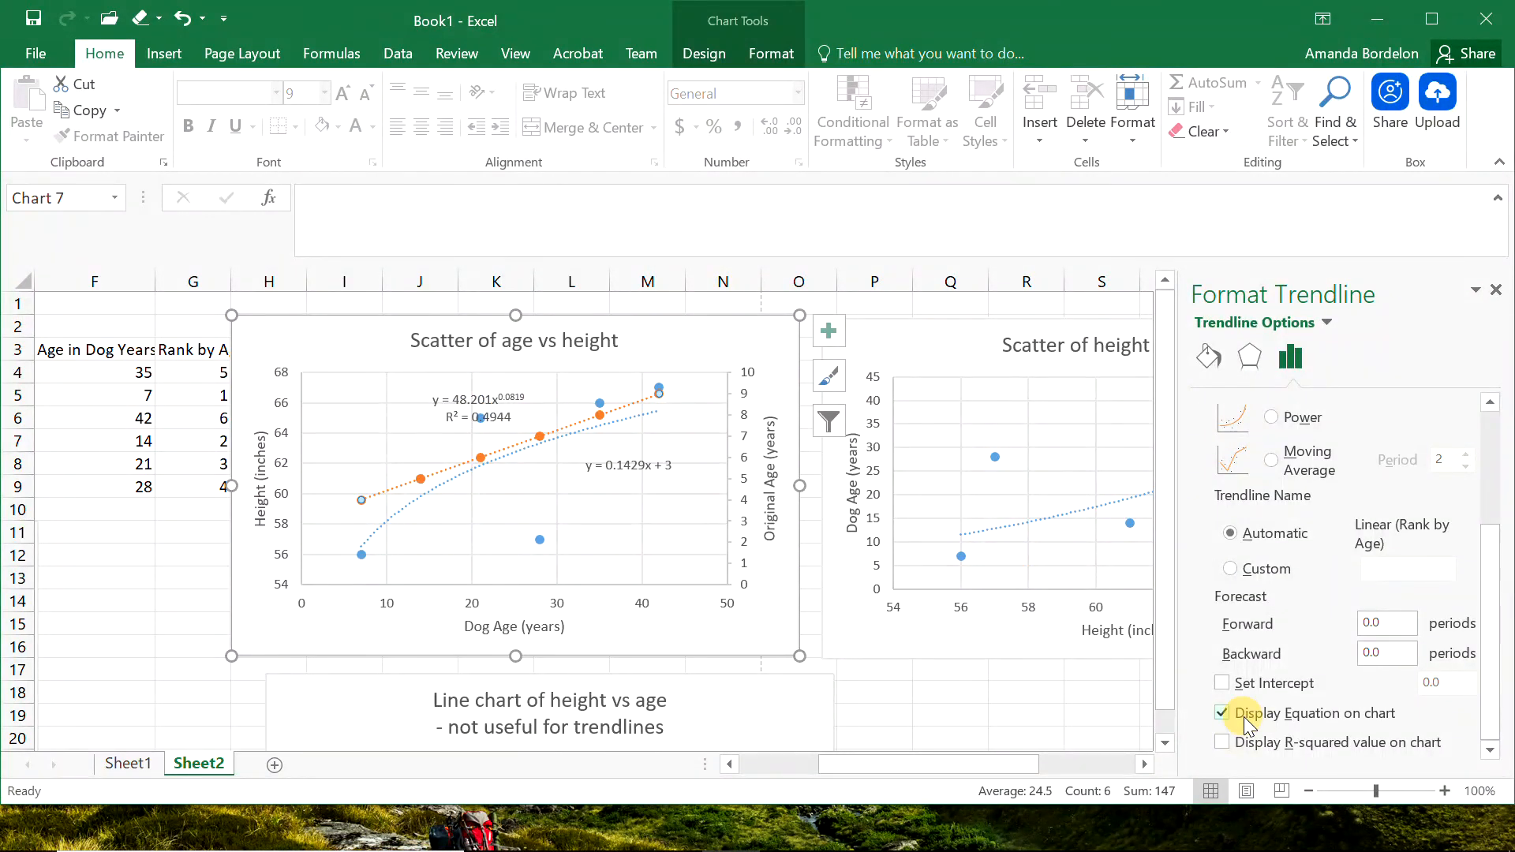
pyautogui.click(1243, 745)
pyautogui.click(613, 466)
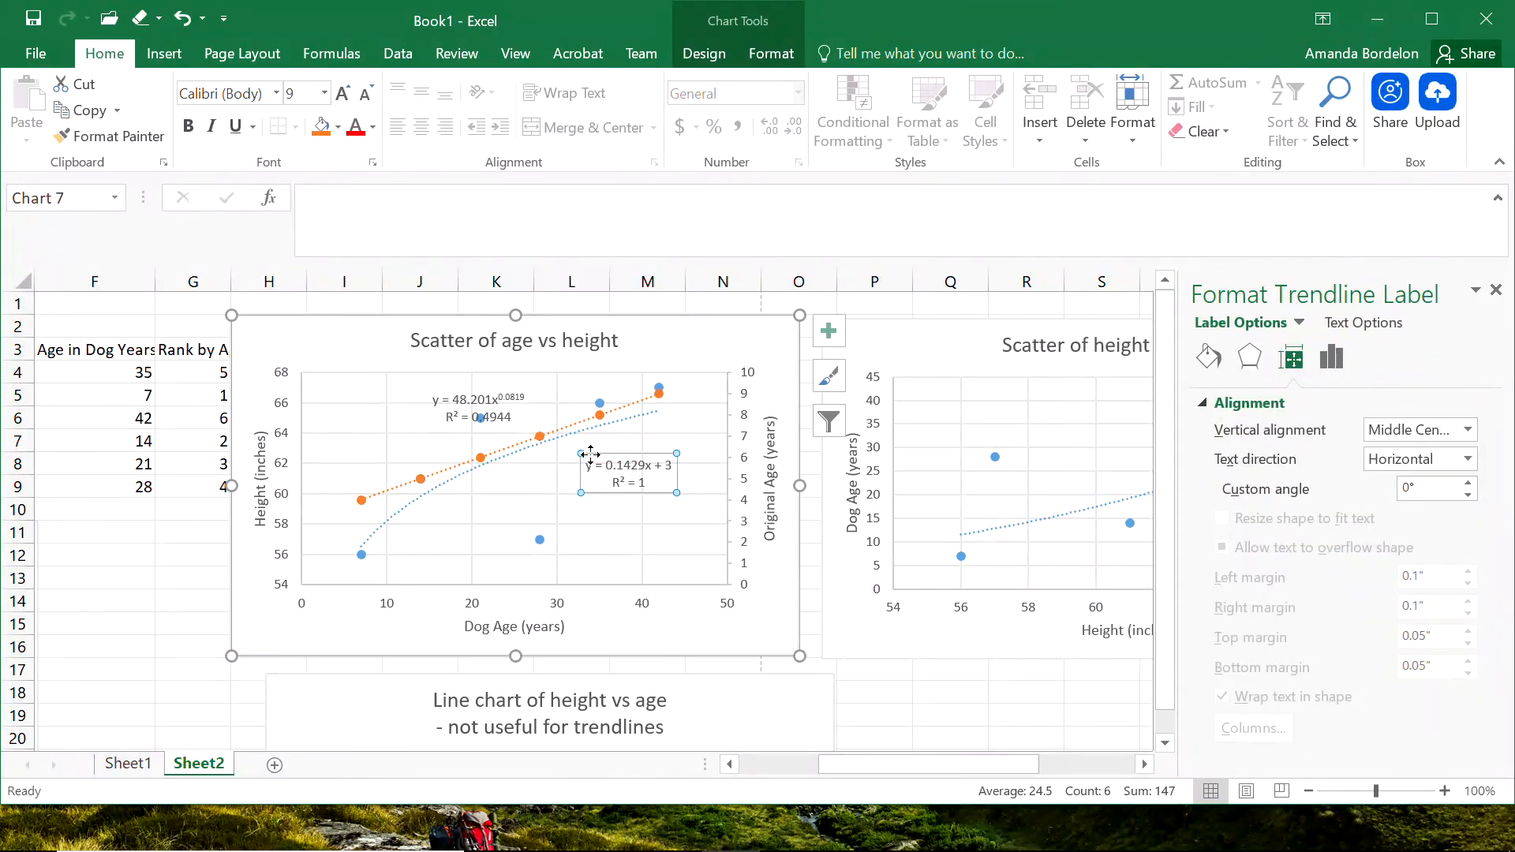
pyautogui.moveTo(587, 451); pyautogui.dragTo(572, 438)
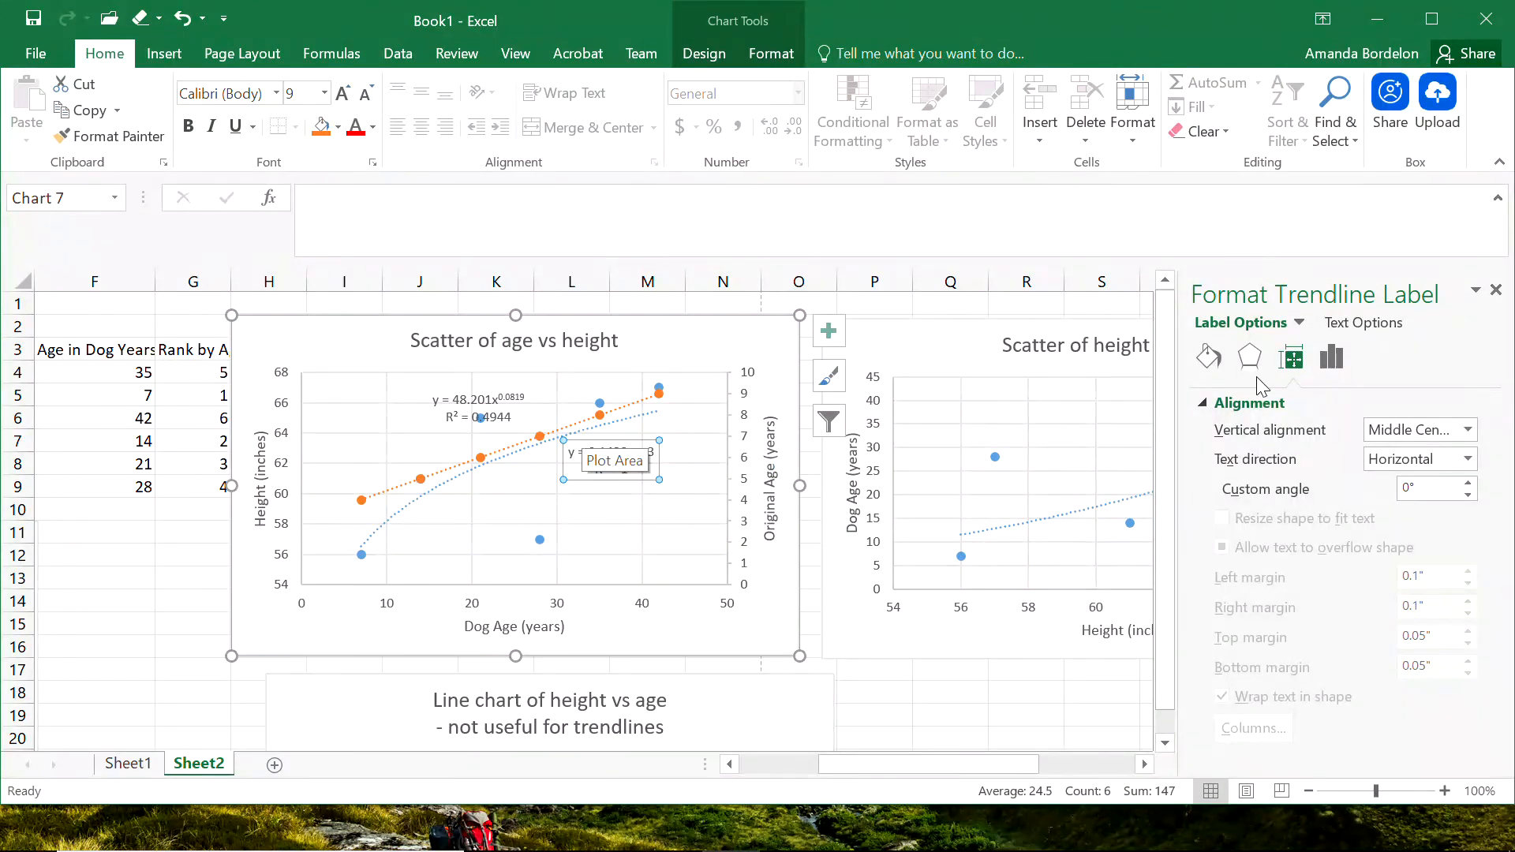
# Color the linear Rank by Age trendline's equation label orange to match its series.
pyautogui.click(1208, 357)
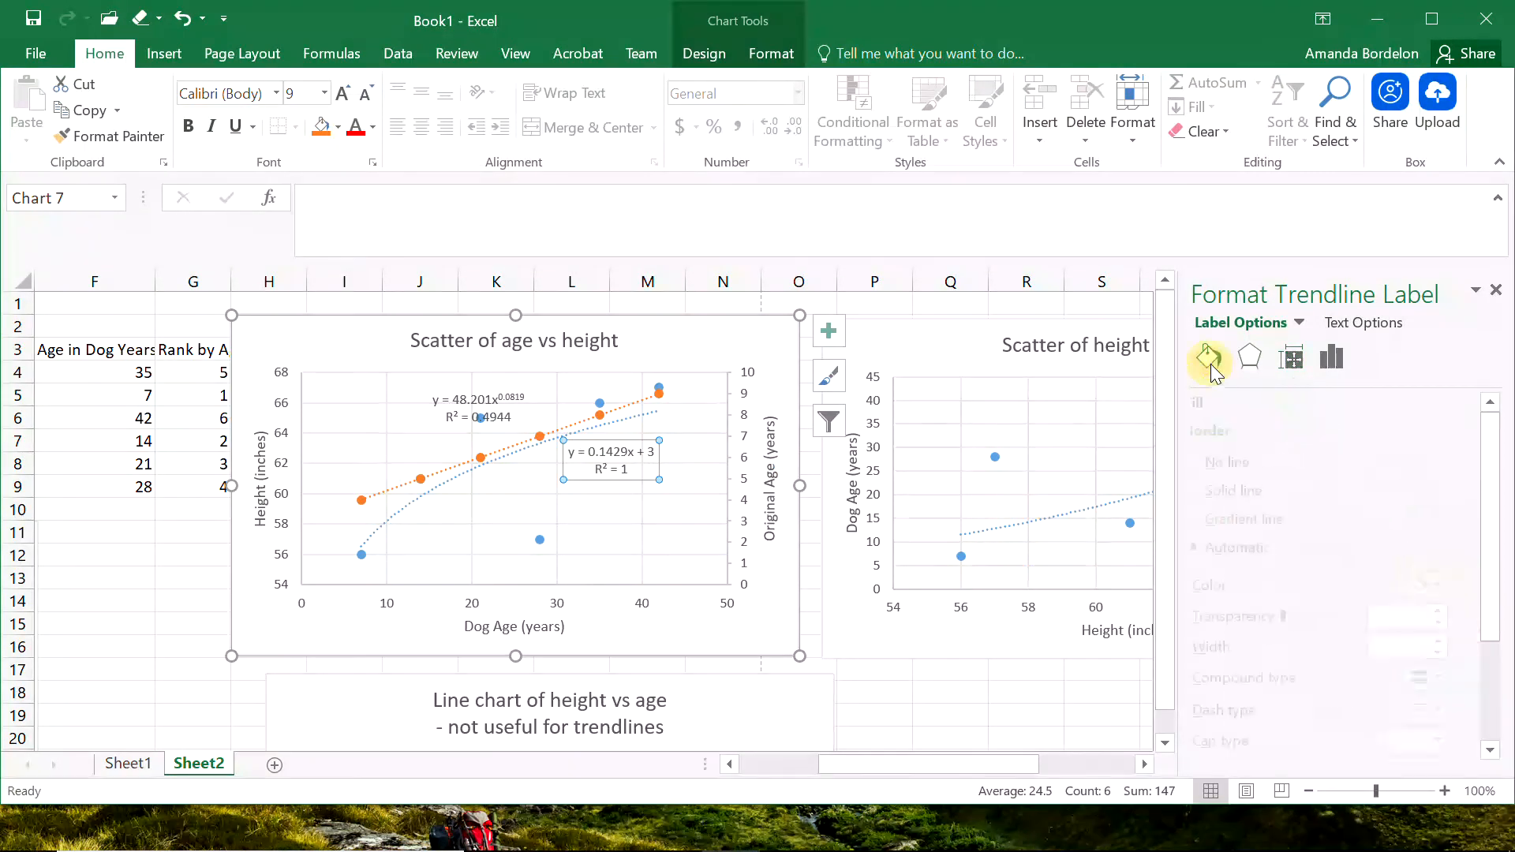
pyautogui.click(1369, 328)
pyautogui.click(1292, 357)
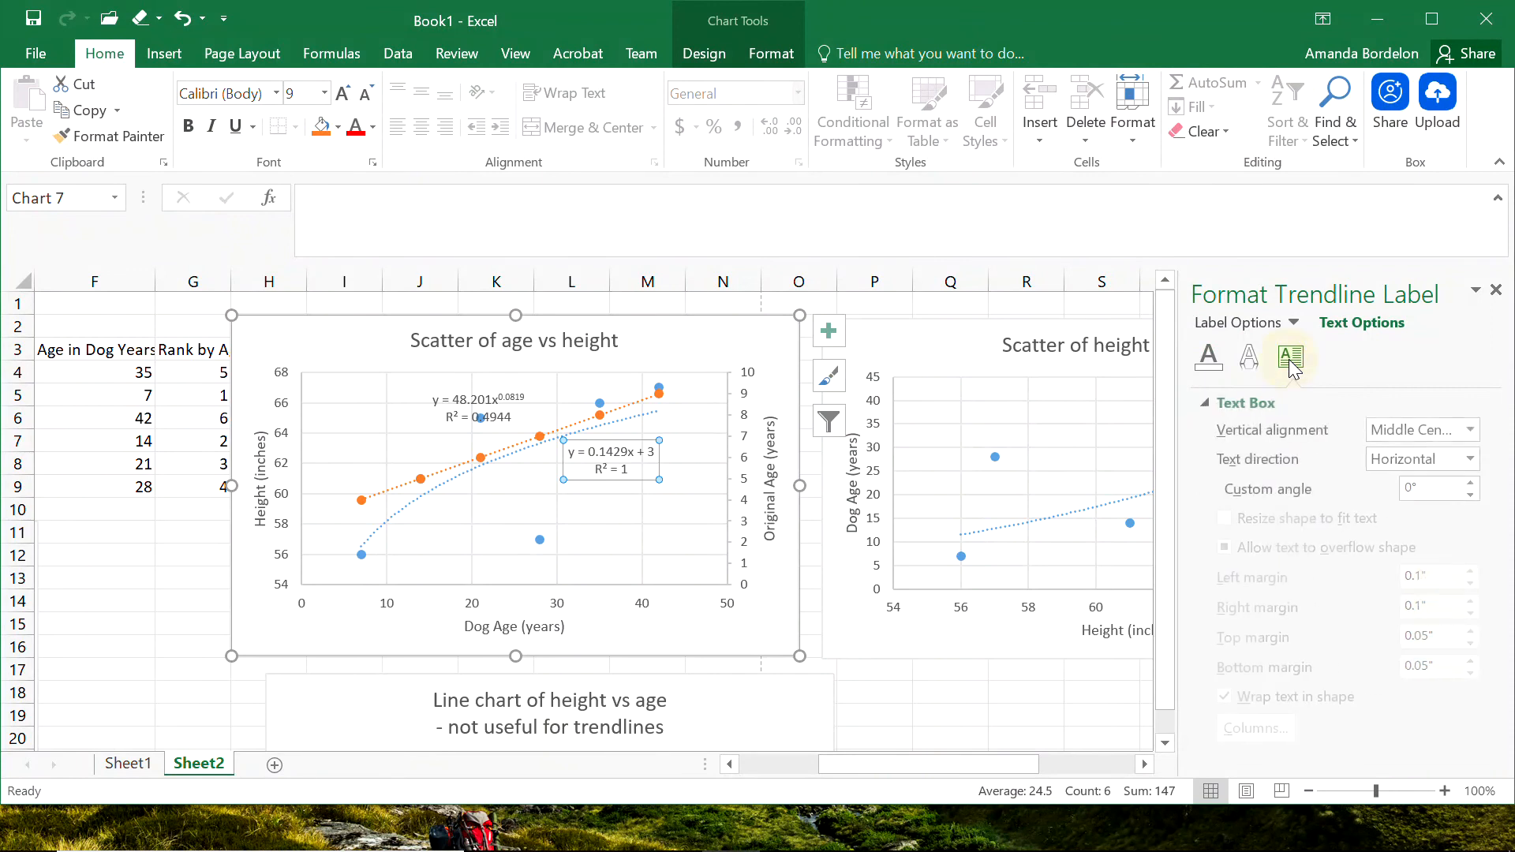
pyautogui.click(1262, 324)
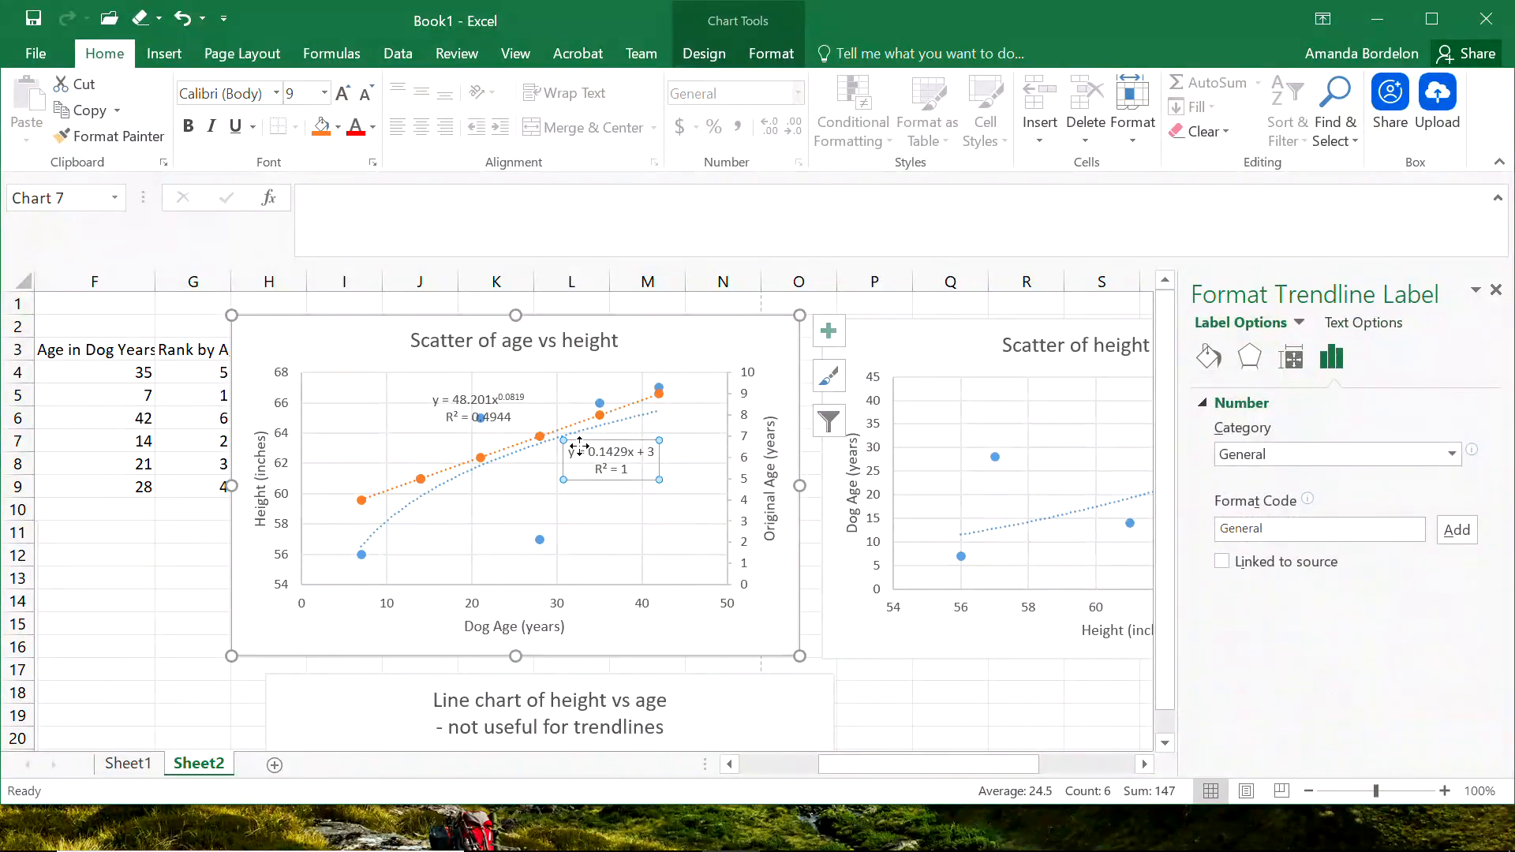
pyautogui.click(372, 126)
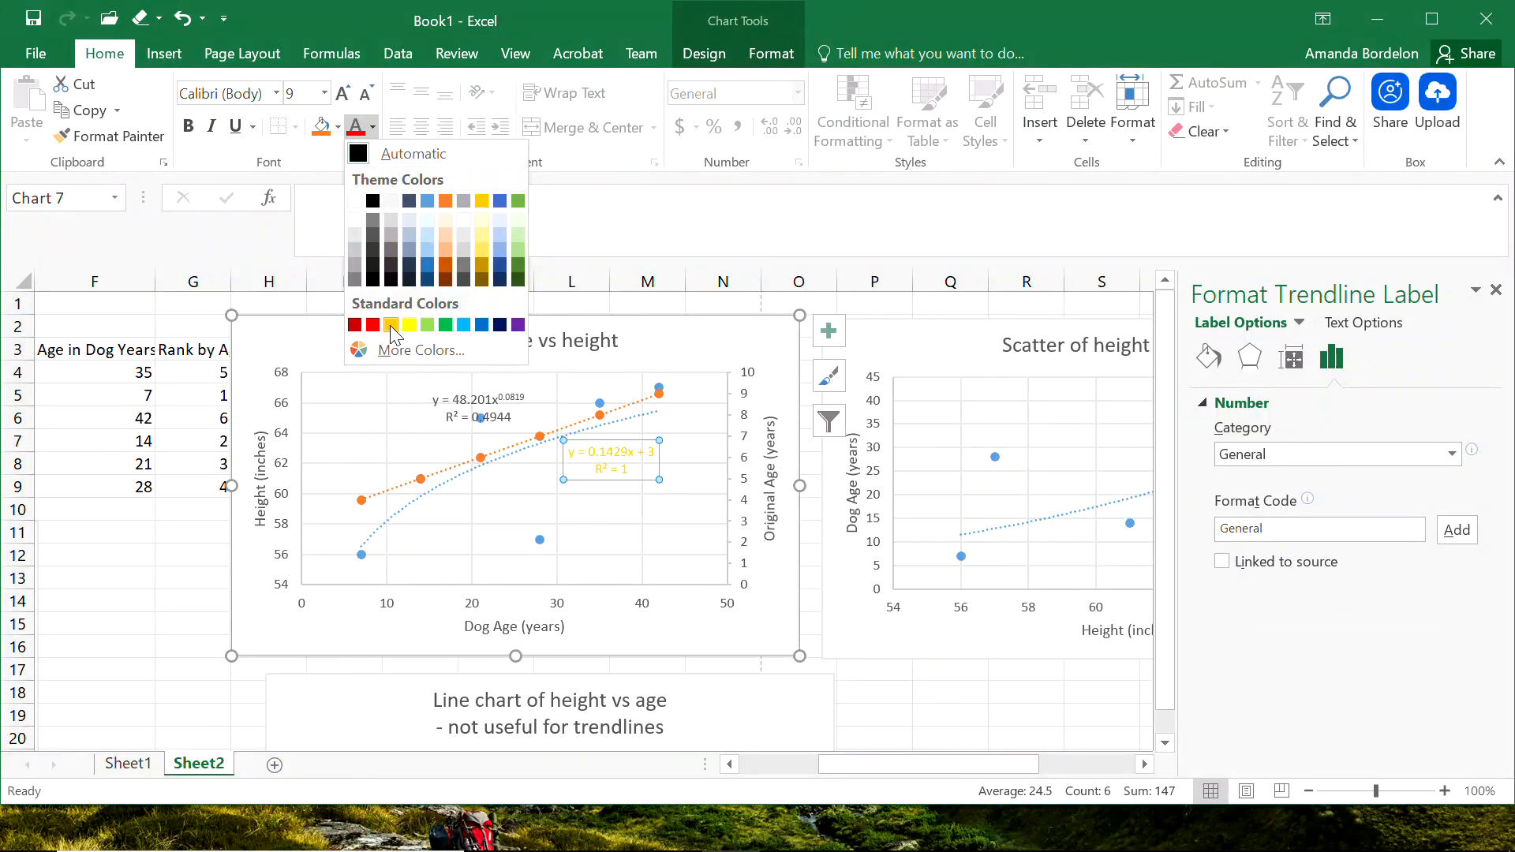
pyautogui.click(446, 203)
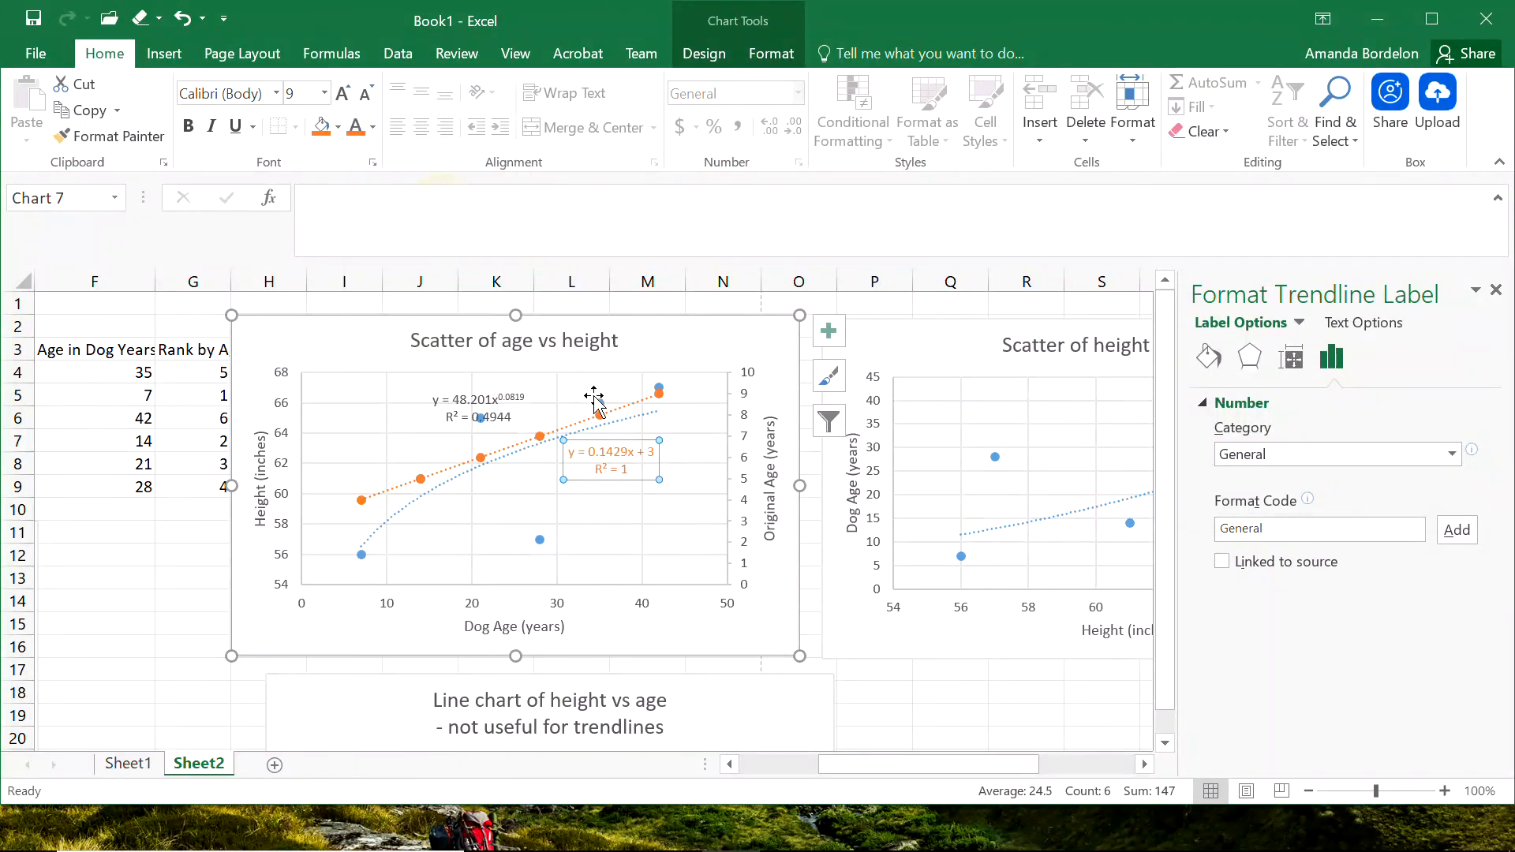
# Move the power trendline's equation label below its curve and color the text blue to match the series.
pyautogui.click(514, 406)
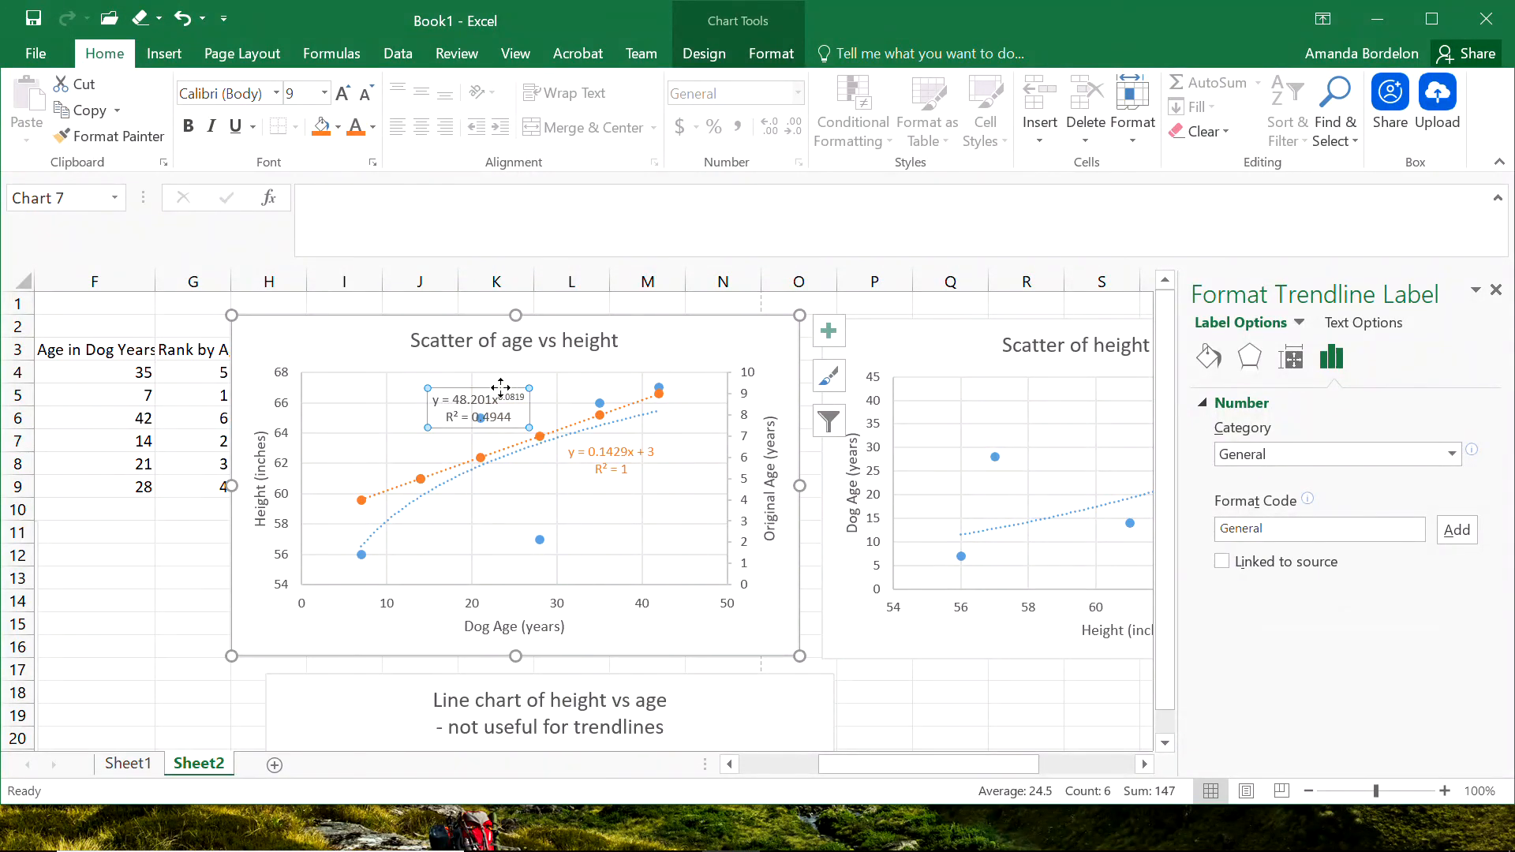
pyautogui.moveTo(500, 389); pyautogui.dragTo(482, 511)
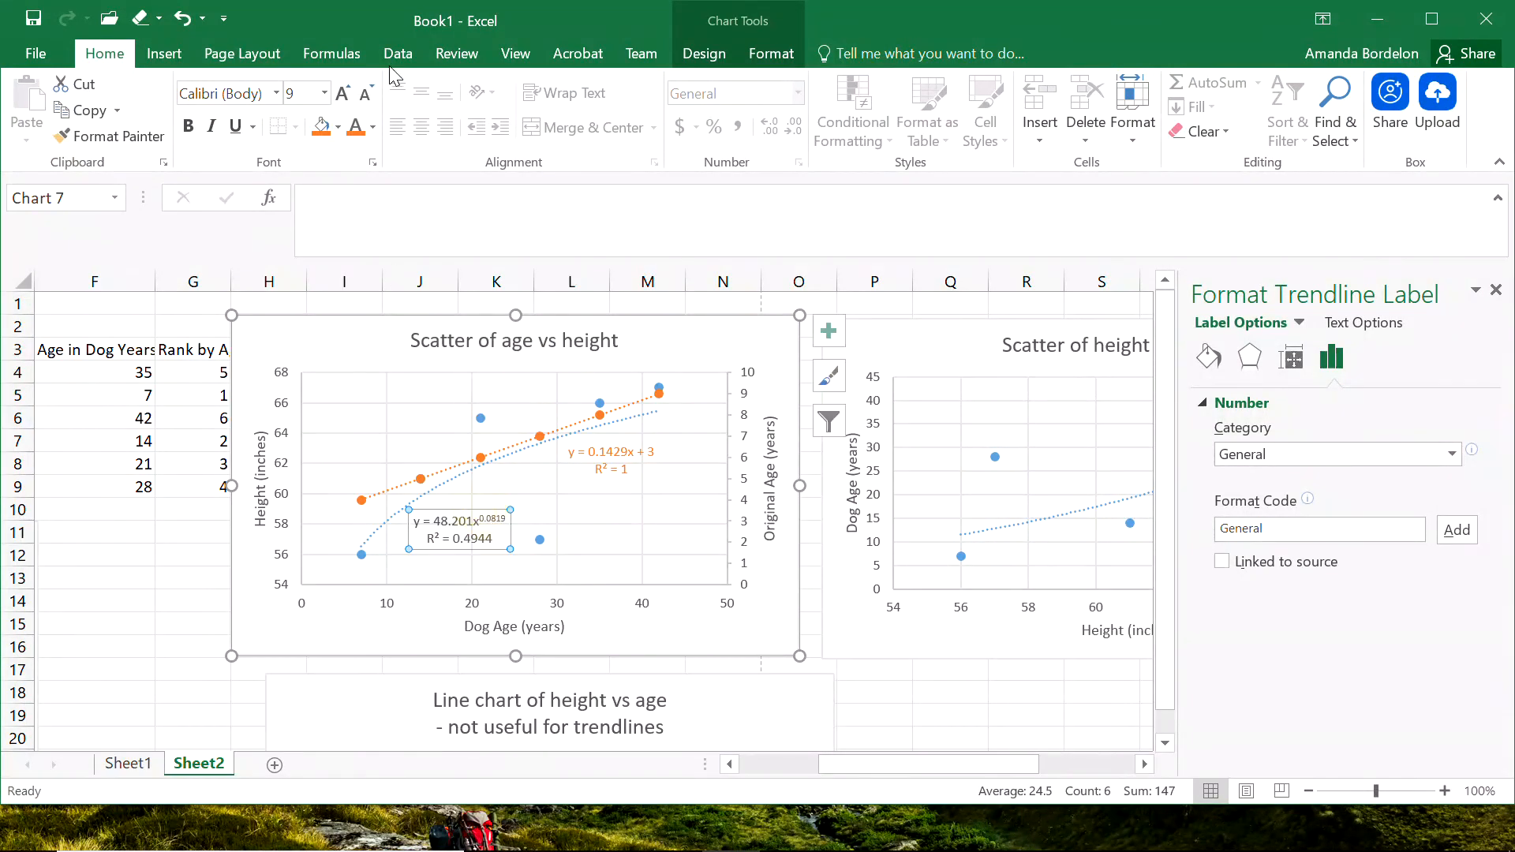
pyautogui.click(373, 128)
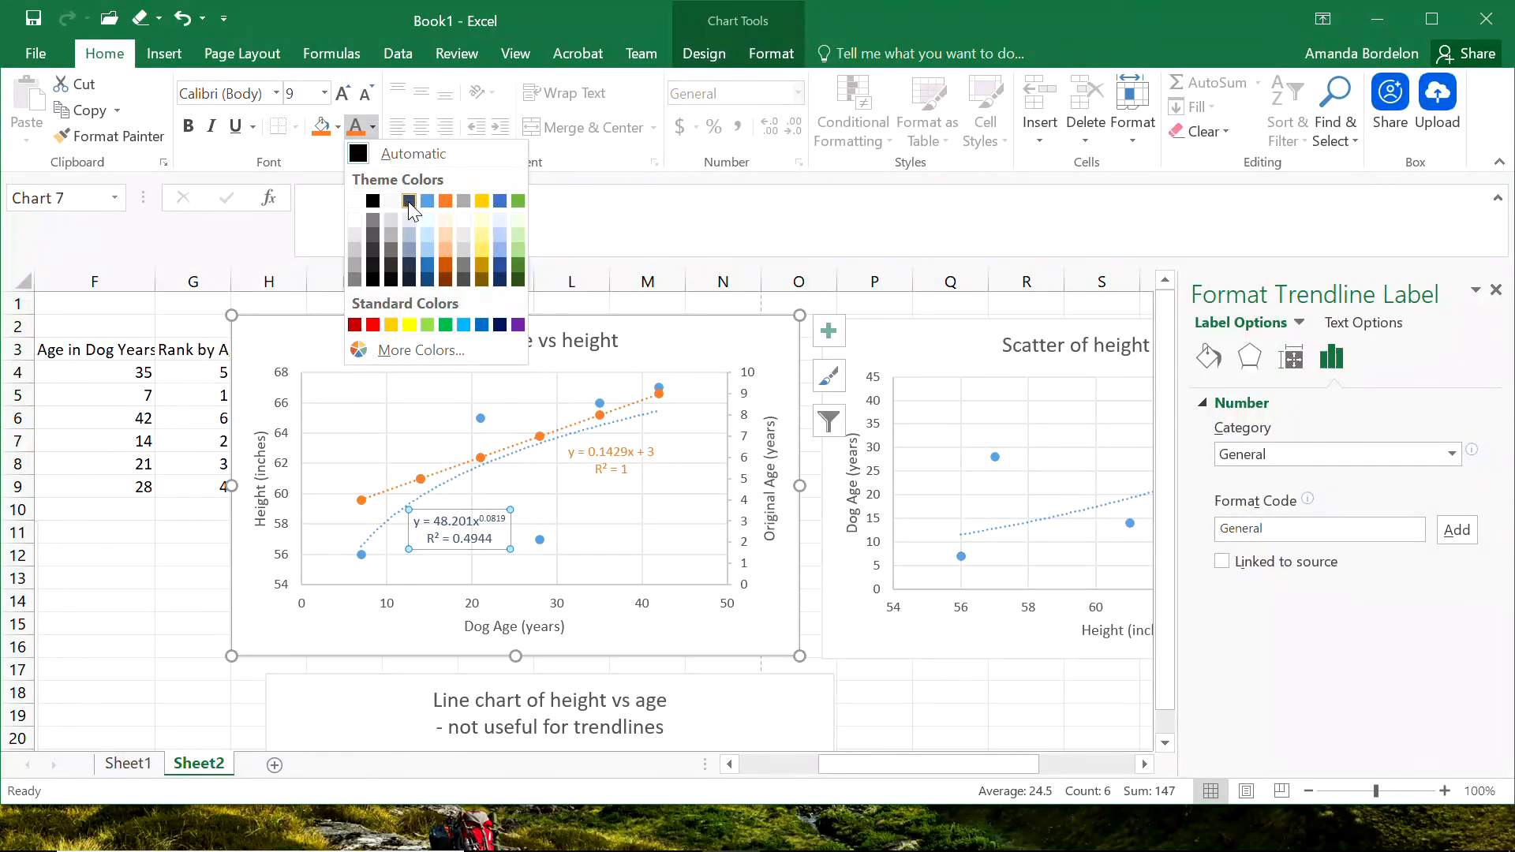
pyautogui.click(428, 201)
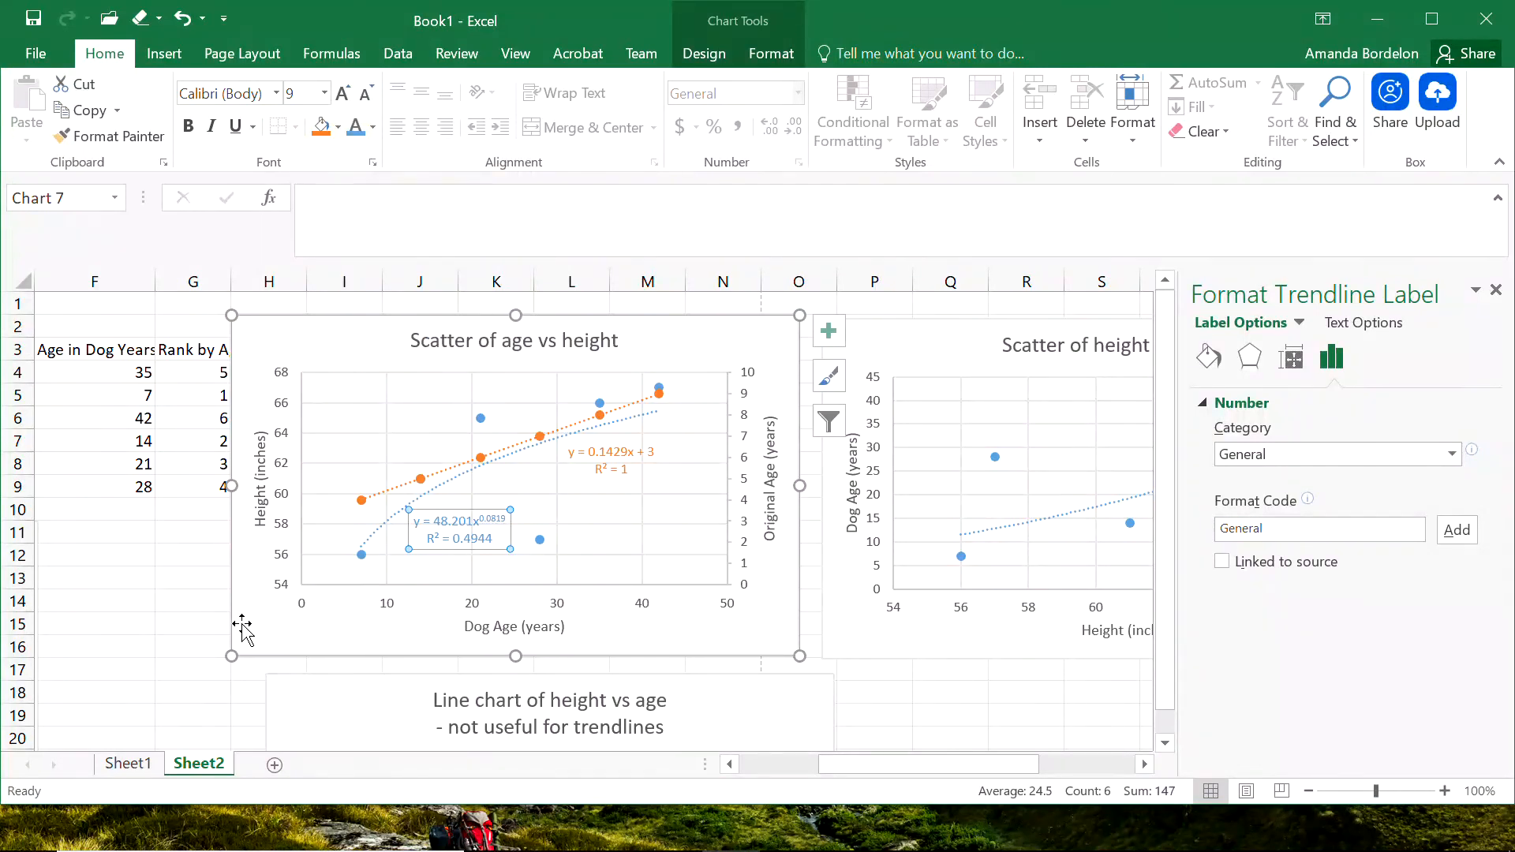
pyautogui.click(150, 602)
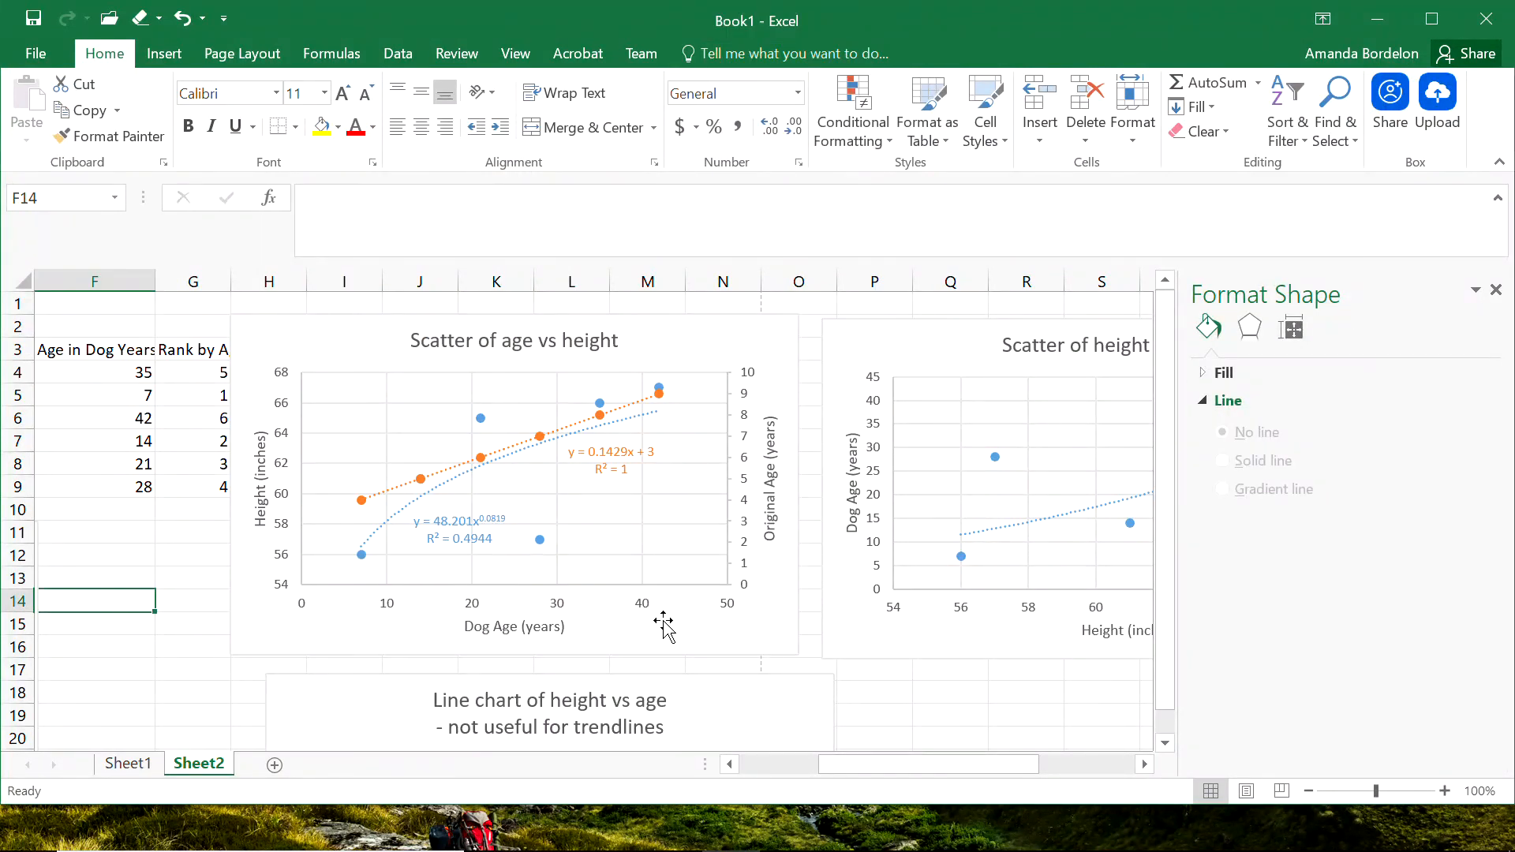
pyautogui.click(918, 733)
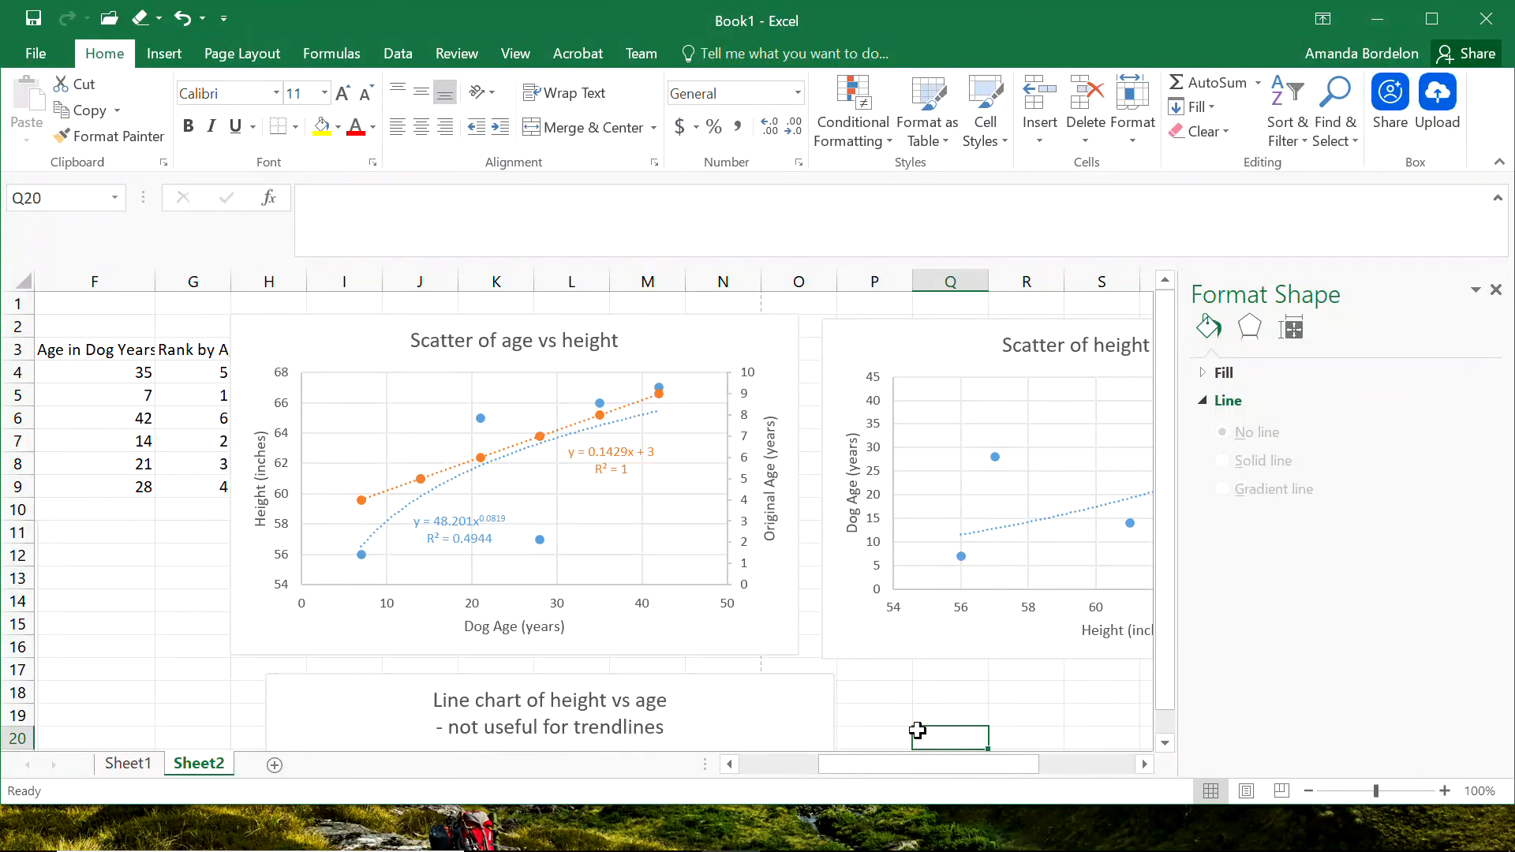
# Add a legend at the bottom of the age vs height scatter and move the power equation label up beneath its curve.
pyautogui.click(318, 339)
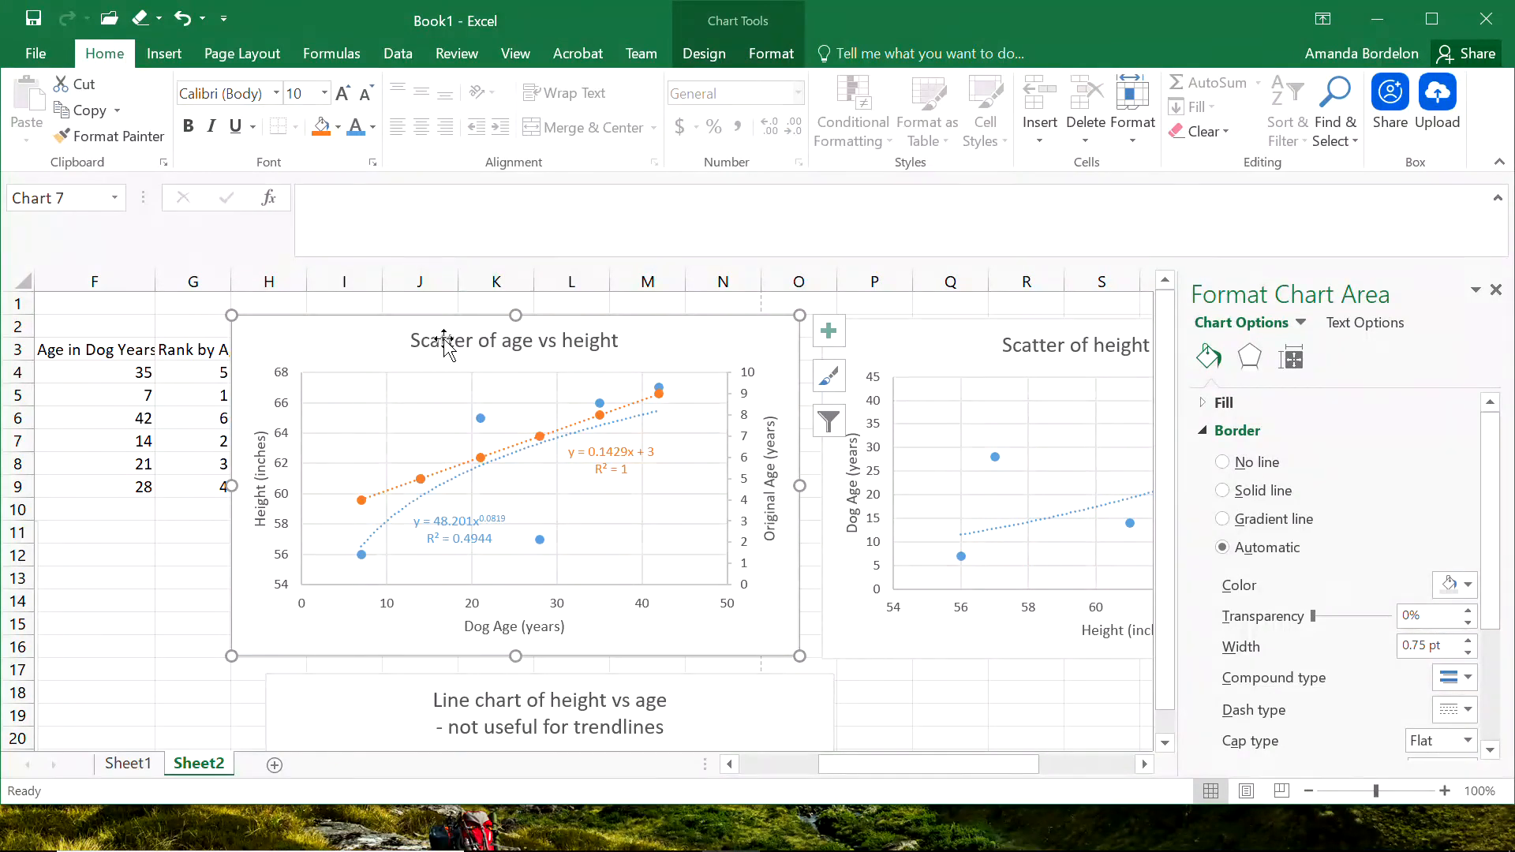
pyautogui.click(713, 53)
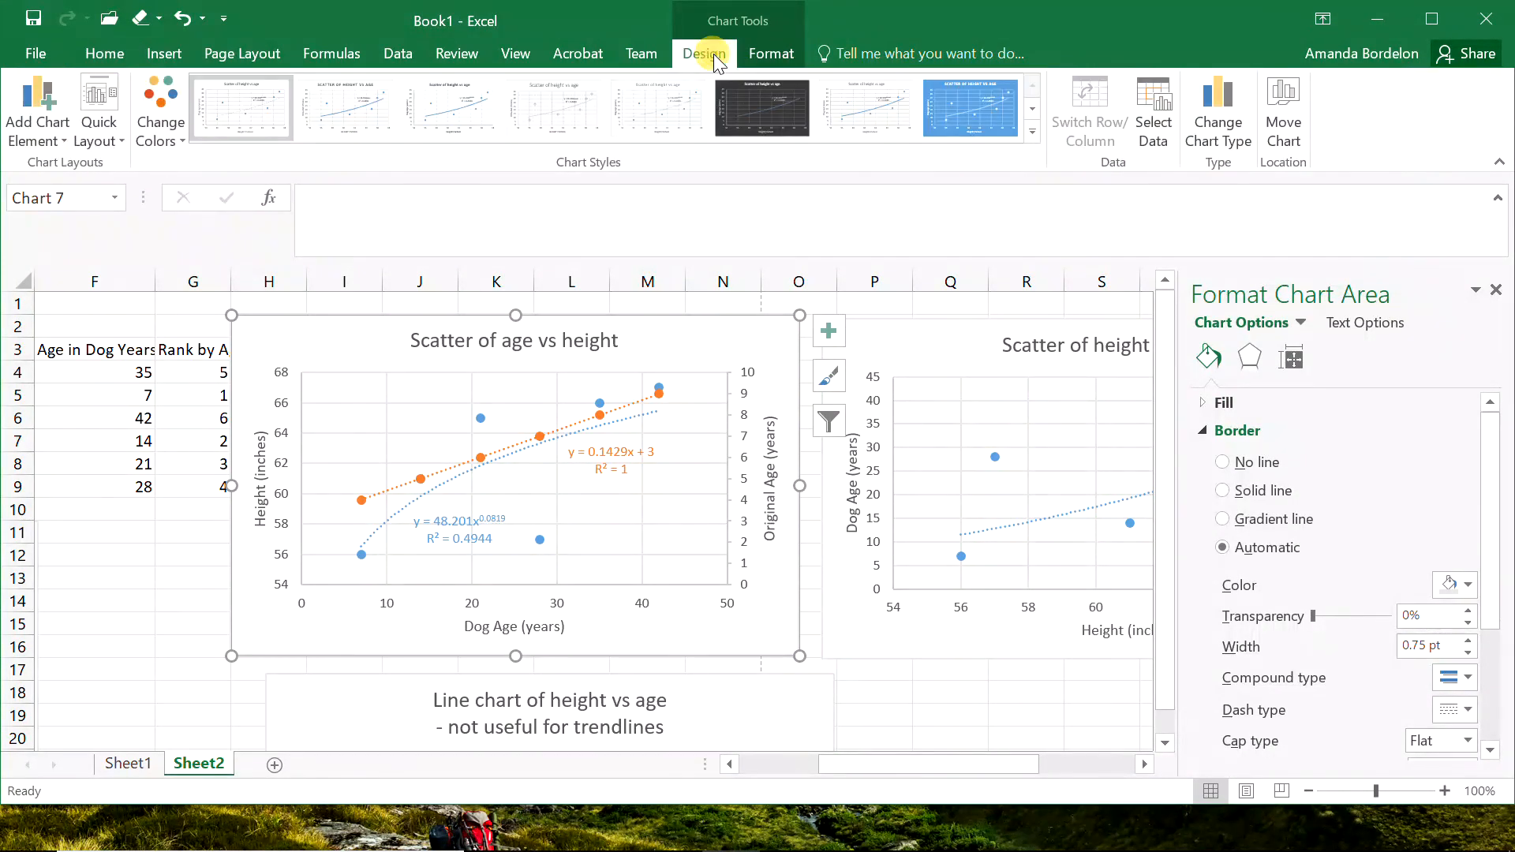
pyautogui.click(35, 119)
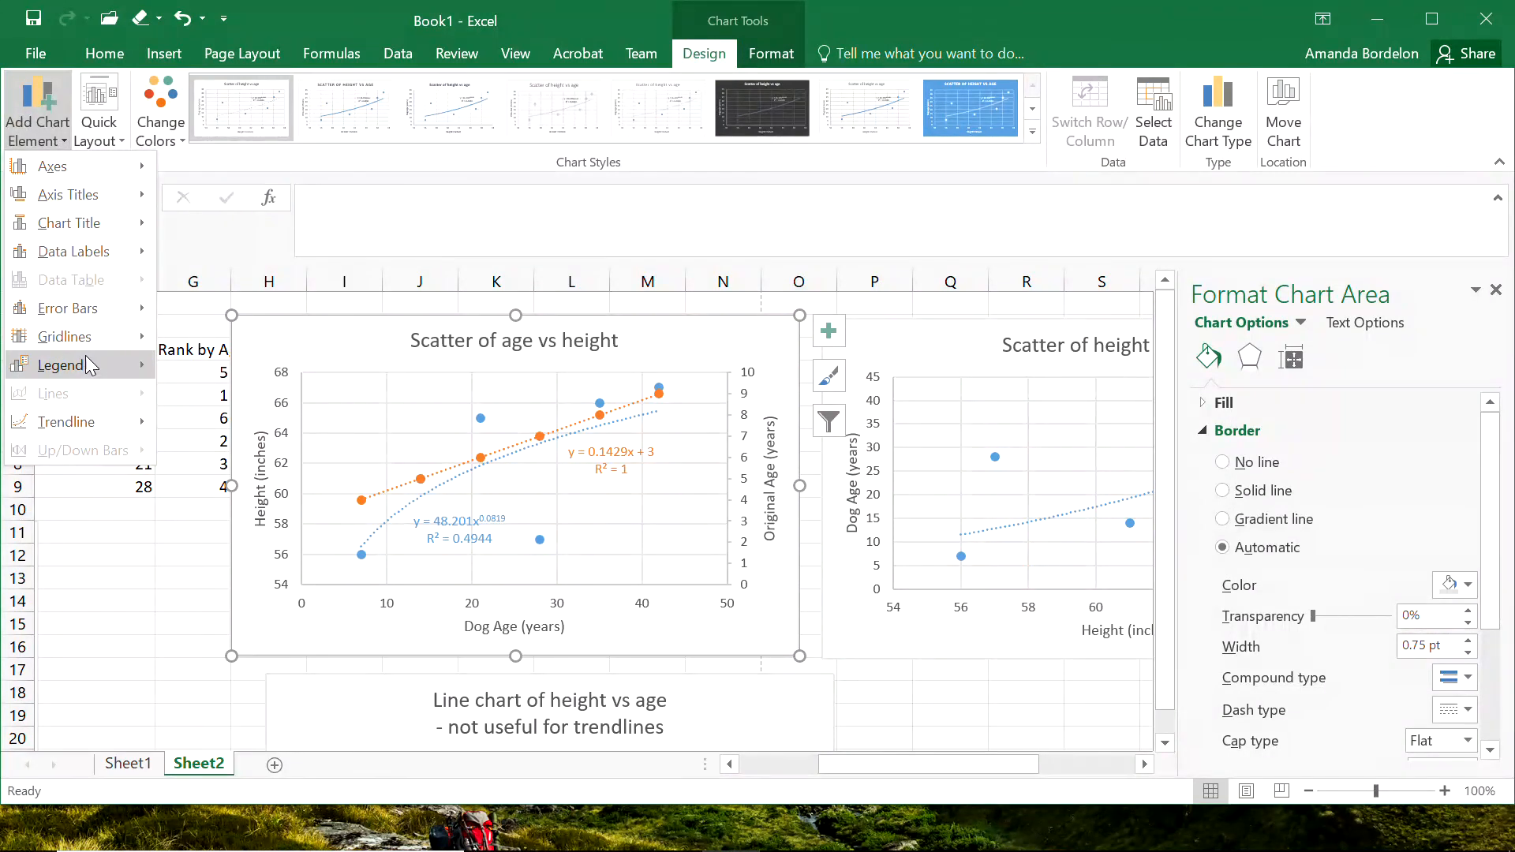
pyautogui.moveTo(87, 356)
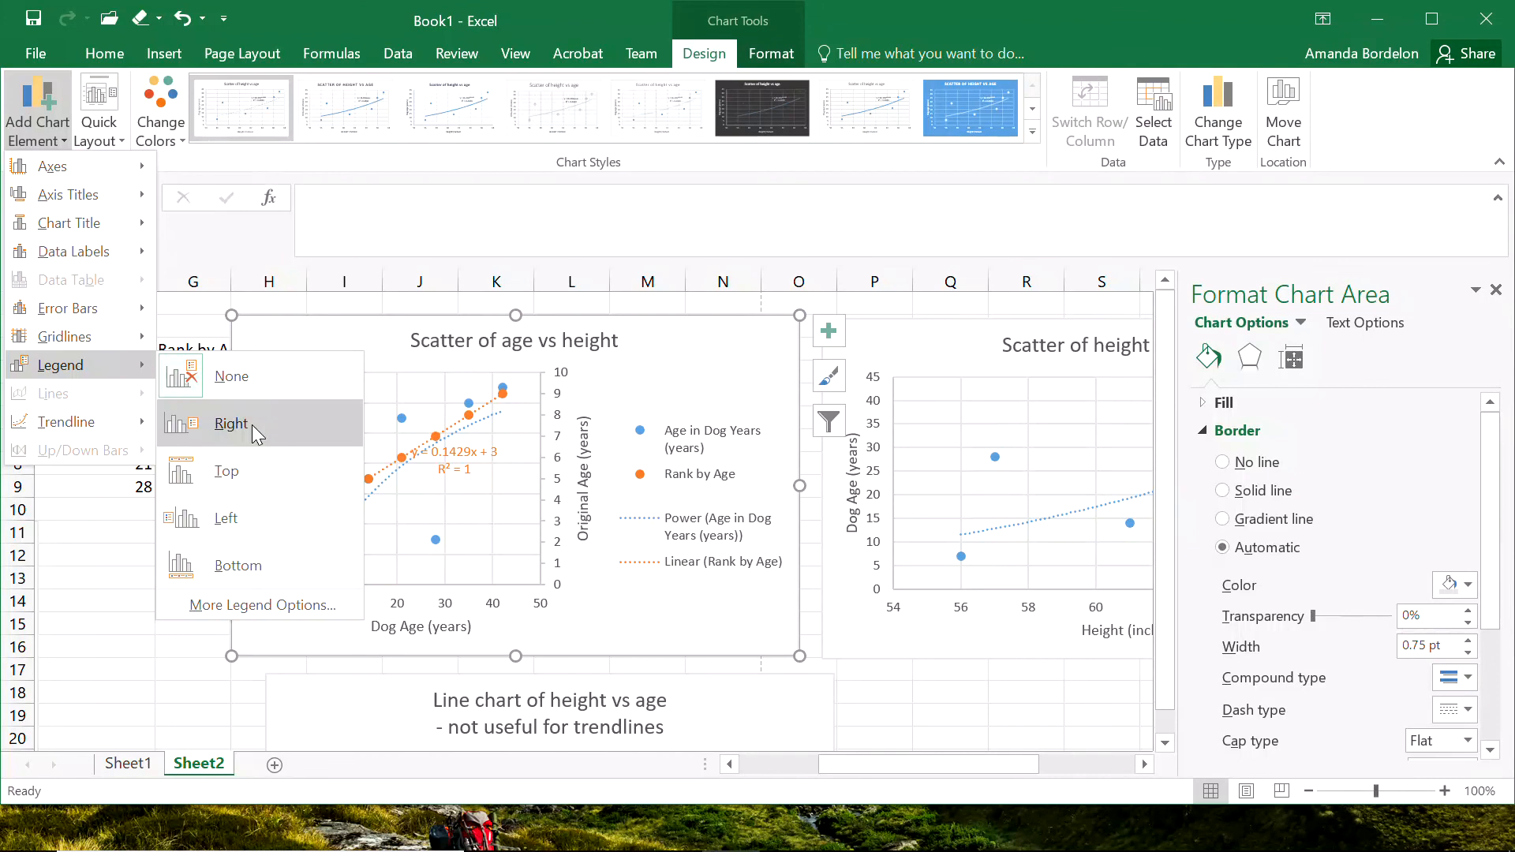
pyautogui.click(254, 561)
pyautogui.click(474, 508)
pyautogui.moveTo(456, 499); pyautogui.dragTo(467, 465)
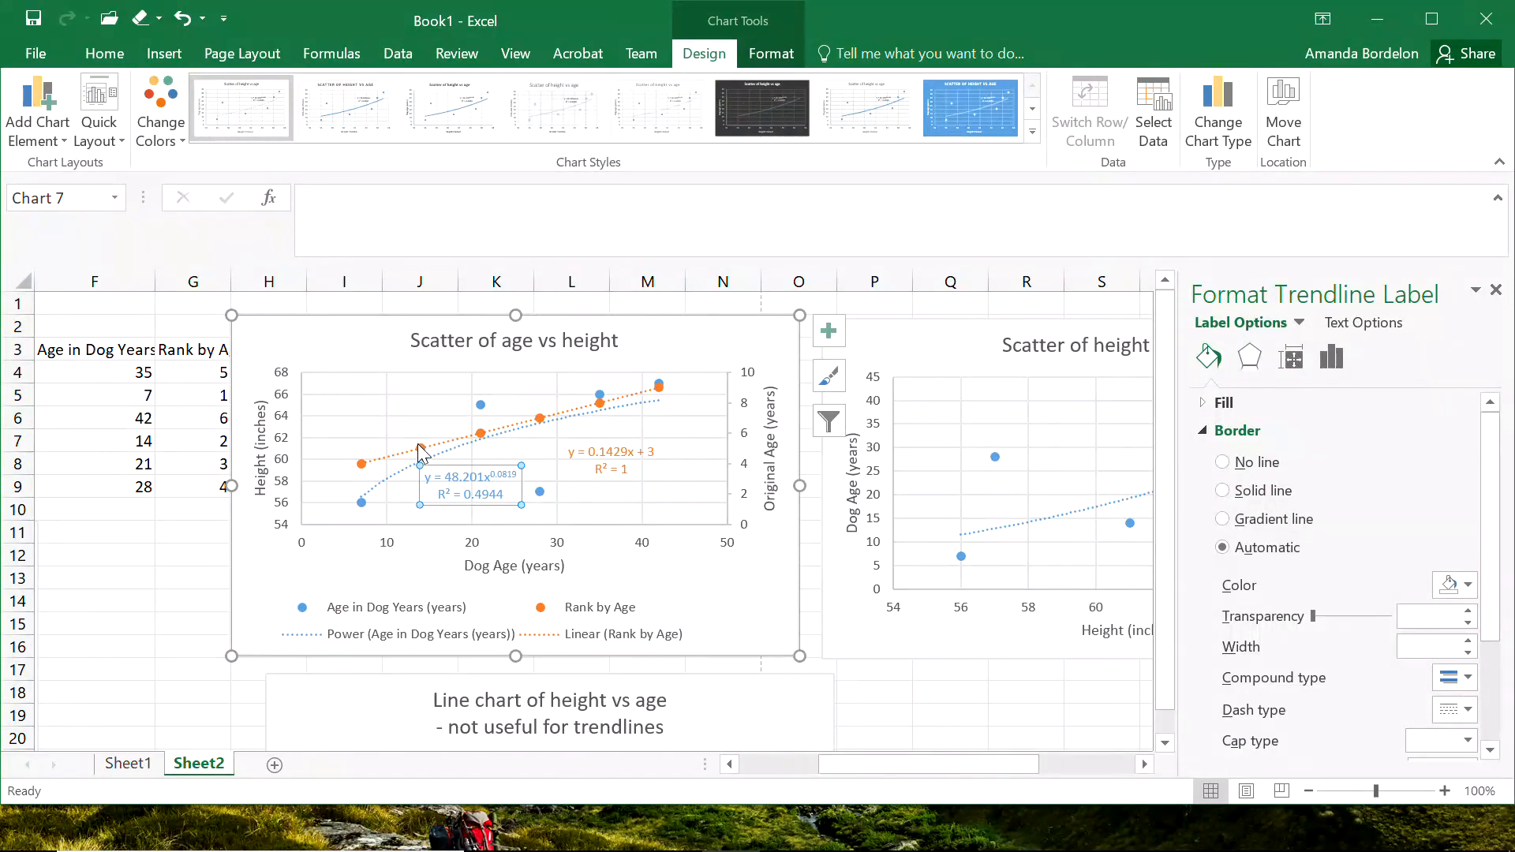
# Change the power trendline's dash type from dots to dashes in the age vs height scatter.
pyautogui.moveTo(357, 502)
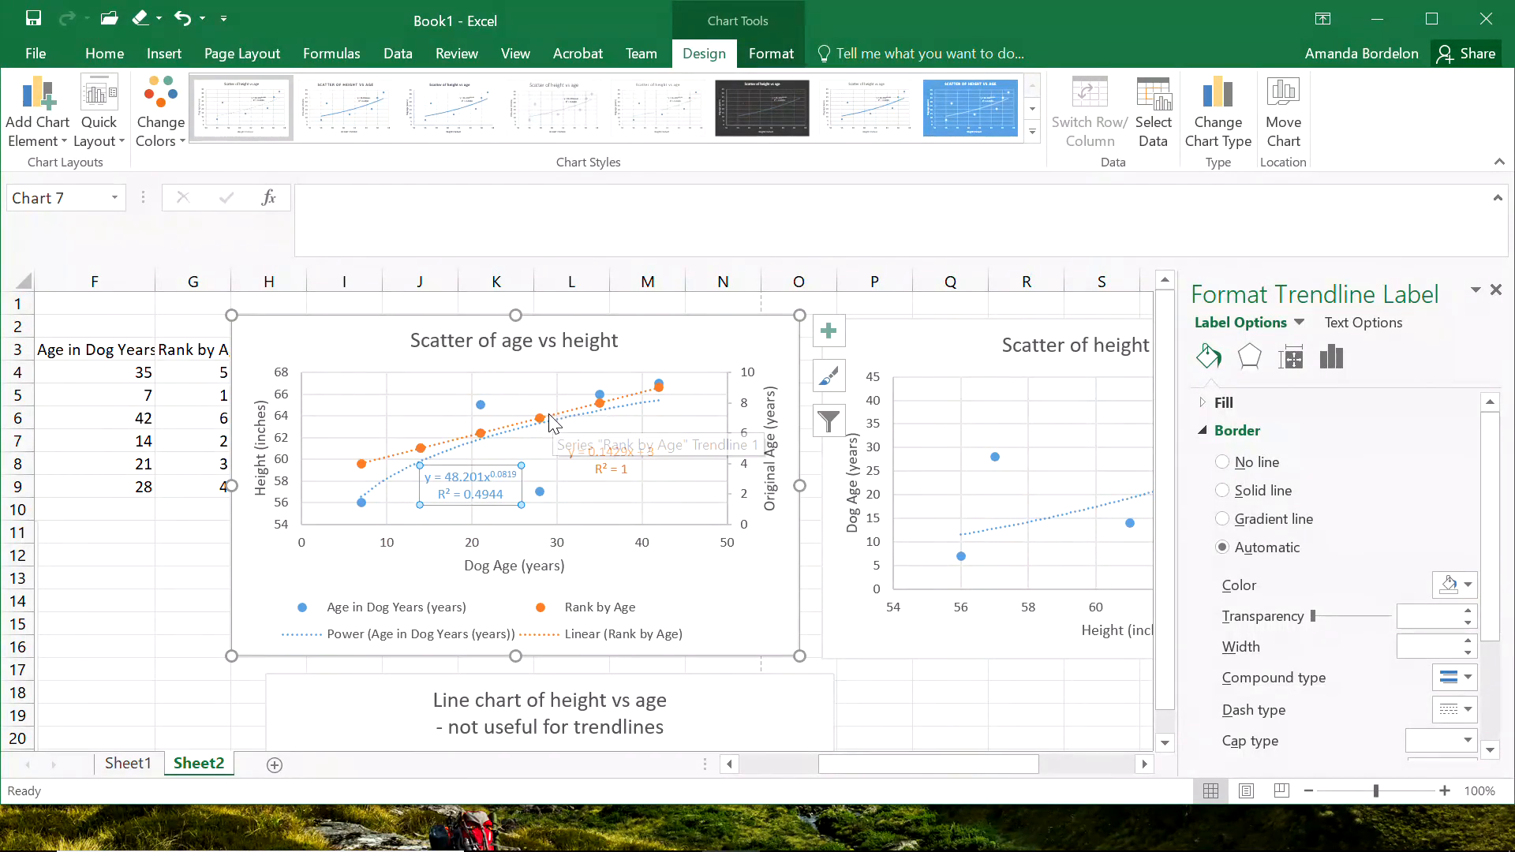
pyautogui.click(382, 486)
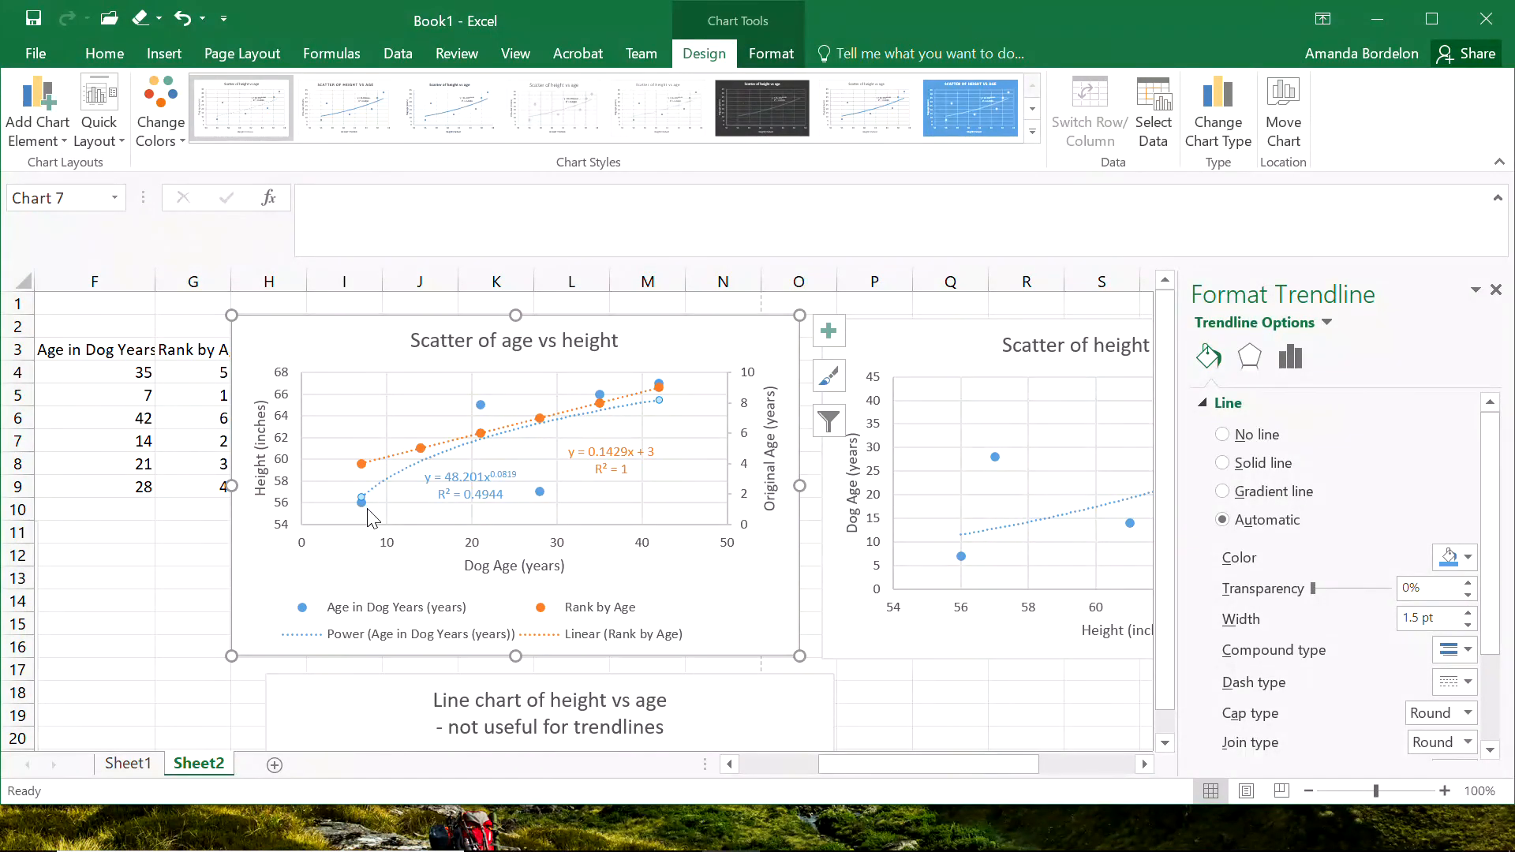
pyautogui.moveTo(363, 509)
pyautogui.click(1465, 686)
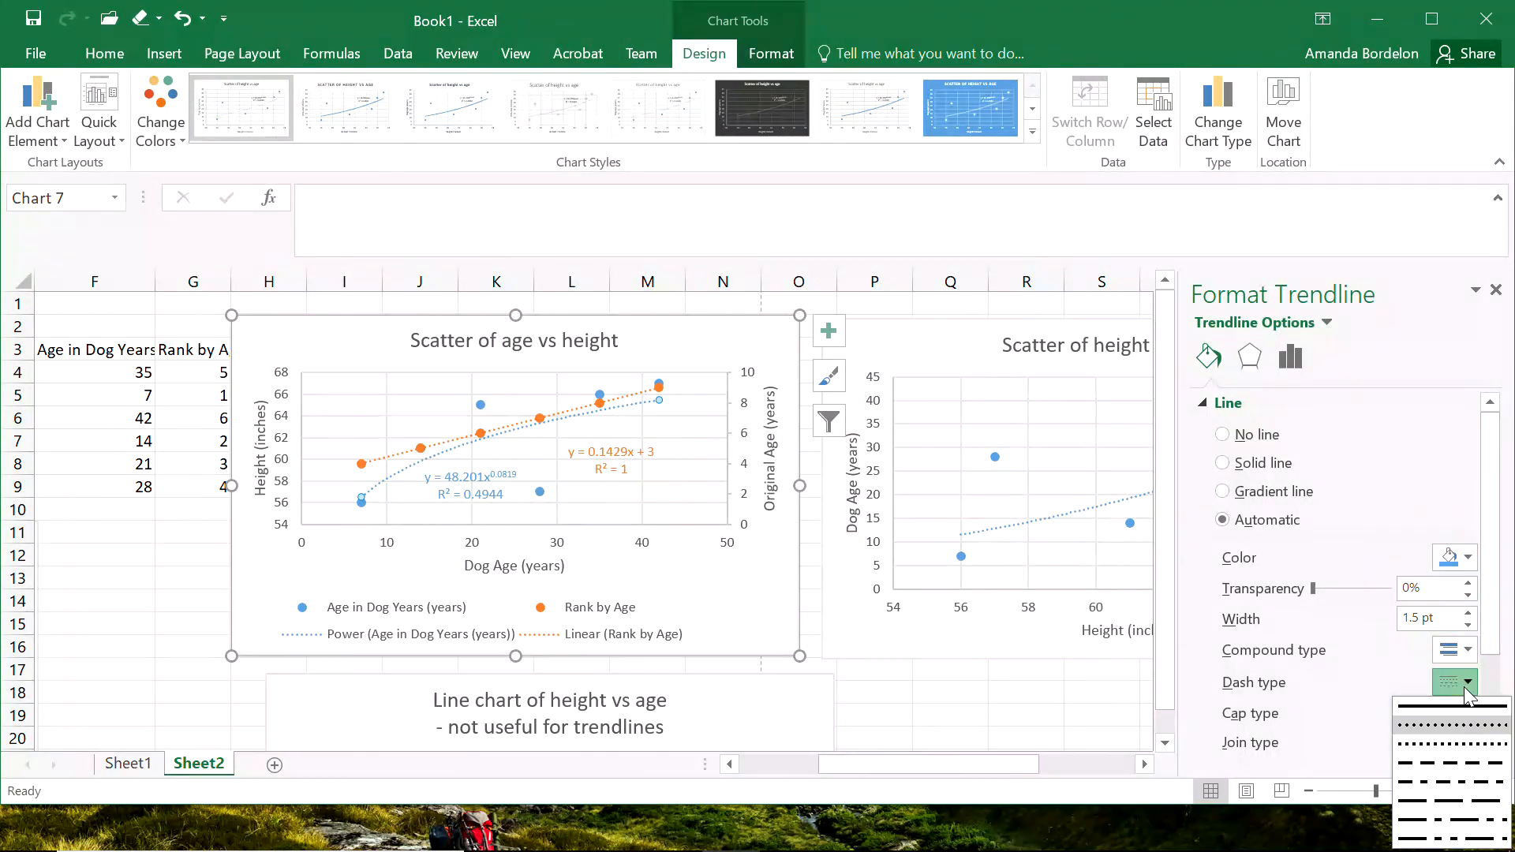
pyautogui.click(1441, 762)
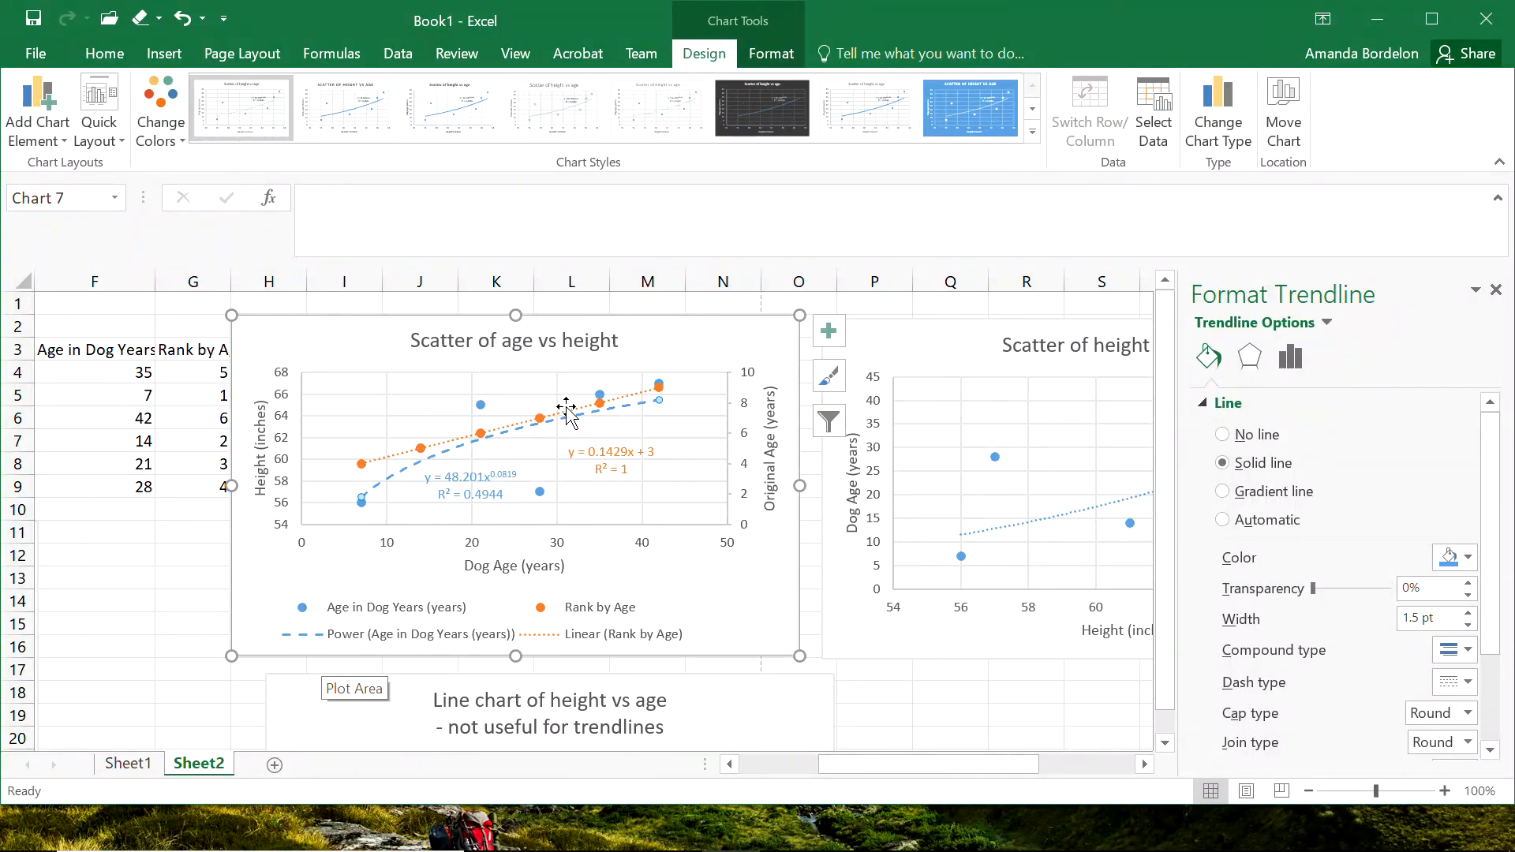
pyautogui.click(740, 591)
# Change the Age in Dog Years series markers to the built-in triangle type.
pyautogui.click(540, 491)
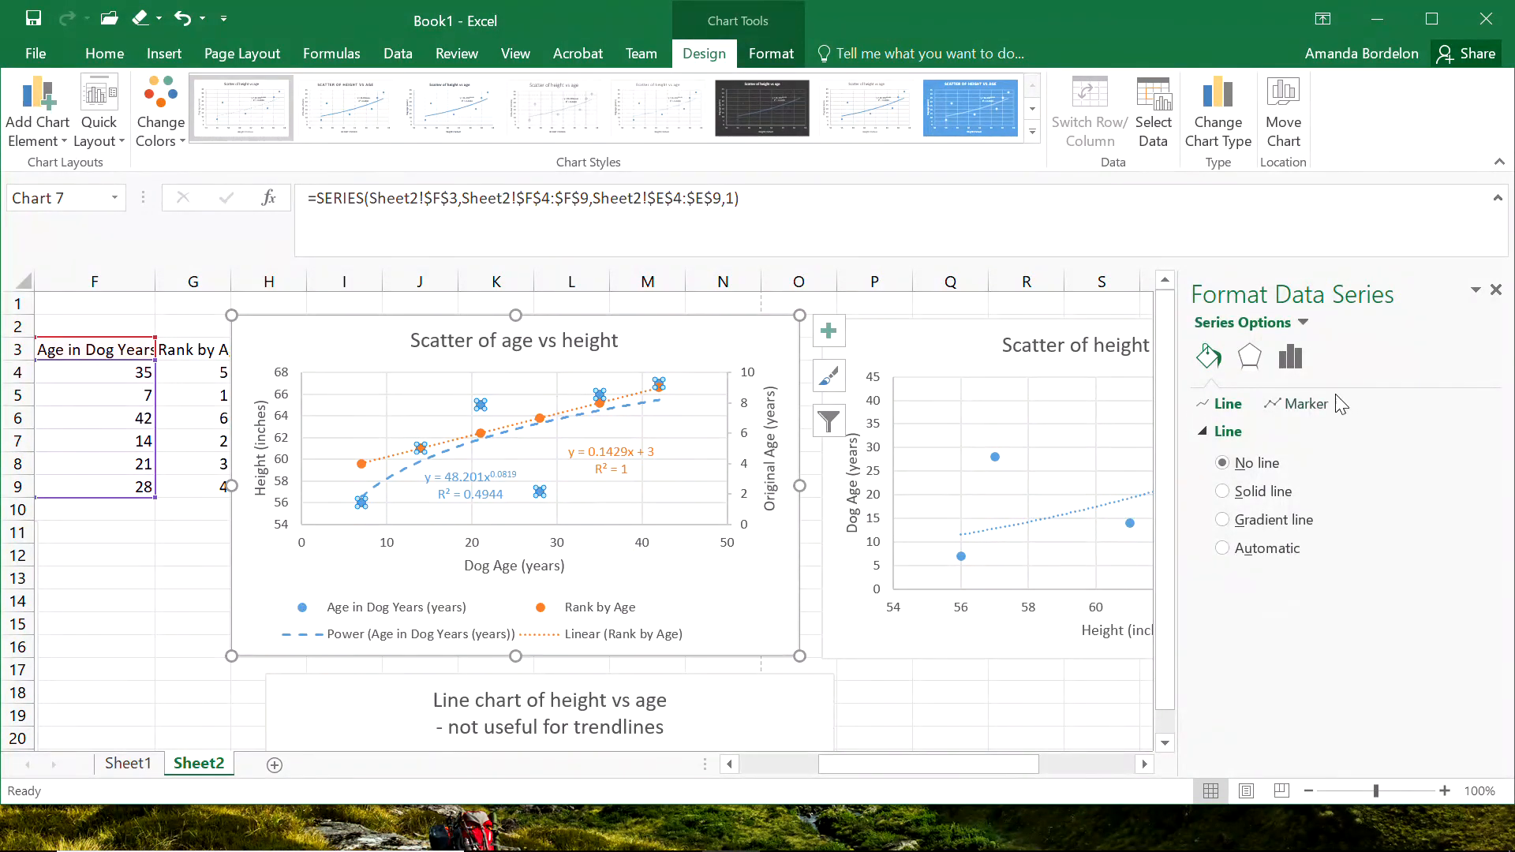
pyautogui.click(1307, 406)
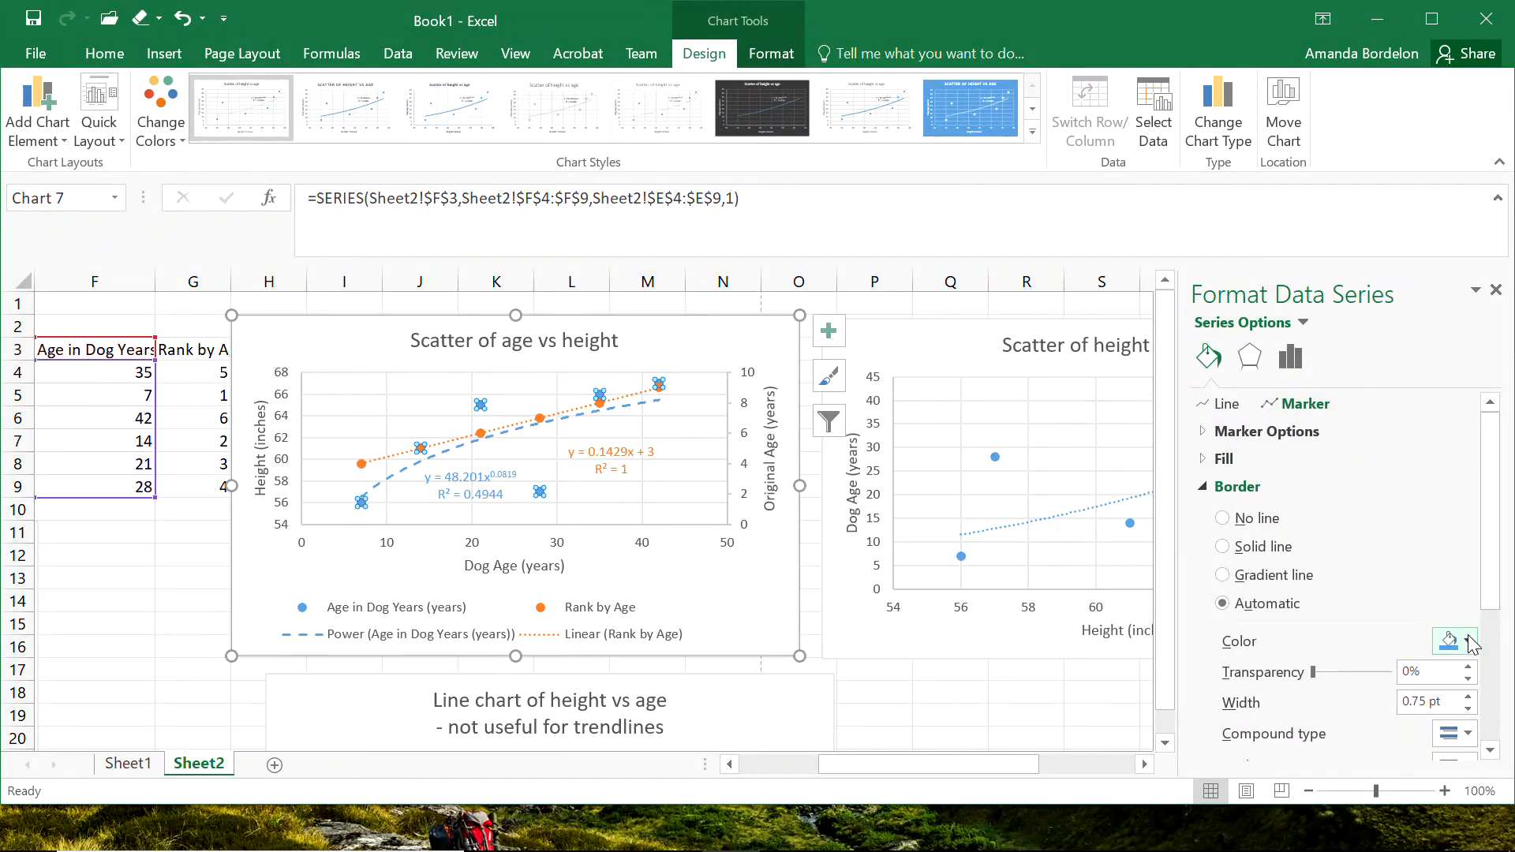
pyautogui.click(1253, 433)
pyautogui.click(1301, 549)
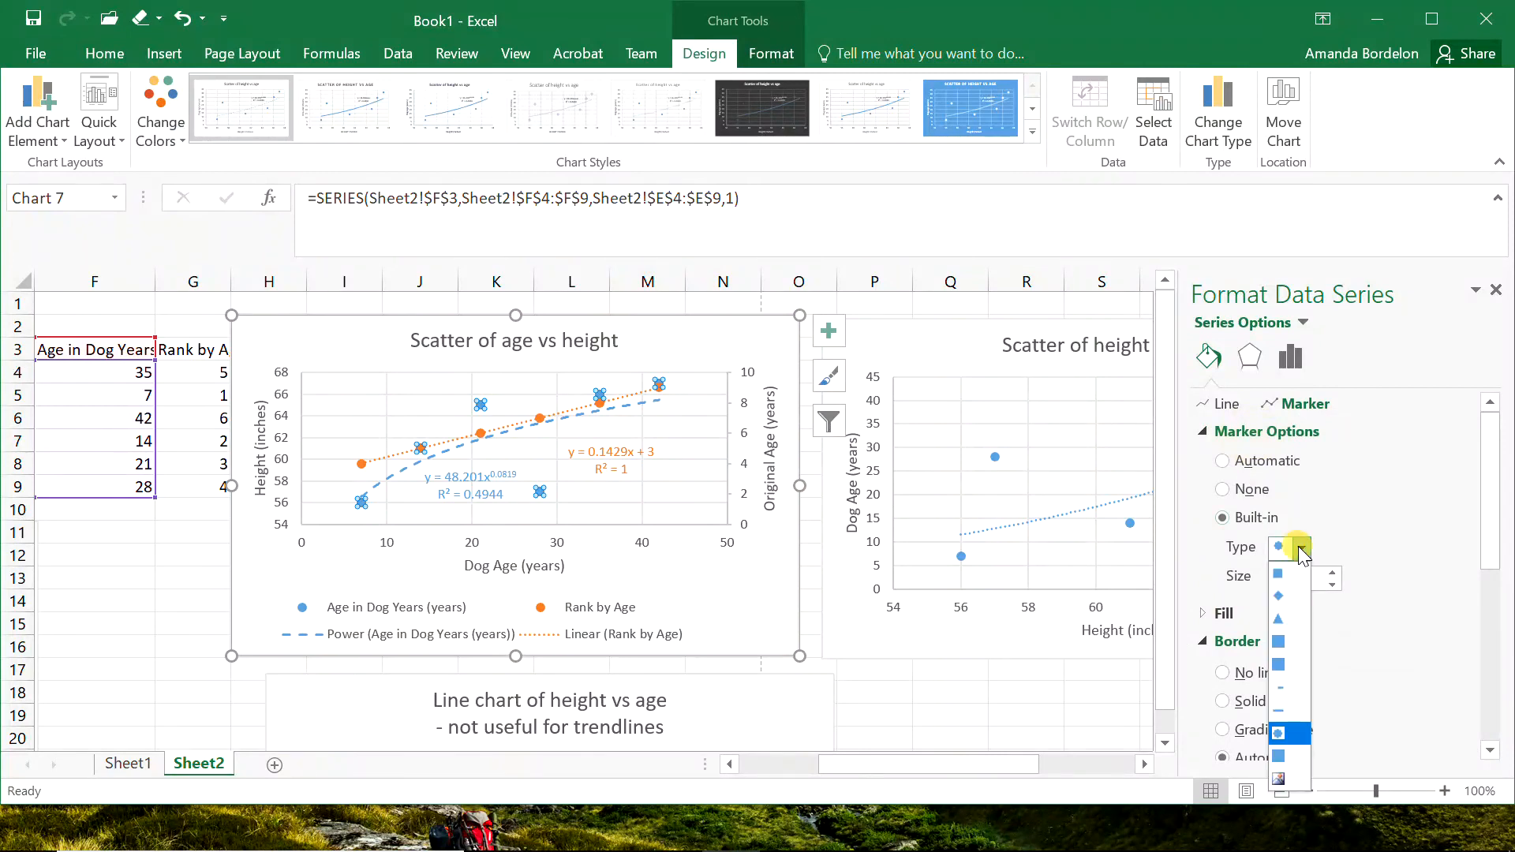
pyautogui.click(1281, 620)
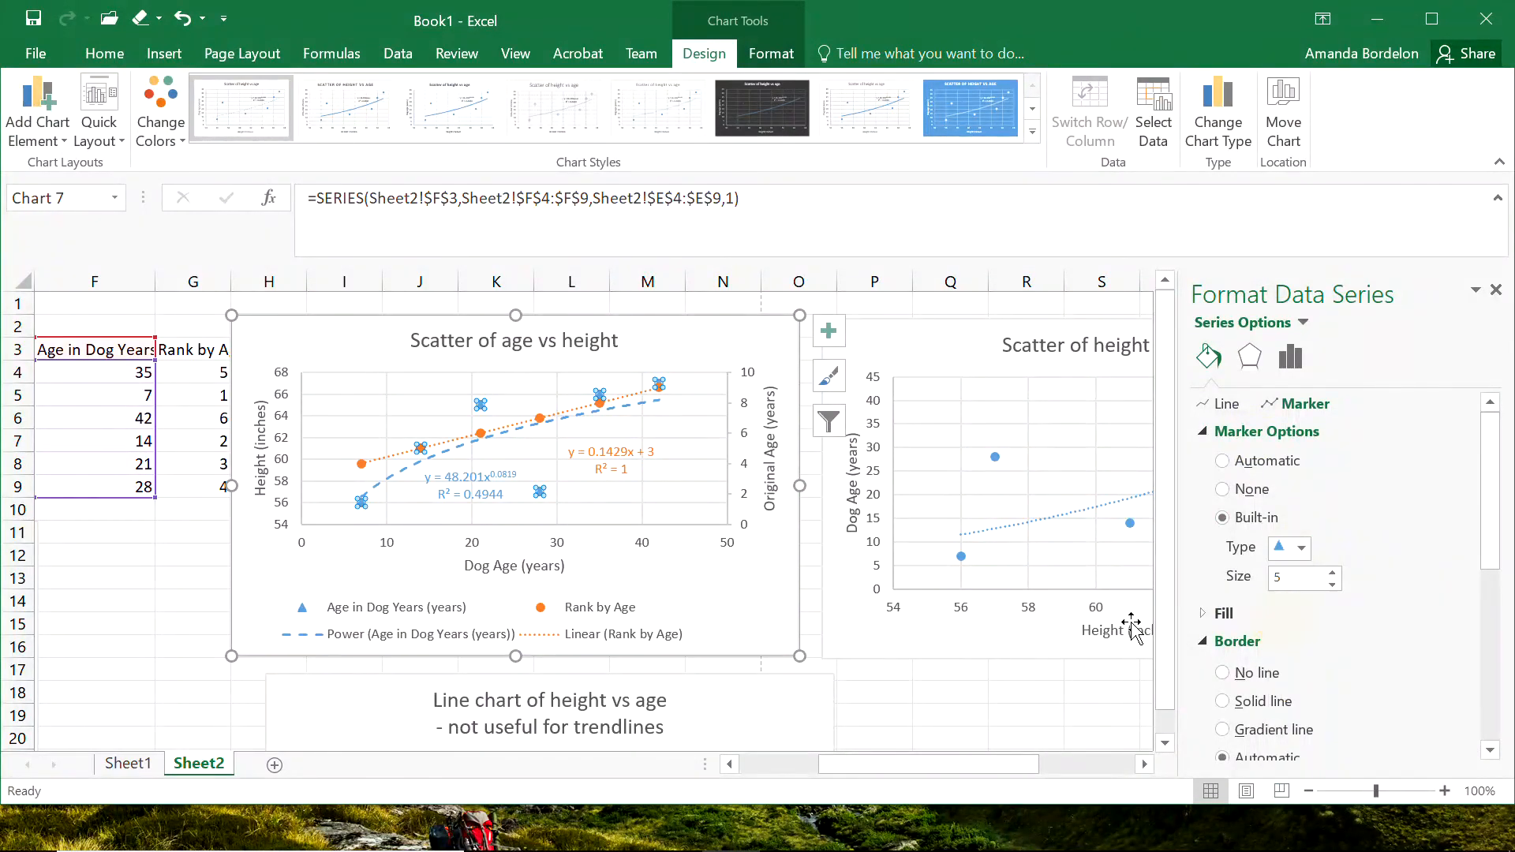
pyautogui.click(722, 610)
pyautogui.click(882, 691)
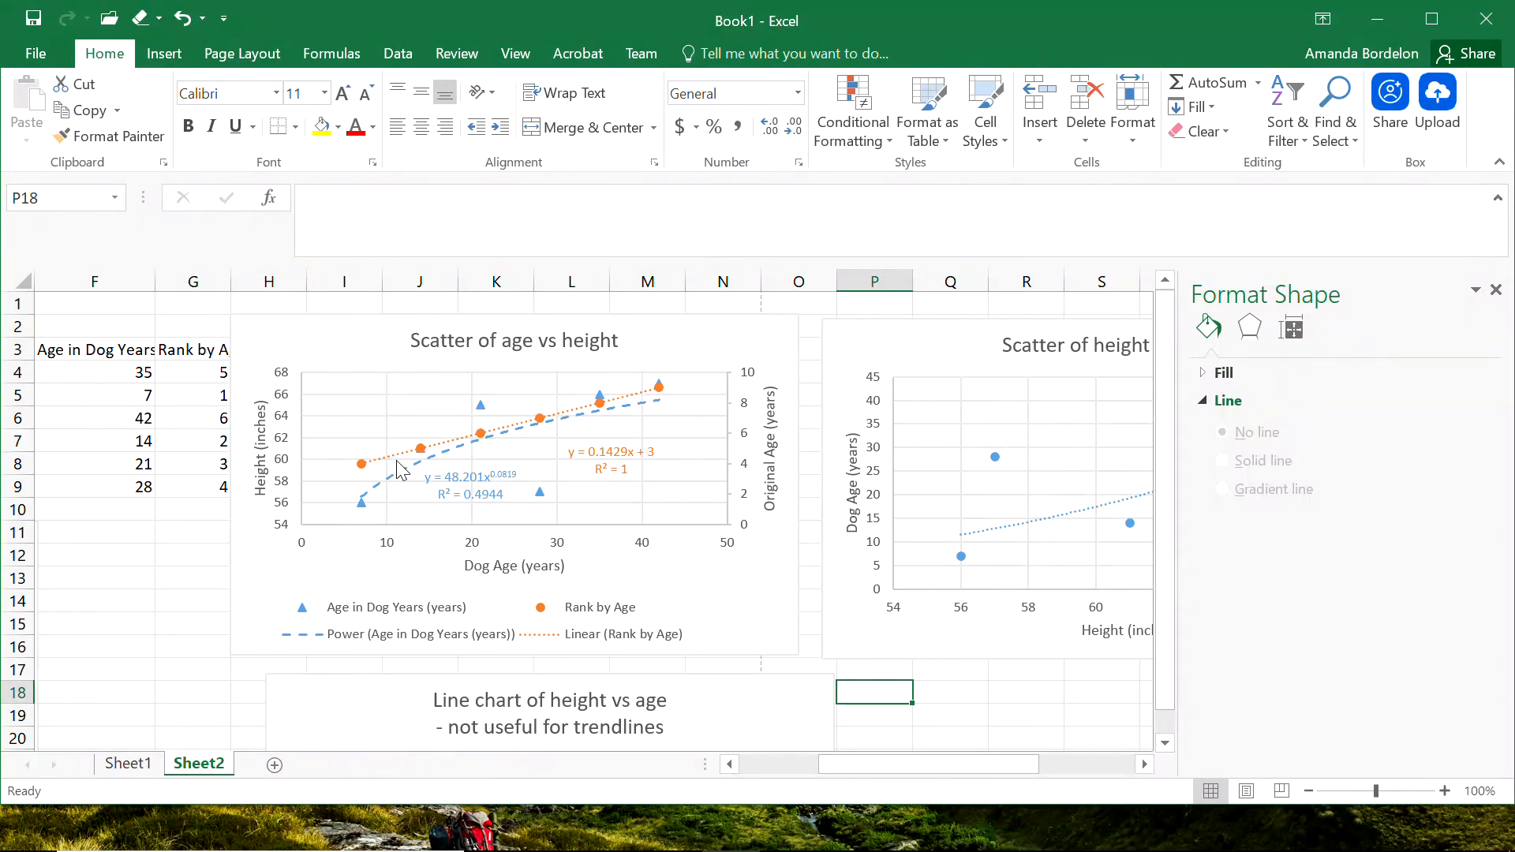
# Set the Rank by Age series markers to no fill so they appear as hollow circles.
pyautogui.doubleClick(368, 473)
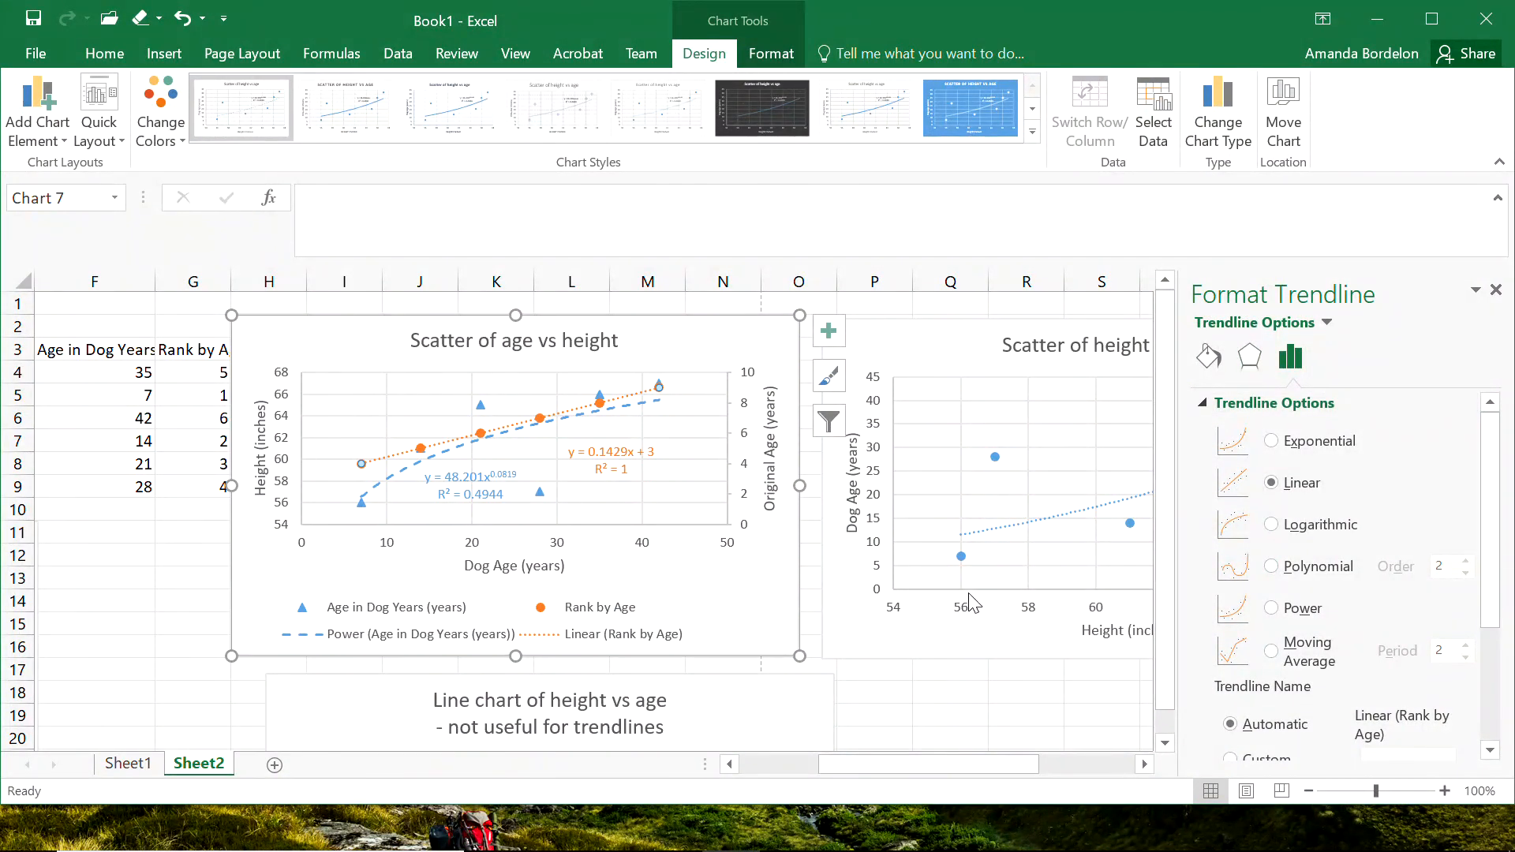
pyautogui.click(1208, 357)
pyautogui.click(628, 446)
pyautogui.click(535, 413)
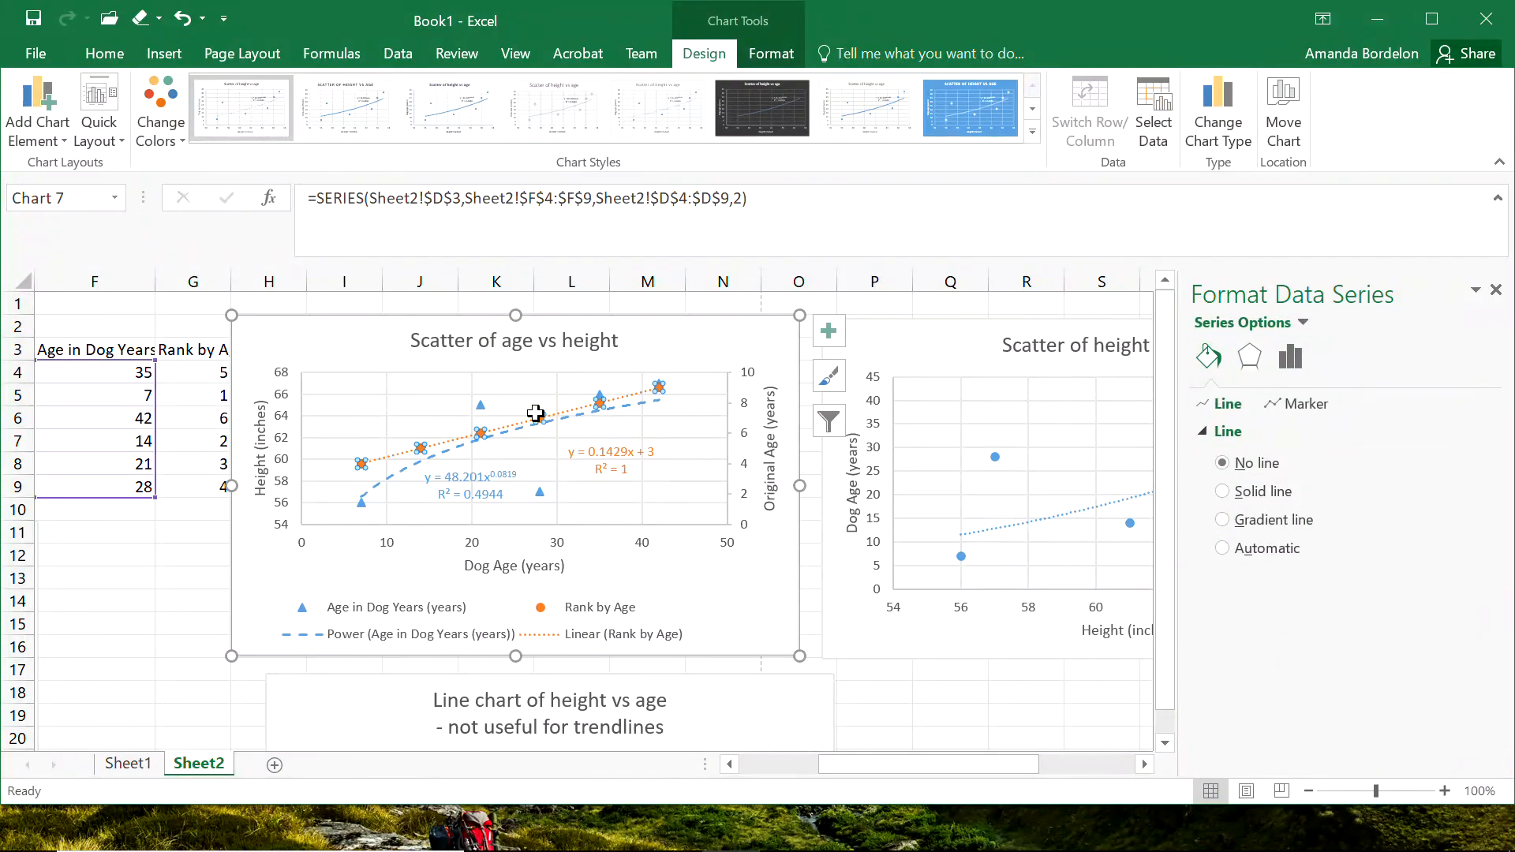
pyautogui.click(1319, 405)
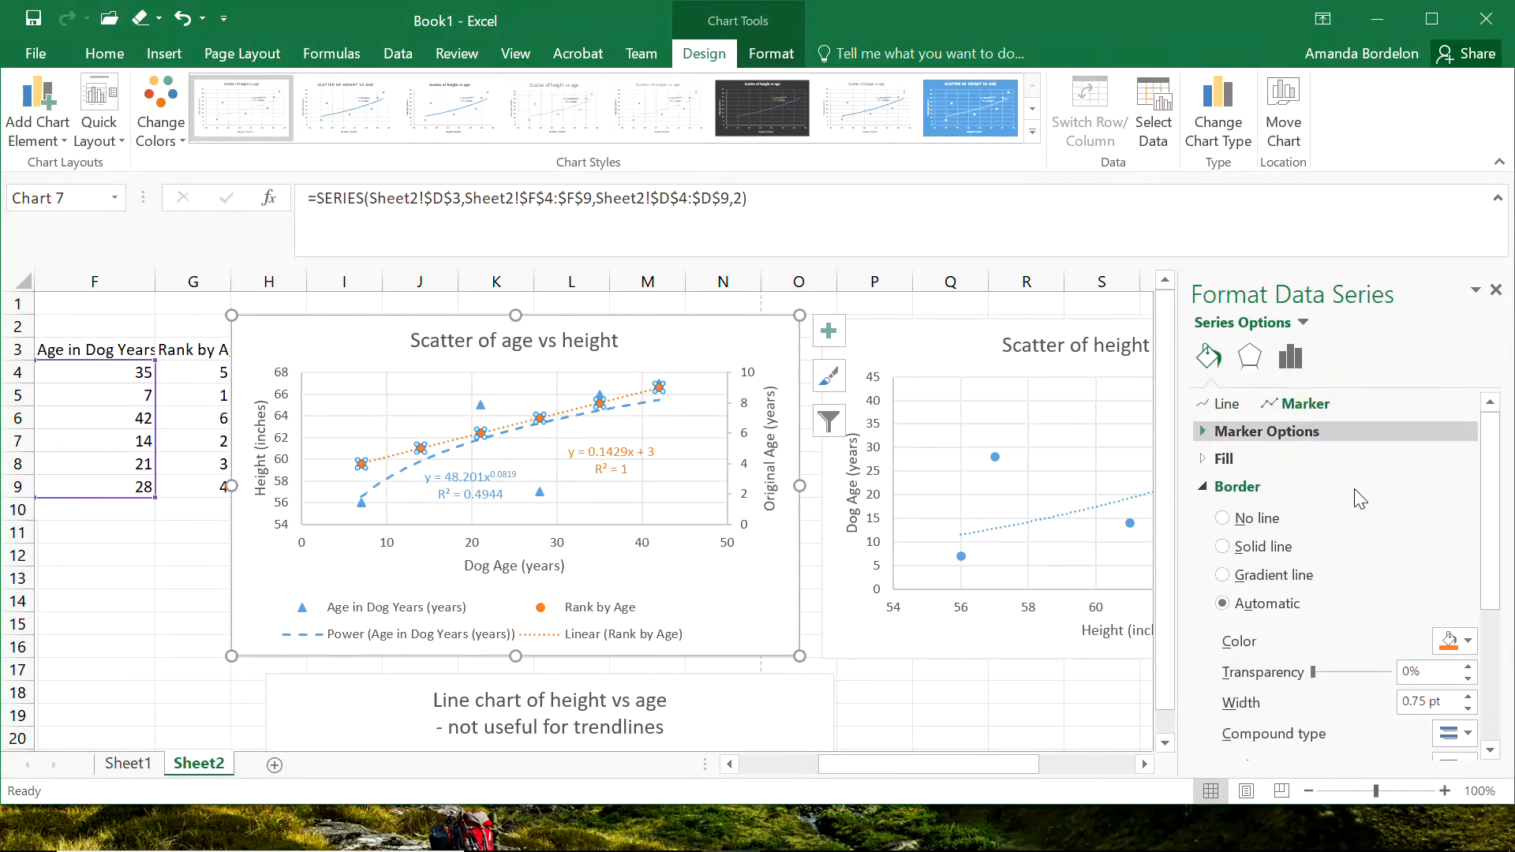
pyautogui.click(1204, 459)
pyautogui.click(1223, 491)
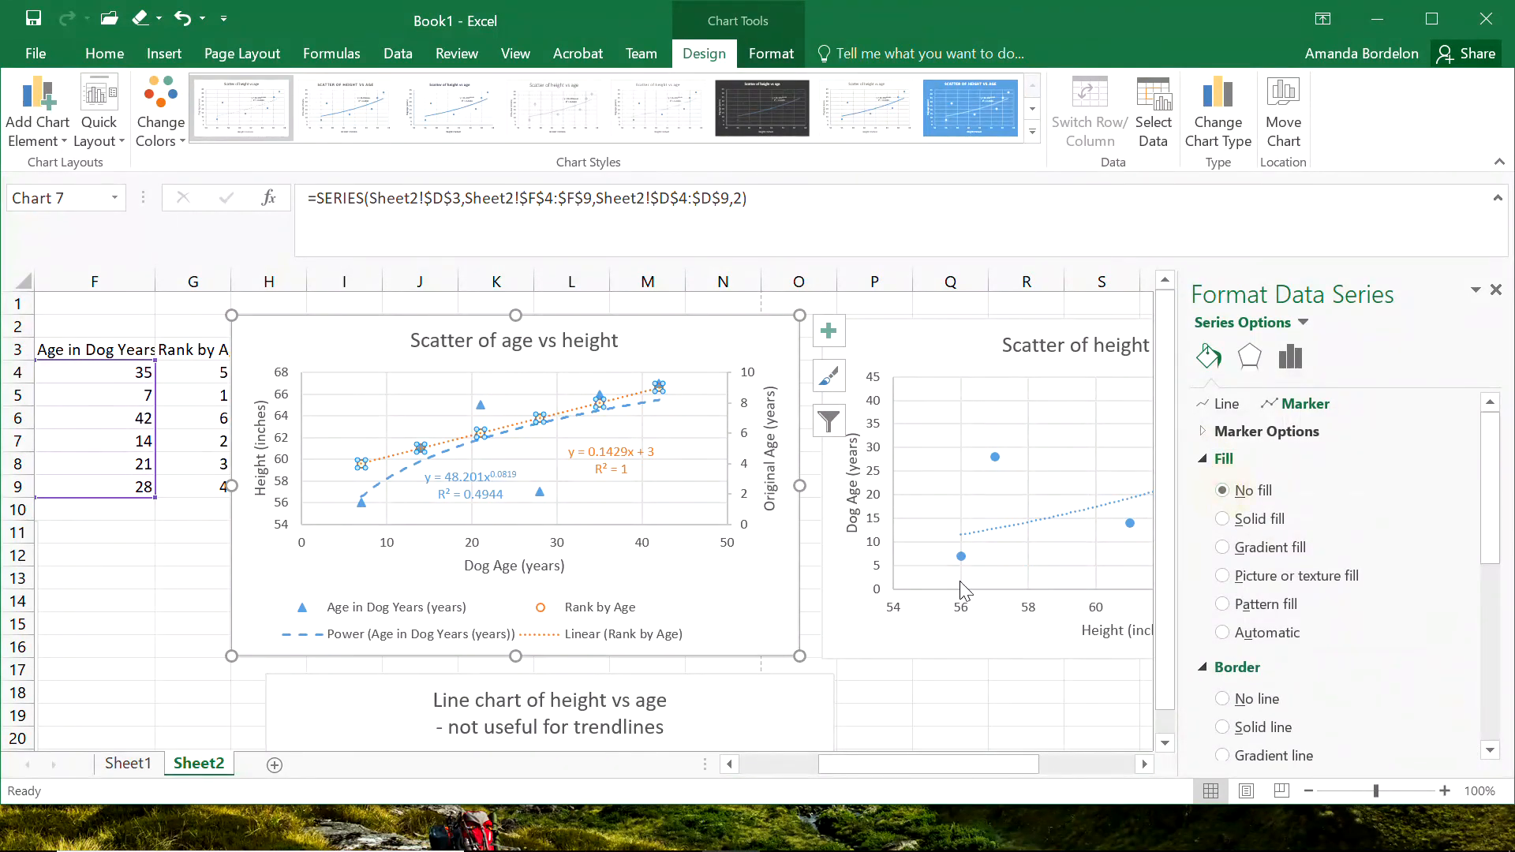
pyautogui.click(735, 606)
pyautogui.click(873, 670)
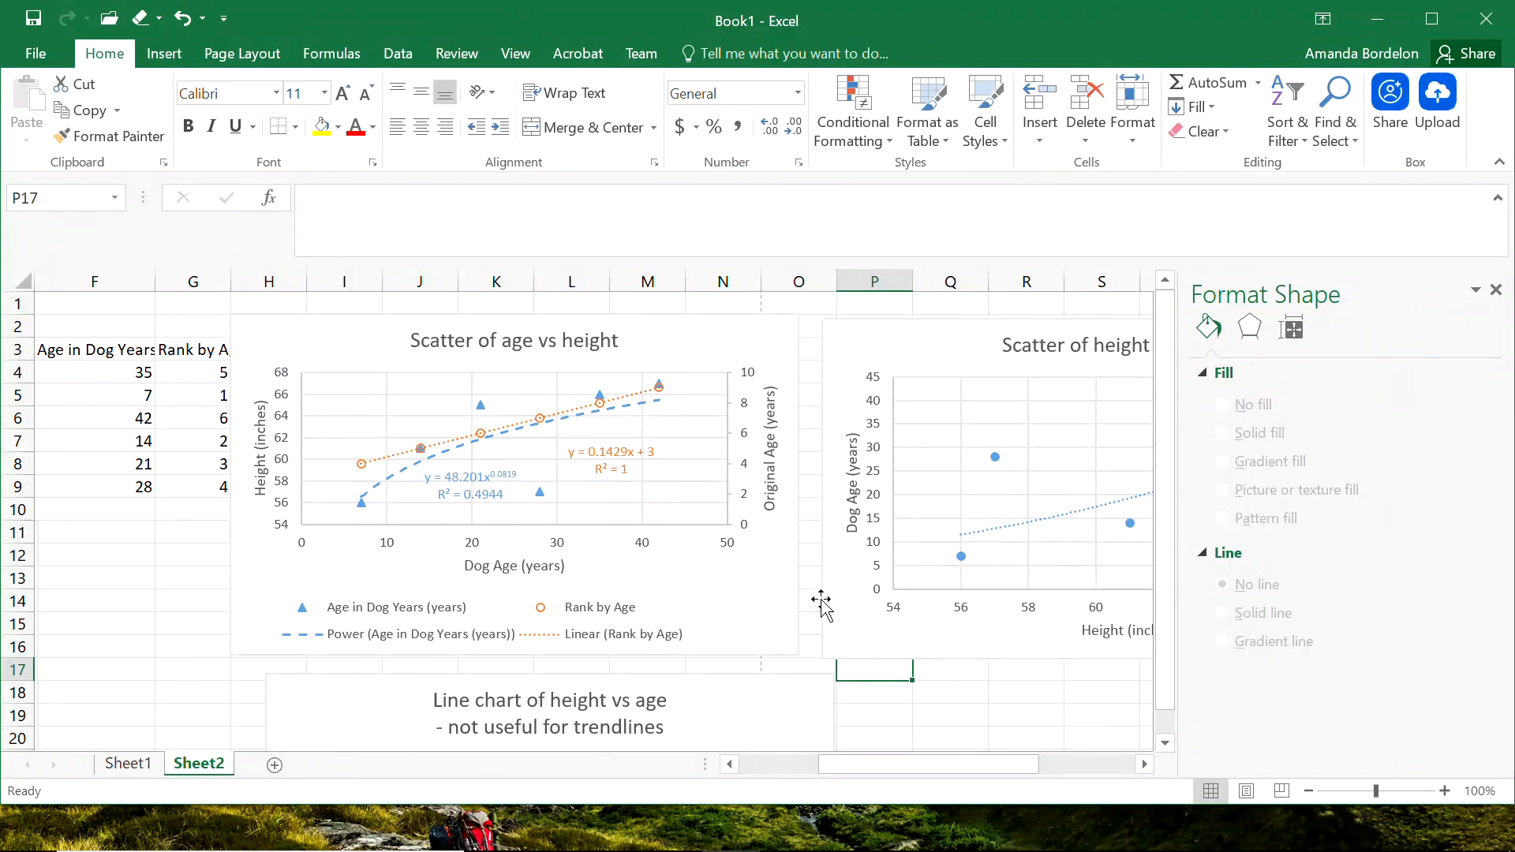
pyautogui.click(901, 689)
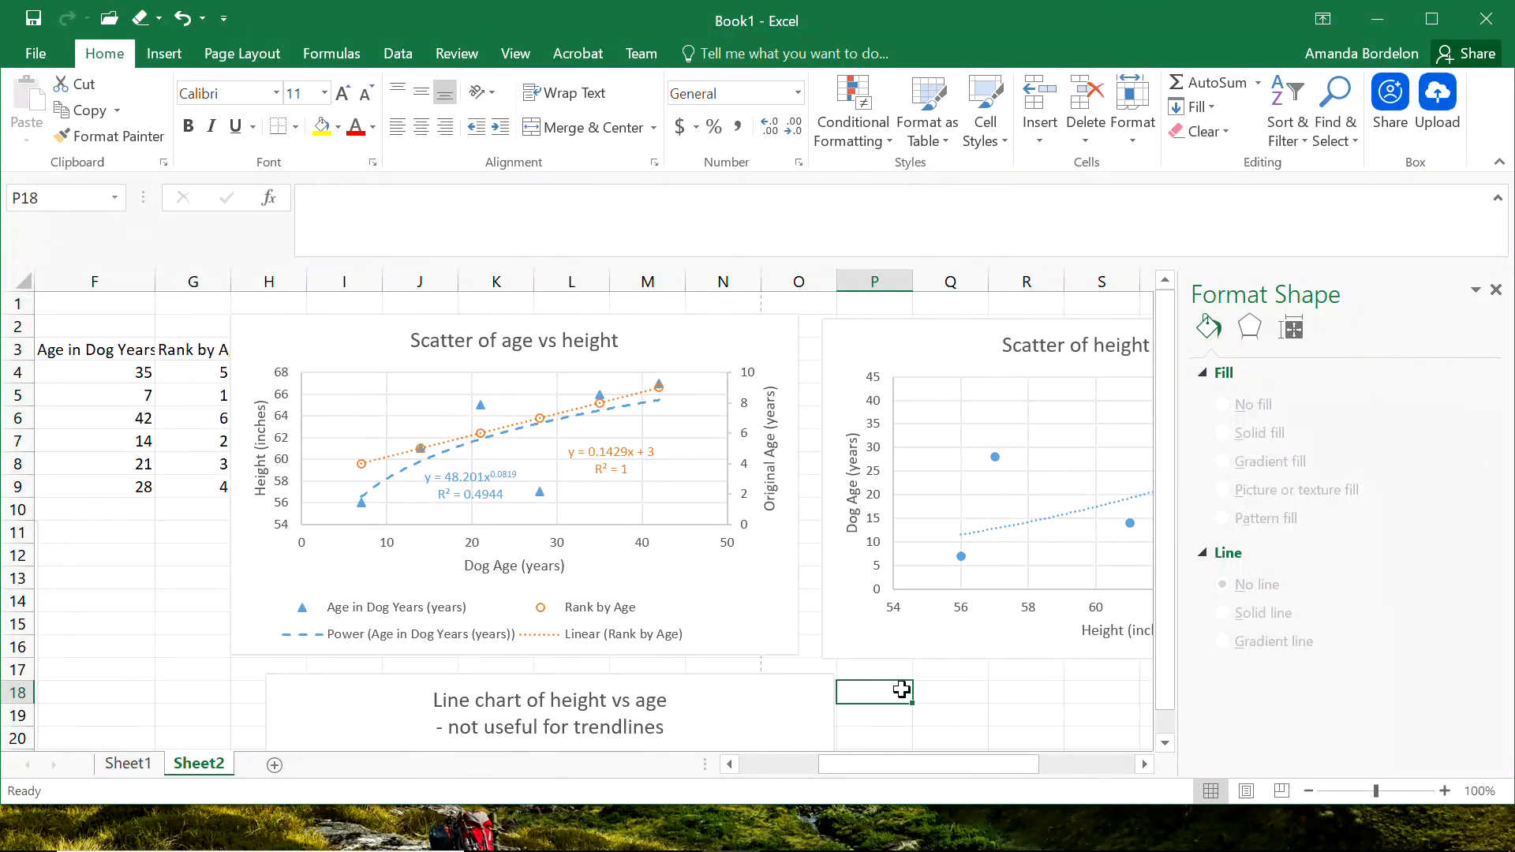
pyautogui.click(111, 553)
pyautogui.press('Left')
pyautogui.press('Left')
pyautogui.press('Left')
pyautogui.press('Left')
pyautogui.press('Left')
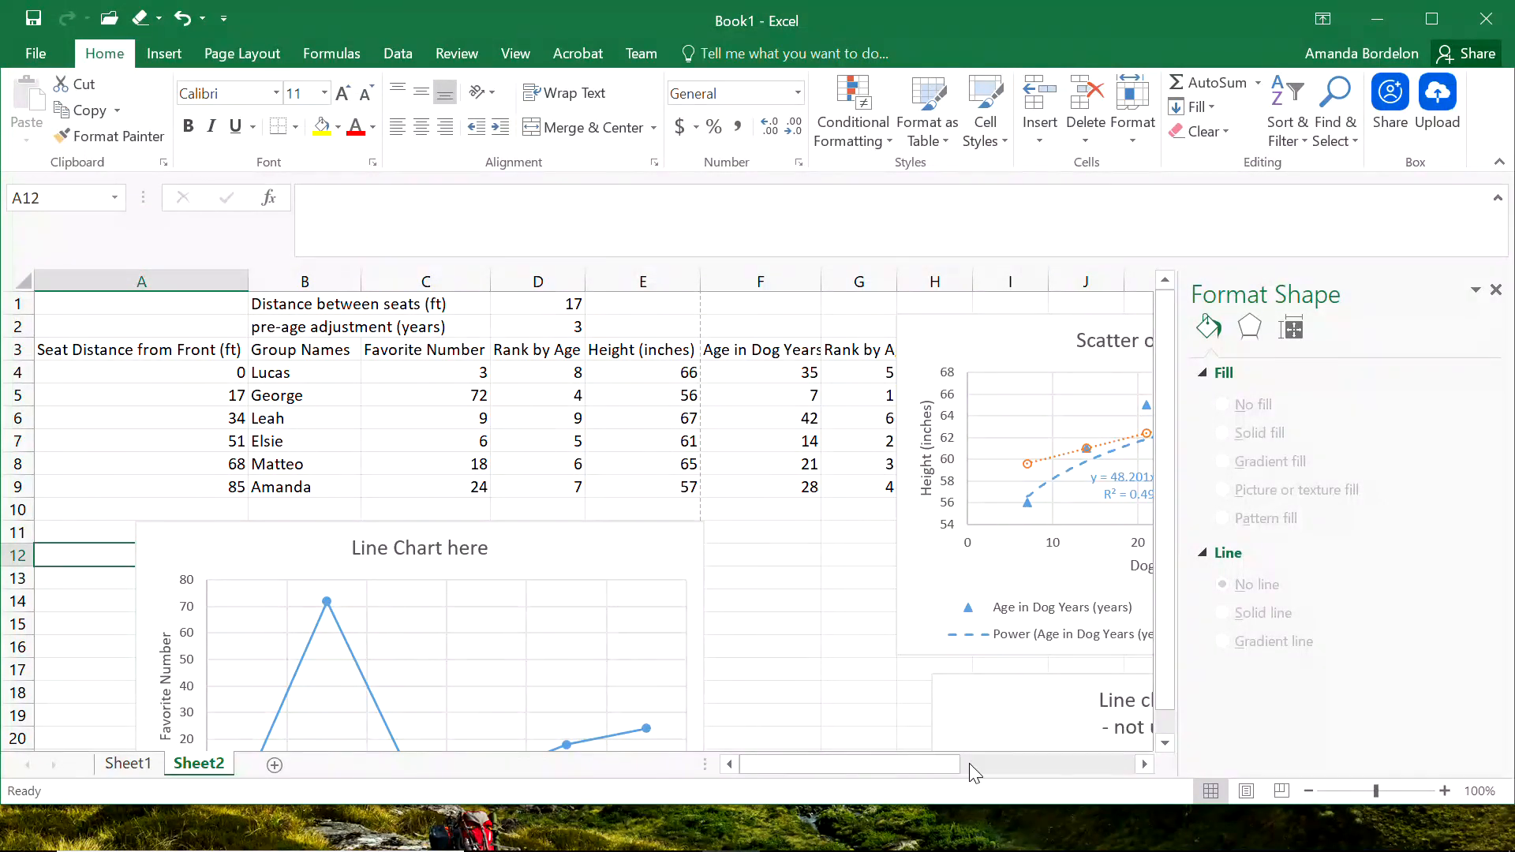
pyautogui.moveTo(1388, 843)
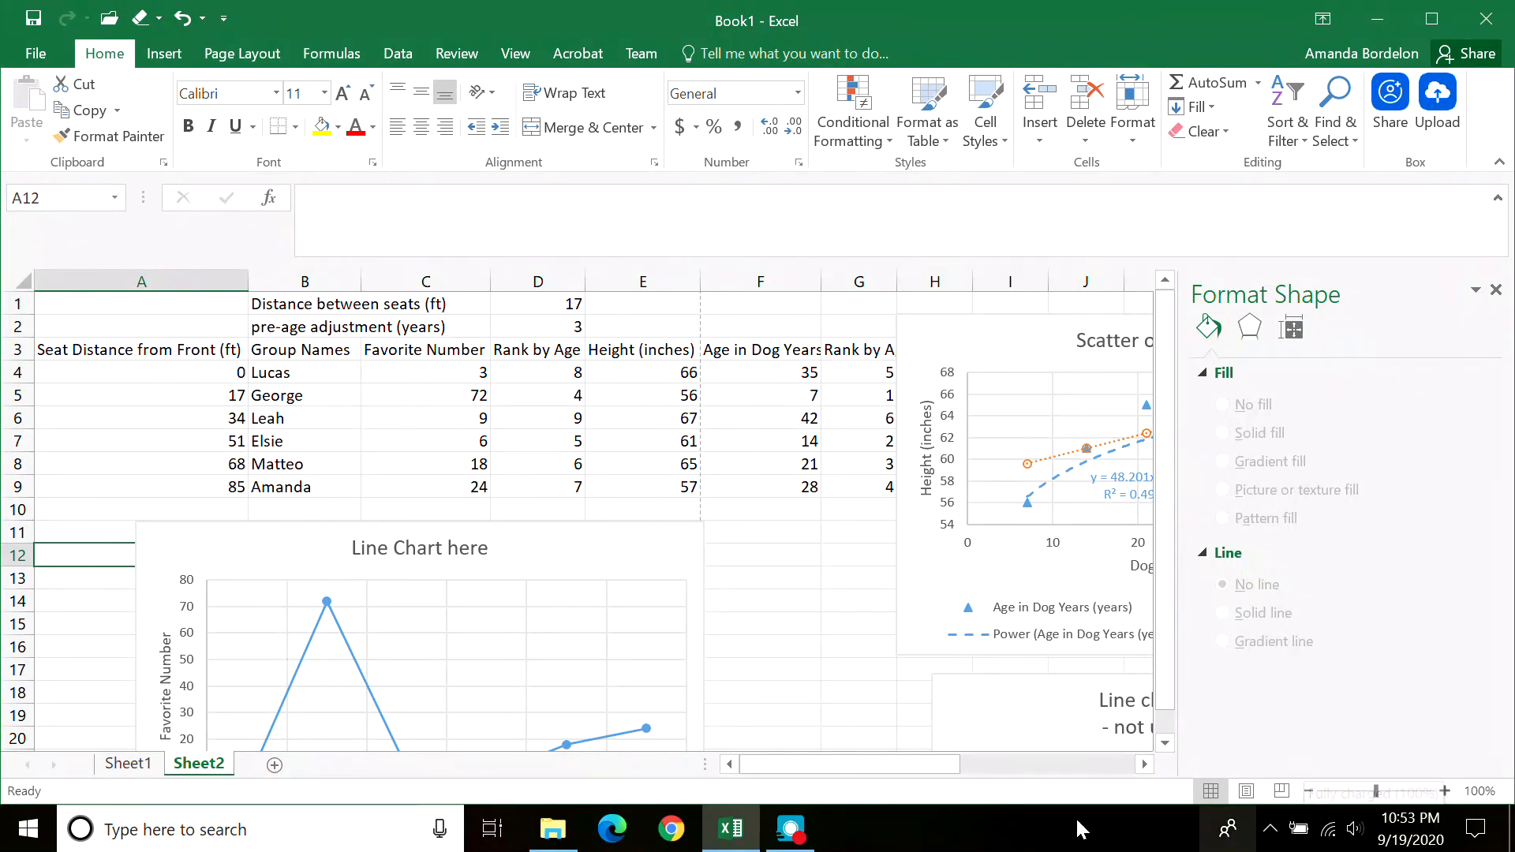